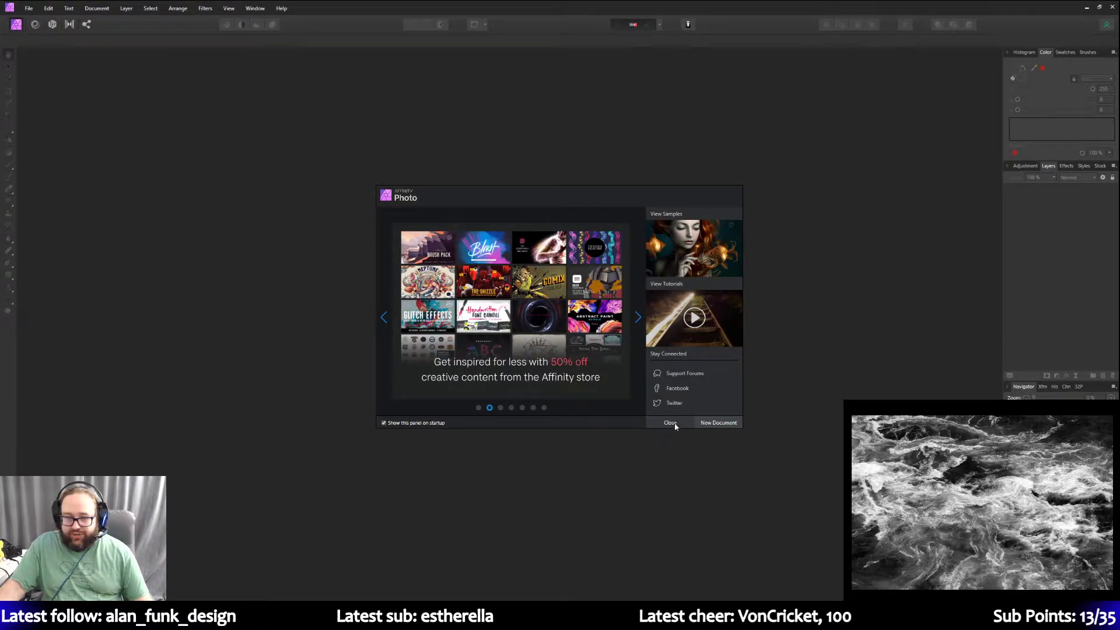
Dismiss the Affinity Photo welcome panel and switch to Adobe Bridge, showing the Lyrical Ballads March 2021 folder.
click(670, 423)
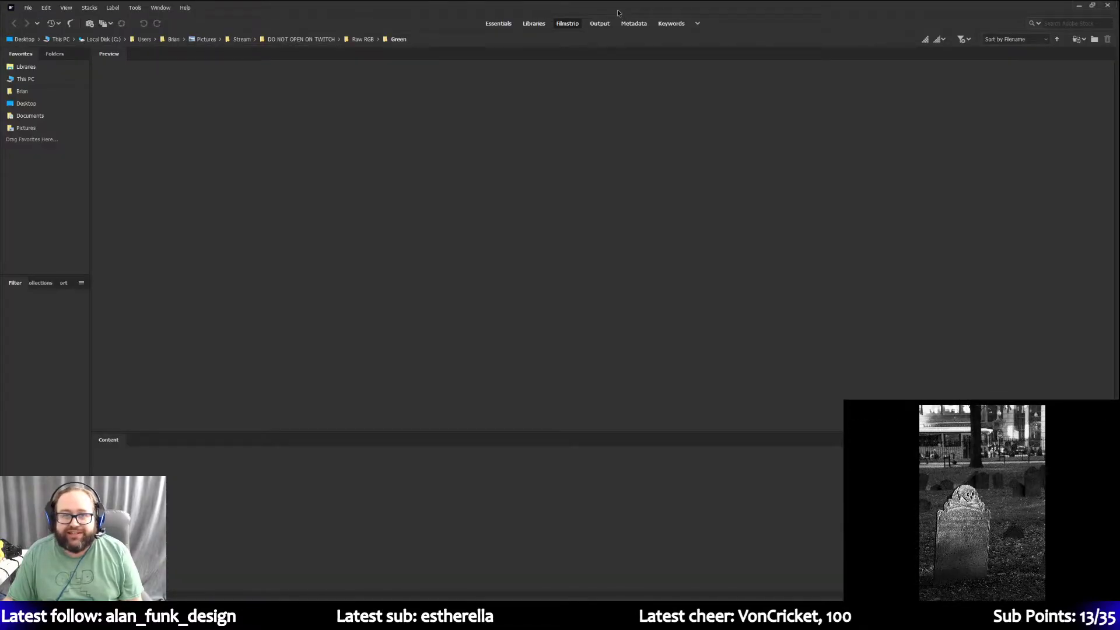
drag(617, 10, 617, 0)
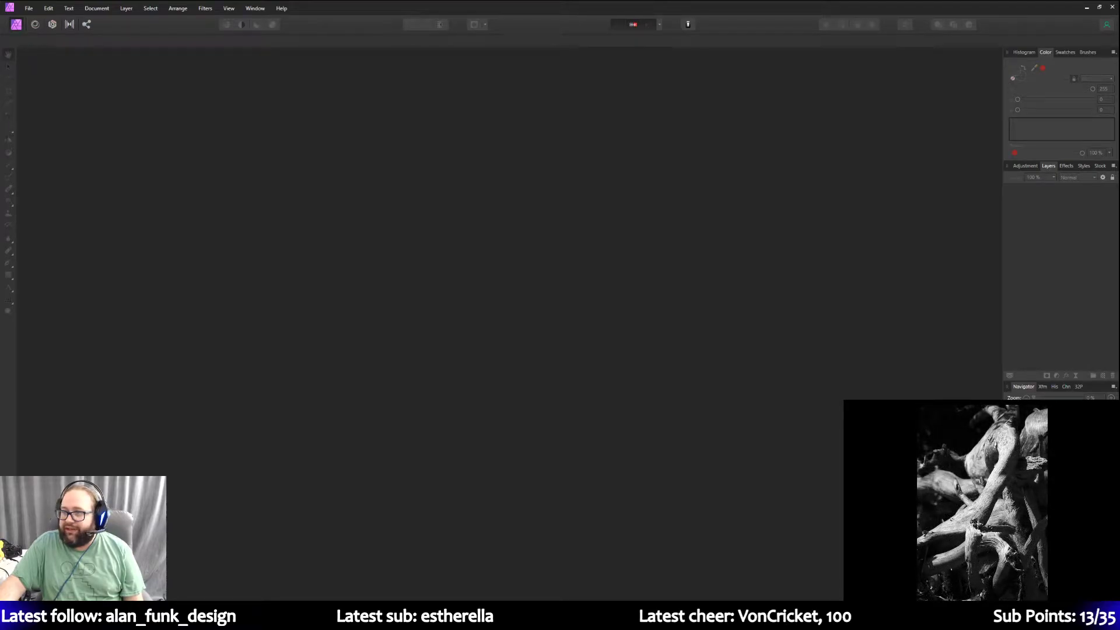
drag(1119, 234, 580, 3)
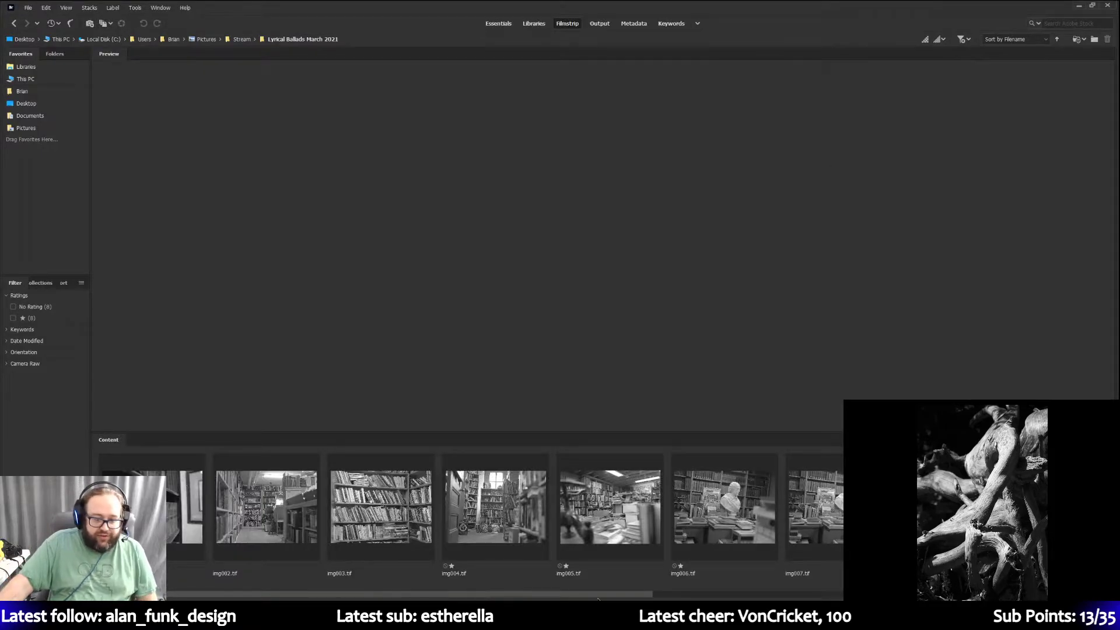
Preview img001.tif and img002.tif, and enlarge the preview area by shrinking the filmstrip.
click(185, 511)
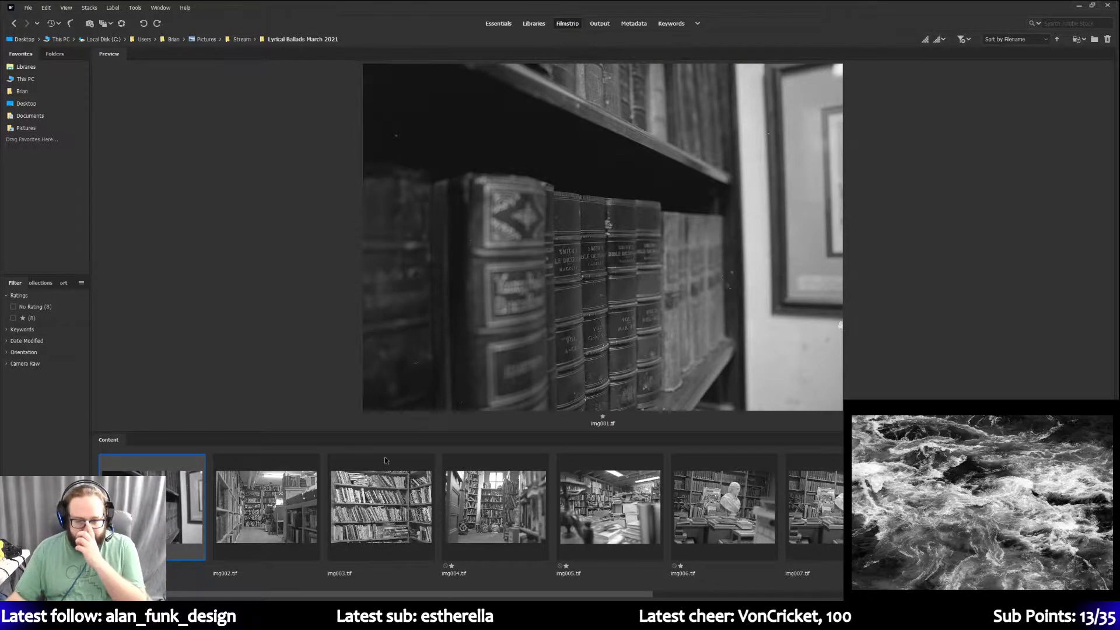
mouse_move(637, 435)
mouse_down()
mouse_move(638, 466)
mouse_move(642, 447)
mouse_up()
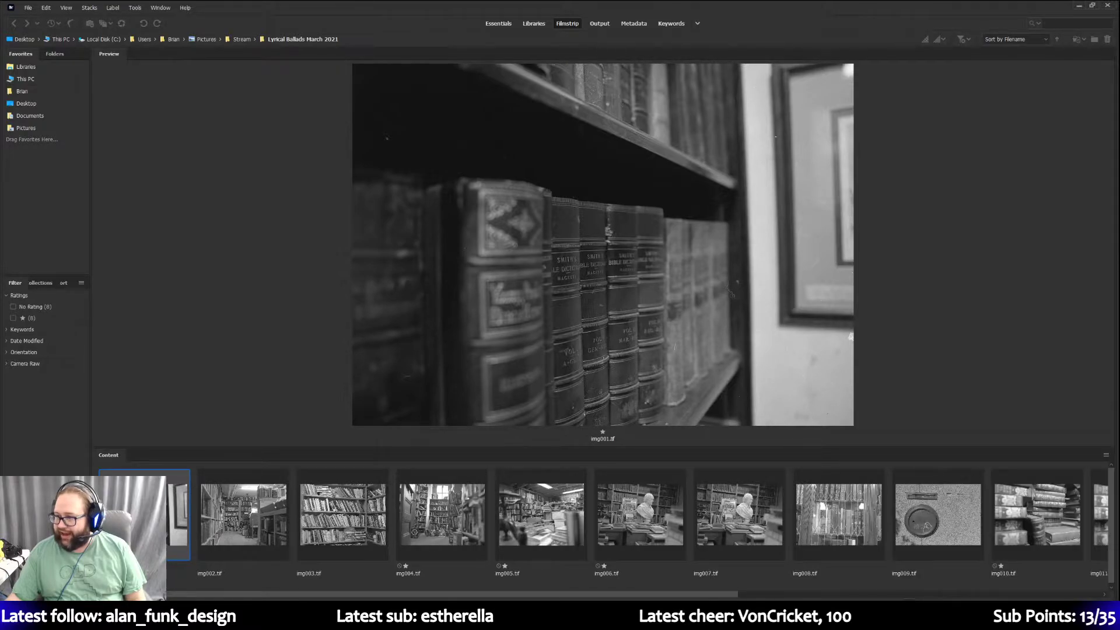
click(770, 9)
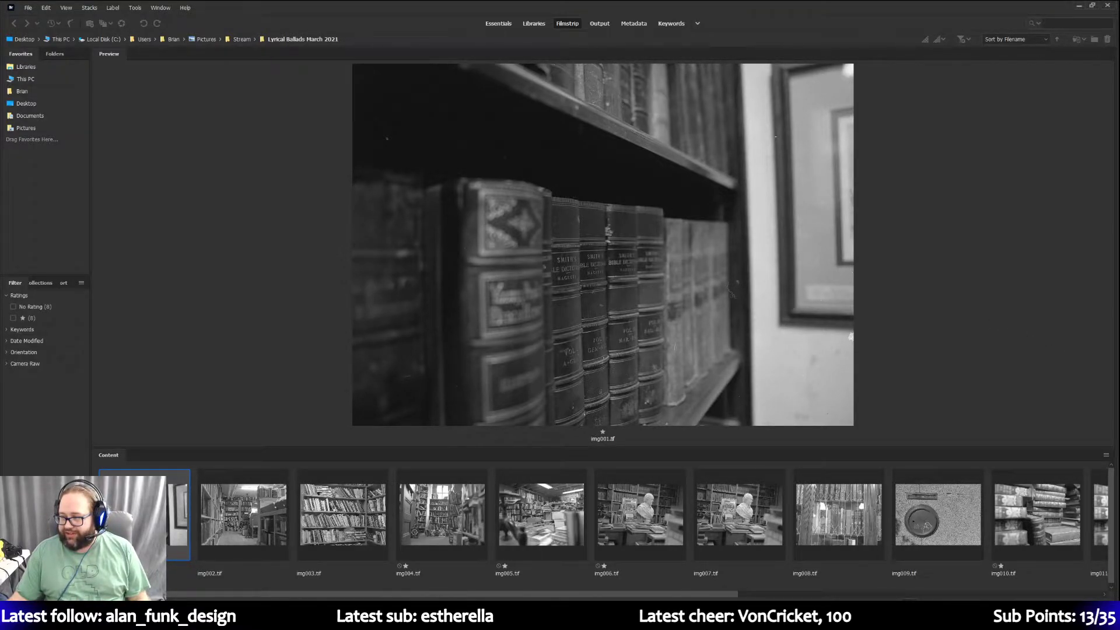
click(374, 6)
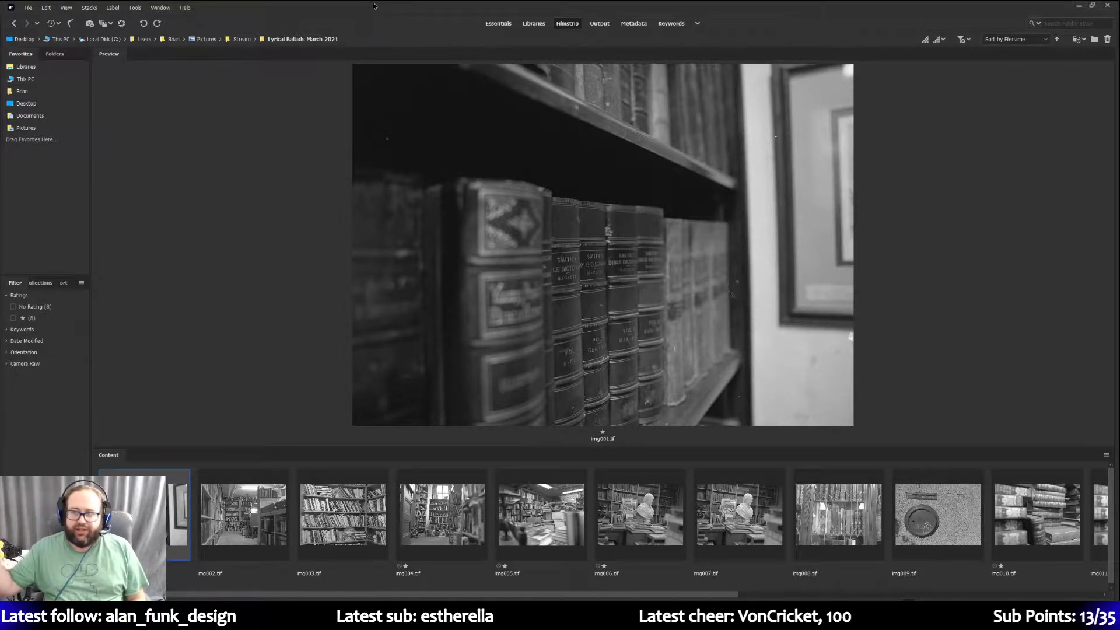
key(Right)
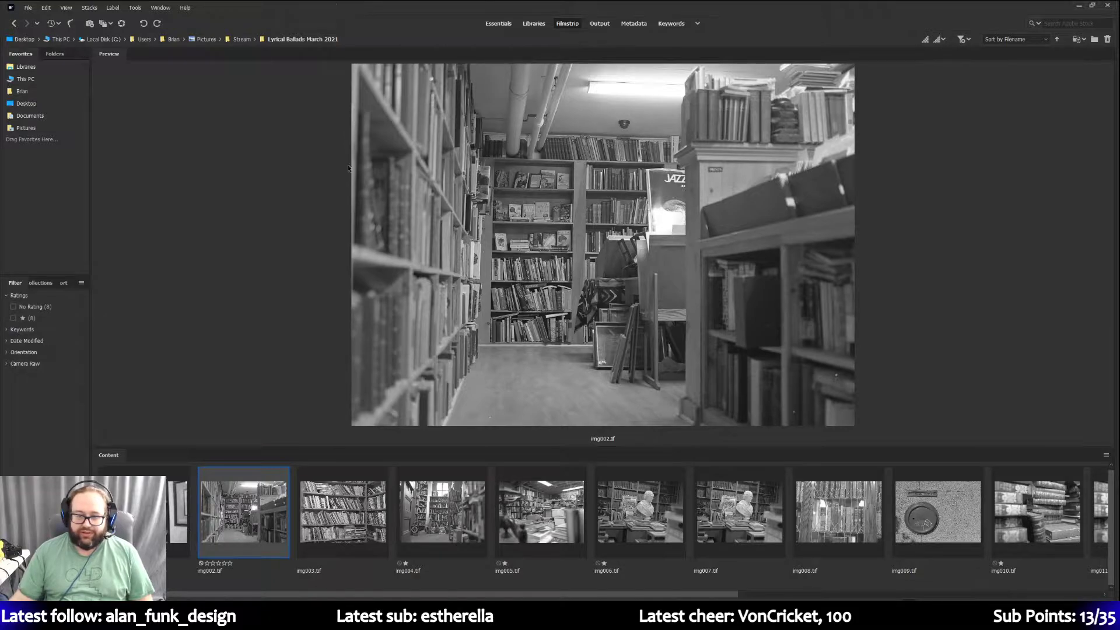
drag(636, 445, 642, 500)
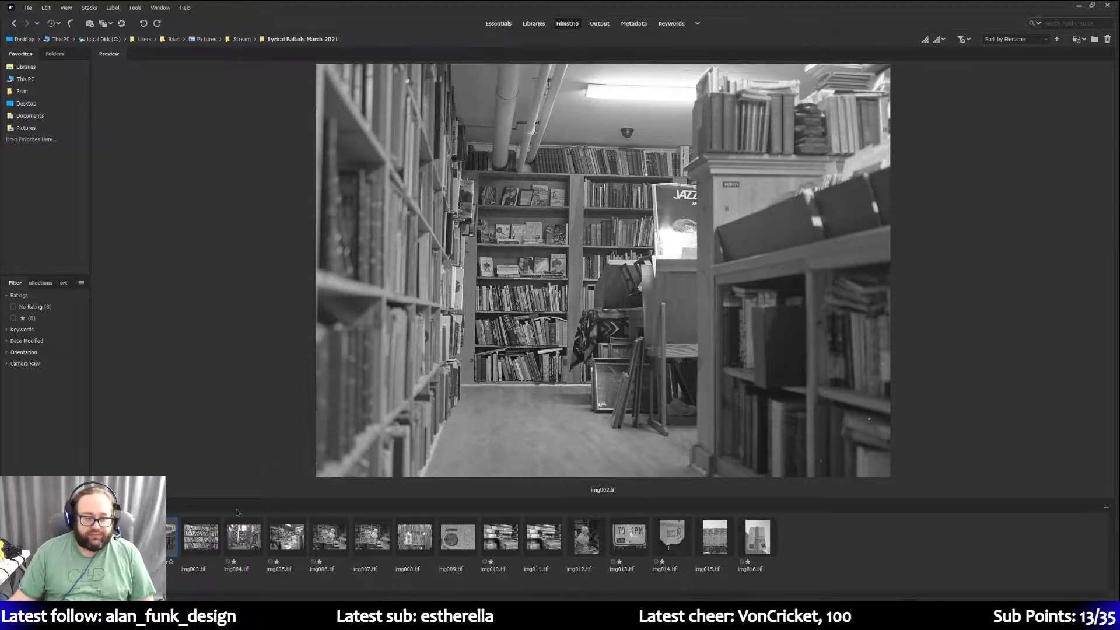
Review the scans img003.tif to img011.tif one by one at preview size.
click(201, 540)
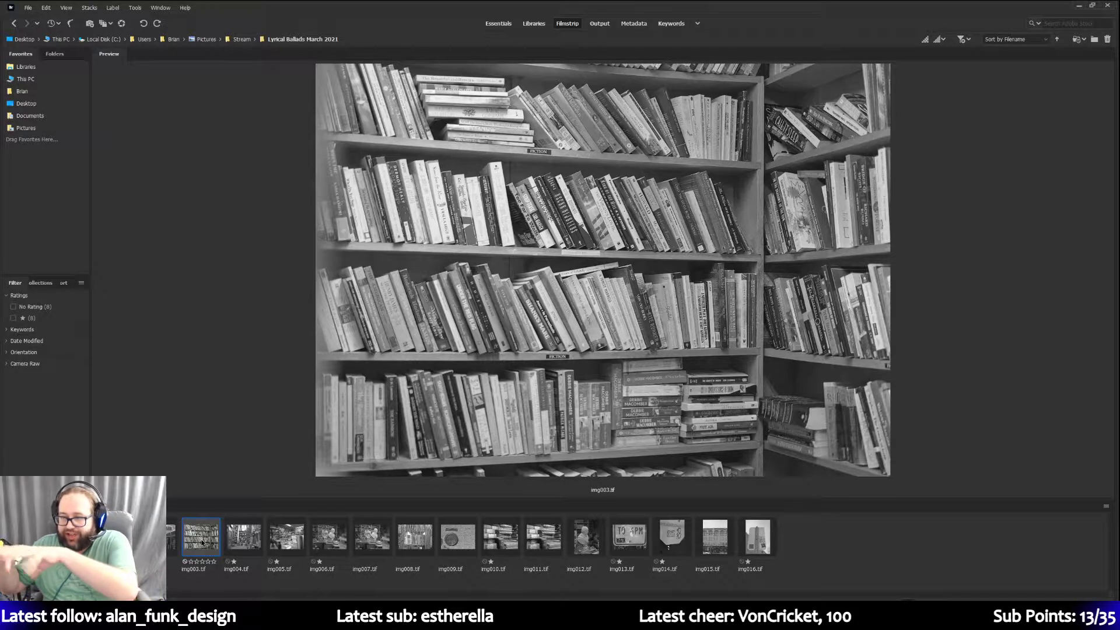
key(Right)
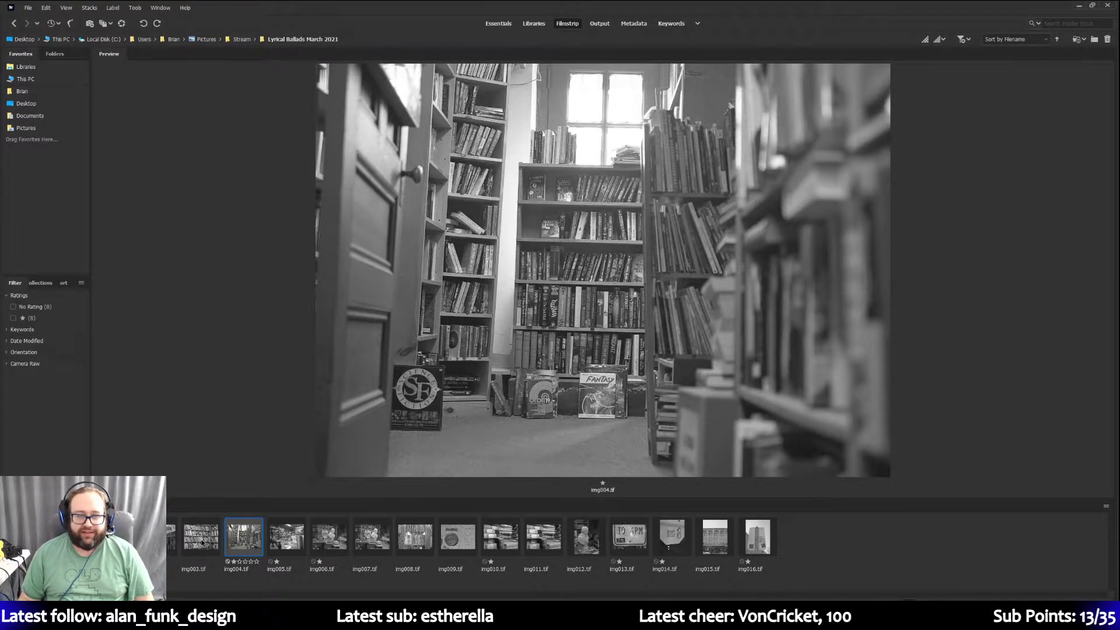
key(Right)
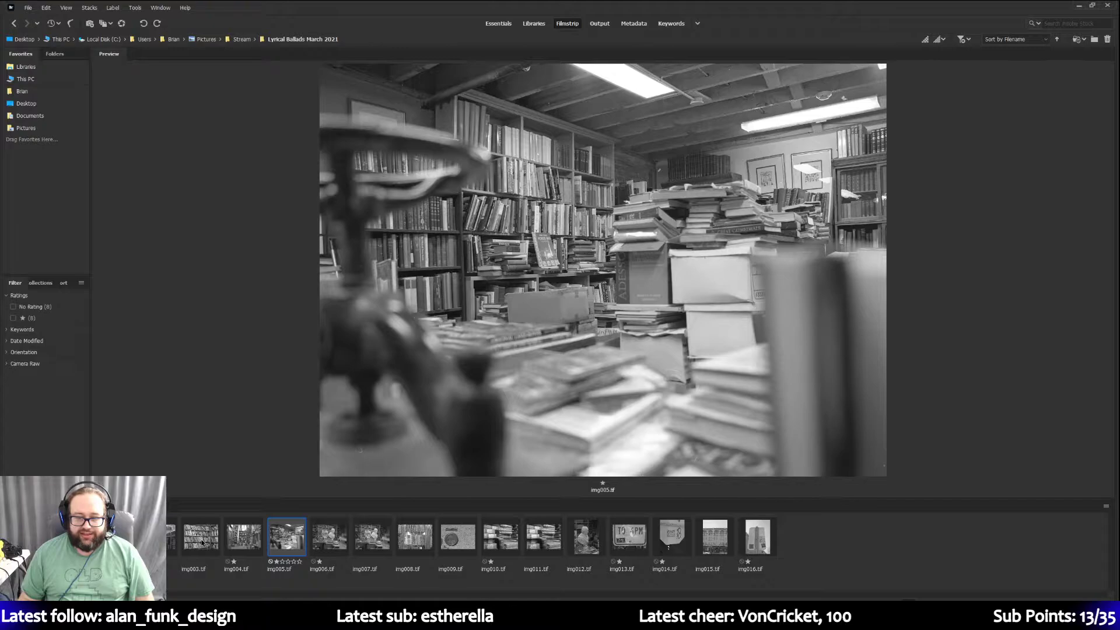
key(Right)
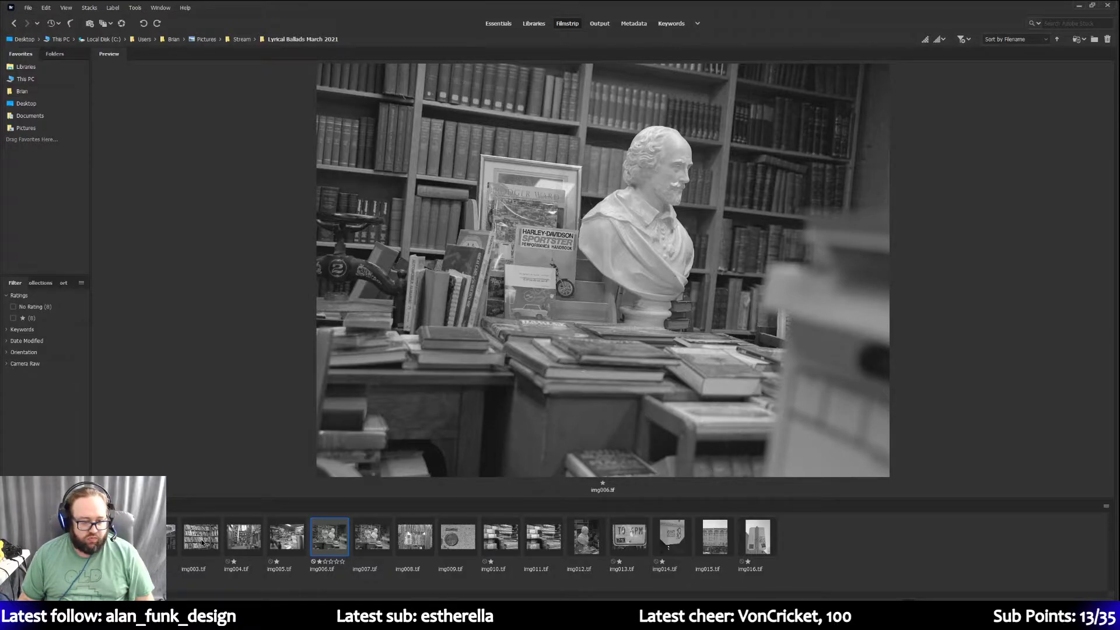
key(Right)
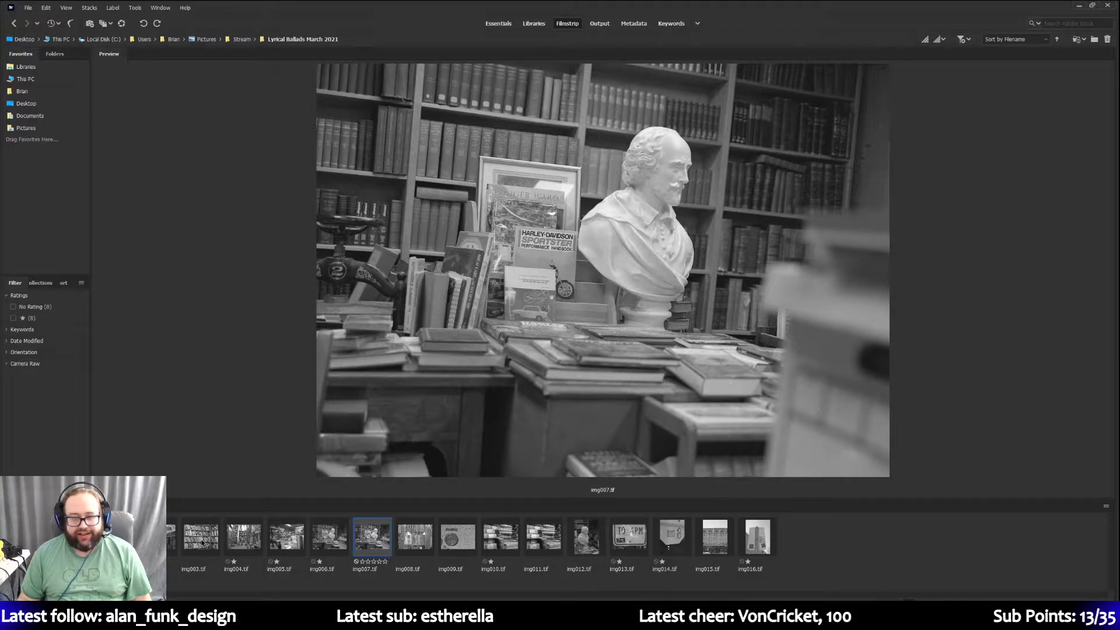
key(Right)
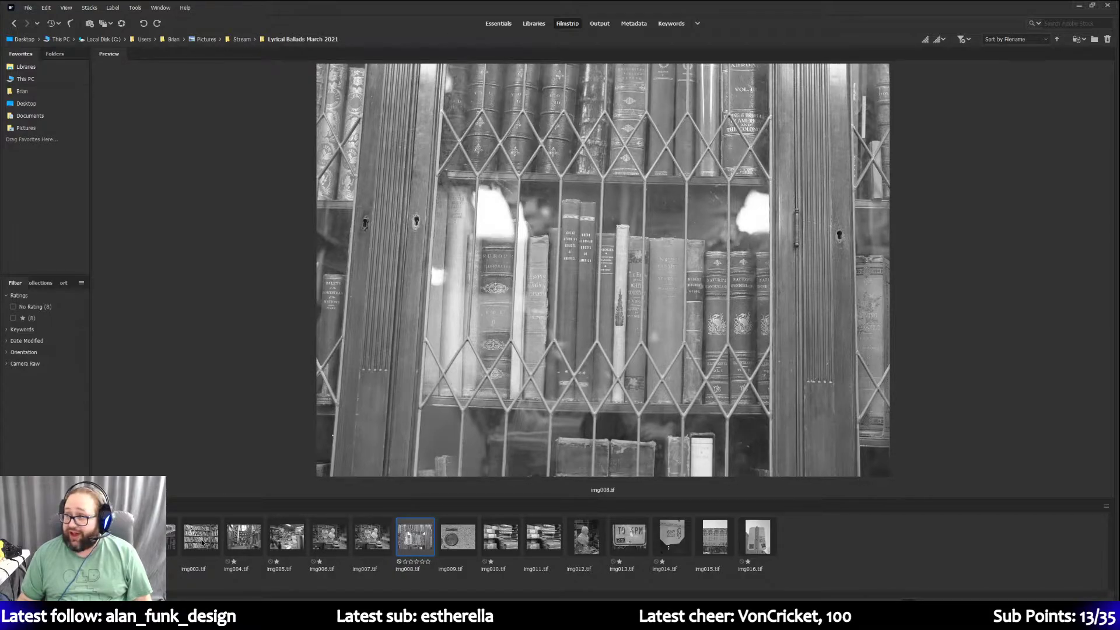
key(Right)
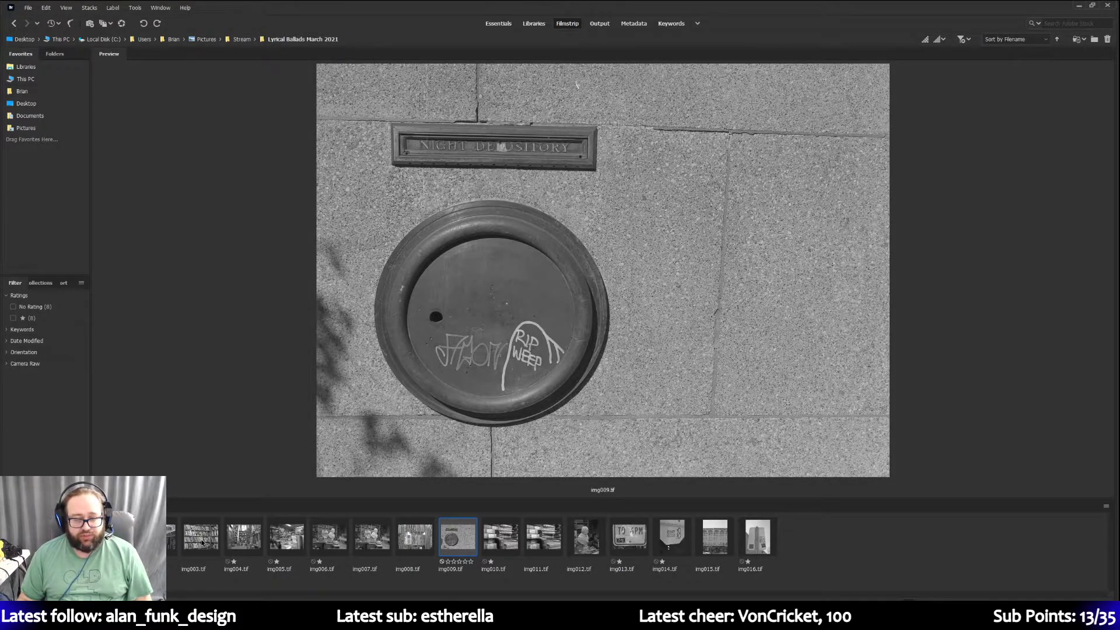
key(Right)
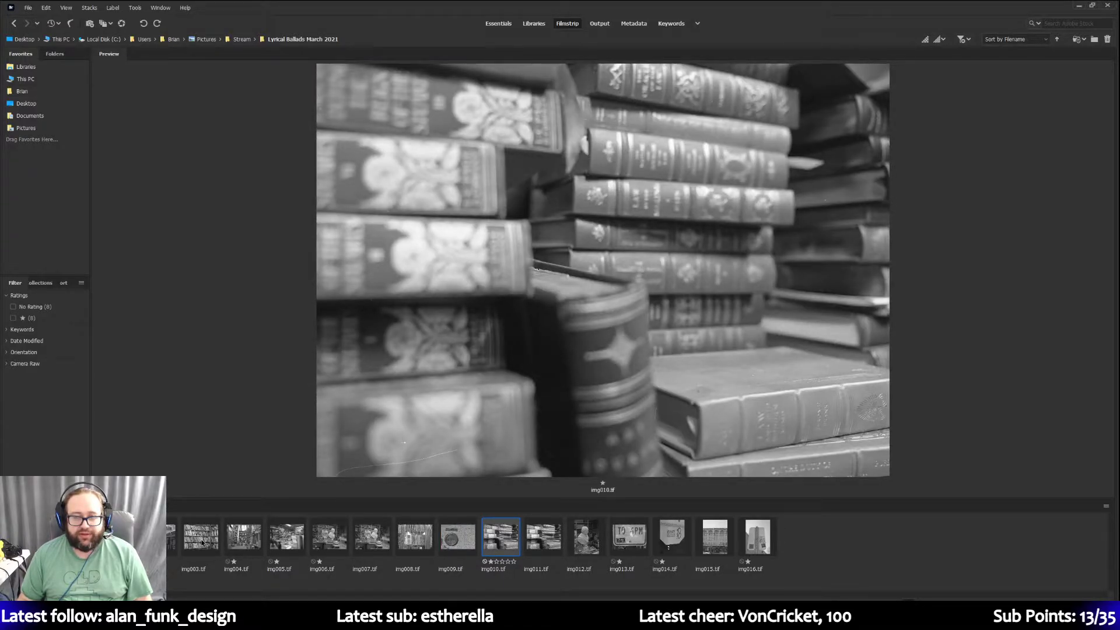
key(Right)
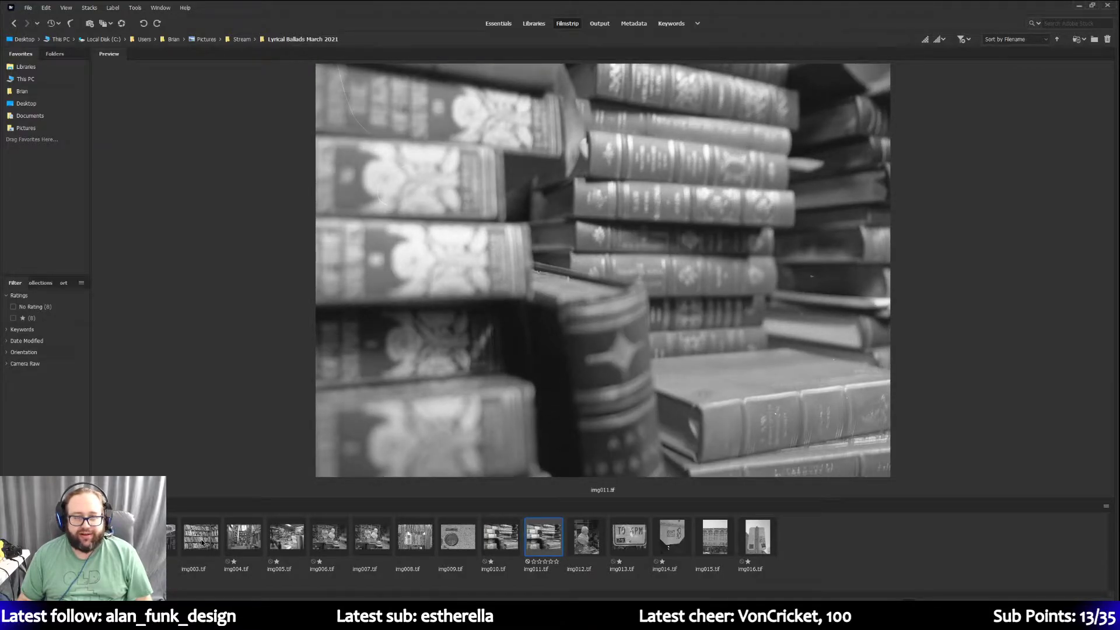
Give the portrait-format bust photo img012.tif a one-star rating and go on to img013.tif.
key(Right)
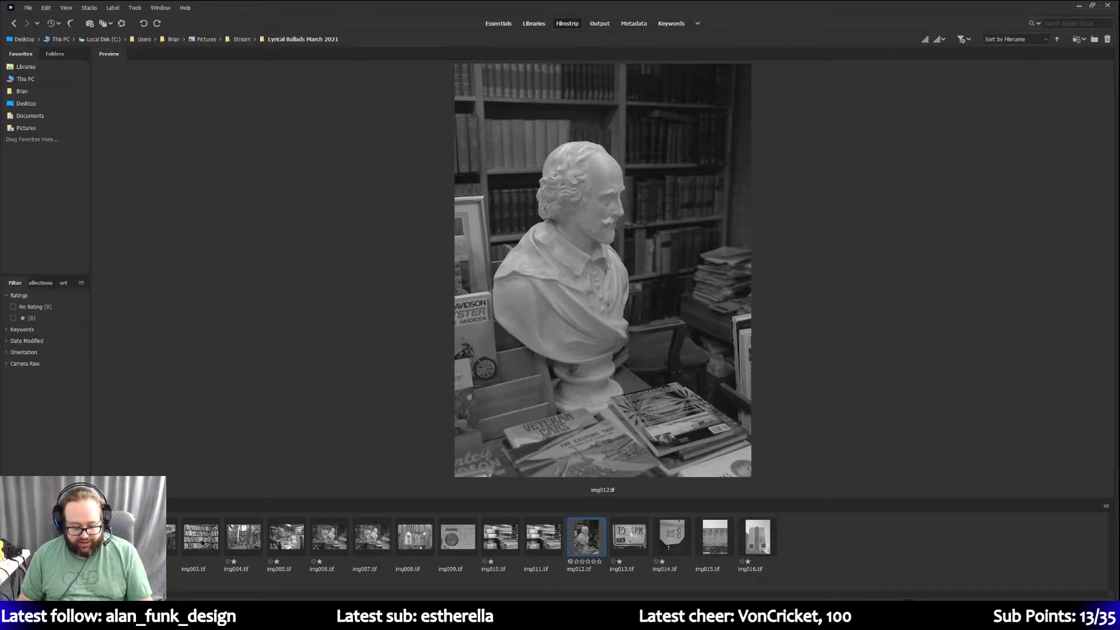
key(ctrl+1)
key(Right)
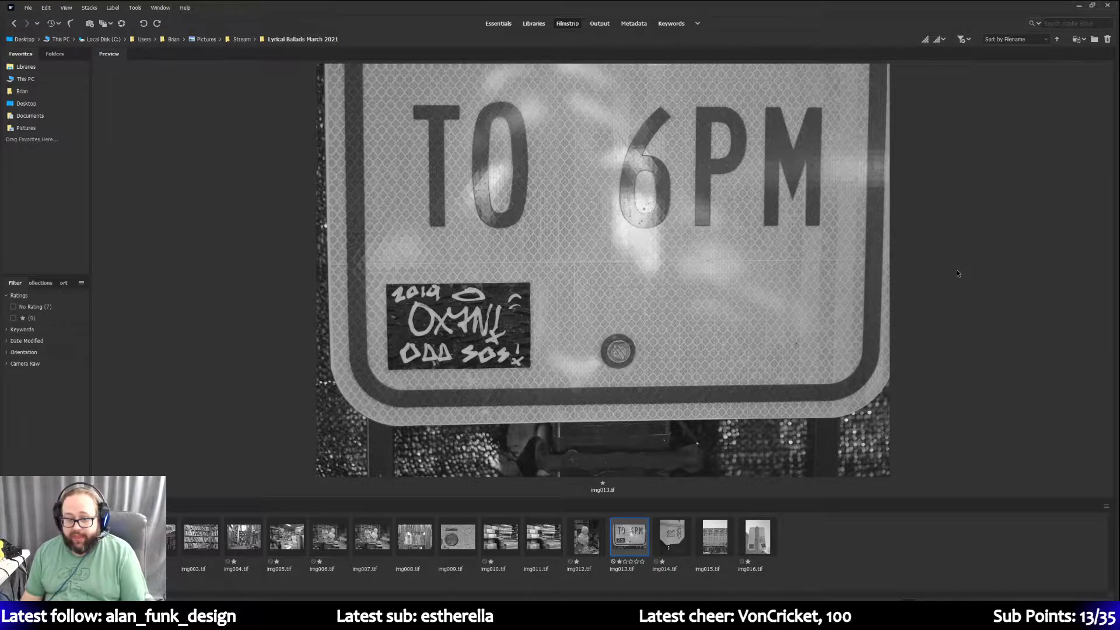
Rotate img014.tif 90 degrees counterclockwise, and preview img015.tif and img016.tif.
key(Right)
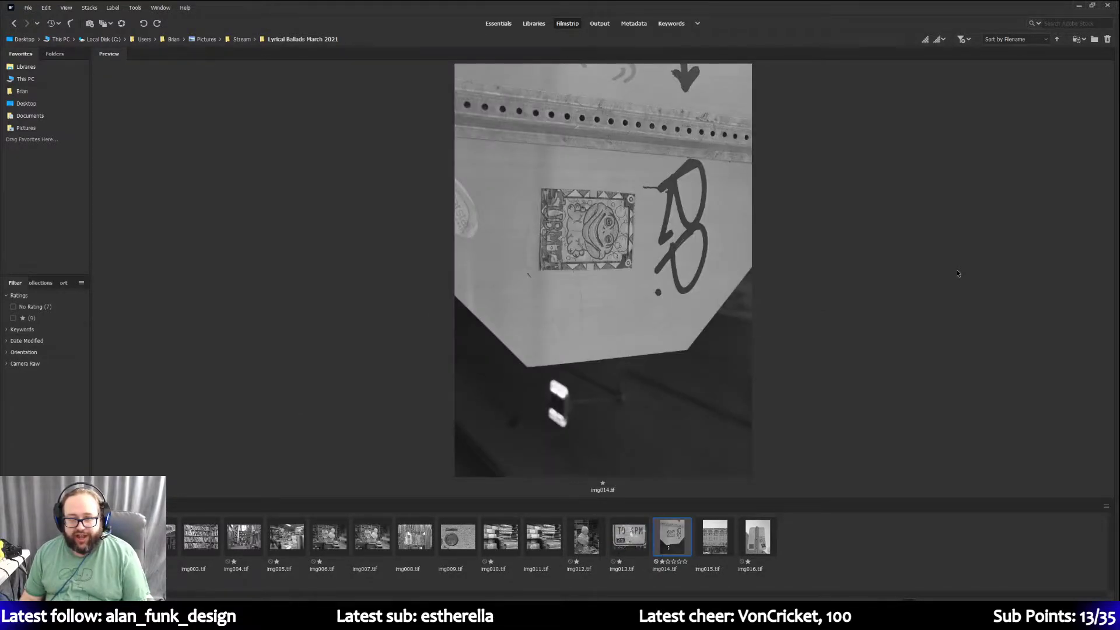
click(144, 23)
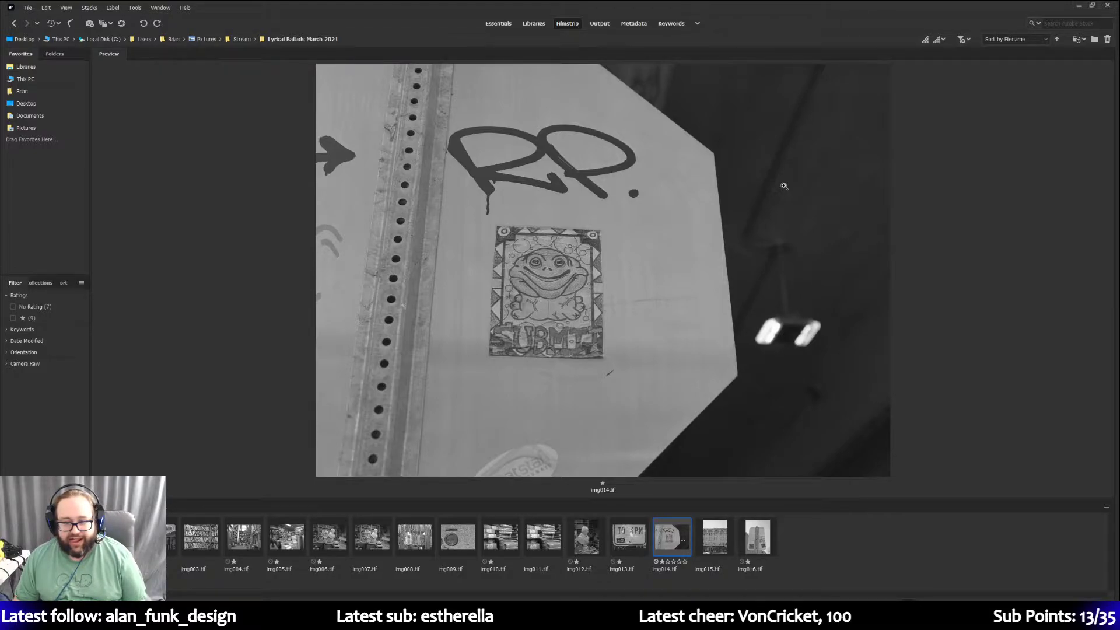
key(Right)
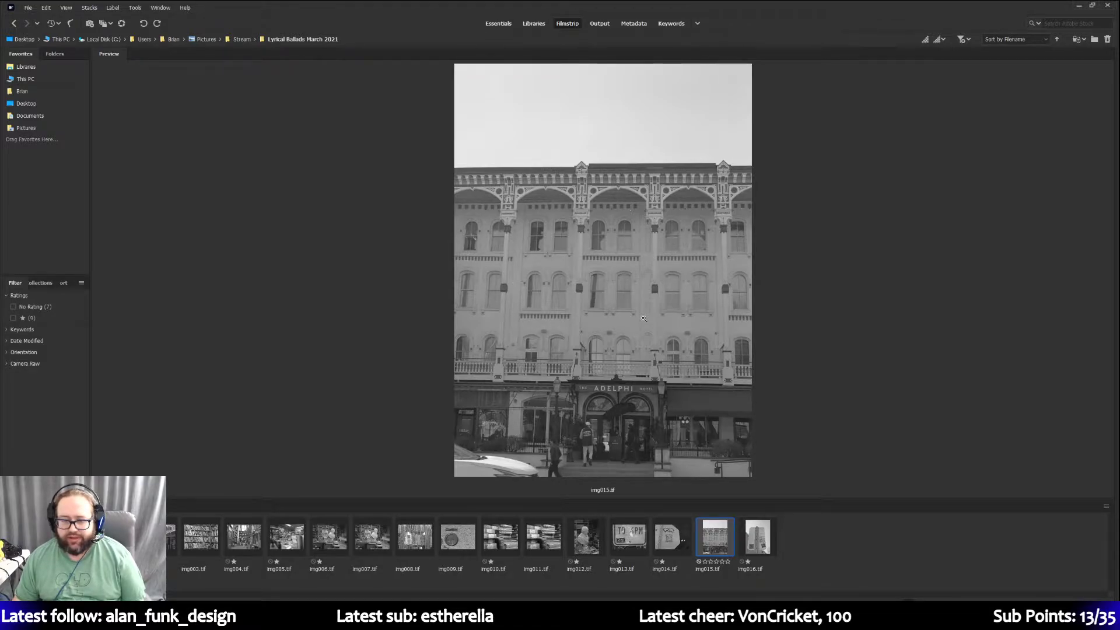
key(Right)
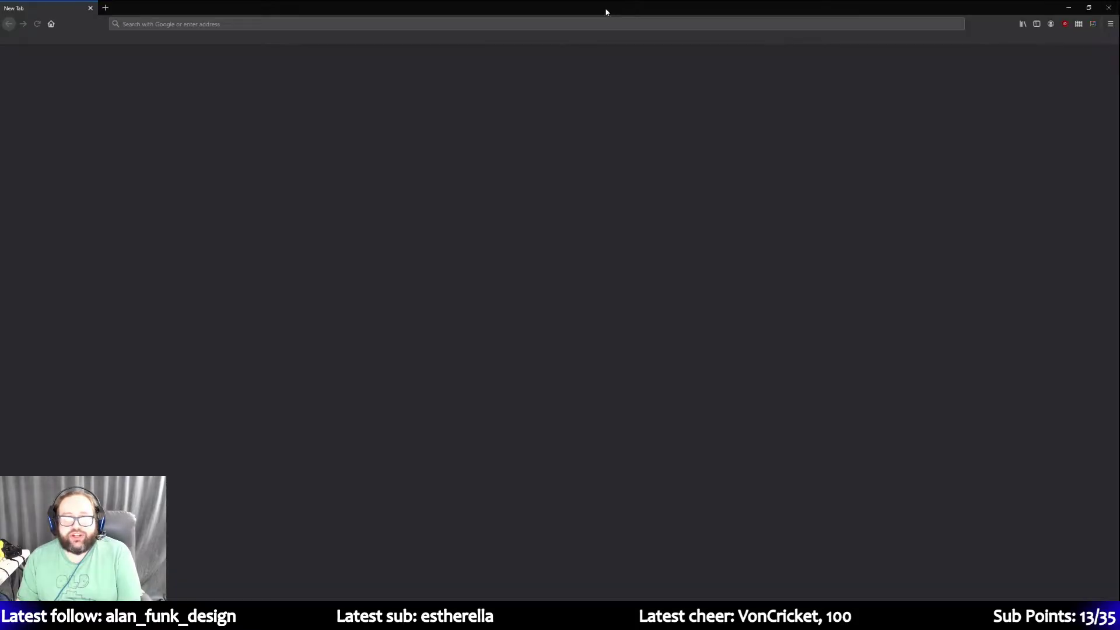
Move the empty browser window off this screen and enlarge the filmstrip thumbnails in Adobe Bridge.
drag(605, 10, 1119, 110)
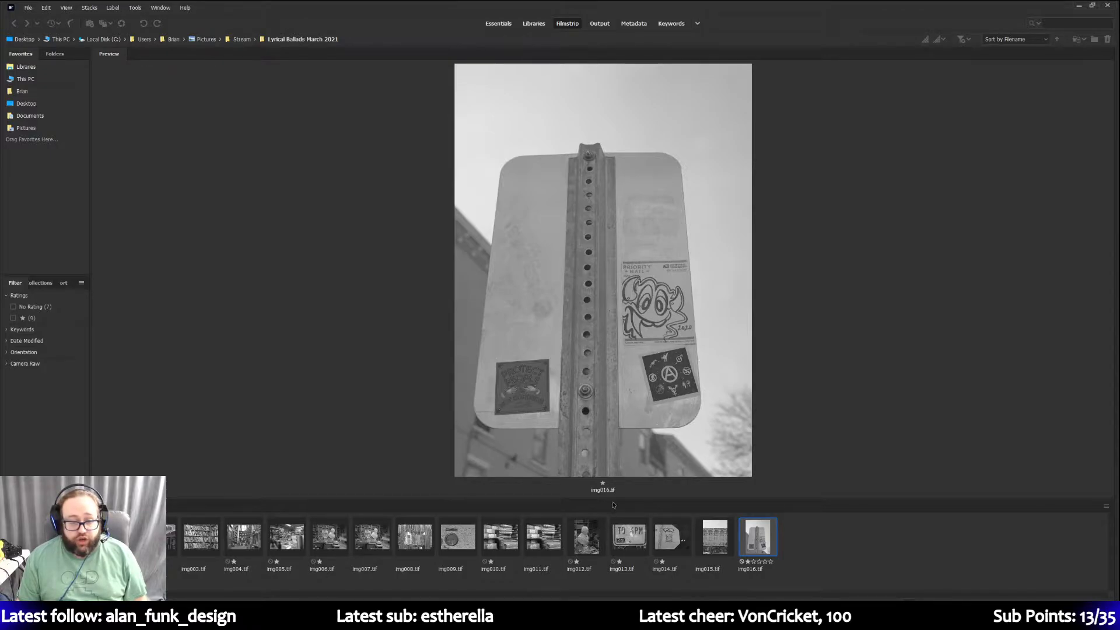
click(944, 388)
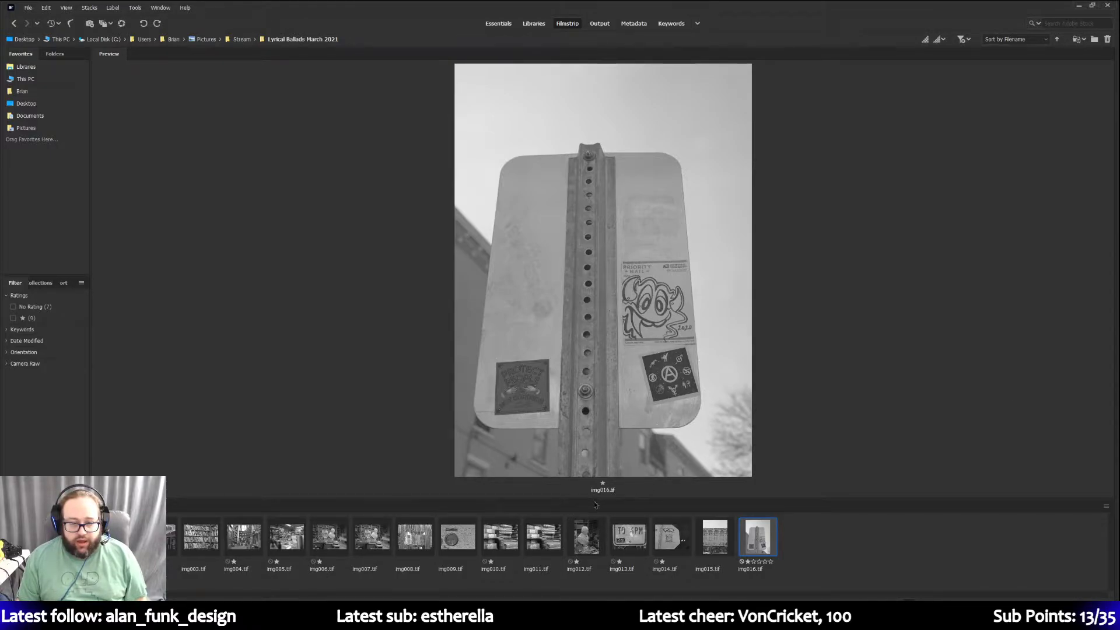
drag(593, 498, 601, 438)
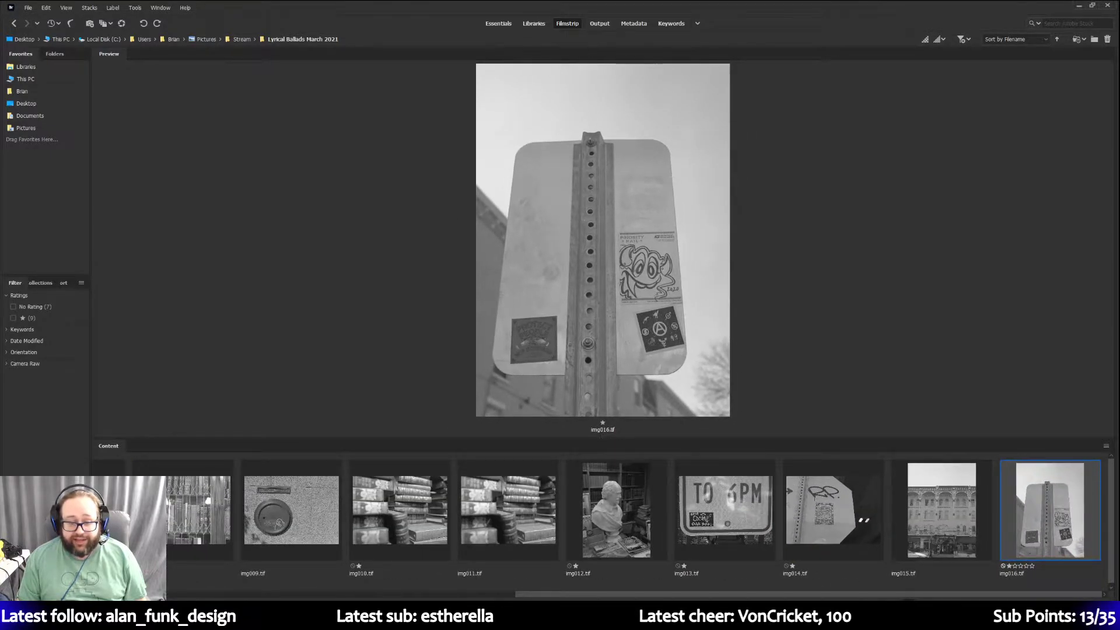
Select img001.tif, img004.tif, img005.tif and img006.tif together in the filmstrip.
drag(664, 594, 235, 548)
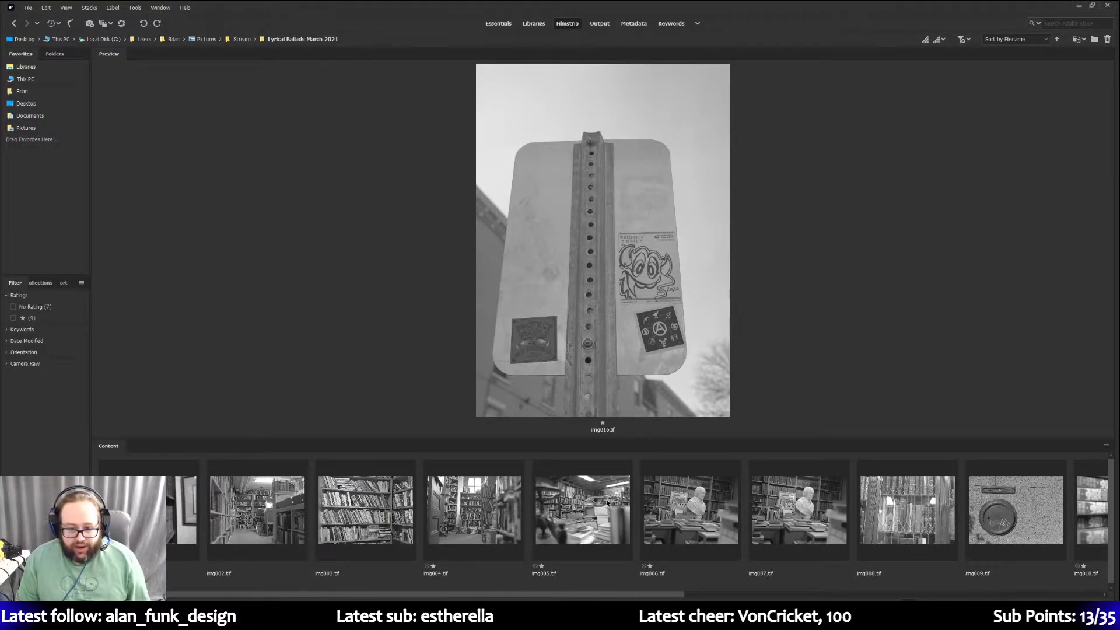
click(169, 498)
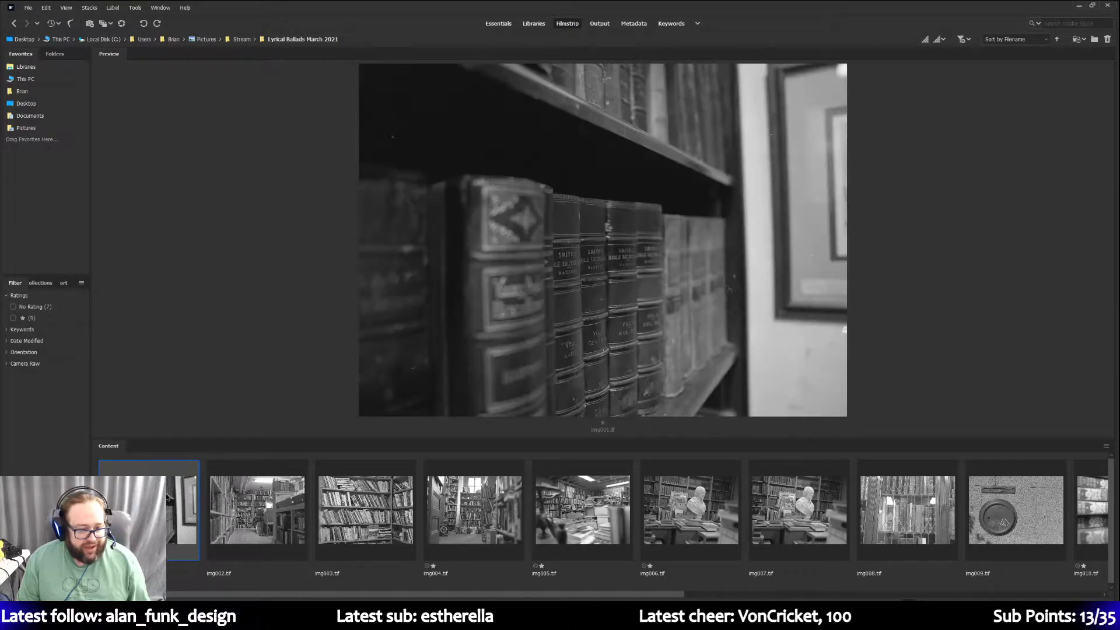
ctrl+click(483, 521)
ctrl+click(555, 522)
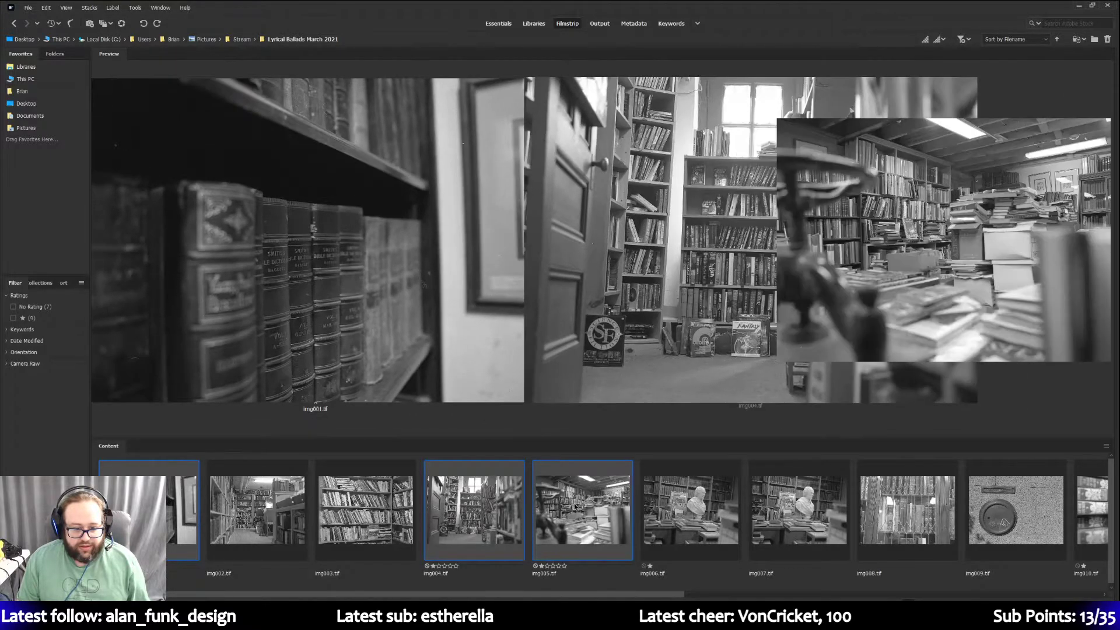
drag(564, 596, 687, 598)
ctrl+click(486, 510)
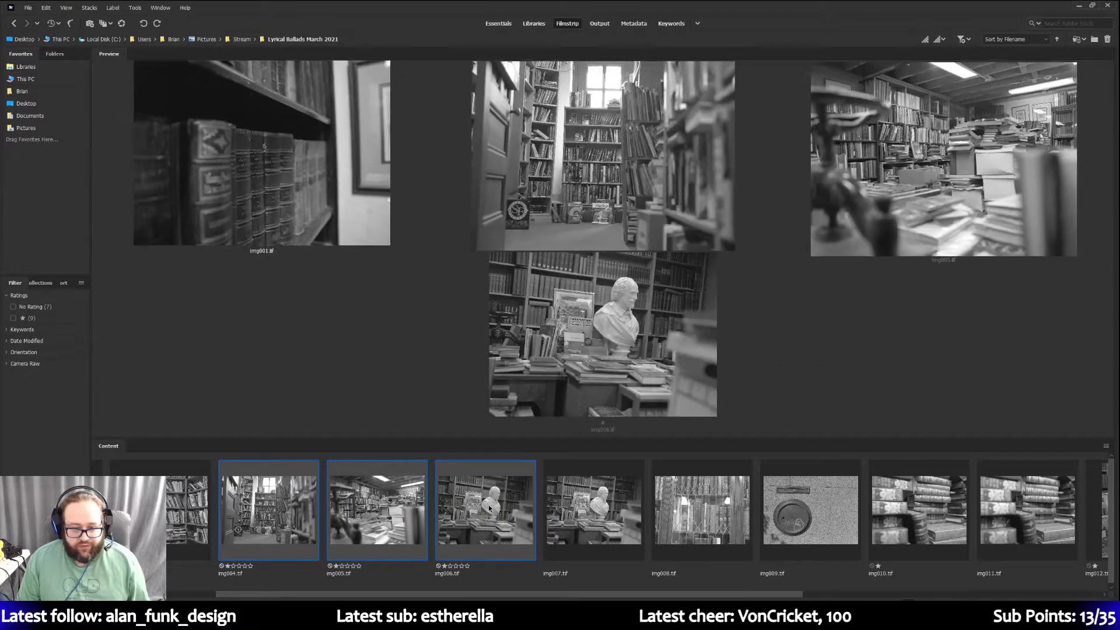
Filter the folder to one-star images and add img012.tif to the selection.
drag(584, 598, 764, 597)
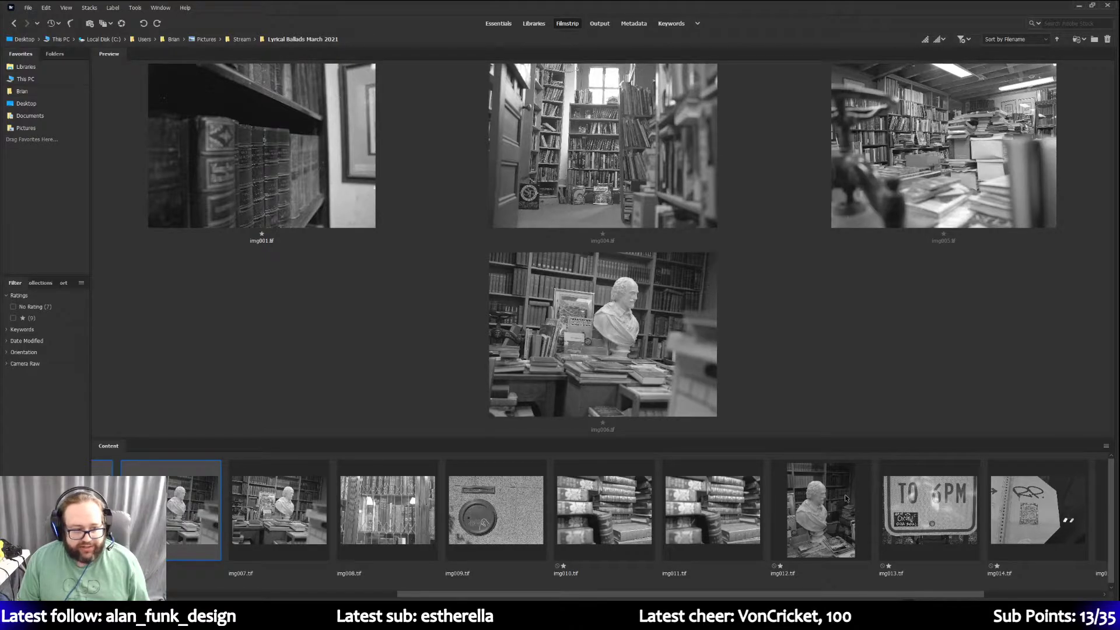
click(14, 318)
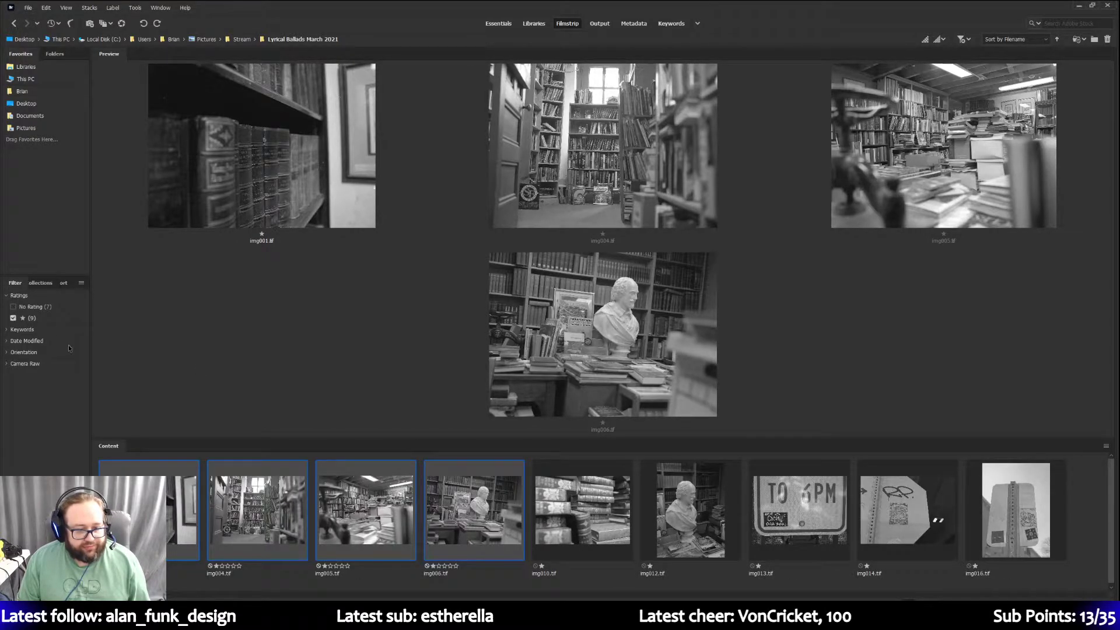
ctrl+click(710, 507)
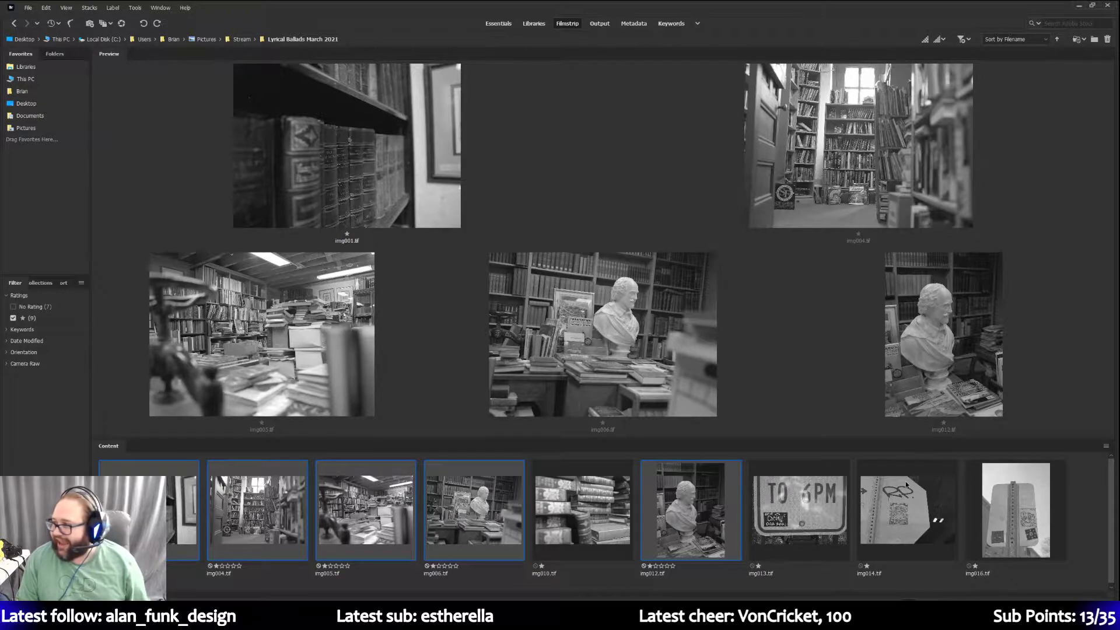
right_click(687, 494)
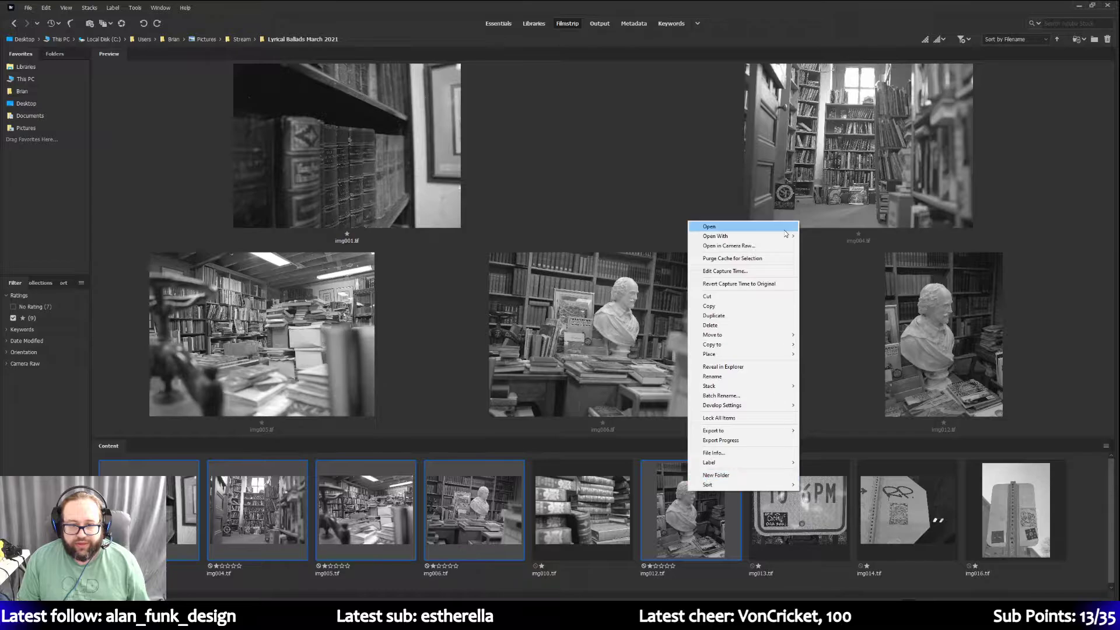
mouse_move(785, 236)
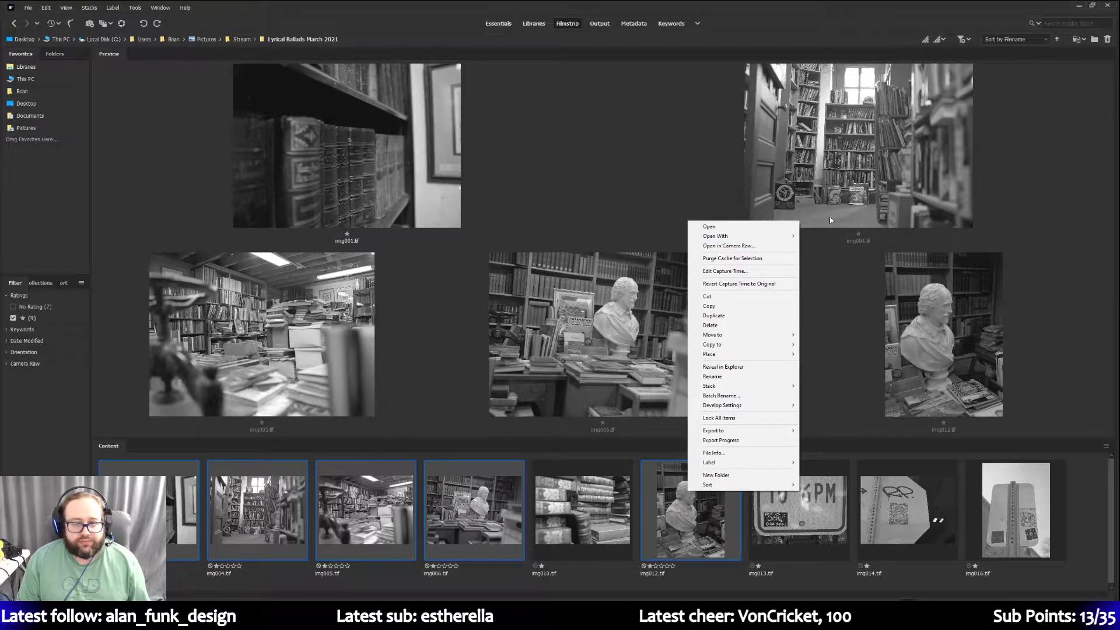
click(299, 7)
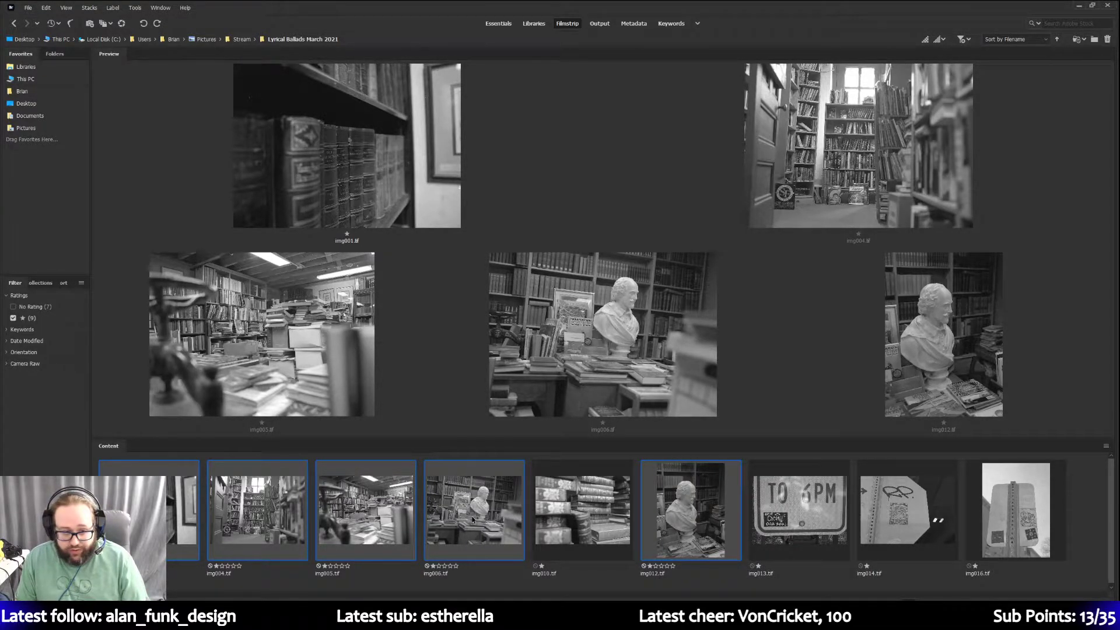
click(28, 7)
mouse_move(55, 50)
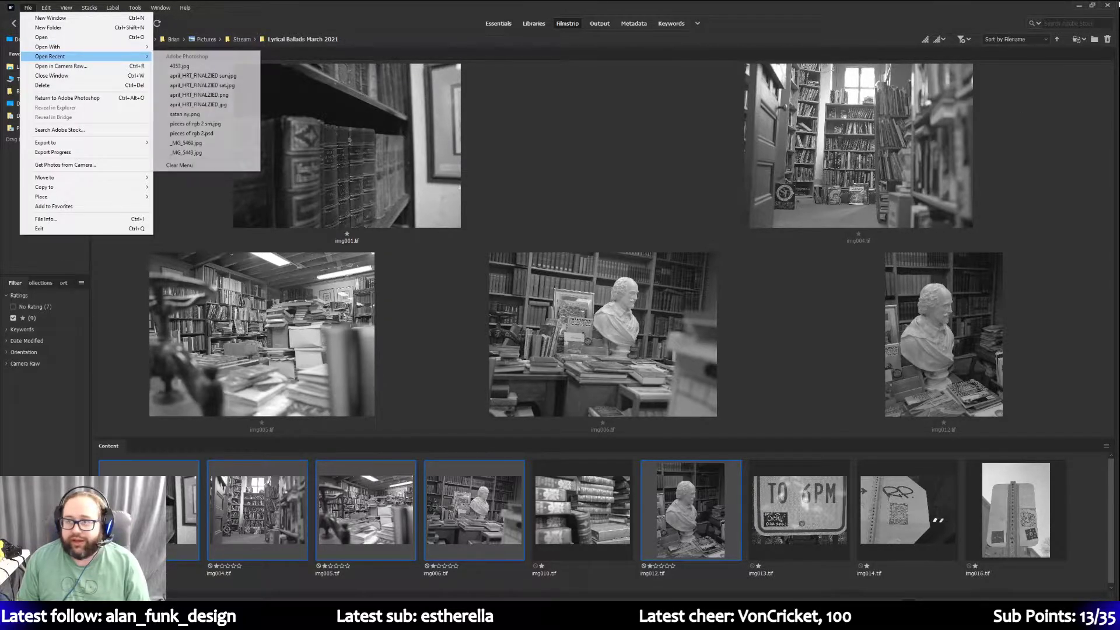
click(61, 66)
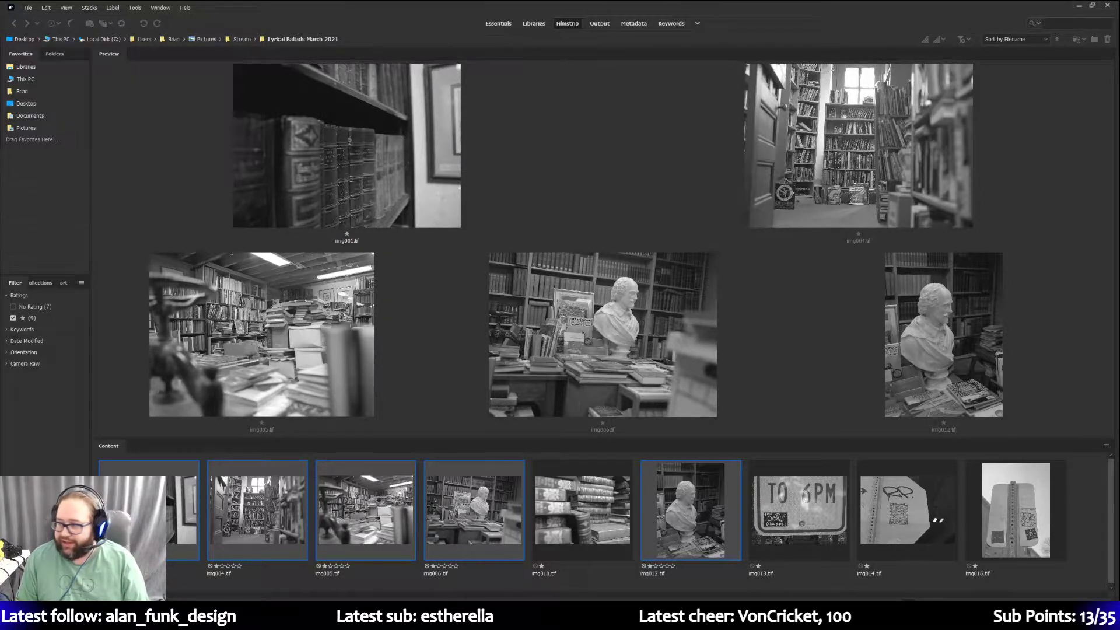
Open a File Explorer window and move it off this screen.
key(super+e)
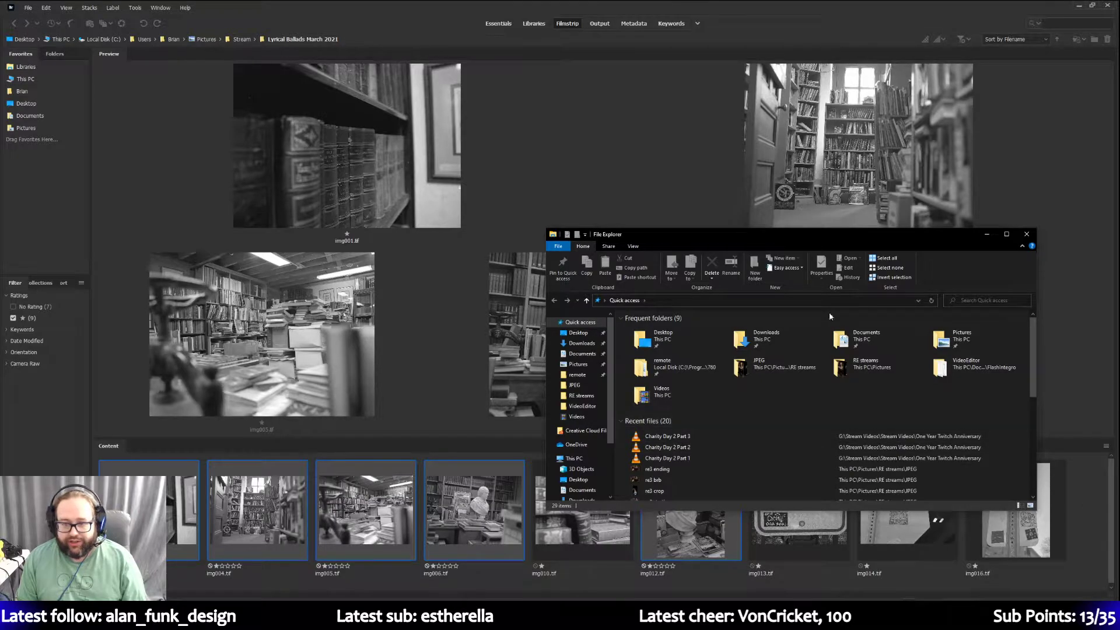
drag(833, 237, 1119, 236)
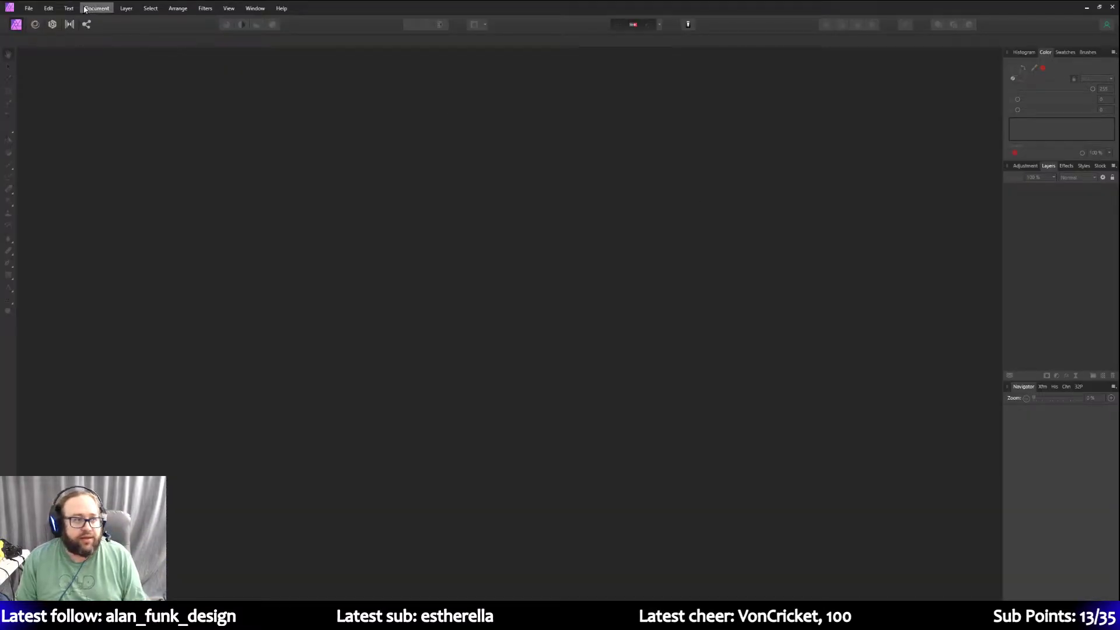
In Affinity Photo, start opening files and browse to Pictures > Stream > Lyrical Ballads March 2021.
click(29, 8)
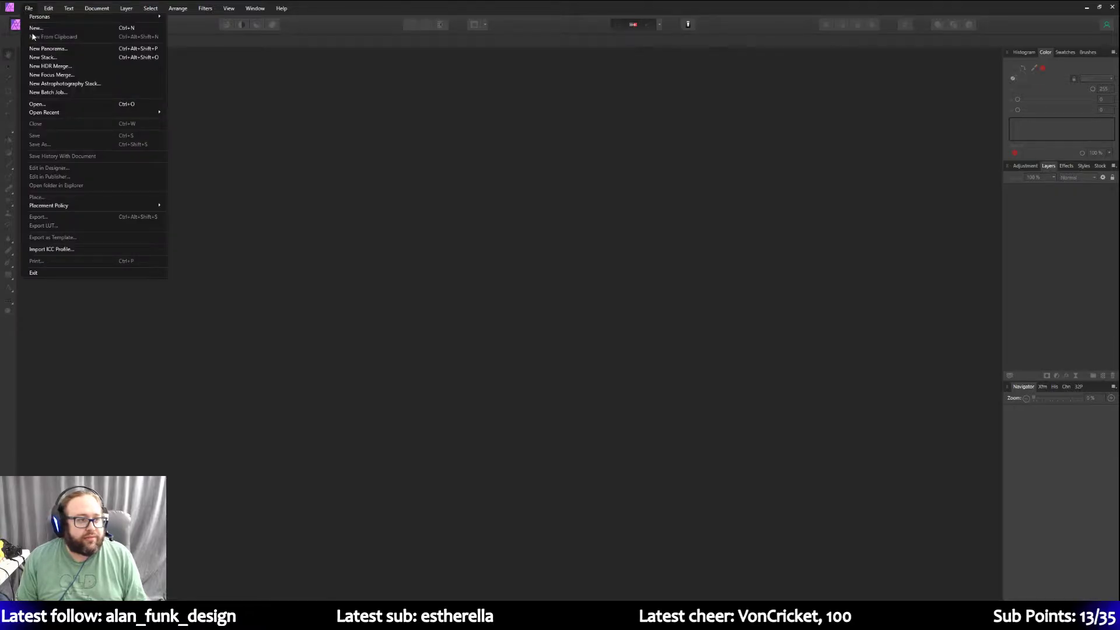
click(58, 104)
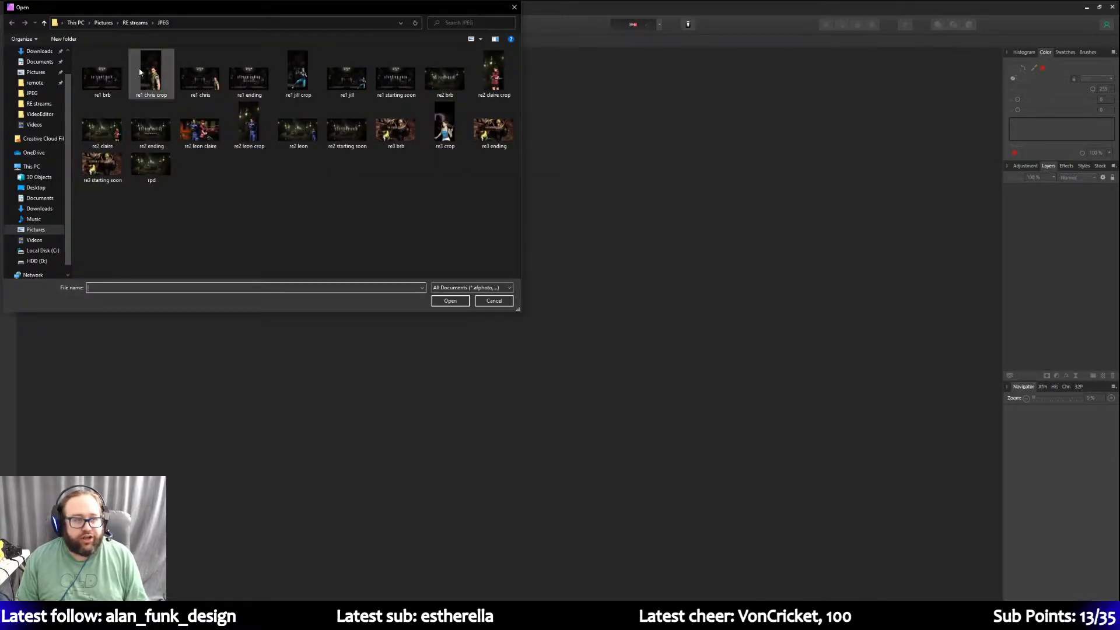
click(104, 23)
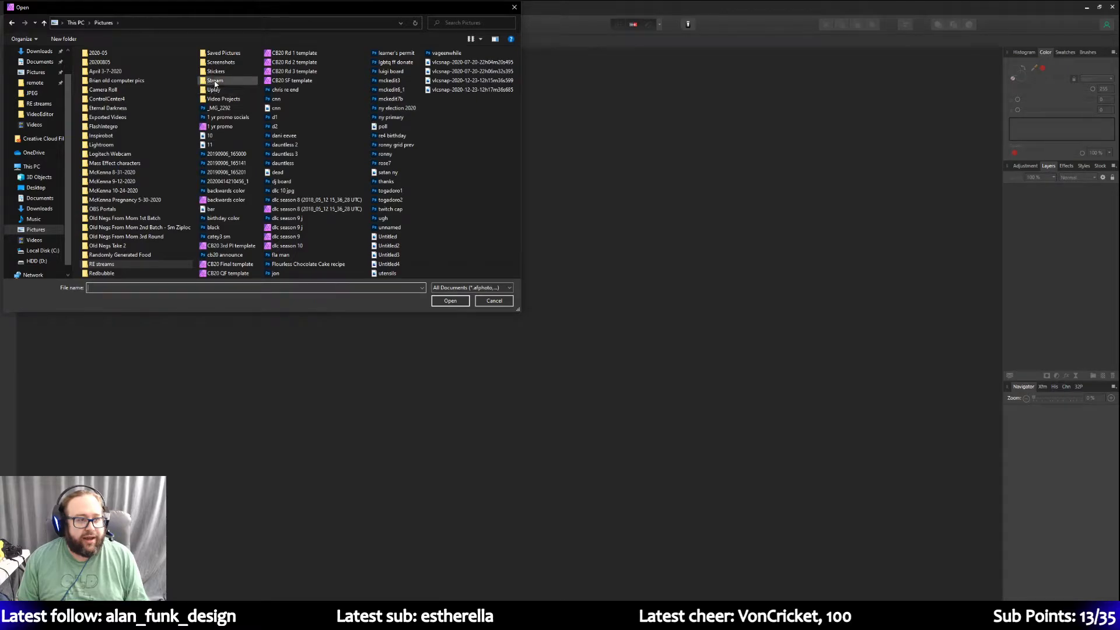
double_click(216, 80)
double_click(292, 75)
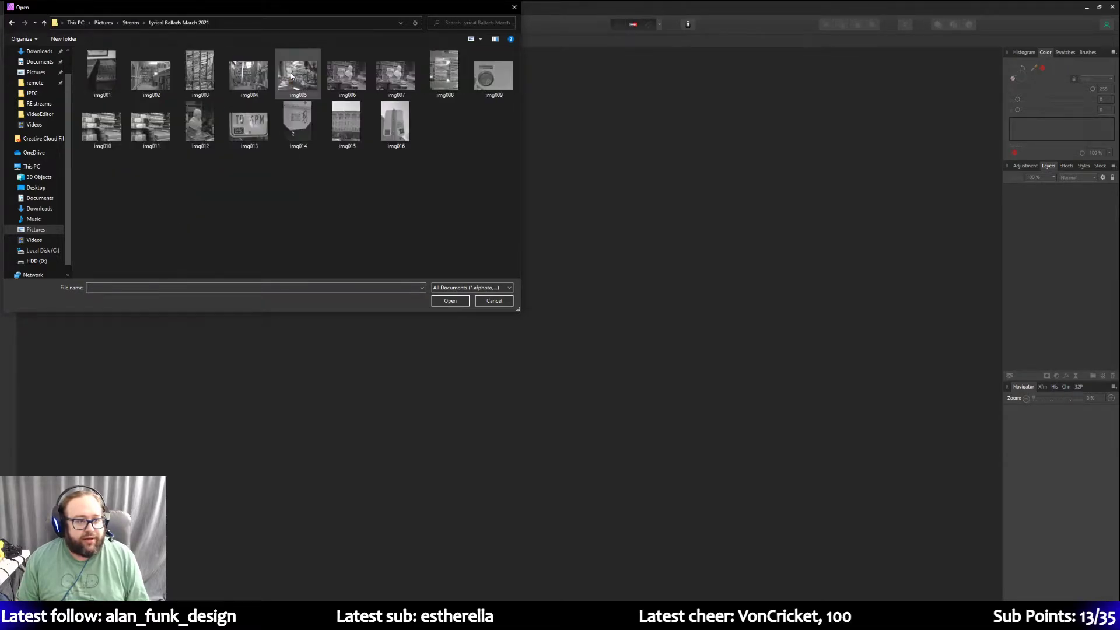
Open img001, img004, img005, img006 and img012 together from the Lyrical Ballads March 2021 folder.
click(99, 67)
ctrl+click(248, 82)
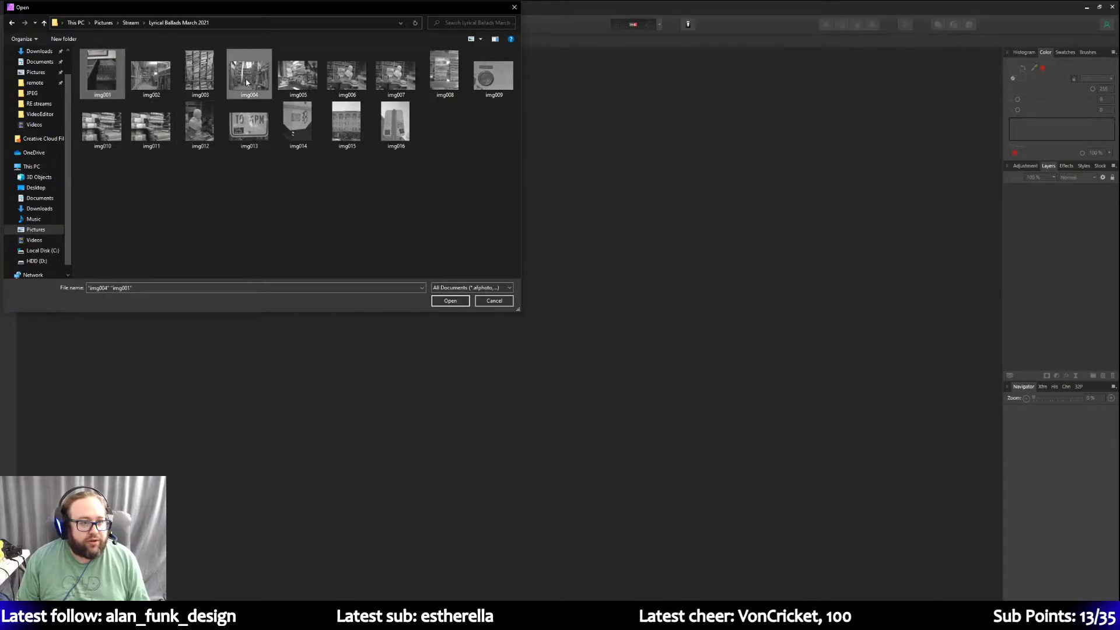
ctrl+click(298, 82)
ctrl+click(345, 83)
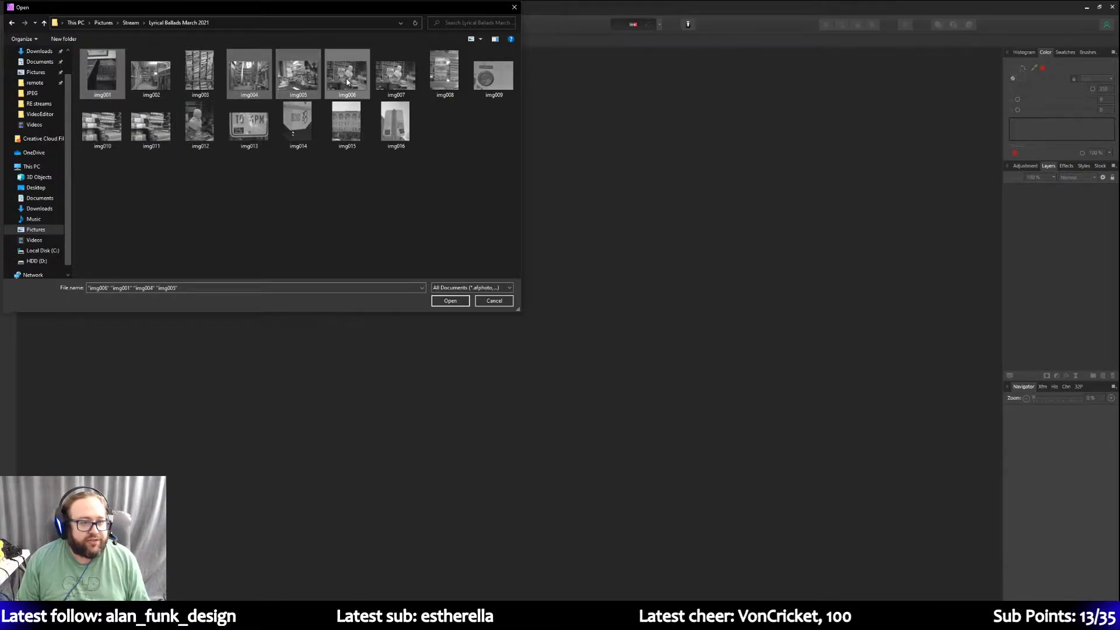
ctrl+click(200, 124)
click(460, 305)
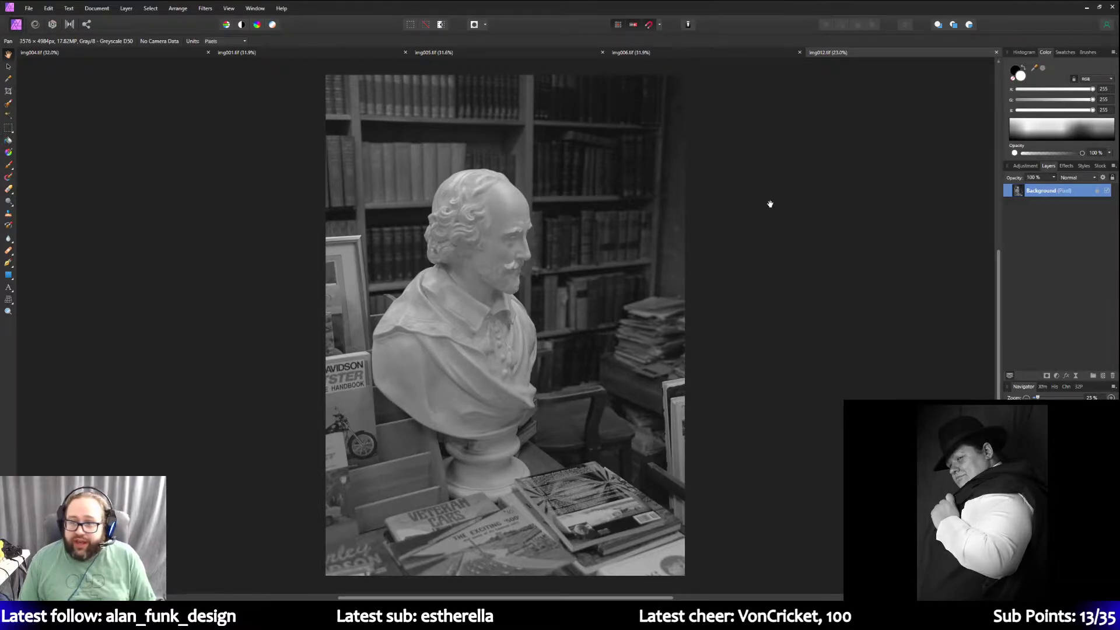
Copy the Background layer of img012.tif and add a new pixel layer above it.
right_click(1043, 193)
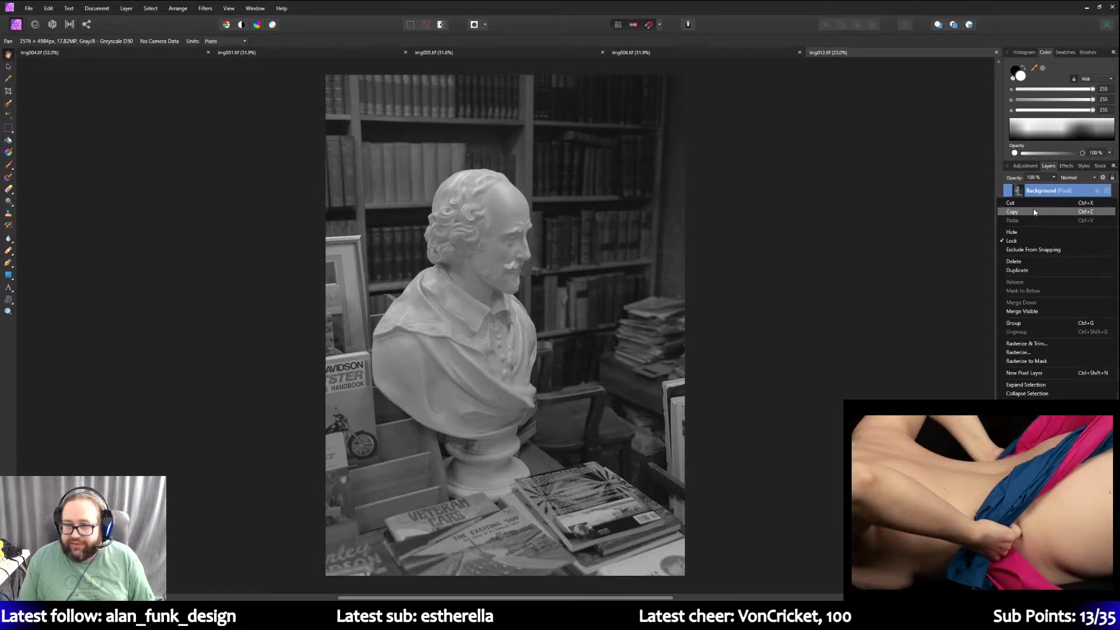
click(1034, 212)
right_click(1060, 198)
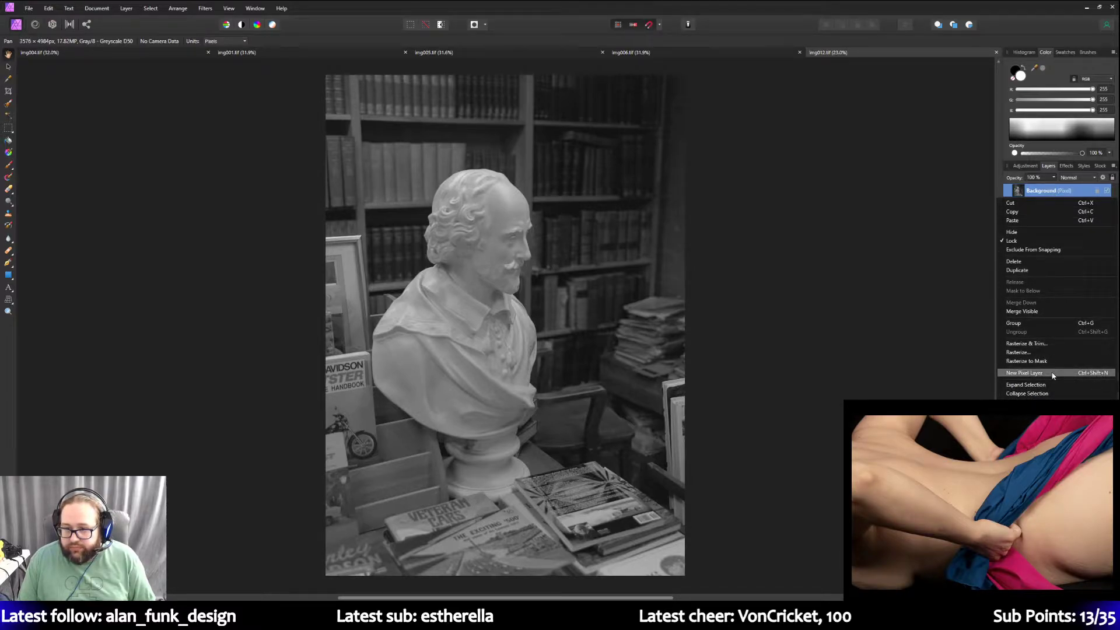
click(1024, 372)
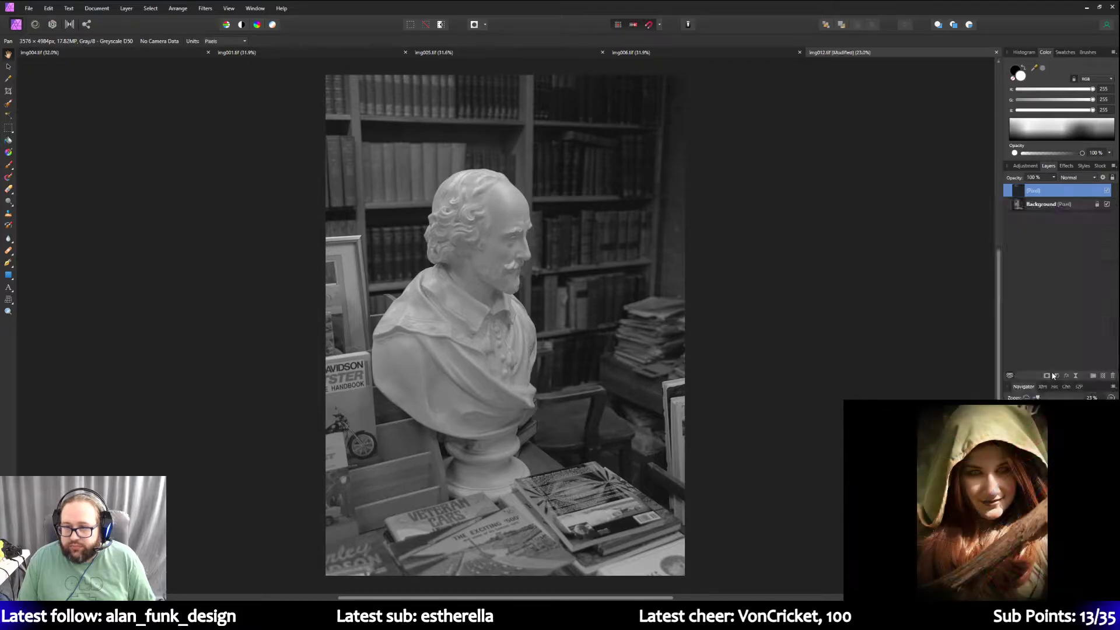
Delete the empty pixel layer above the Background layer in img012.tif.
right_click(1050, 205)
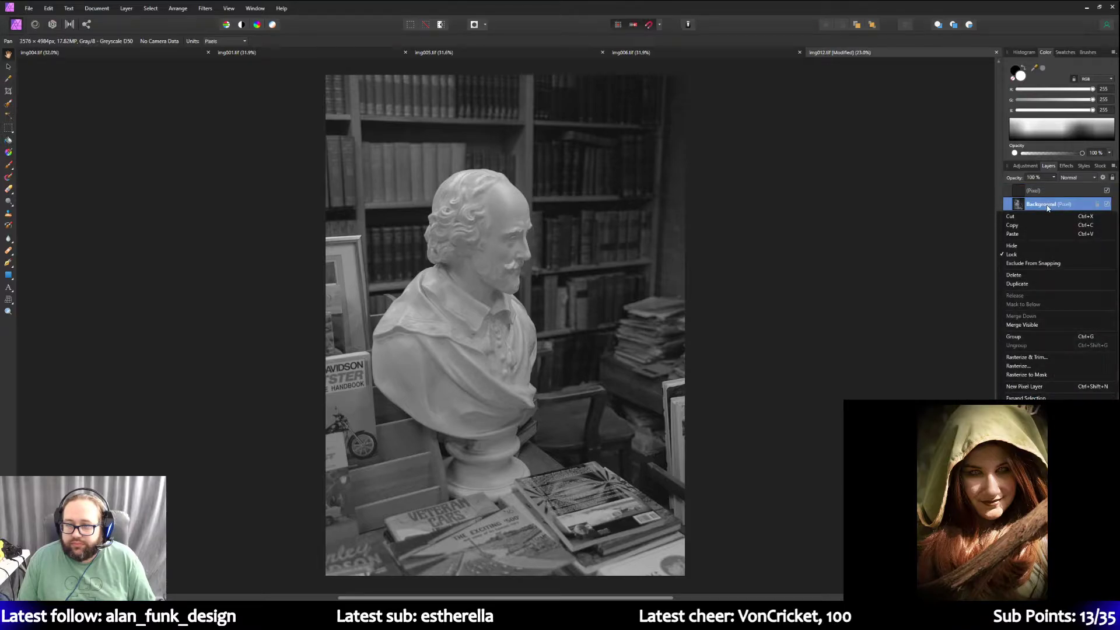
click(1040, 190)
right_click(1039, 191)
click(1038, 191)
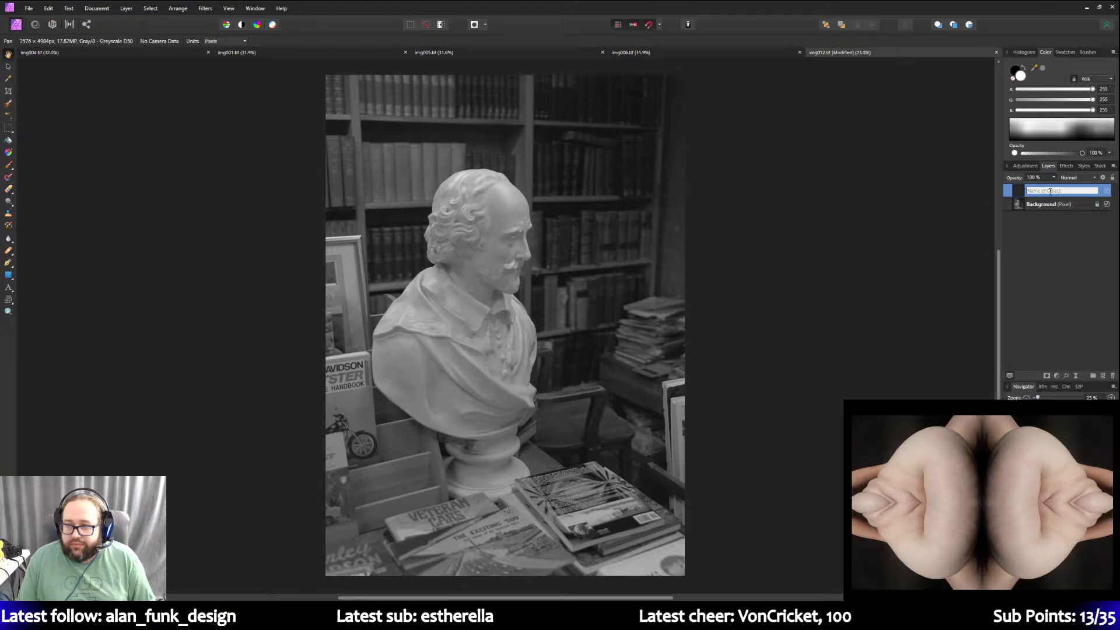
drag(1050, 192, 1113, 376)
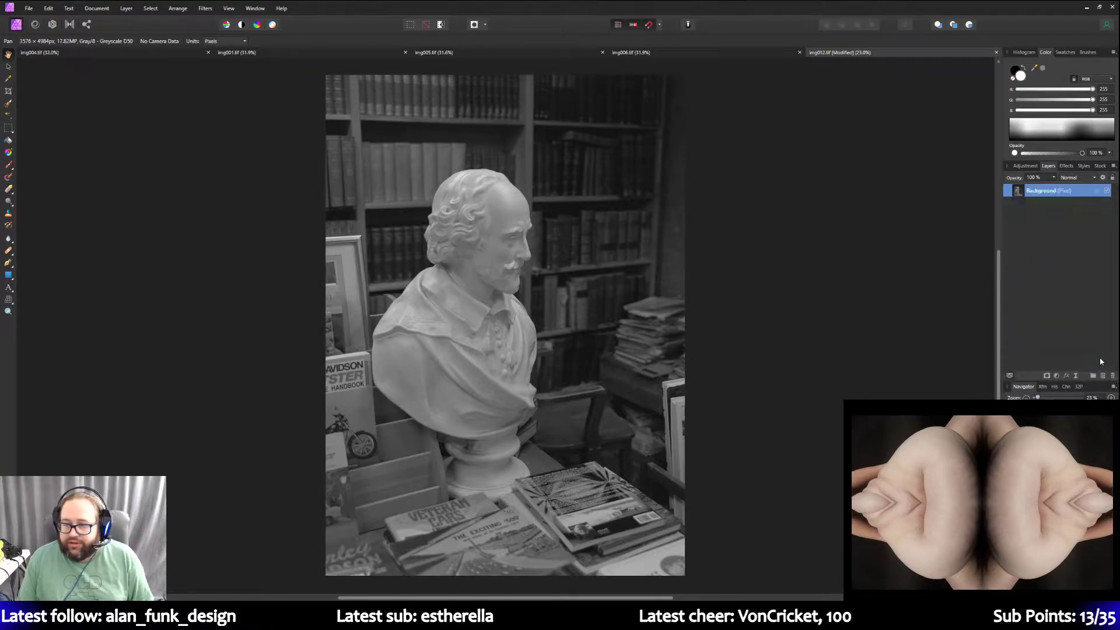
Duplicate the Background layer of img012.tif and rename the duplicate "Background copy".
right_click(1043, 191)
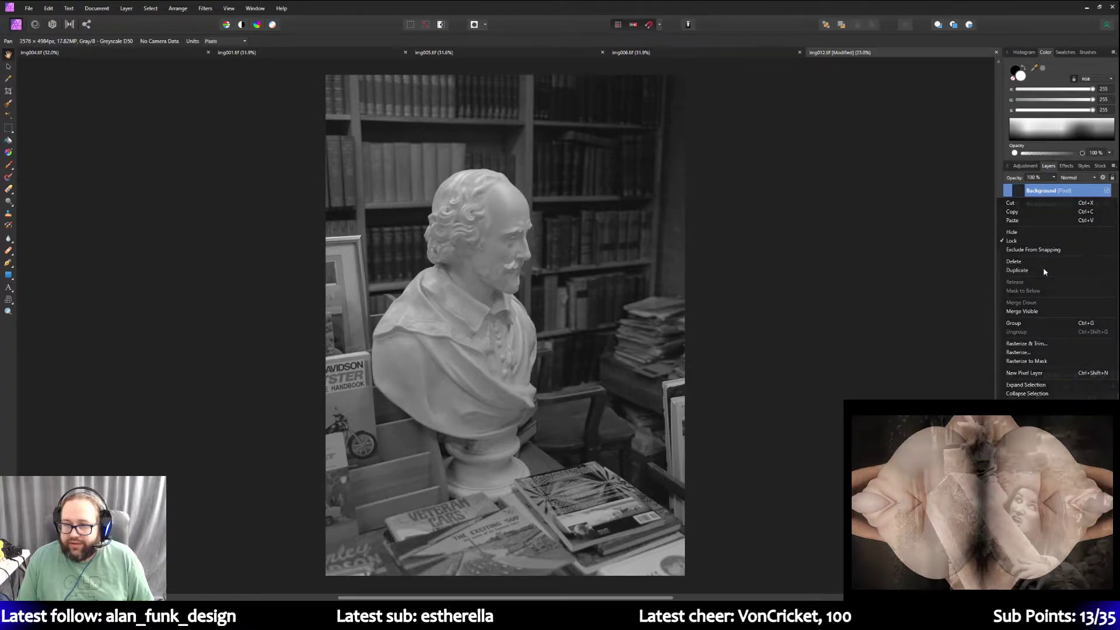
click(1044, 271)
double_click(1053, 192)
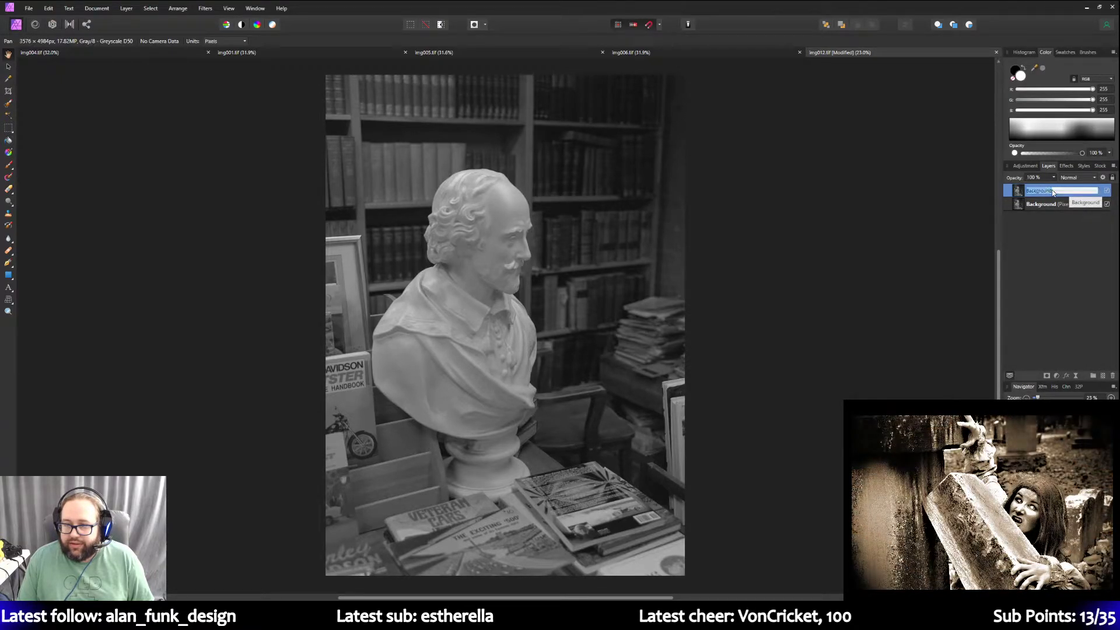
text(copy)
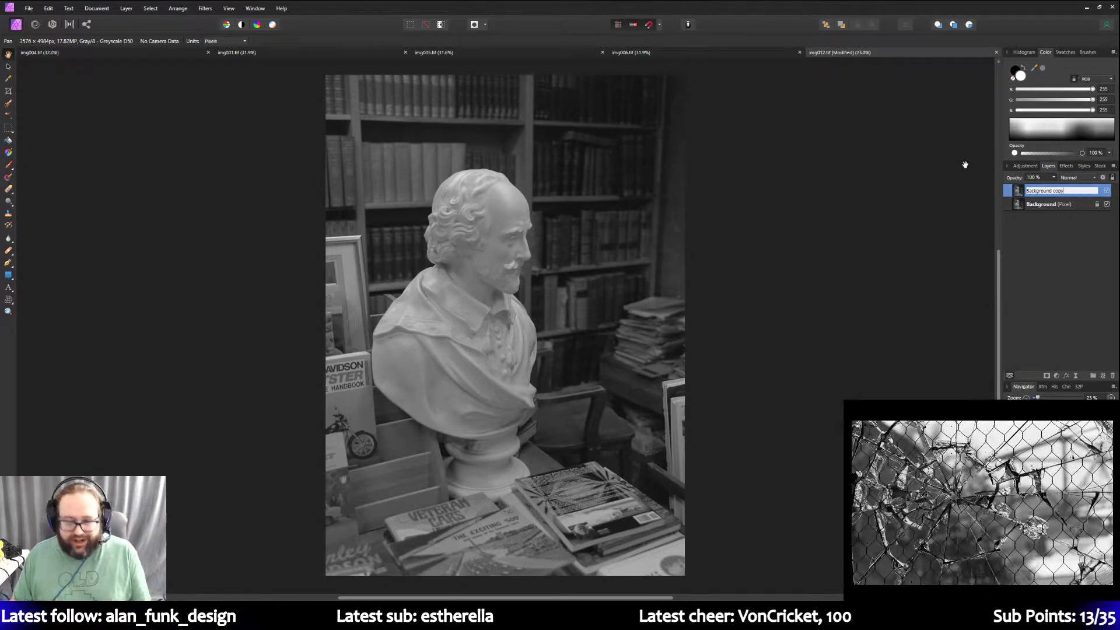
key(Return)
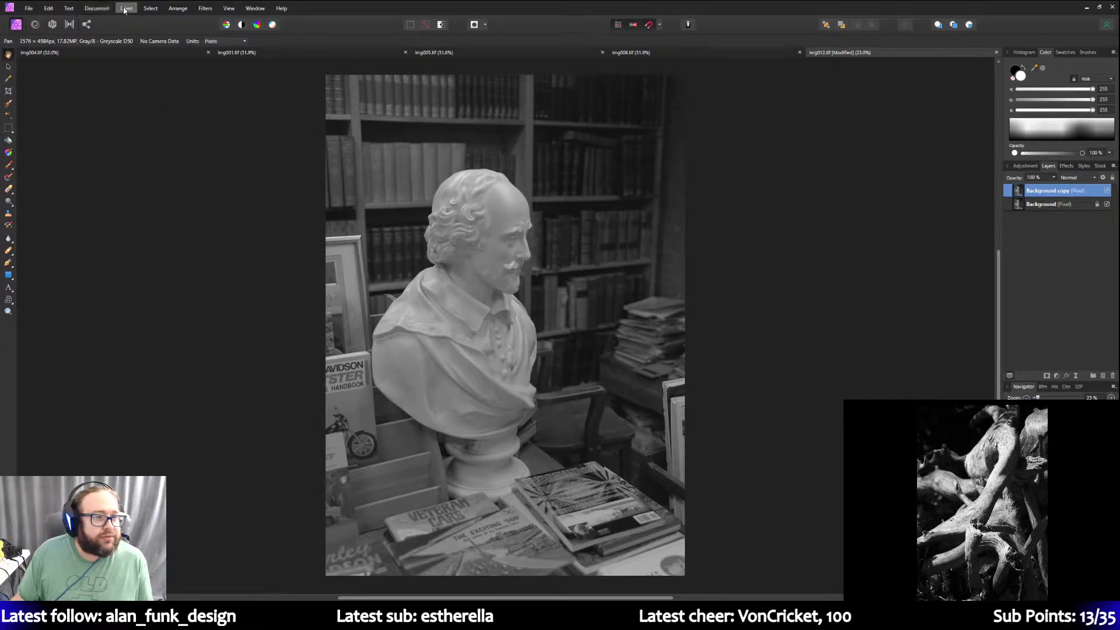
Delete the "Background copy" layer from img012.tif.
drag(1055, 191, 1113, 376)
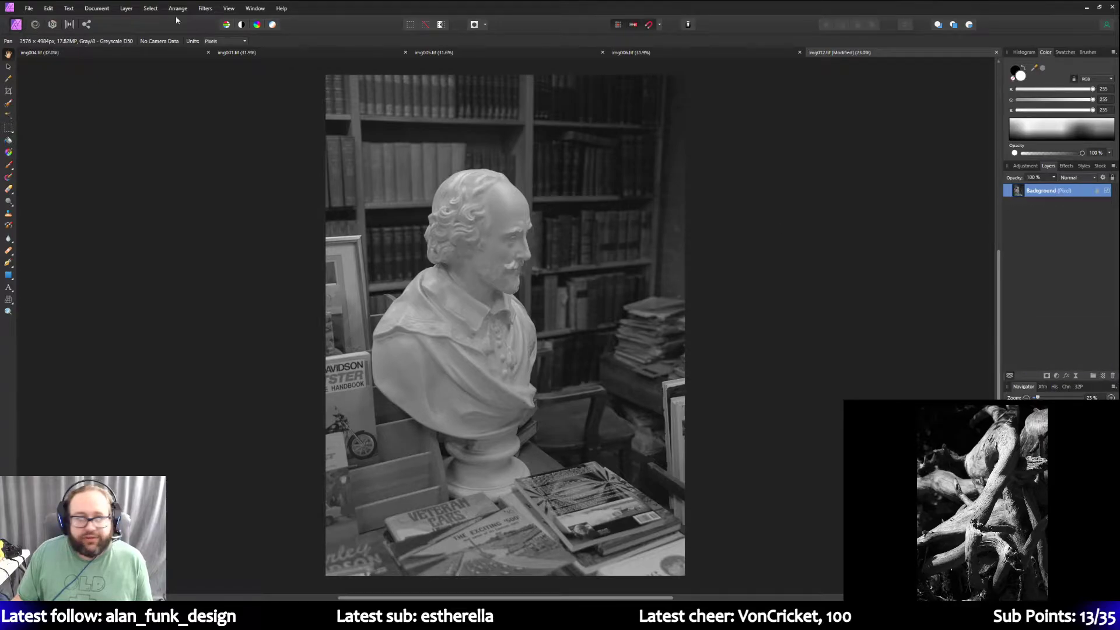
Convert img012.tif to RGB/8 format with the Adobe RGB (1998) profile and the Relative Colorimetric rendering intent.
click(91, 8)
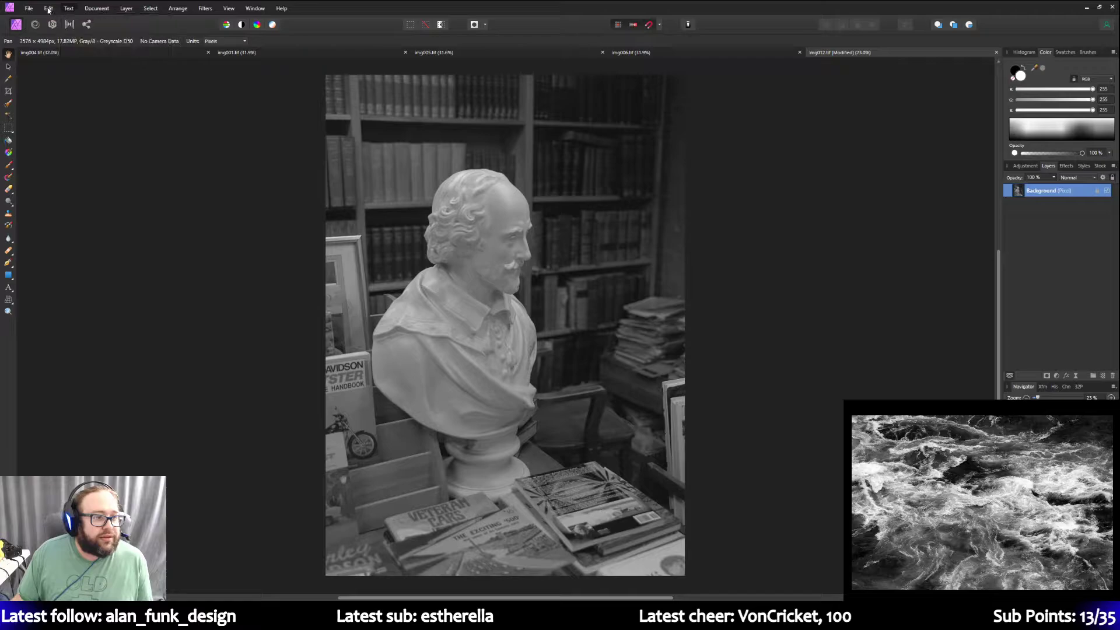
click(52, 9)
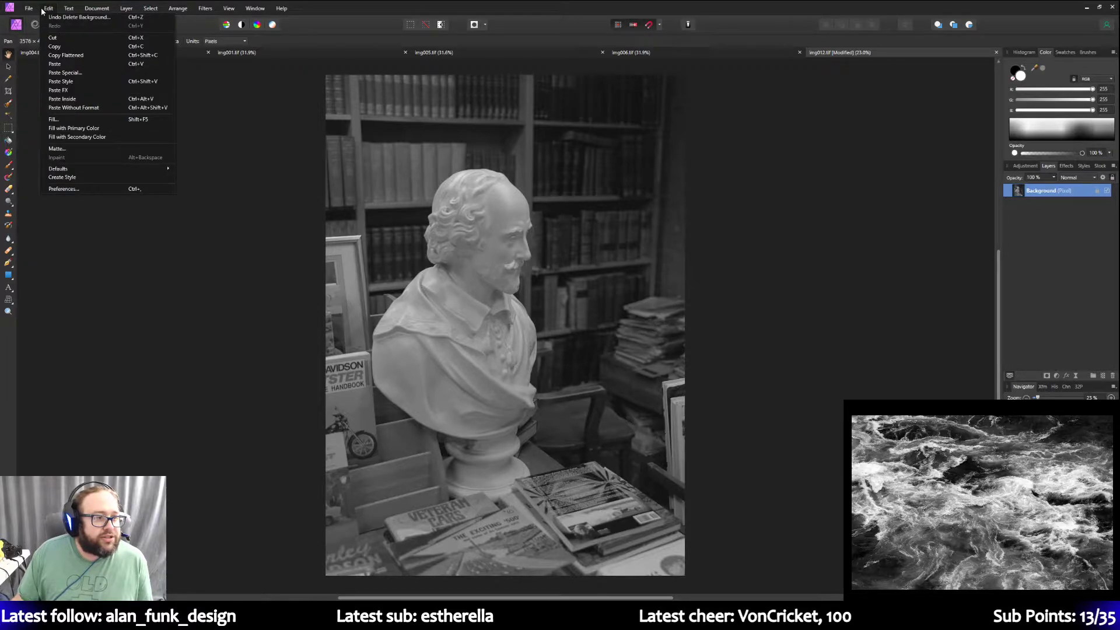
mouse_move(157, 8)
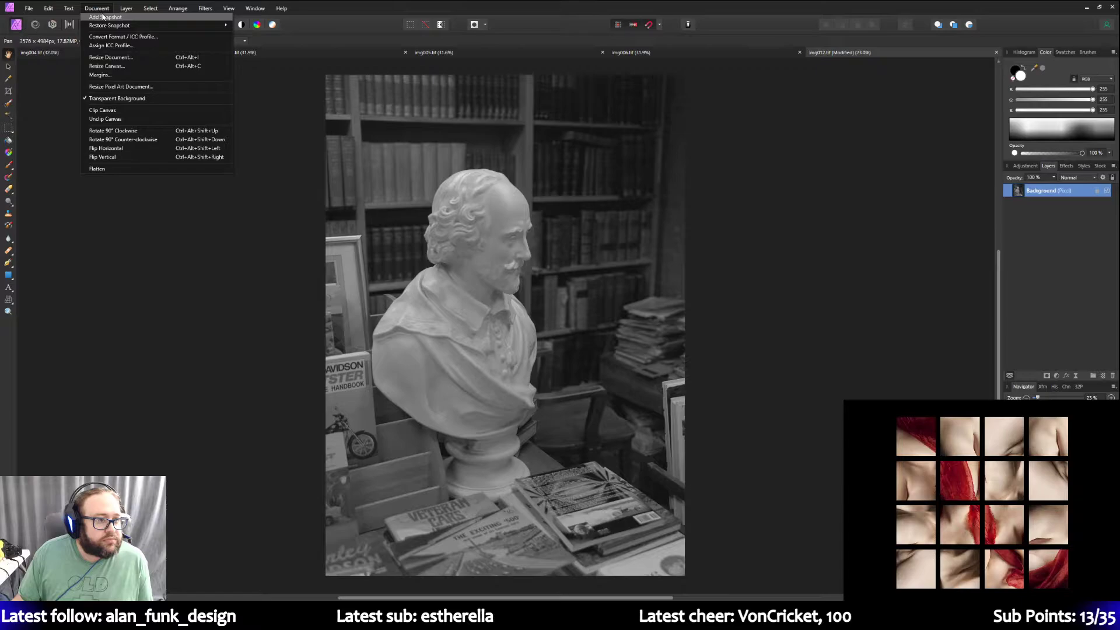
click(111, 37)
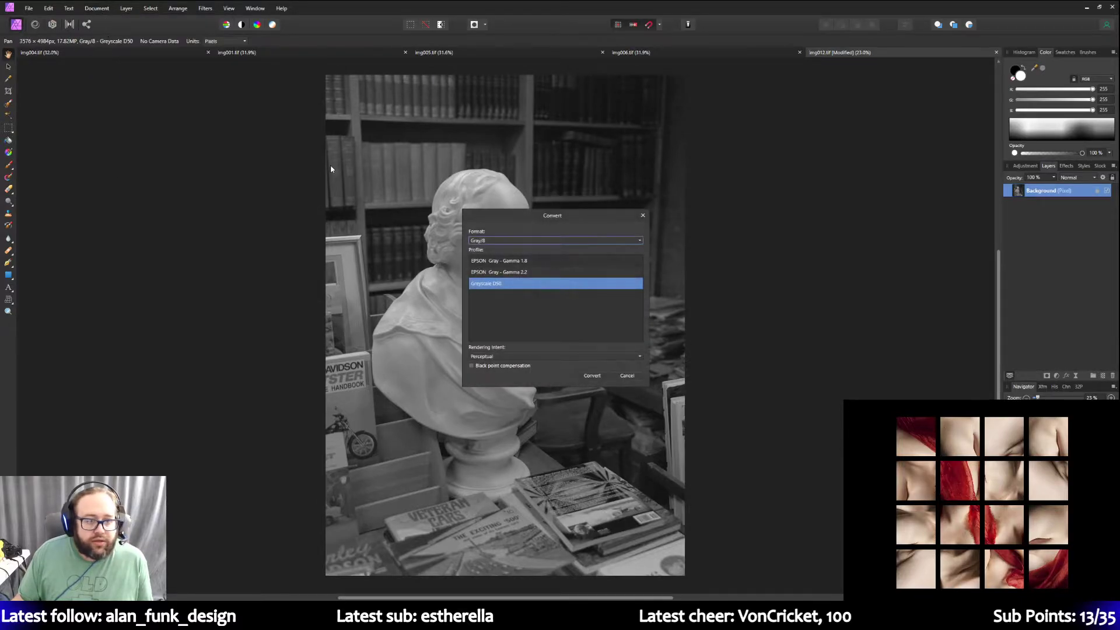
click(536, 241)
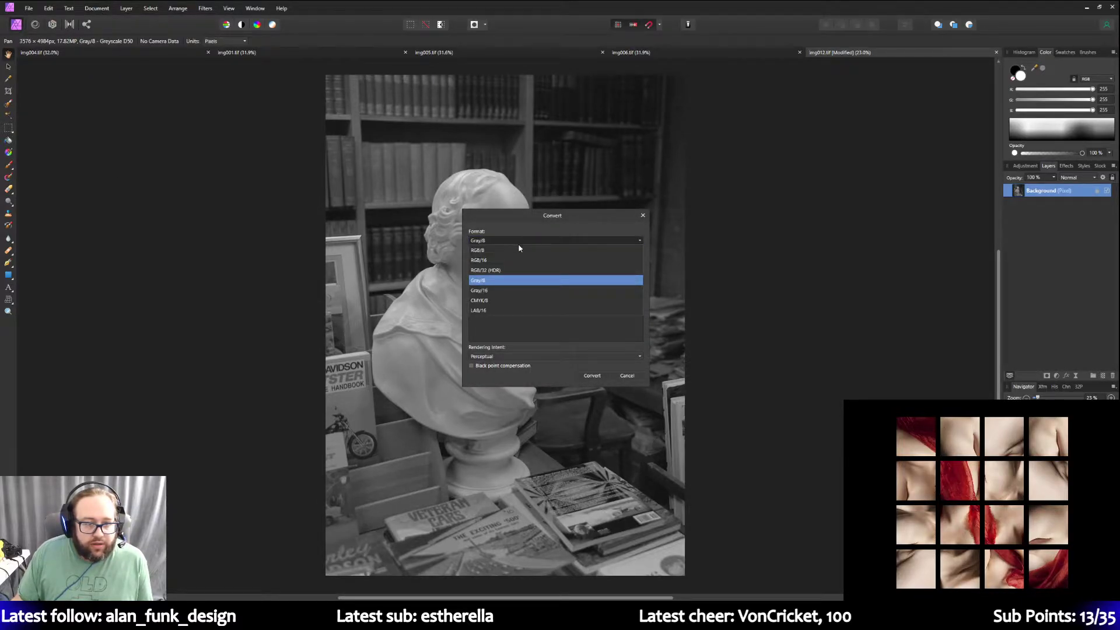
click(512, 254)
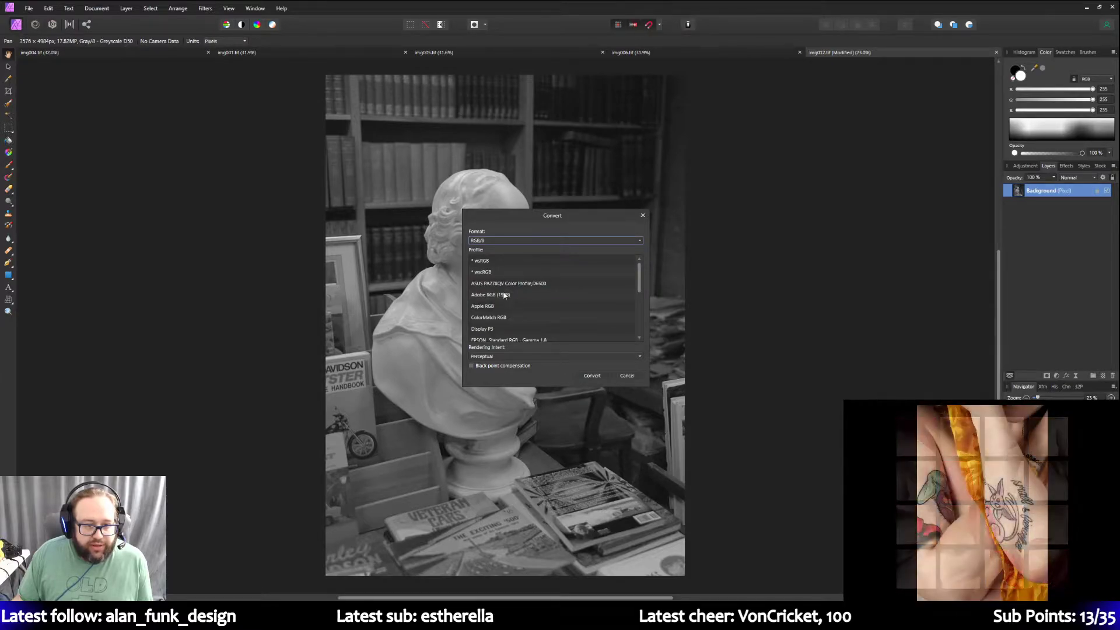
click(526, 294)
click(580, 356)
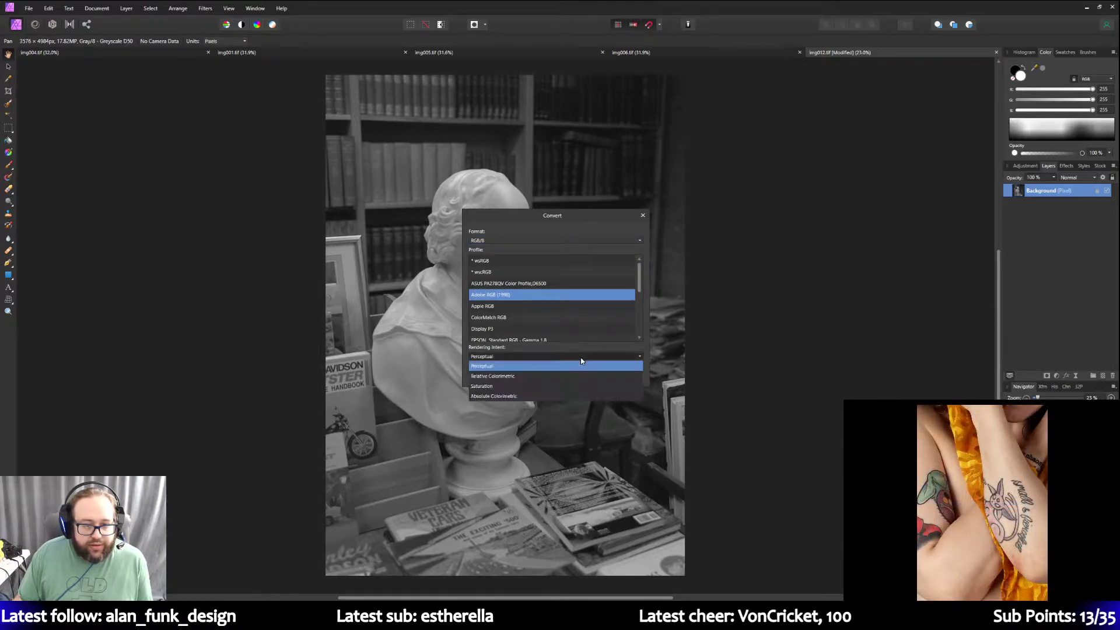
click(554, 376)
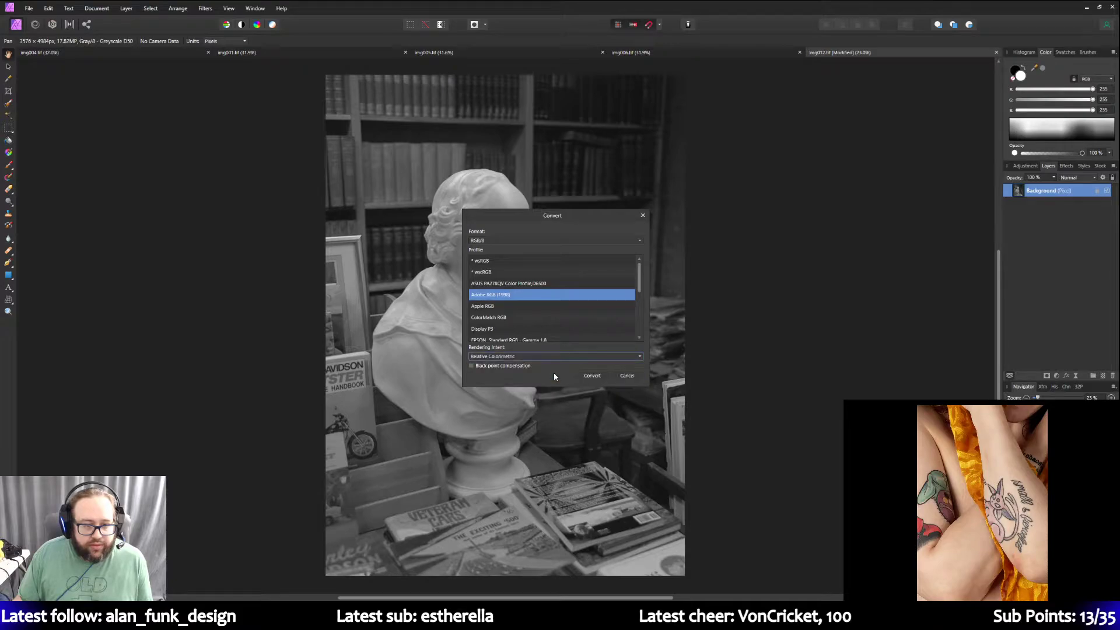
click(591, 375)
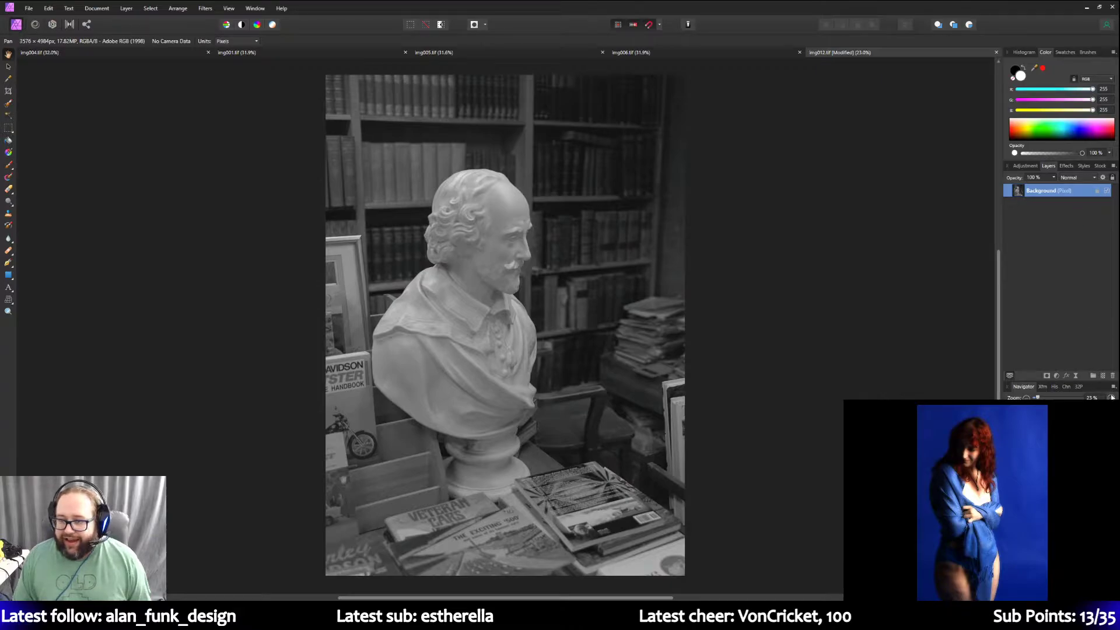
Duplicate the Background layer and name the duplicate "Background copy".
right_click(1062, 195)
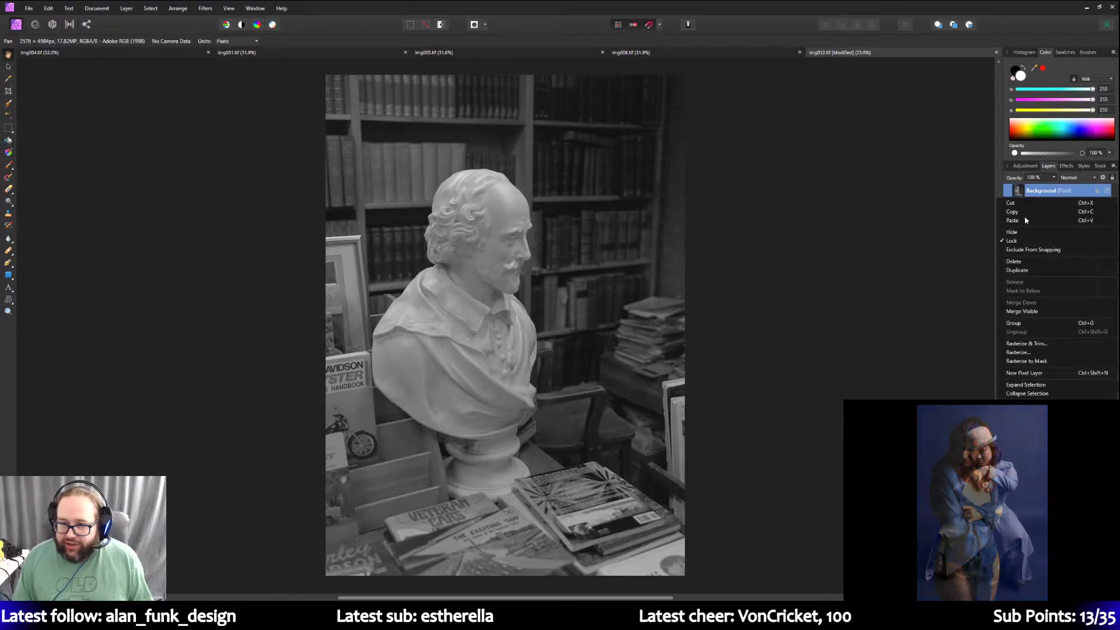
click(1015, 271)
double_click(1062, 191)
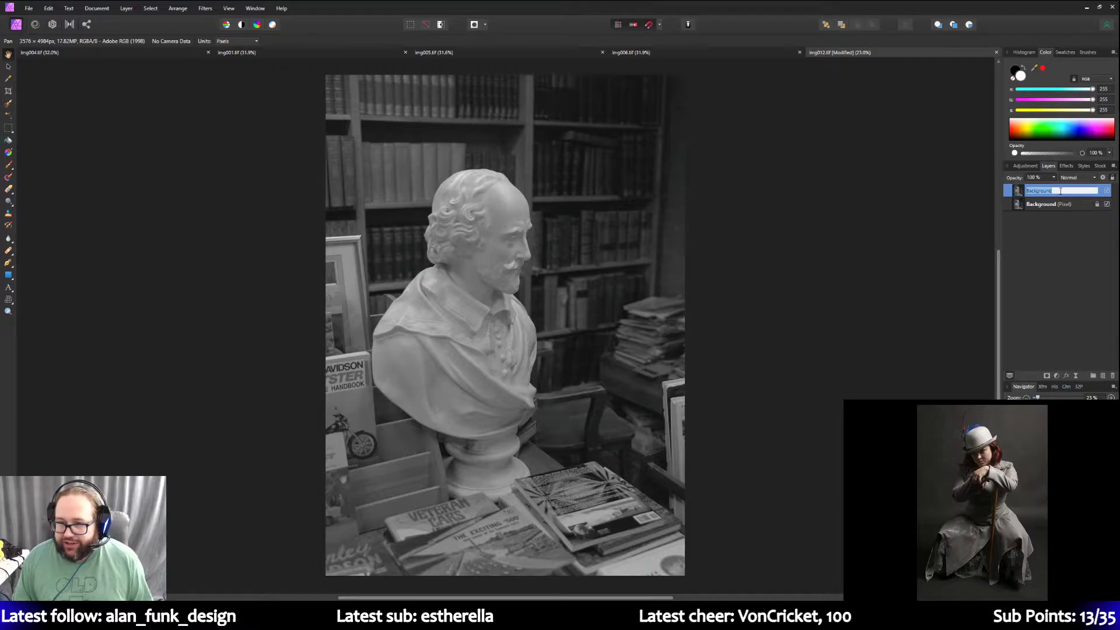
text(copy)
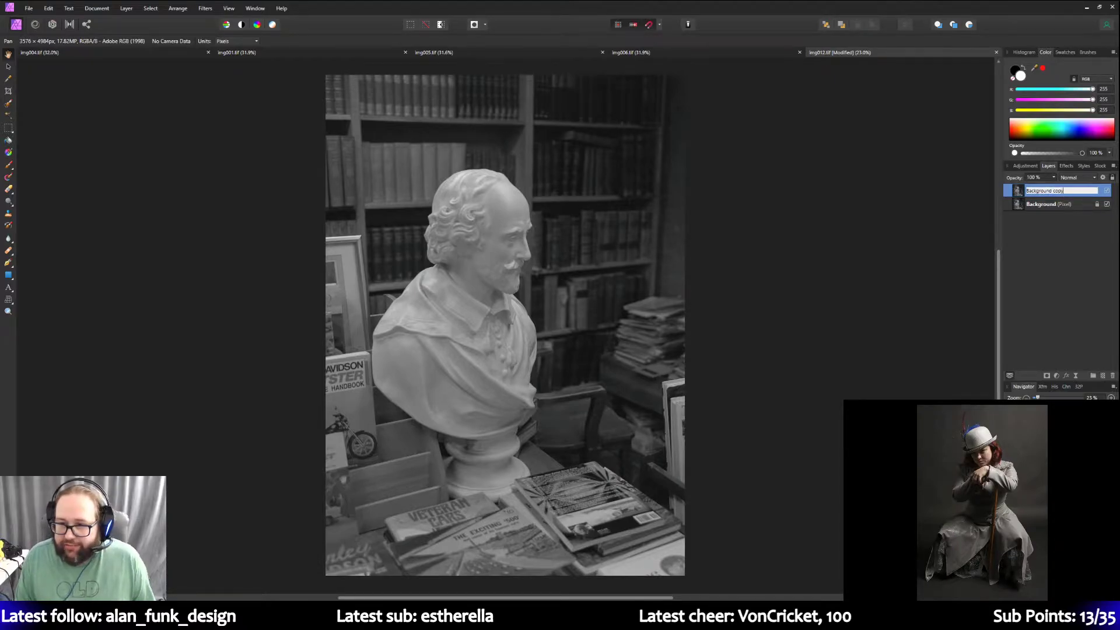
key(Return)
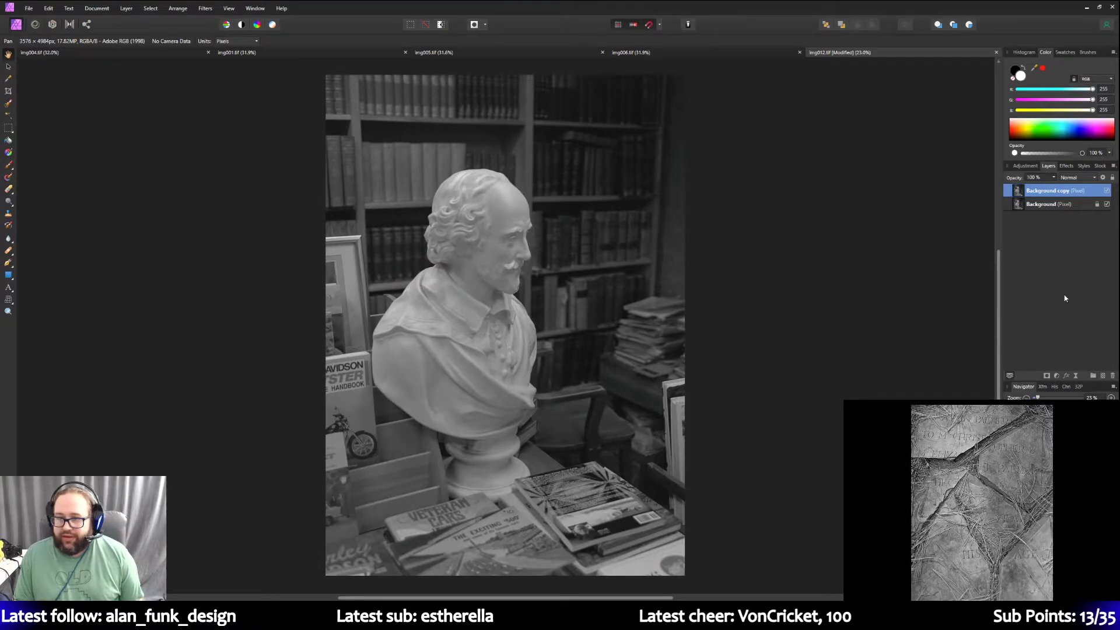
Add a default Curves adjustment, moving the black point in to about X 0.079 and the white point to about X 0.757.
click(1031, 168)
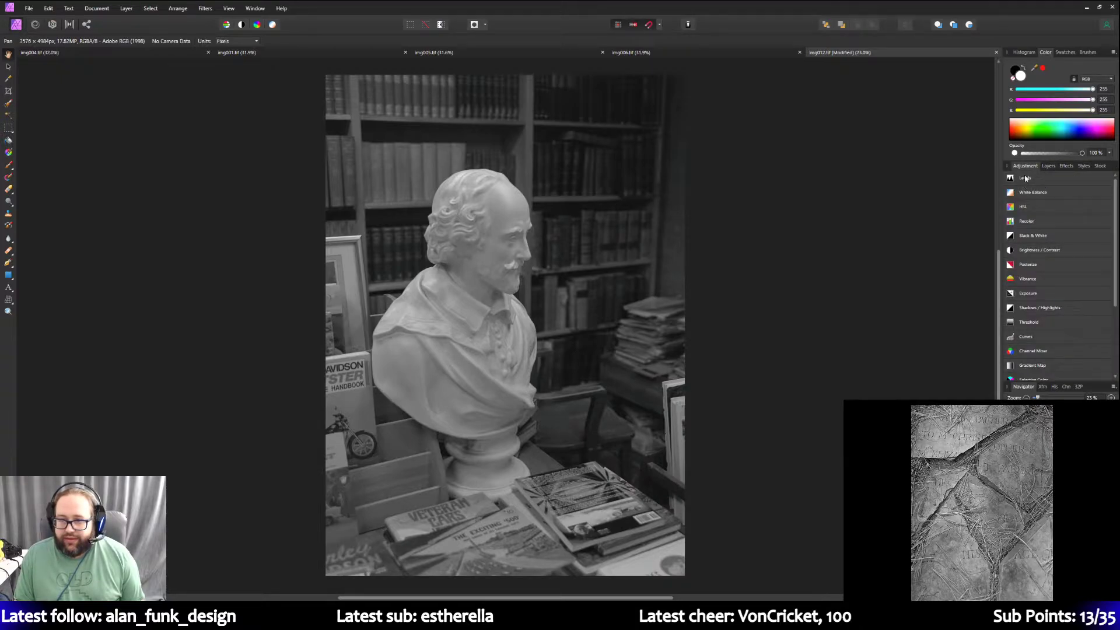
click(1027, 338)
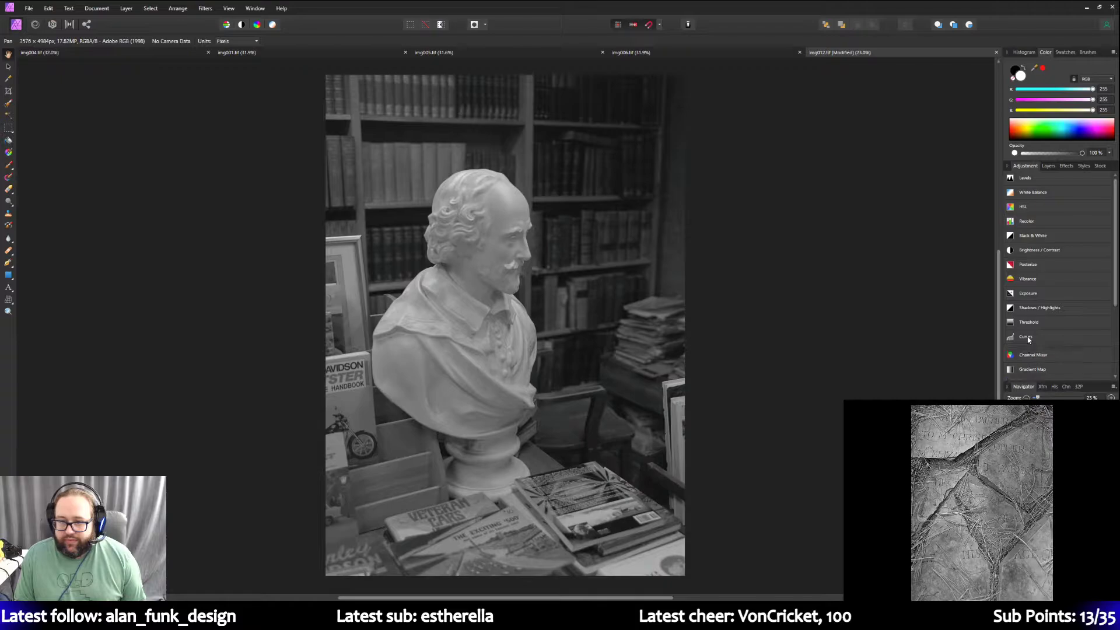
scroll(1028, 340, down, 2)
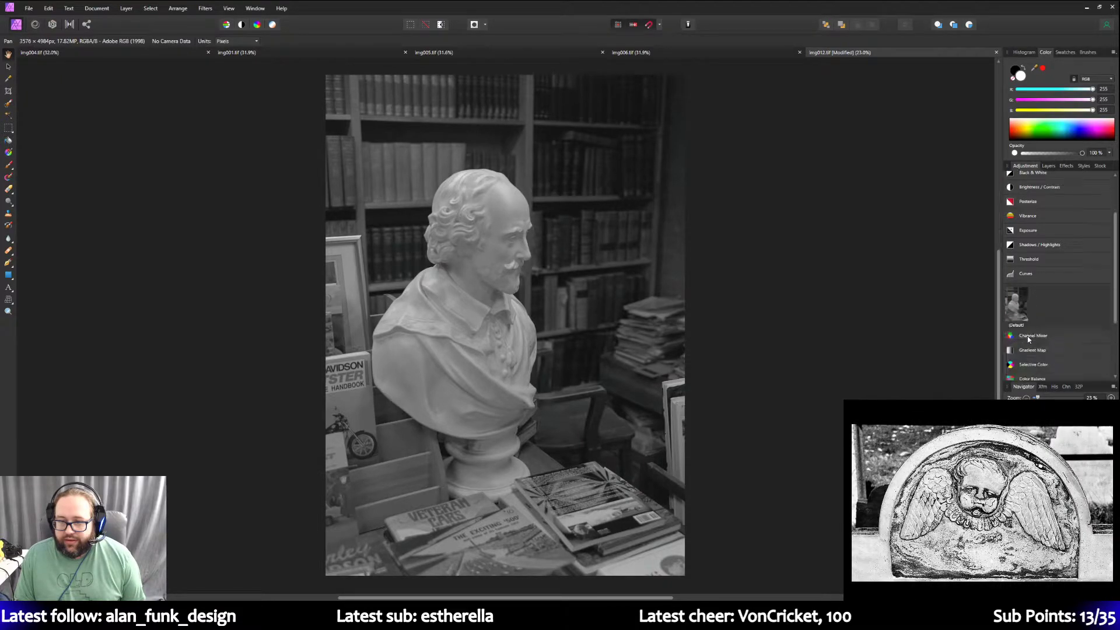
click(1021, 299)
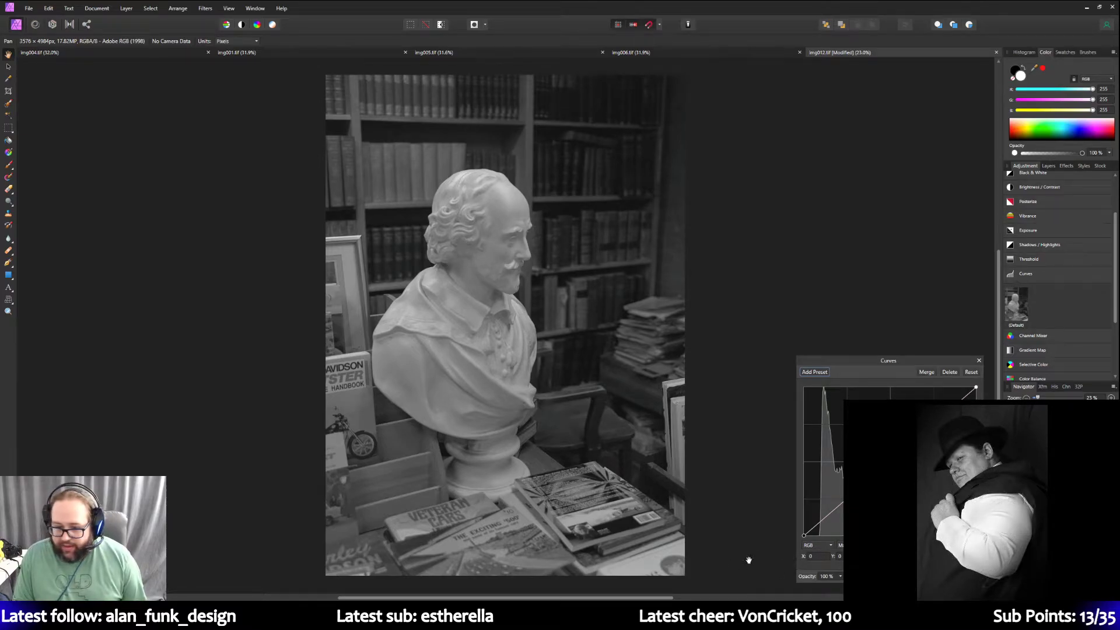
drag(805, 537, 825, 543)
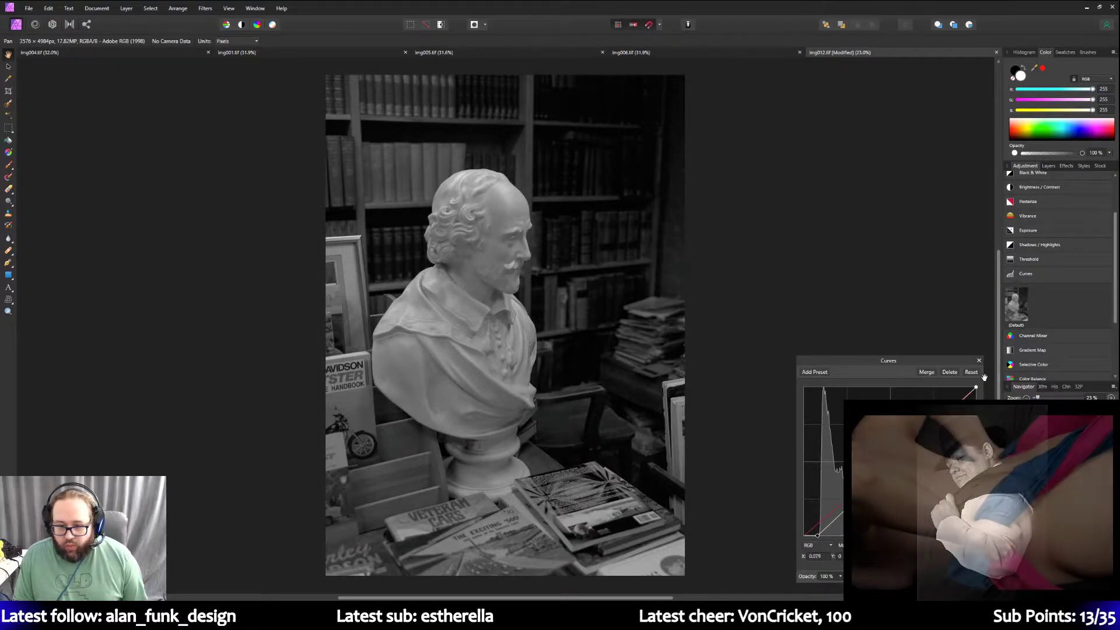
drag(976, 387, 933, 386)
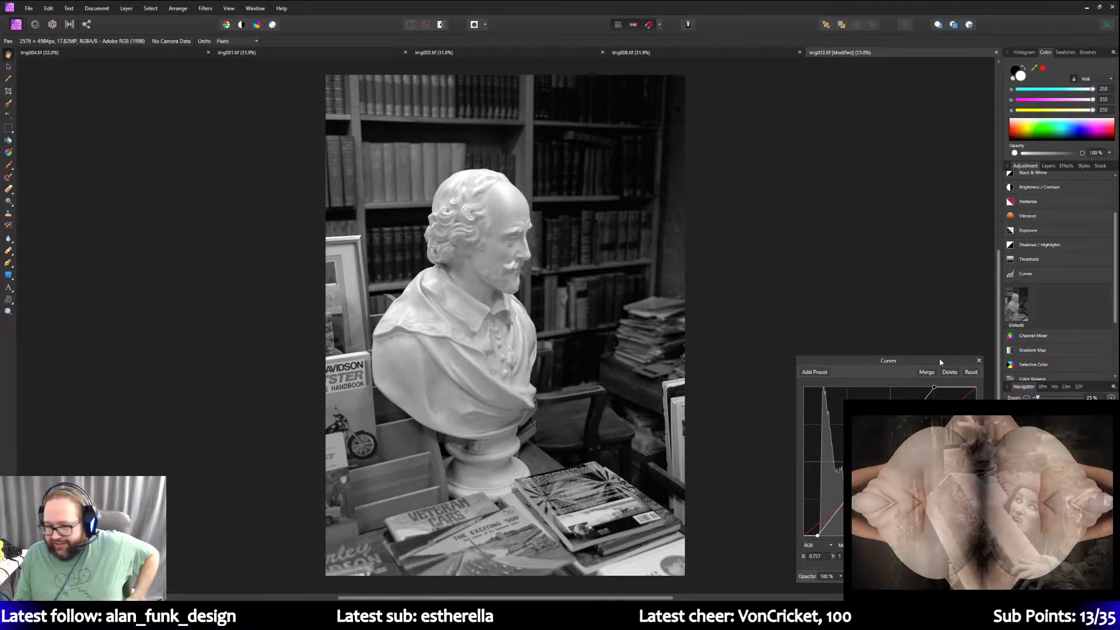
click(979, 361)
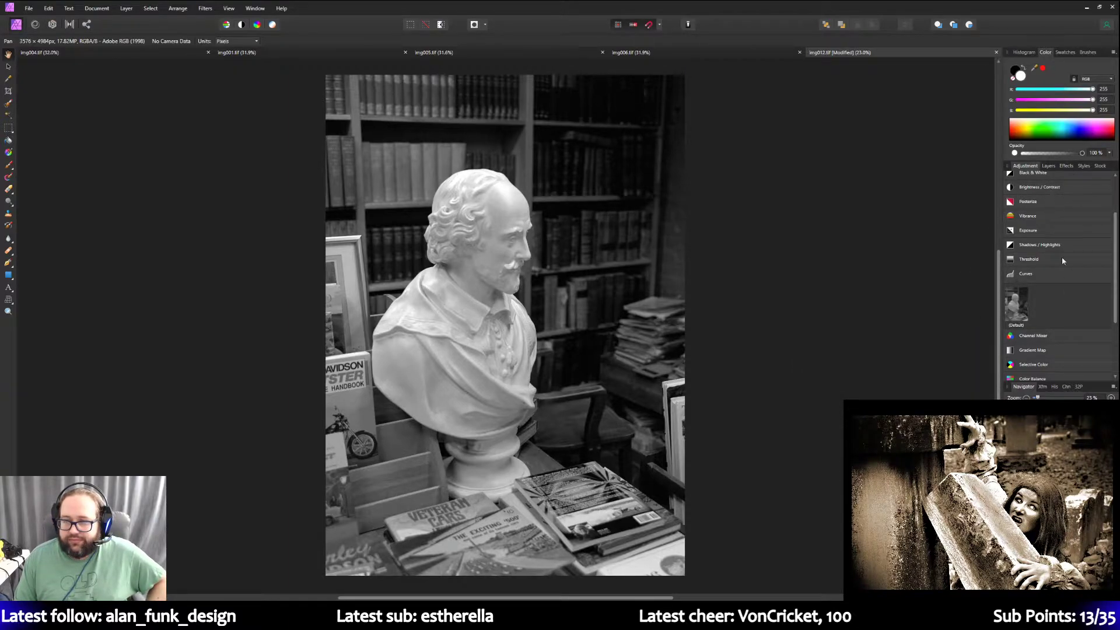
Add a Brightness / Contrast adjustment from the Default preset and strengthen the contrast of the bust image.
scroll(1045, 188, up, 2)
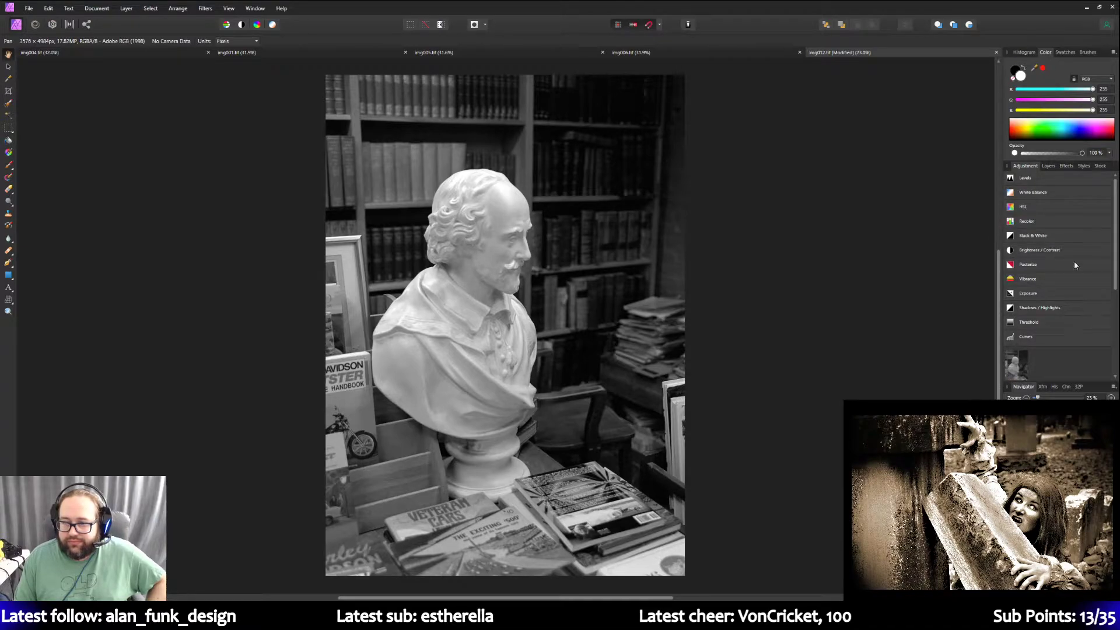
click(1046, 251)
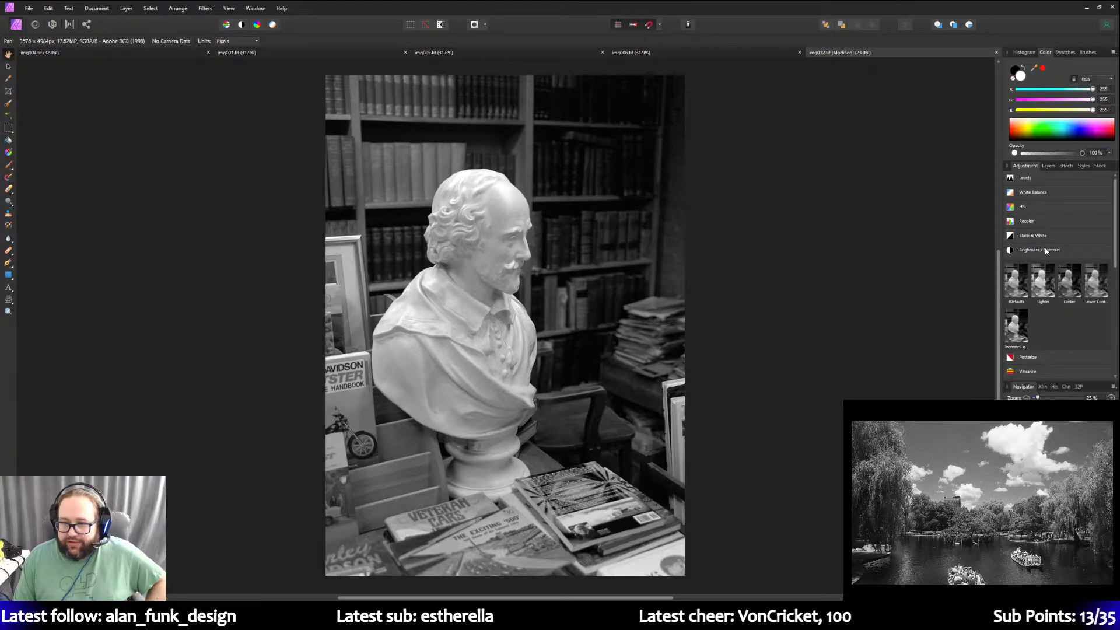
click(1016, 282)
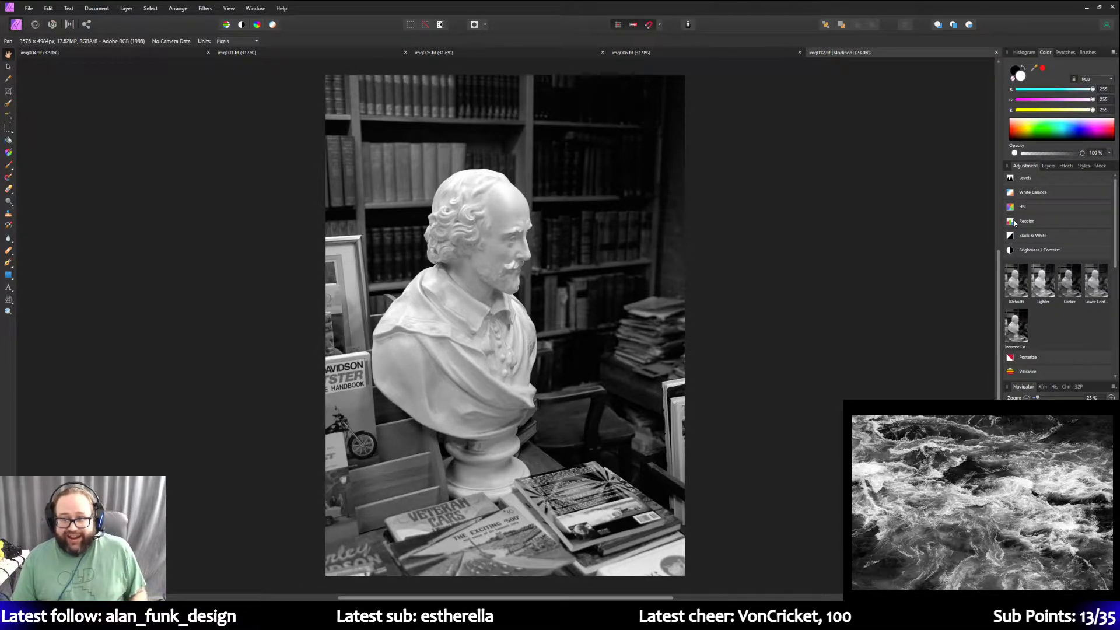
Add a default Shadows / Highlights adjustment and try out different highlight and shadow amounts.
scroll(1065, 234, down, 2)
scroll(1064, 244, down, 4)
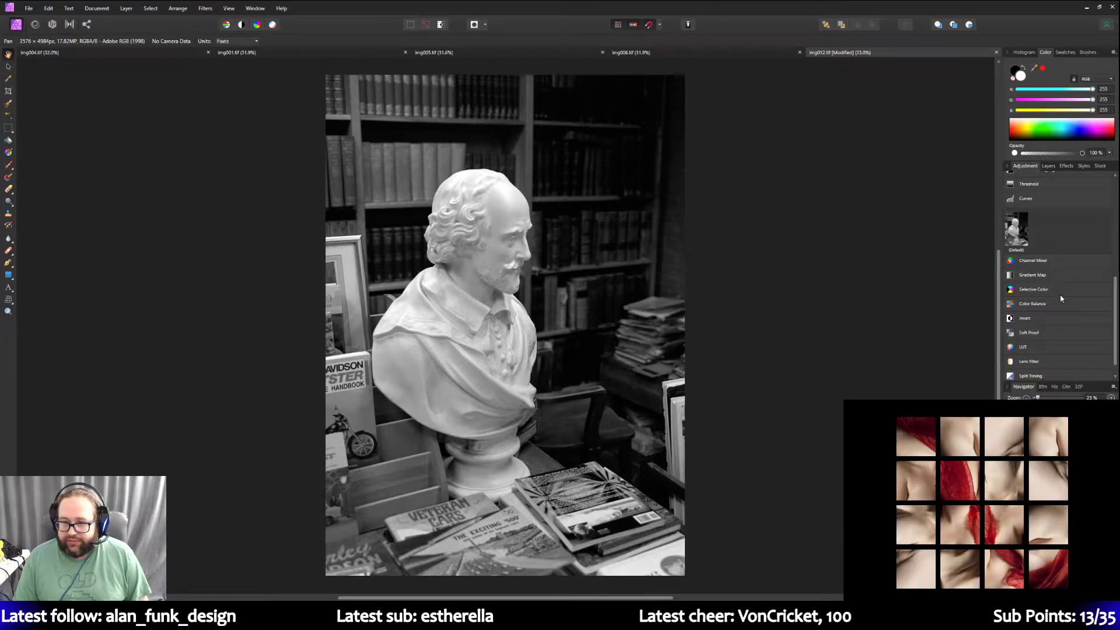
scroll(1060, 299, up, 1)
scroll(1061, 298, down, 3)
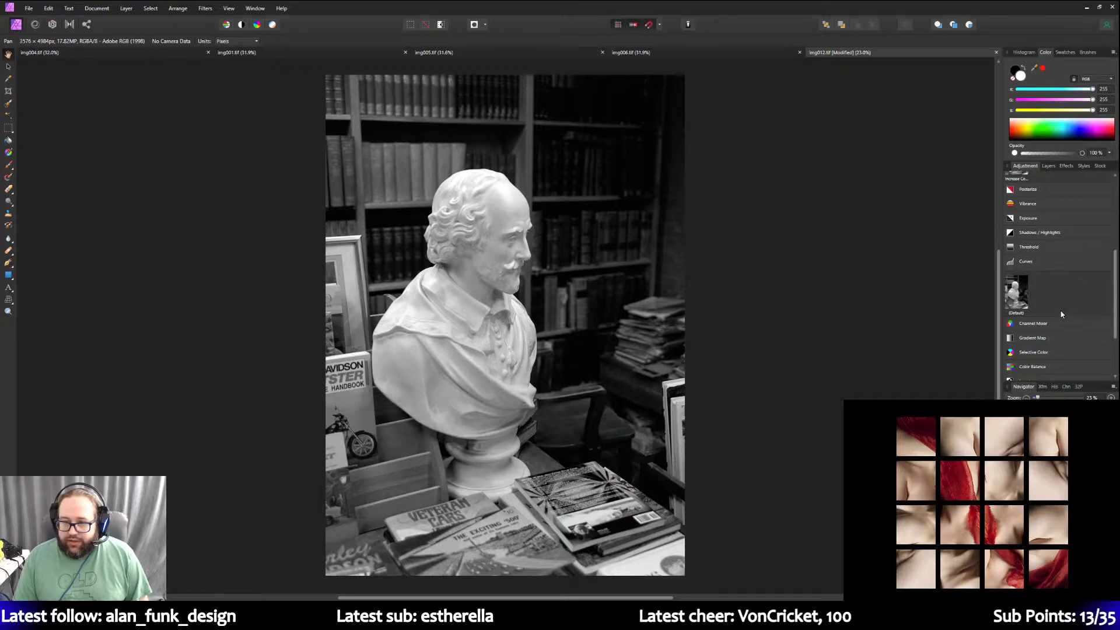
click(1047, 234)
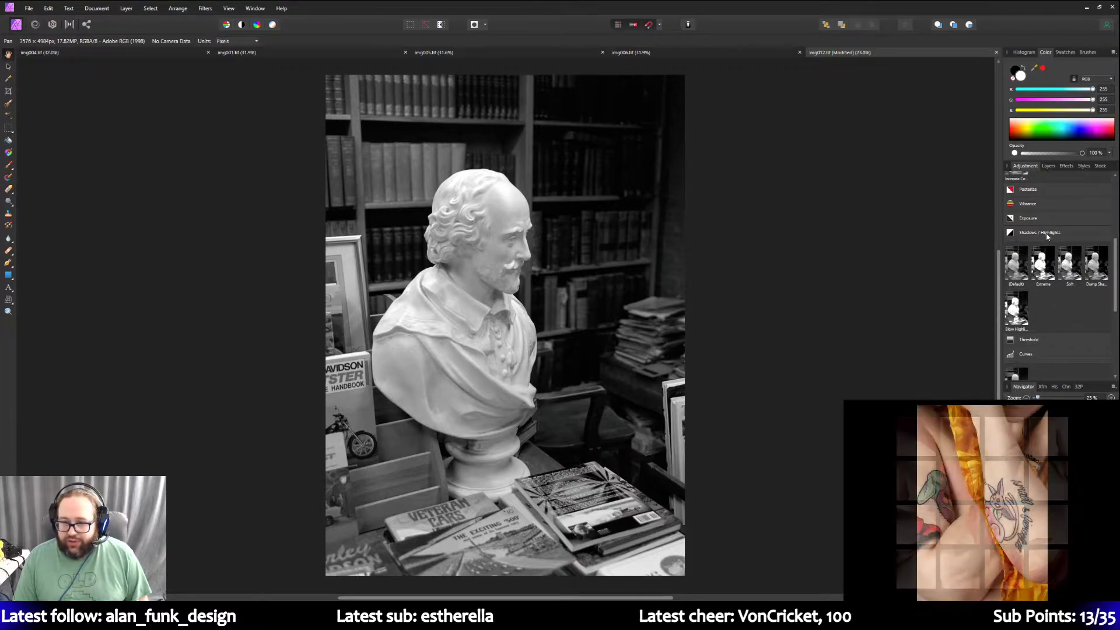
click(1019, 264)
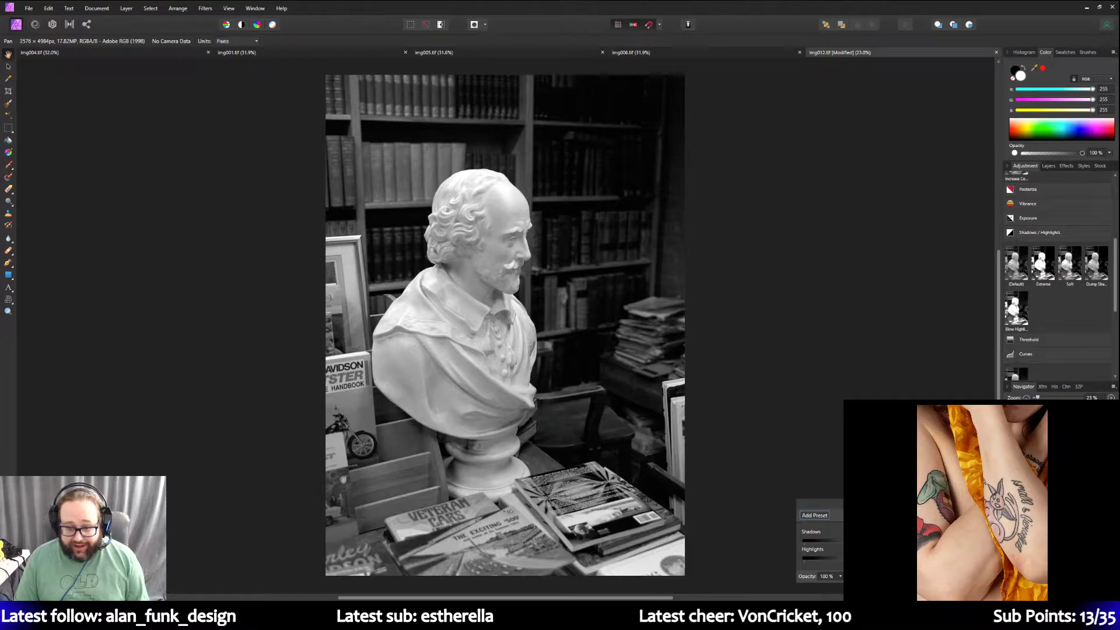
drag(957, 557, 934, 559)
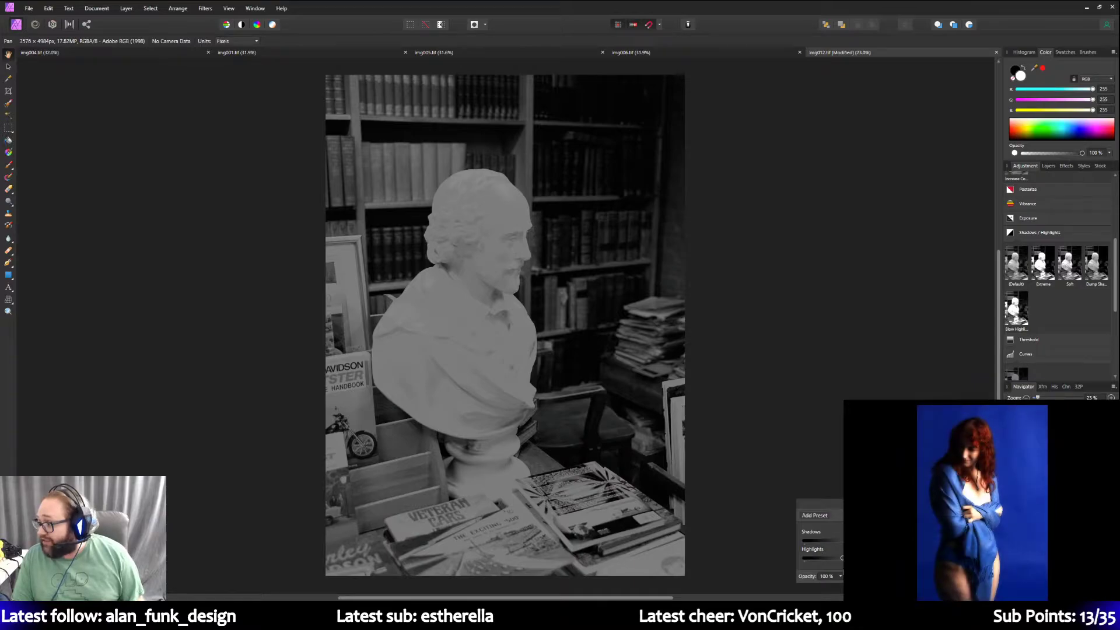
drag(842, 572, 899, 559)
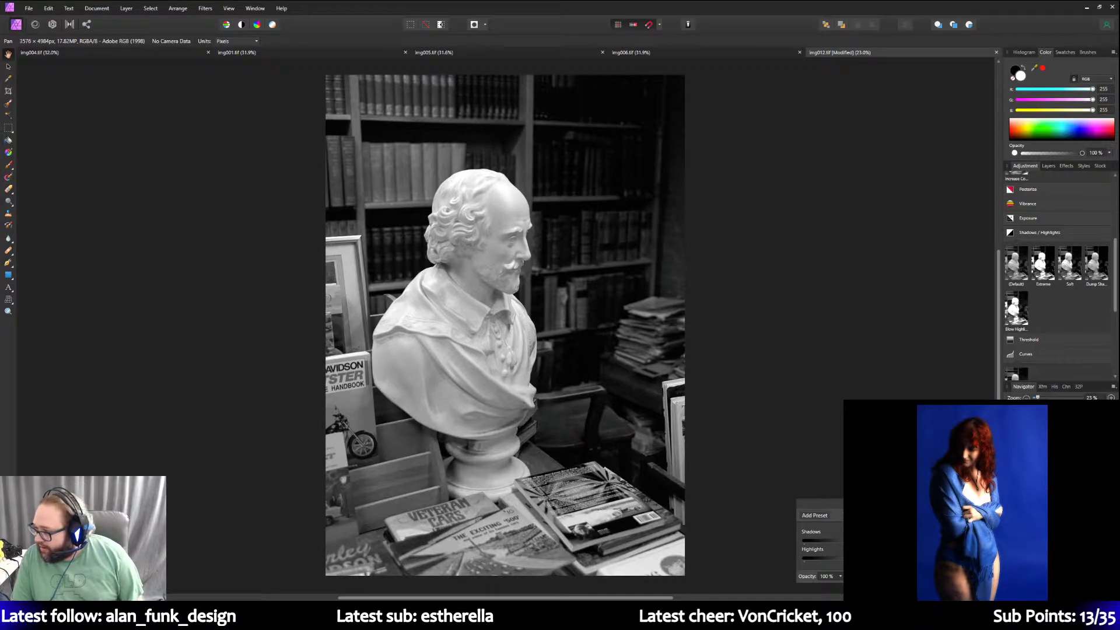
drag(892, 540, 842, 540)
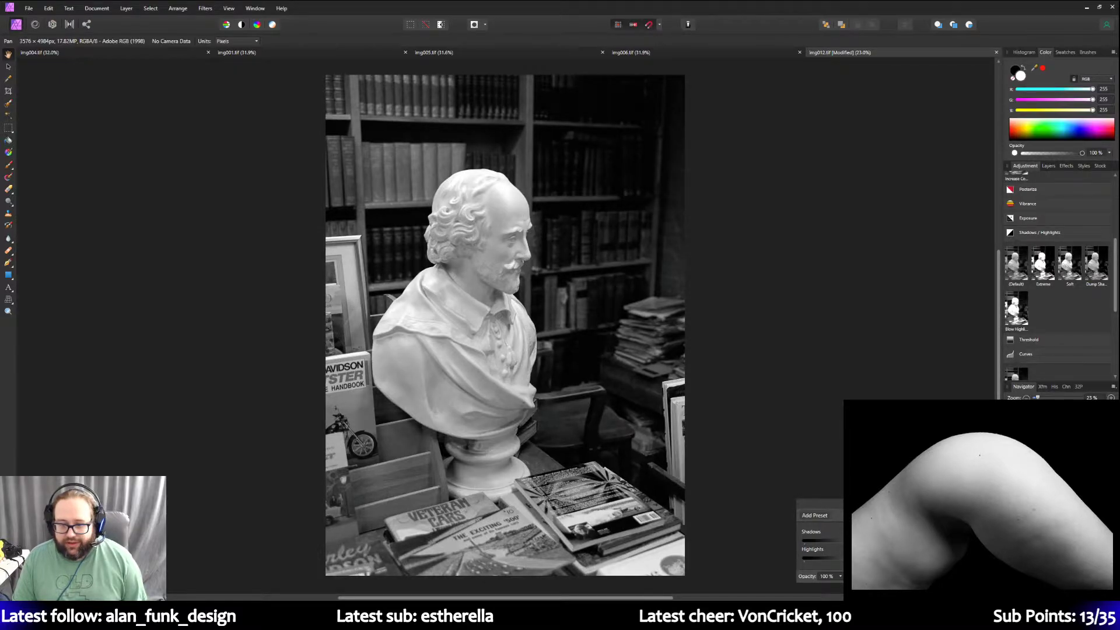
key(Escape)
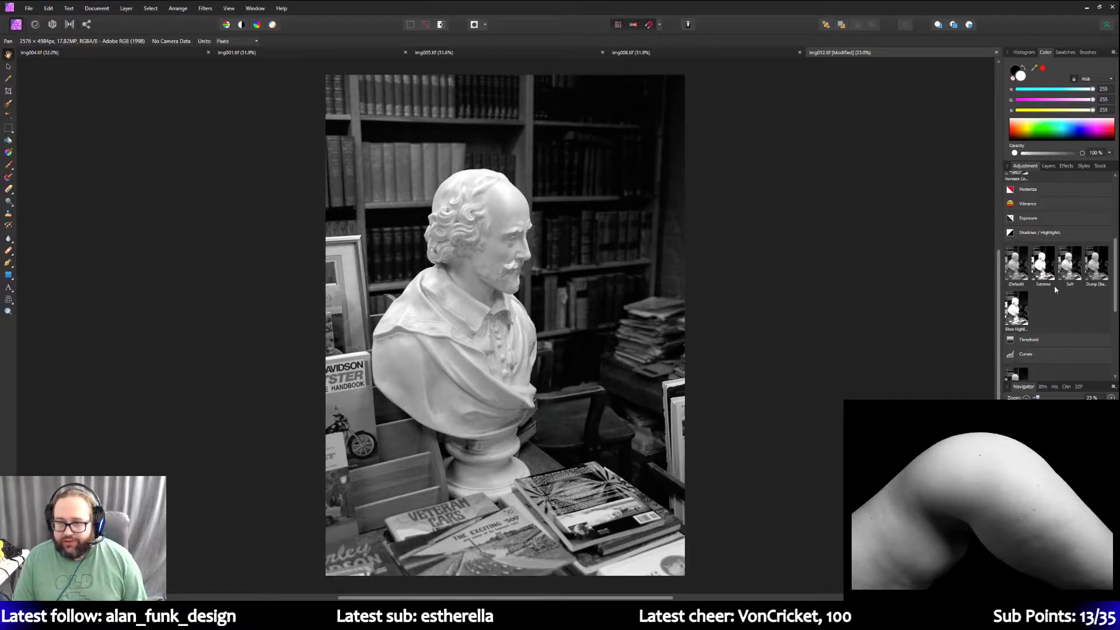
Try a Black & White adjustment with the Cold, Warm and Default presets and a slightly changed Red value.
scroll(1062, 323, up, 2)
scroll(1063, 326, up, 6)
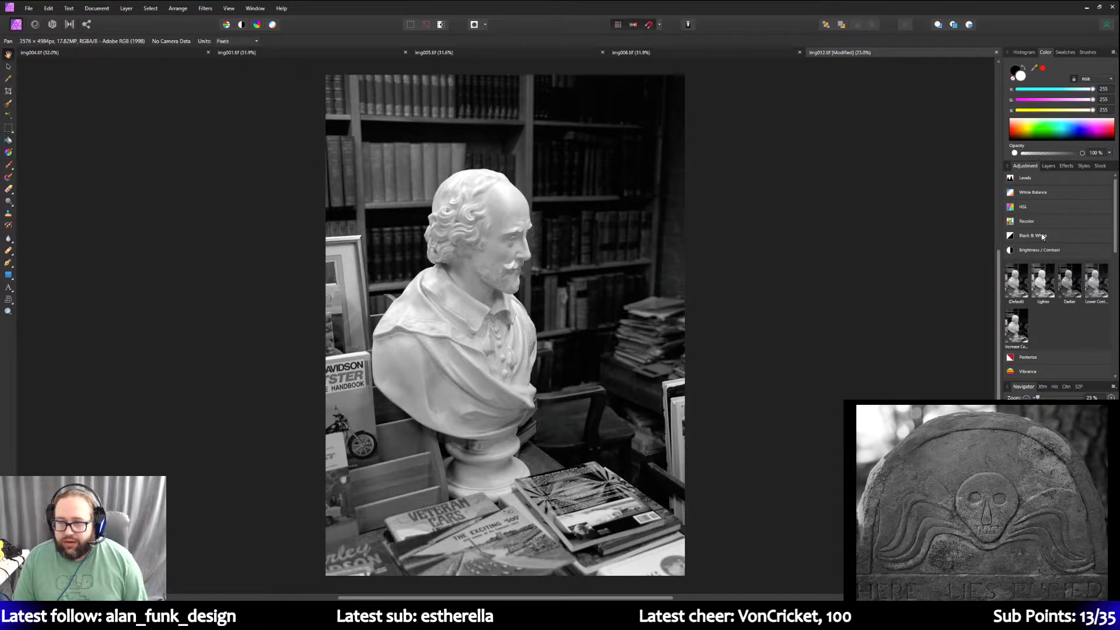
mouse_move(1040, 235)
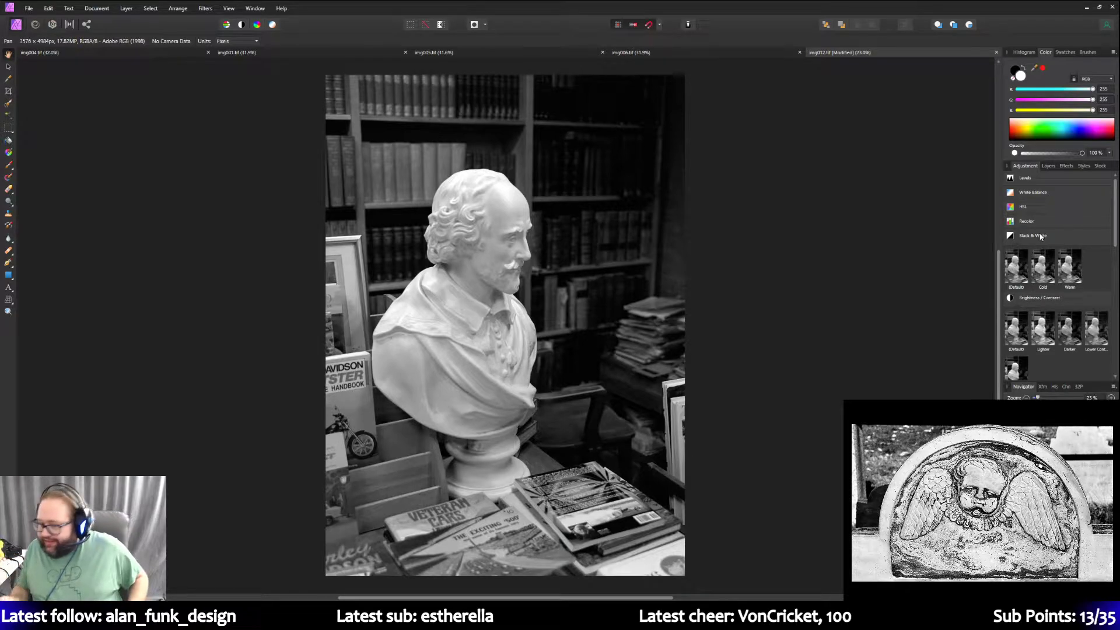
click(1043, 266)
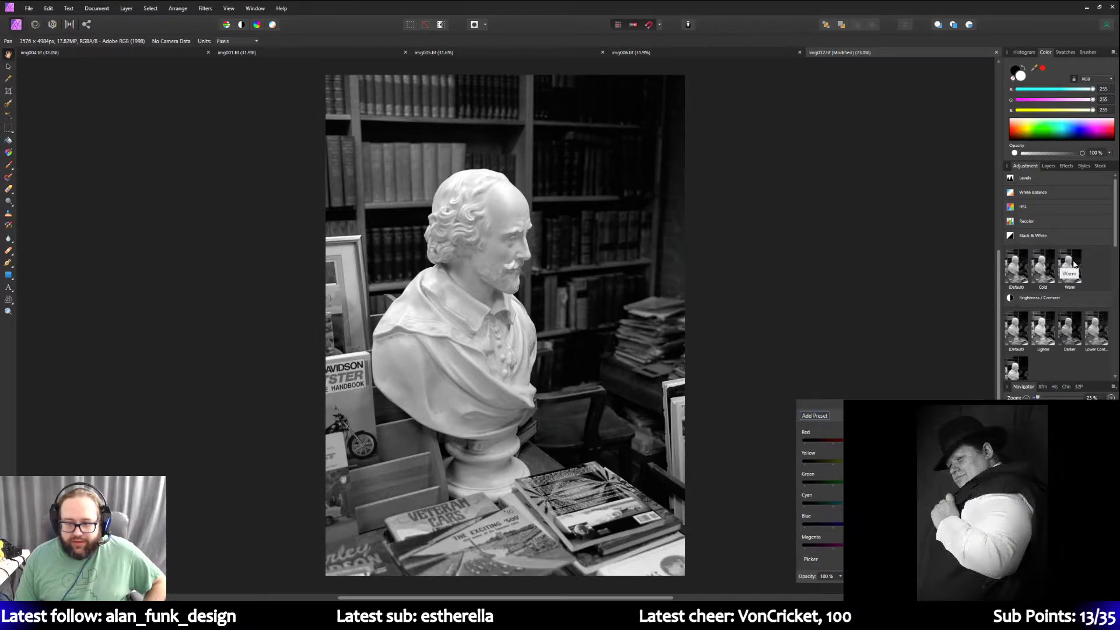
click(1074, 264)
click(1020, 265)
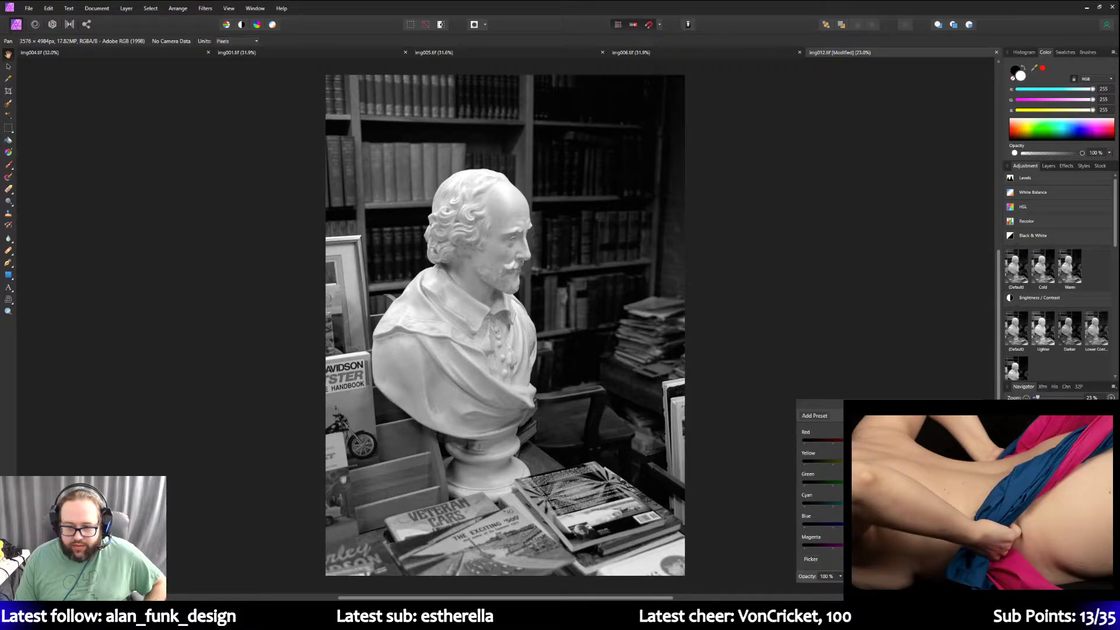
drag(844, 440, 838, 440)
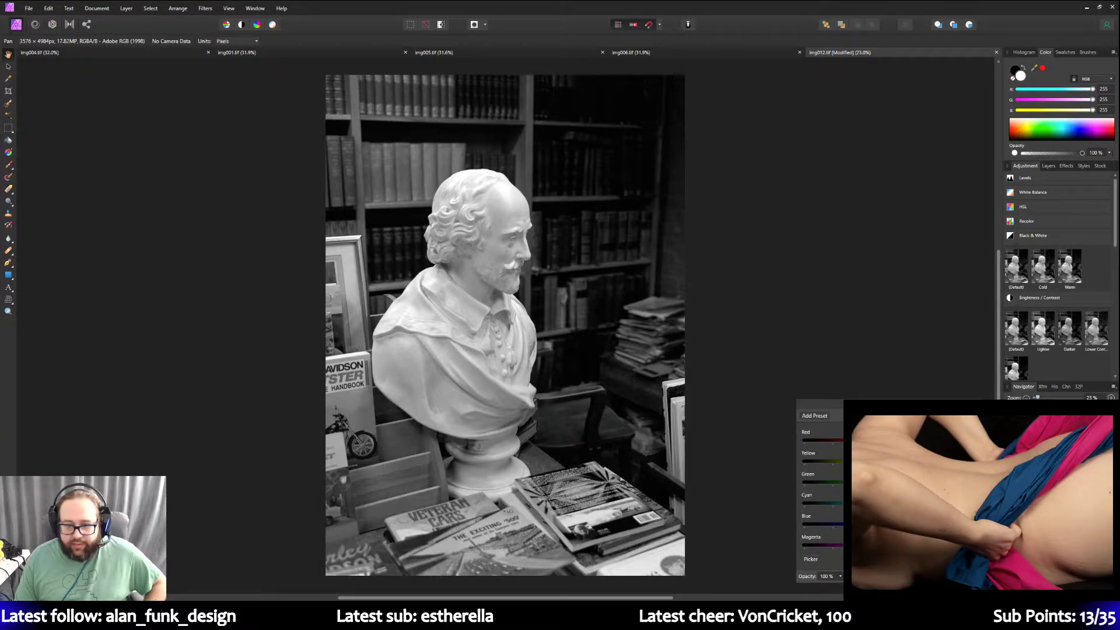
key(Escape)
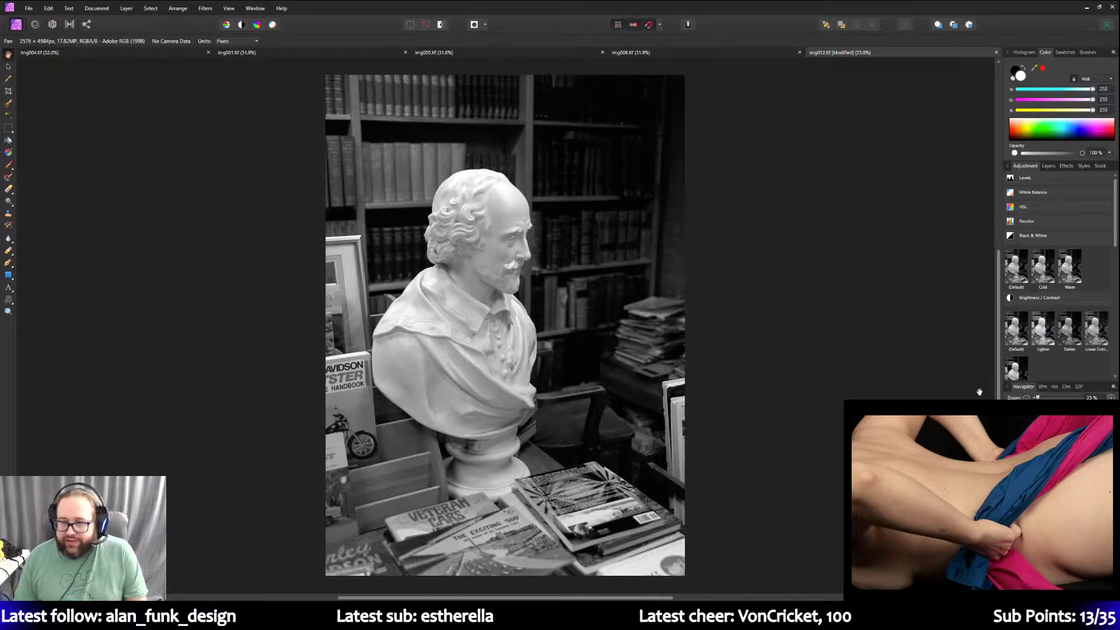
Delete the Black & White and the Shadows / Highlights adjustment layers.
click(1048, 167)
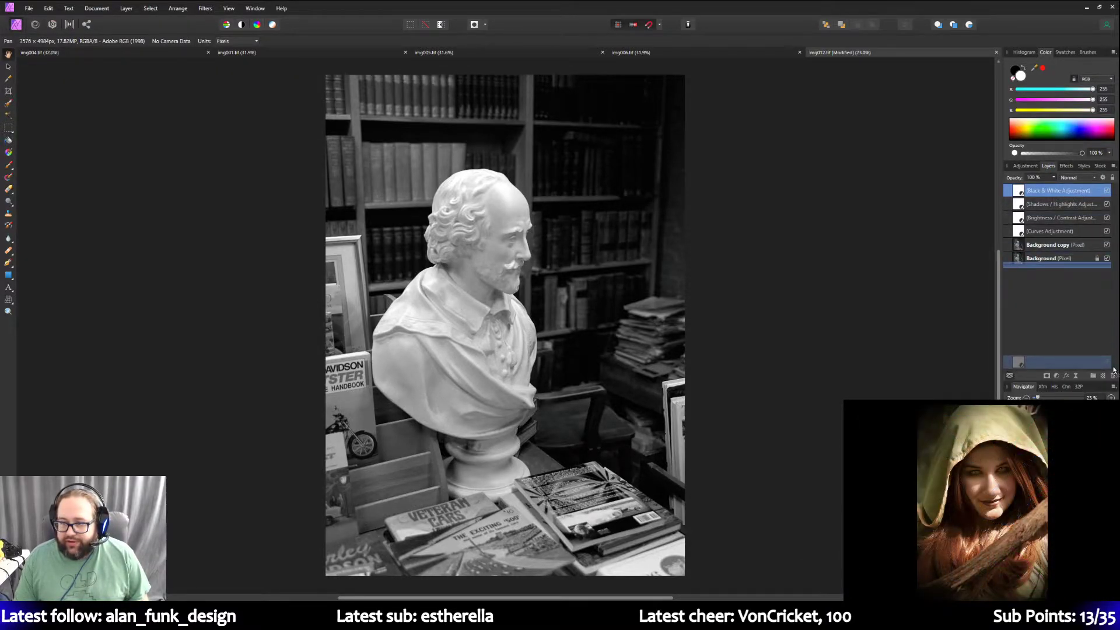
key(Delete)
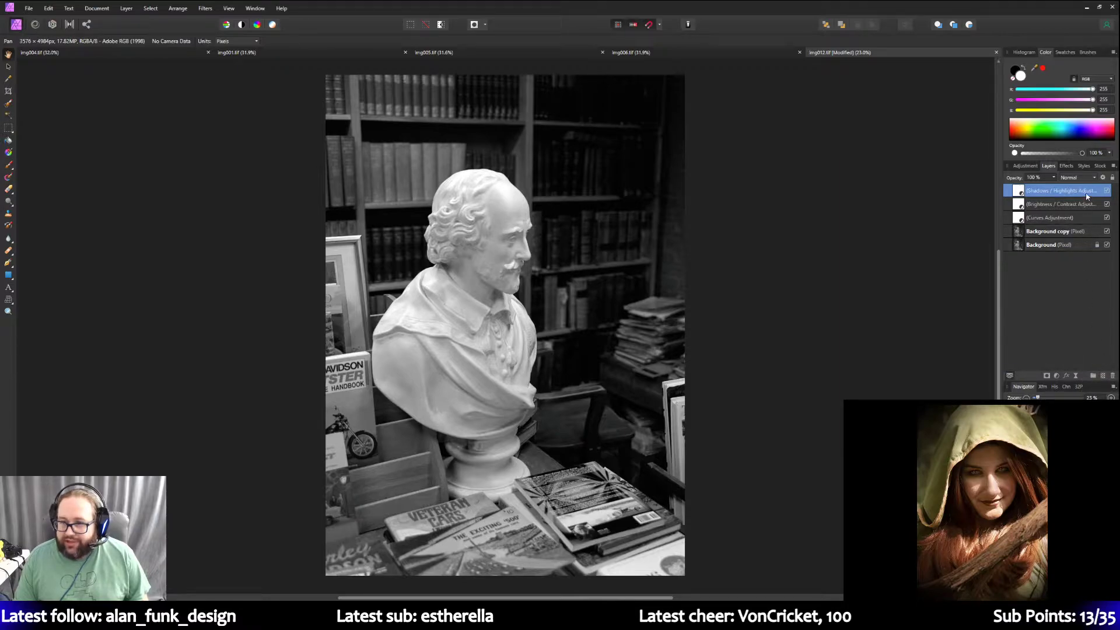
click(1113, 376)
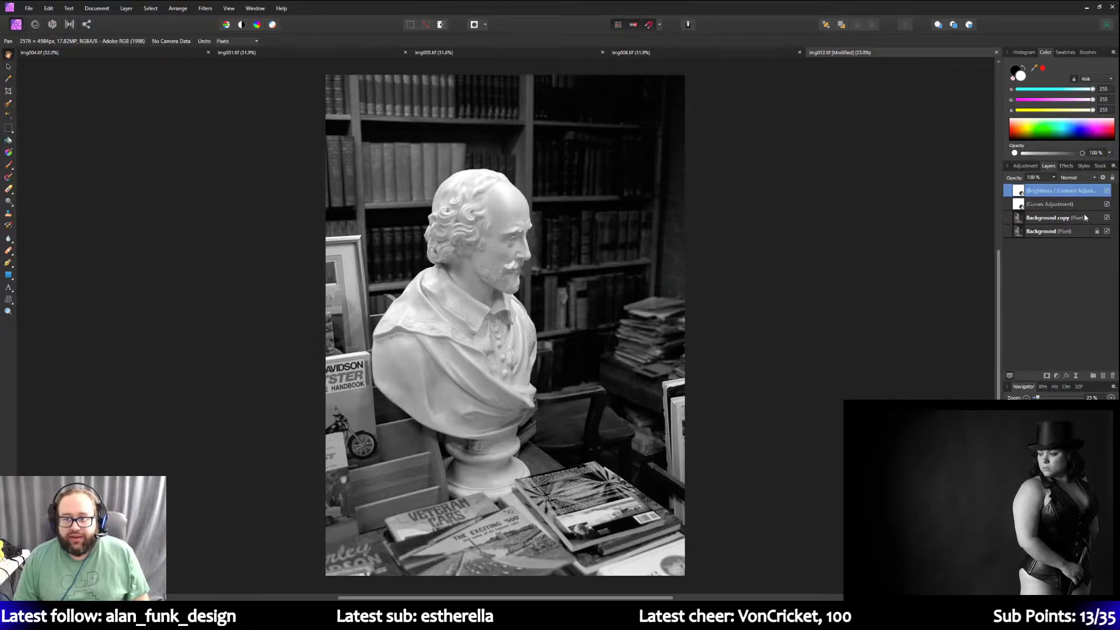
On the Background copy layer, make a rectangular marquee selection around the shelf post beside the dark books on the top shelf.
click(1067, 217)
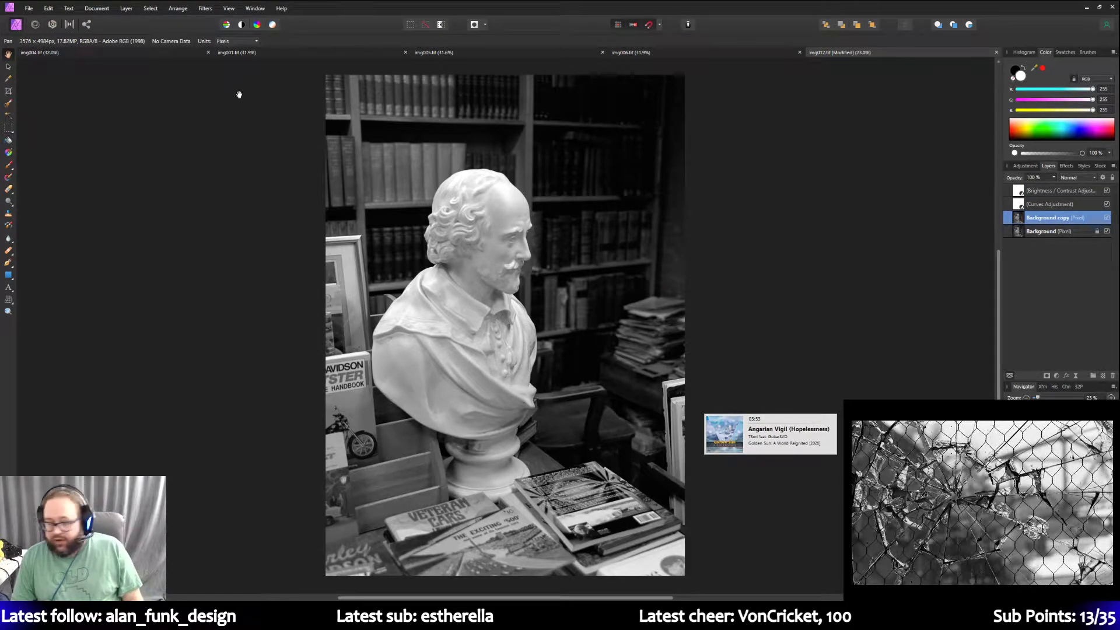
click(9, 312)
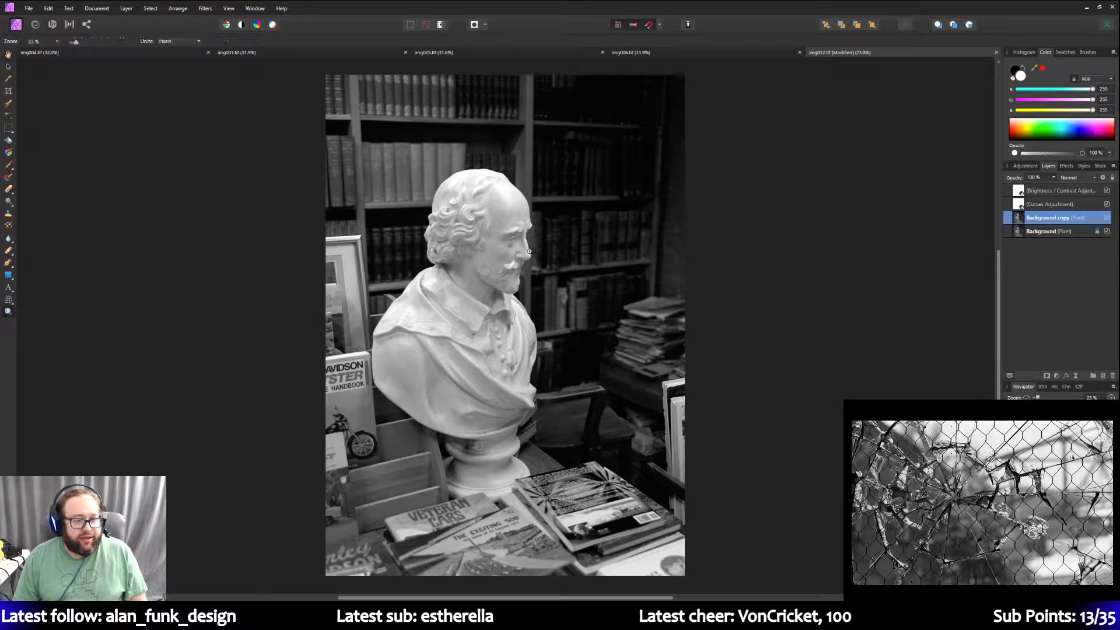
click(554, 96)
click(555, 95)
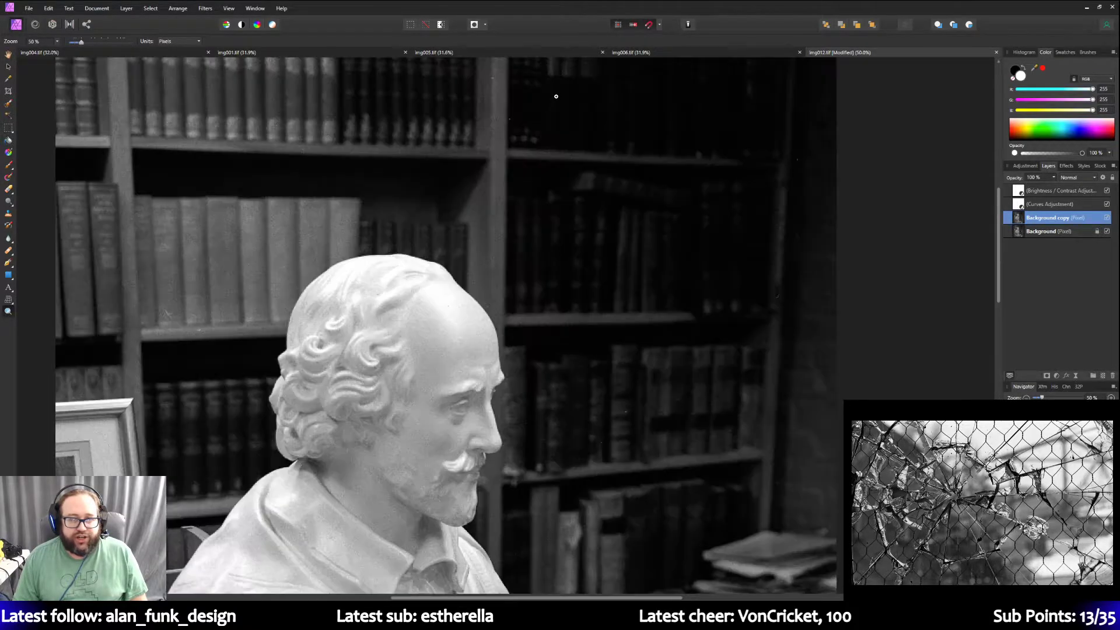
click(555, 97)
scroll(560, 140, down, 2)
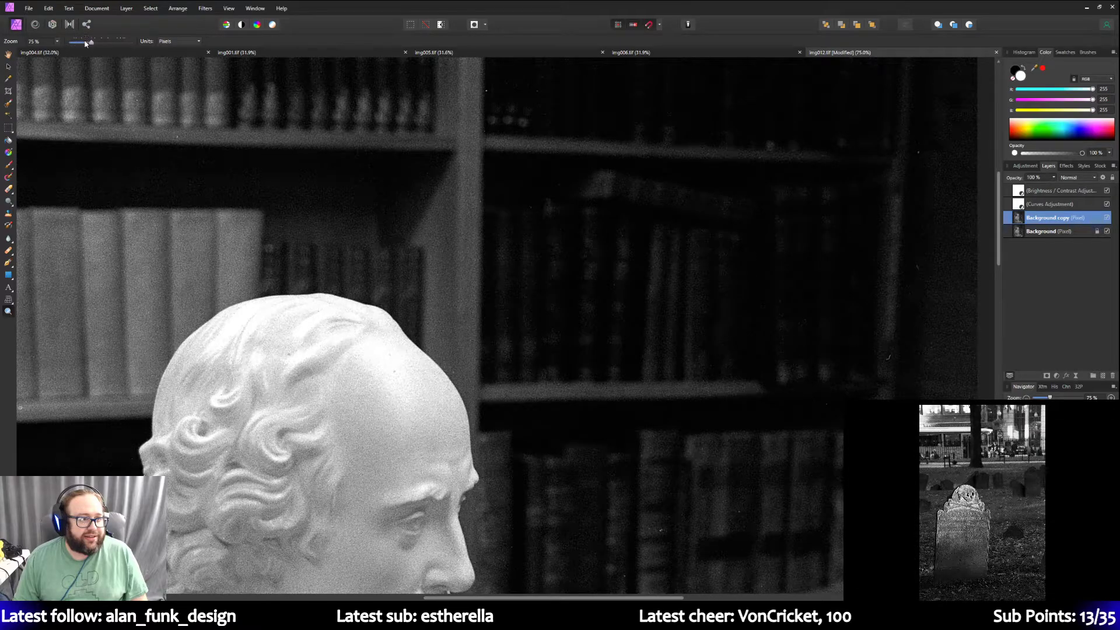
drag(91, 42, 83, 44)
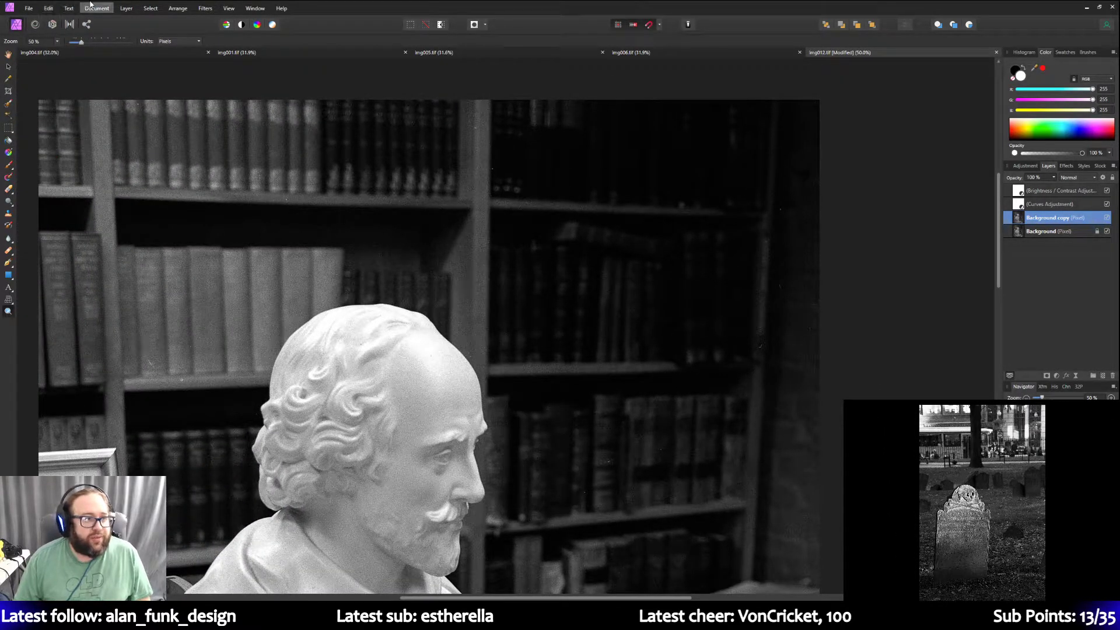
click(8, 128)
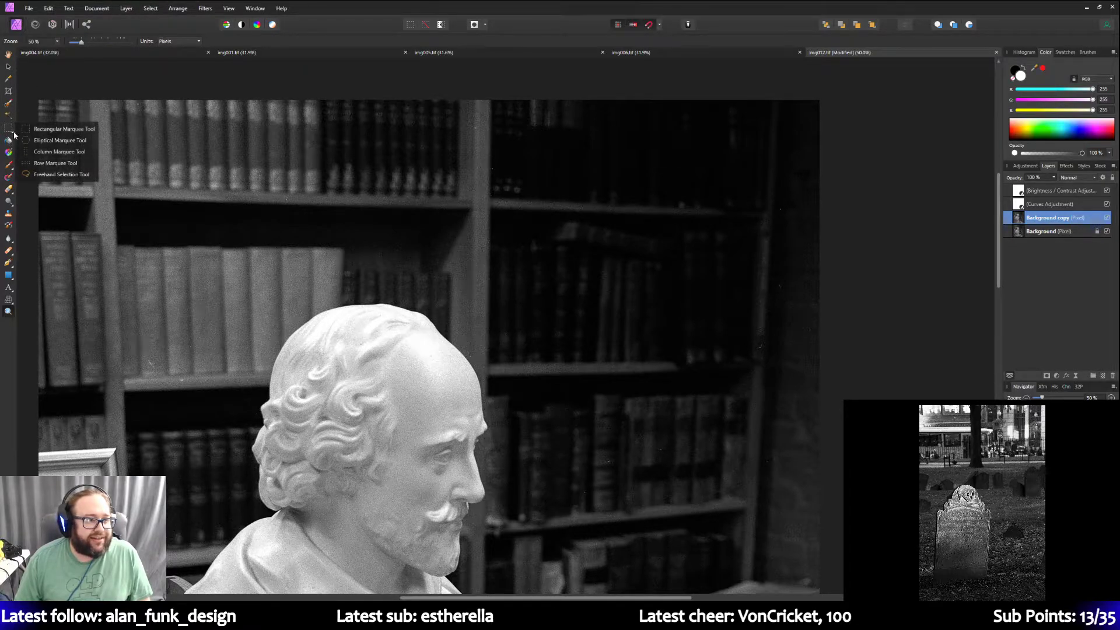
click(53, 130)
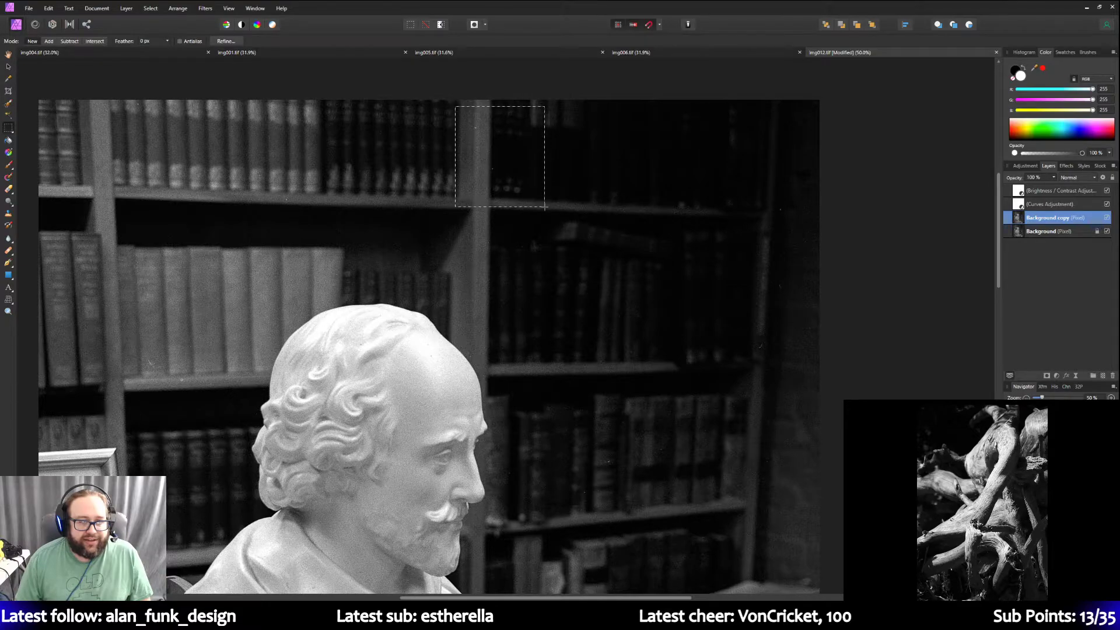
Apply the Dust & Scratches filter to the selected area around the shelf post.
click(205, 8)
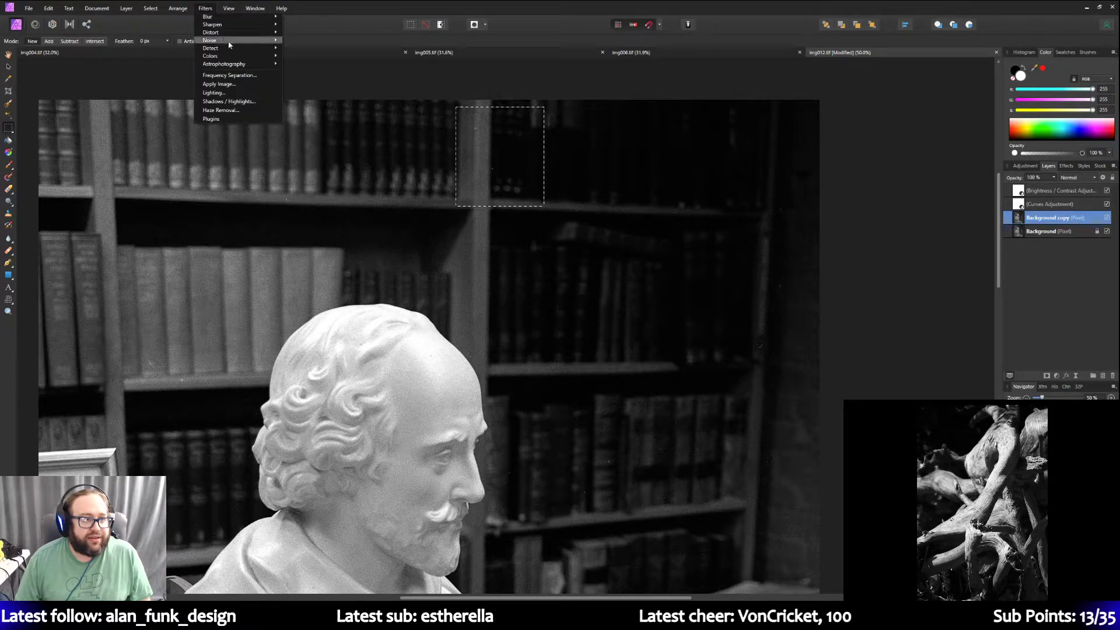
mouse_move(228, 42)
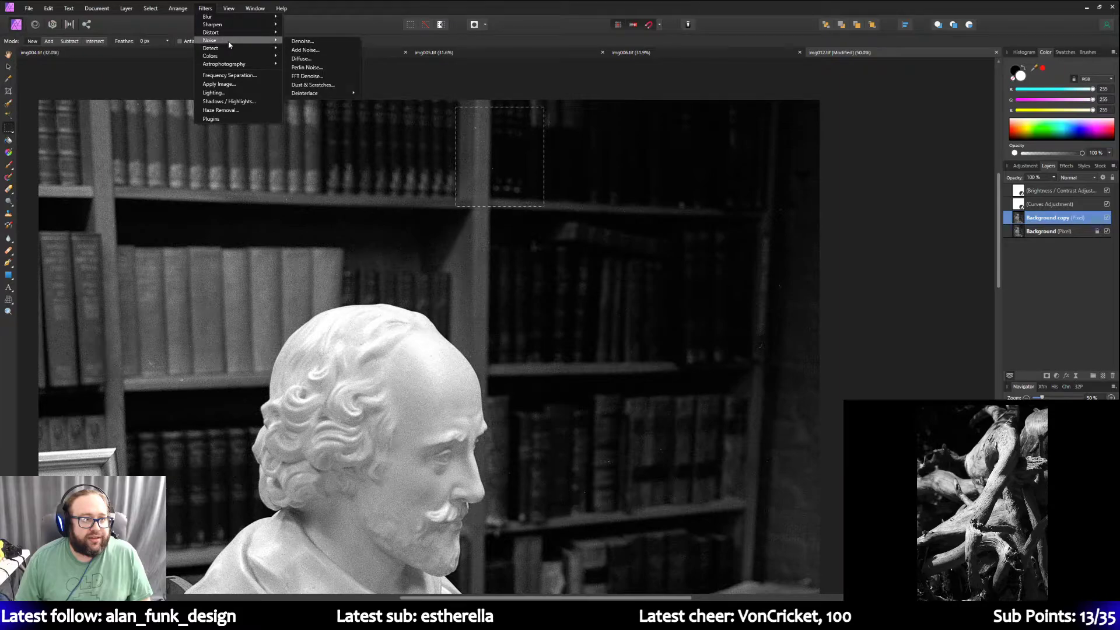
click(307, 67)
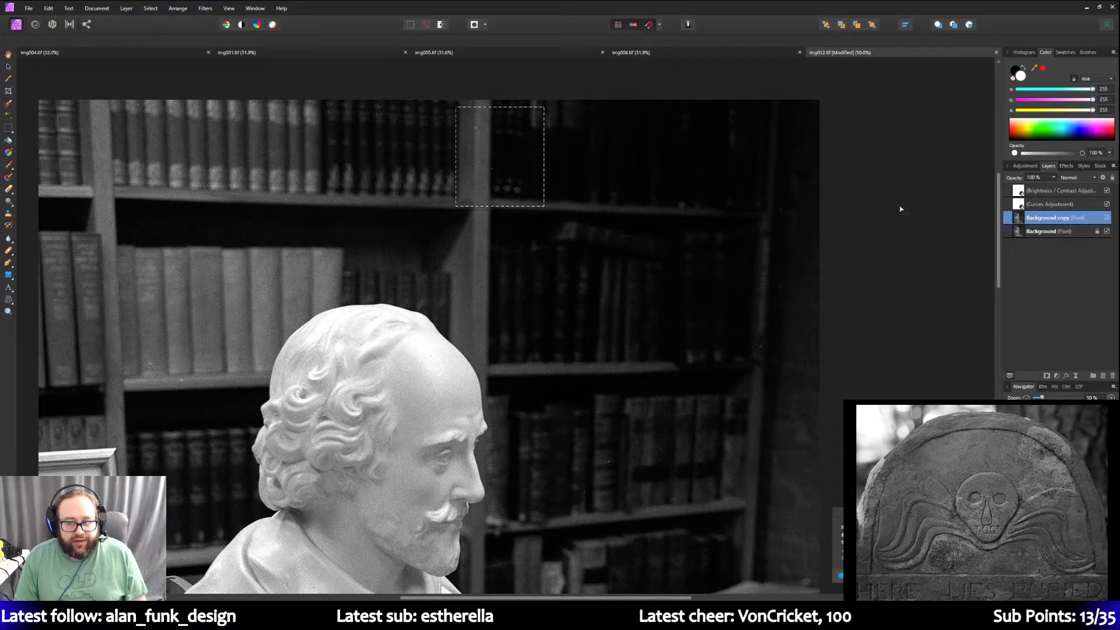
key(m)
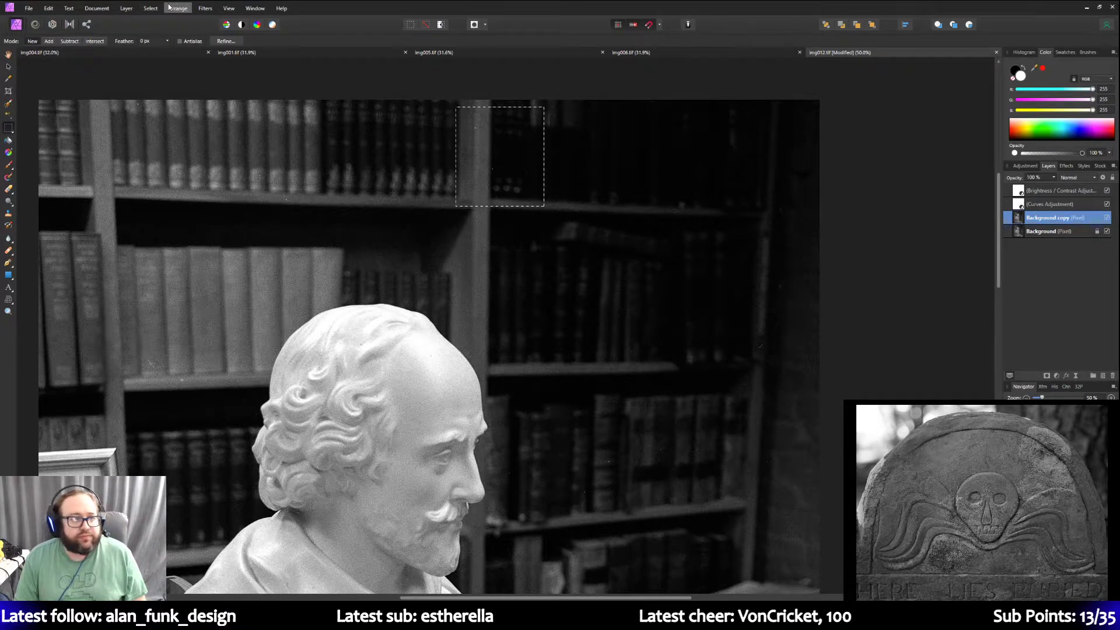
Run the Dust & Scratches filter again on the same shelf post selection and apply it.
click(208, 9)
click(206, 7)
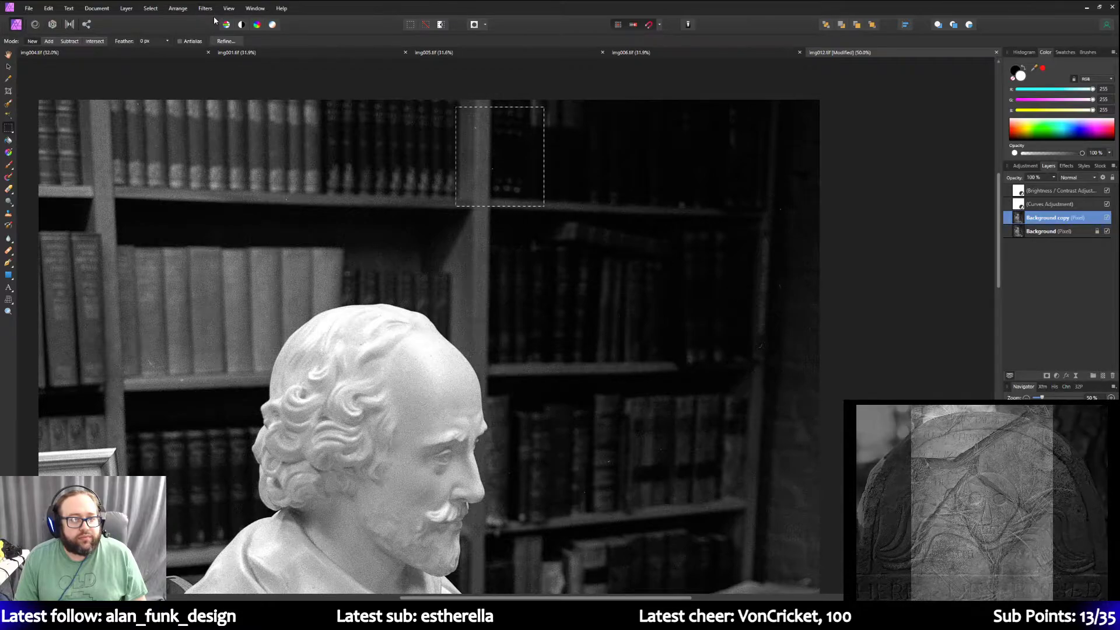
click(206, 7)
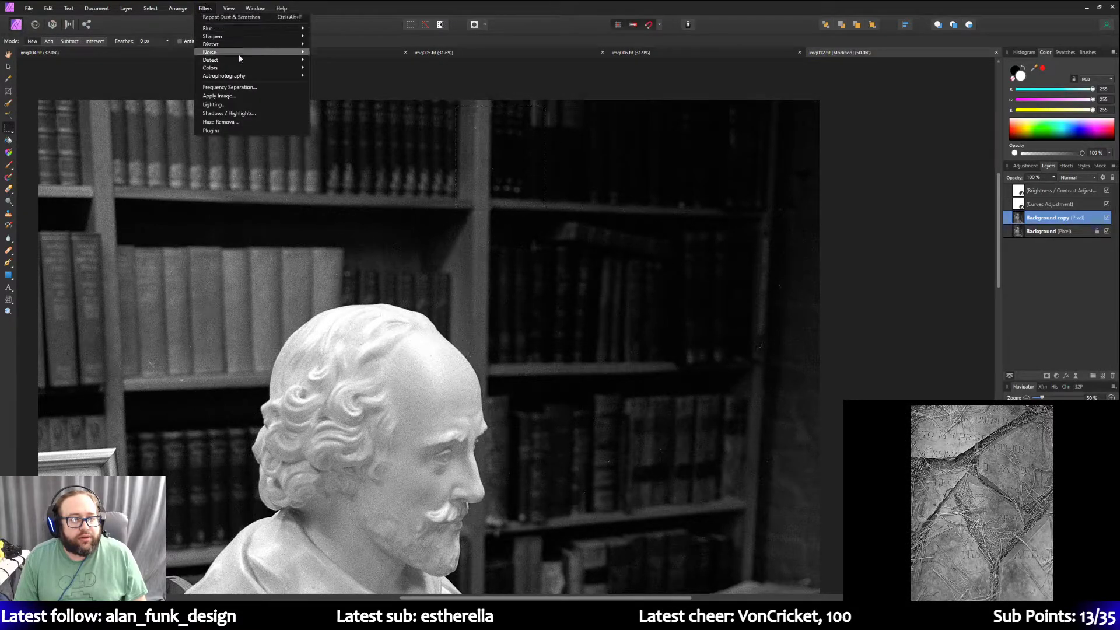
mouse_move(239, 54)
click(351, 97)
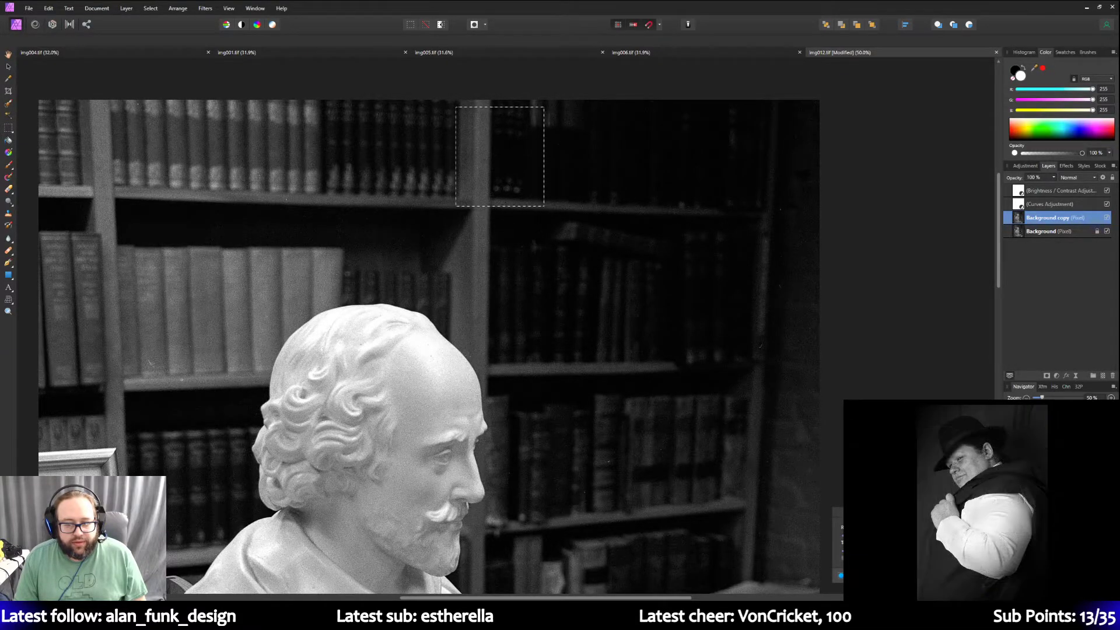
key(Return)
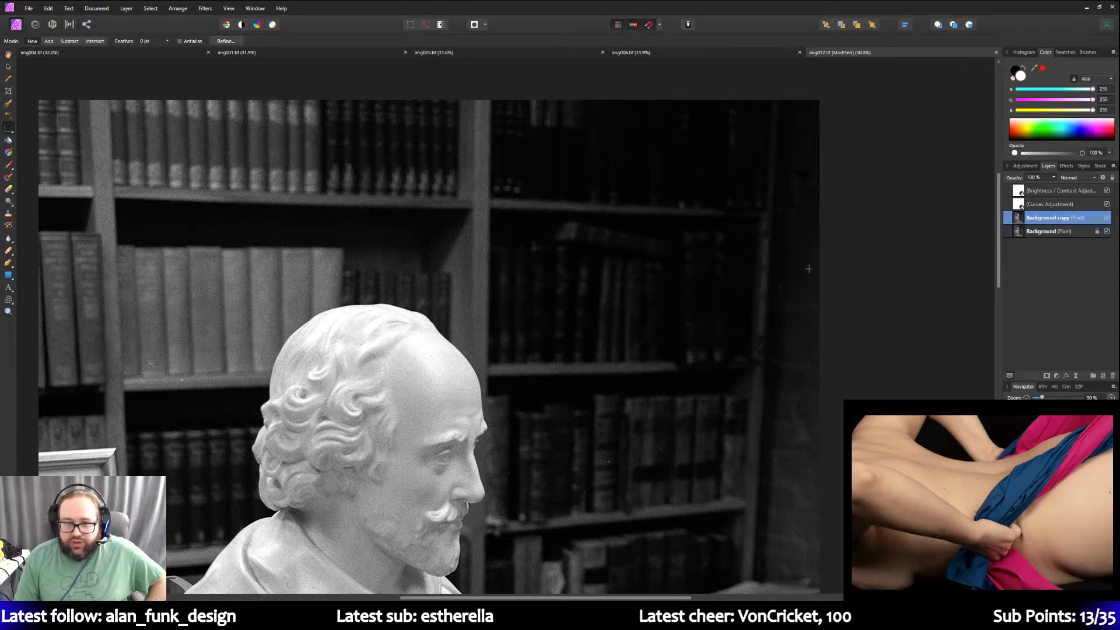
Select a tall strip of the dark wall beside the bookcase, repeat Dust & Scratches on it and deselect.
drag(775, 199, 815, 342)
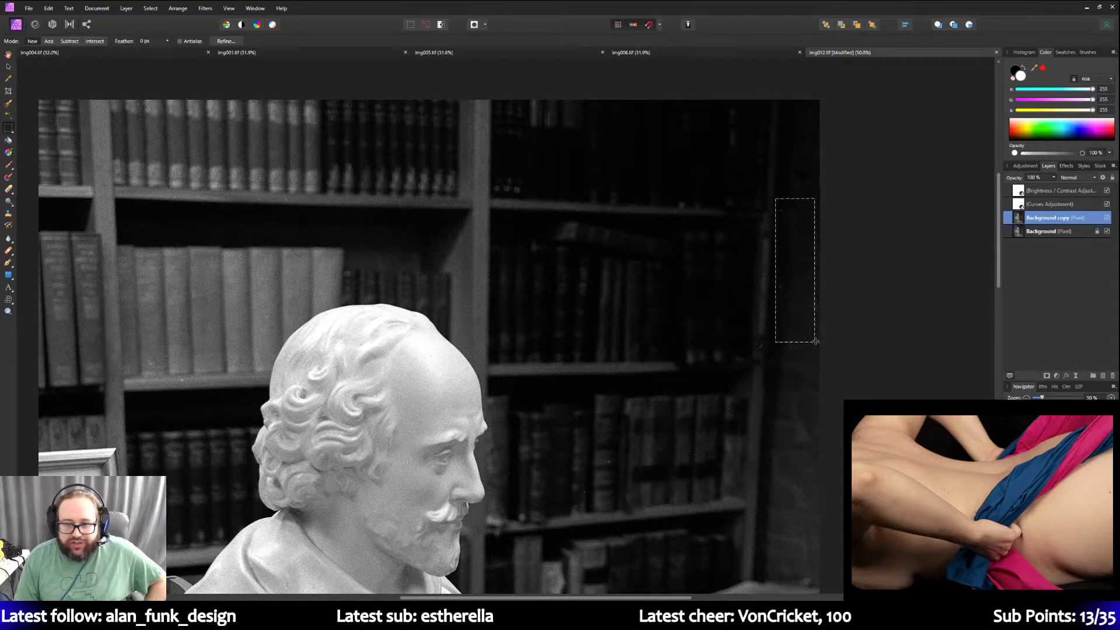
click(206, 8)
click(208, 17)
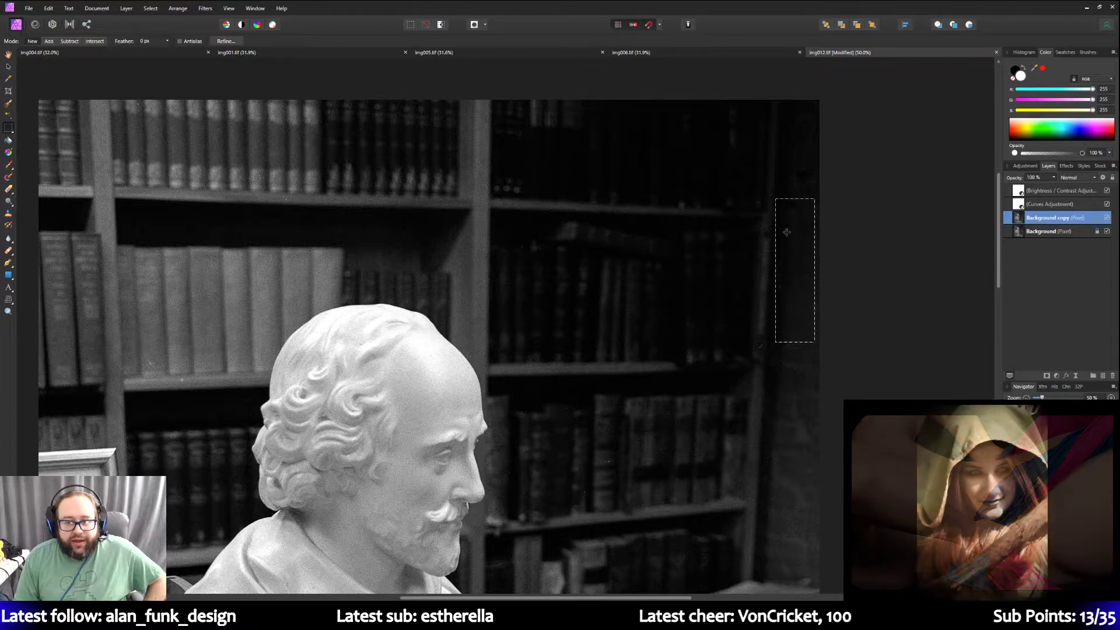
key(ctrl+d)
Select the area around the bookcase's outer upright beside the second shelf of dark books, repeat Dust & Scratches and deselect.
drag(704, 305, 776, 405)
click(205, 8)
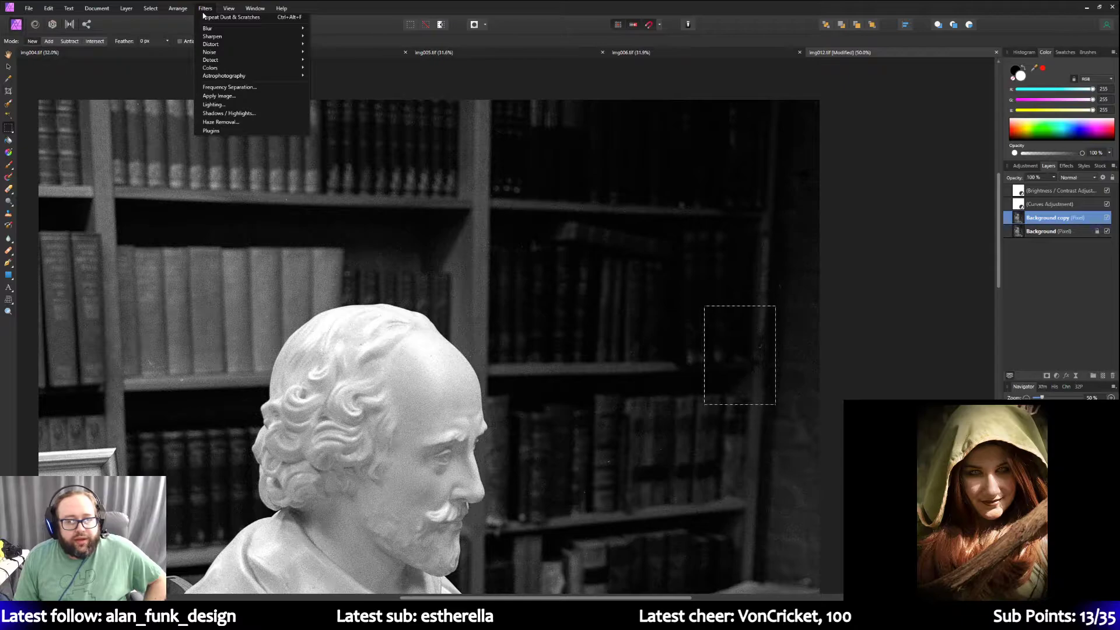
click(203, 17)
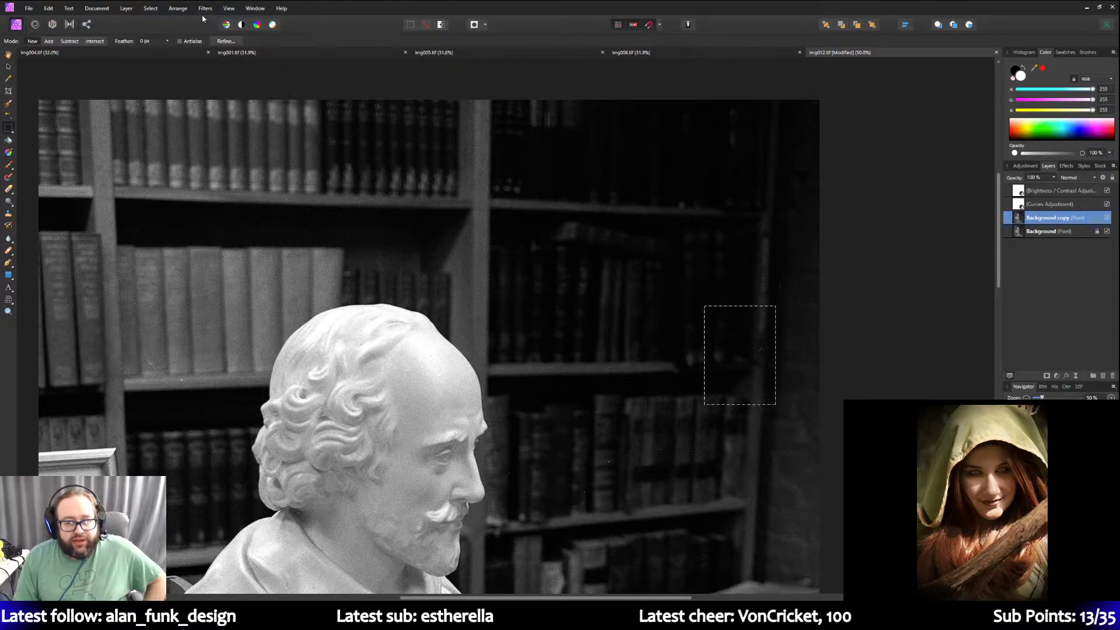
key(ctrl+d)
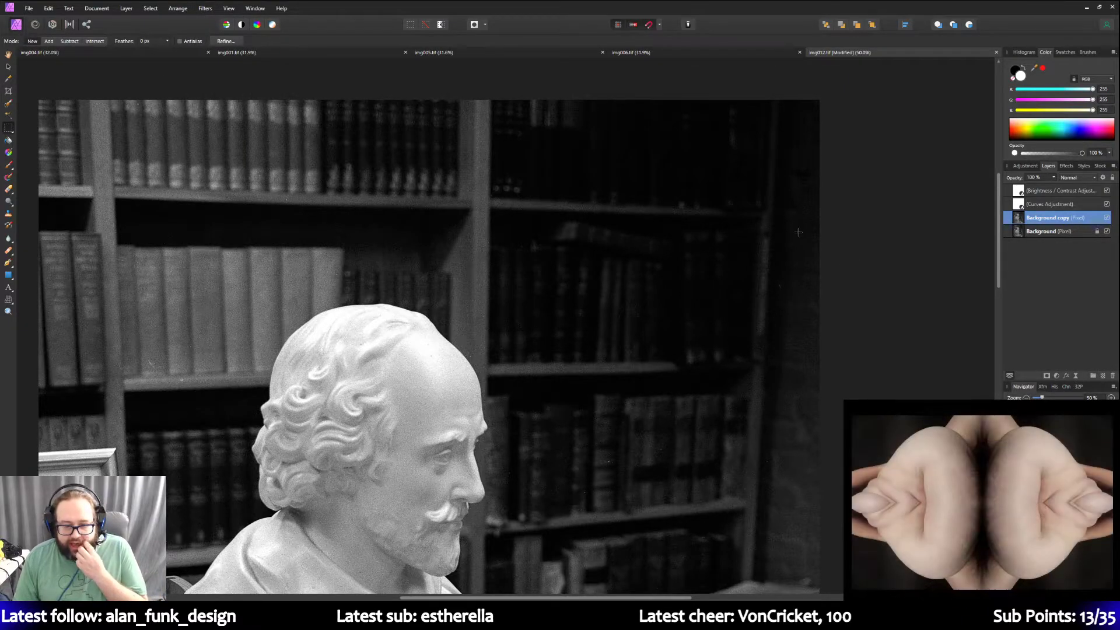
Select the book spines on the shelf level with the bust's face, repeat Dust & Scratches on them and deselect.
scroll(625, 409, down, 1)
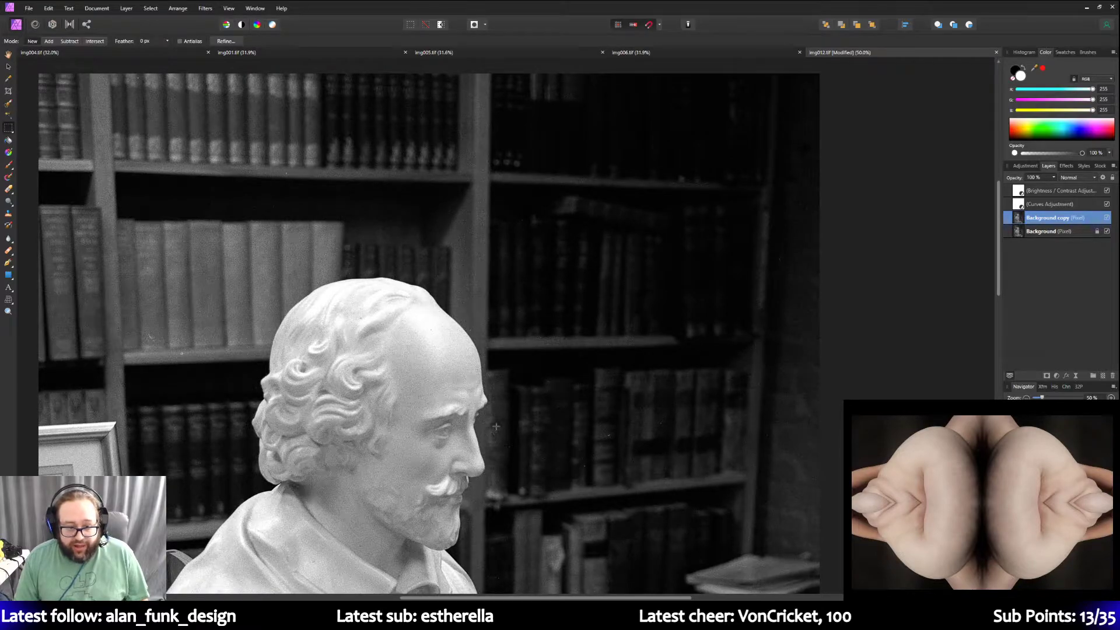
drag(496, 423, 626, 466)
key(ctrl+d)
drag(571, 408, 668, 483)
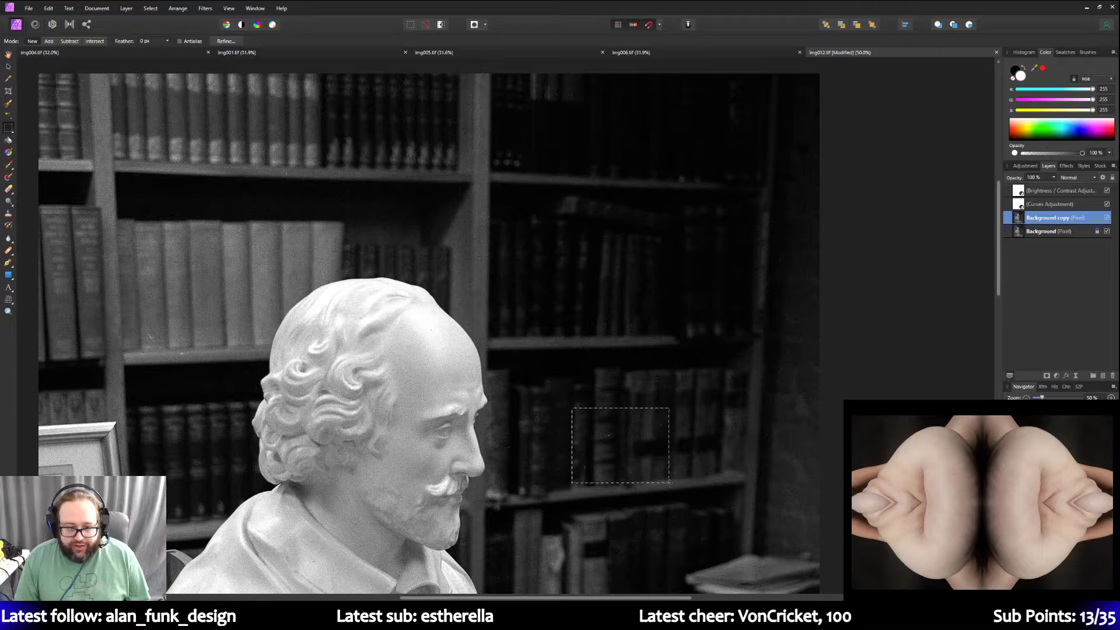
click(204, 8)
click(213, 17)
key(ctrl+d)
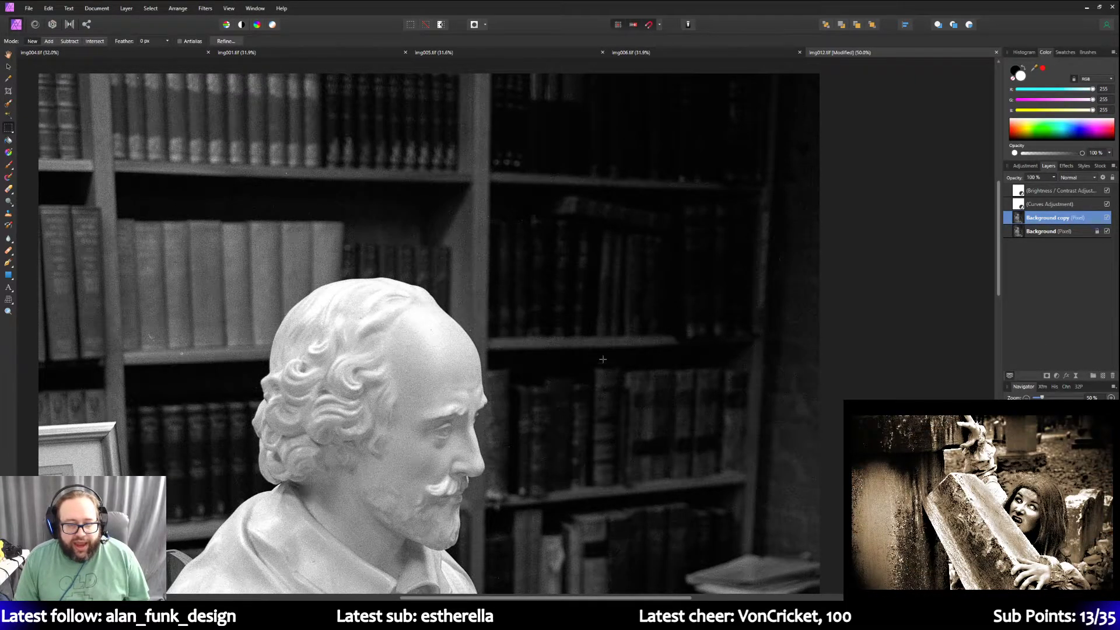
Repeat Dust & Scratches on a small selected spot of the wall beside the bookcase.
scroll(610, 385, down, 2)
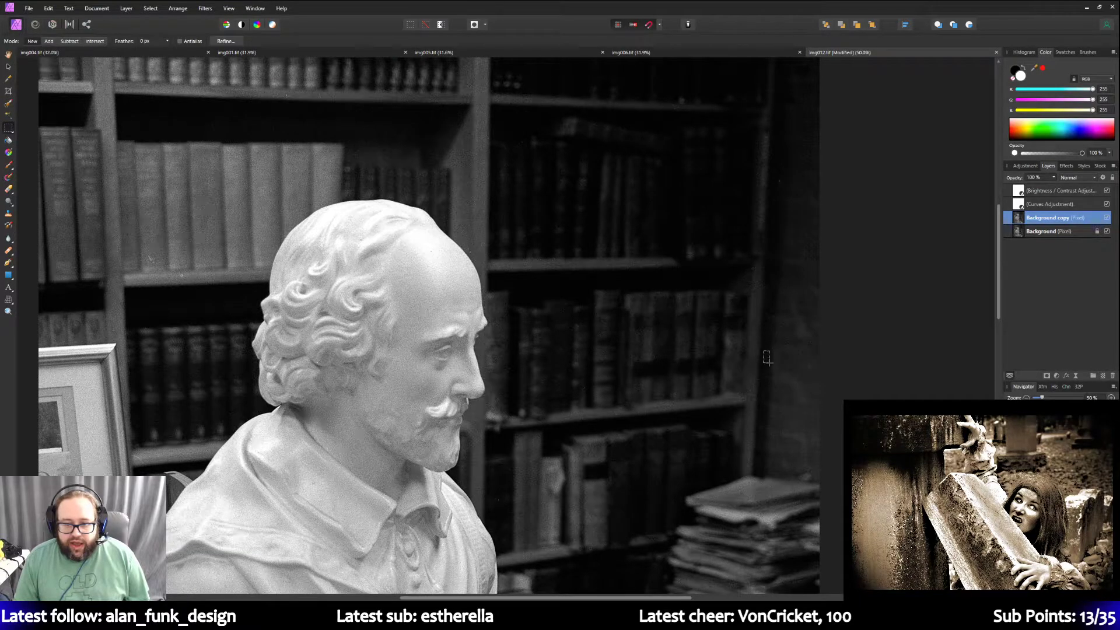
click(174, 8)
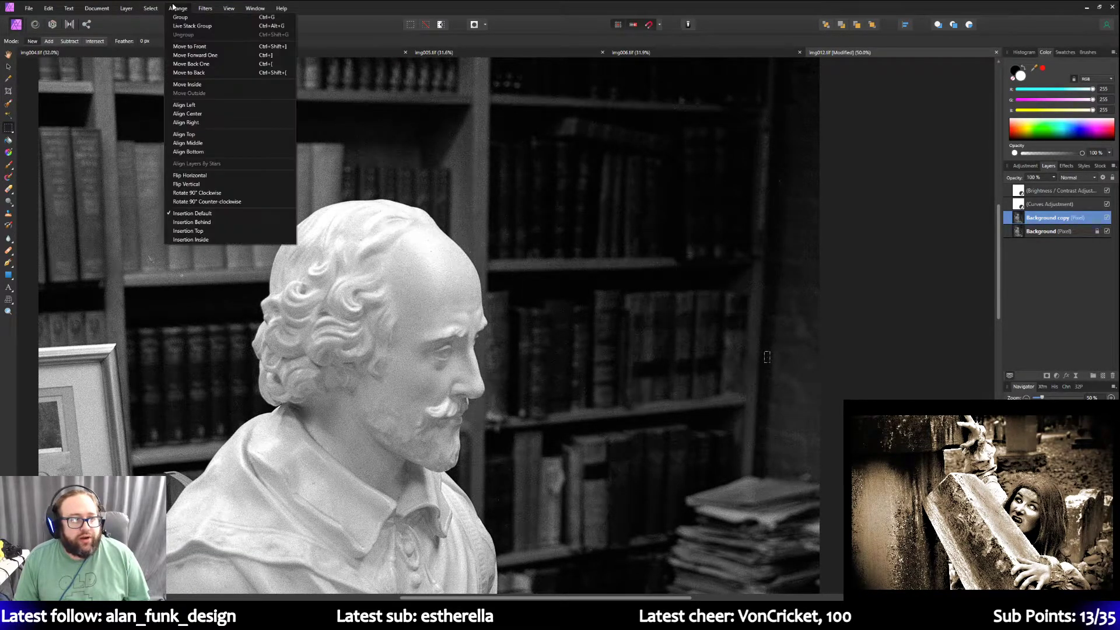
click(198, 18)
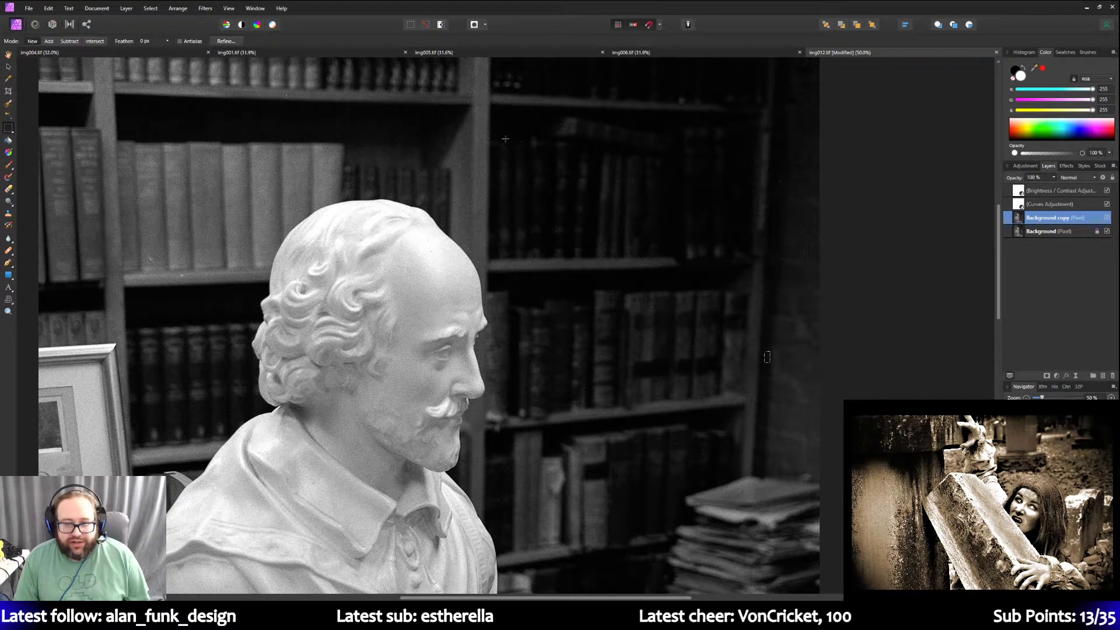
Select the dark furniture surface below the paper stack and repeat Dust & Scratches on it.
scroll(373, 221, down, 1)
scroll(373, 221, down, 5)
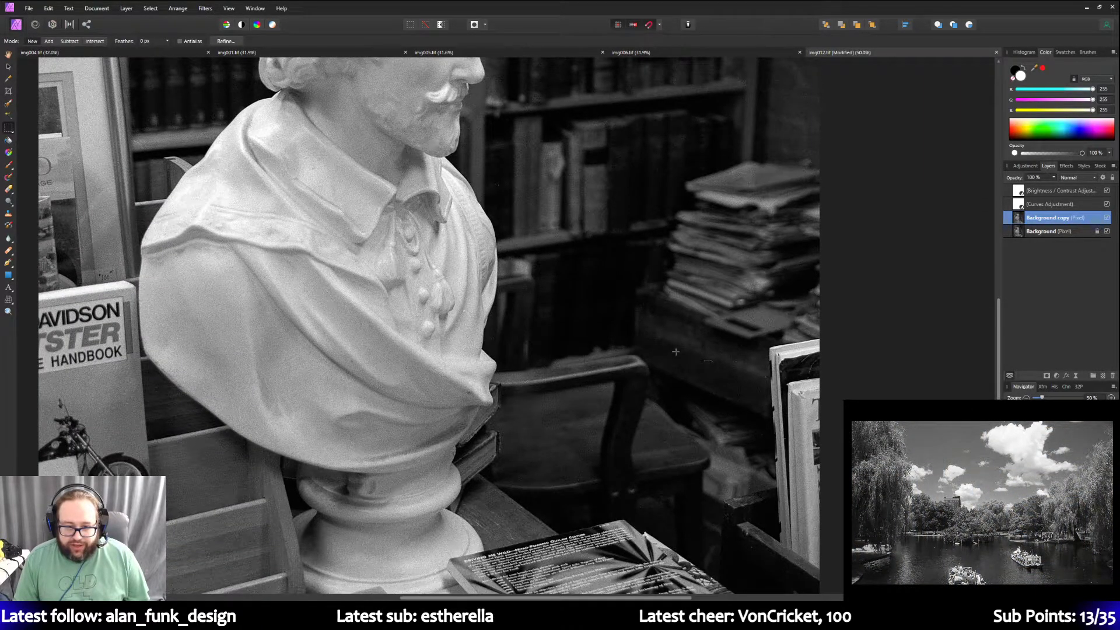
drag(677, 345, 767, 415)
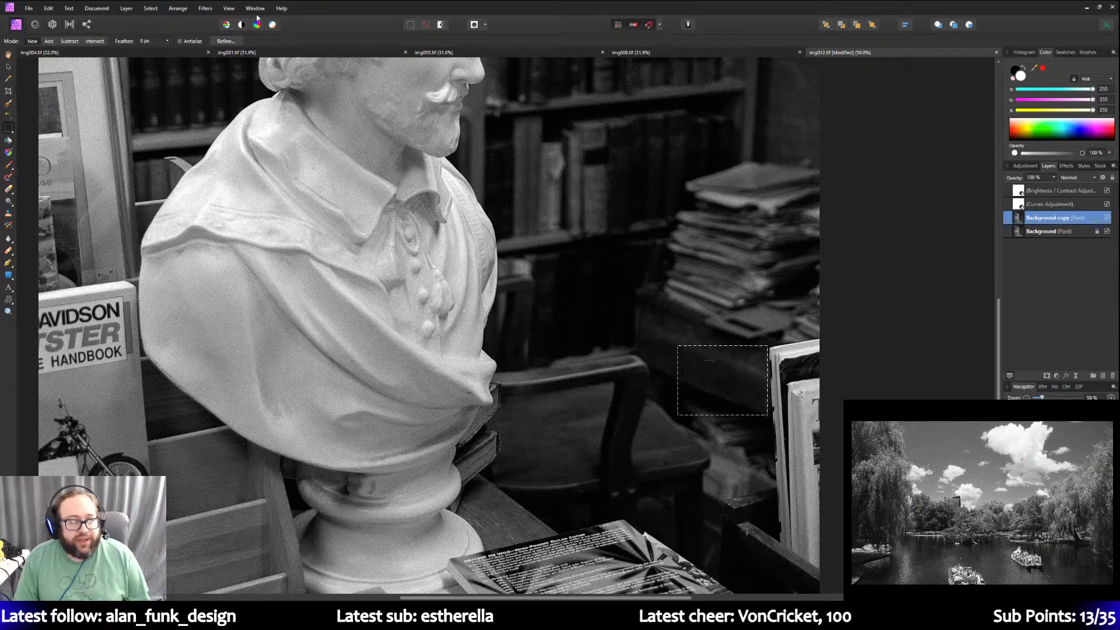
click(205, 8)
click(213, 18)
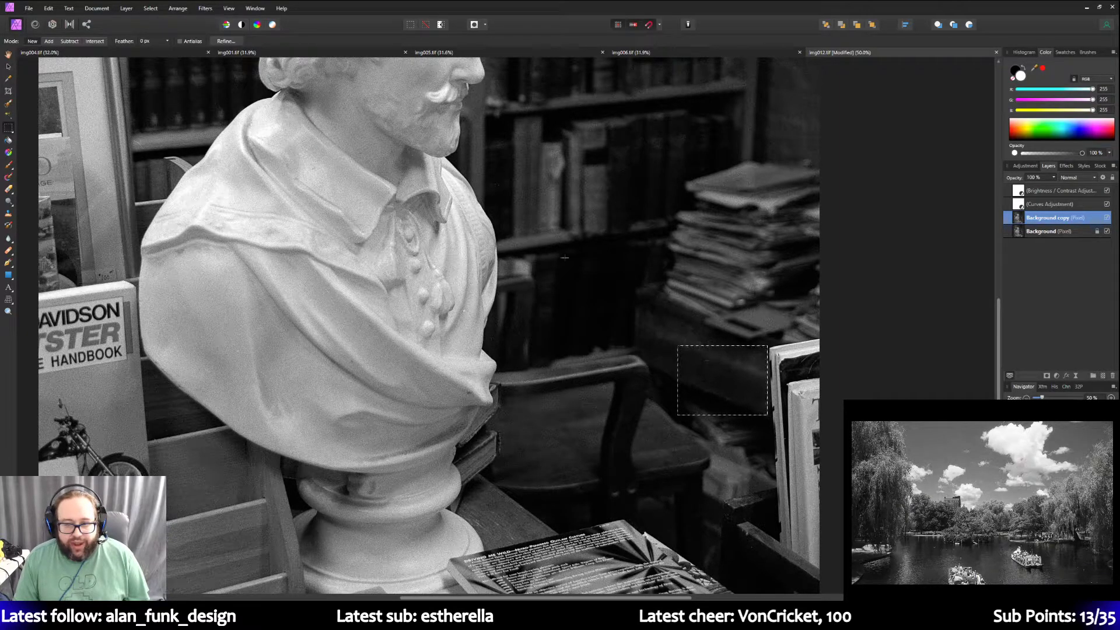
Repeat Dust & Scratches on small selections at the dark wooden crate's corner and beside "The Exciting '500'" booklet, deselecting after each.
scroll(576, 274, down, 2)
scroll(575, 273, down, 2)
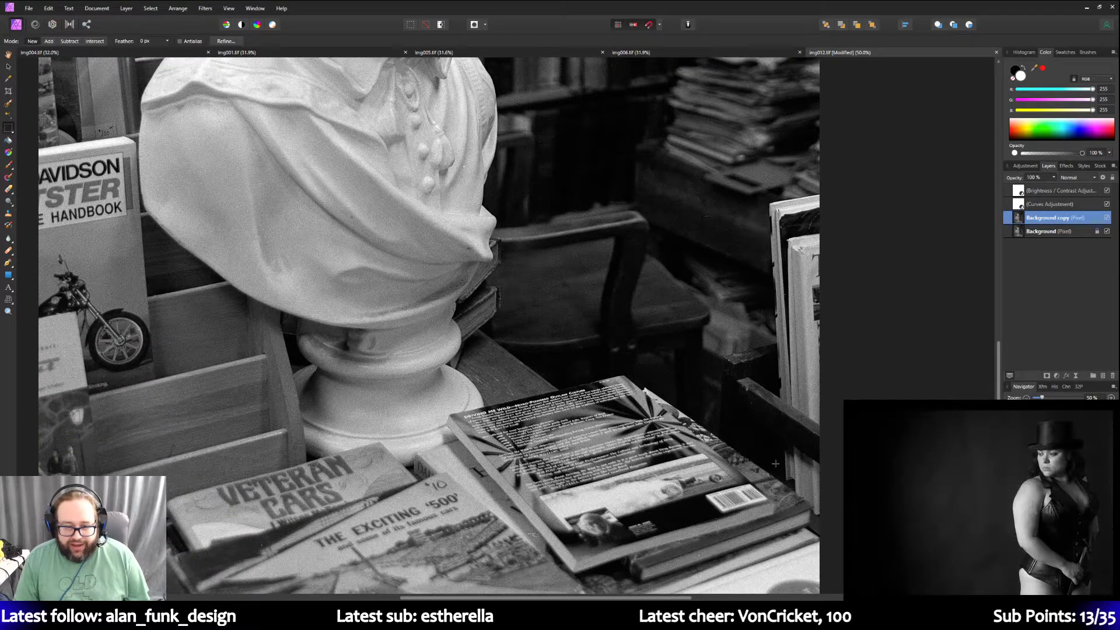
drag(750, 400, 755, 408)
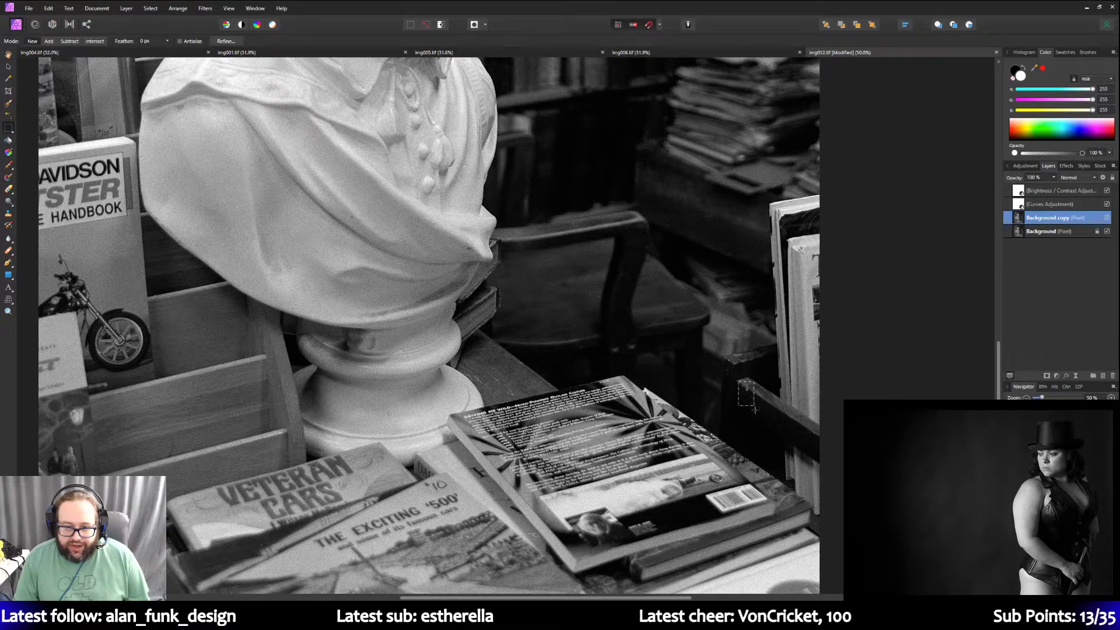
click(207, 8)
click(224, 17)
key(ctrl+d)
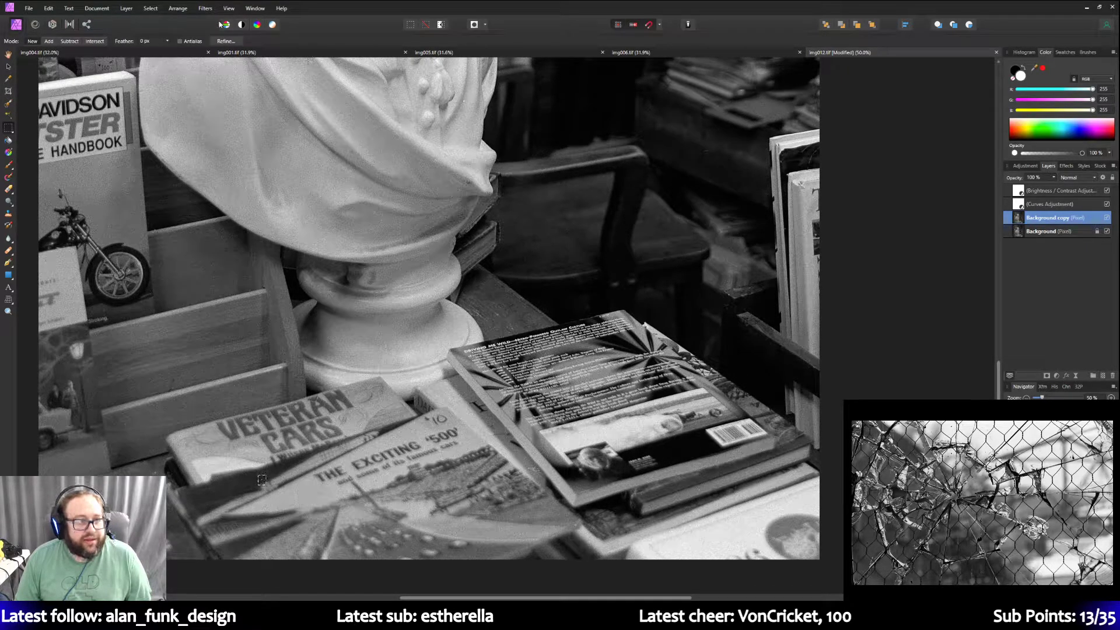
click(205, 8)
click(206, 8)
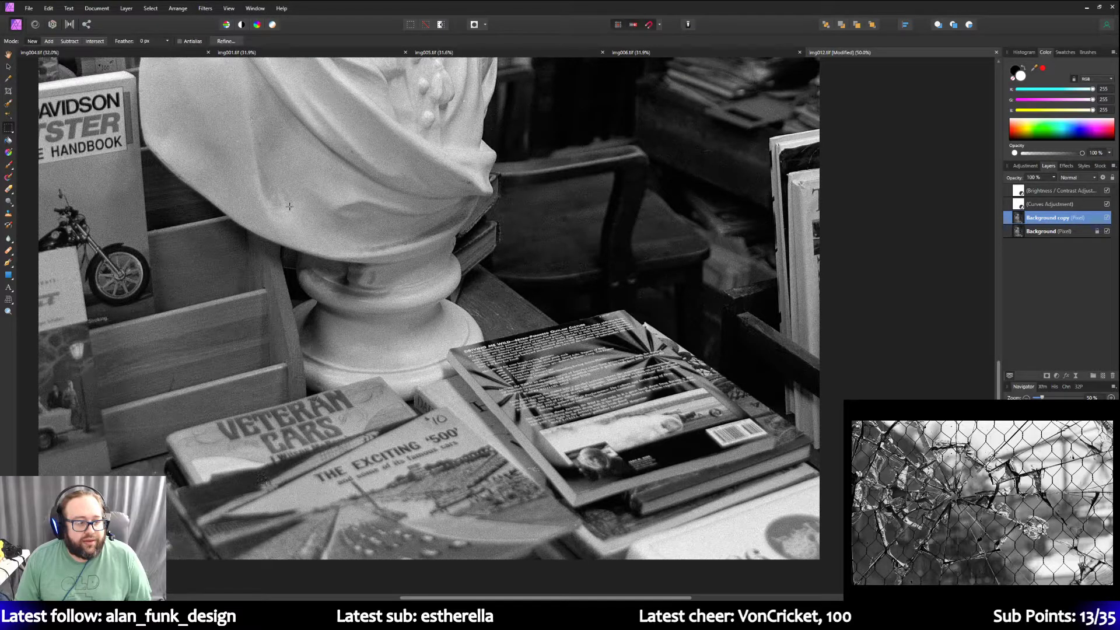
Repeat Dust & Scratches on small selected areas of the bust's draped shoulder and beside the row of buttons on its chest.
drag(513, 597, 415, 597)
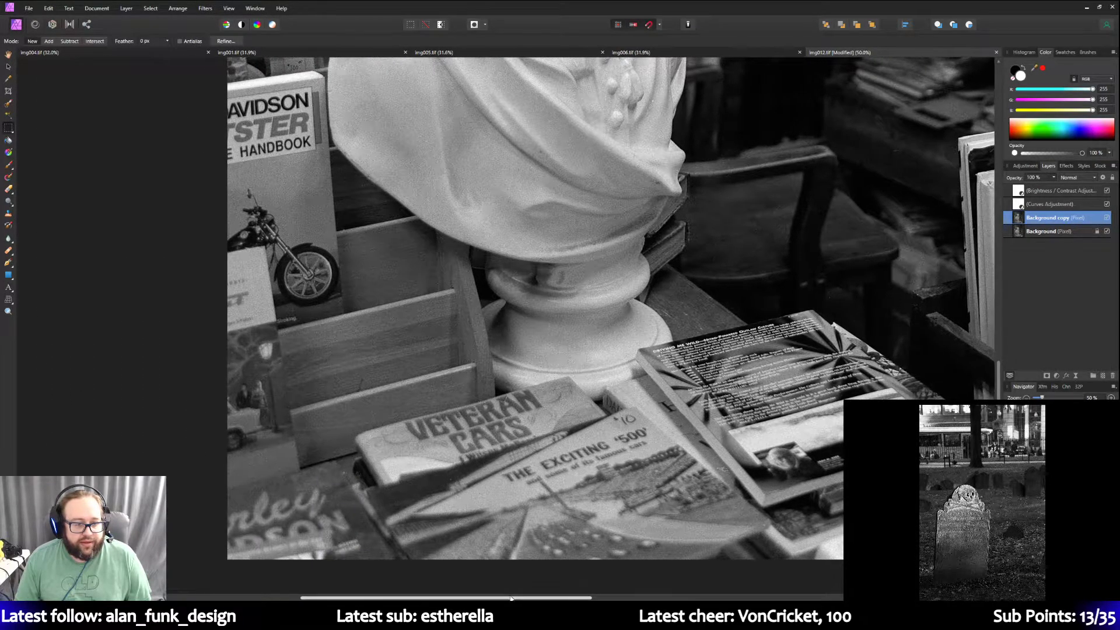
scroll(332, 480, up, 2)
scroll(332, 479, up, 5)
drag(411, 405, 451, 432)
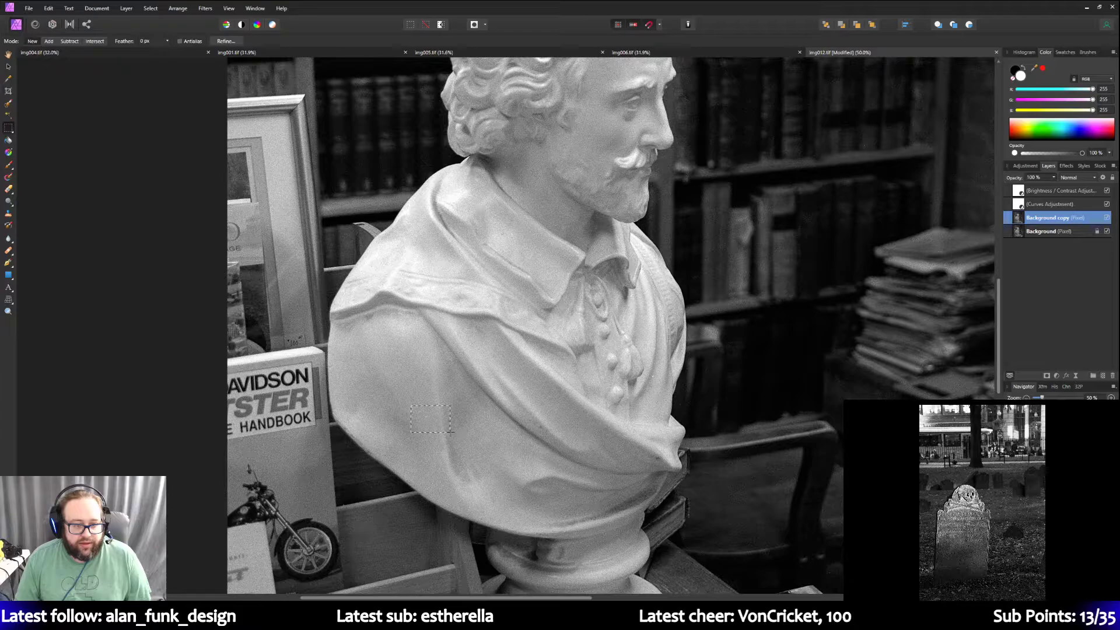
click(205, 8)
click(211, 17)
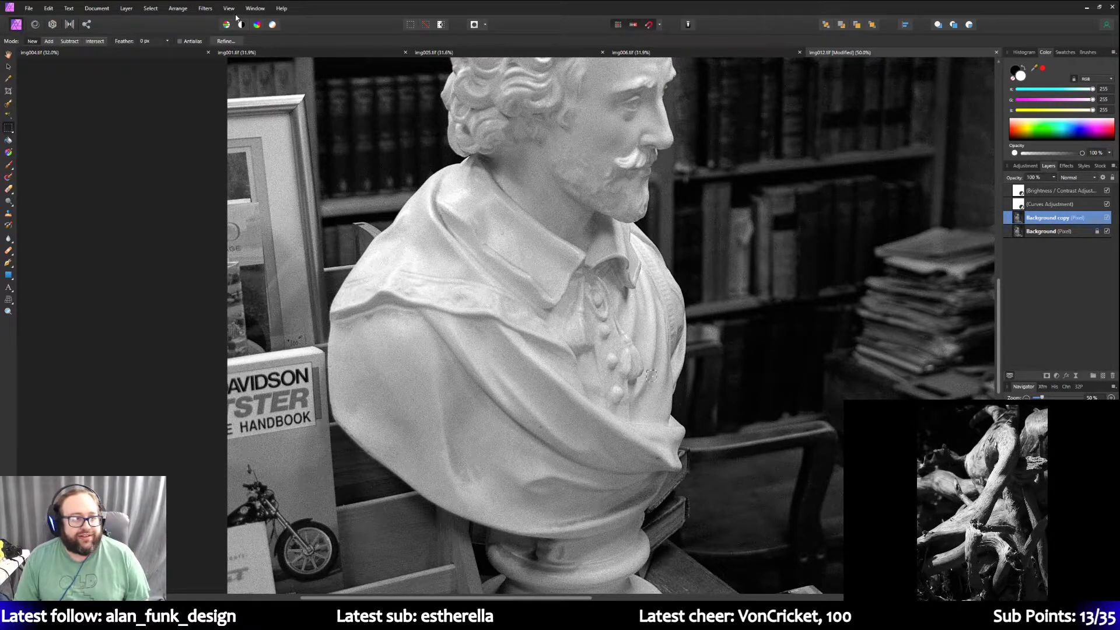
click(205, 8)
click(216, 18)
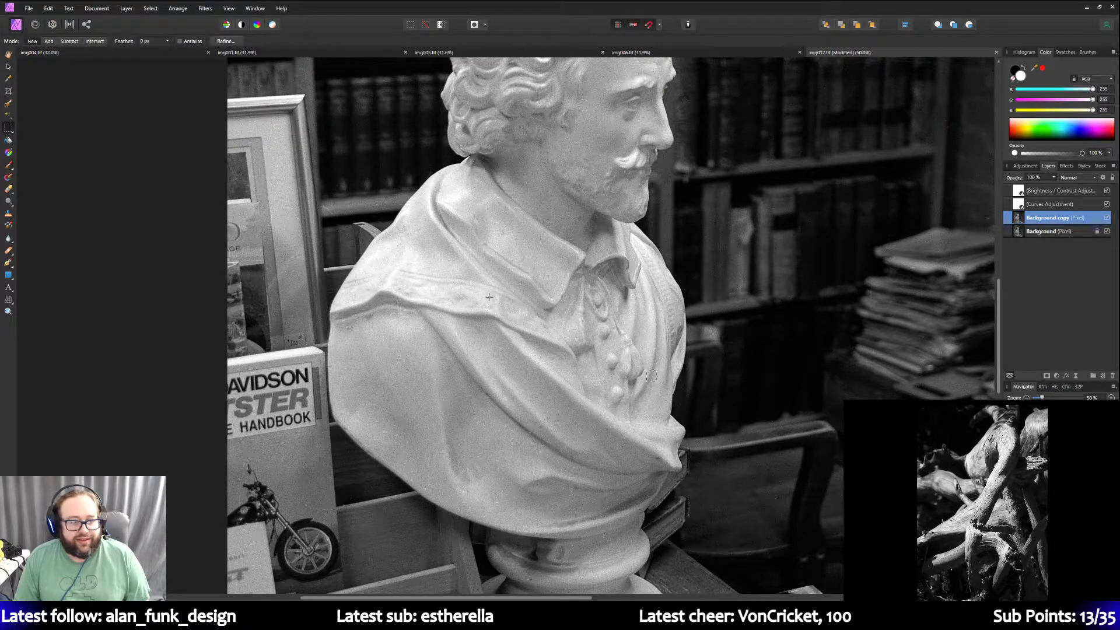
Select the small spot on the dark bookshelf in front of the bust's face, repeat Dust & Scratches on it and deselect.
scroll(488, 297, up, 5)
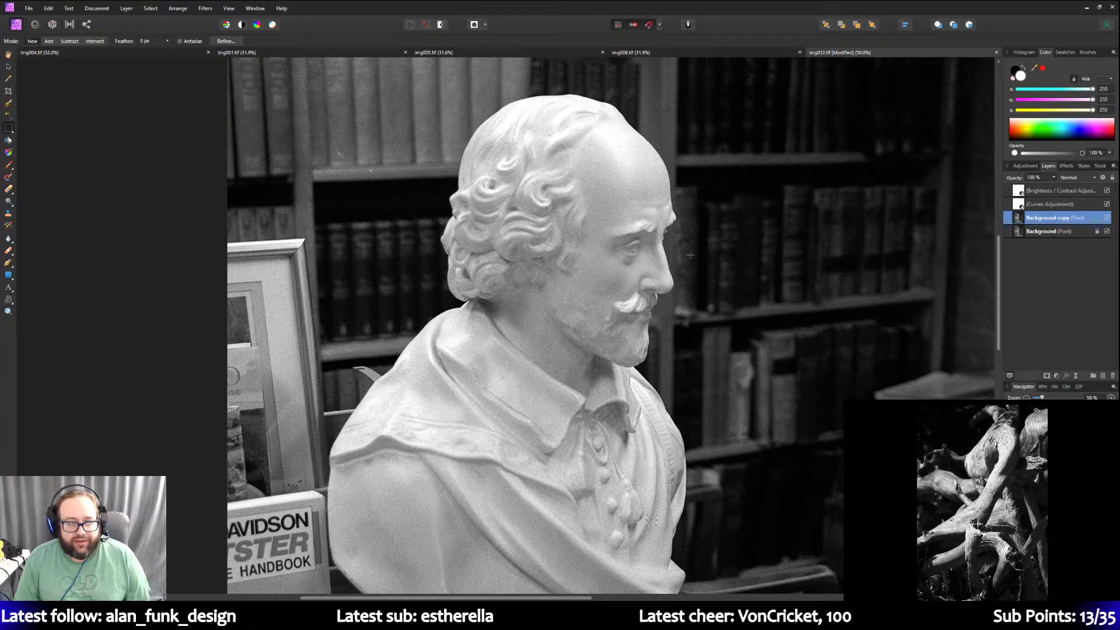
drag(690, 255, 706, 271)
click(204, 8)
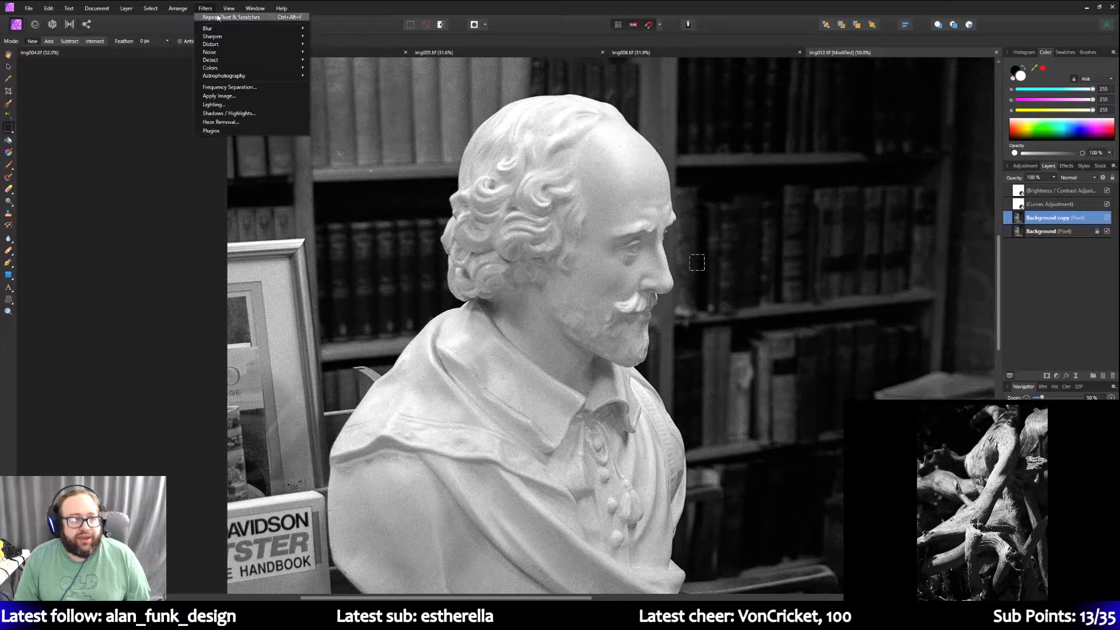
click(215, 17)
key(ctrl+d)
Repeat Dust & Scratches on the lower ends of the light book spines behind the head and on the shelf edge above them.
scroll(747, 217, up, 3)
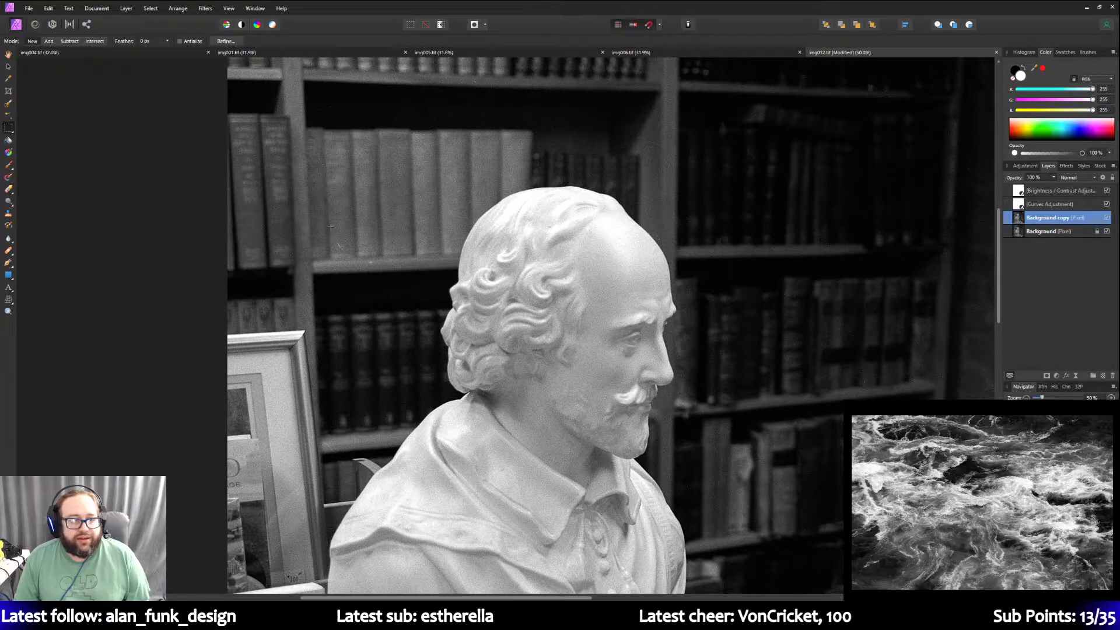
drag(359, 272, 385, 271)
click(205, 8)
click(214, 18)
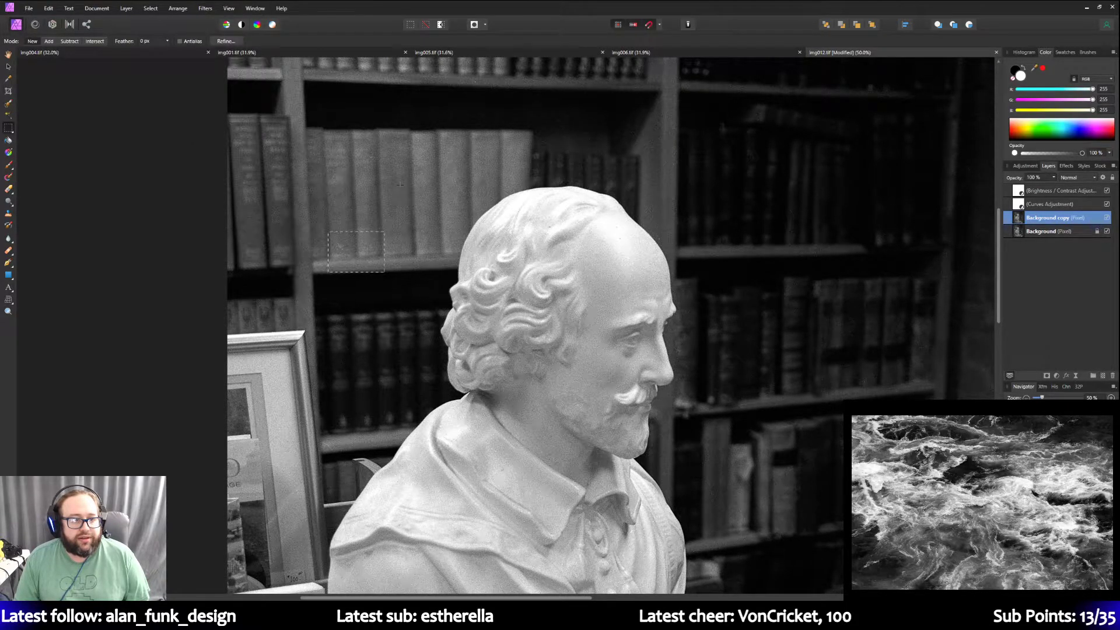
scroll(400, 186, up, 2)
scroll(400, 187, up, 1)
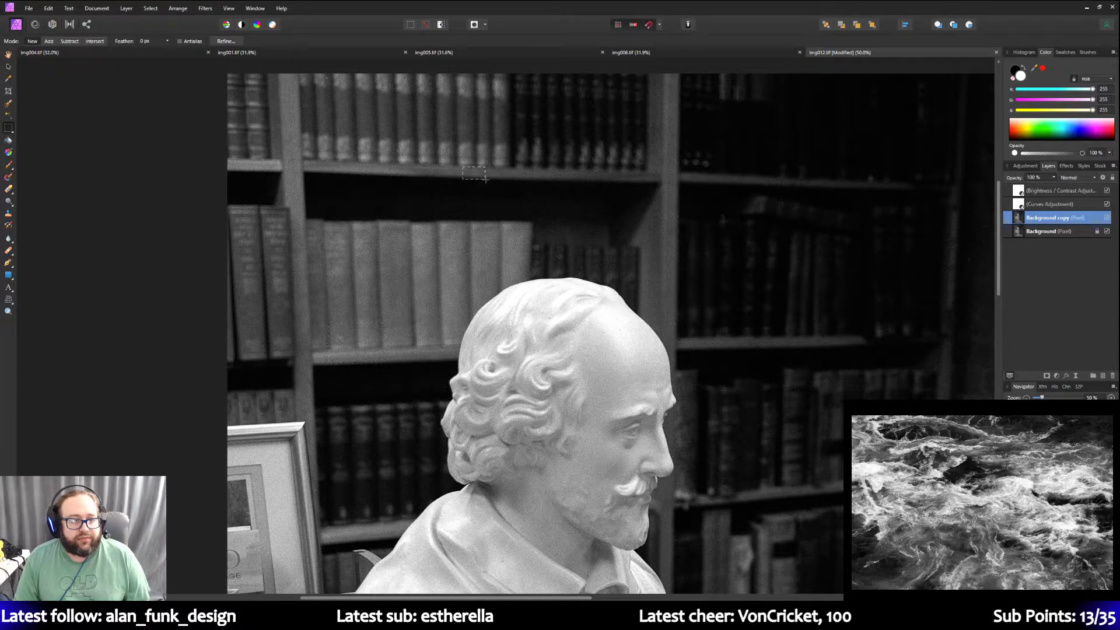
click(204, 8)
click(212, 24)
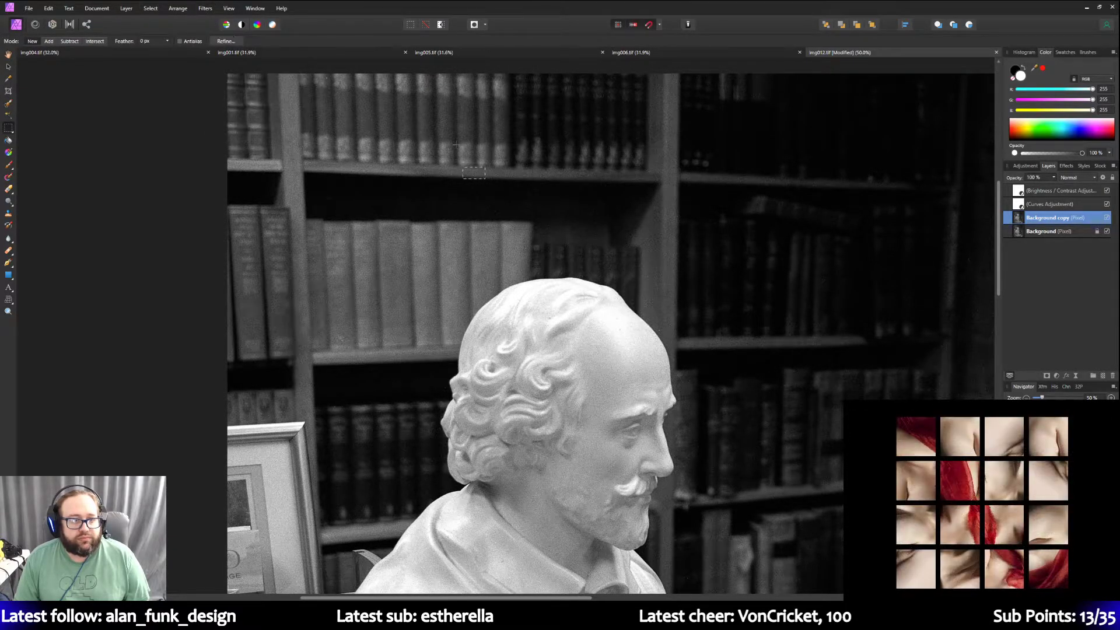
Repeat Dust & Scratches on a small selection at the edge of "The Exciting '500'" booklet, next to the dark book.
scroll(456, 145, down, 15)
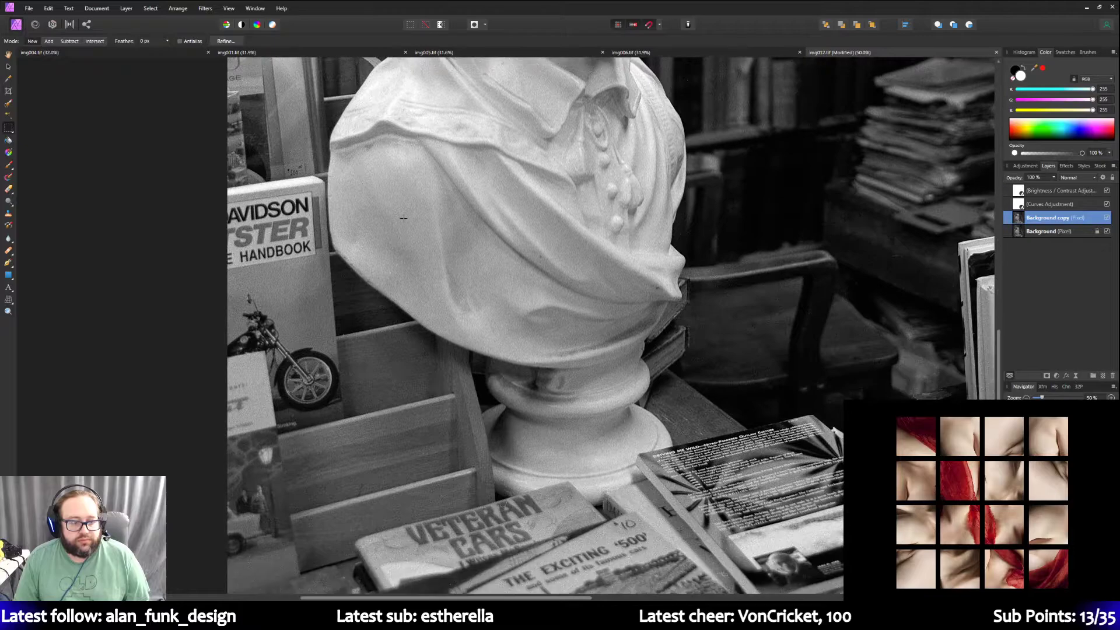
scroll(403, 219, down, 2)
scroll(482, 246, down, 1)
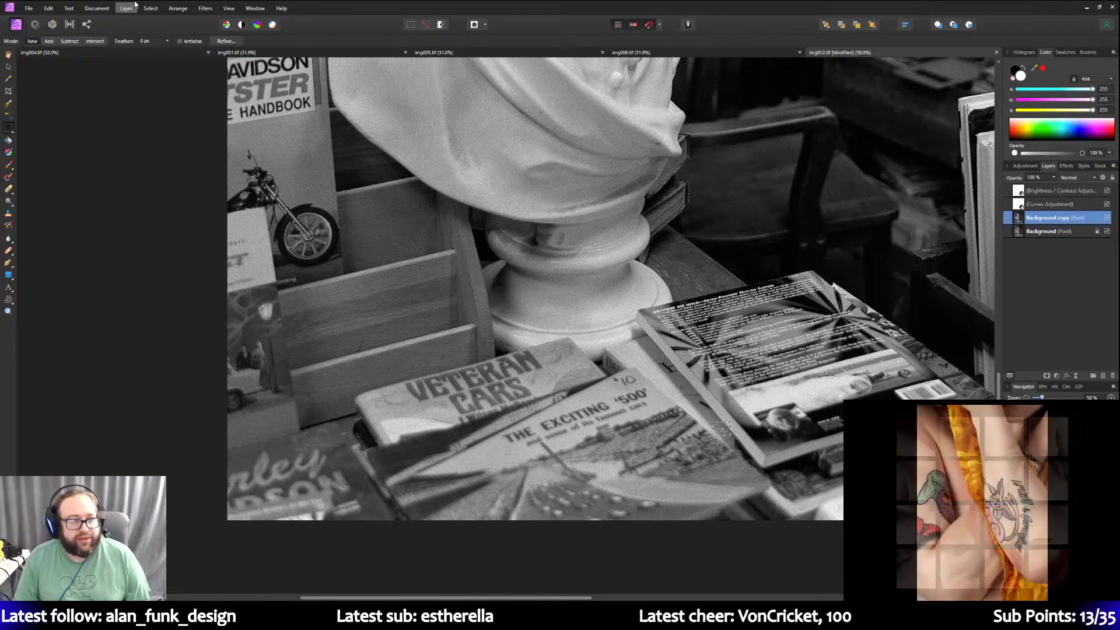
click(178, 8)
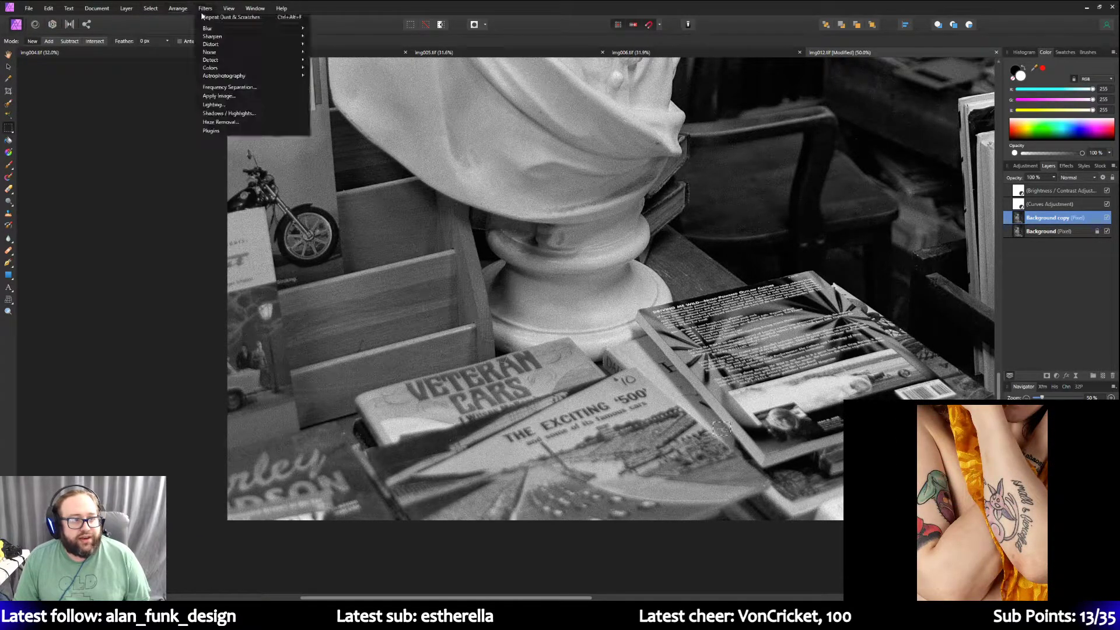
click(205, 19)
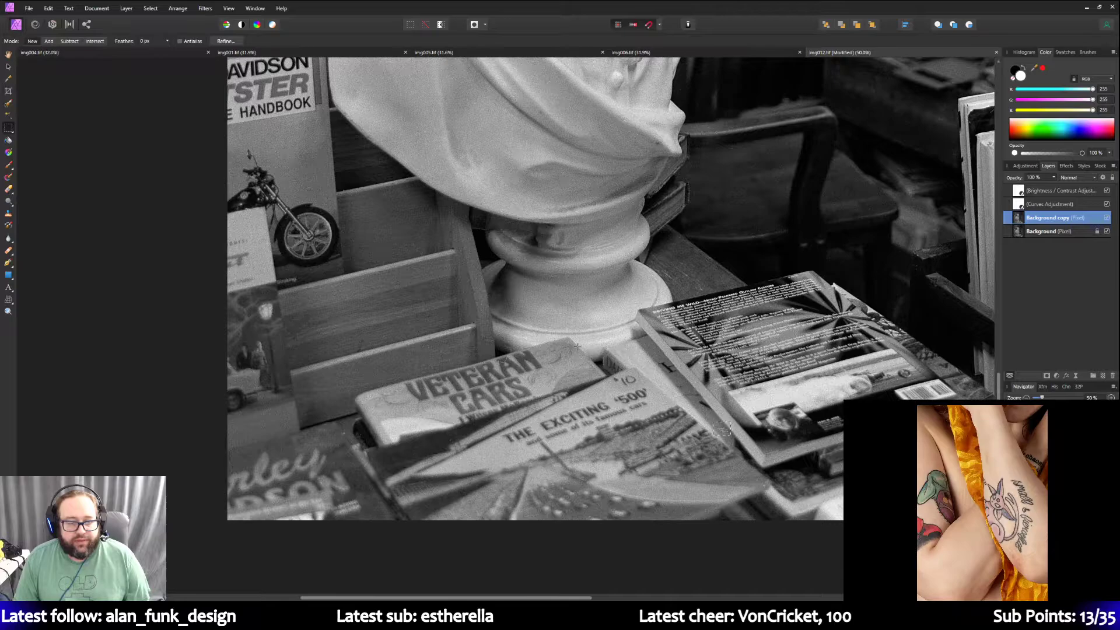
Repeat Dust & Scratches on a small selected spot of the wooden rack beneath the bust's shoulder.
scroll(578, 346, down, 3)
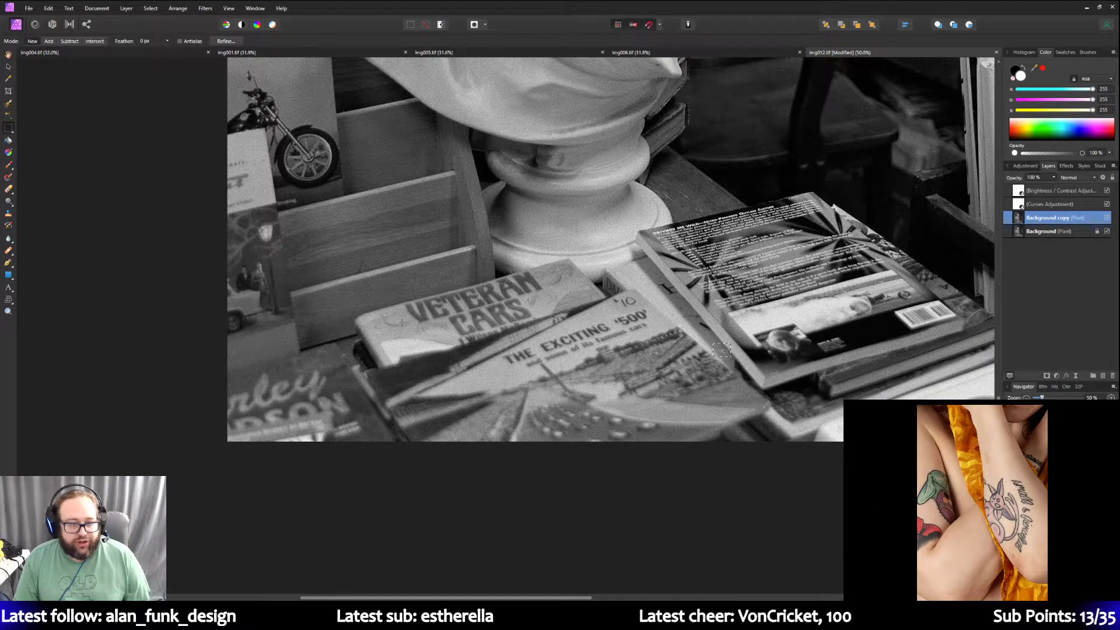
scroll(403, 321, up, 9)
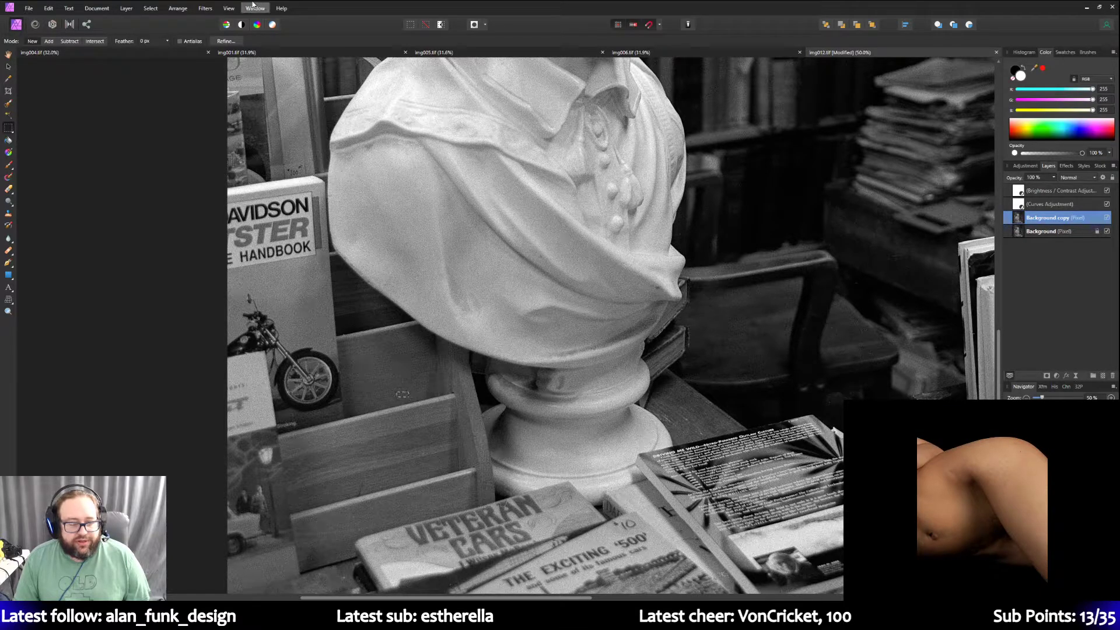
click(205, 9)
click(209, 19)
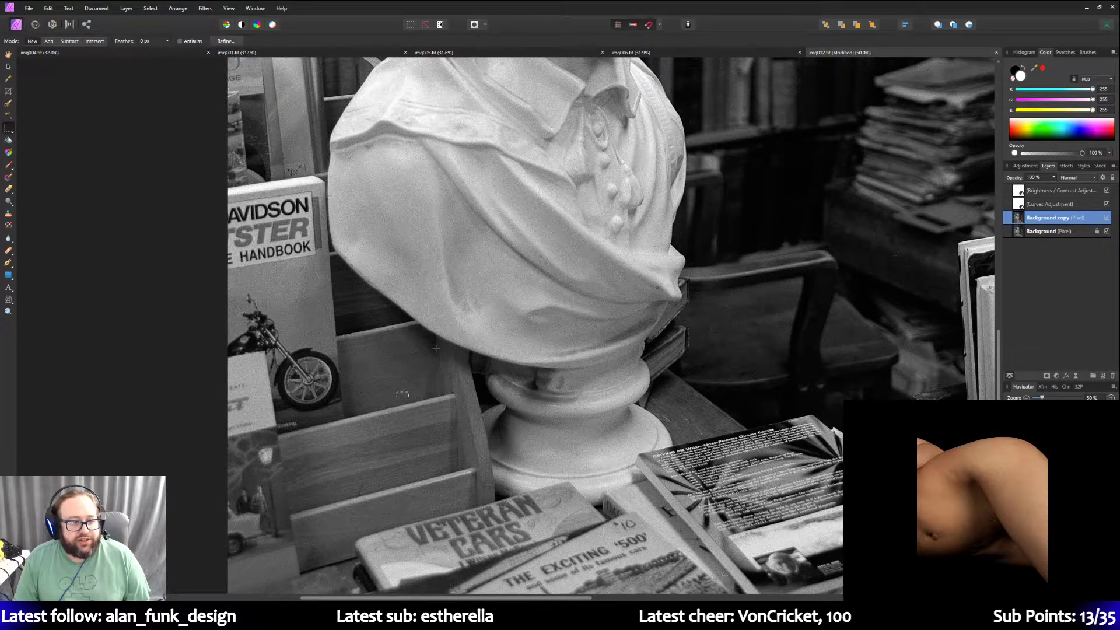
Try Dust & Scratches on a small selection at the shelf end between the picture frame and the bust.
scroll(436, 343, up, 11)
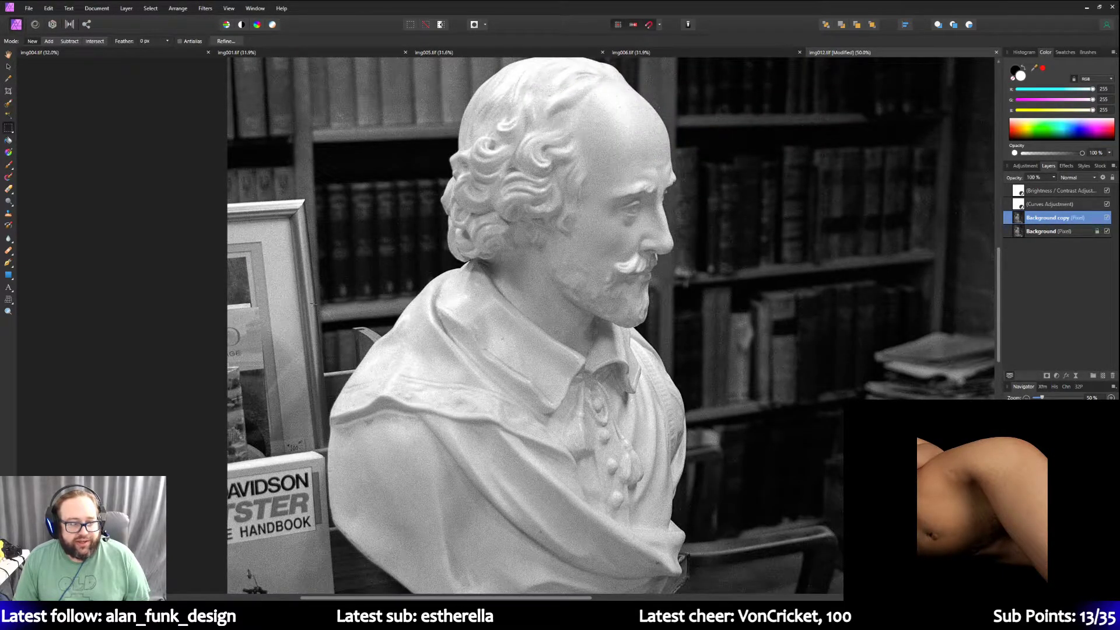
drag(317, 304, 339, 327)
click(180, 9)
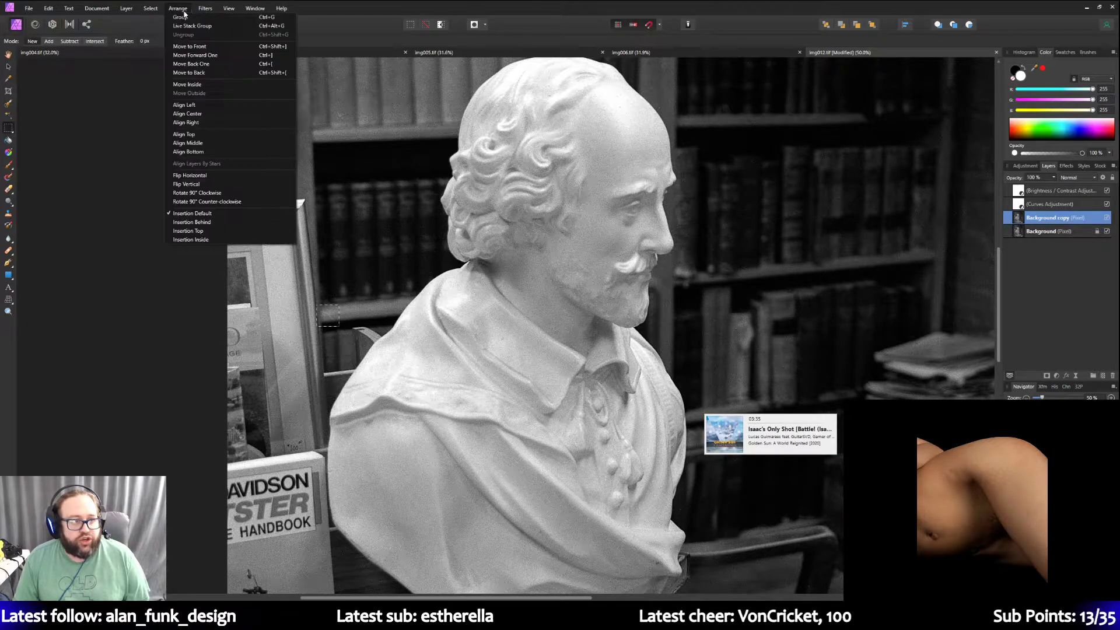
click(206, 19)
Undo the deselection and the last Dust & Scratches at the shelf end beside the picture frame.
scroll(353, 231, up, 2)
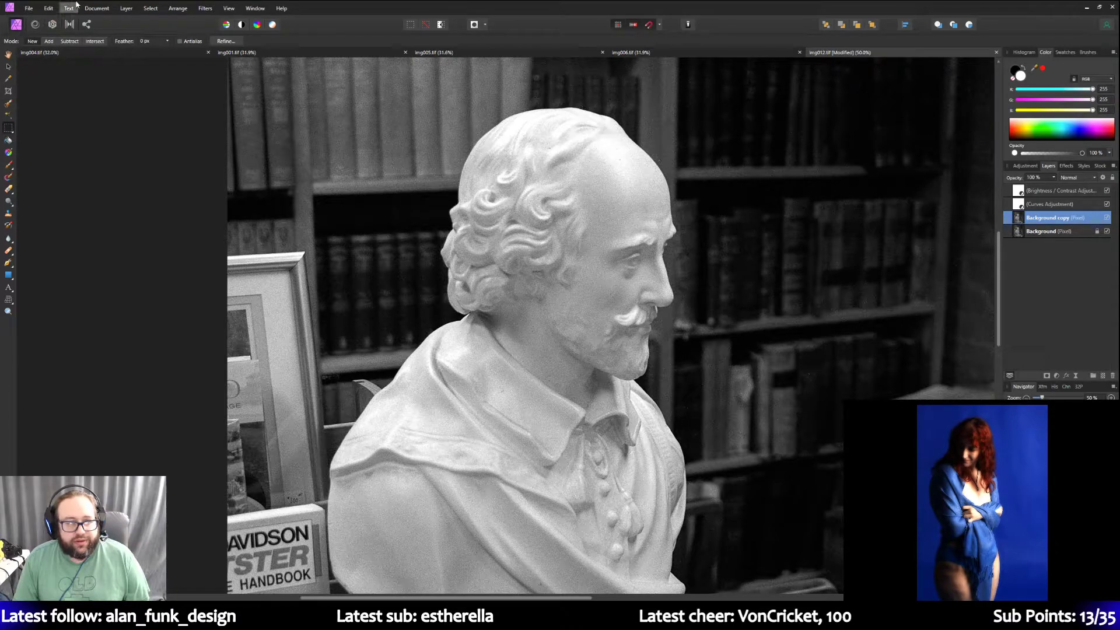
click(49, 8)
click(51, 21)
click(49, 10)
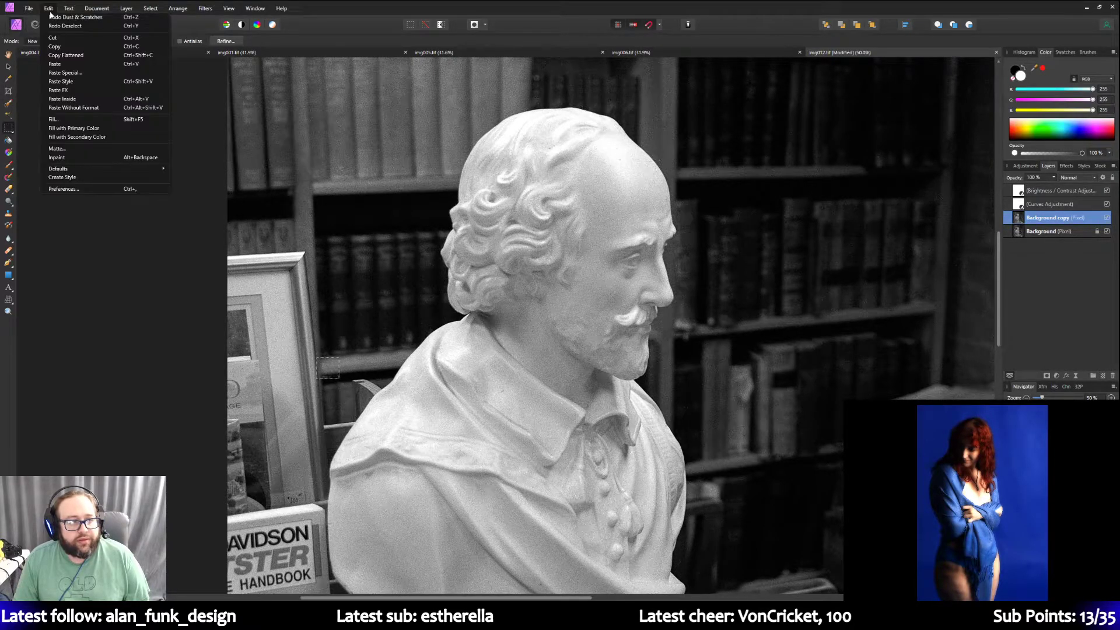
click(51, 17)
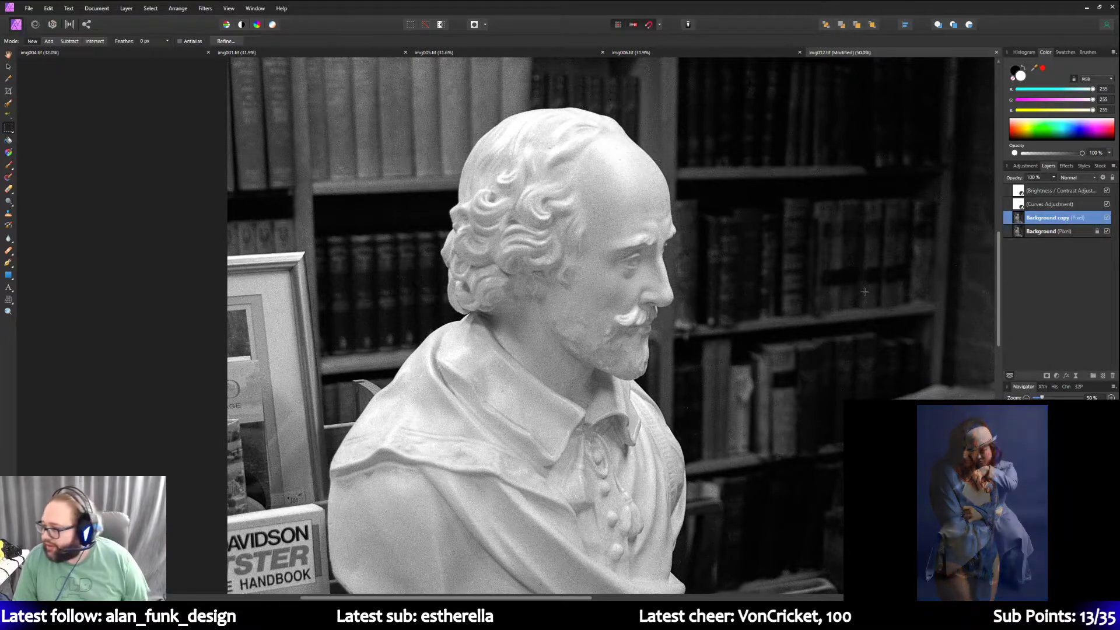
Cover the spot on the dark furniture below the paper stack with the Clone Brush, sampling the clean surface nearby.
scroll(770, 254, down, 2)
scroll(770, 254, down, 4)
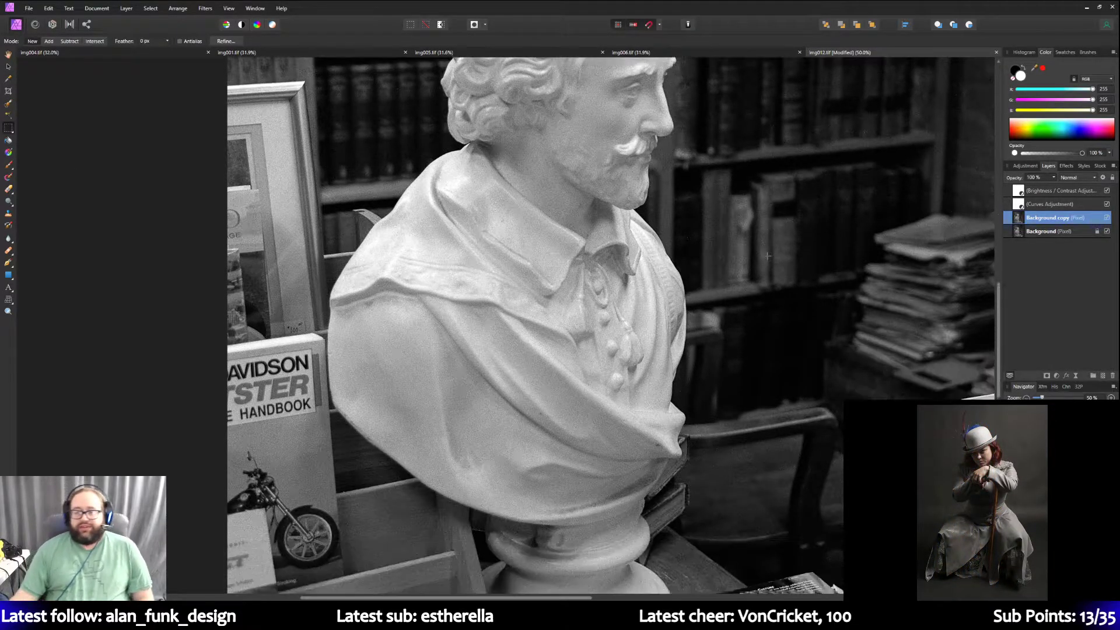
scroll(788, 276, down, 2)
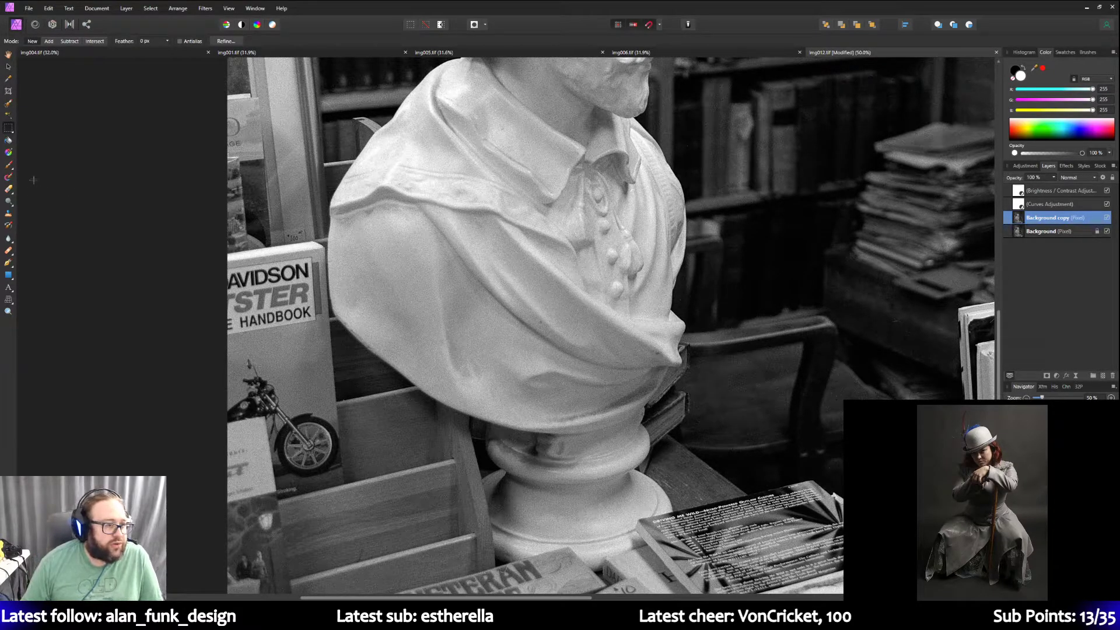
click(7, 106)
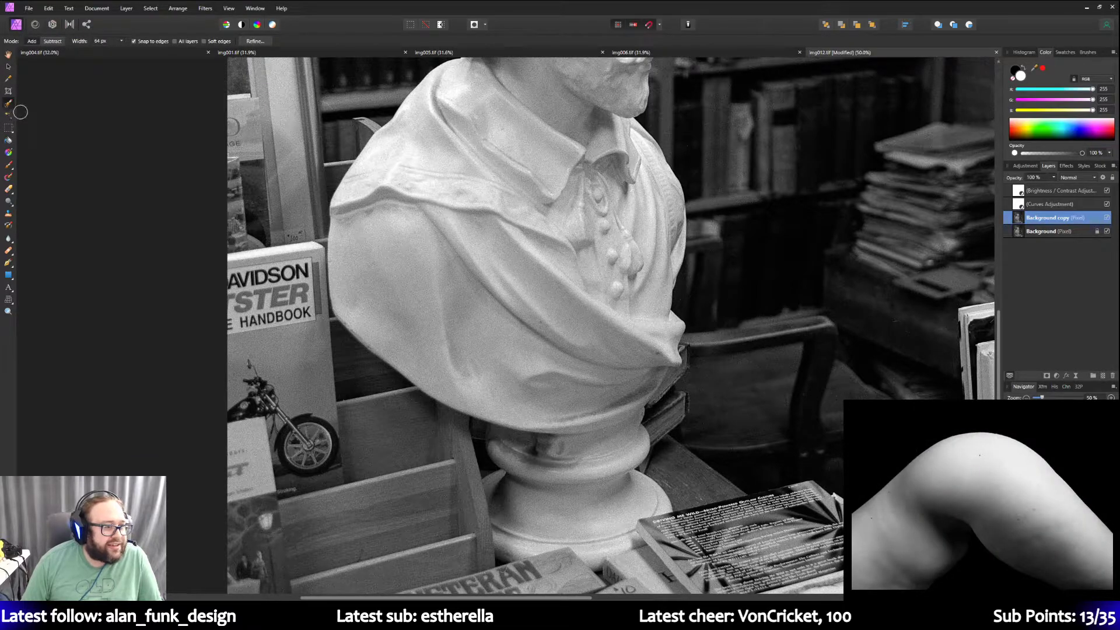
click(8, 213)
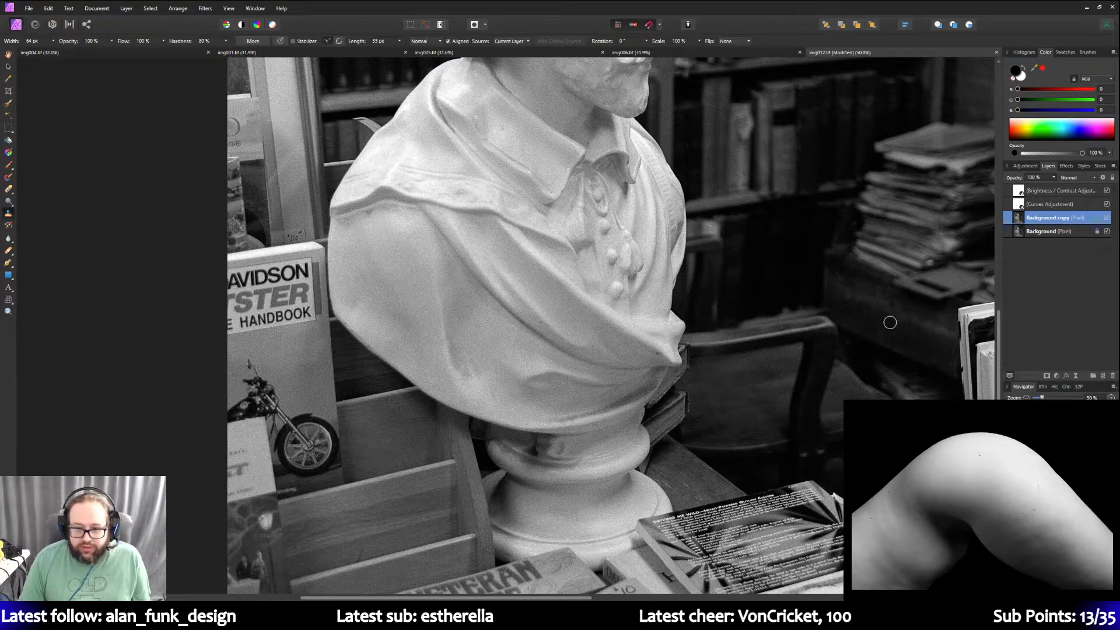
key(alt)
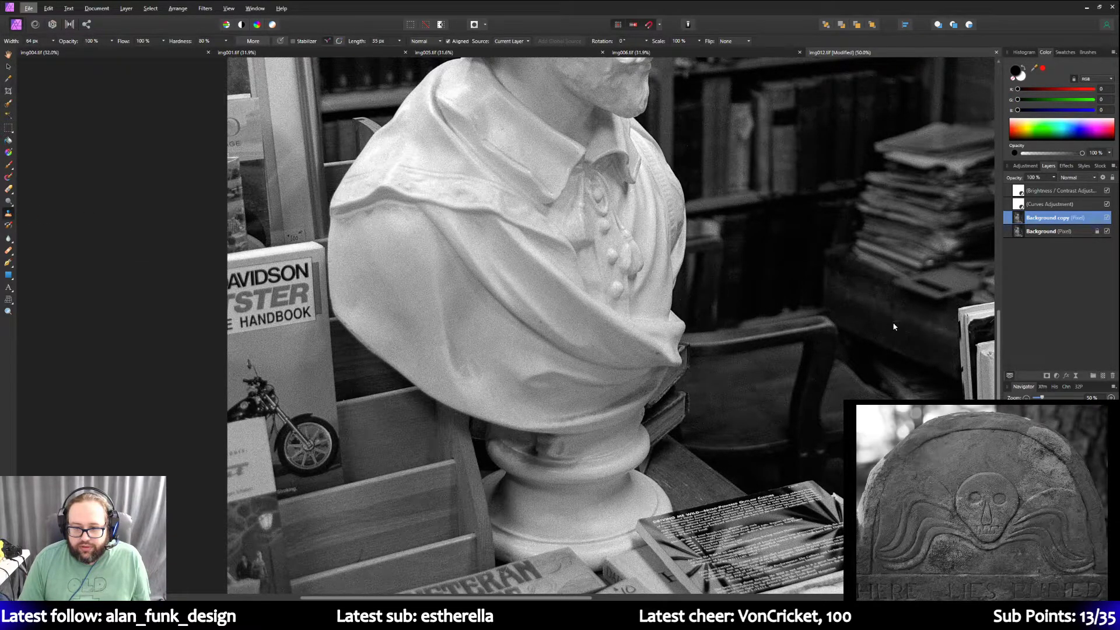
key(alt)
alt+click(906, 331)
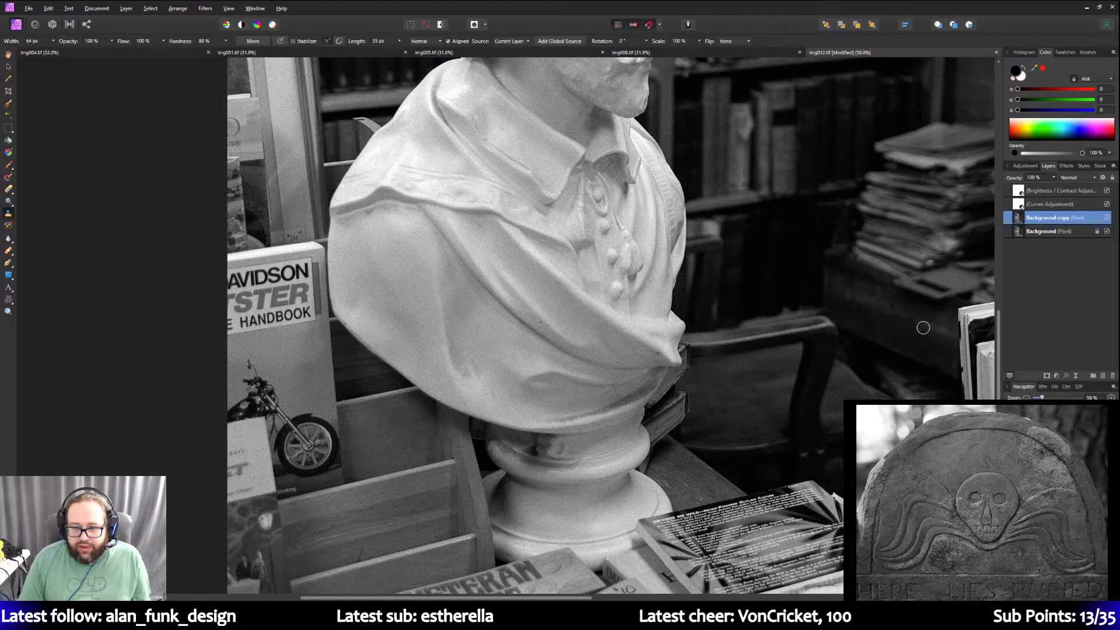
drag(940, 340, 938, 331)
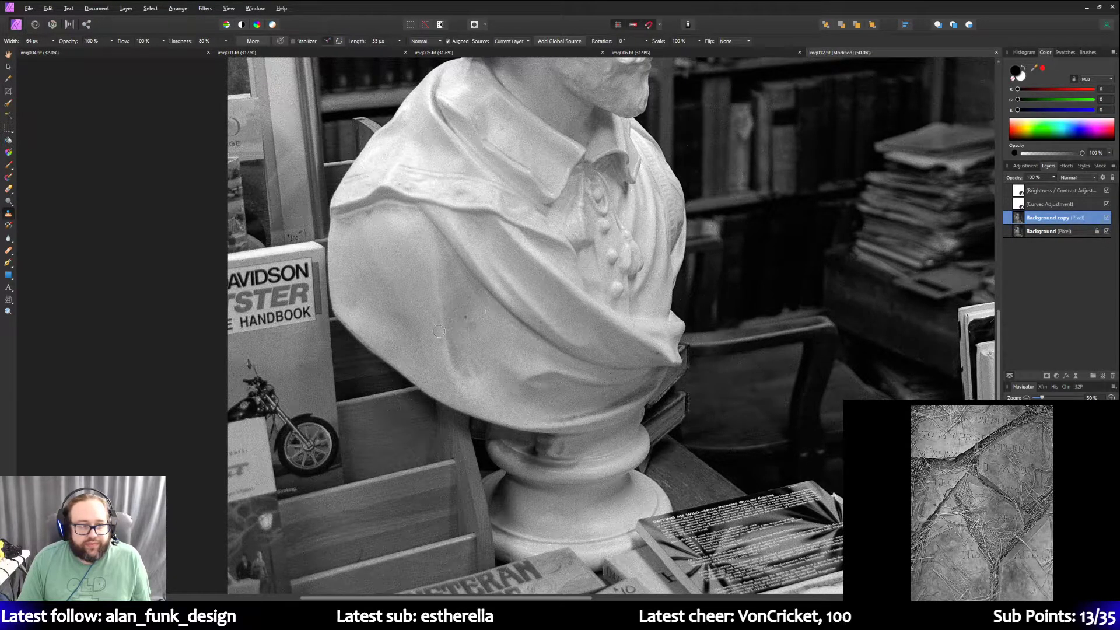
Try cloning over the shelf end beside the picture frame with a source sampled from the same shelf, and undo the stroke.
scroll(380, 363, up, 3)
scroll(379, 364, up, 3)
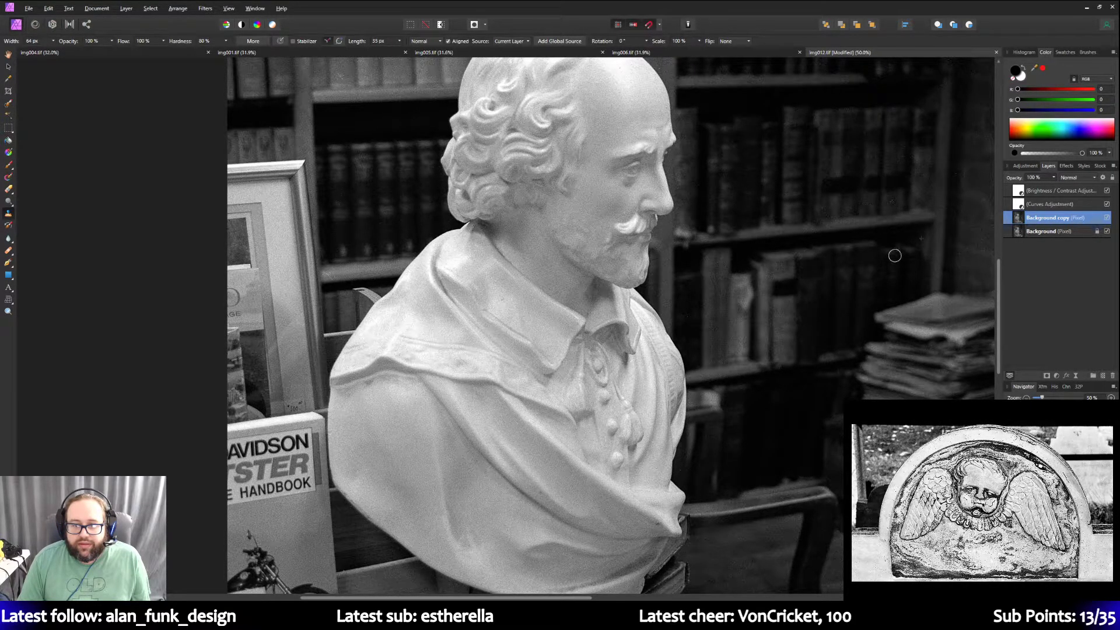
scroll(855, 313, up, 2)
scroll(856, 315, up, 2)
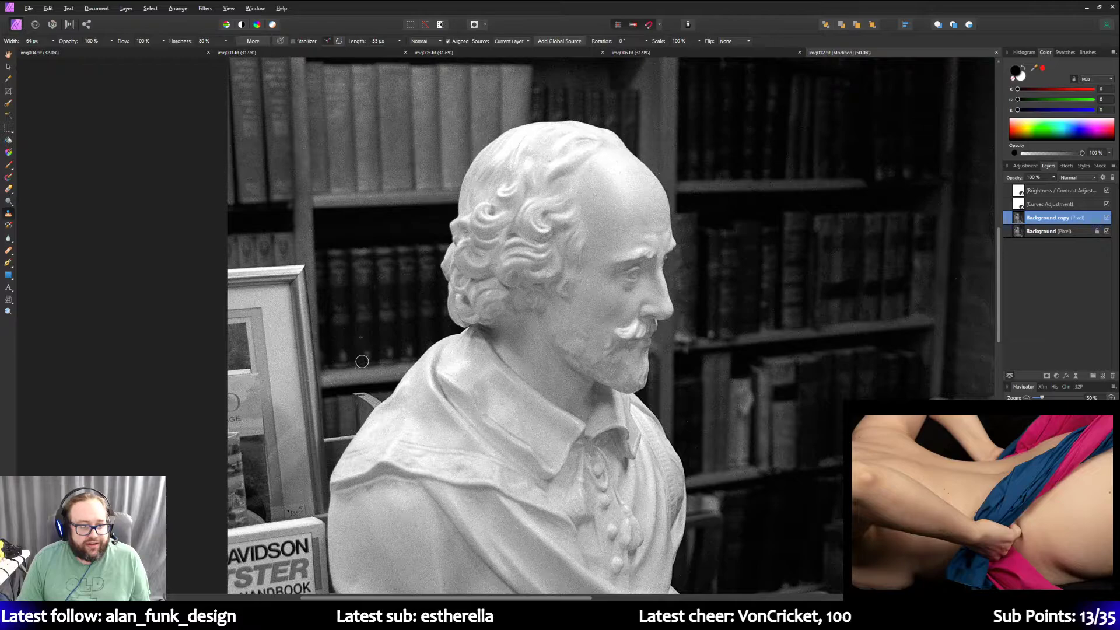
alt+click(340, 379)
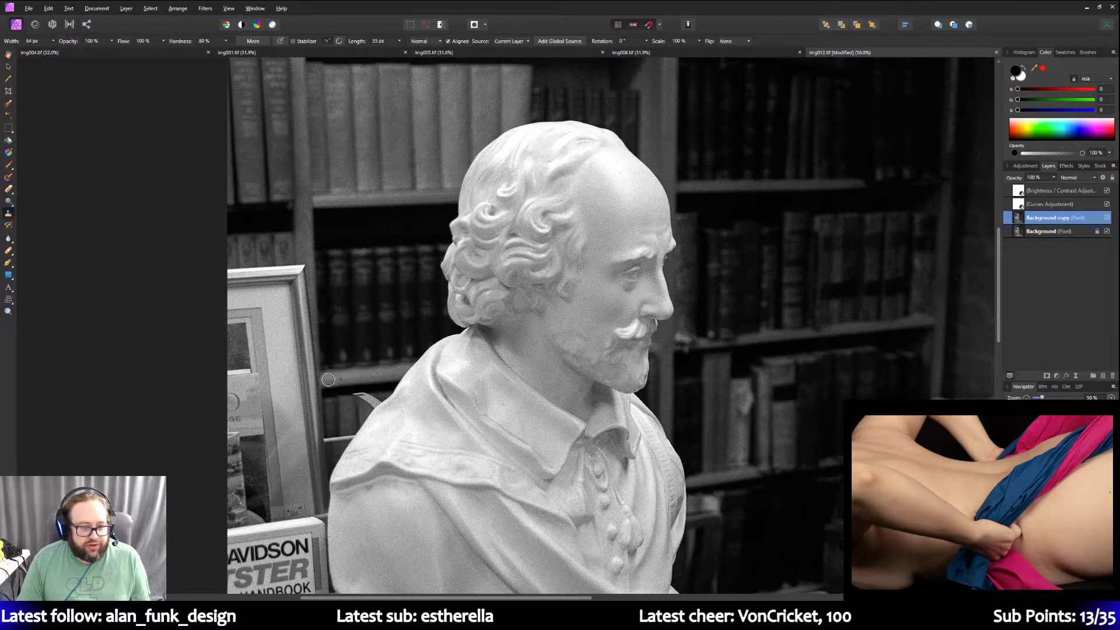
click(49, 9)
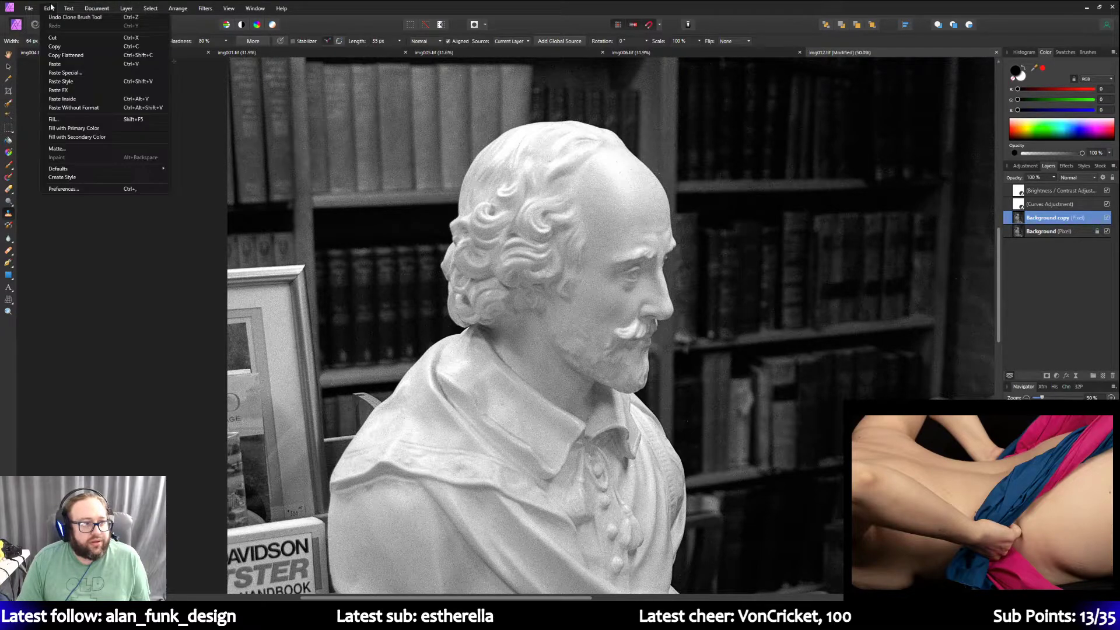
click(59, 19)
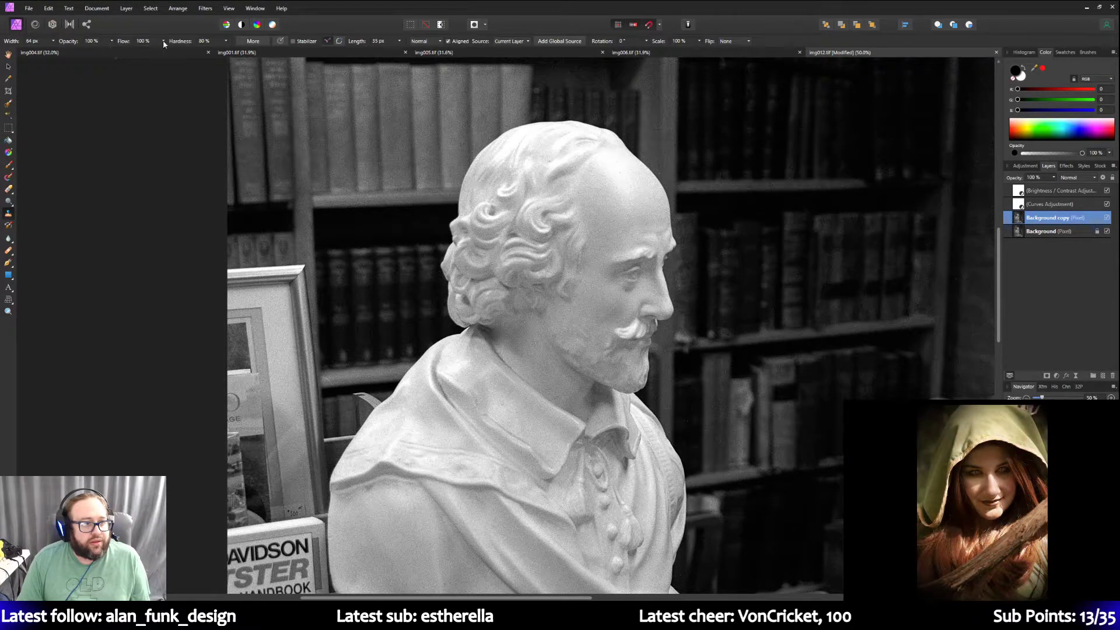
Set the Clone Brush hardness to 6%.
click(224, 42)
drag(226, 52, 164, 53)
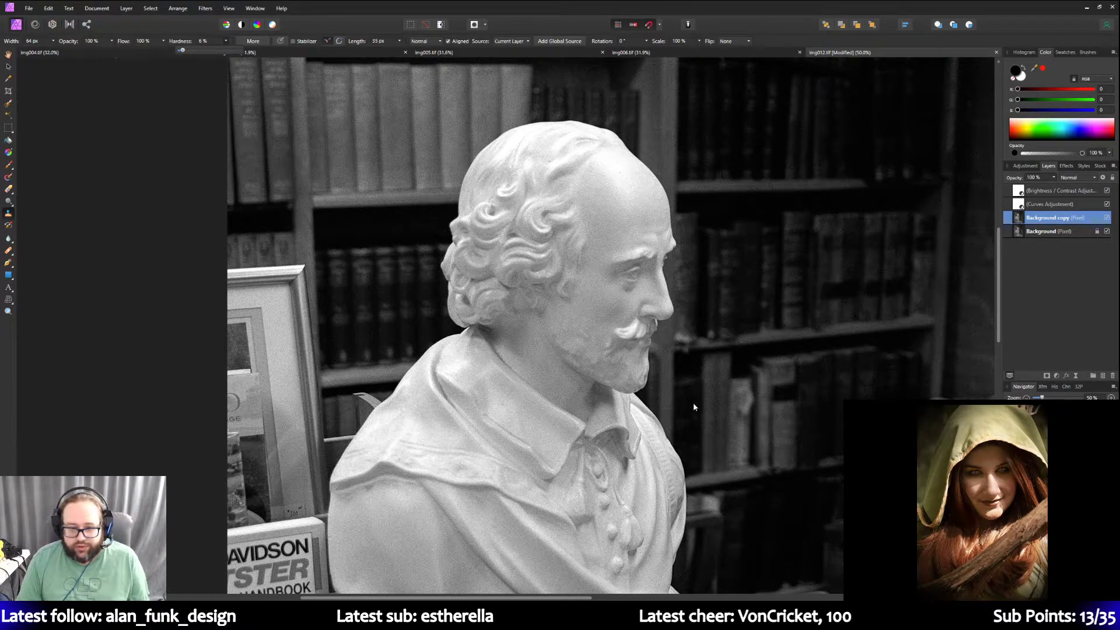
Examine the whole photo from the bookshelves down to the foreground books for remaining dust spots and blemishes.
click(183, 288)
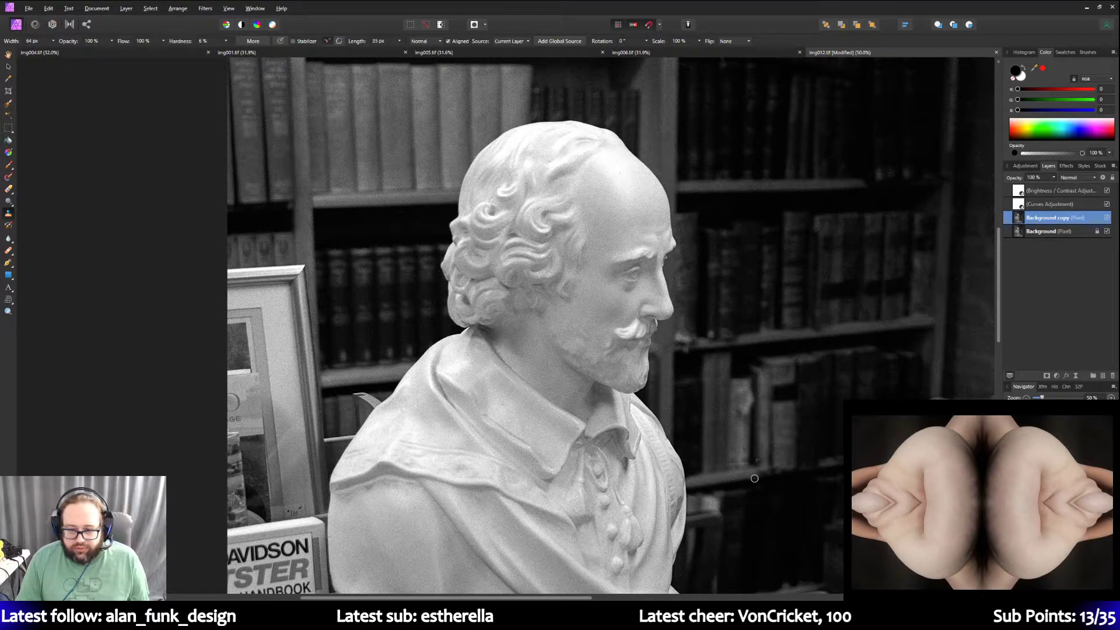
scroll(869, 387, down, 5)
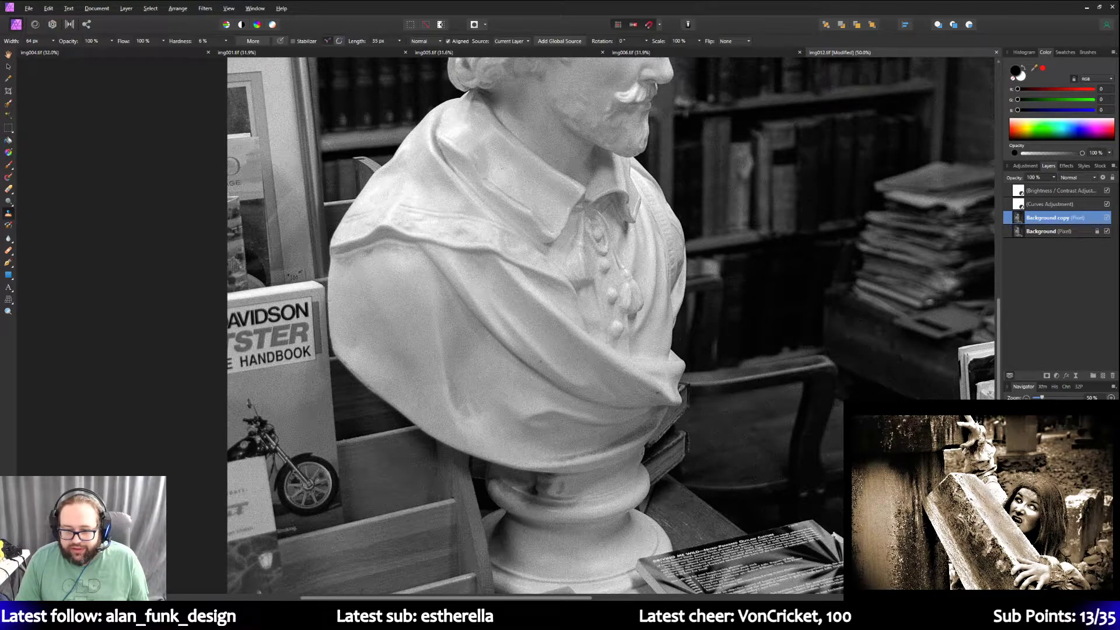
scroll(613, 326, down, 3)
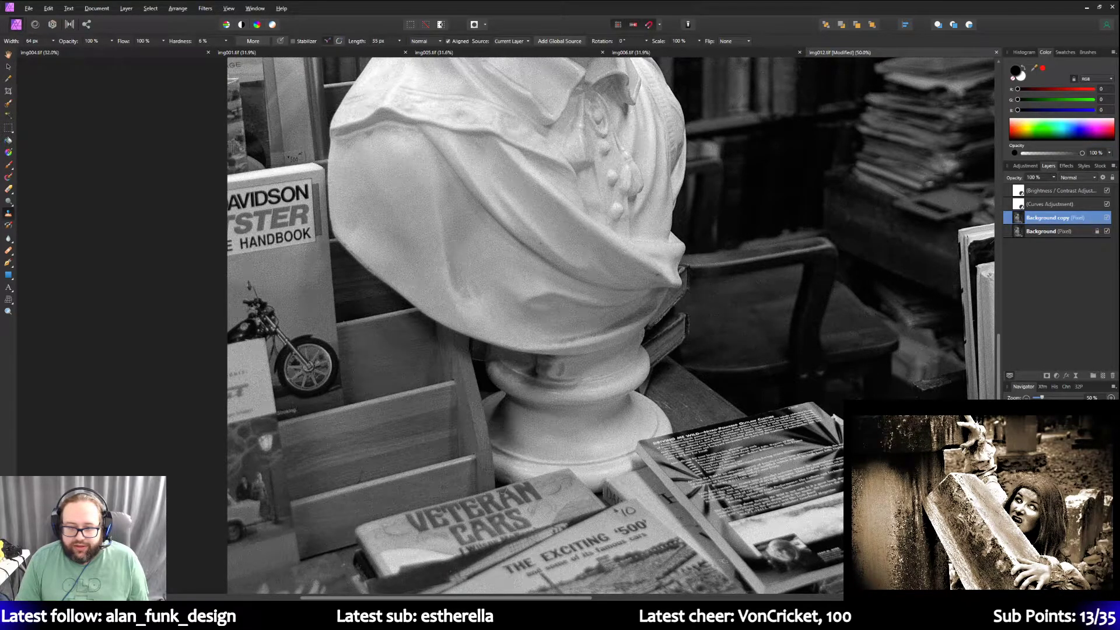
scroll(665, 391, down, 1)
scroll(671, 458, down, 1)
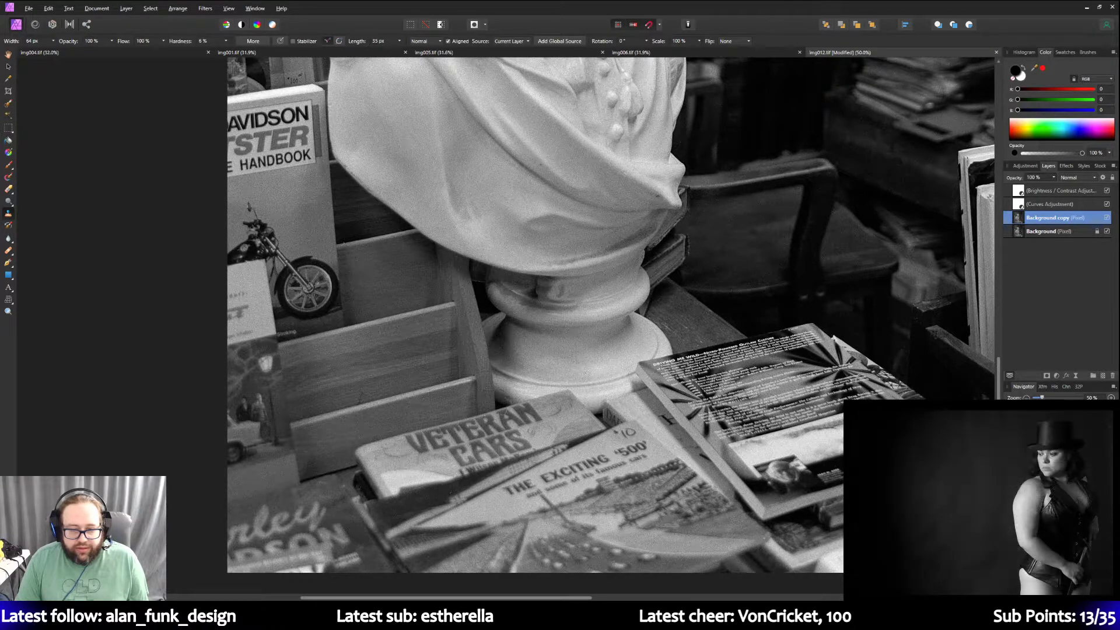
scroll(726, 487, down, 1)
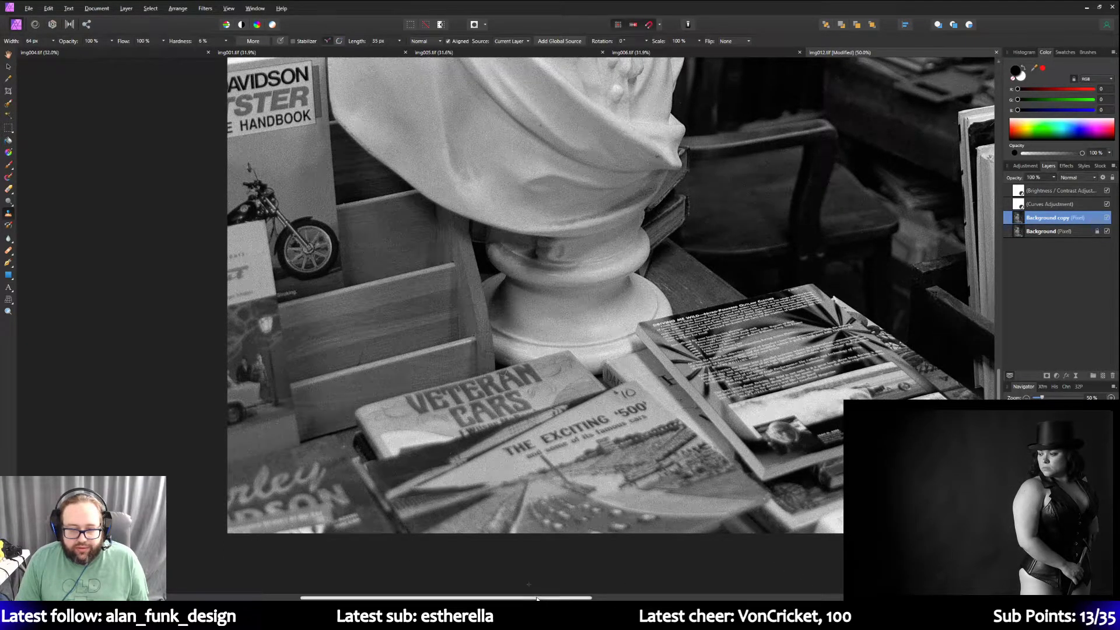
drag(540, 598, 612, 597)
scroll(506, 325, up, 2)
scroll(506, 325, up, 8)
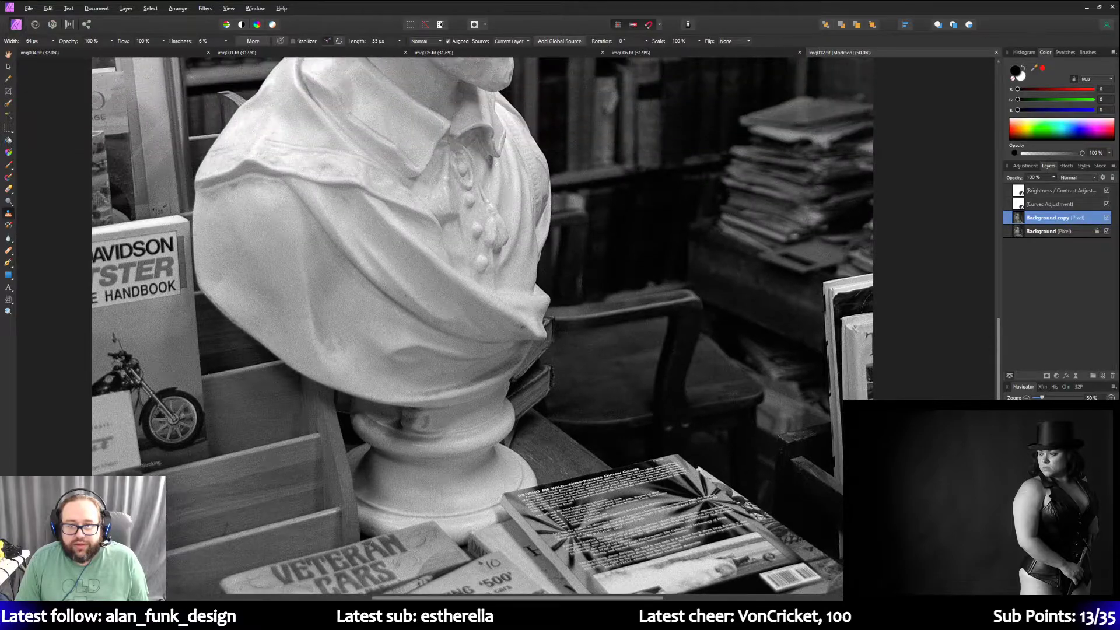
scroll(841, 216, up, 2)
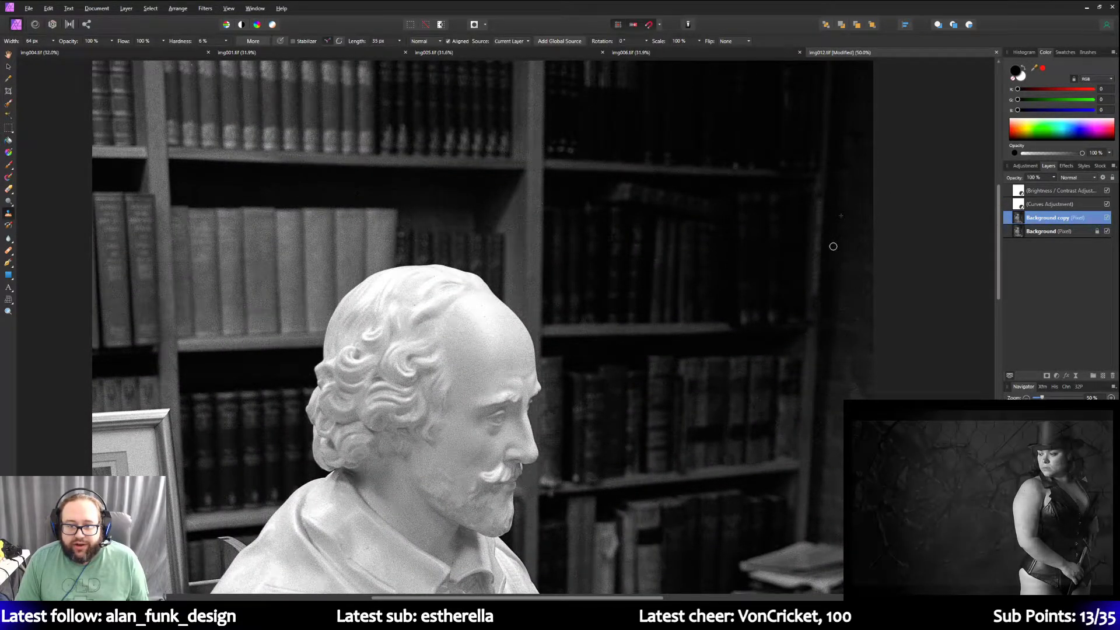
scroll(690, 228, up, 2)
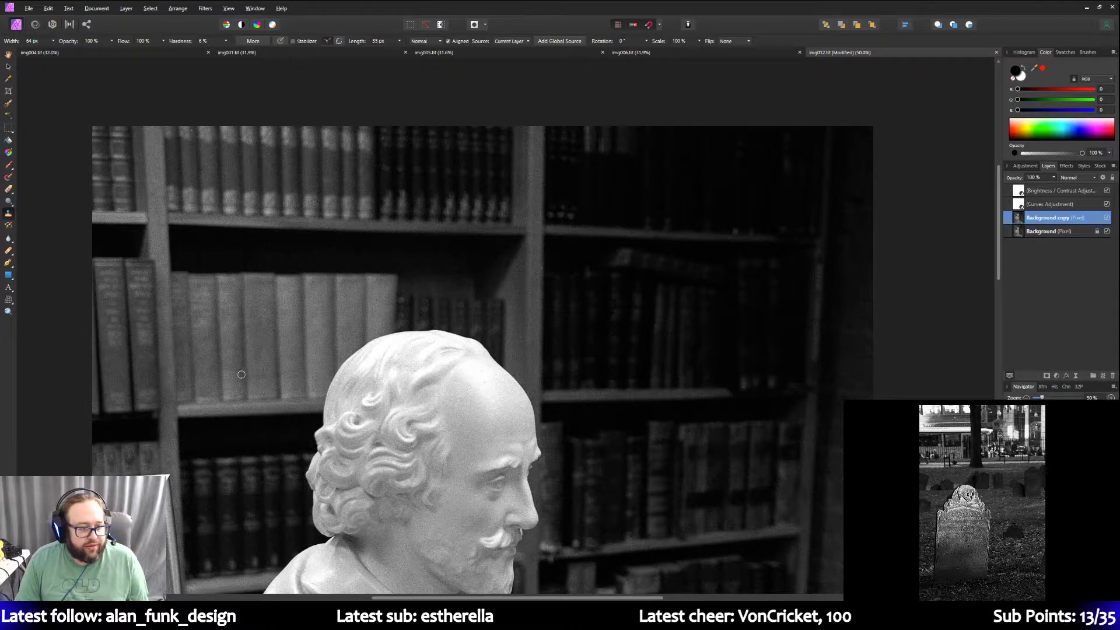
scroll(316, 322, down, 3)
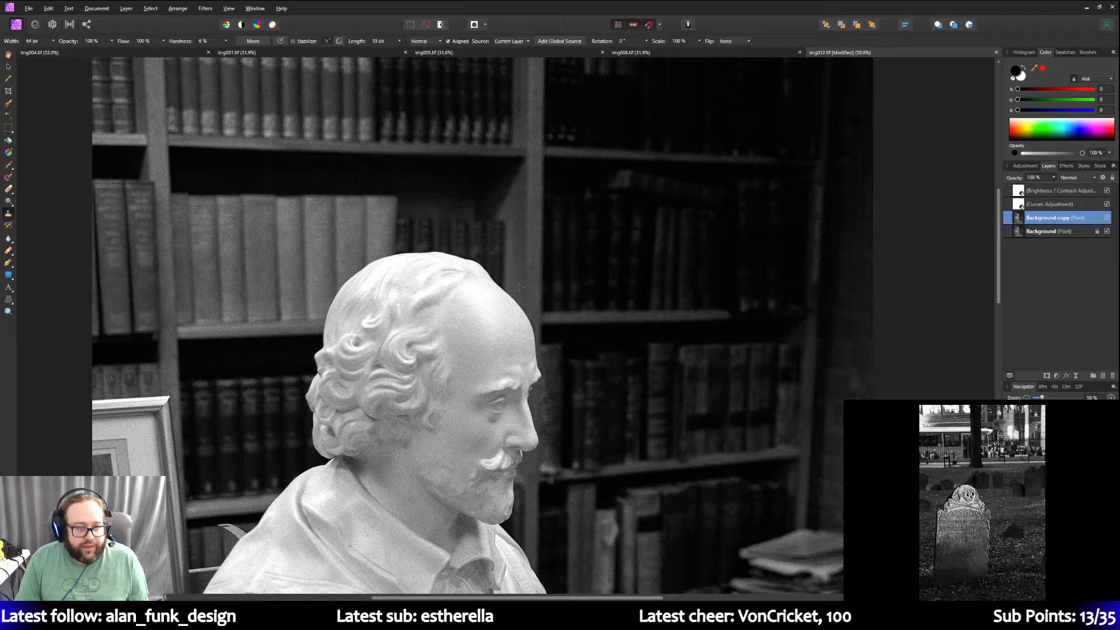
scroll(524, 304, down, 5)
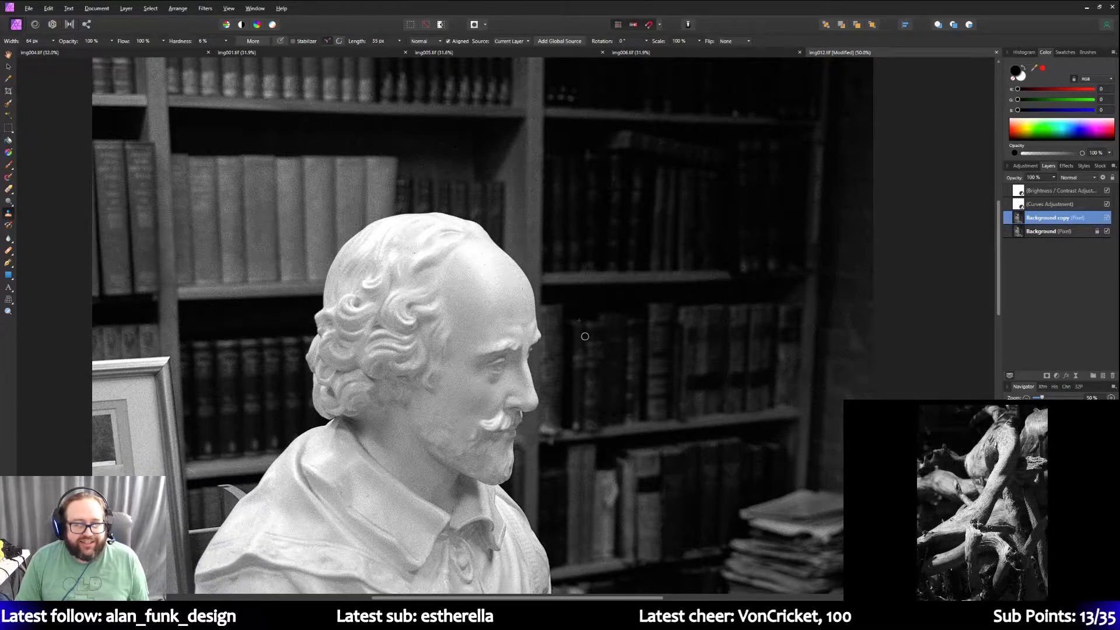
scroll(598, 425, down, 5)
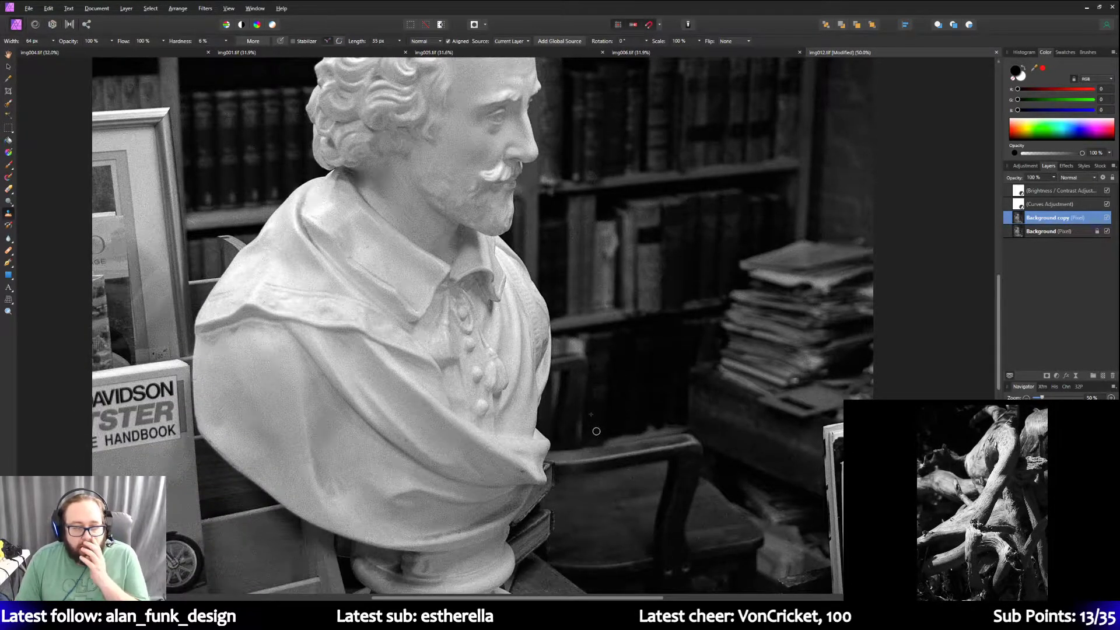
scroll(596, 430, down, 5)
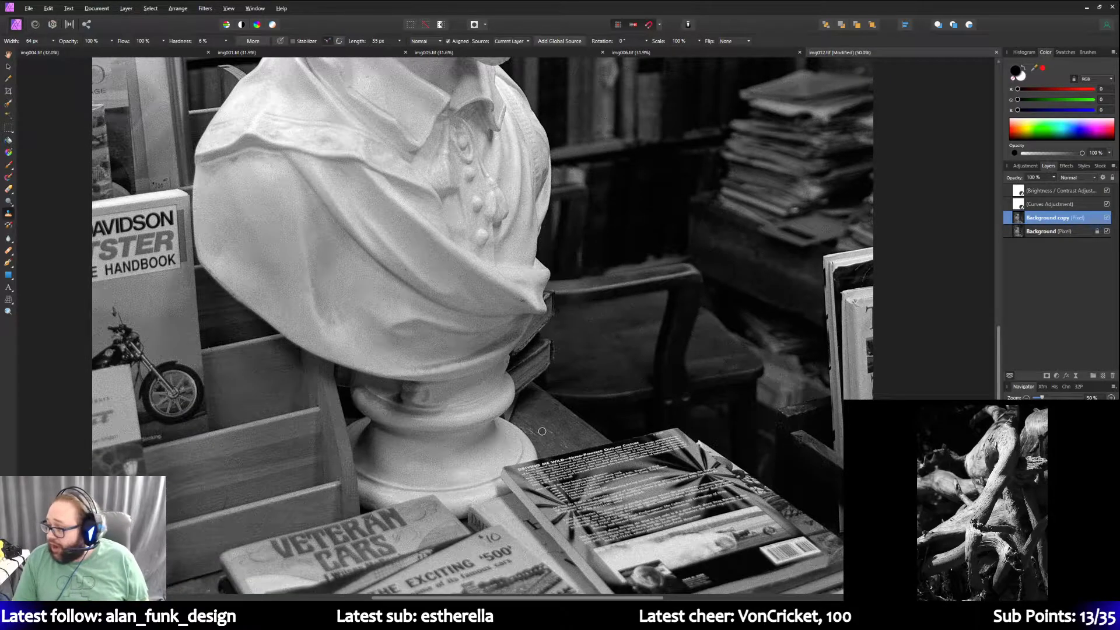
scroll(542, 431, down, 4)
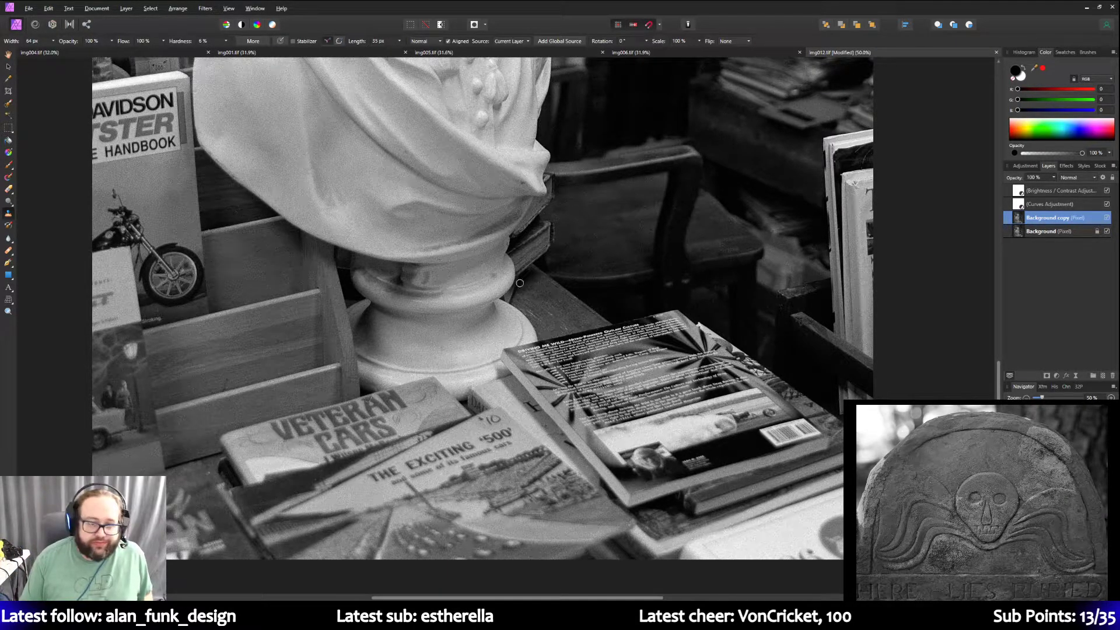
scroll(445, 275, up, 10)
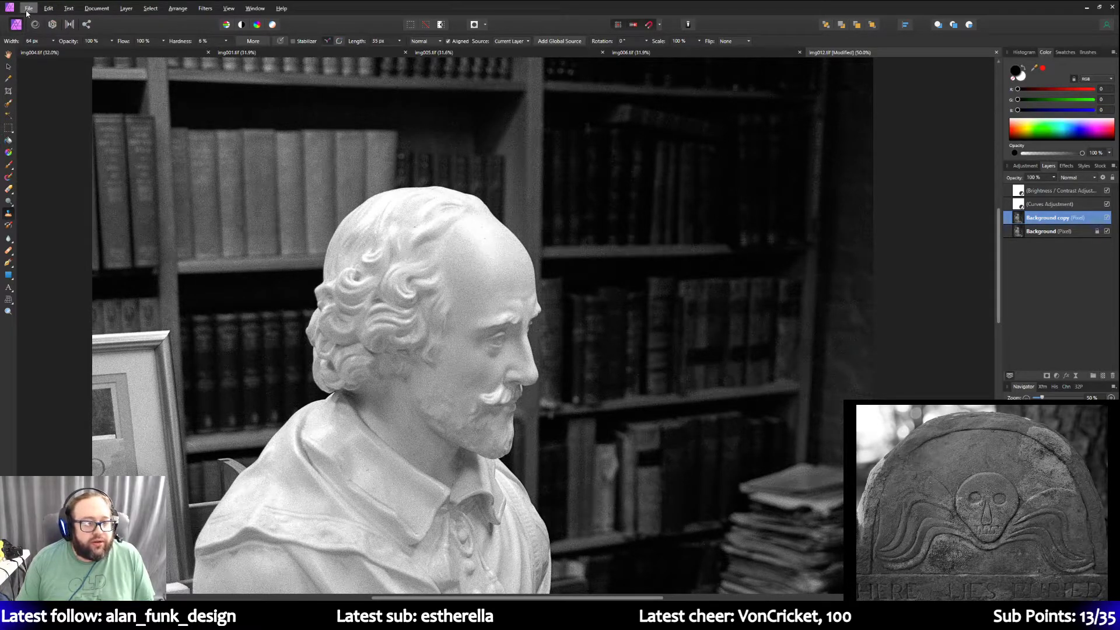
Add a Shadows / Highlights adjustment layer with the default preset above the Brightness / Contrast adjustment.
double_click(1045, 191)
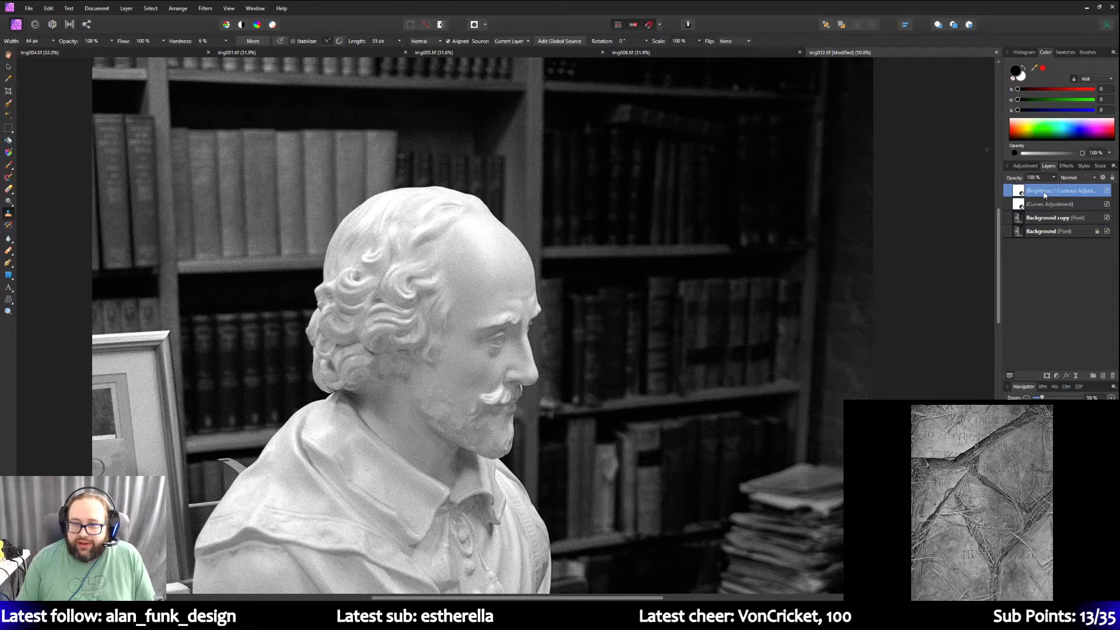
click(1025, 166)
scroll(1047, 222, down, 1)
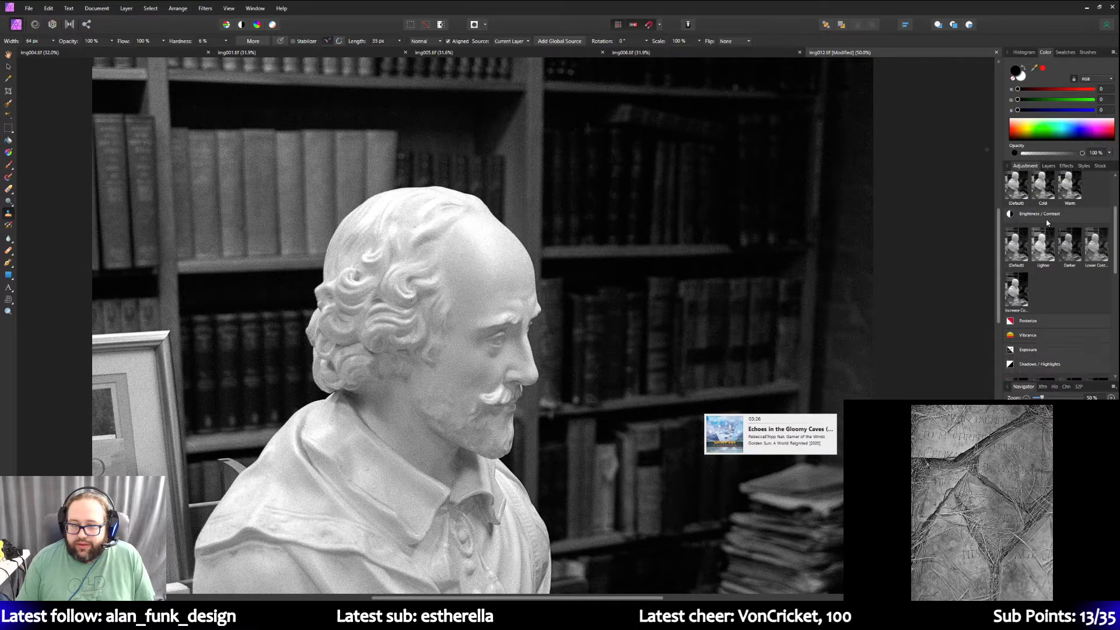
scroll(1047, 222, down, 1)
click(1016, 331)
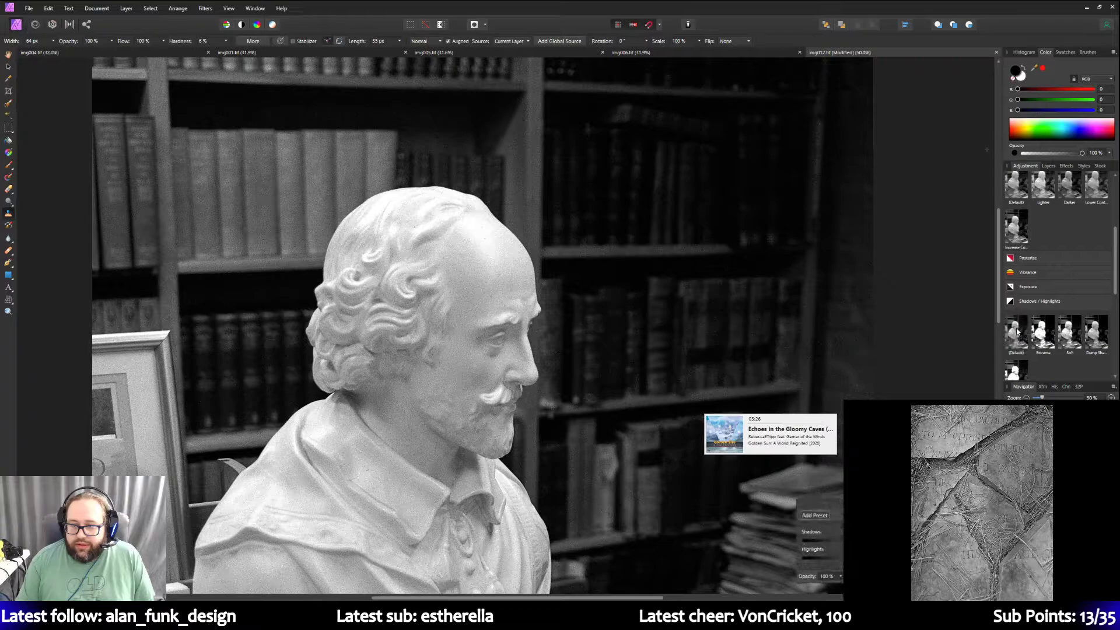
scroll(902, 320, up, 2)
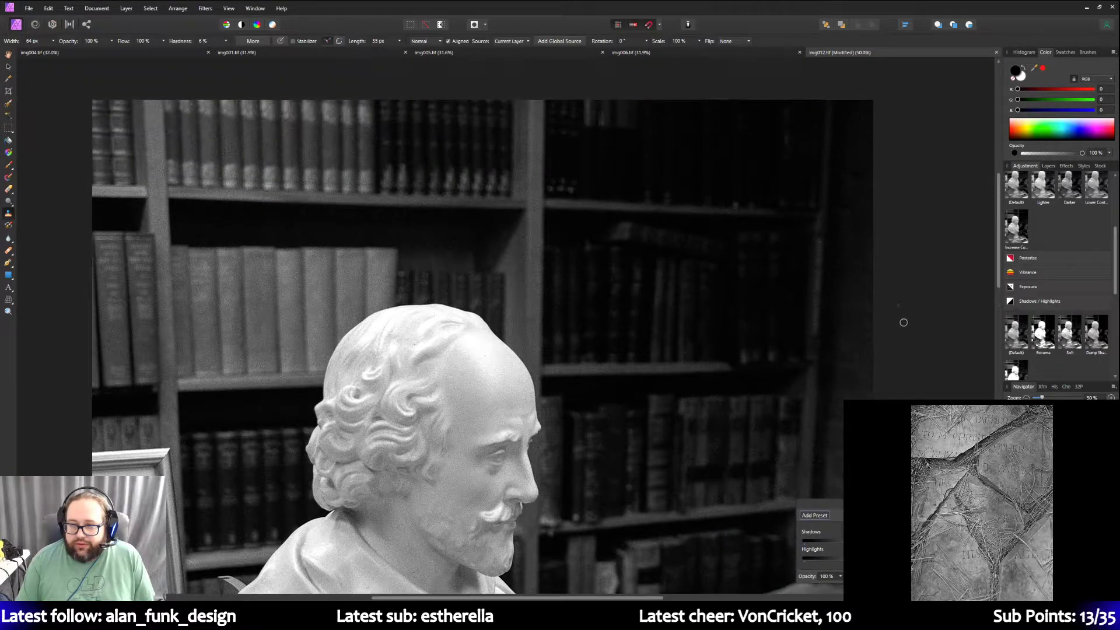
click(1047, 167)
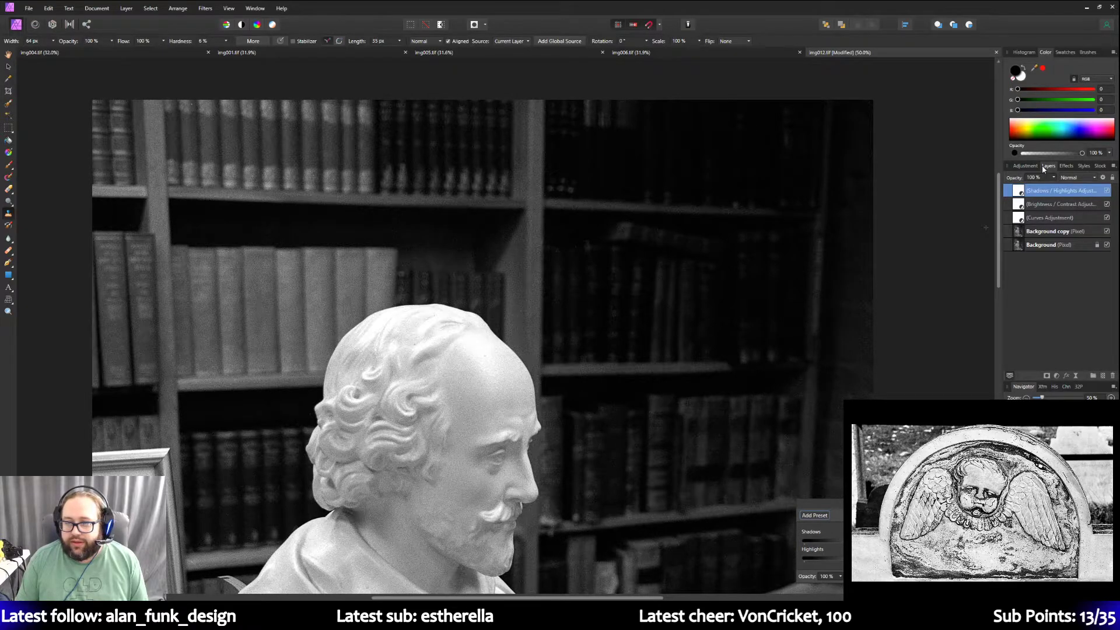
Hide the Shadows / Highlights adjustment layer and select the Brightness / Contrast adjustment.
click(1062, 205)
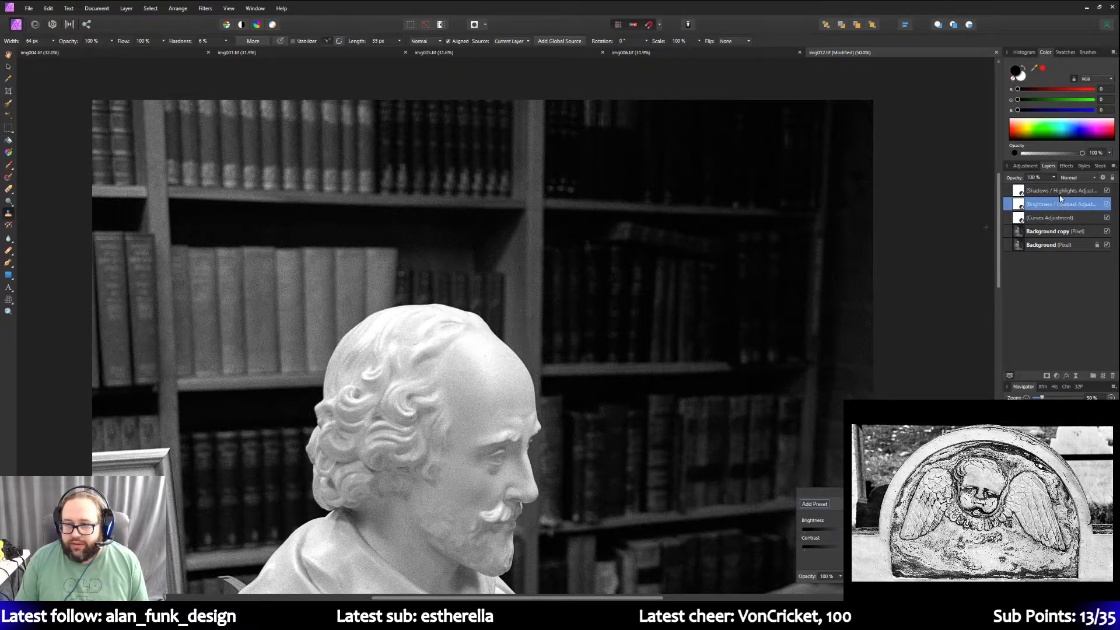
click(1104, 193)
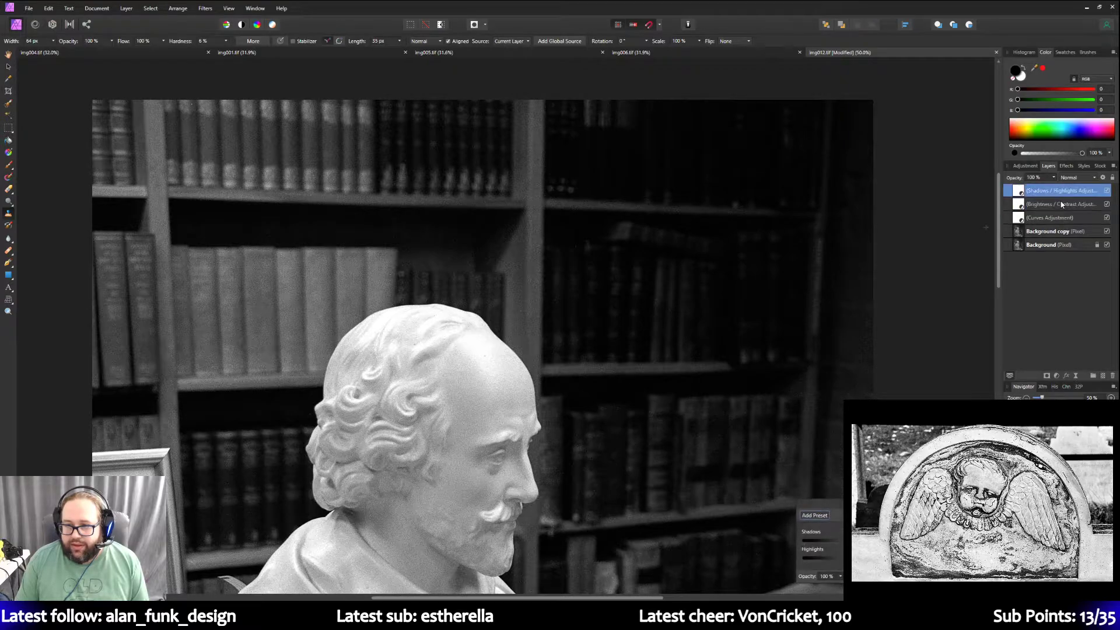
click(1107, 192)
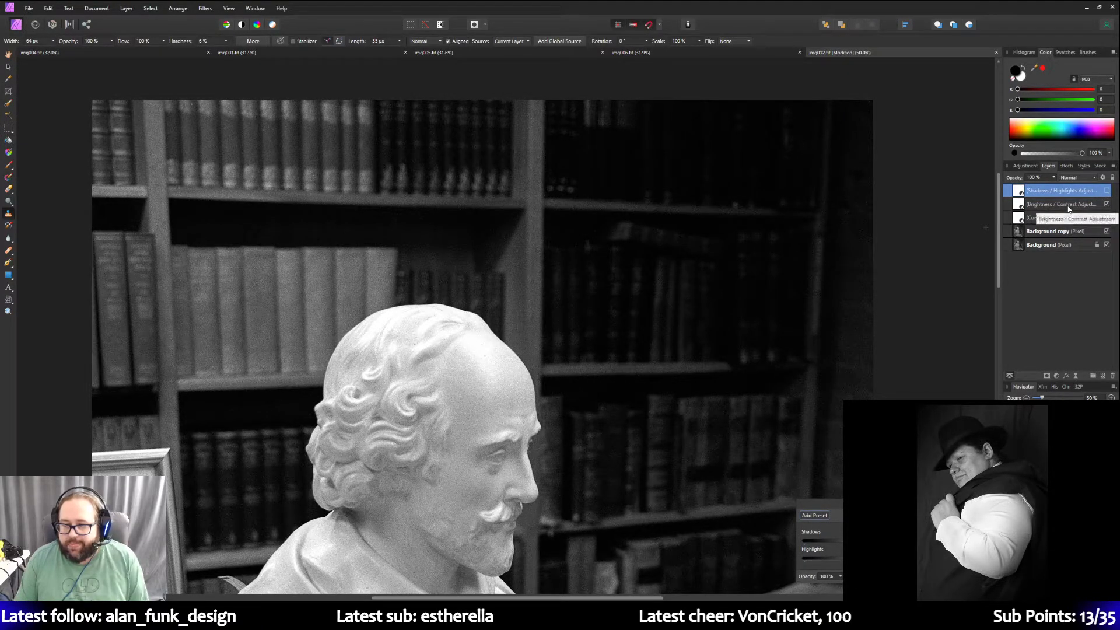
click(1069, 205)
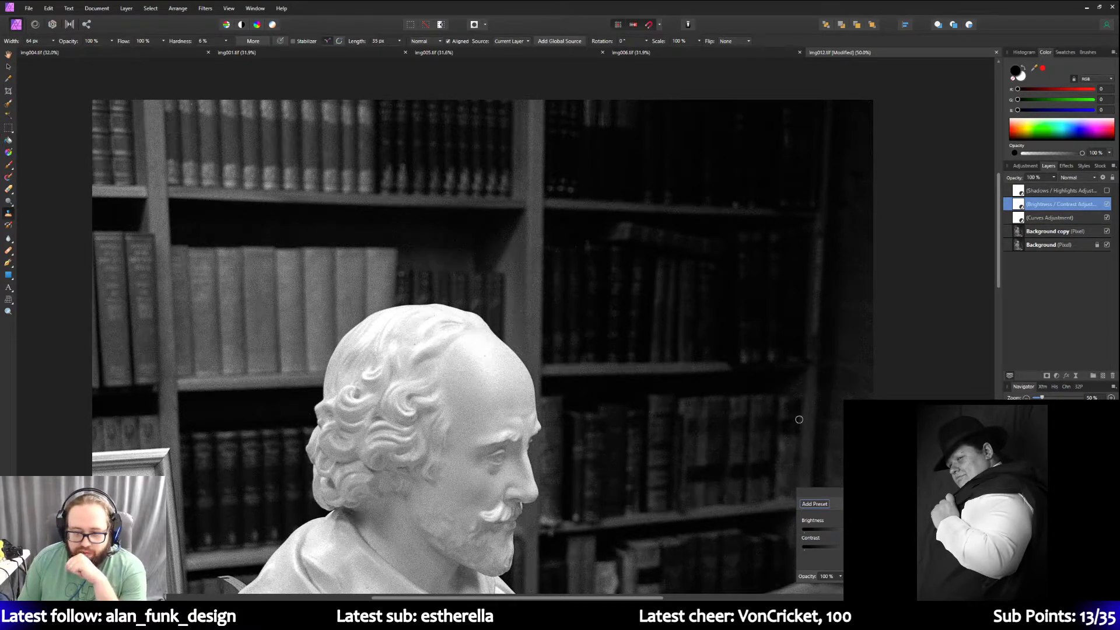
Zoom the view out to 25% and review the photo as a whole.
click(8, 311)
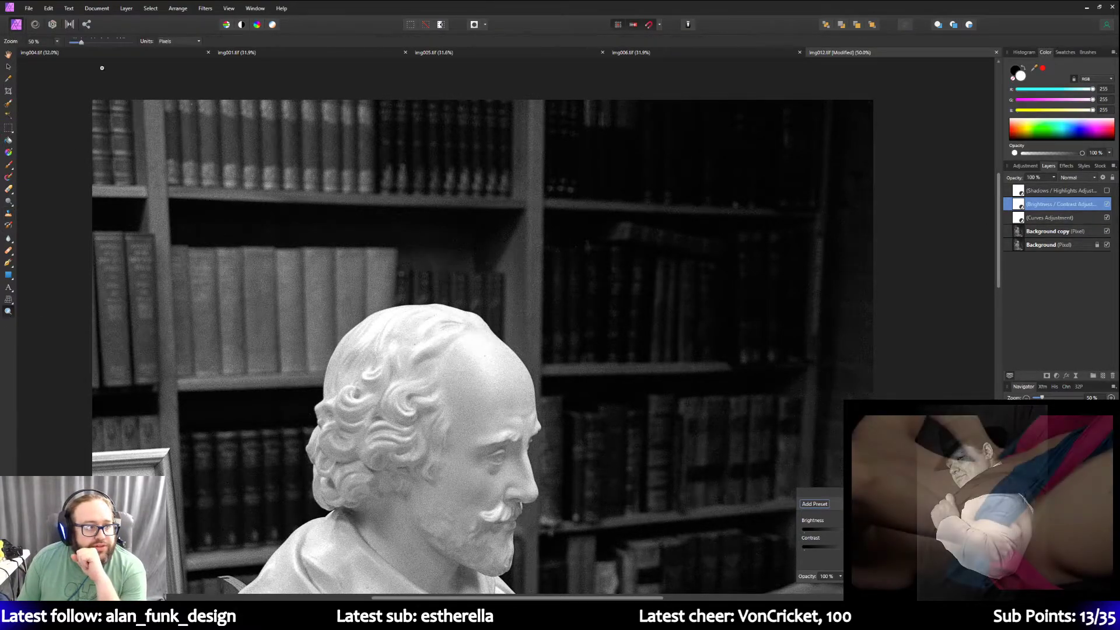
drag(80, 42, 75, 42)
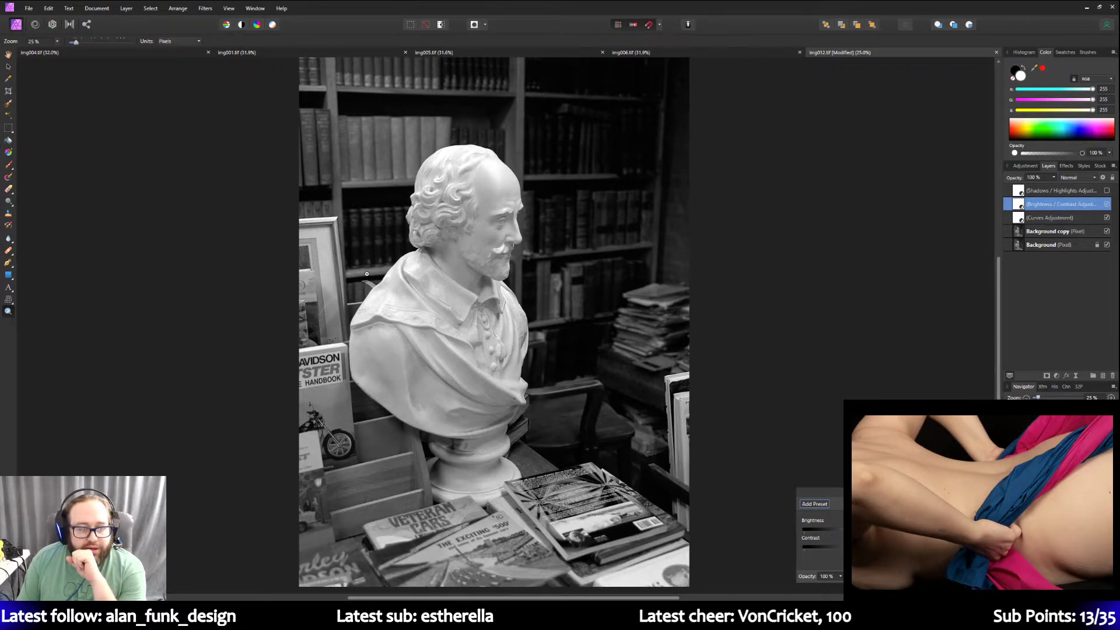
scroll(366, 273, down, 1)
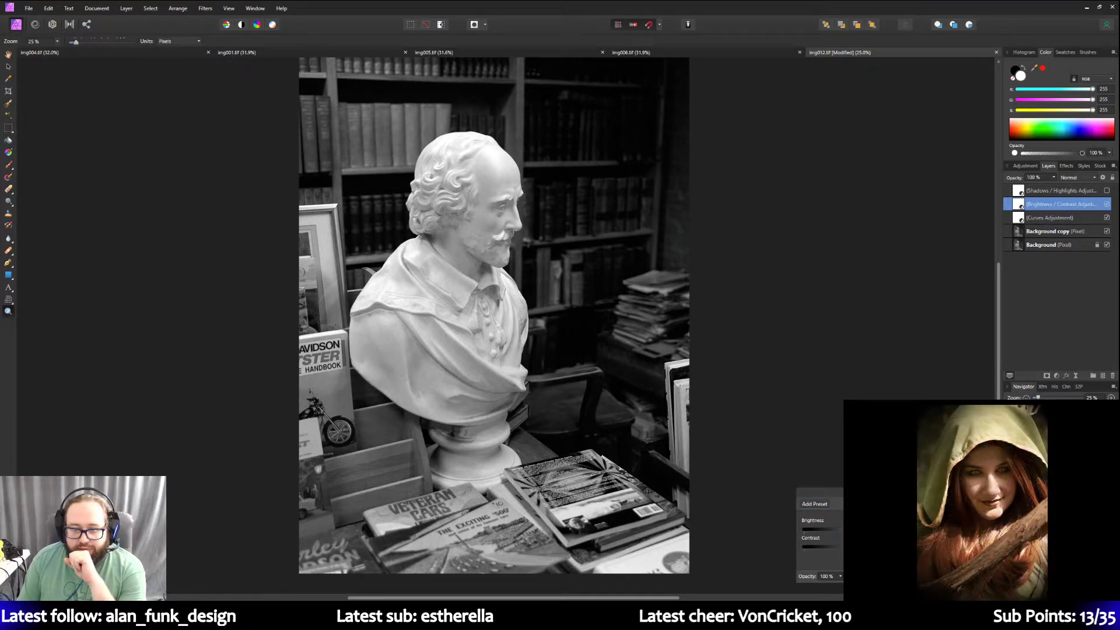
scroll(638, 357, up, 4)
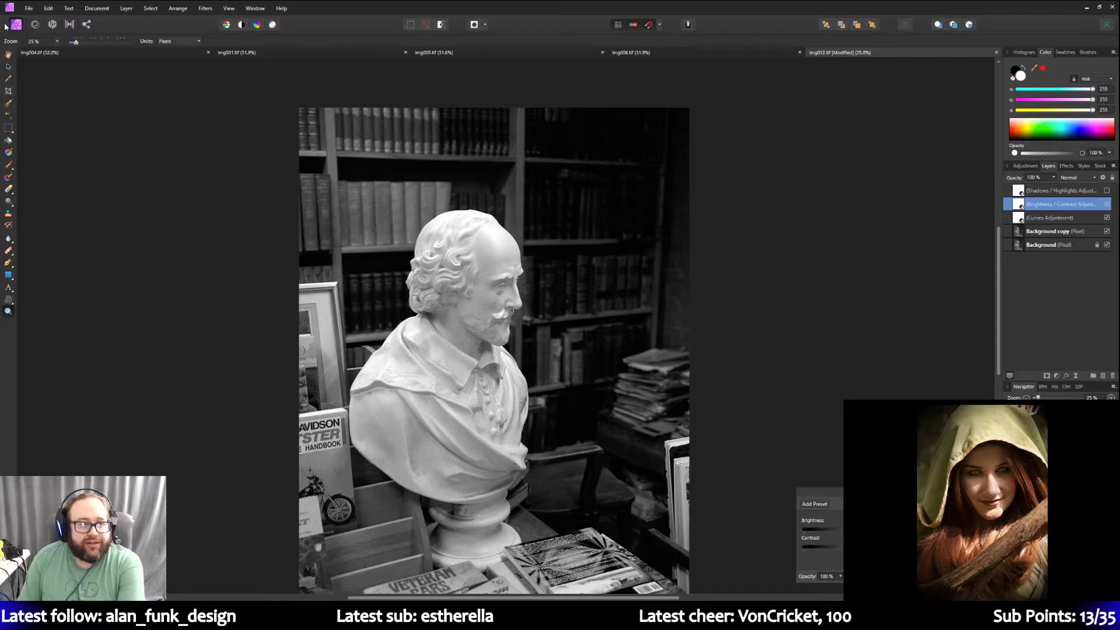
Save the document as an Affinity file named 012 in the Lyrical Ballads March 2021 folder.
click(29, 9)
click(55, 145)
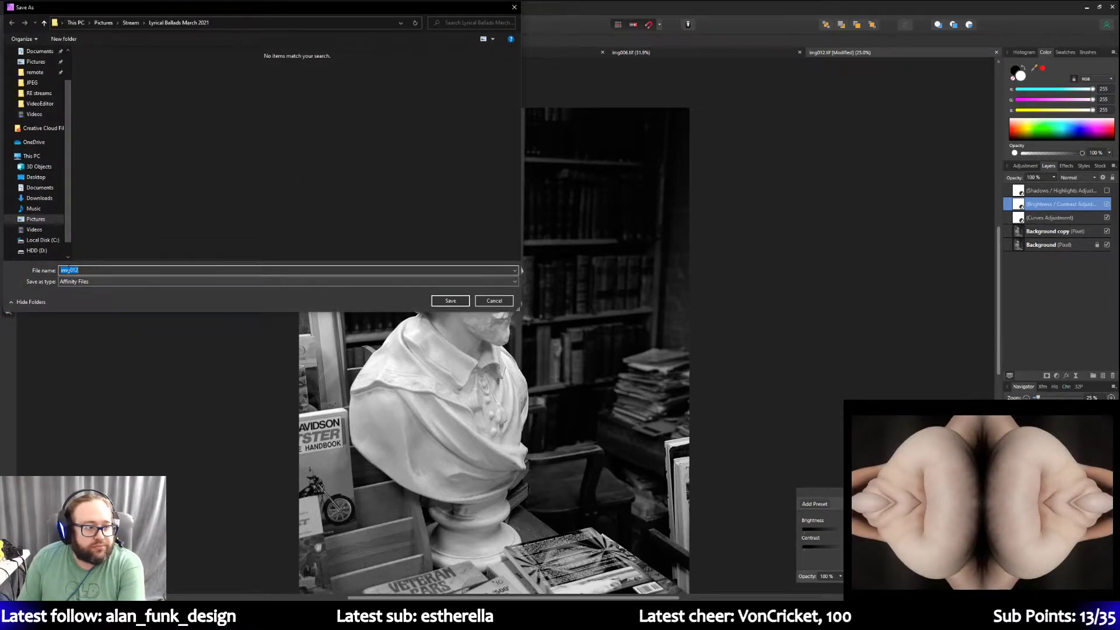
click(70, 270)
key(BackSpace)
key(BackSpace)
key(BackSpace)
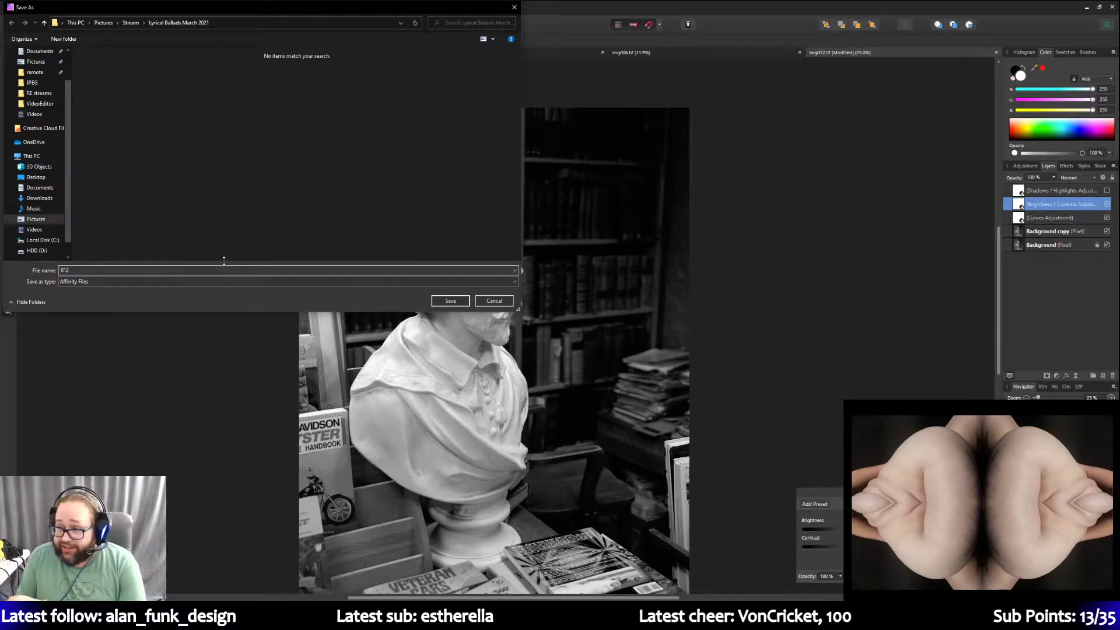
click(515, 283)
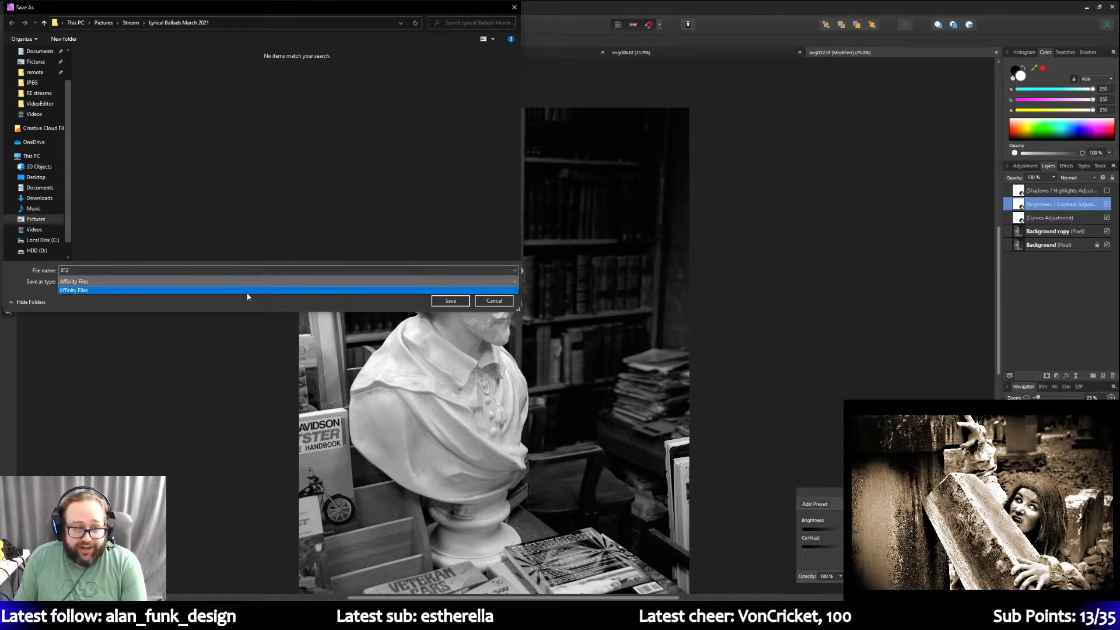
click(245, 270)
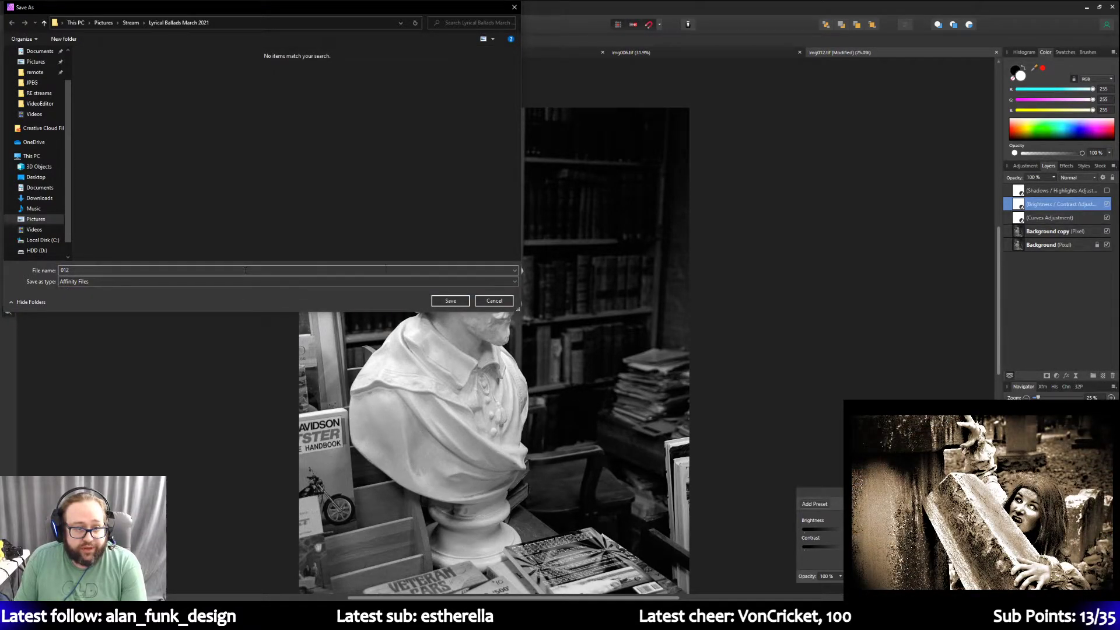
click(449, 301)
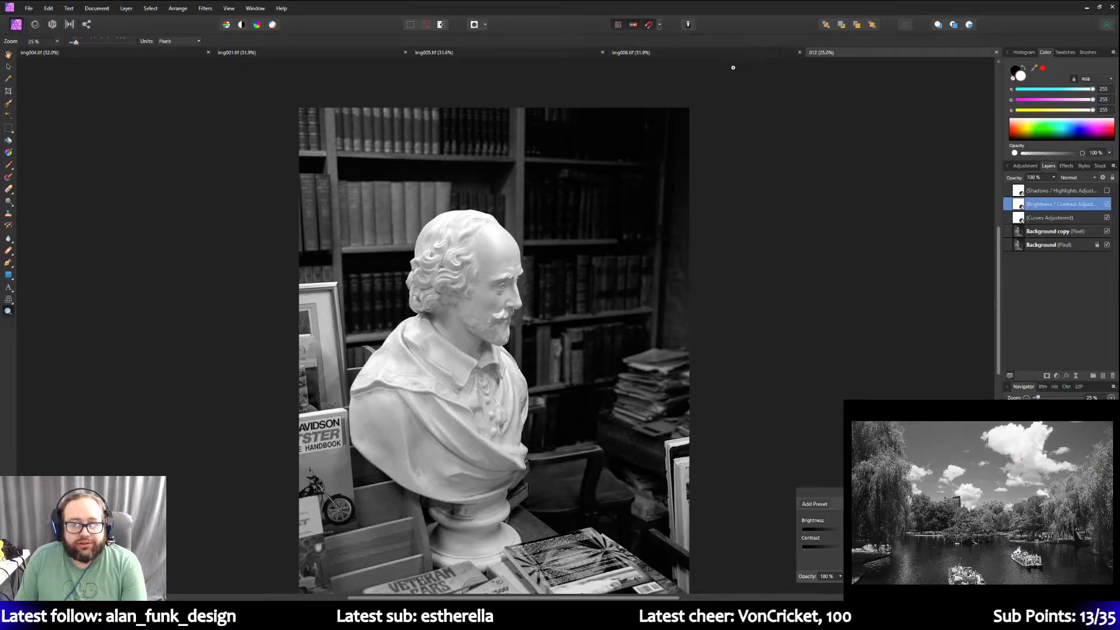
Look over the saved photo once more and switch to the img006.tif document.
scroll(788, 94, down, 2)
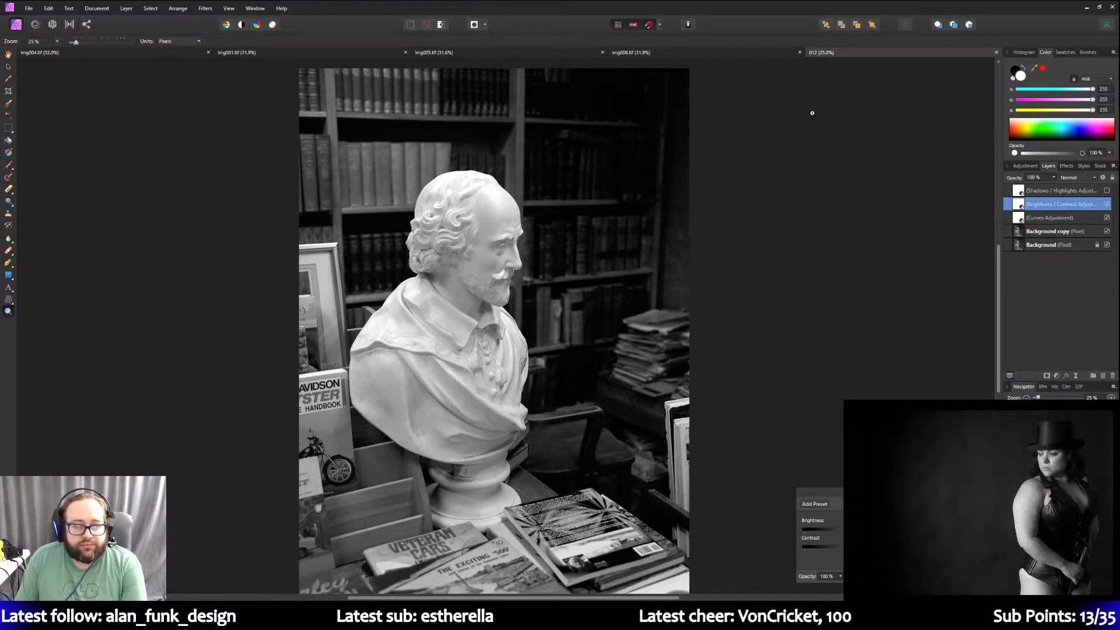
scroll(812, 112, down, 1)
scroll(799, 131, up, 3)
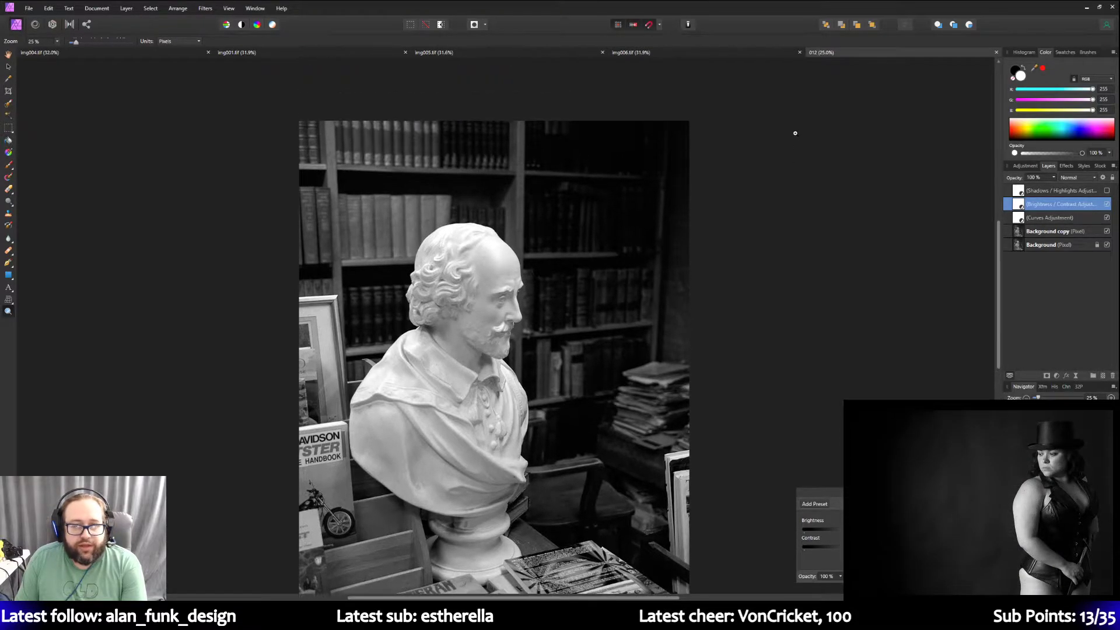
click(695, 53)
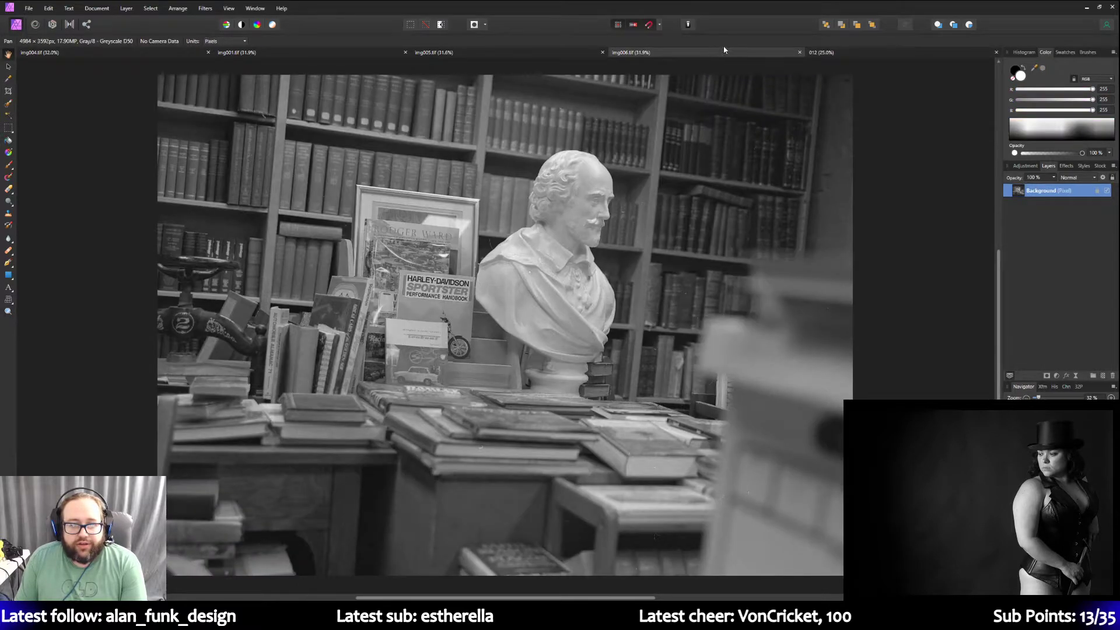
Switch to the img005.tif document and convert it to RGB/8 format with the Adobe RGB (1998) profile.
click(534, 52)
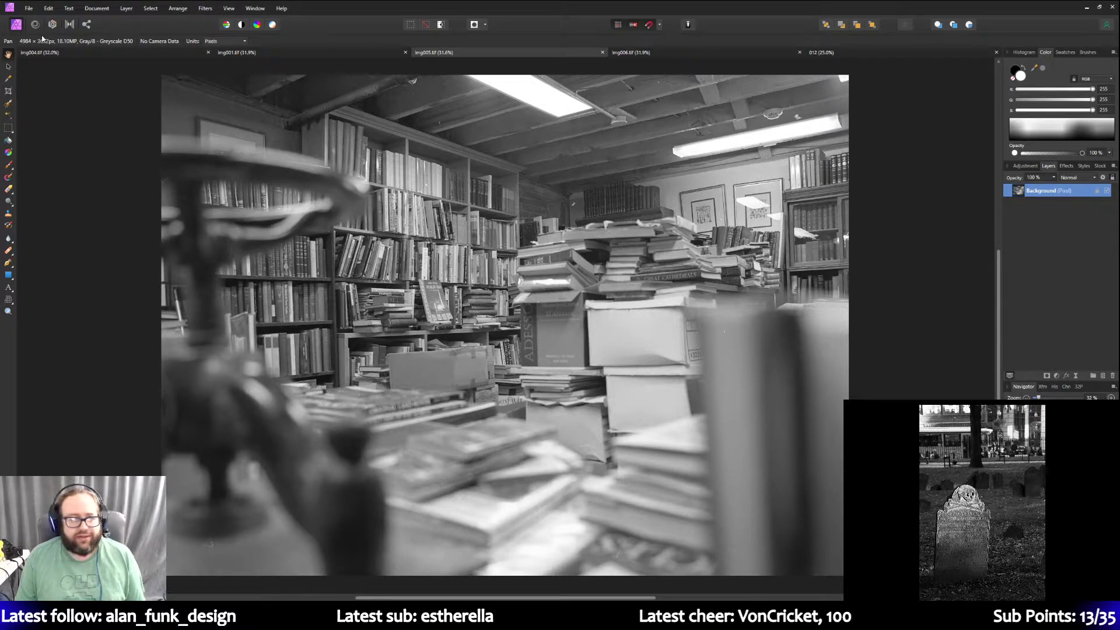
click(49, 8)
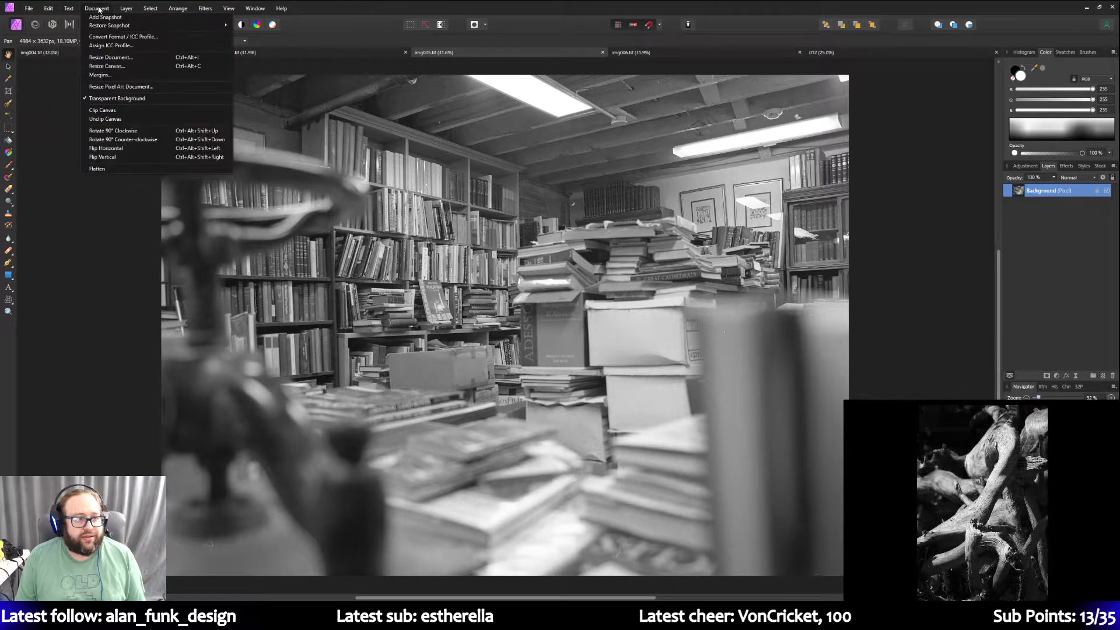
click(116, 36)
click(540, 241)
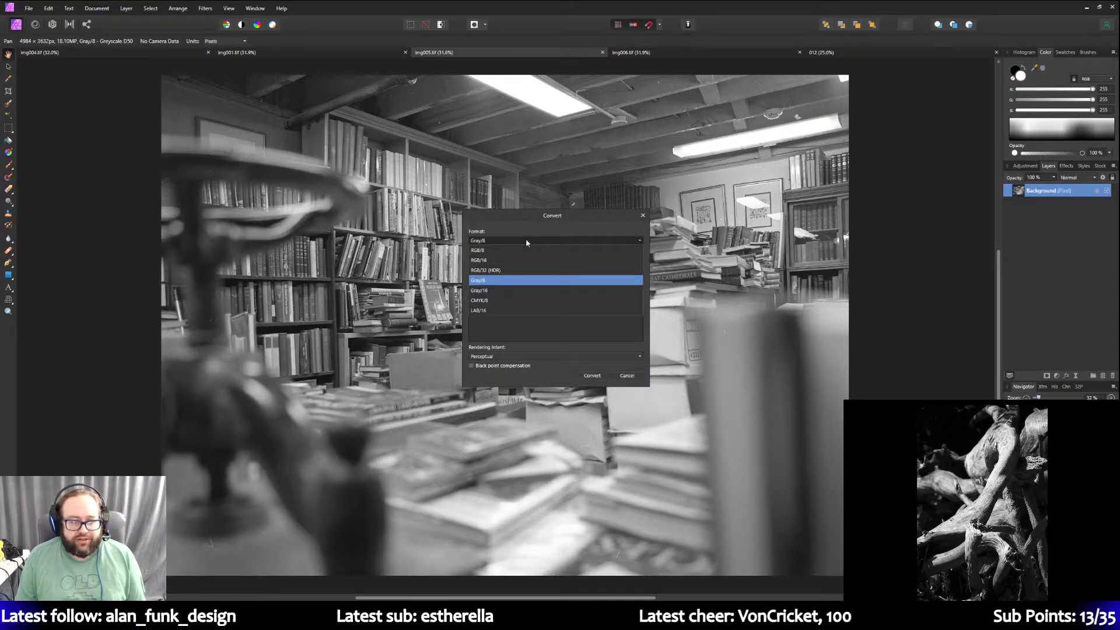
click(521, 251)
click(509, 295)
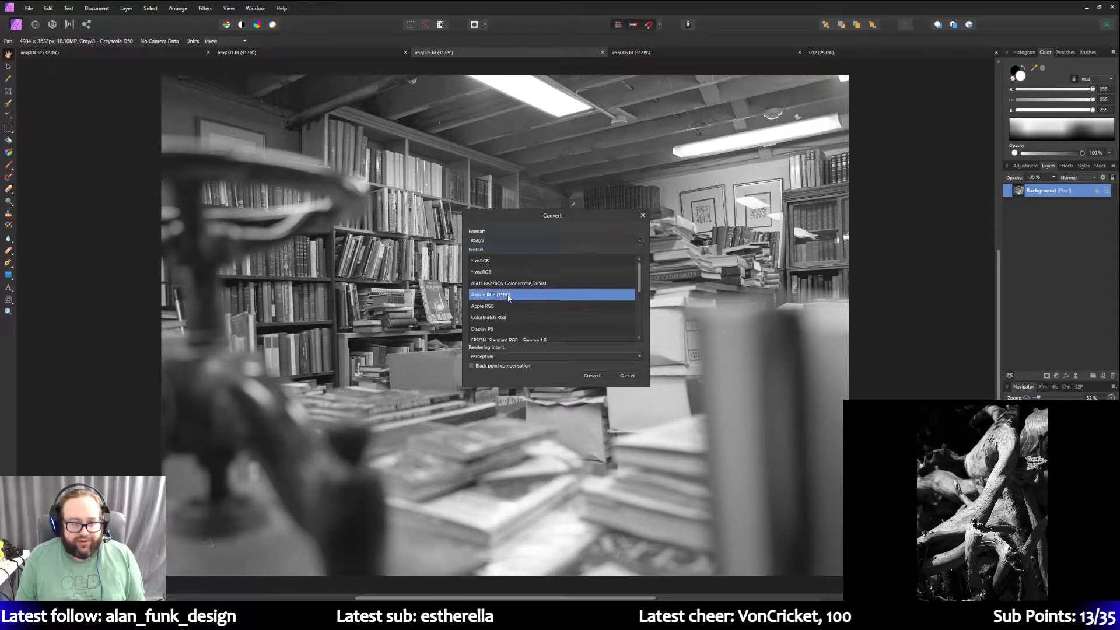
click(598, 378)
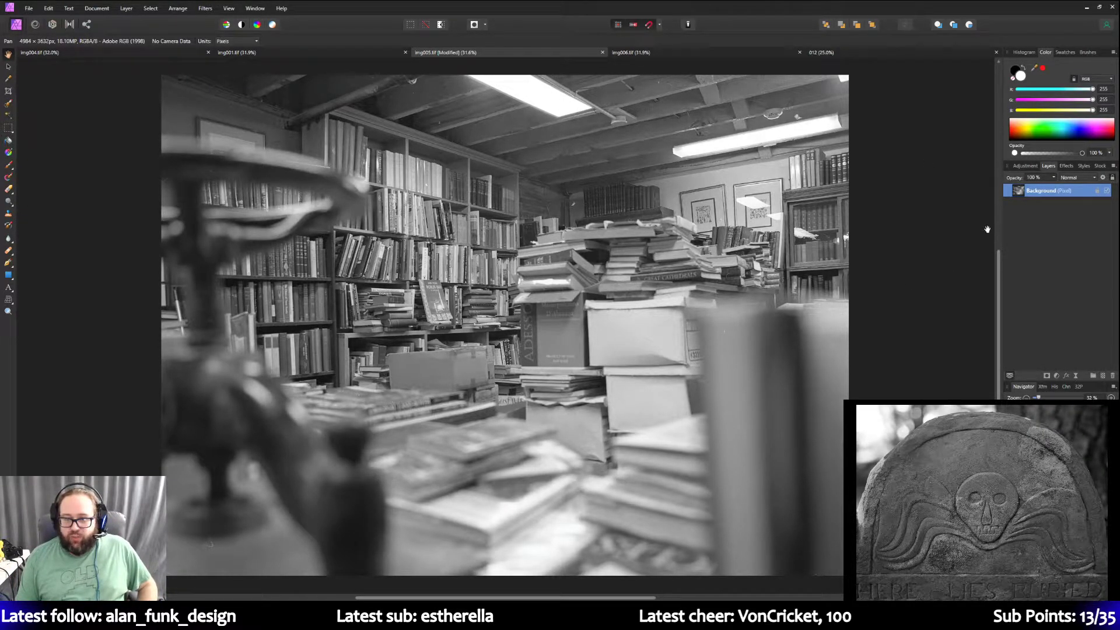
Duplicate the Background layer and rename the duplicate as Background copy.
right_click(1046, 196)
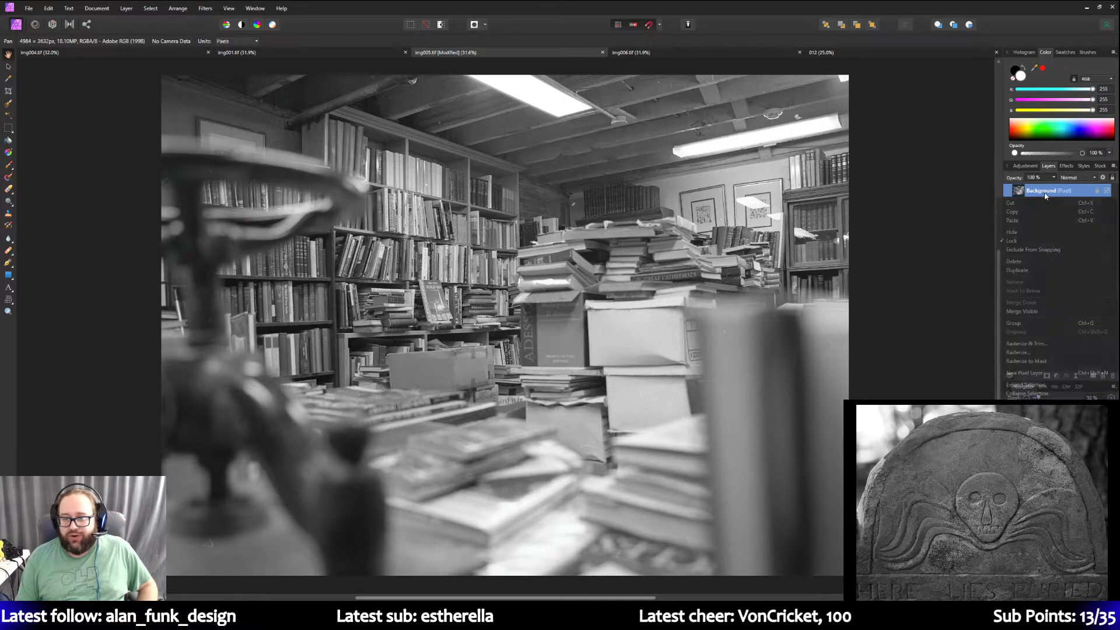
click(1021, 270)
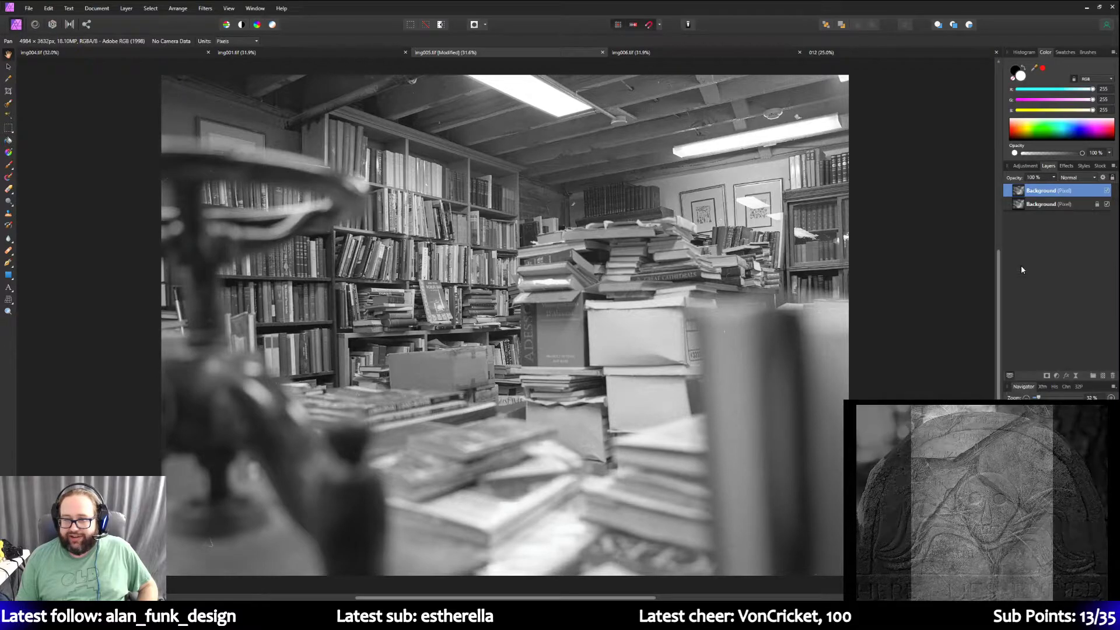
double_click(1053, 191)
text(copy)
key(Return)
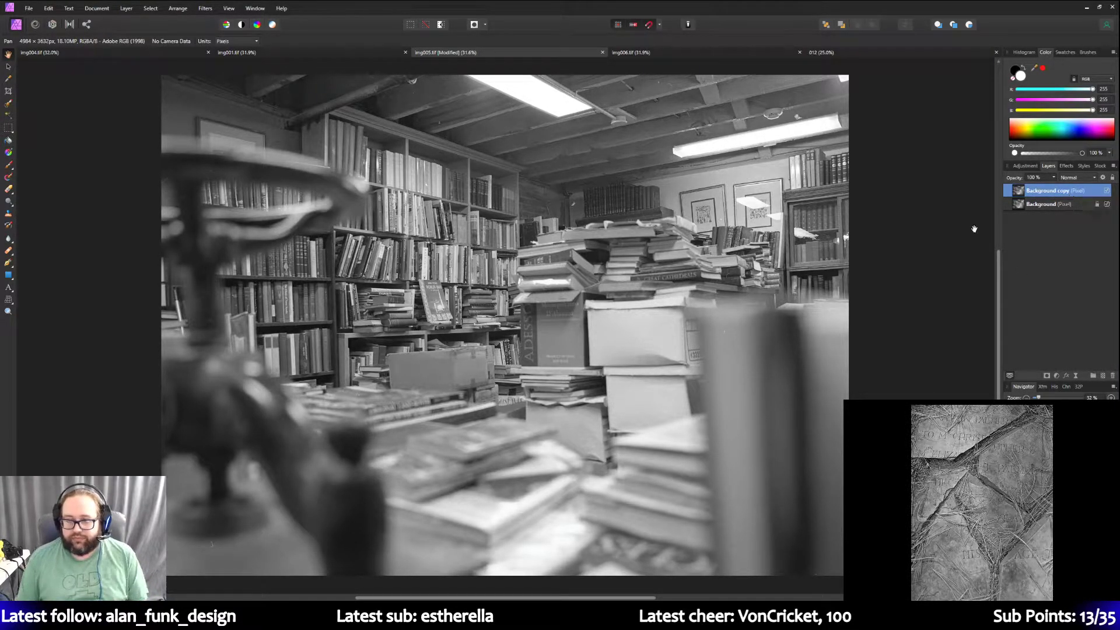
Add a default Curves adjustment and move its black point inward to an X value of about 0.109.
click(1026, 166)
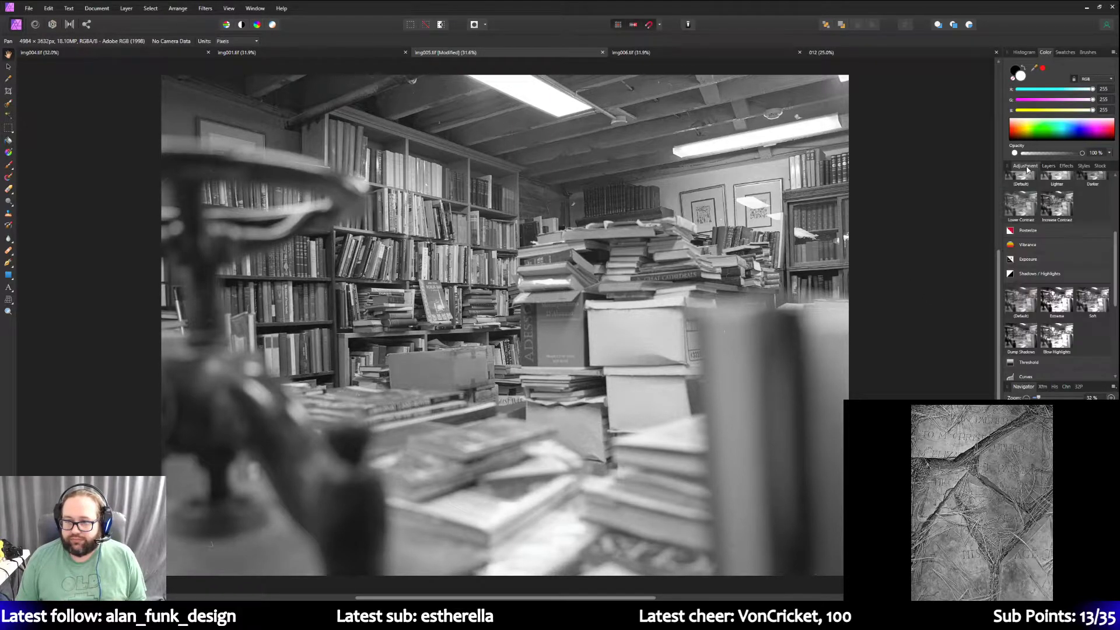
scroll(1051, 277, down, 4)
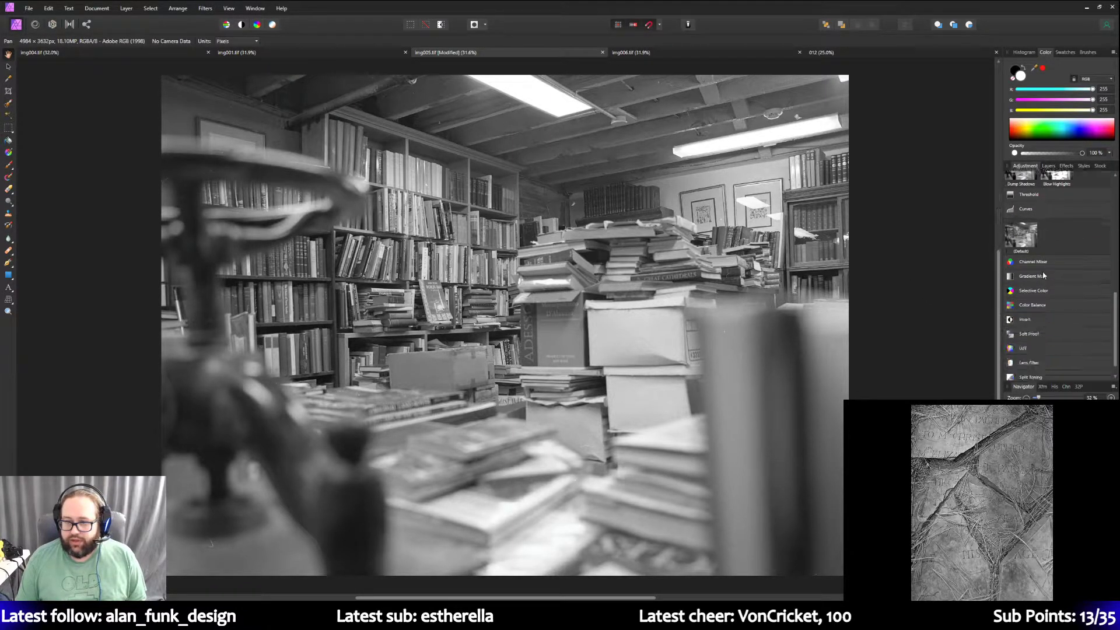
click(1029, 244)
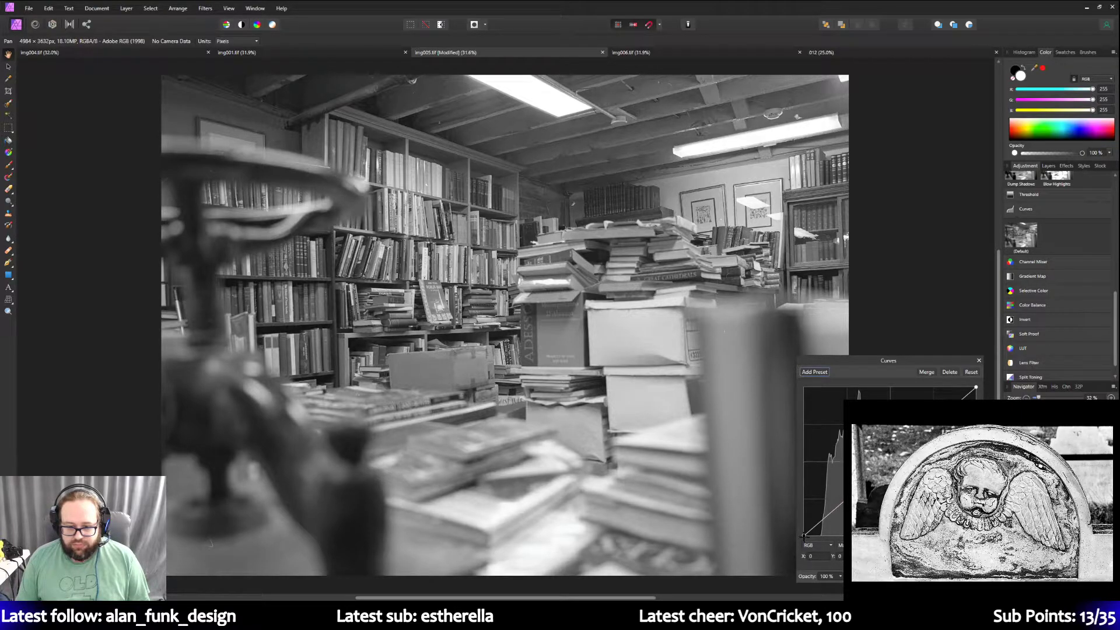
drag(804, 535, 819, 537)
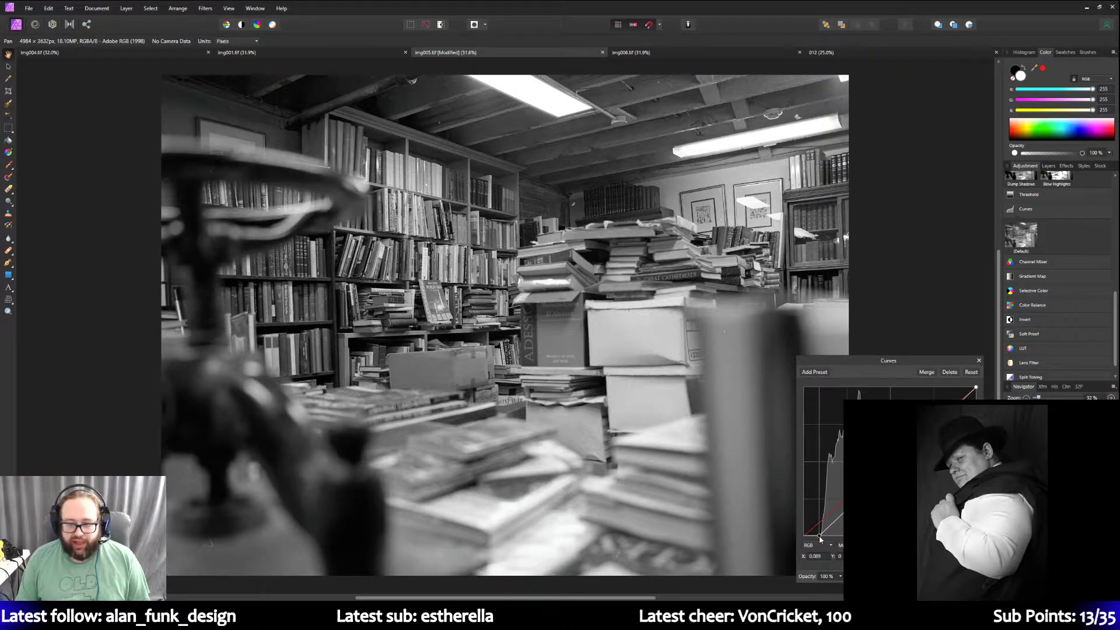
drag(820, 537, 821, 536)
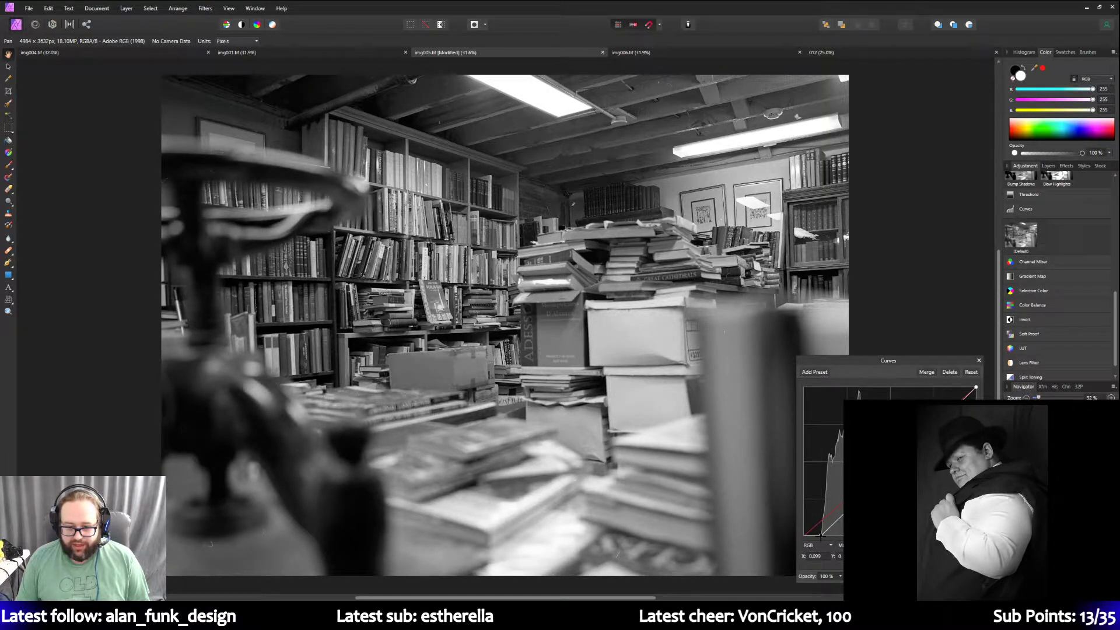
drag(822, 537, 823, 538)
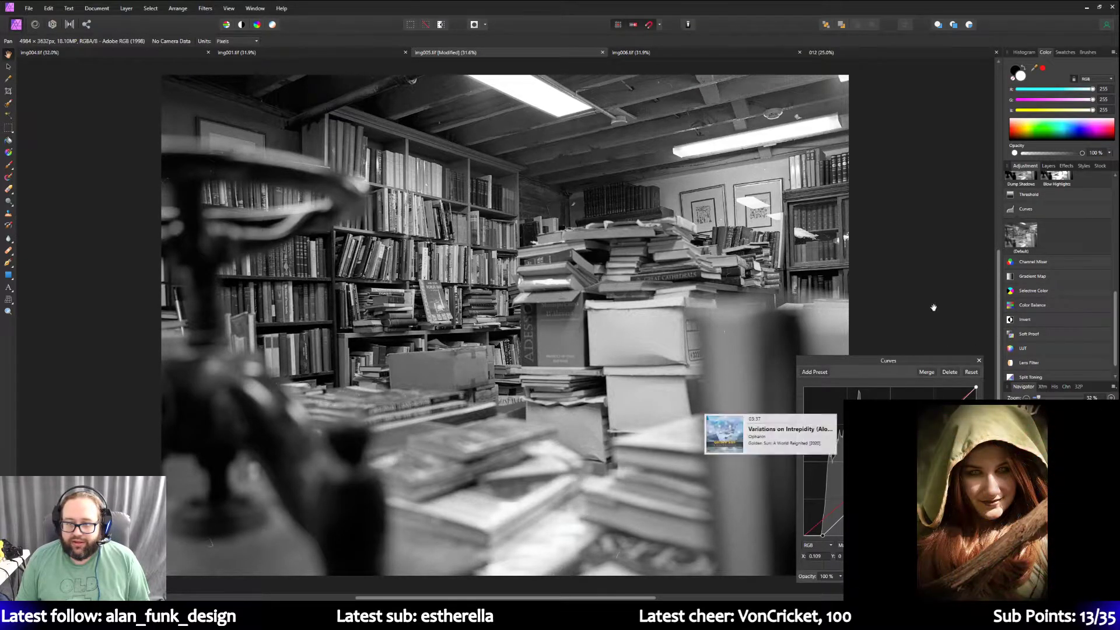
Add a default Brightness / Contrast adjustment and strengthen the photo's contrast.
scroll(1042, 277, up, 1)
scroll(1043, 277, up, 1)
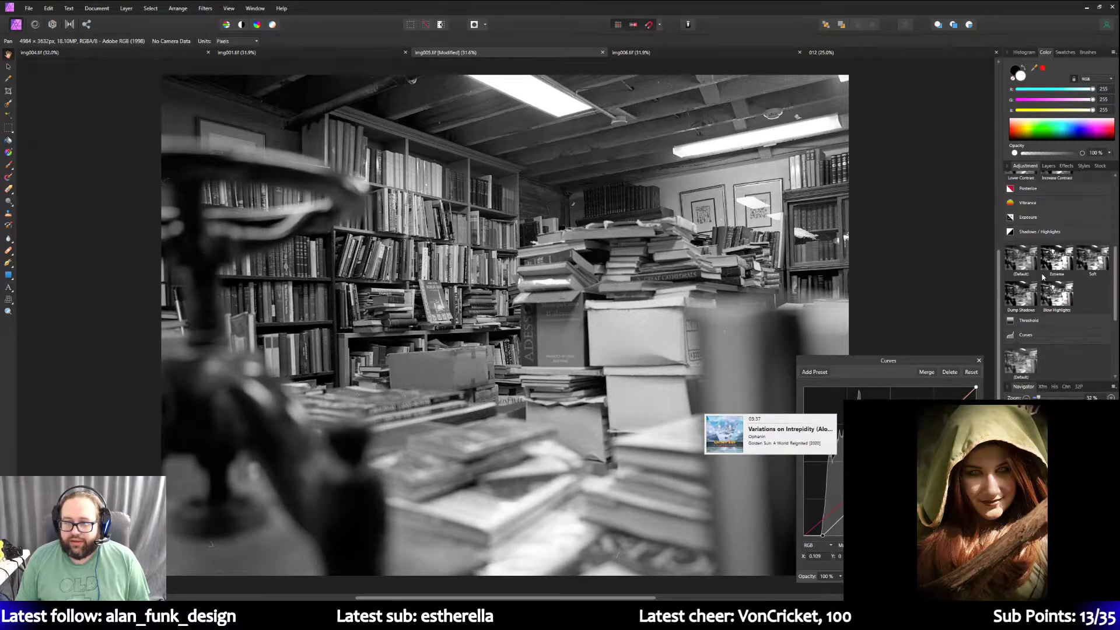
scroll(1042, 277, up, 3)
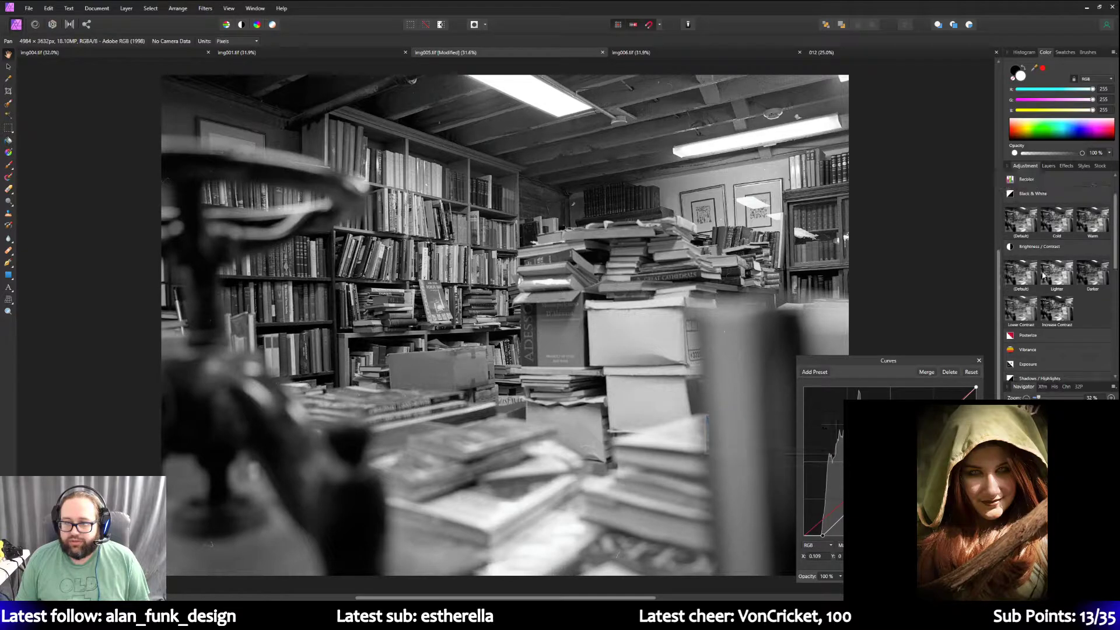
click(1029, 266)
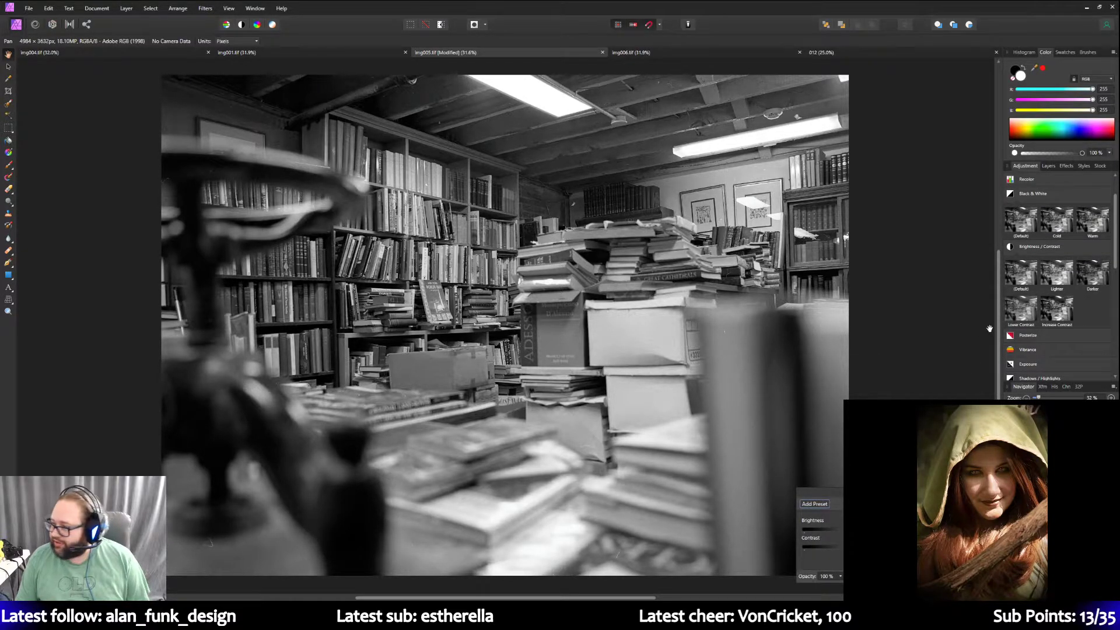
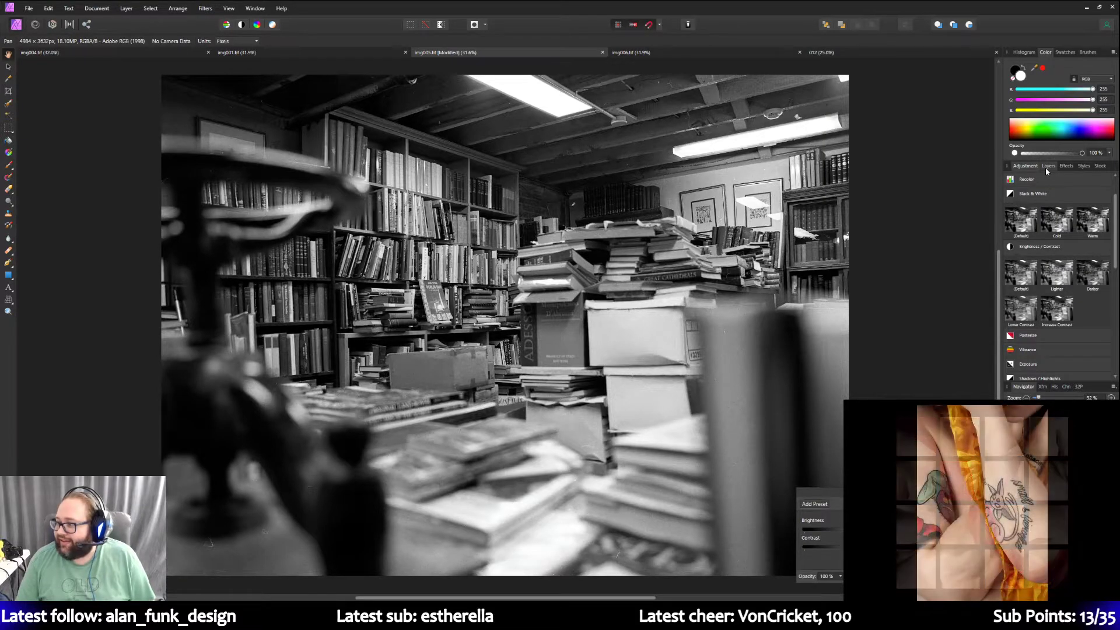
Add a default Shadows / Highlights adjustment, darken its shadows and fine-tune its highlights.
scroll(1035, 239, up, 1)
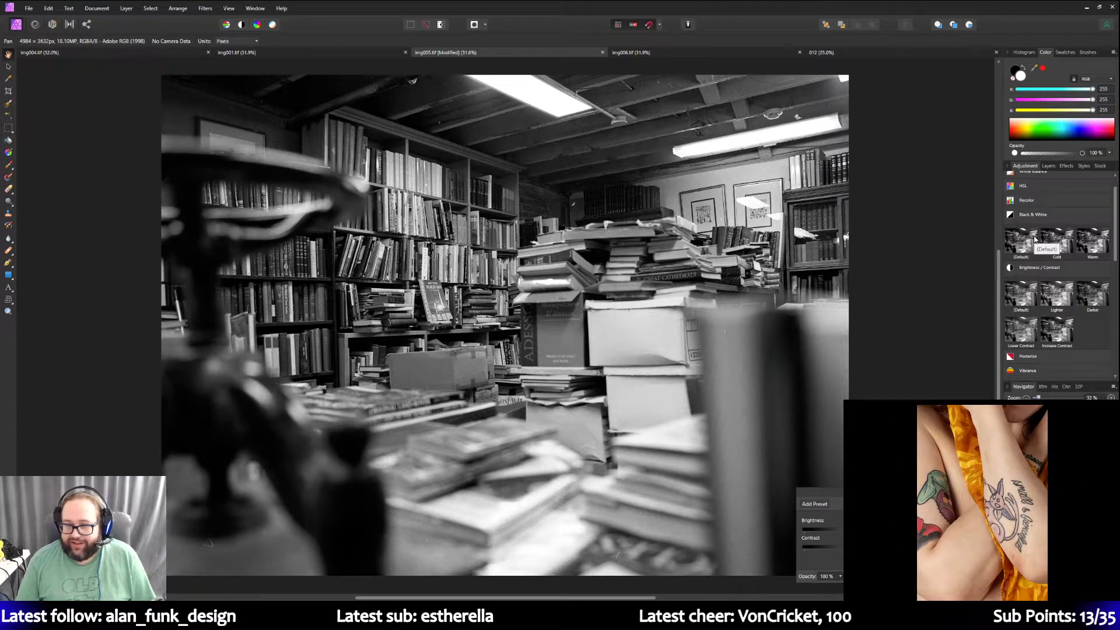
scroll(1067, 340, up, 1)
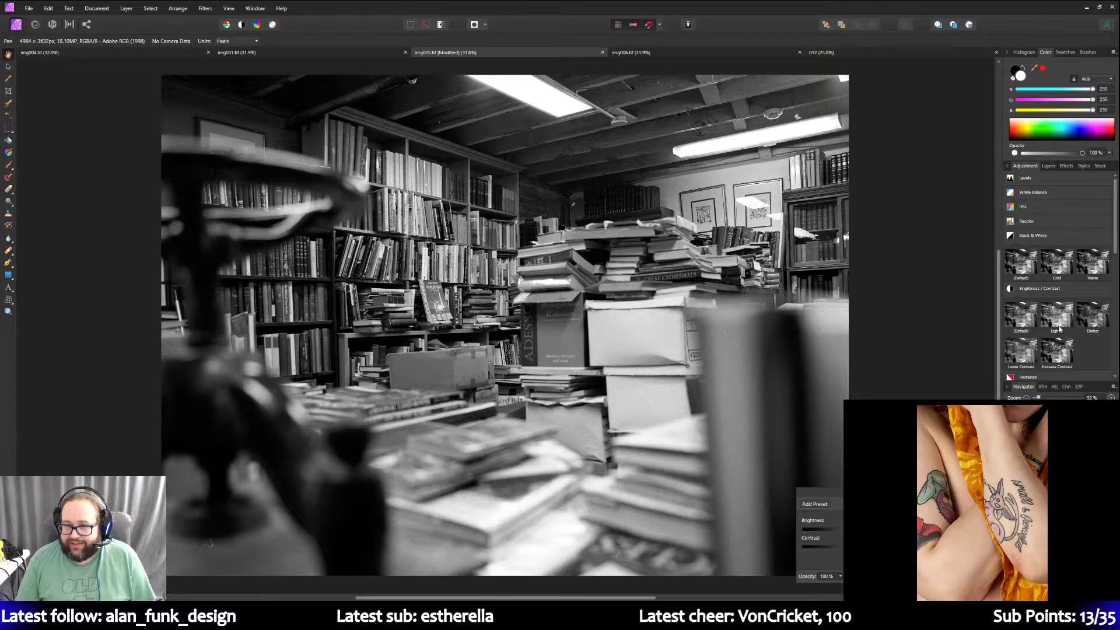
scroll(943, 259, down, 2)
scroll(1079, 274, down, 7)
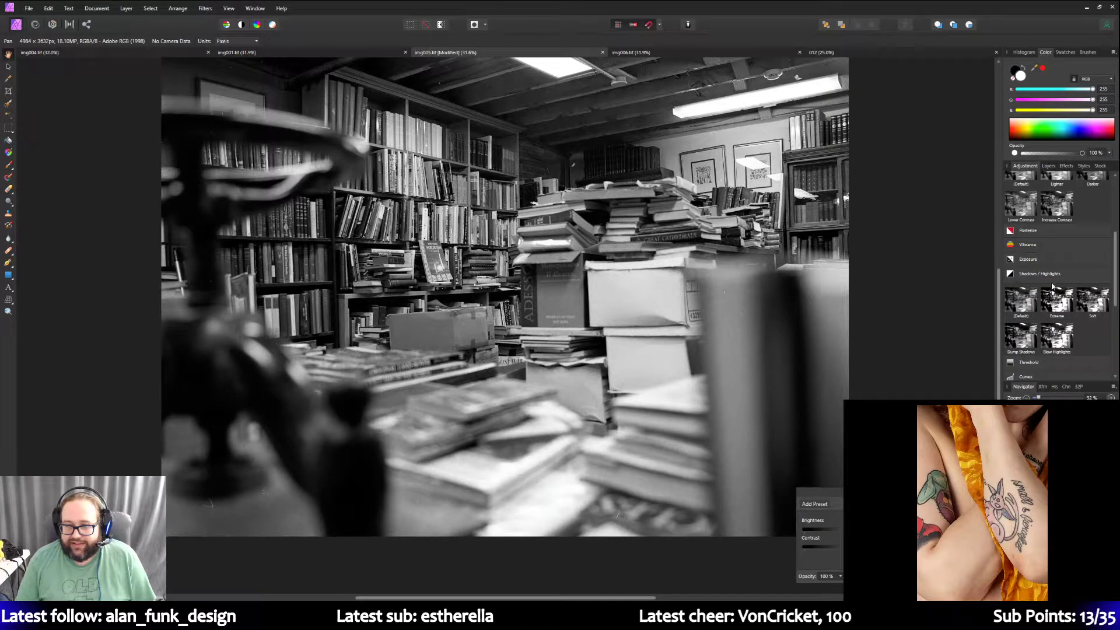
click(1021, 306)
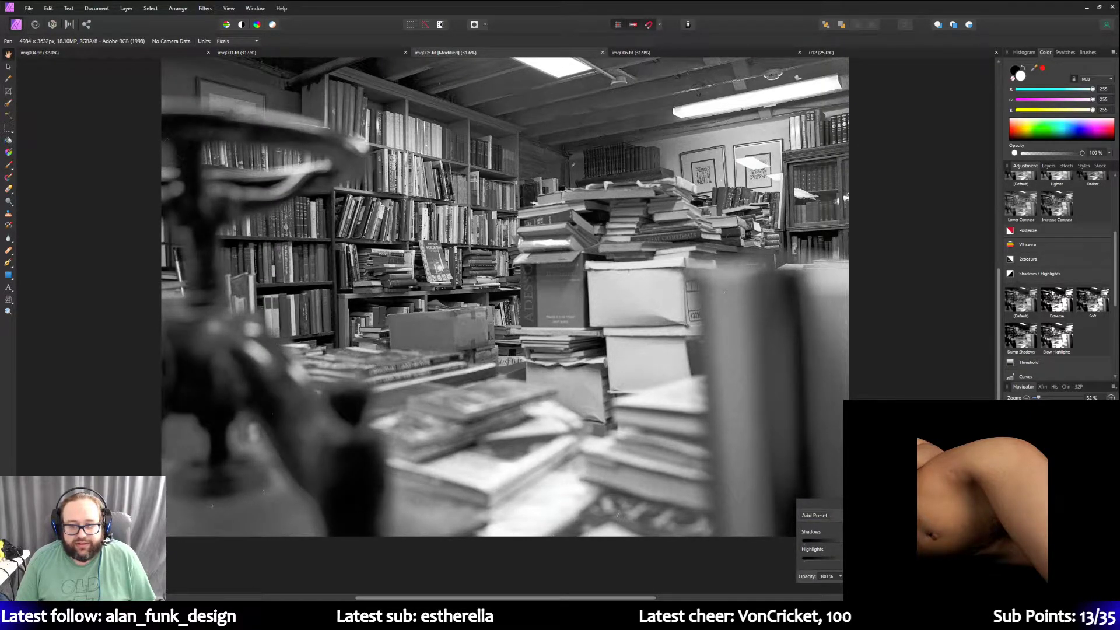
drag(881, 541, 840, 540)
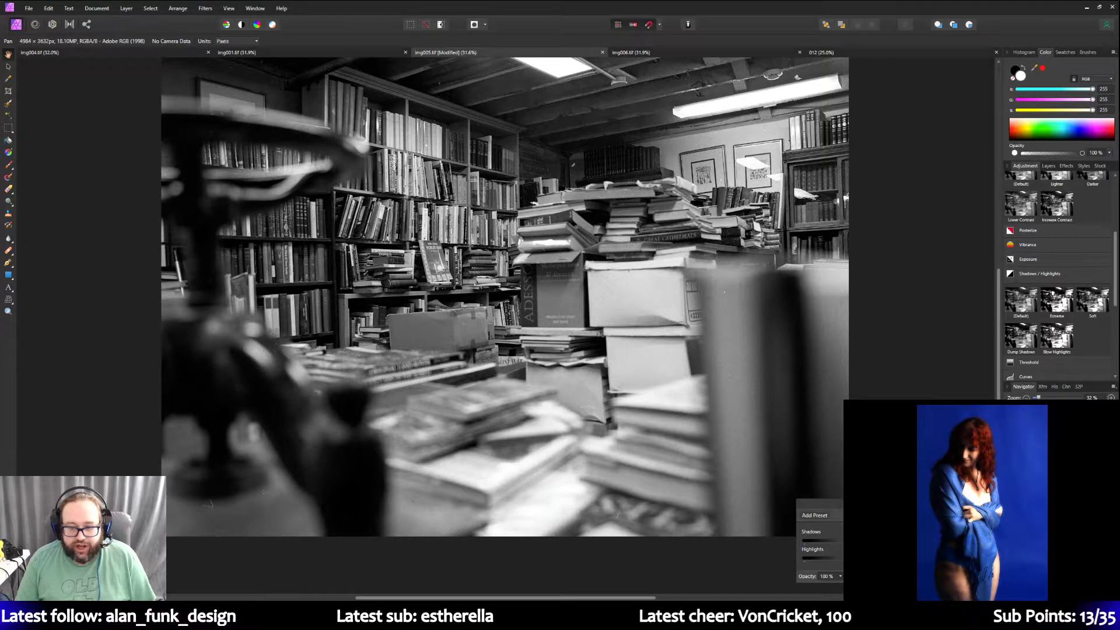
mouse_move(881, 557)
mouse_down()
mouse_move(922, 558)
mouse_move(880, 558)
mouse_up()
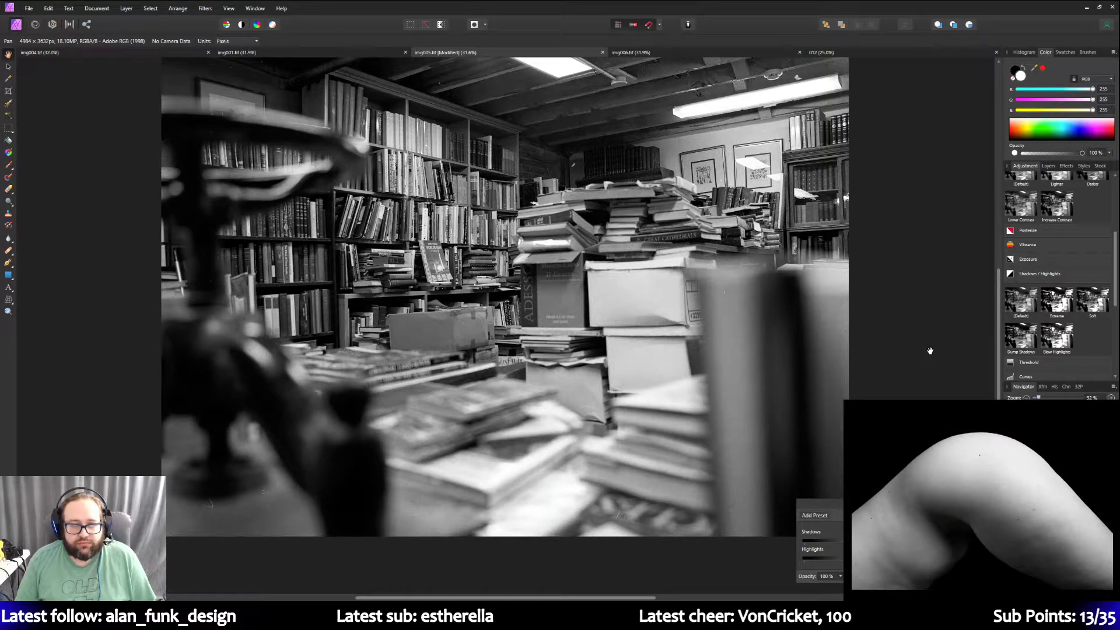
Review the toned photo and the other available adjustments, and close the Shadows / Highlights settings.
scroll(934, 255, up, 2)
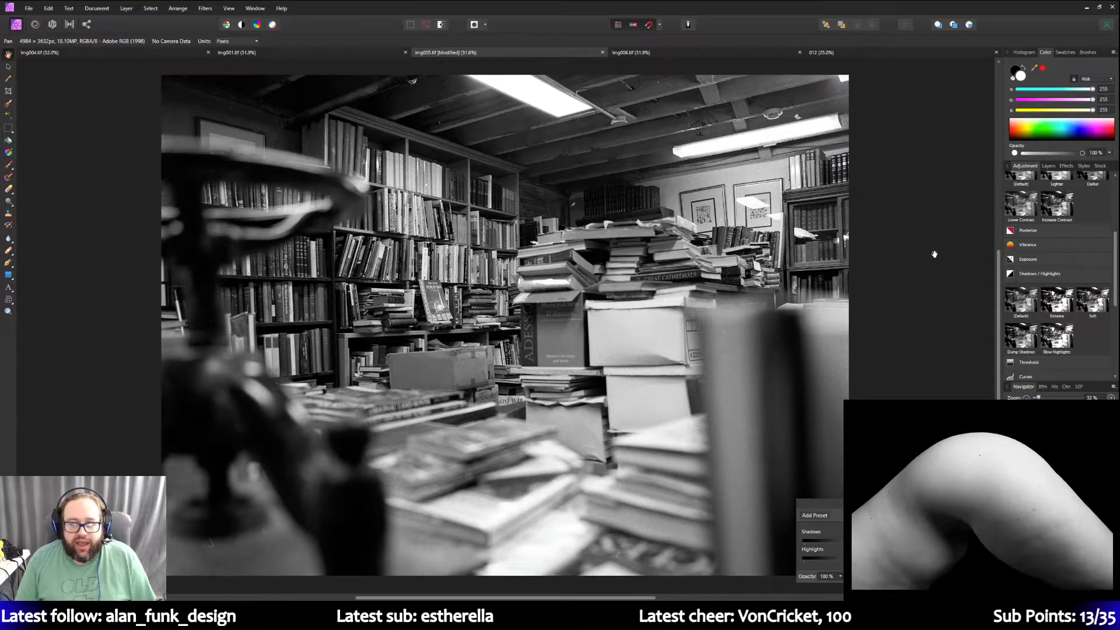
scroll(935, 254, down, 1)
scroll(935, 254, up, 1)
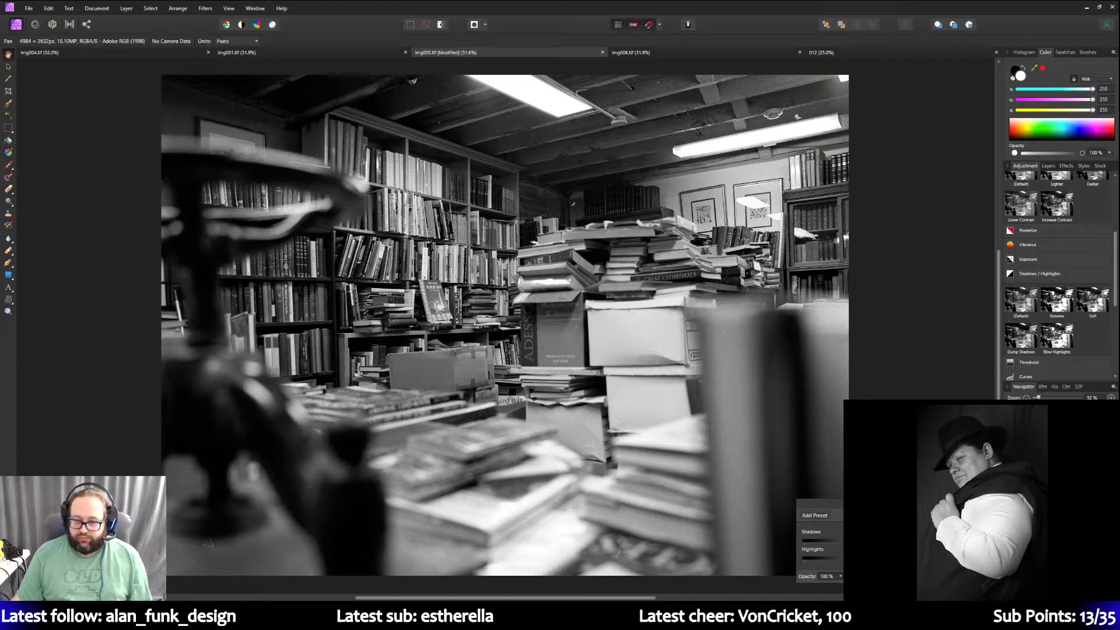
scroll(1039, 297, down, 1)
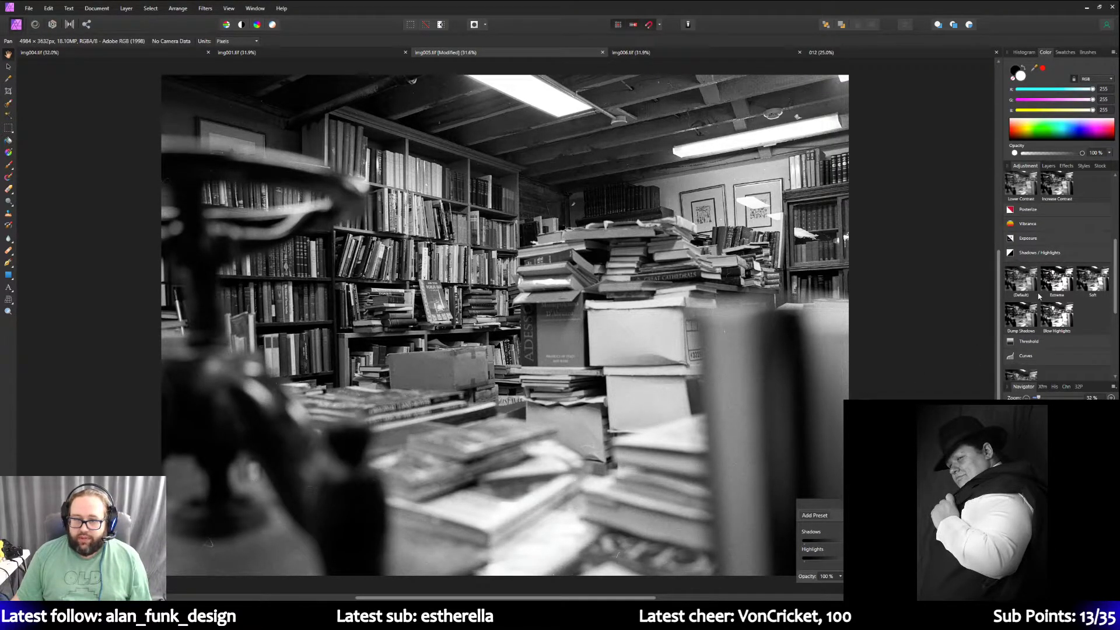
scroll(1040, 295, down, 1)
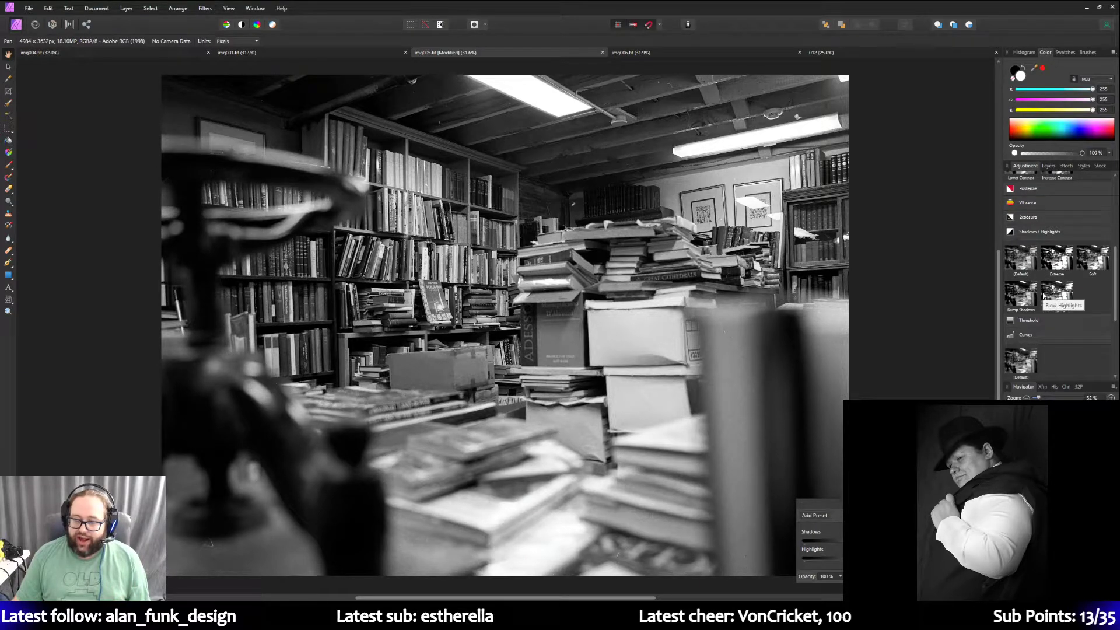
scroll(1043, 294, up, 5)
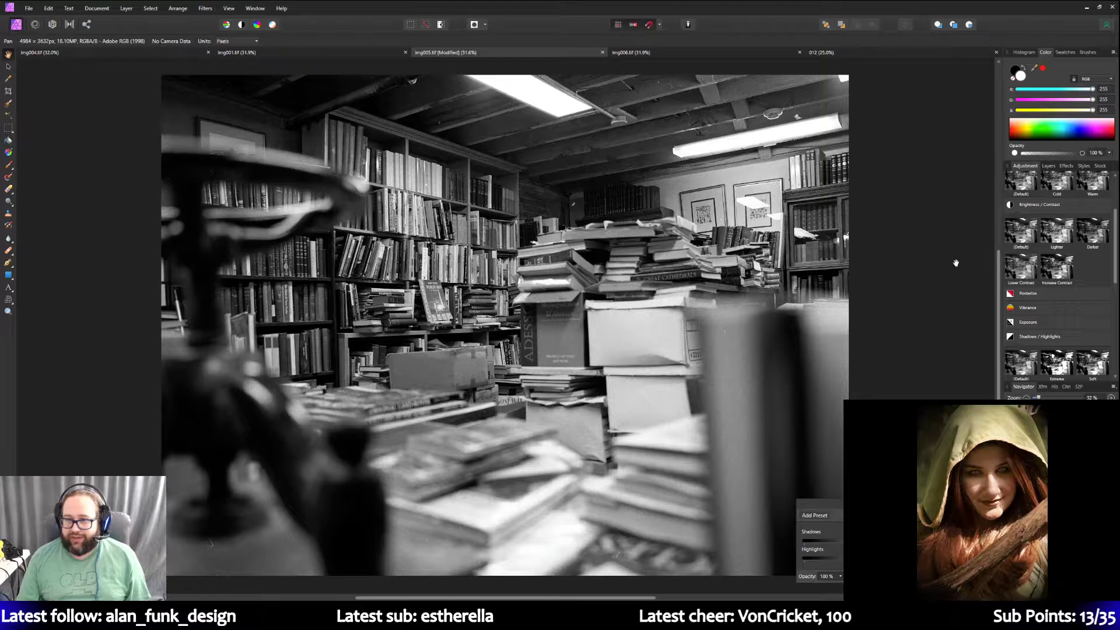
scroll(955, 263, up, 1)
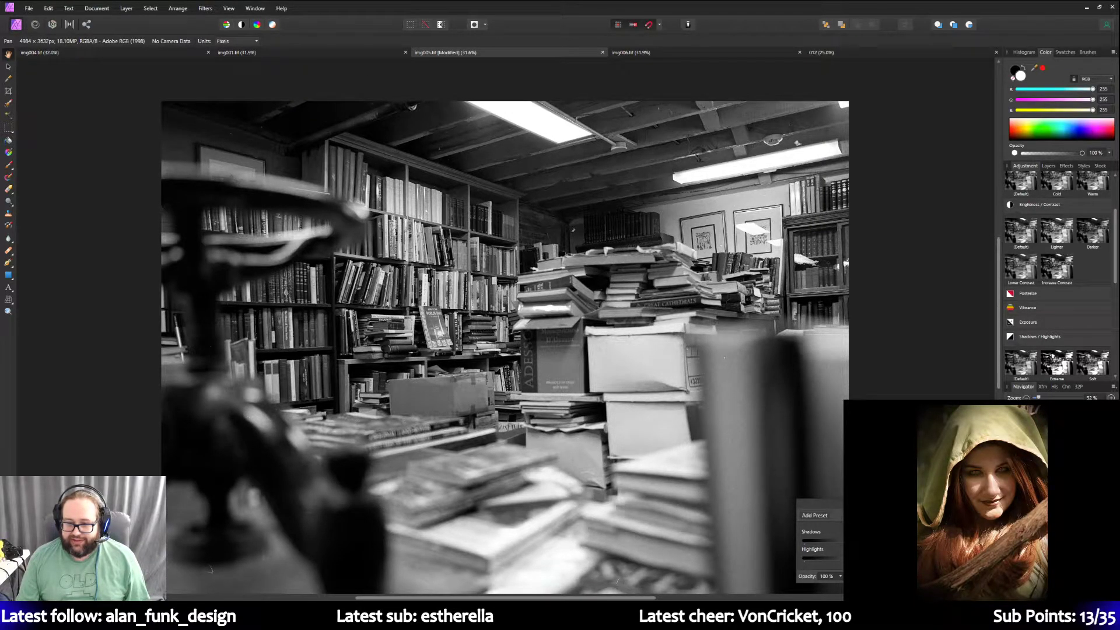
key(Escape)
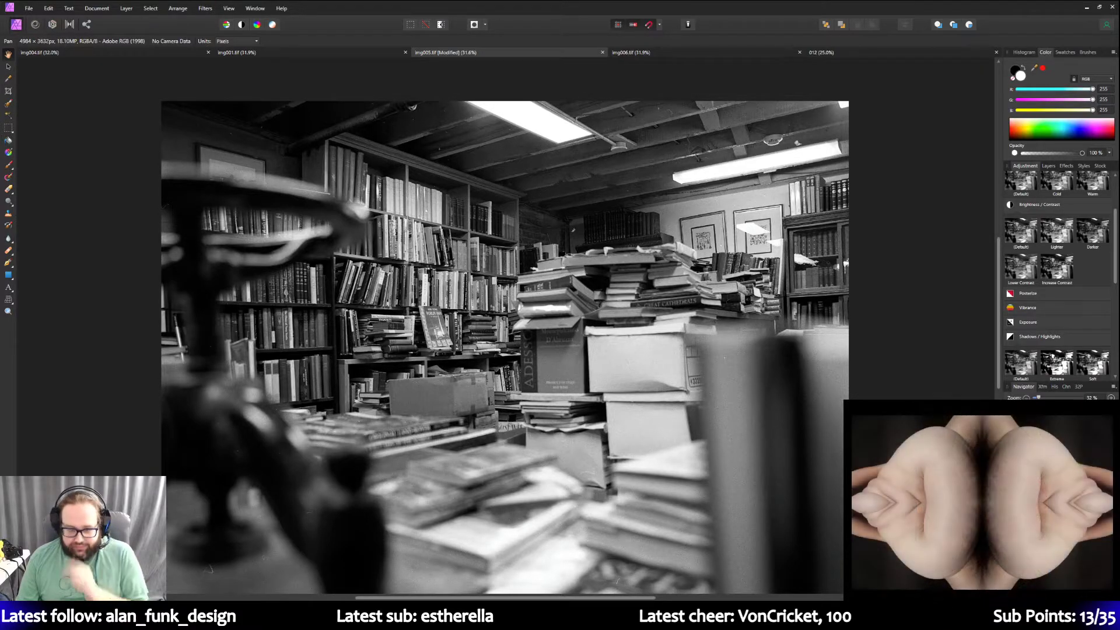
scroll(485, 206, down, 1)
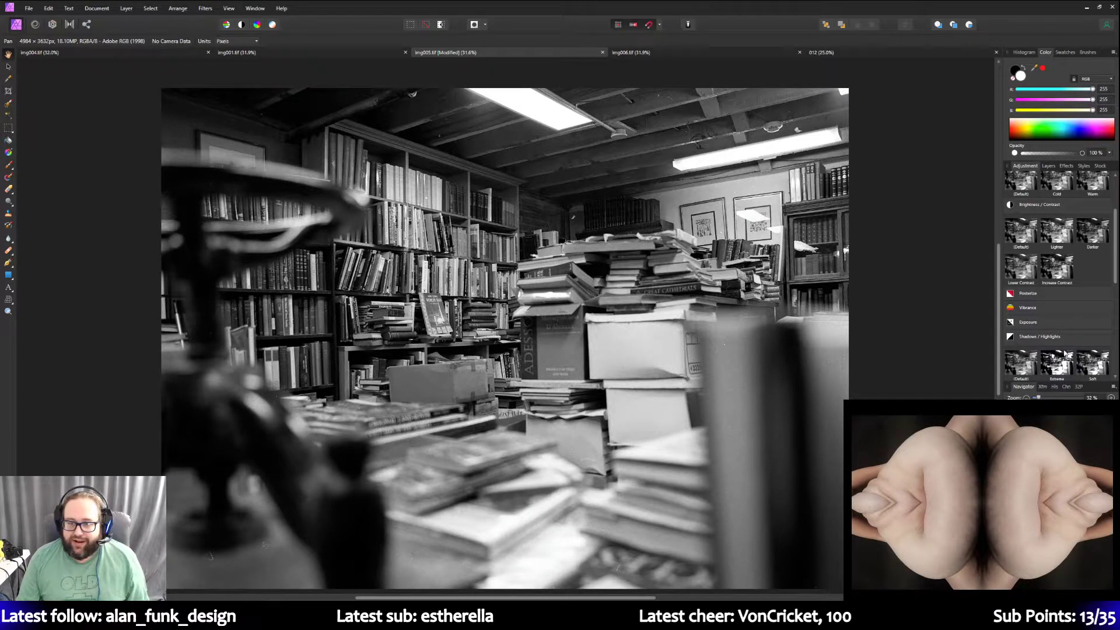
Select the Background copy layer beneath the three adjustment layers.
click(1049, 165)
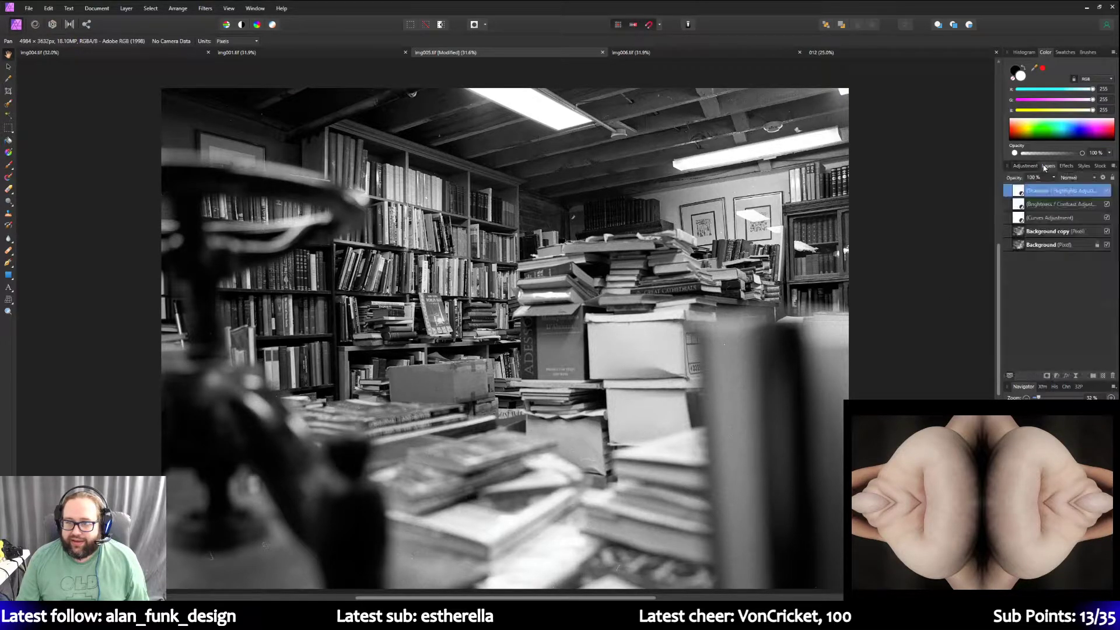
click(1042, 231)
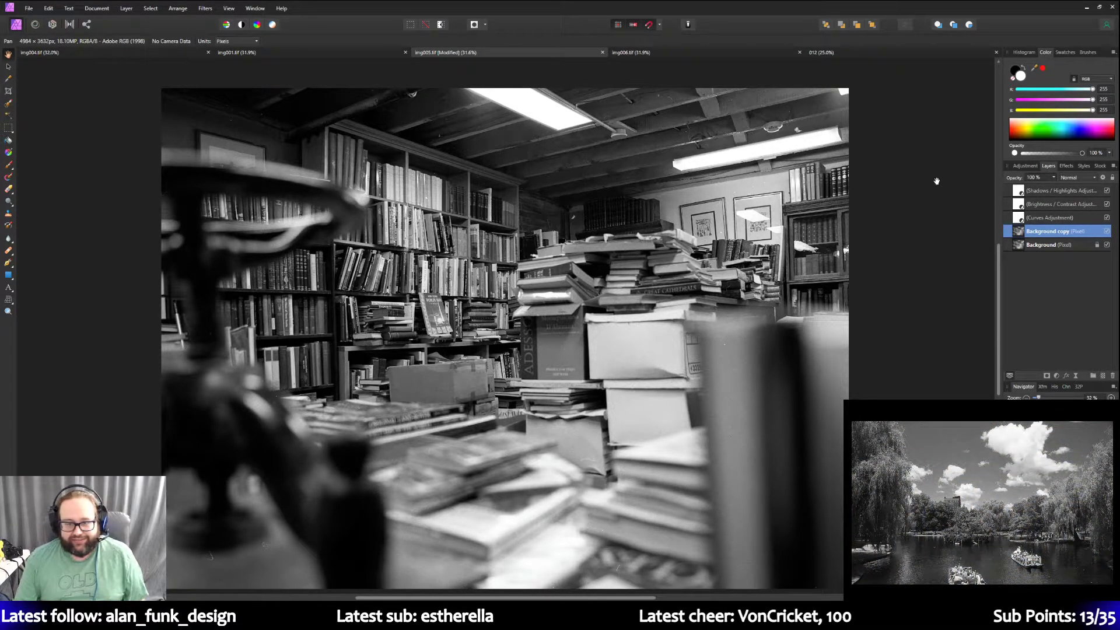
scroll(277, 271, down, 1)
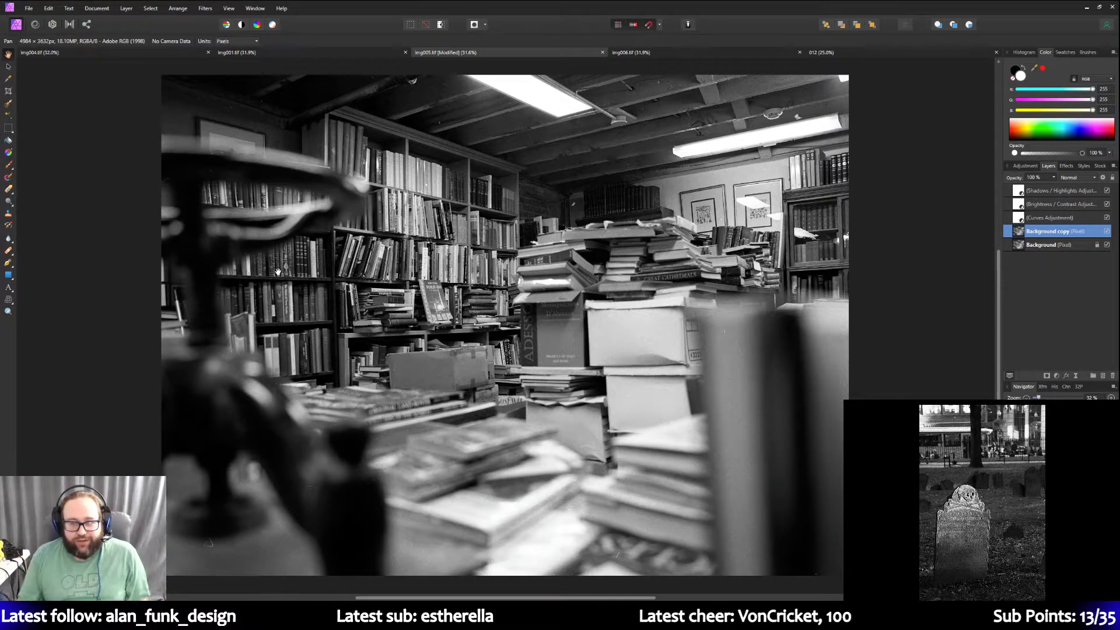
Select a rectangle over the photo's lower-right corner and apply the Dust & Scratches filter to it.
click(9, 127)
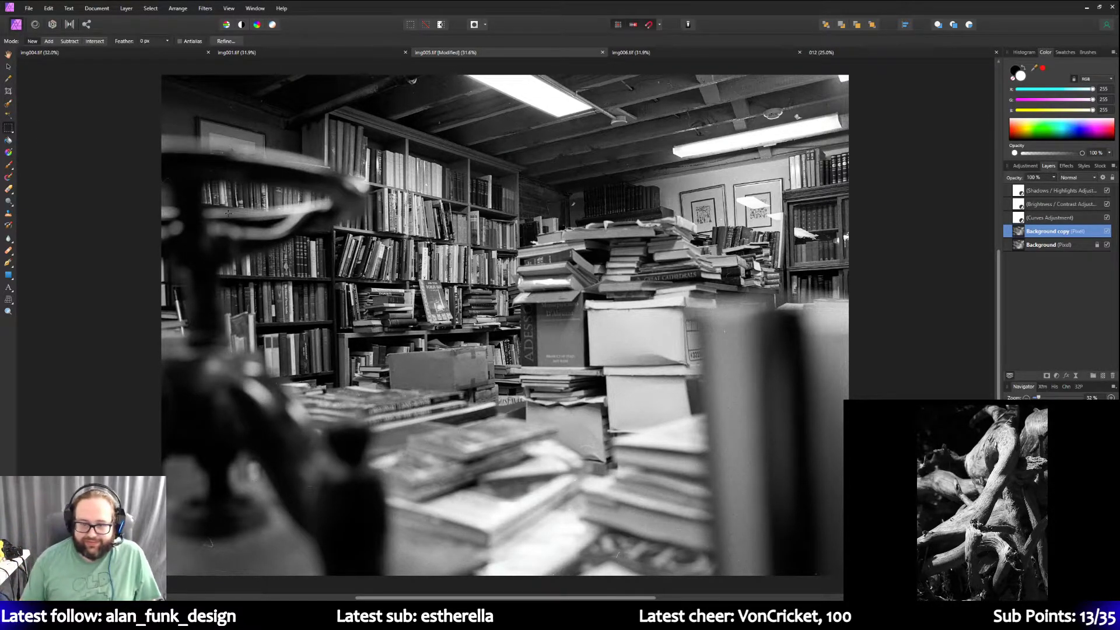
drag(795, 492, 860, 592)
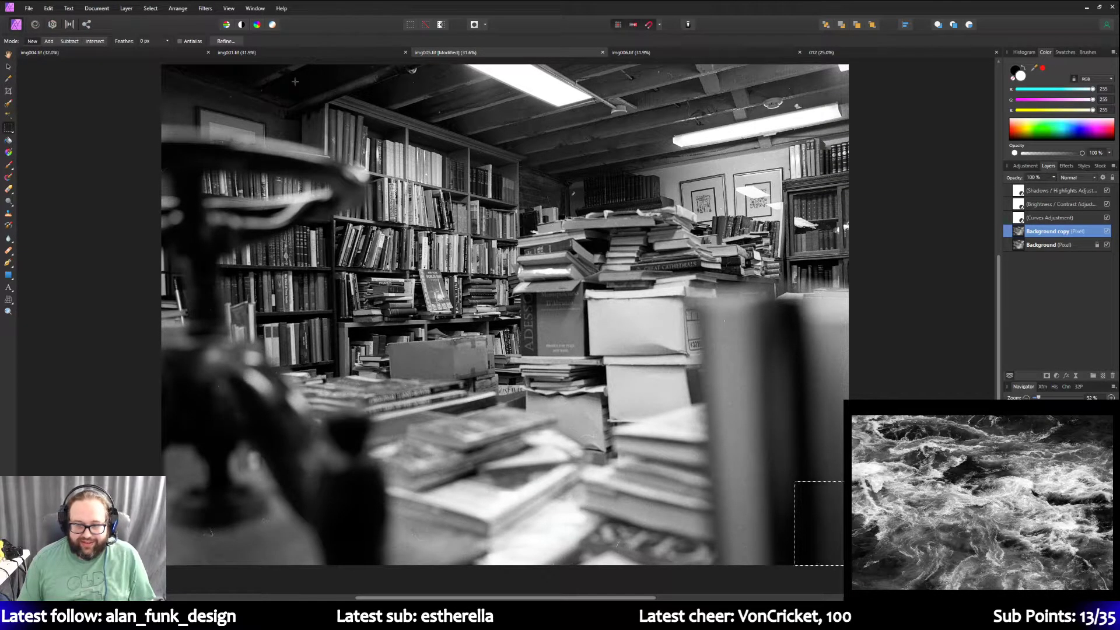
click(187, 9)
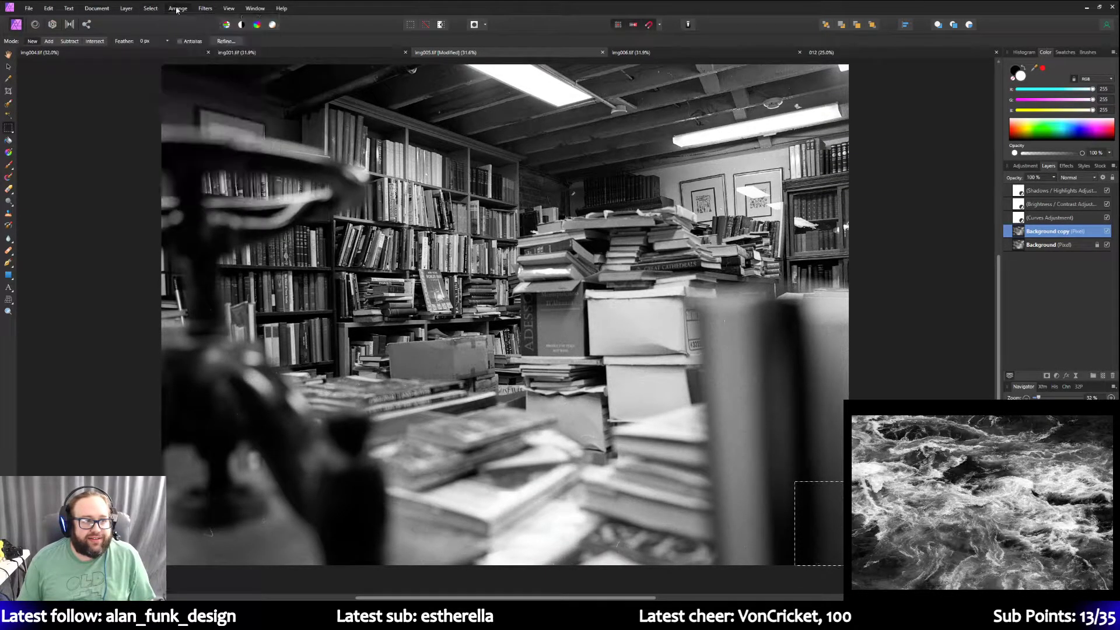
mouse_move(207, 8)
mouse_move(237, 51)
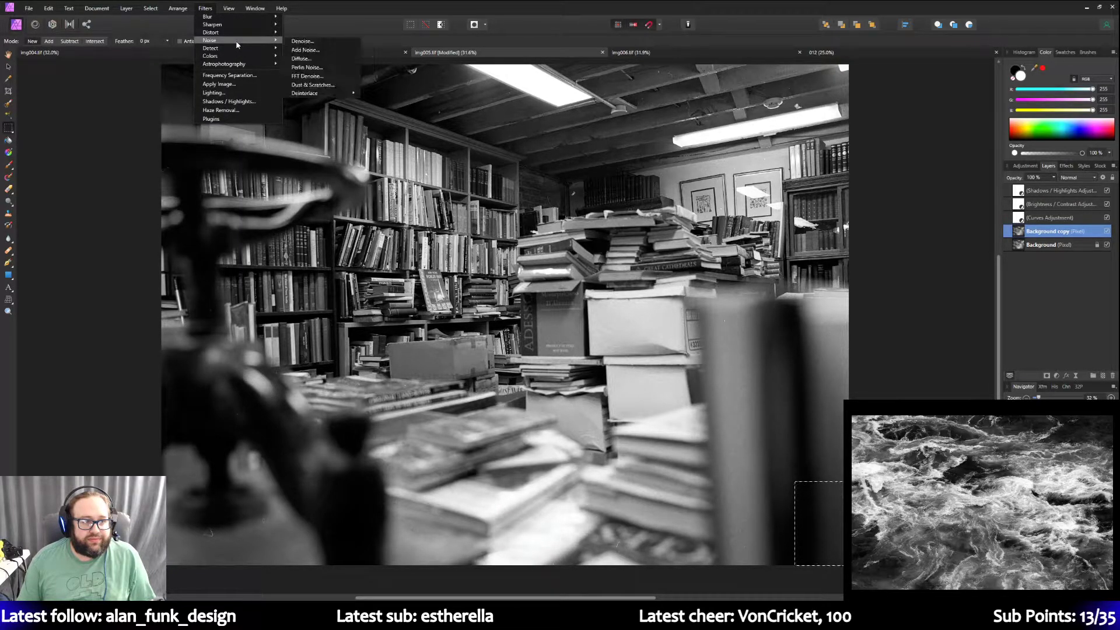
click(318, 85)
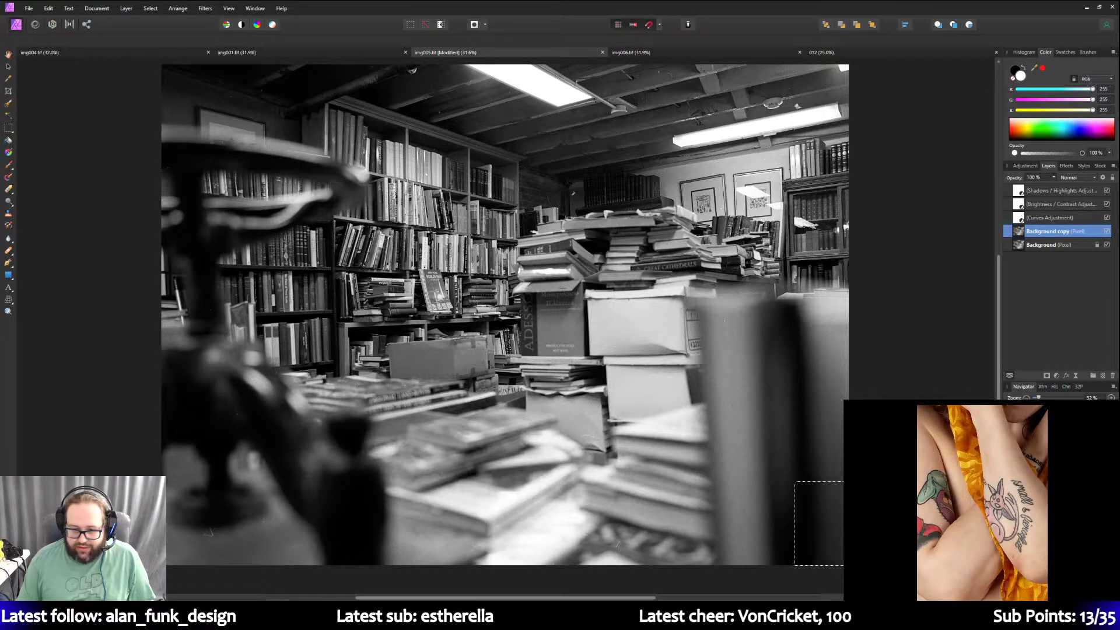
Select a rectangle over the blurred dark object at the photo's lower left, repeat Dust & Scratches on it, and deselect.
key(m)
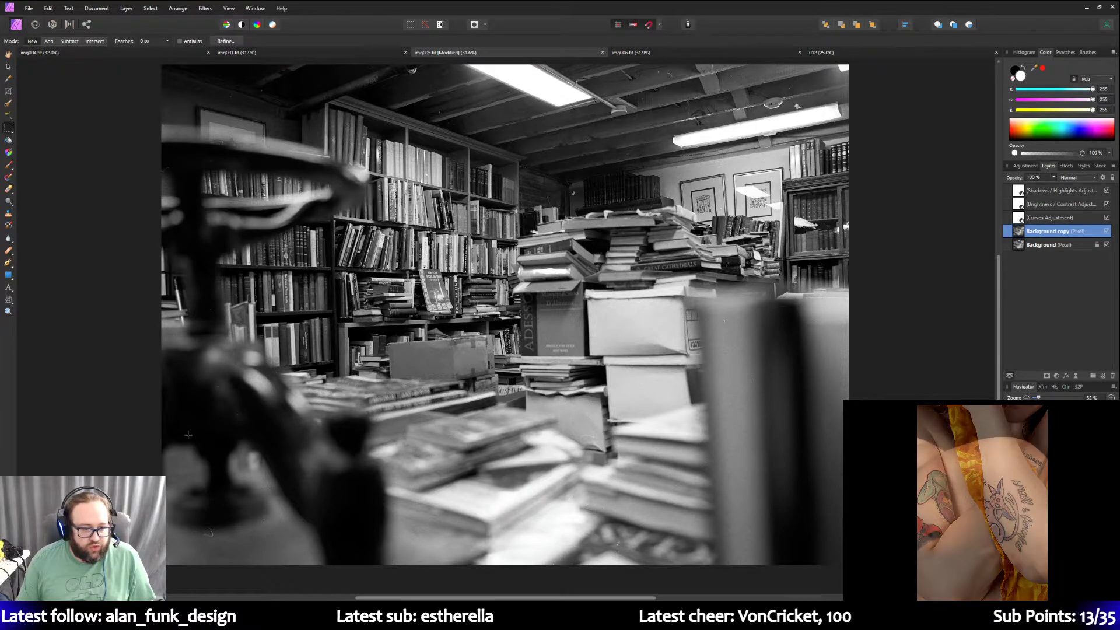
drag(187, 384, 360, 594)
click(274, 9)
click(216, 17)
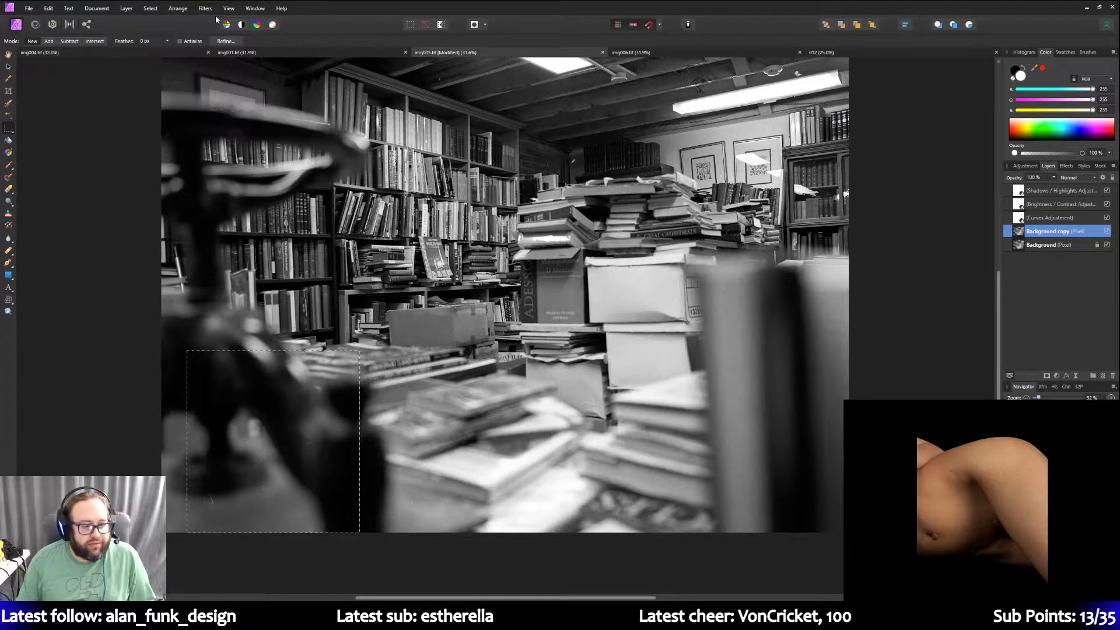
click(113, 233)
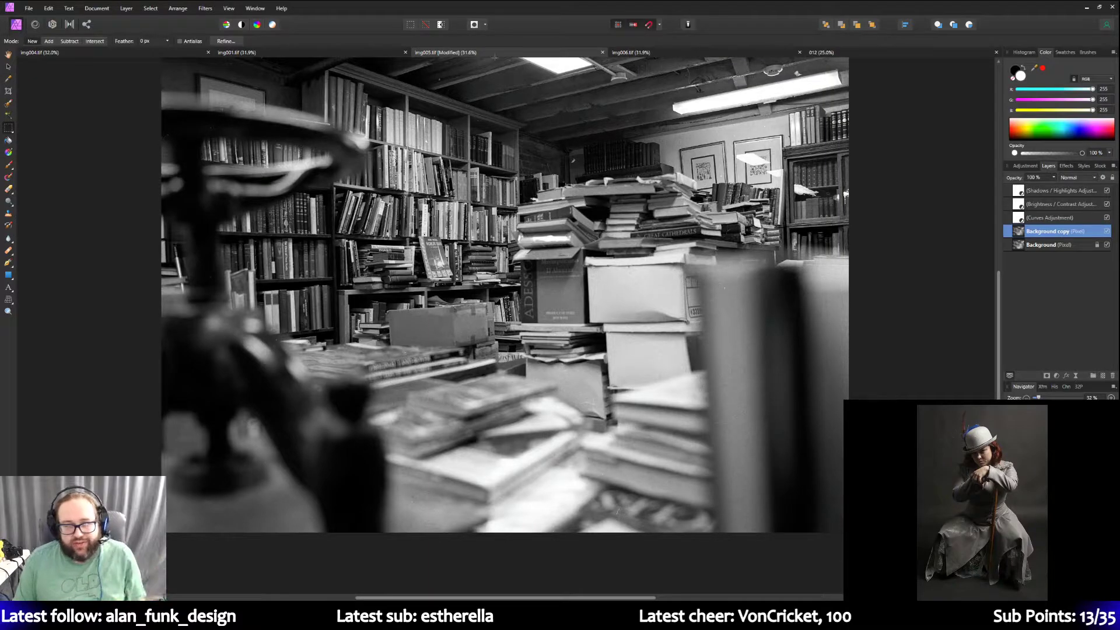
Repeat Dust & Scratches on small selections at the photo's upper-left edge and on the blurred book at right.
drag(160, 125, 175, 142)
click(205, 8)
click(213, 17)
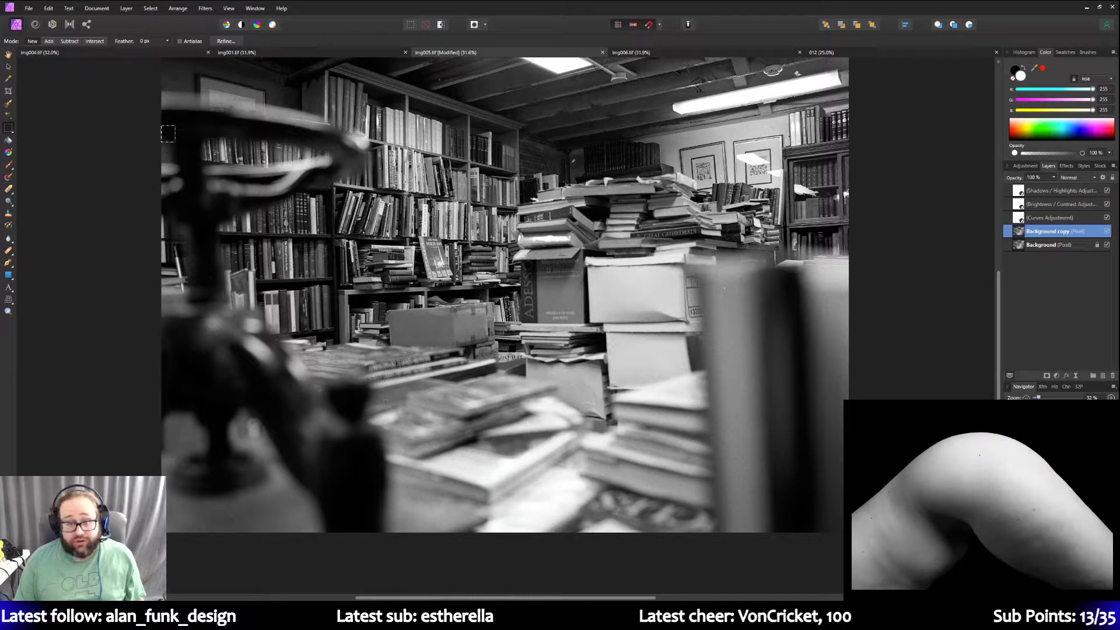
drag(720, 284, 728, 295)
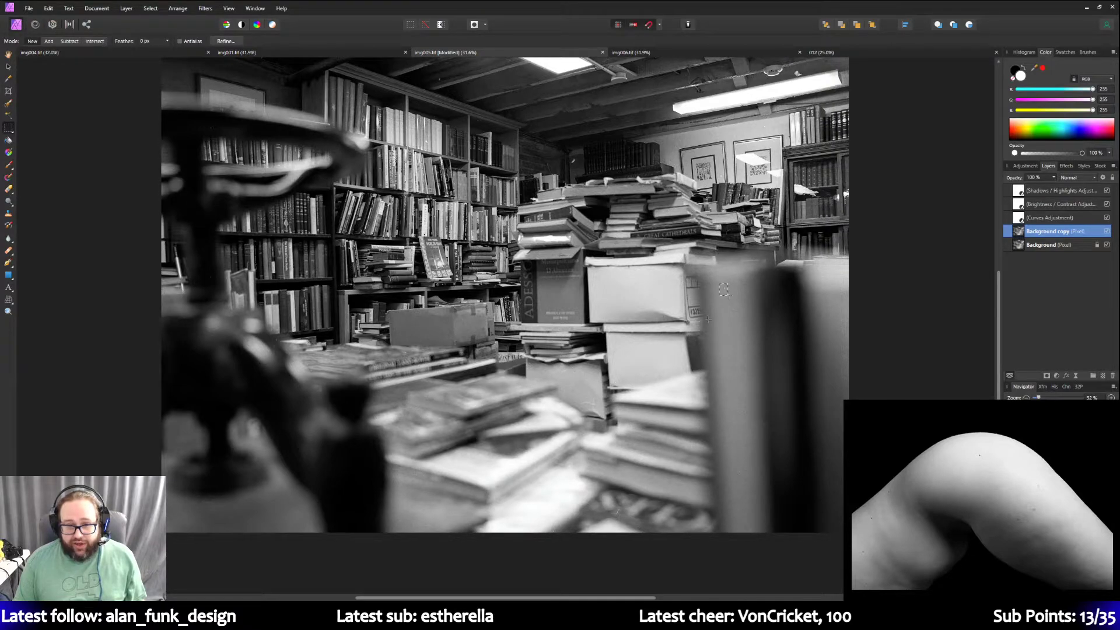
click(205, 9)
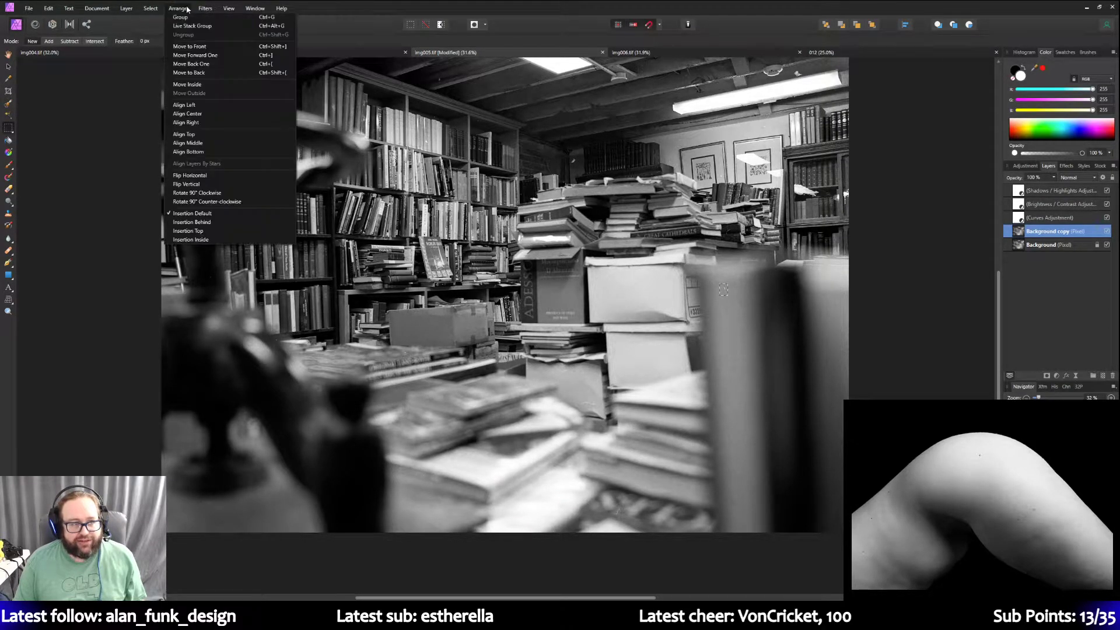
click(208, 17)
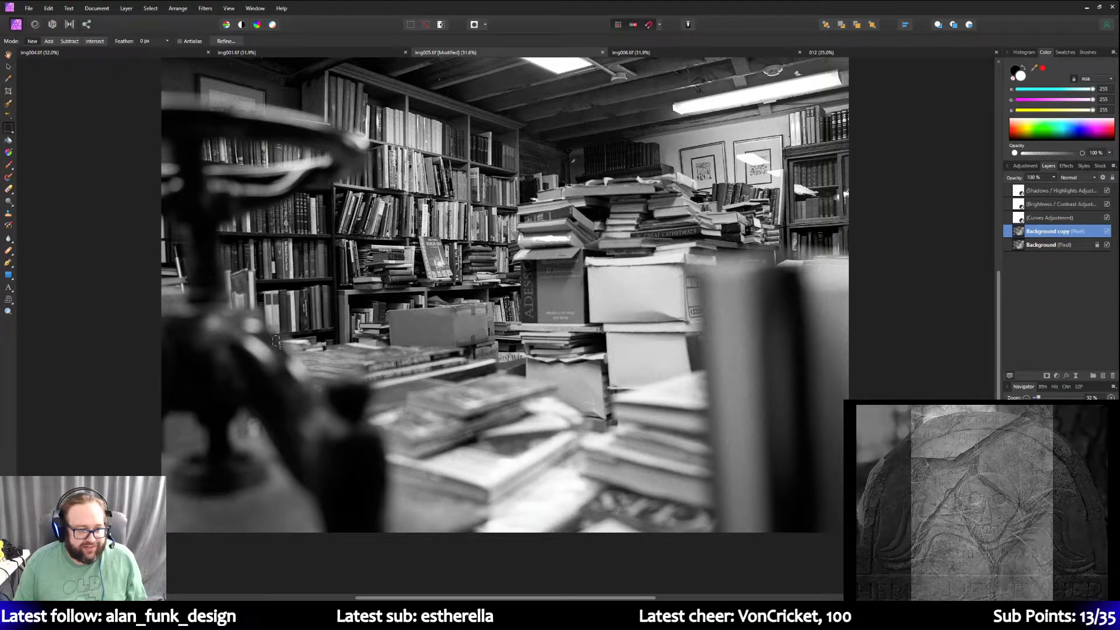
Repeat Dust & Scratches on small spots beside the dark foreground object and near the photo's left edge.
click(229, 9)
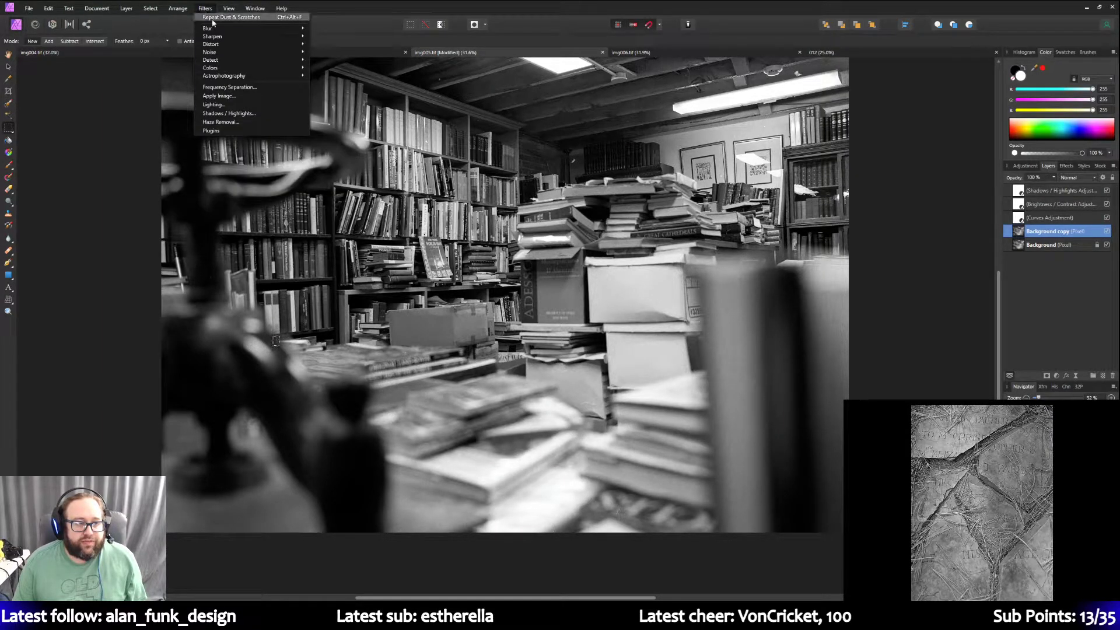
click(212, 18)
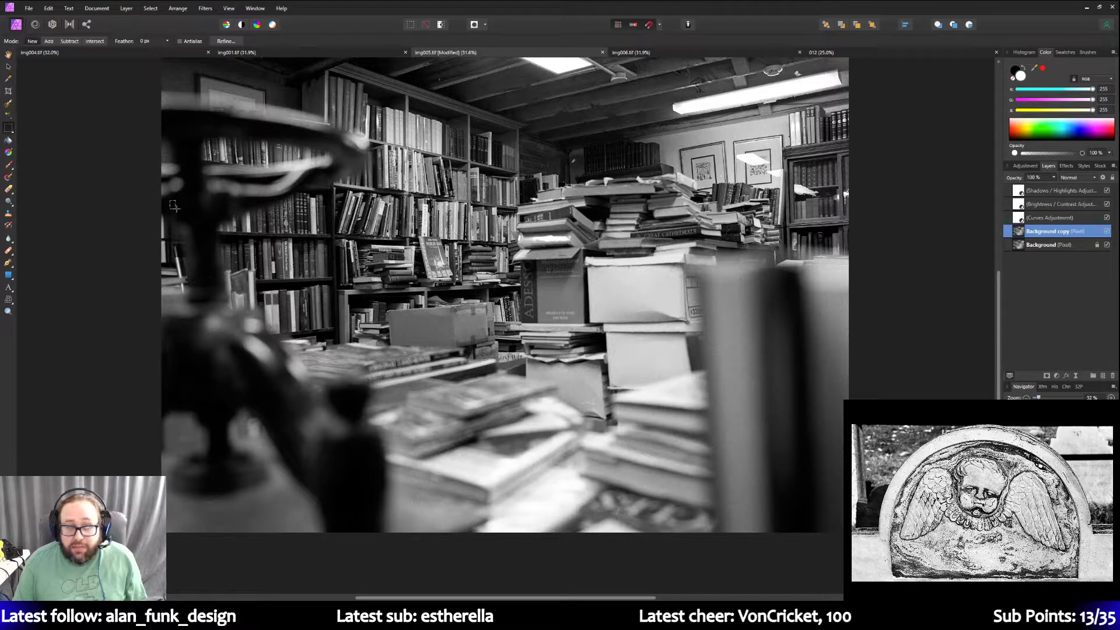
click(206, 9)
click(216, 17)
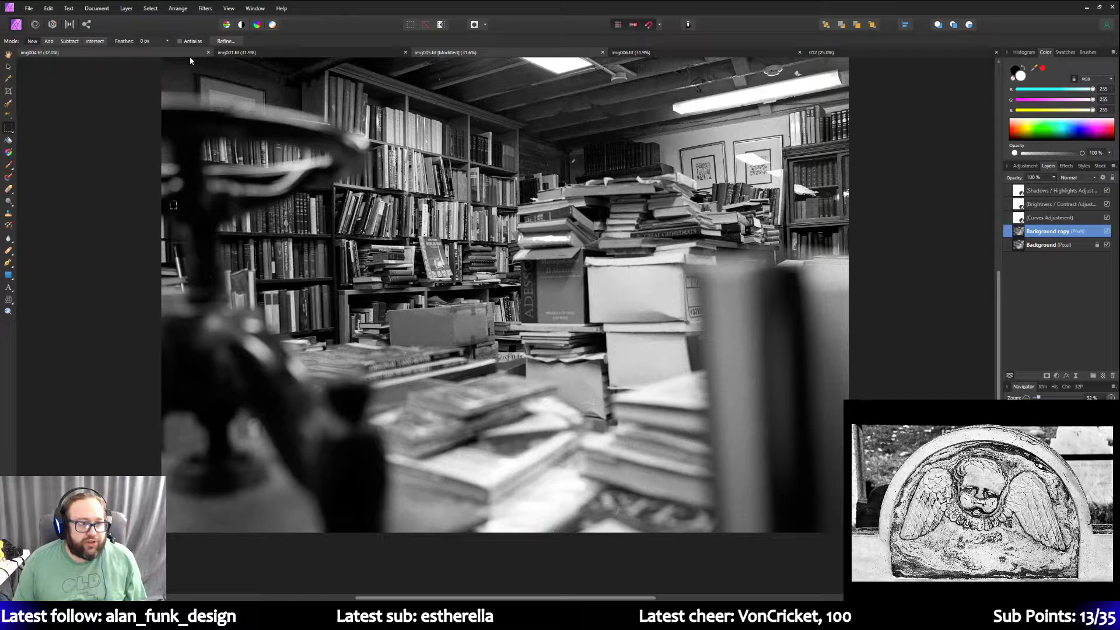
Select the ceiling in the photo's upper-left corner, repeat Dust & Scratches on it, and deselect.
scroll(152, 106, up, 1)
scroll(152, 106, up, 1)
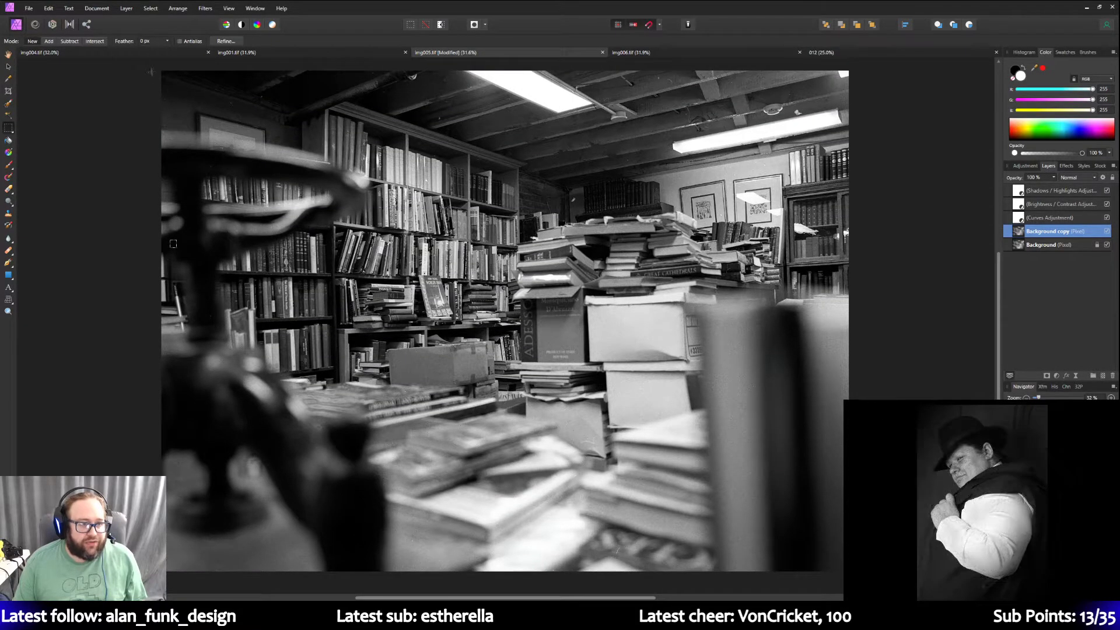
drag(151, 69, 301, 110)
click(206, 8)
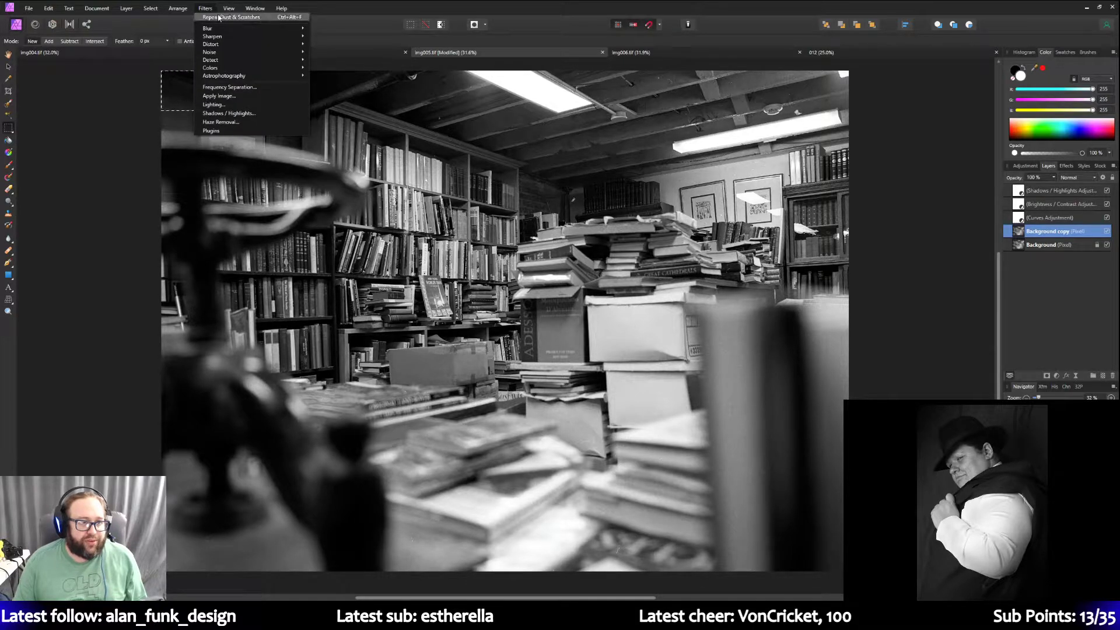
click(148, 89)
click(146, 88)
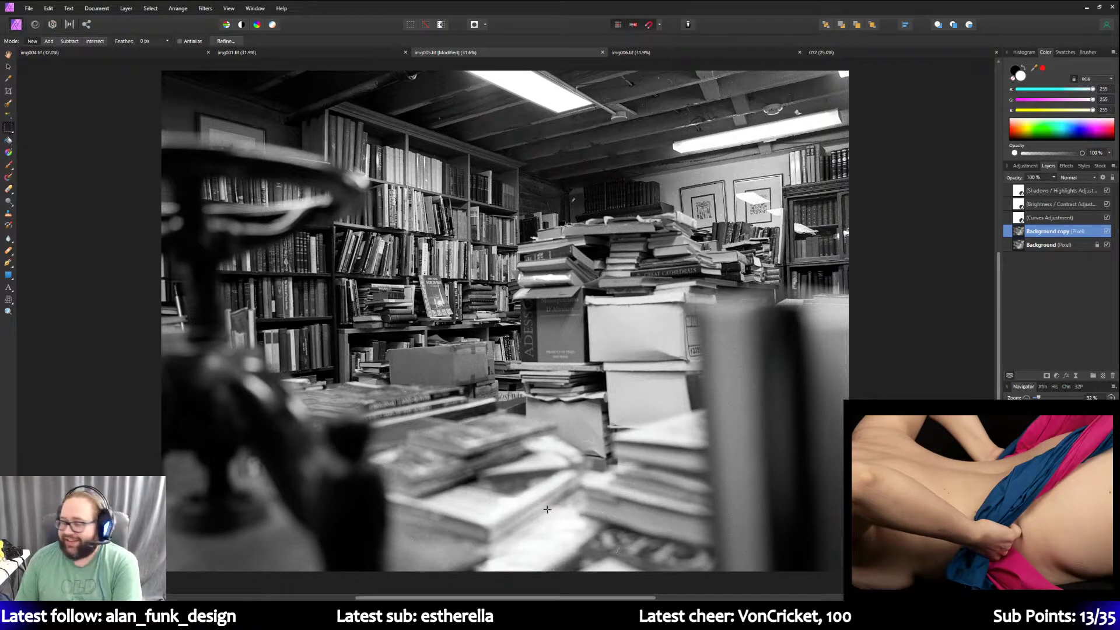
Select a small area on the lower cardboard box in the middle and repeat Dust & Scratches on it.
drag(576, 433, 599, 448)
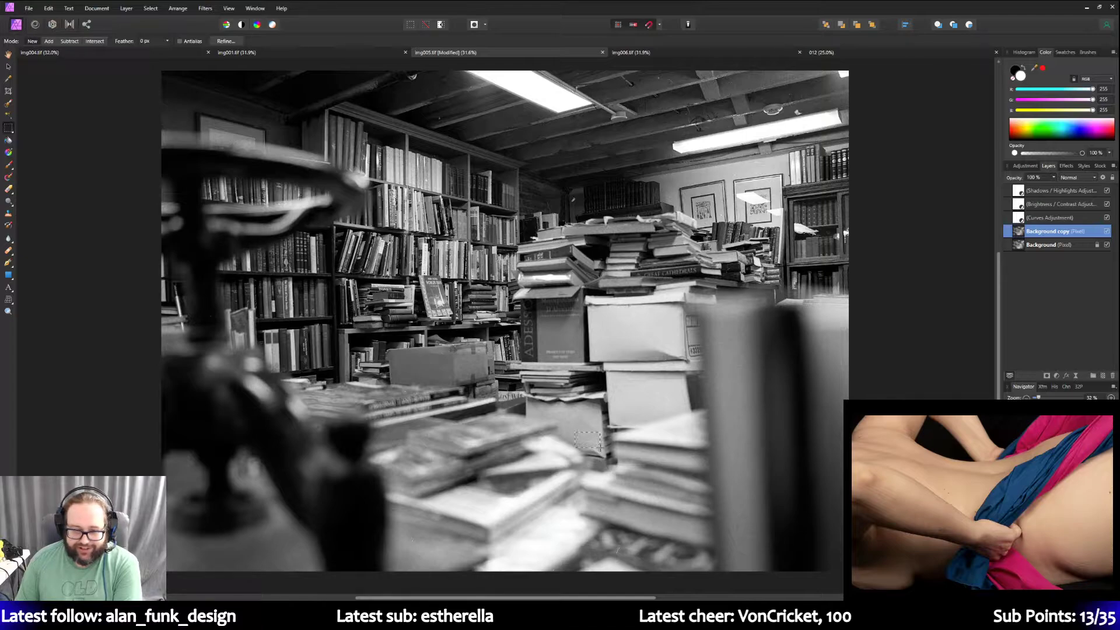
click(207, 8)
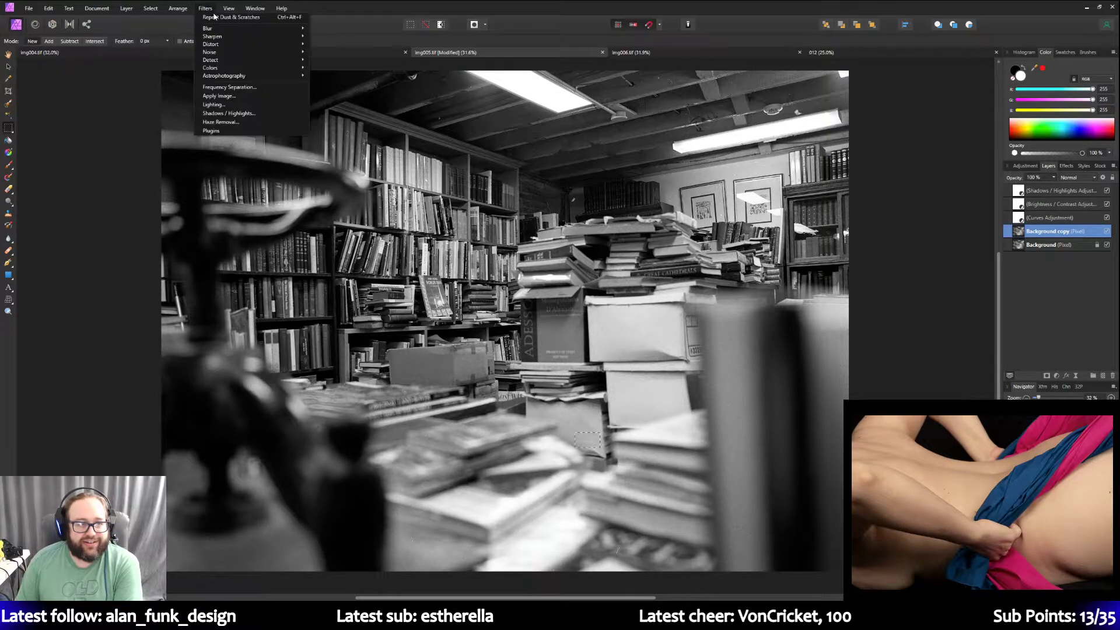
click(216, 18)
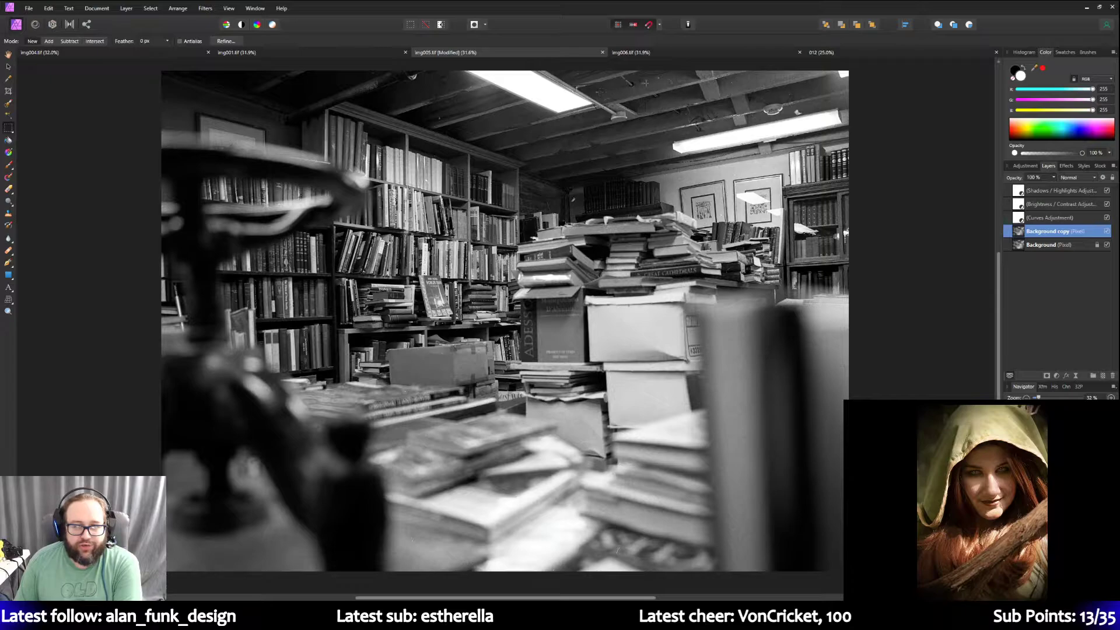
Repeat Dust & Scratches on two small ceiling spots, between the bright lights and above the long fluorescent light.
drag(658, 77, 677, 85)
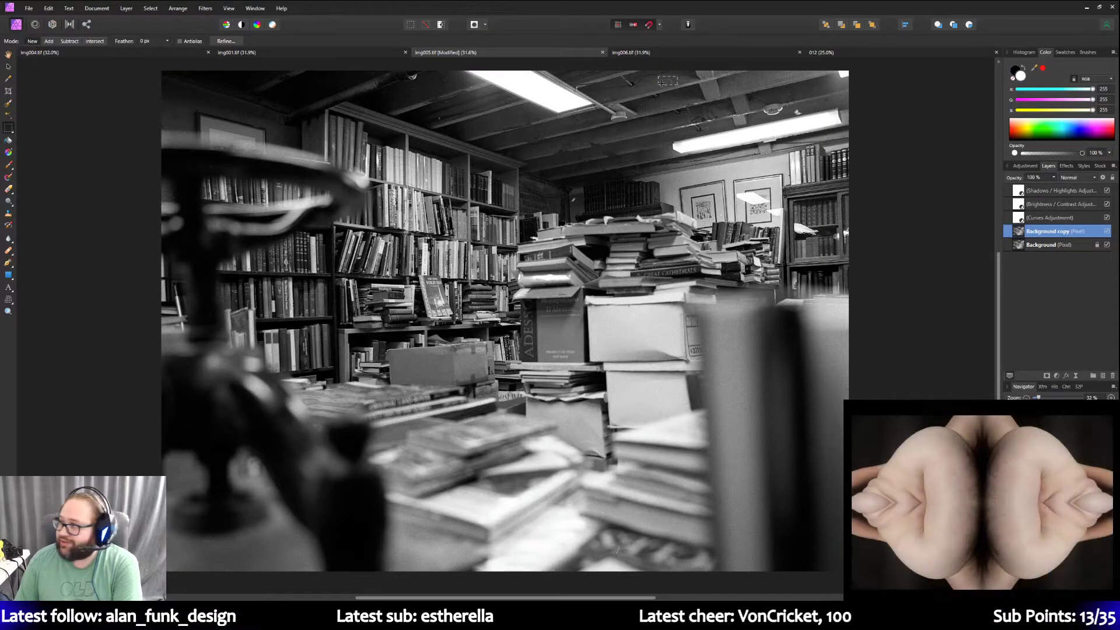
click(198, 7)
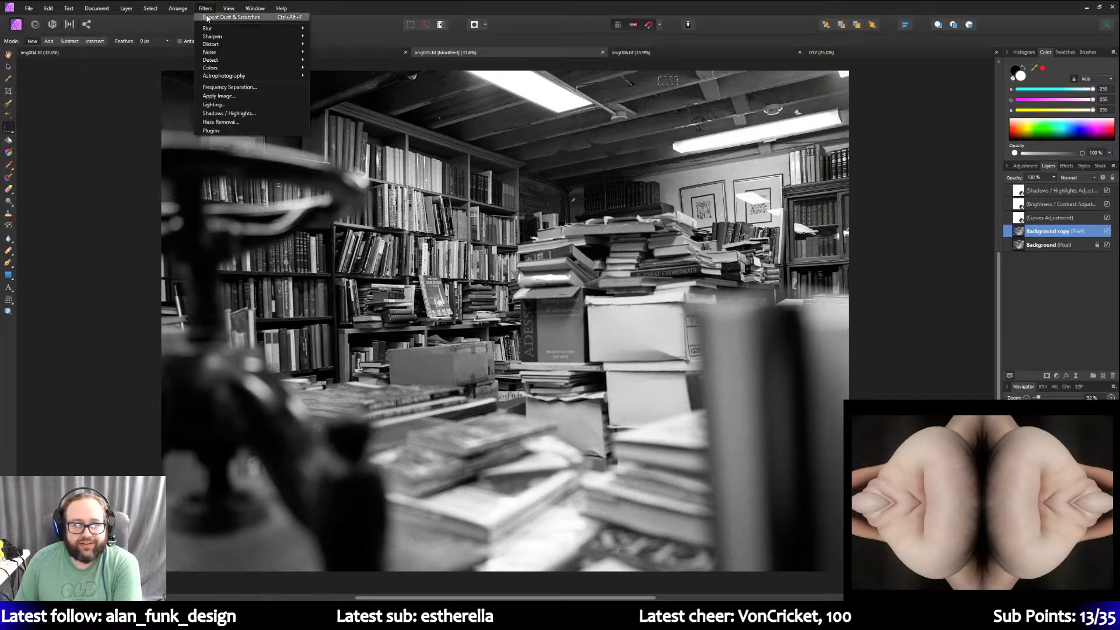
click(207, 16)
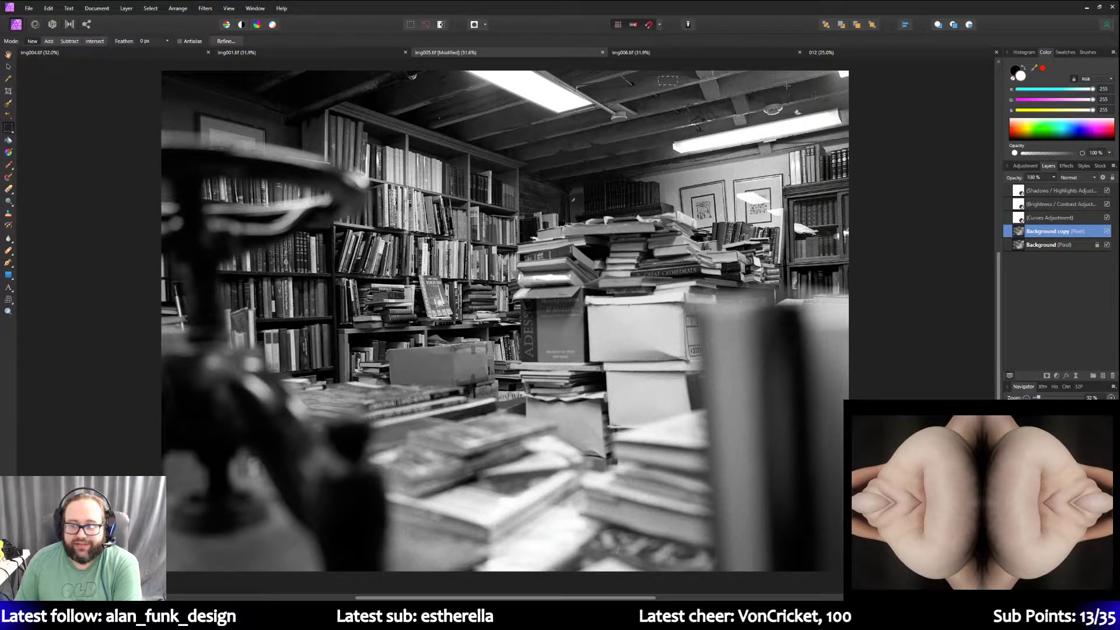
drag(783, 90, 791, 98)
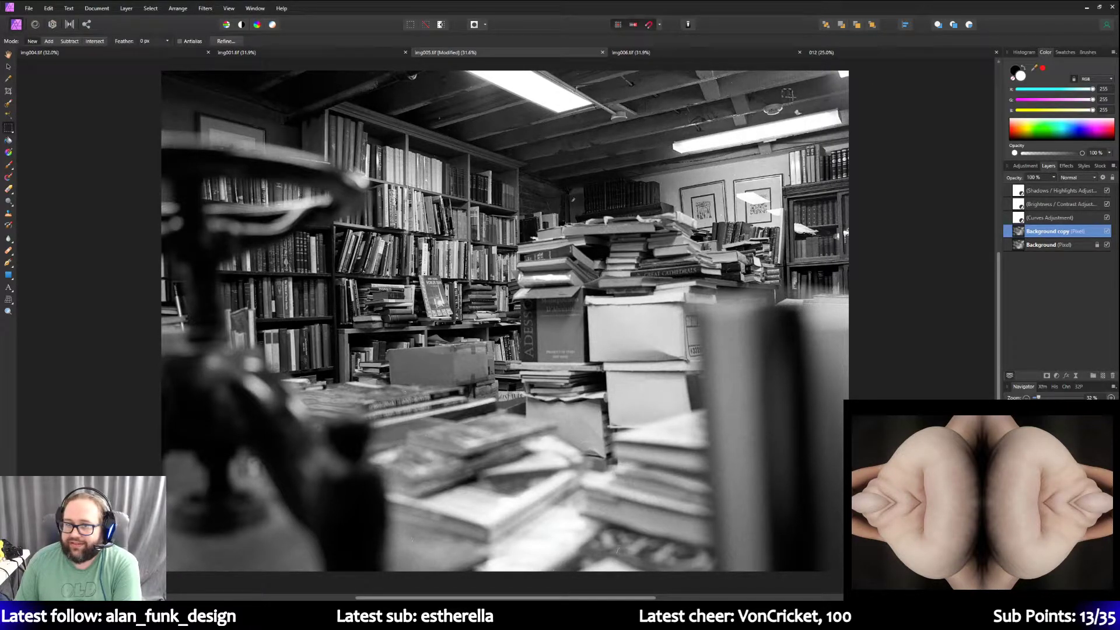
click(225, 9)
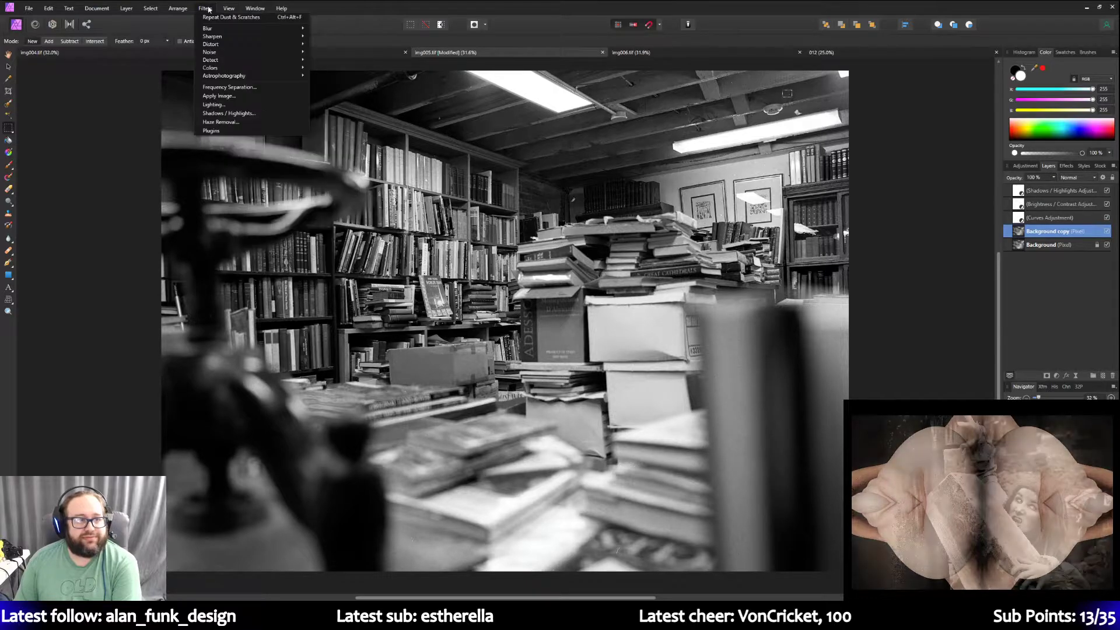
click(211, 17)
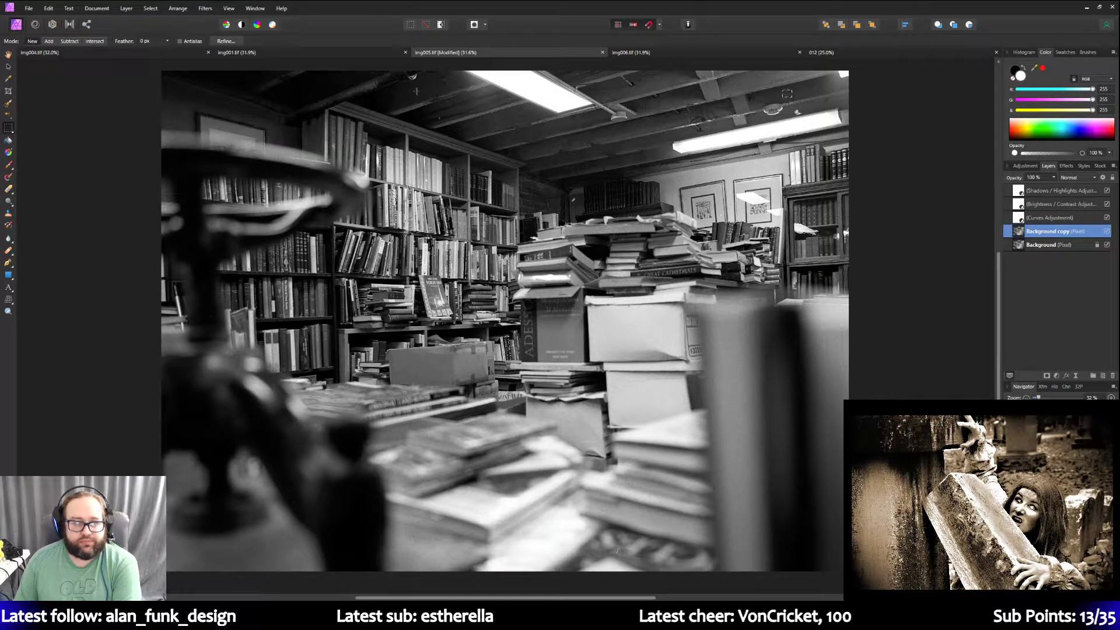
Repeat Dust & Scratches on a small spot and a thin strip of ceiling left of the large bright light.
drag(435, 113, 444, 120)
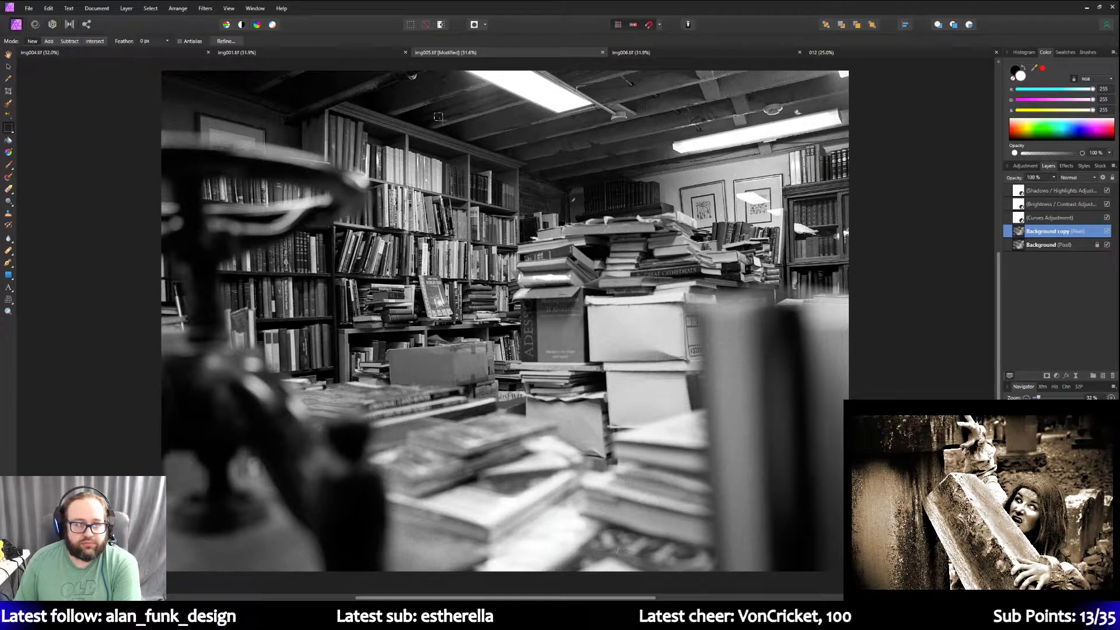
click(204, 7)
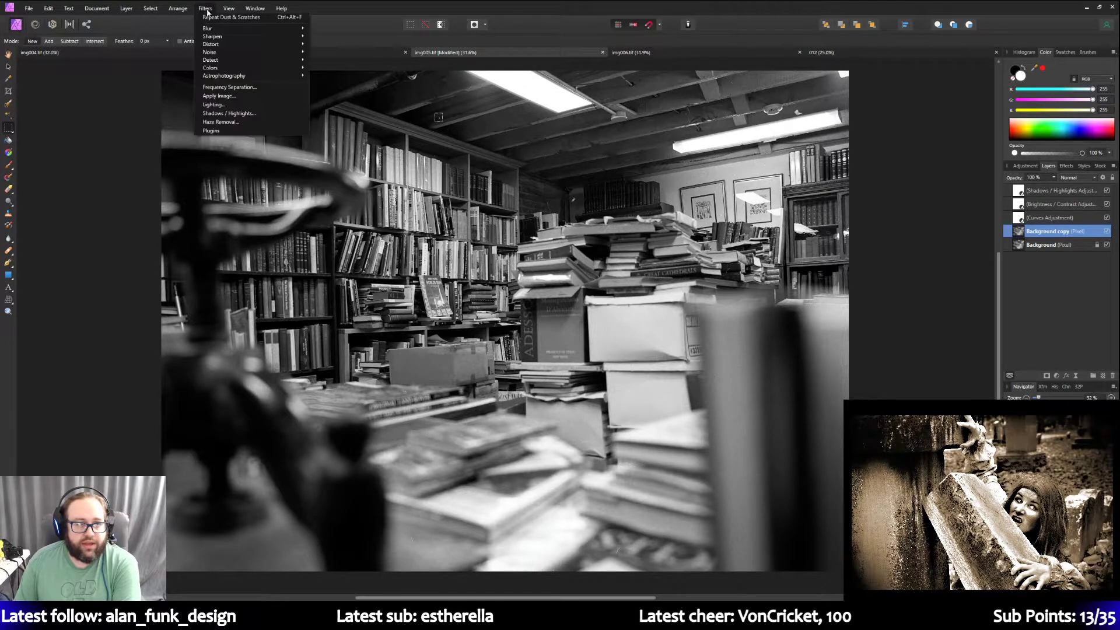
key(Escape)
click(530, 134)
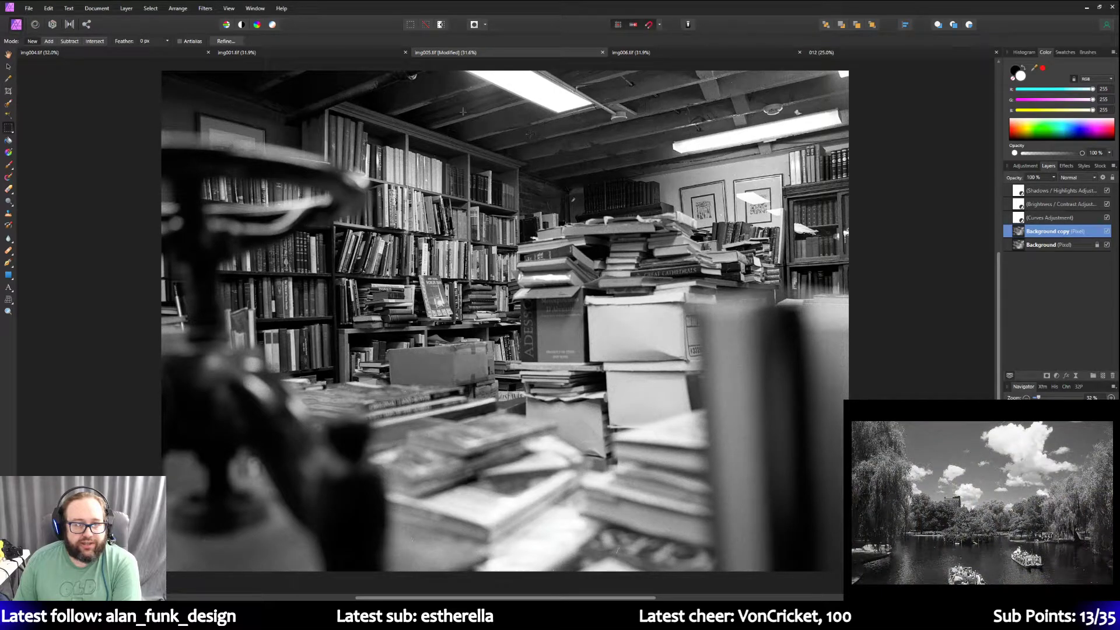
drag(404, 84, 474, 89)
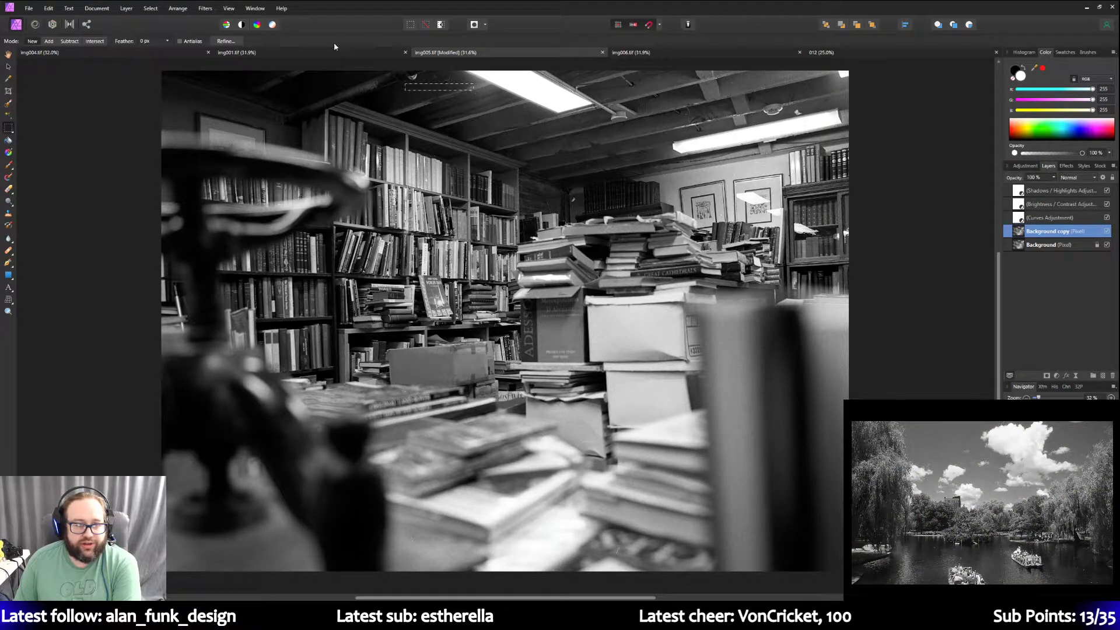
click(205, 8)
click(217, 17)
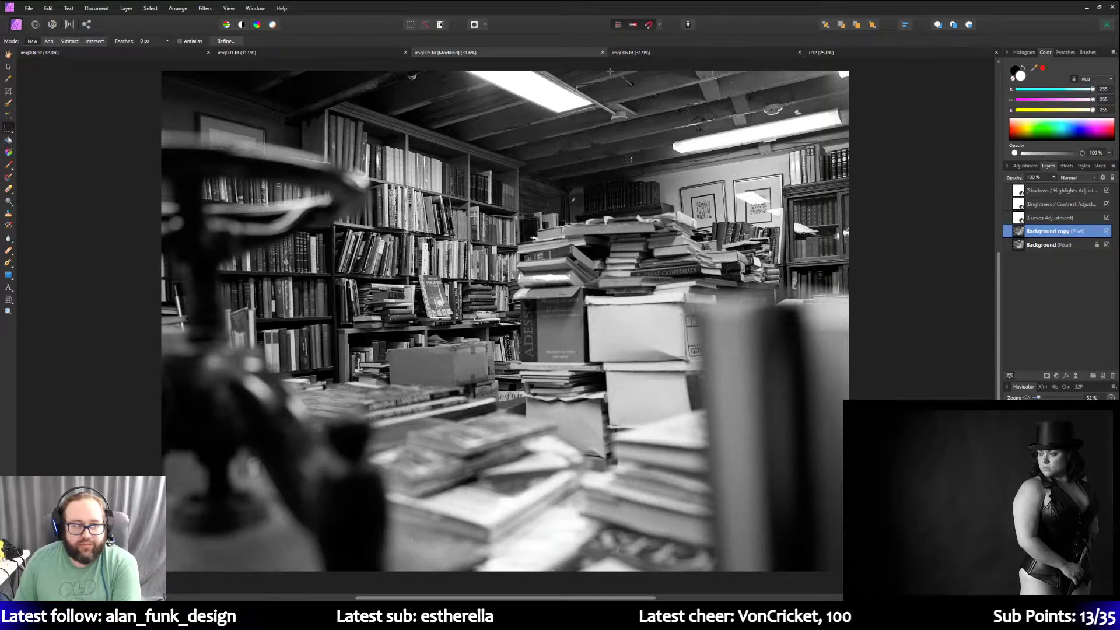
Repeat Dust & Scratches on the small selected ceiling spot above the dark row of books and on another ceiling spot.
click(178, 8)
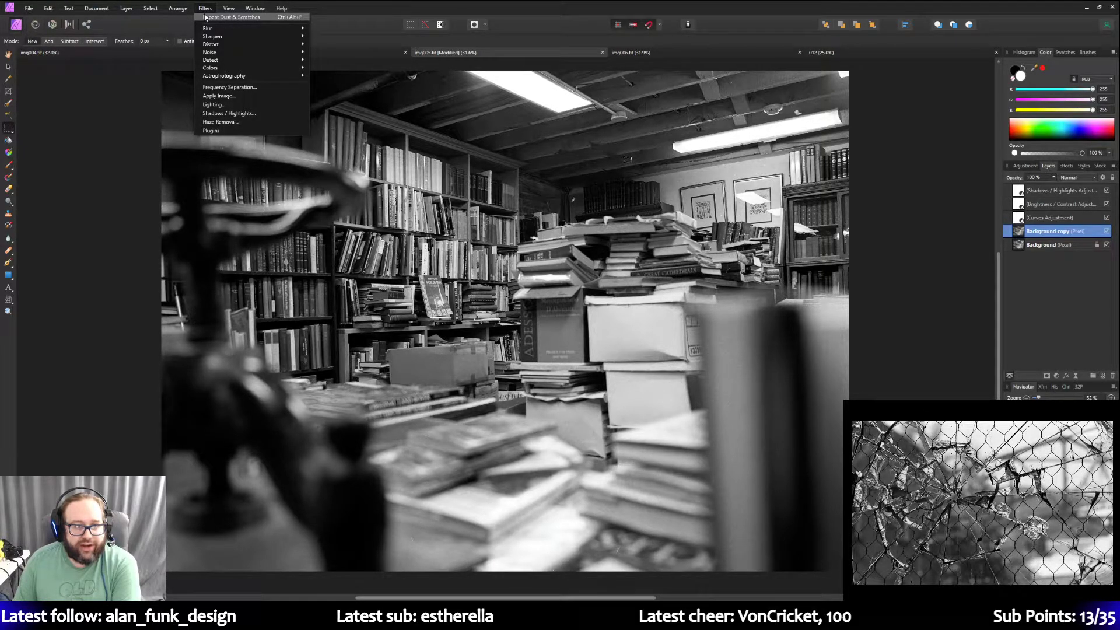
click(205, 17)
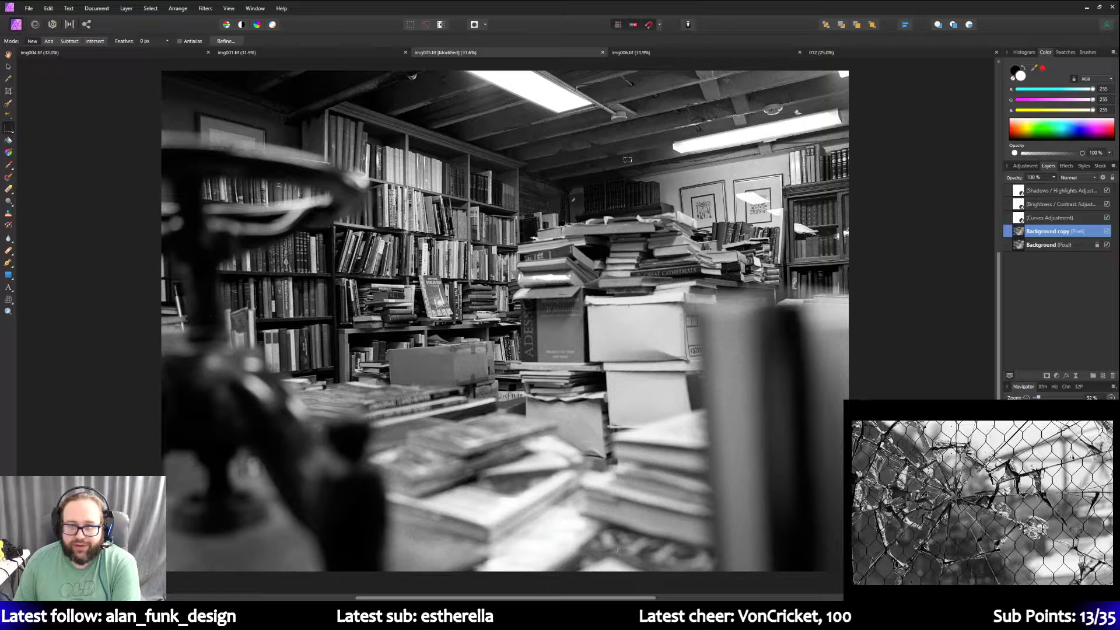
click(188, 10)
click(208, 17)
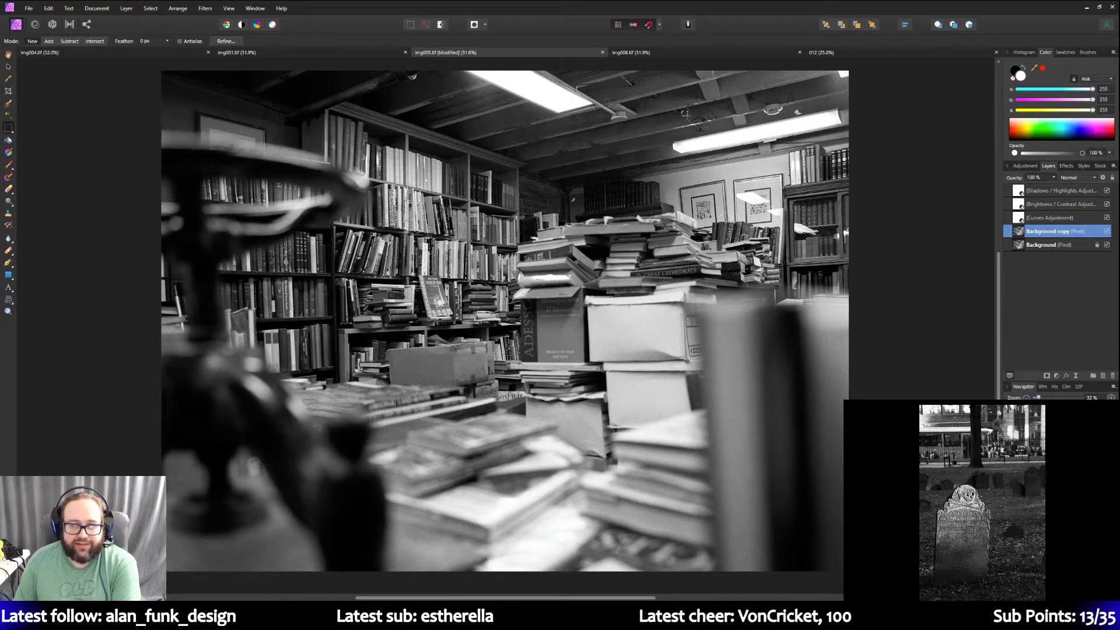
Repeat Dust & Scratches on a small ceiling spot above the long fluorescent light and on a spot by the framed pictures.
click(203, 9)
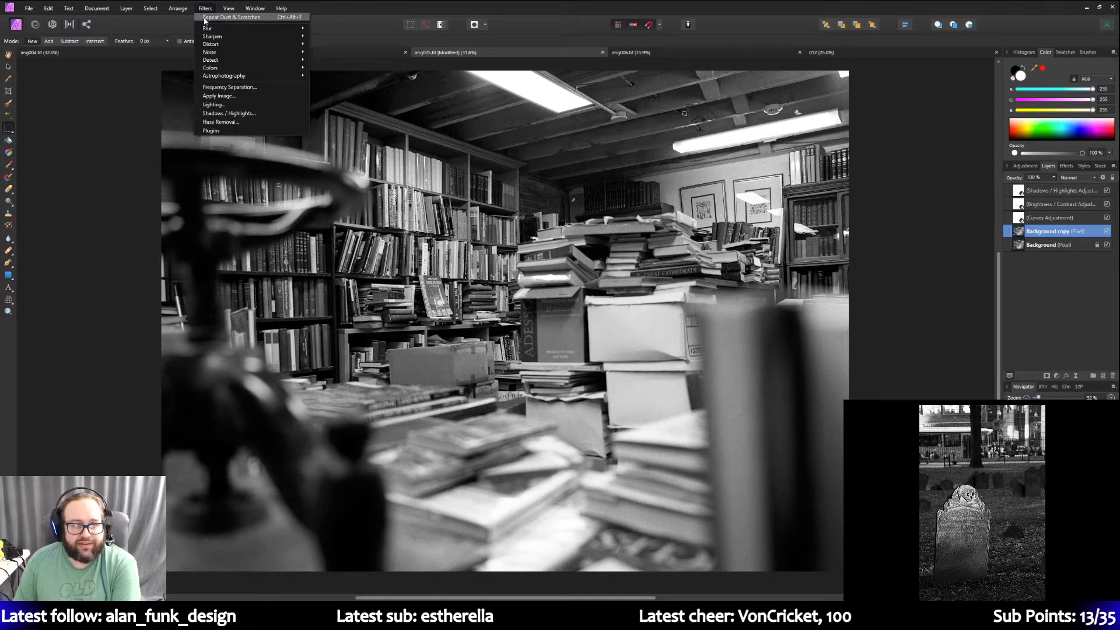
click(207, 19)
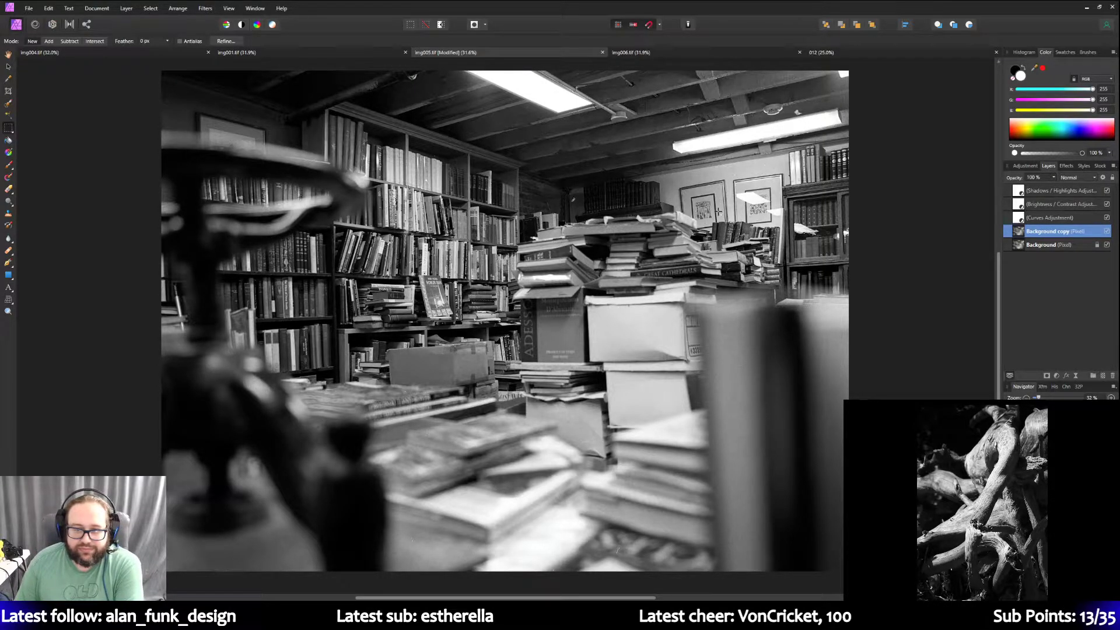
click(204, 8)
click(212, 20)
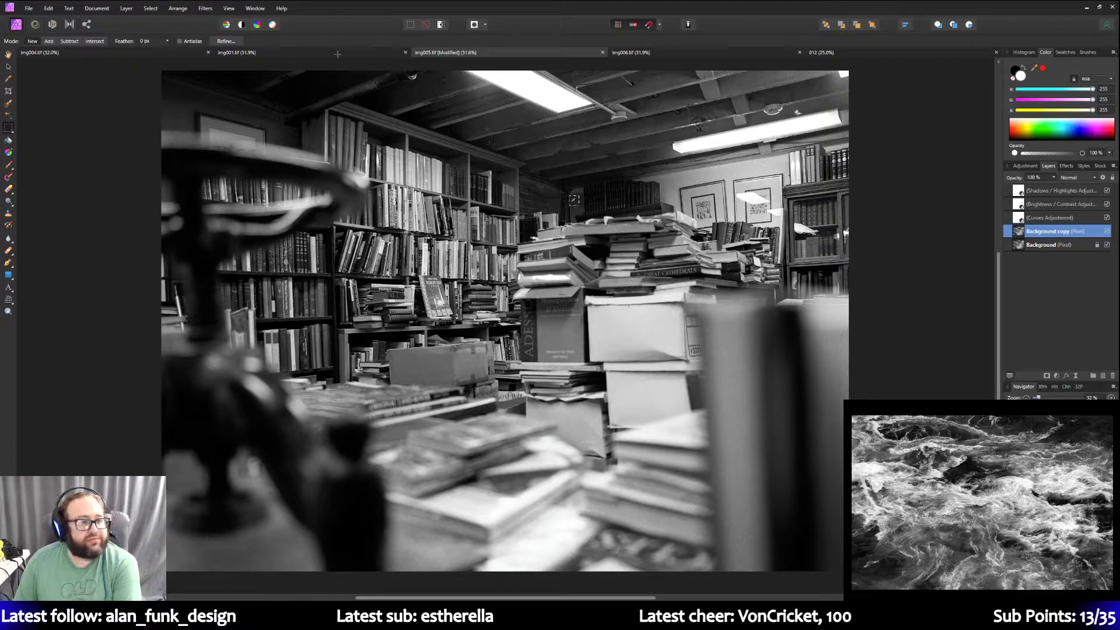
Repeat Dust & Scratches on the small selected spot beside the dark row of books and on one more small spot.
click(205, 8)
click(213, 17)
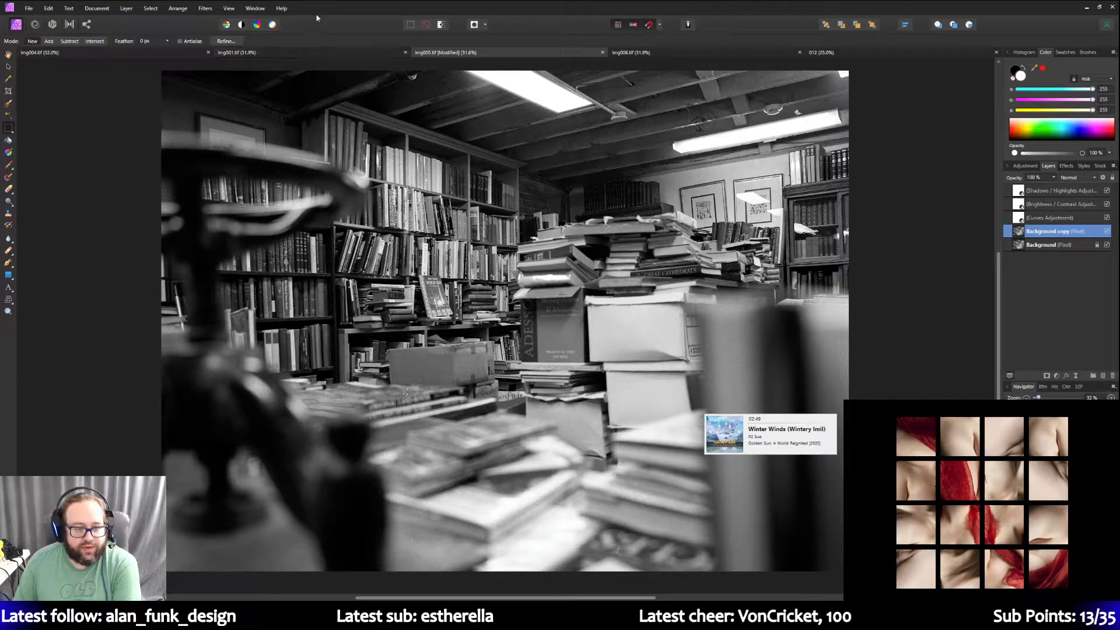
click(229, 8)
click(215, 18)
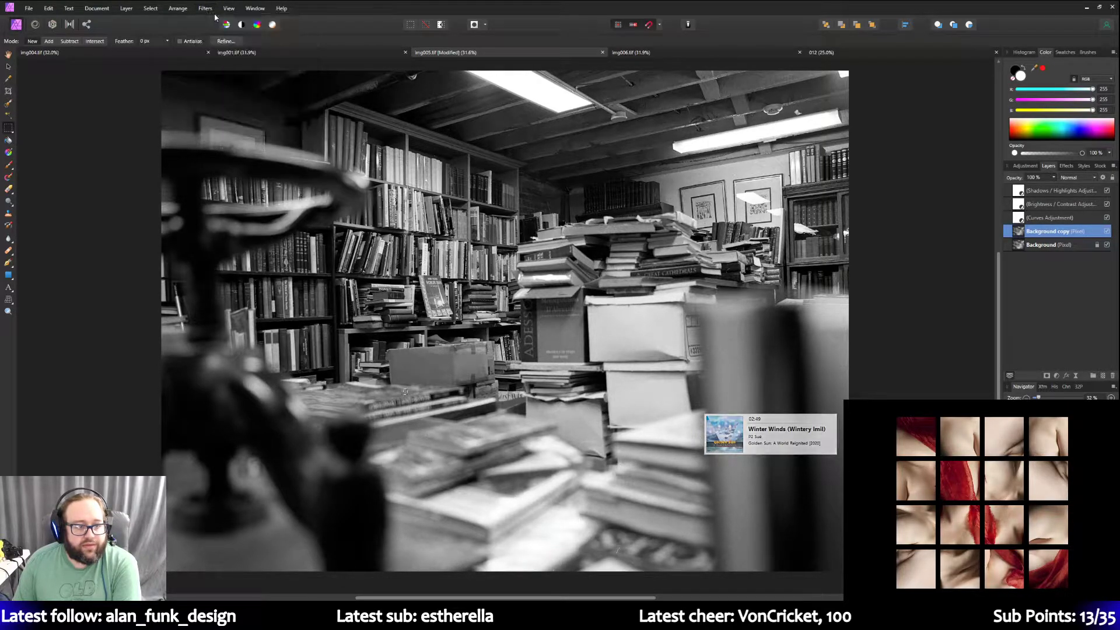
Select a small area on the blurred dark stand in front of the bookshelves and repeat Dust & Scratches on it.
drag(205, 308, 221, 321)
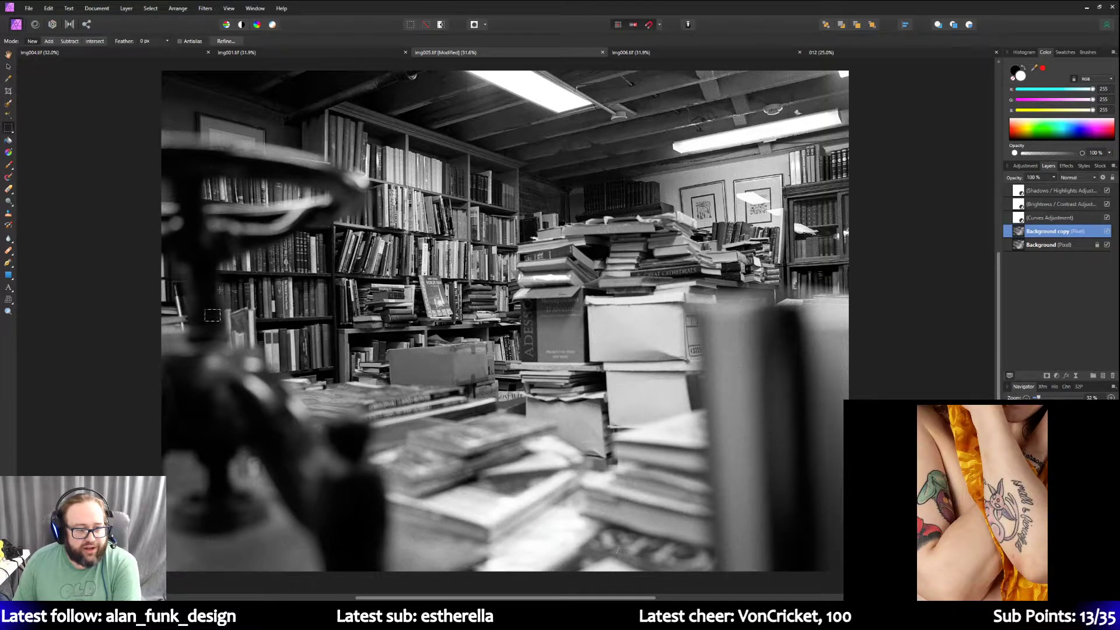
click(205, 8)
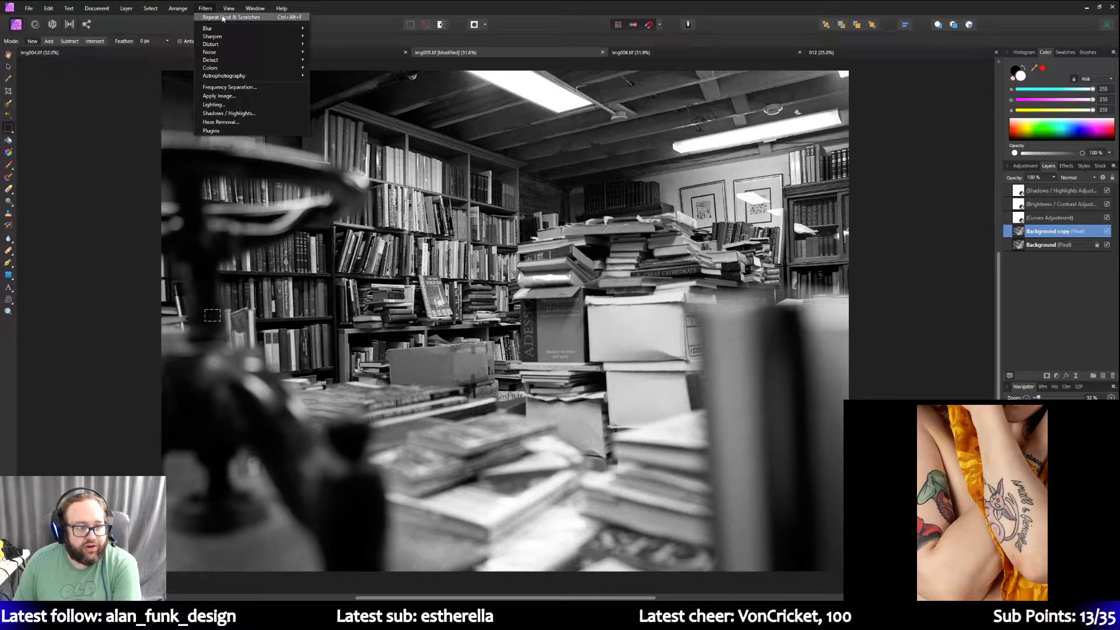
click(222, 18)
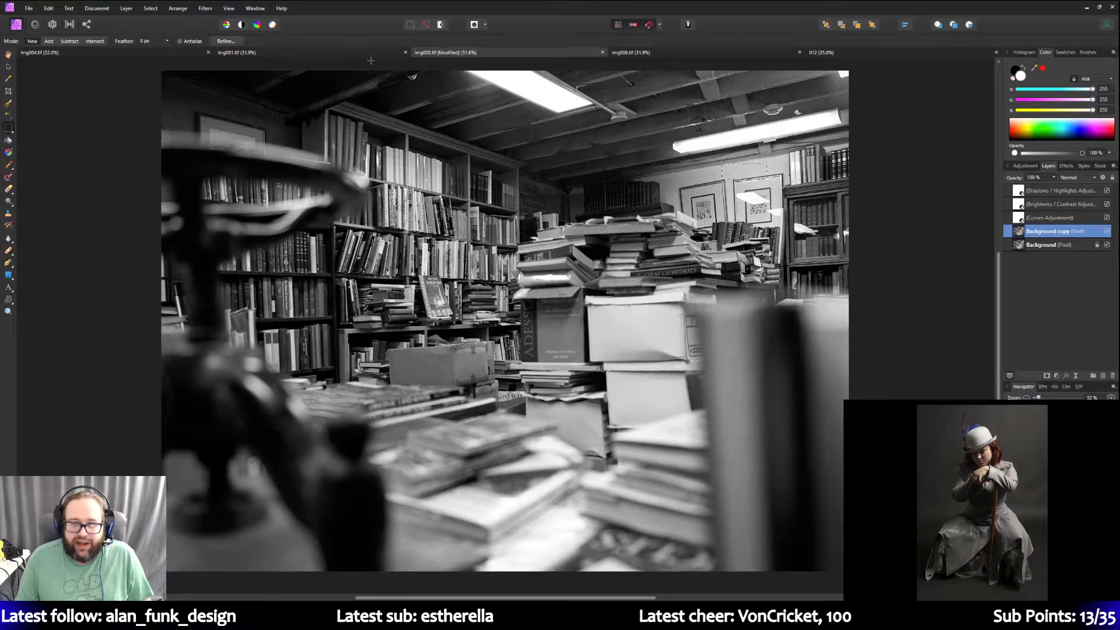
Try repeating Dust & Scratches on the selected wall strip above the two framed pictures, and undo it.
click(206, 8)
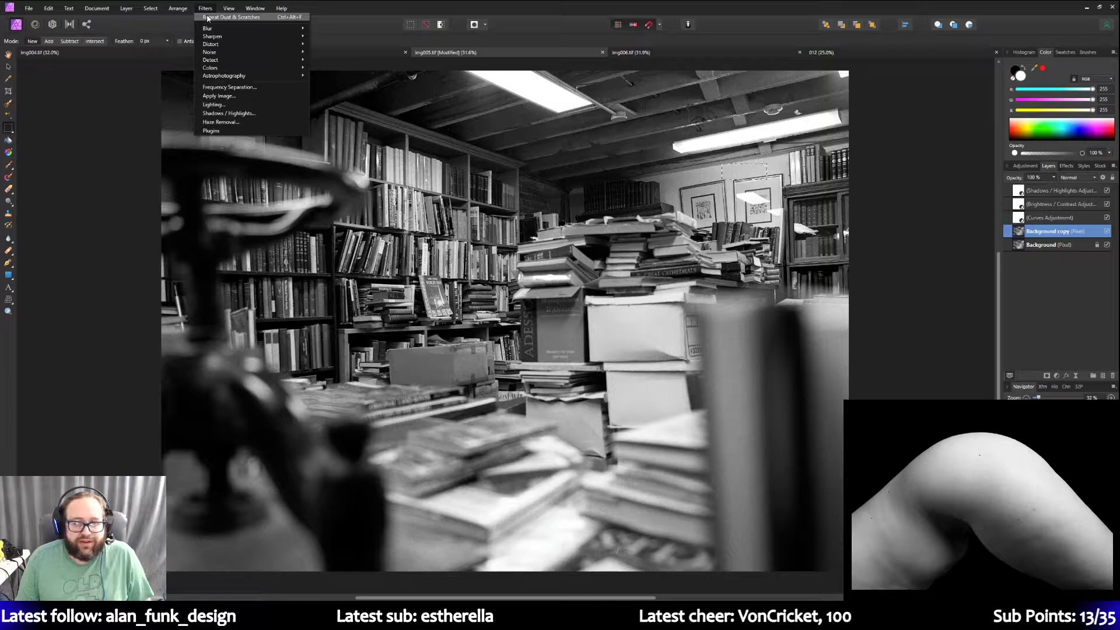
click(207, 17)
click(49, 8)
click(56, 18)
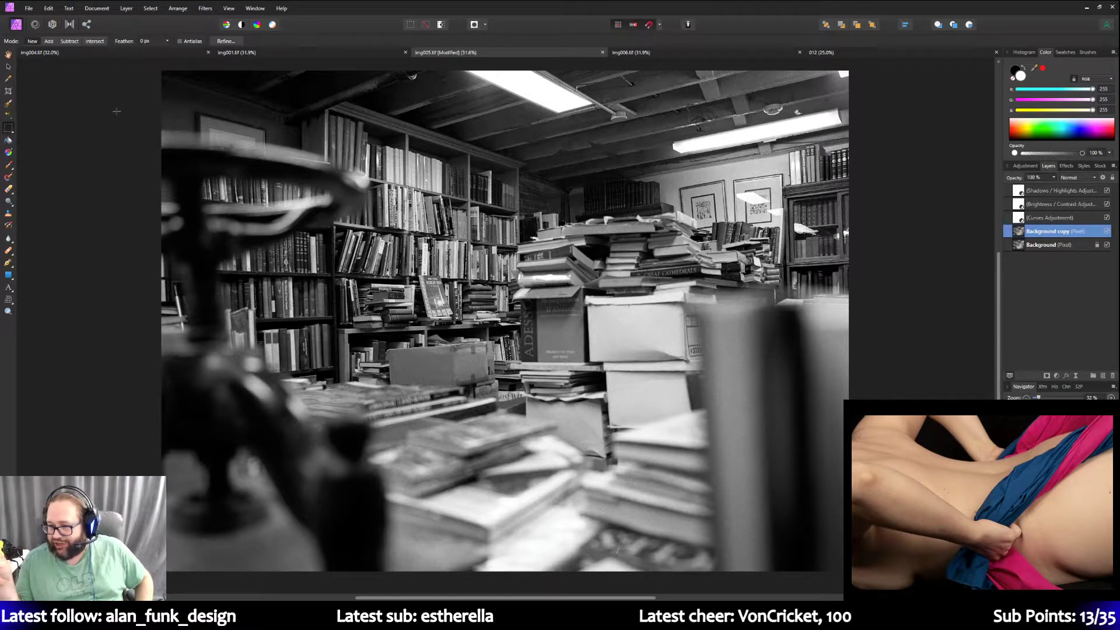
scroll(117, 111, up, 1)
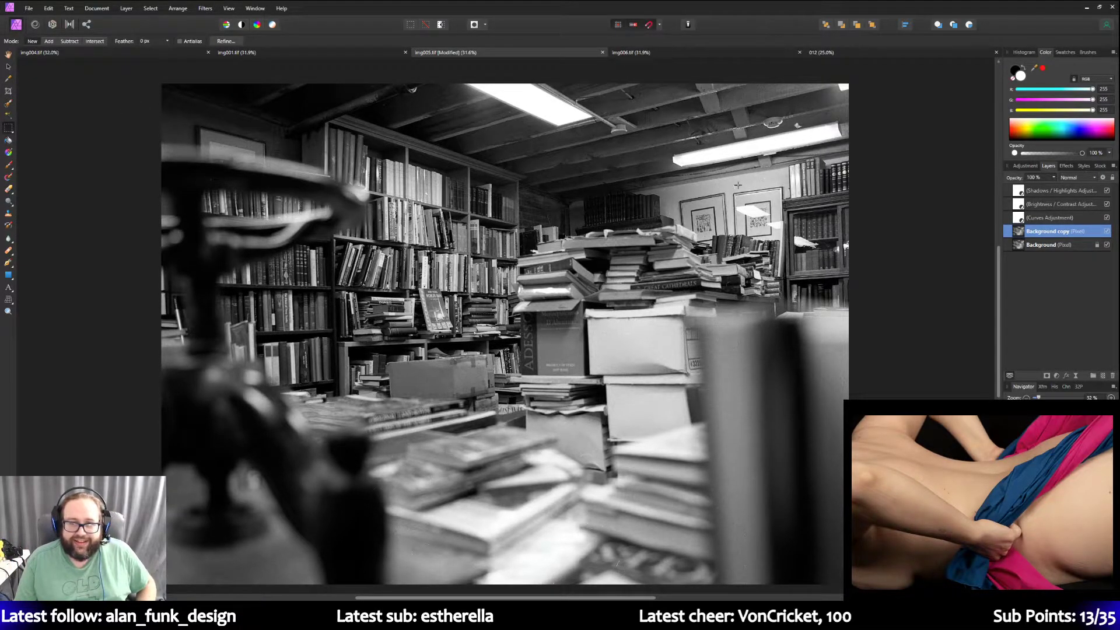
scroll(456, 124, up, 3)
drag(329, 119, 377, 131)
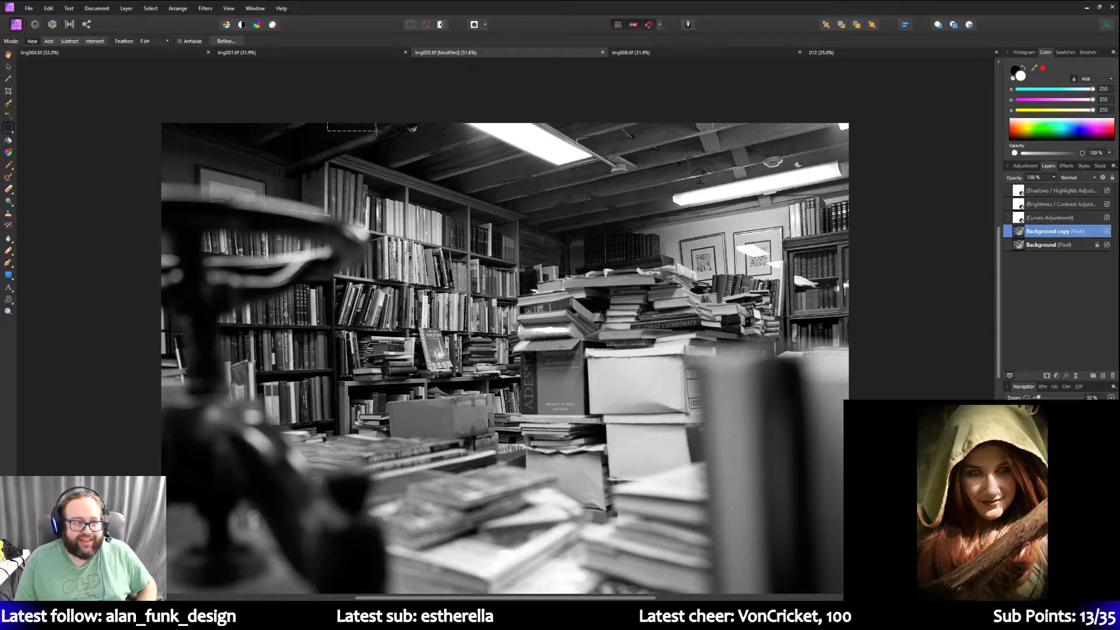
click(371, 111)
scroll(108, 163, up, 1)
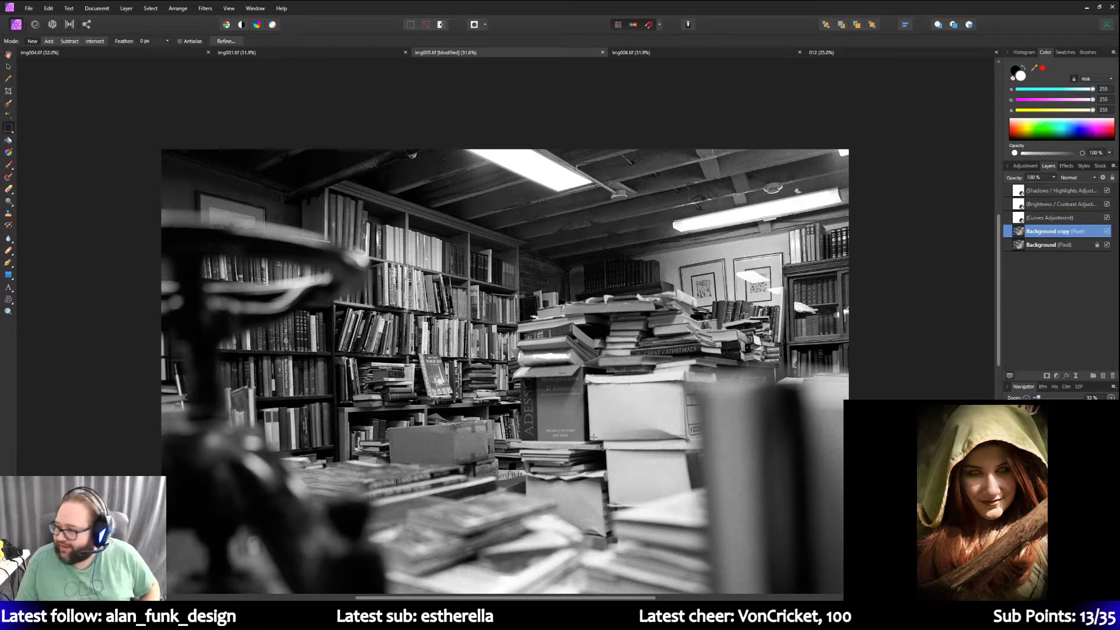
Select a small area on the blurred patterned book cover in the foreground and repeat Dust & Scratches on it.
scroll(753, 342, down, 1)
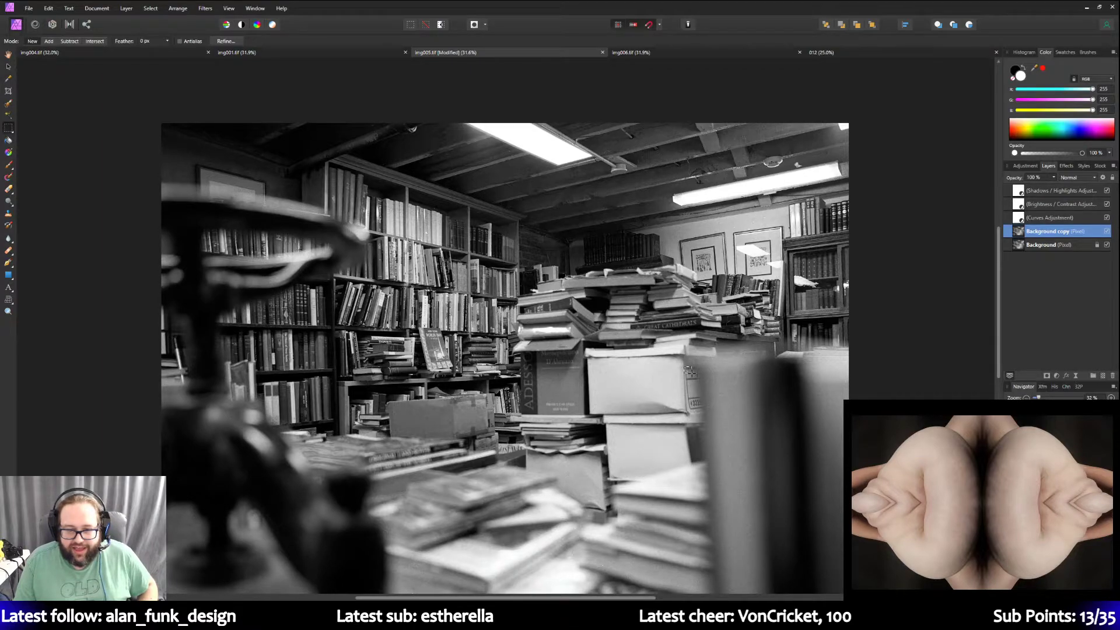
scroll(504, 359, up, 1)
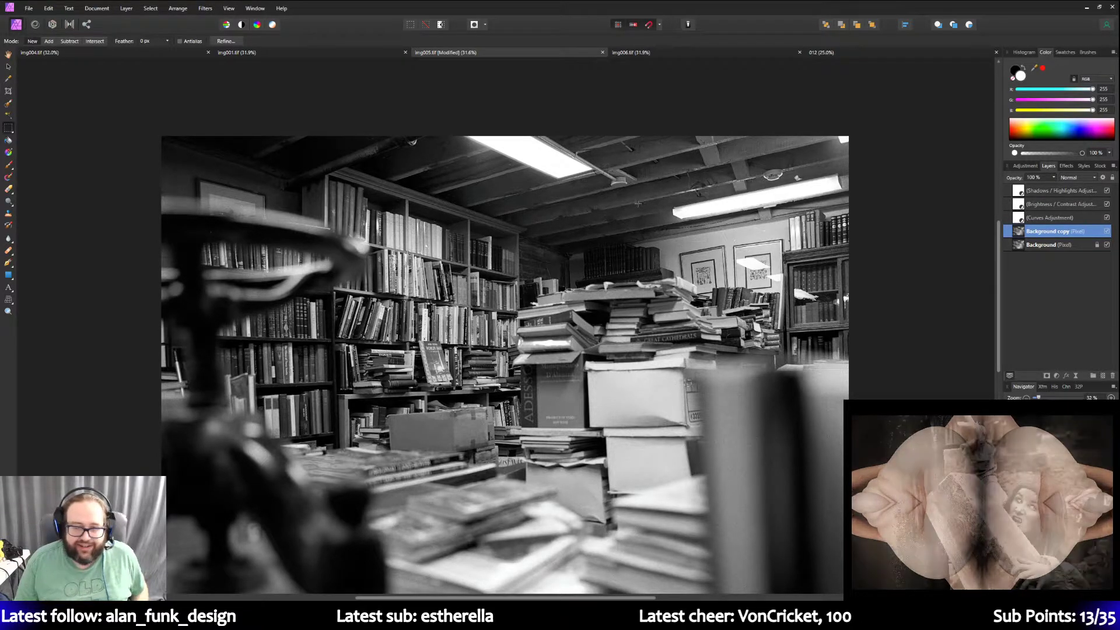
scroll(441, 439, down, 2)
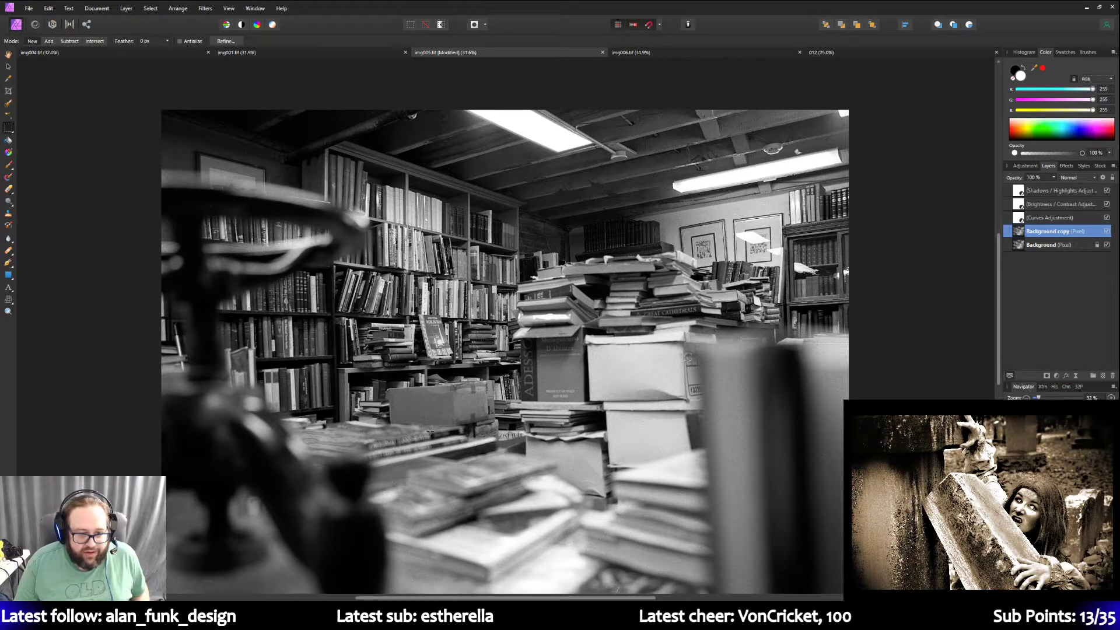
scroll(430, 431, down, 4)
drag(609, 530, 627, 541)
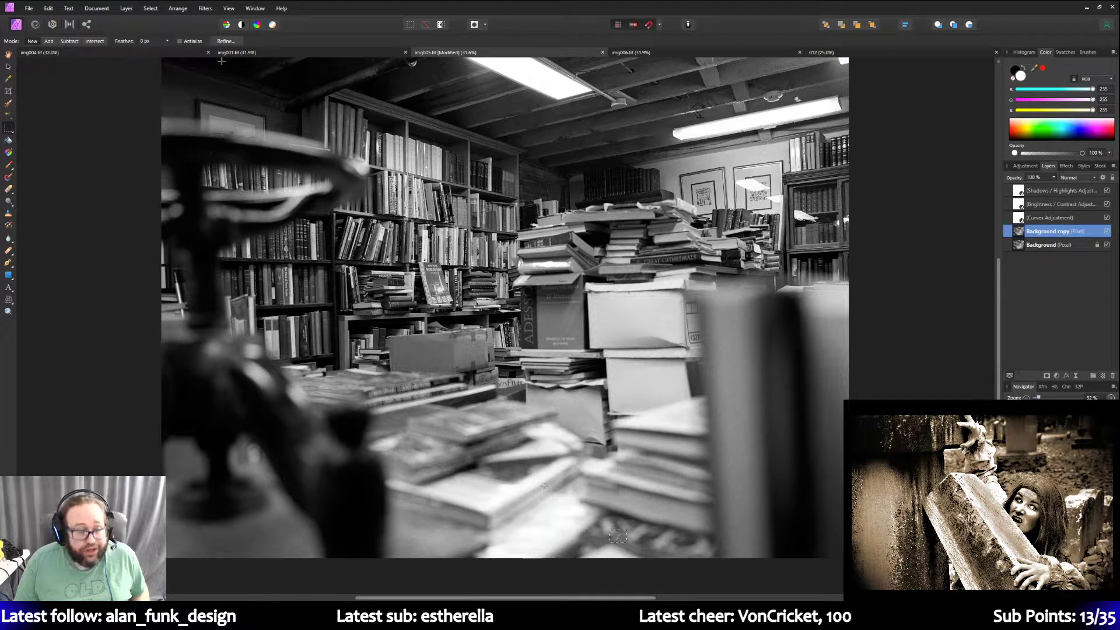
click(205, 8)
click(204, 18)
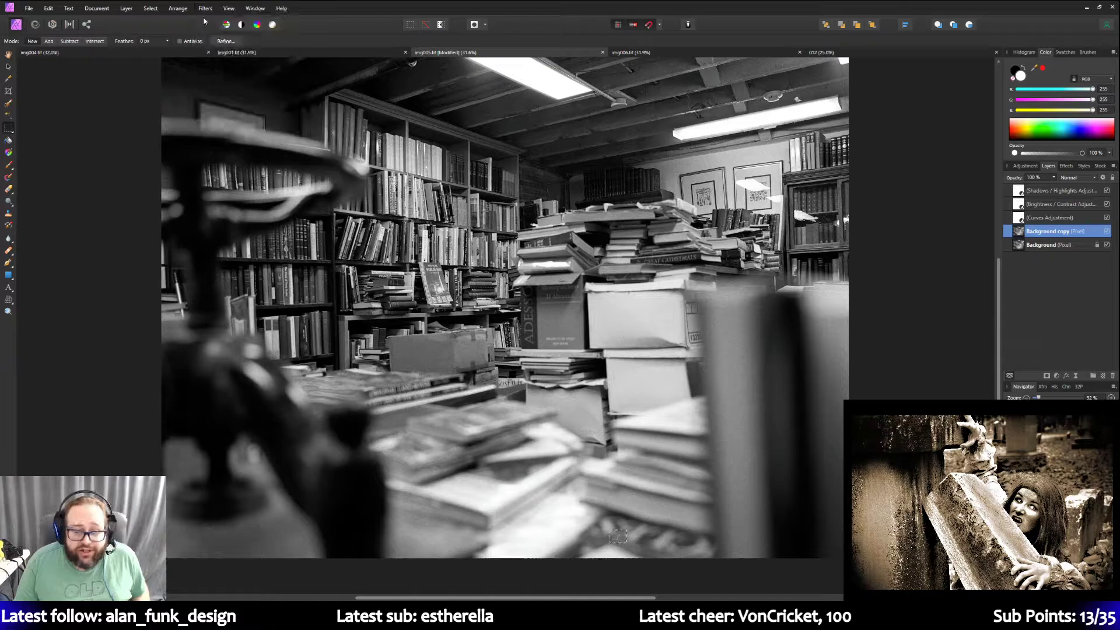
Repeat Dust & Scratches on a thin strip at the photo's lower edge, just beside the blurred patterned book.
scroll(552, 387, down, 2)
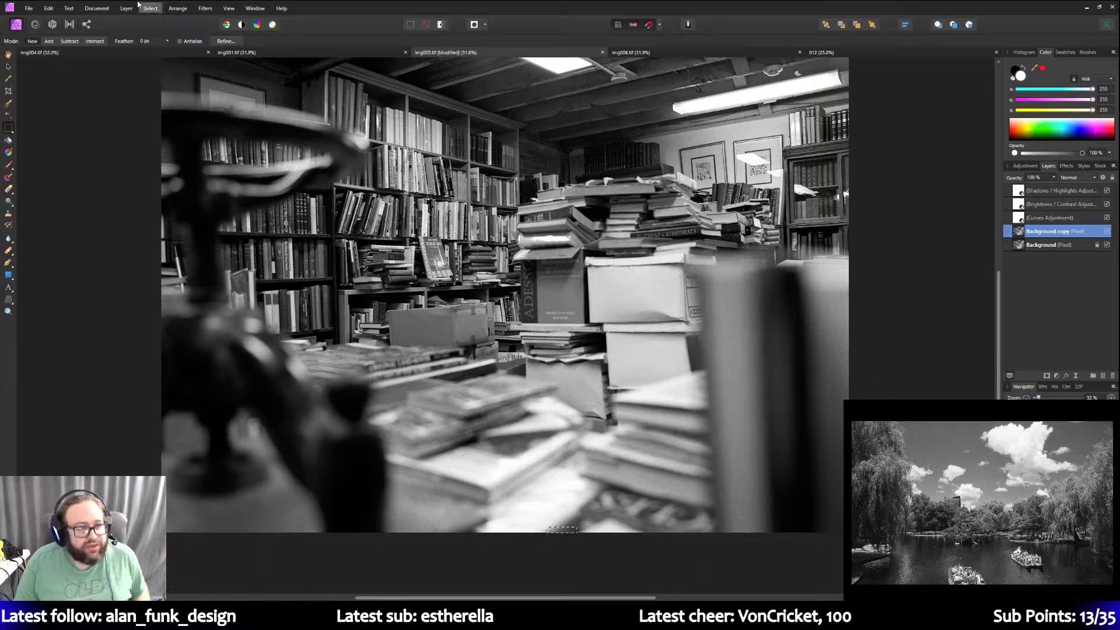
click(185, 9)
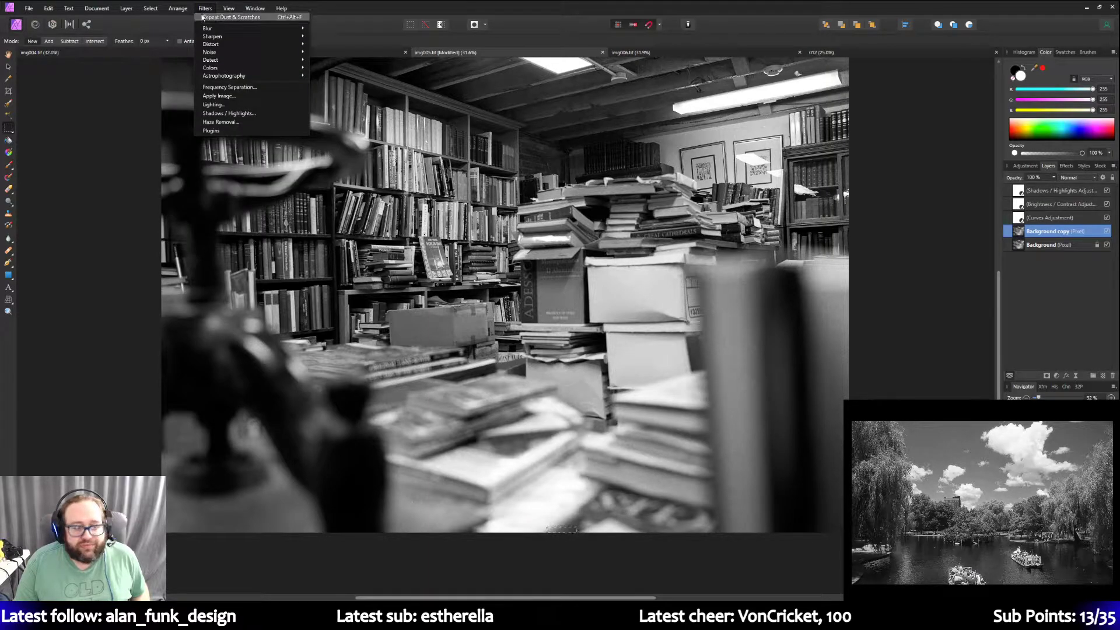
click(205, 17)
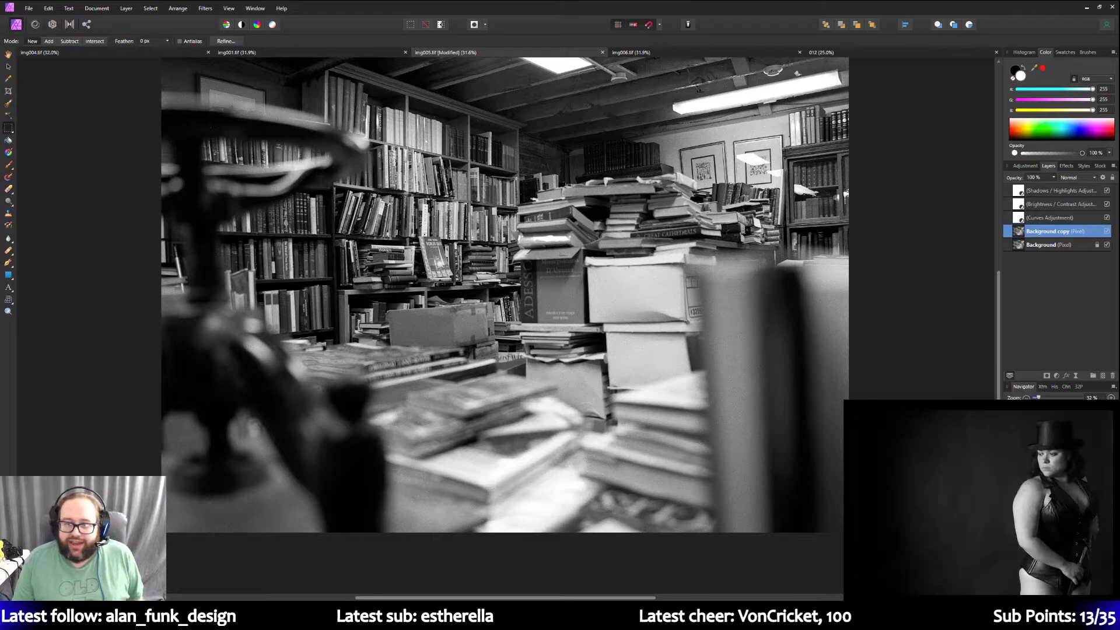
Examine the edited bust photo 012 from its upper bookshelves down to the books at its base.
click(836, 52)
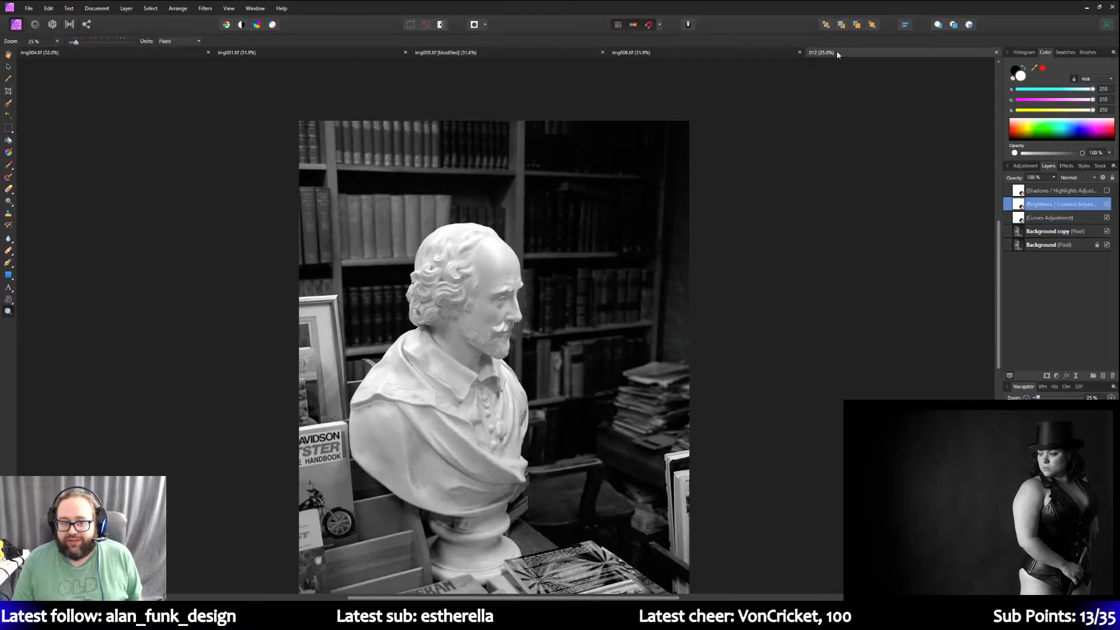
scroll(828, 230, down, 3)
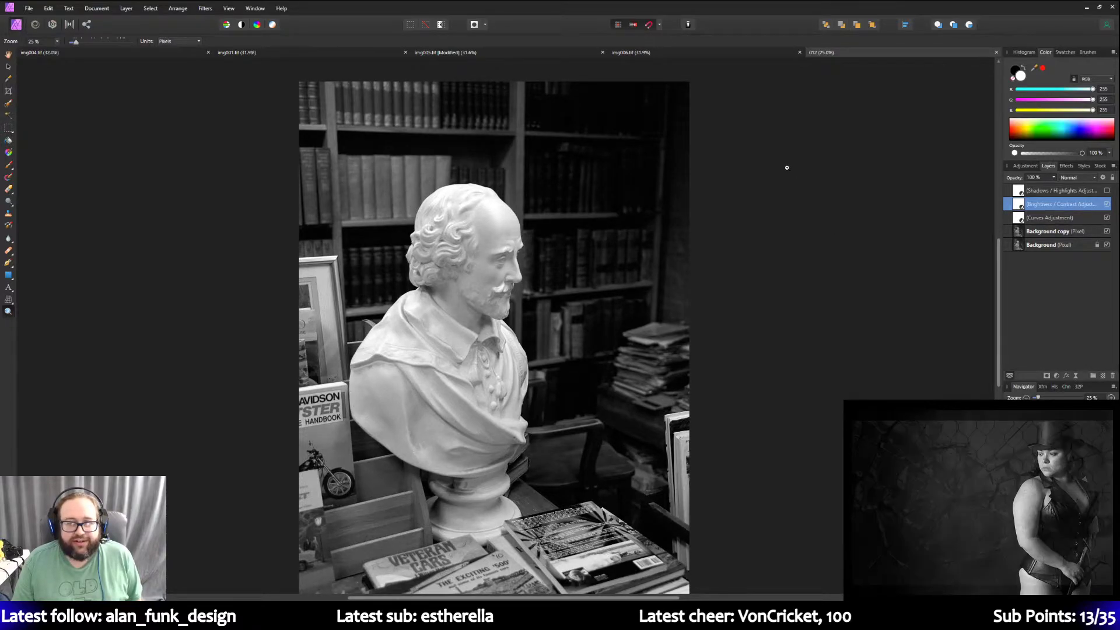
scroll(725, 245, down, 1)
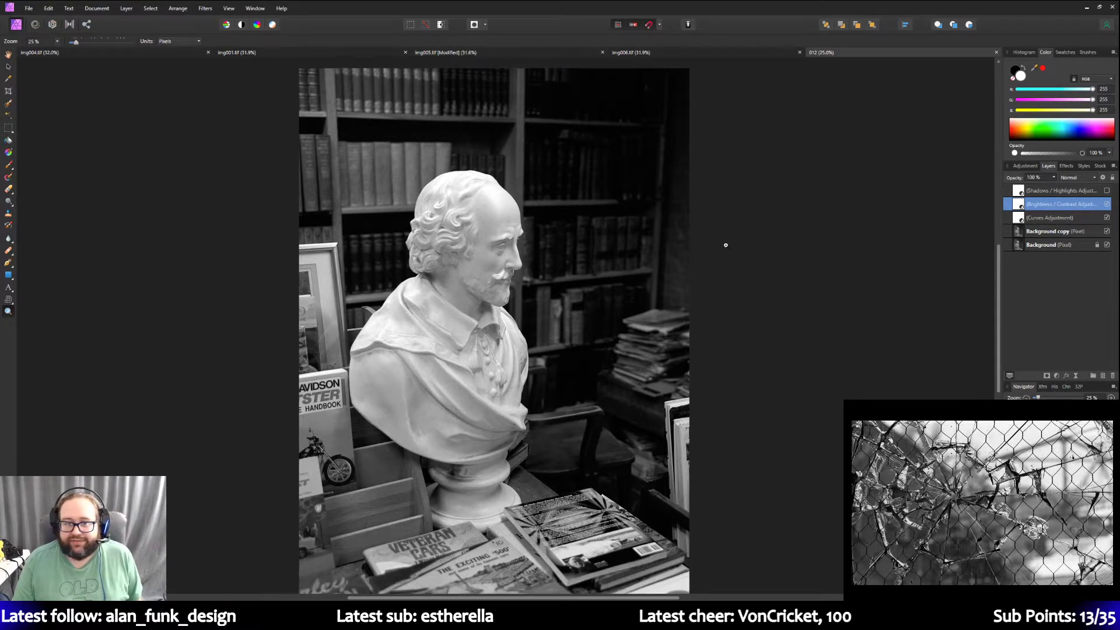
scroll(608, 185, up, 2)
scroll(532, 121, up, 2)
scroll(532, 121, down, 4)
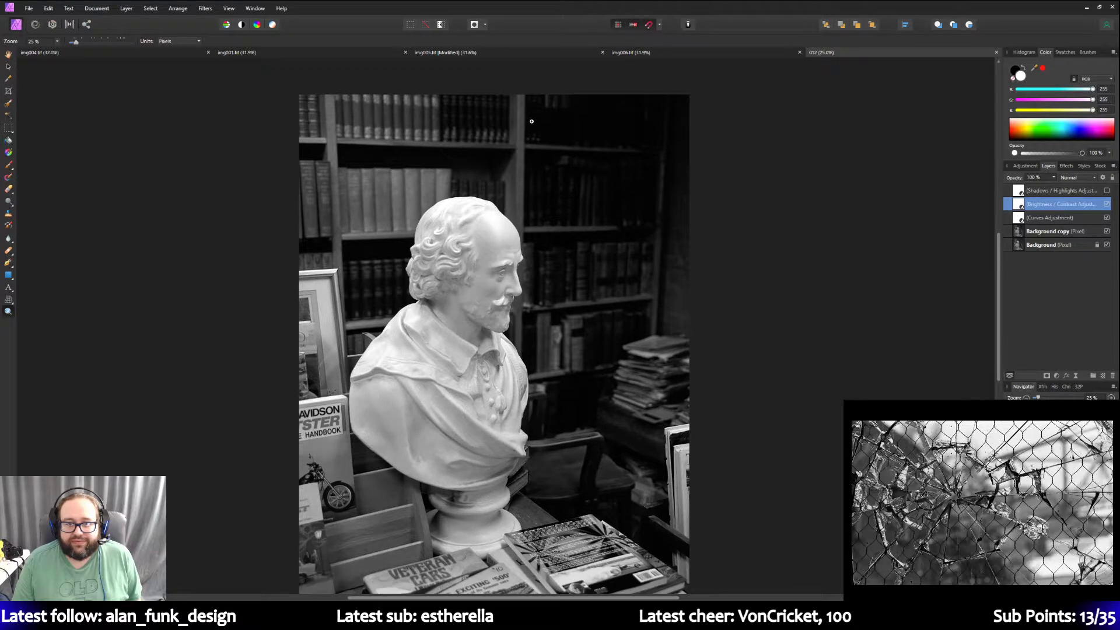
scroll(531, 121, up, 2)
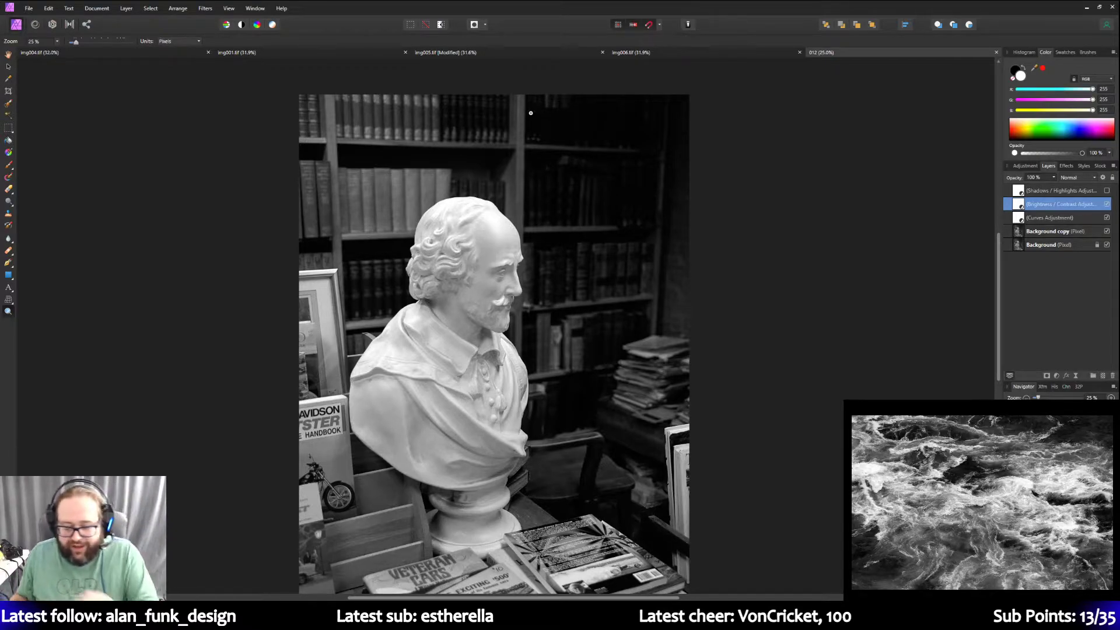
scroll(531, 112, down, 3)
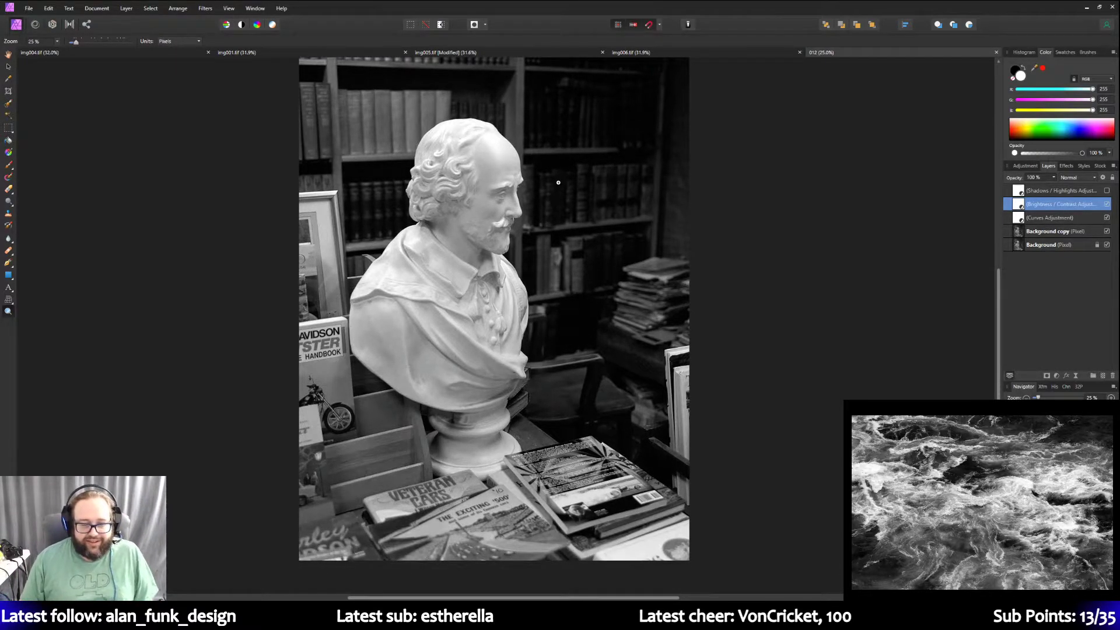
Return to img005.tif and, with a narrower Clone Brush, cover the white speck on the upper shelf's pale book spines from the area just above.
click(495, 51)
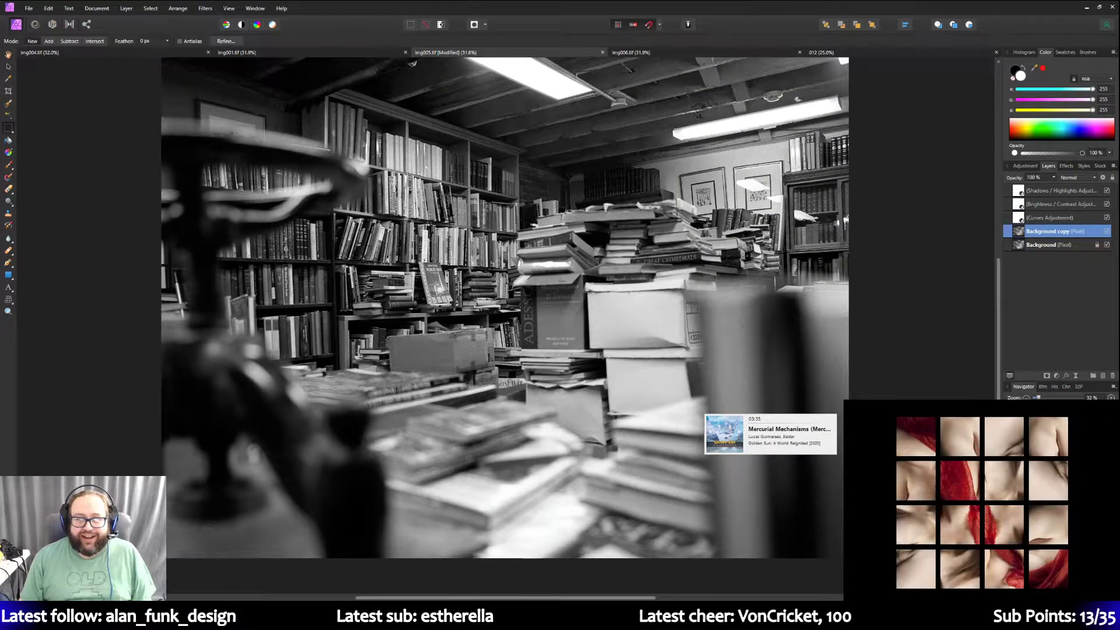
scroll(504, 314, up, 1)
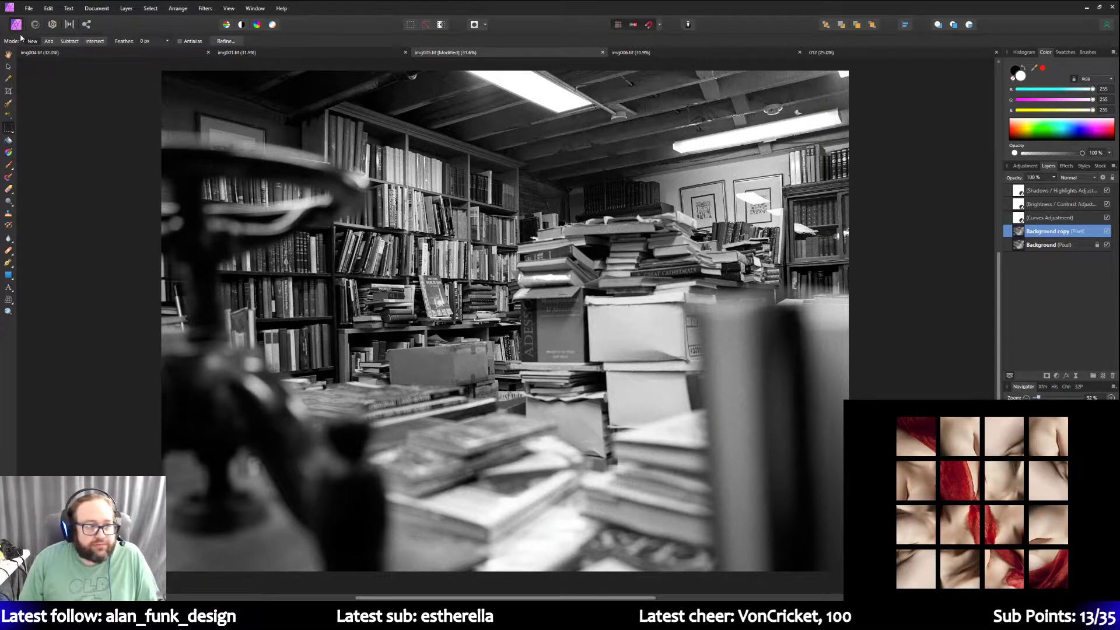
click(9, 311)
click(449, 166)
click(431, 164)
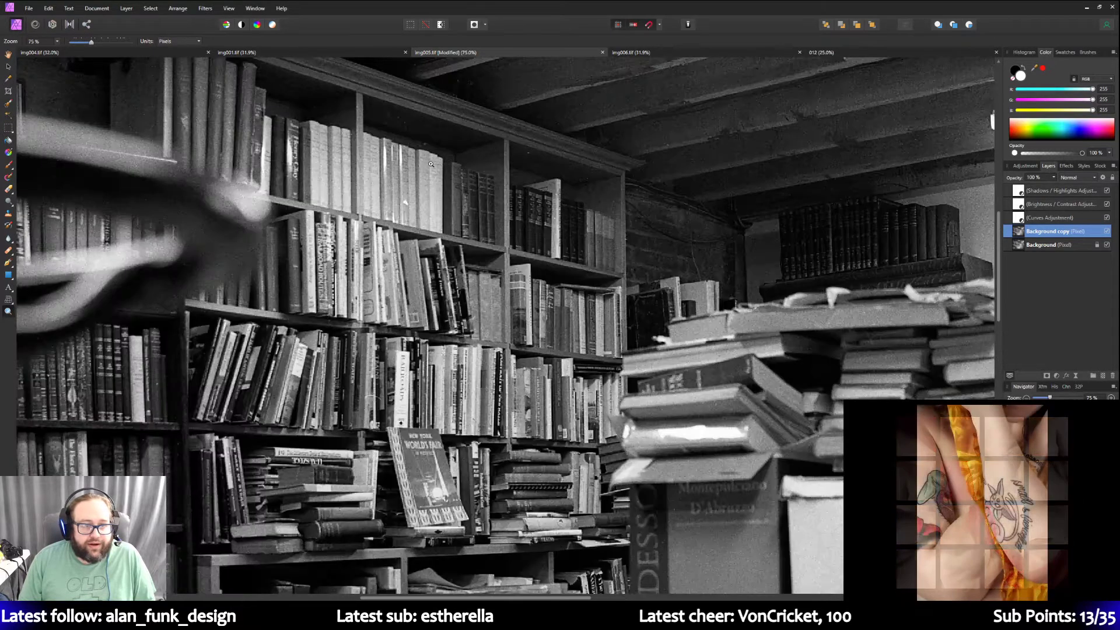
click(431, 164)
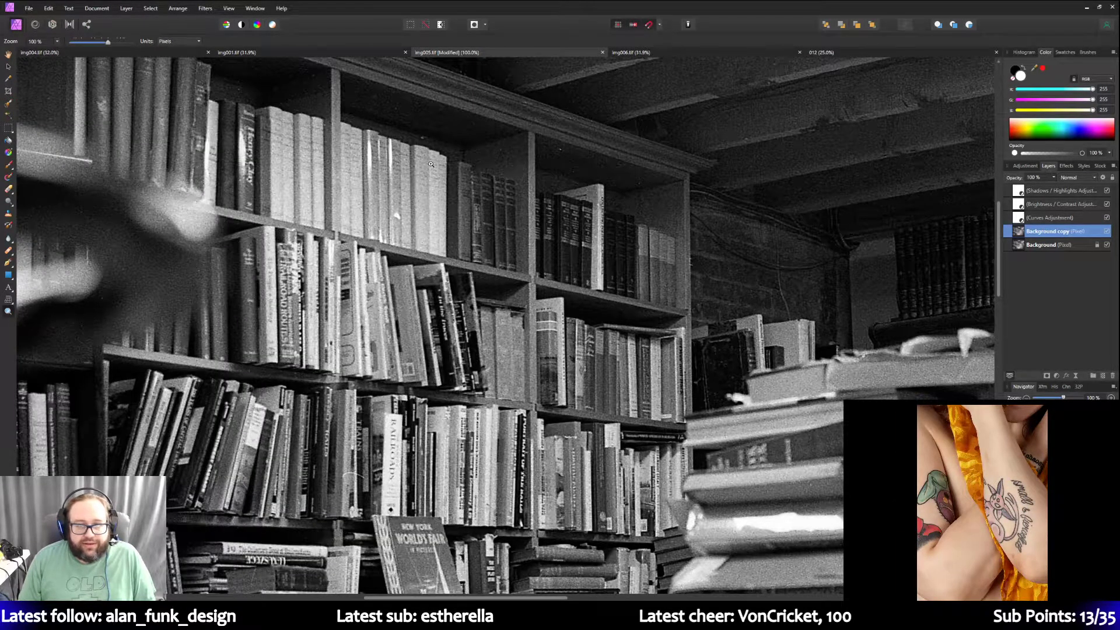
scroll(431, 163, up, 5)
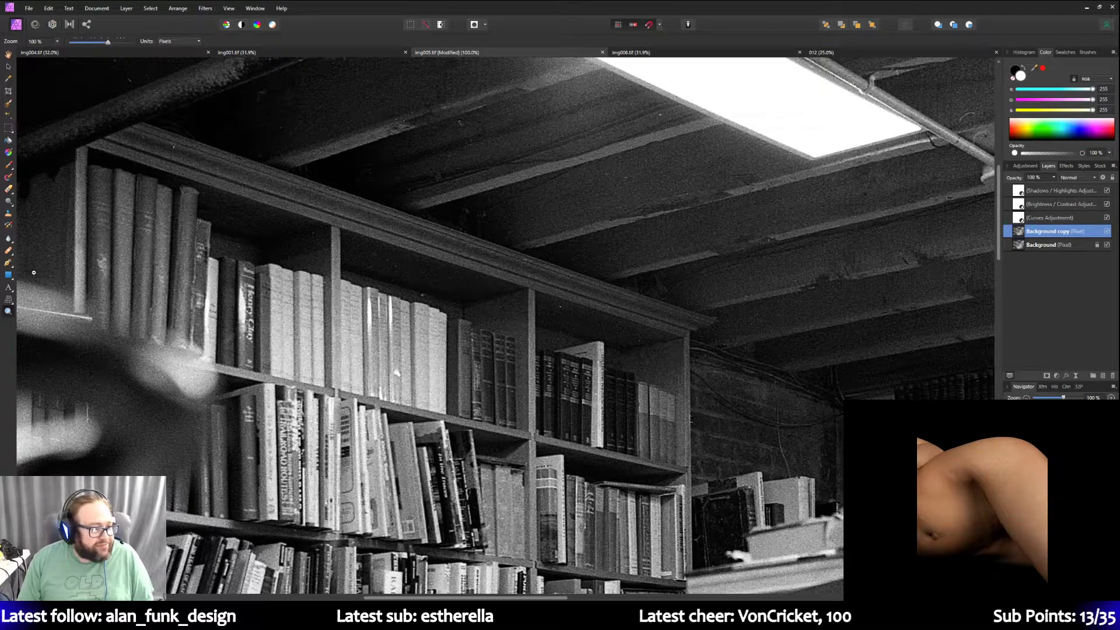
click(8, 214)
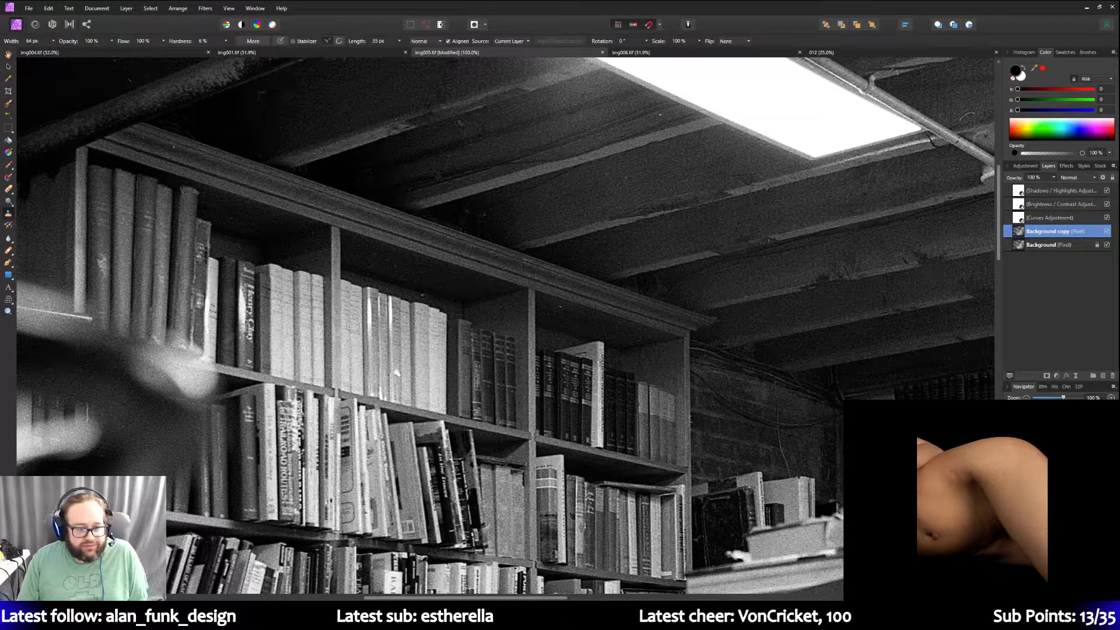
click(53, 40)
drag(55, 52, 47, 52)
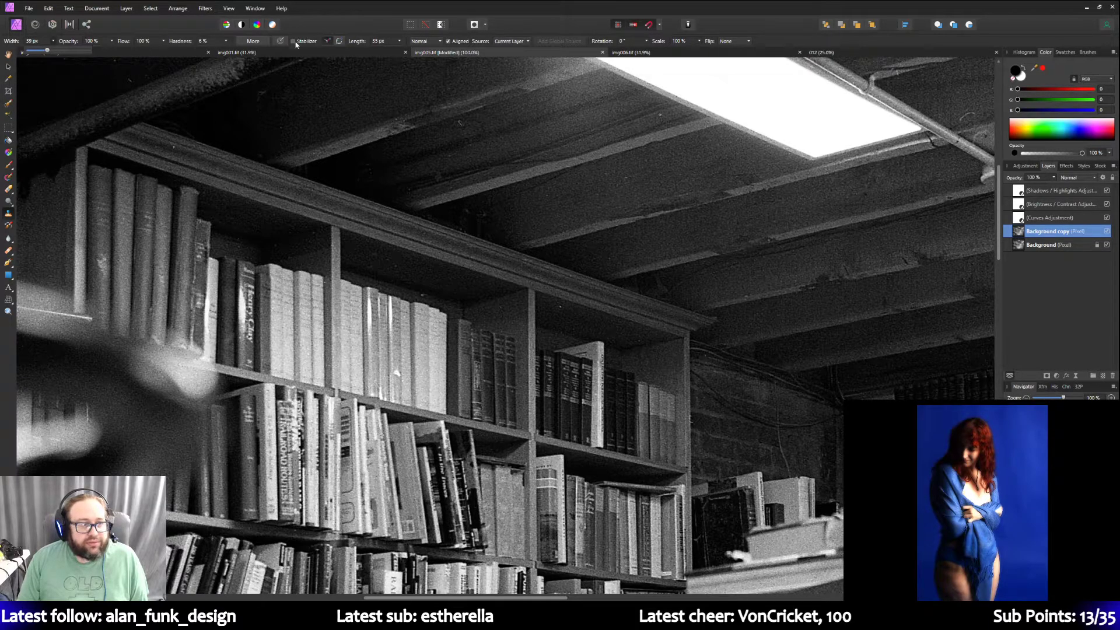
alt+click(396, 357)
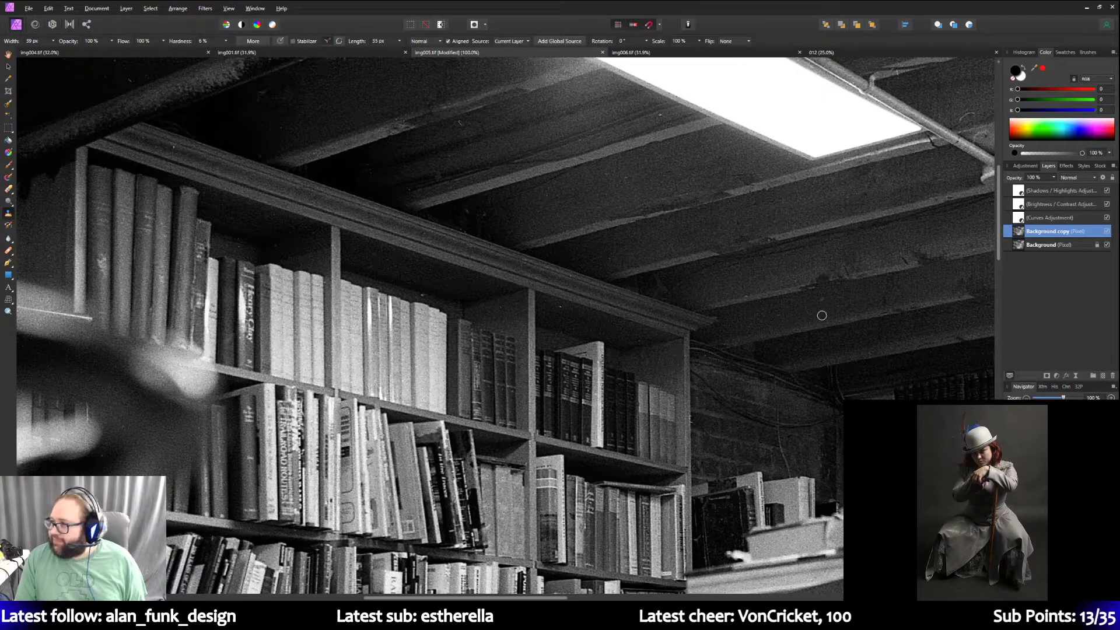
Sample a Clone Brush source inside the top bookshelf of img005.tif and undo the last clone stroke.
alt+click(585, 316)
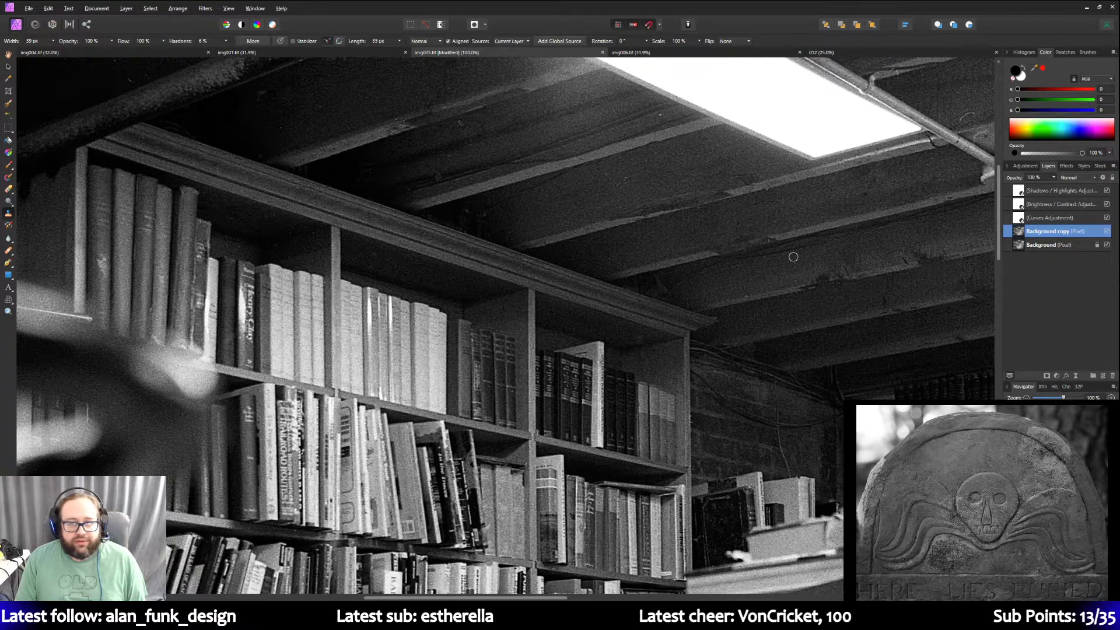
scroll(793, 257, down, 3)
scroll(794, 256, down, 6)
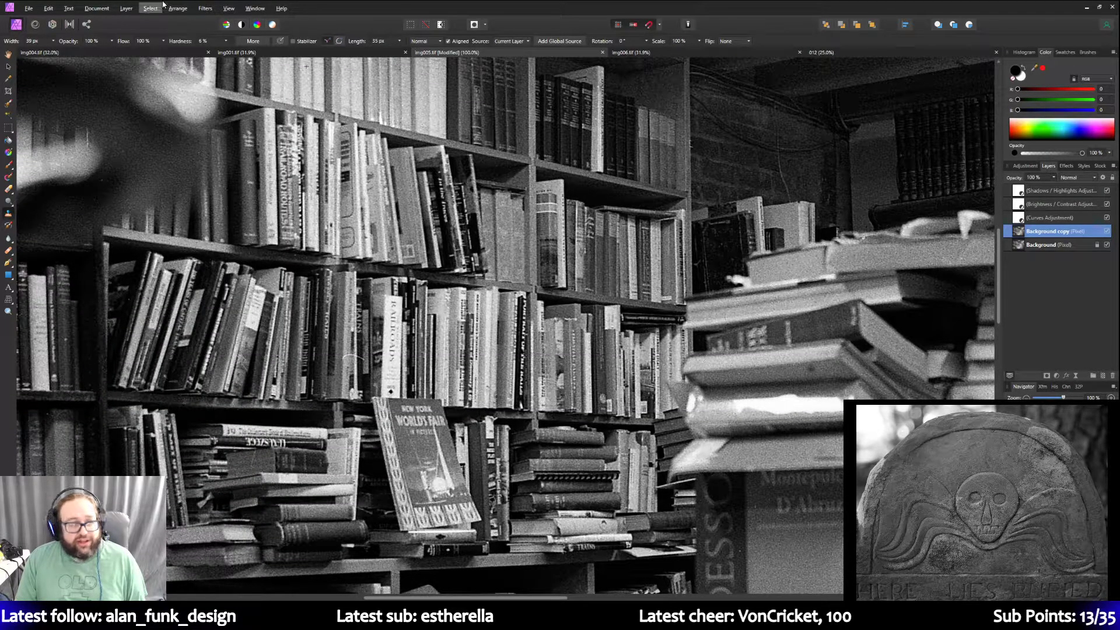
click(50, 11)
click(55, 18)
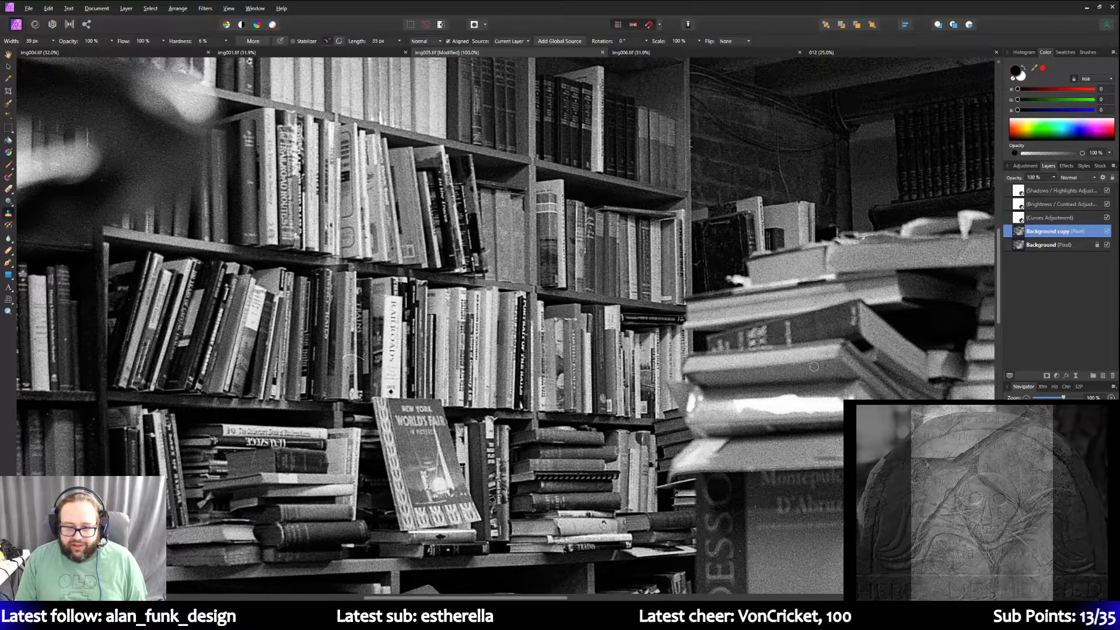
Examine img005.tif for remaining dust and scratches, from the upper bookshelves down to the blurred books in the foreground.
scroll(555, 333, down, 1)
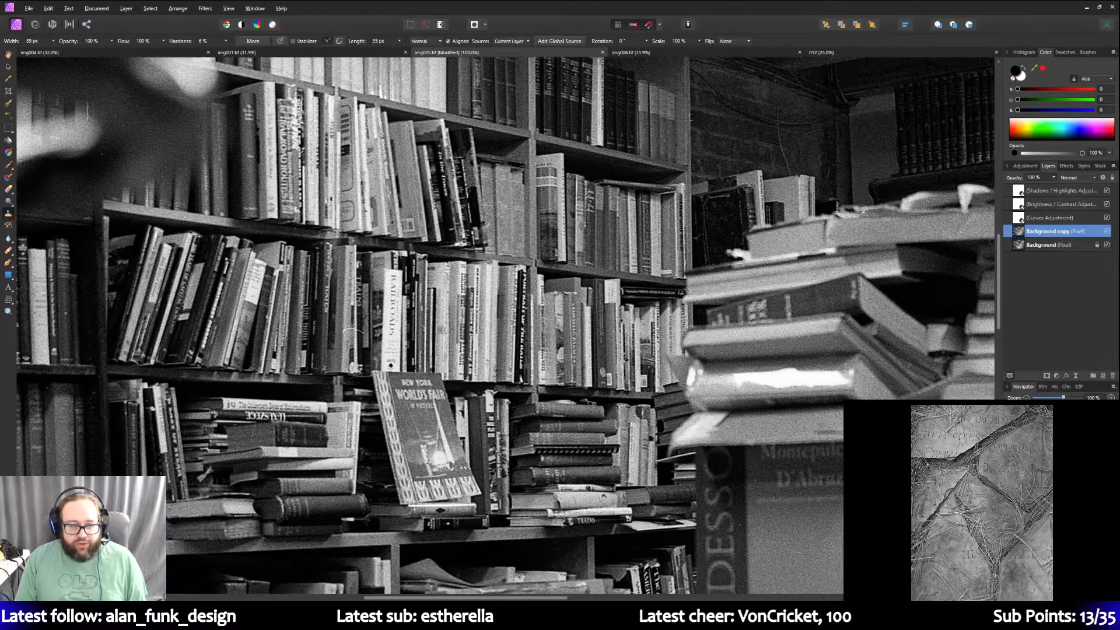
scroll(476, 329, up, 5)
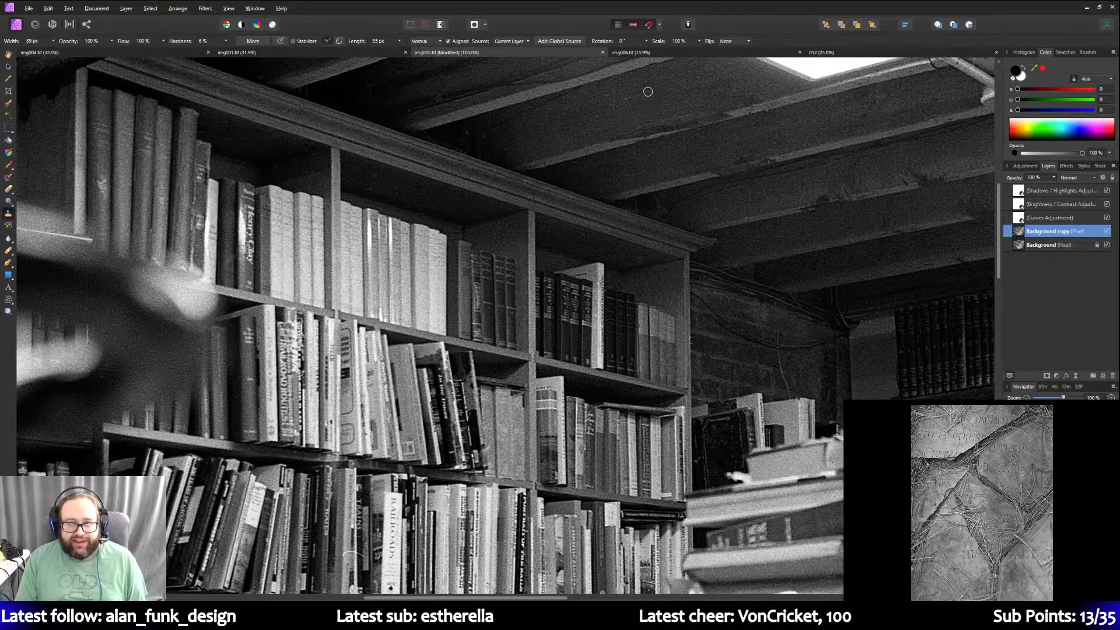
scroll(646, 96, down, 2)
scroll(445, 276, down, 5)
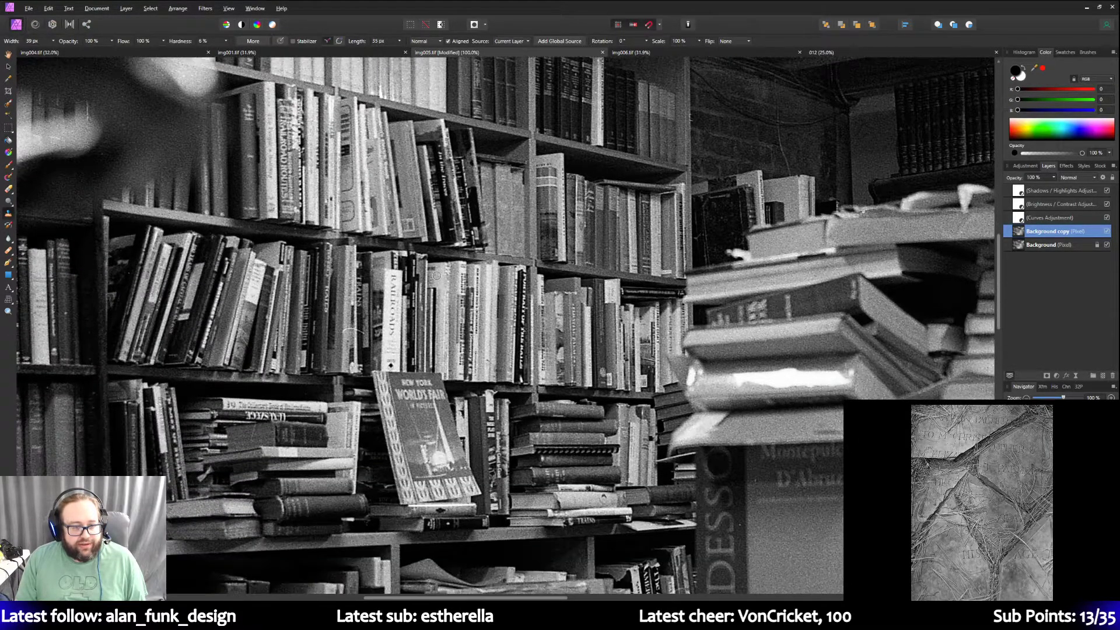
scroll(445, 276, down, 1)
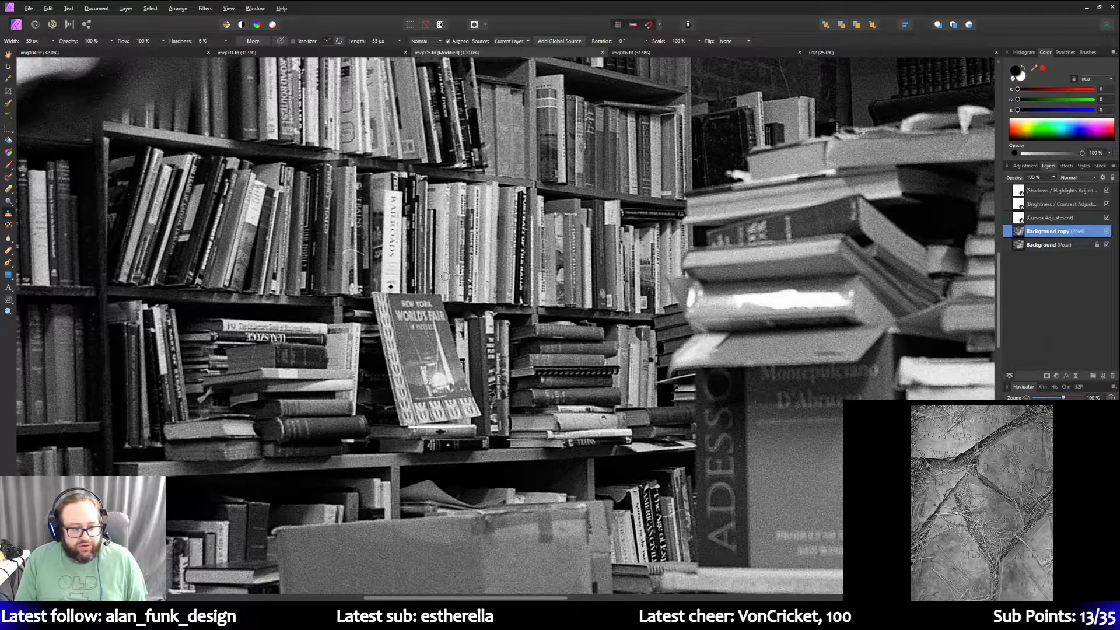
scroll(770, 409, down, 1)
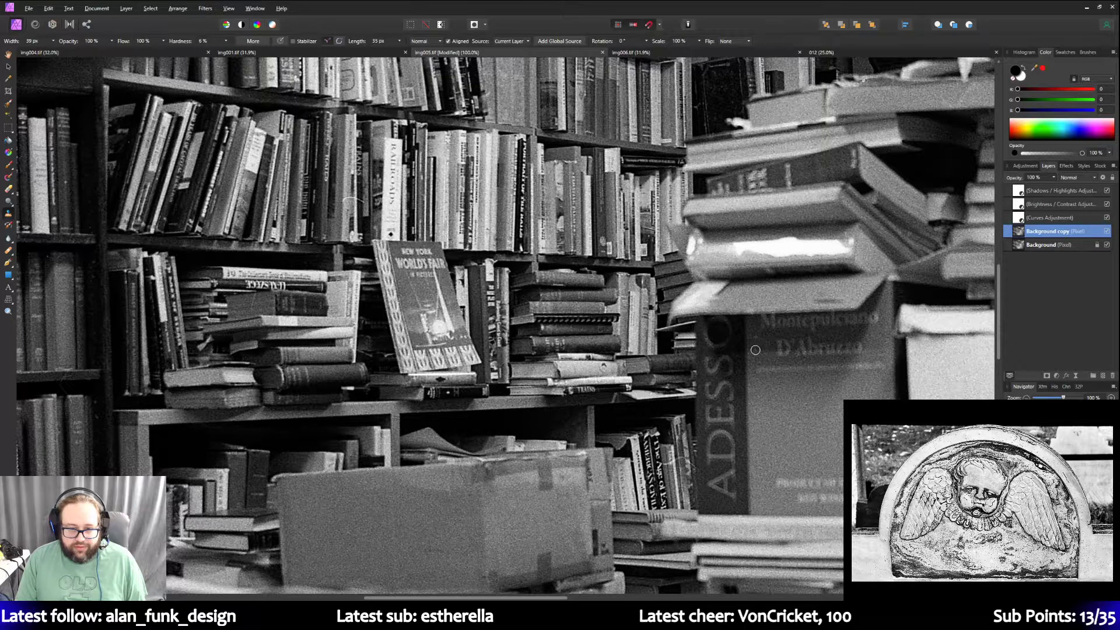
scroll(480, 345, down, 1)
scroll(483, 350, up, 1)
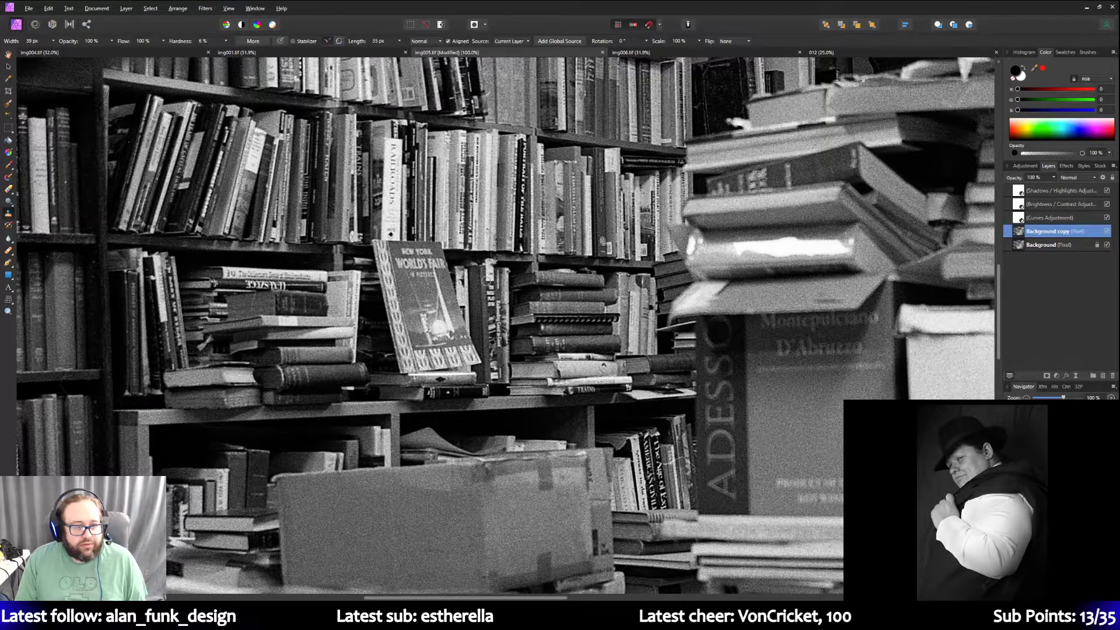
scroll(489, 272, down, 3)
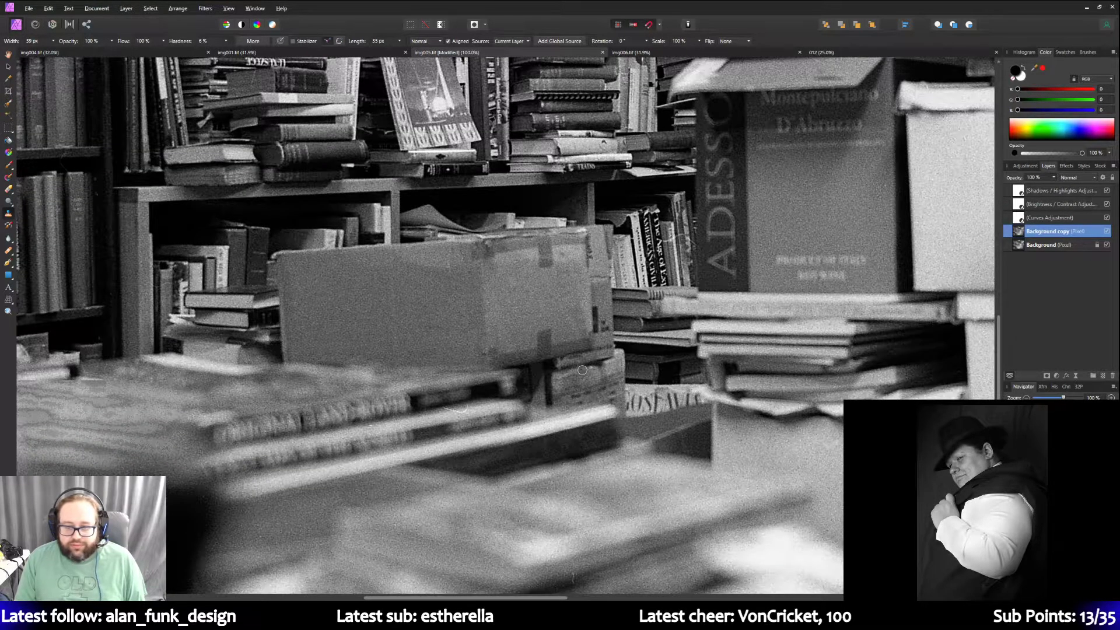
scroll(583, 370, down, 1)
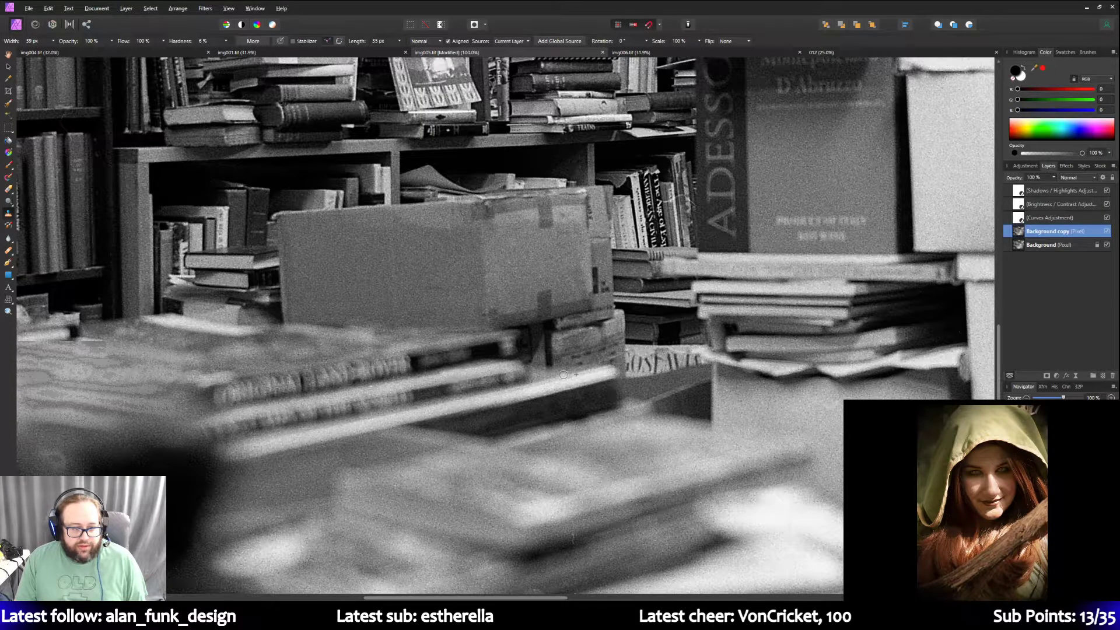
scroll(535, 431, down, 3)
scroll(244, 452, down, 3)
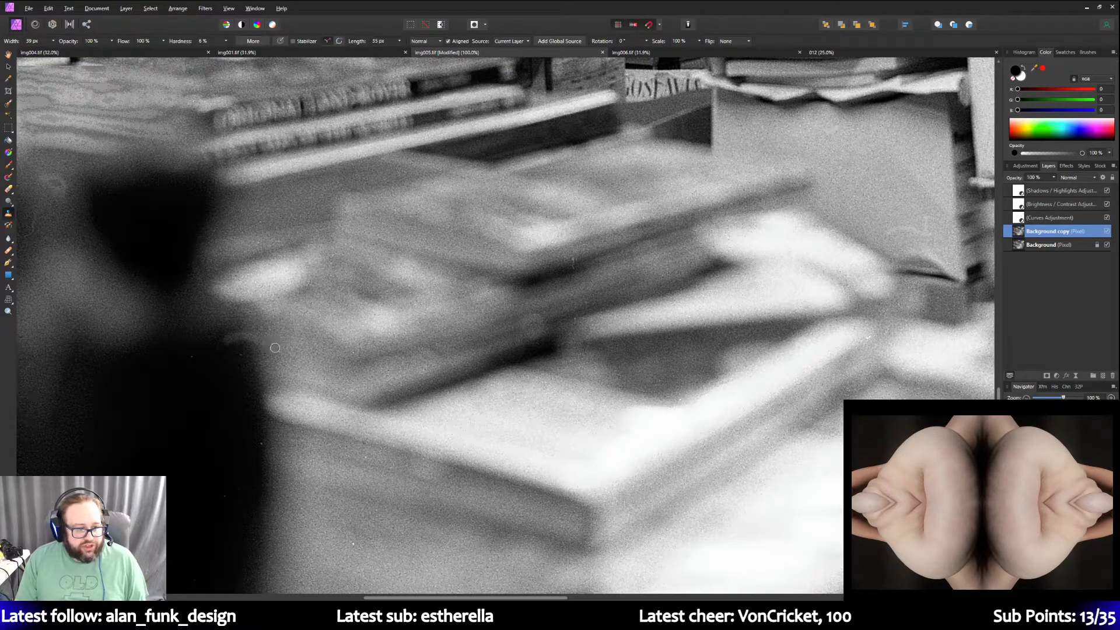
Cover the small white specks on the blurred foreground books and in the dark shape beside them with the Clone Brush.
scroll(379, 428, down, 1)
click(350, 490)
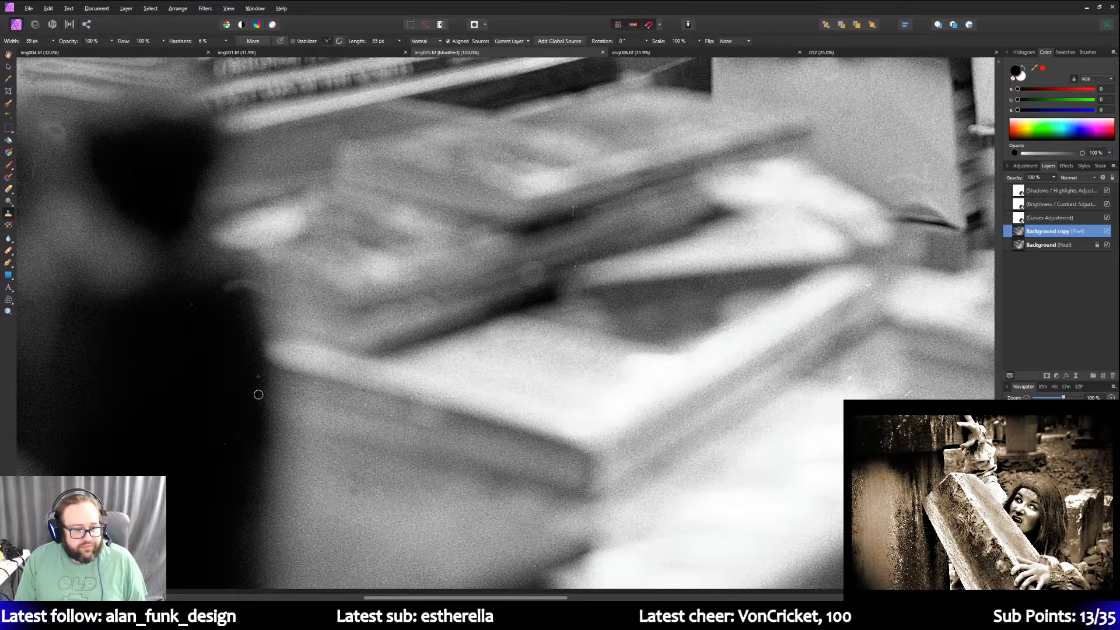
click(191, 303)
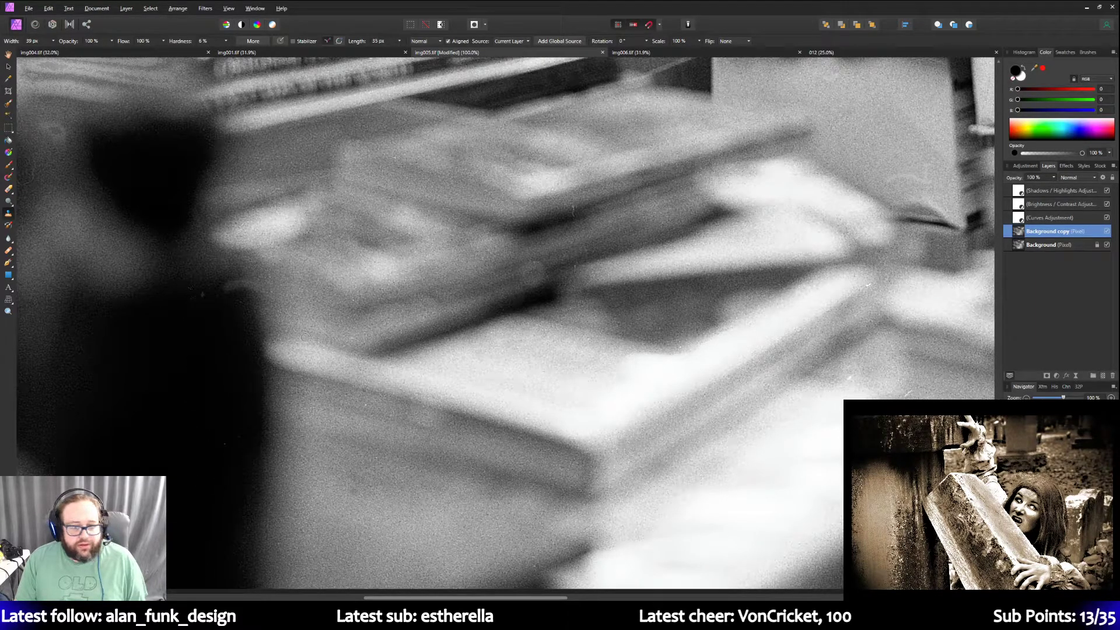
click(906, 386)
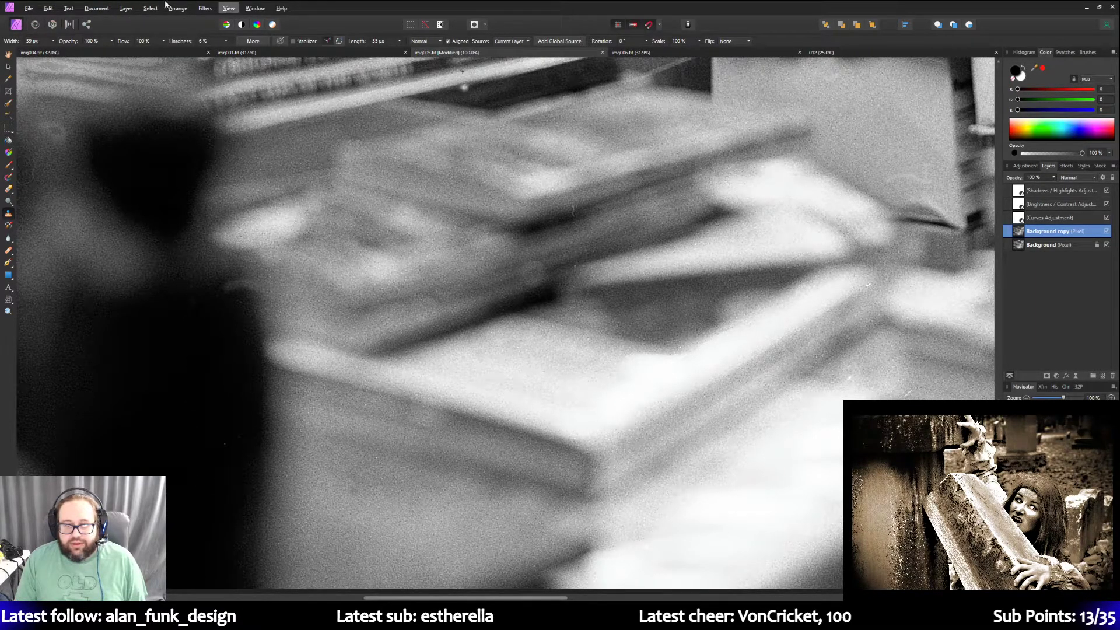
Widen the Clone Brush to about 96 px for the blurred foreground and undo the last clone stroke near the photo's lower-left corner.
click(52, 41)
drag(53, 51, 63, 53)
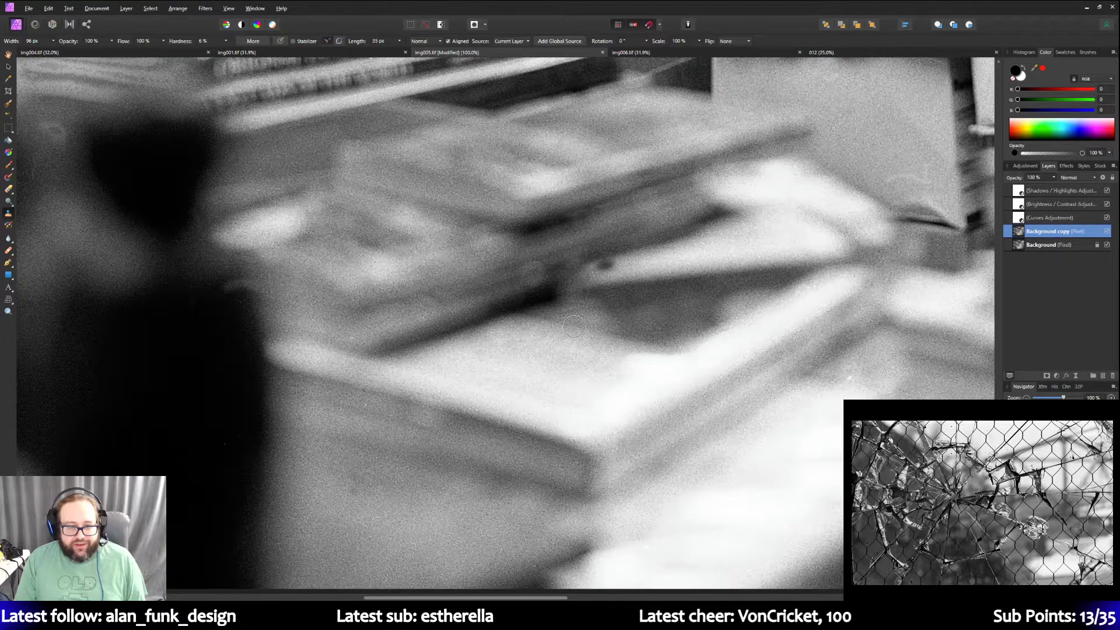
scroll(589, 301, down, 3)
drag(555, 597, 342, 595)
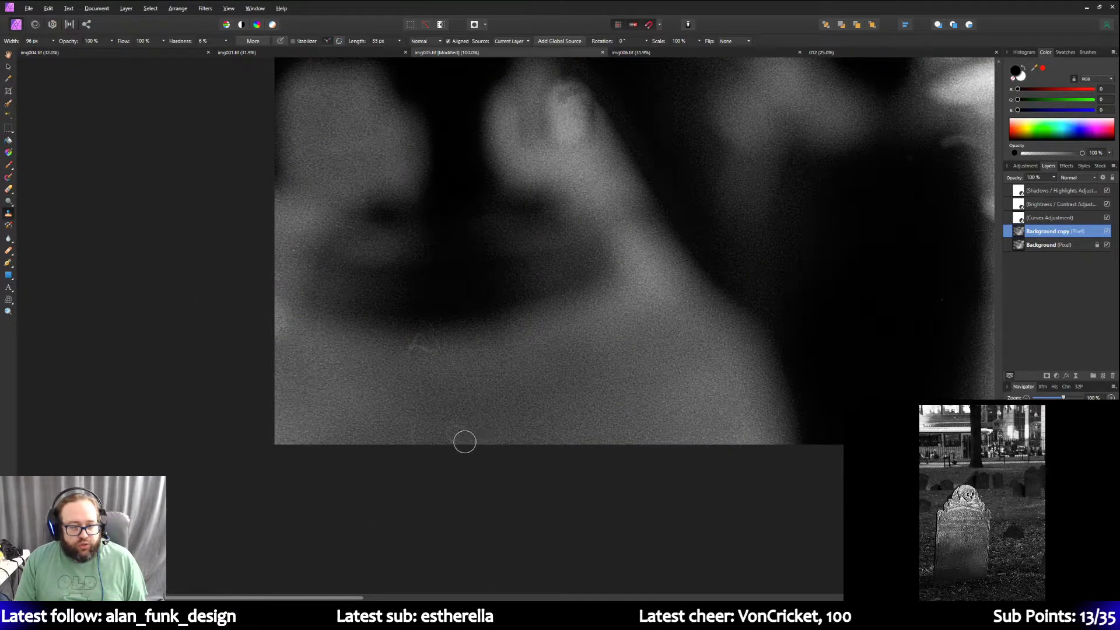
click(49, 9)
click(55, 17)
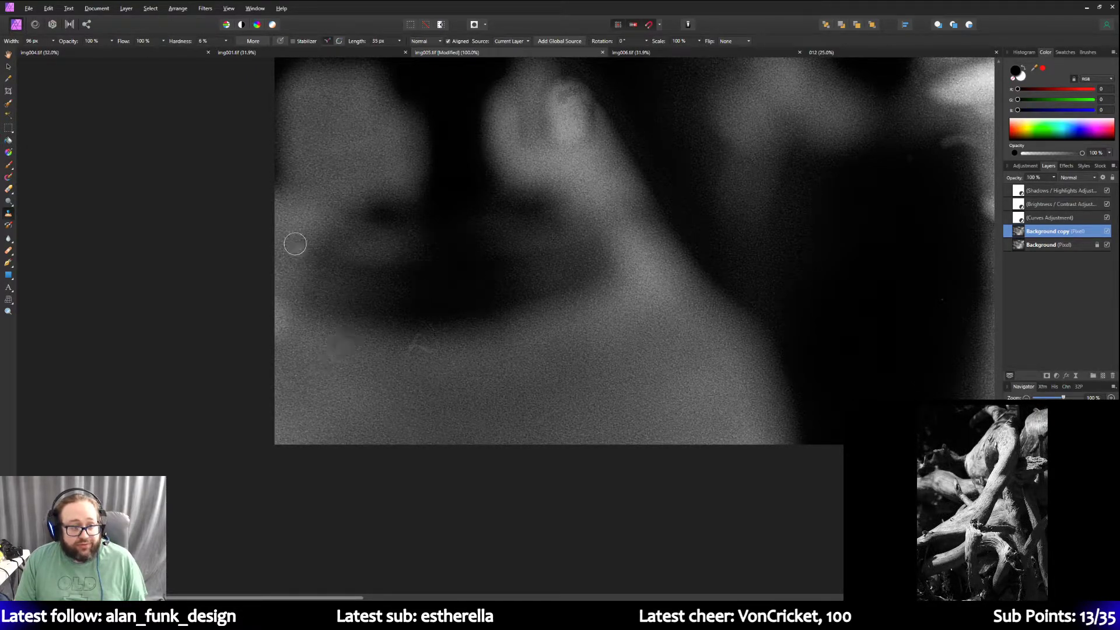
Examine the left side of the bookshop photo from the bottom edge up to the framed picture for dust specks and scratches.
scroll(365, 297, up, 10)
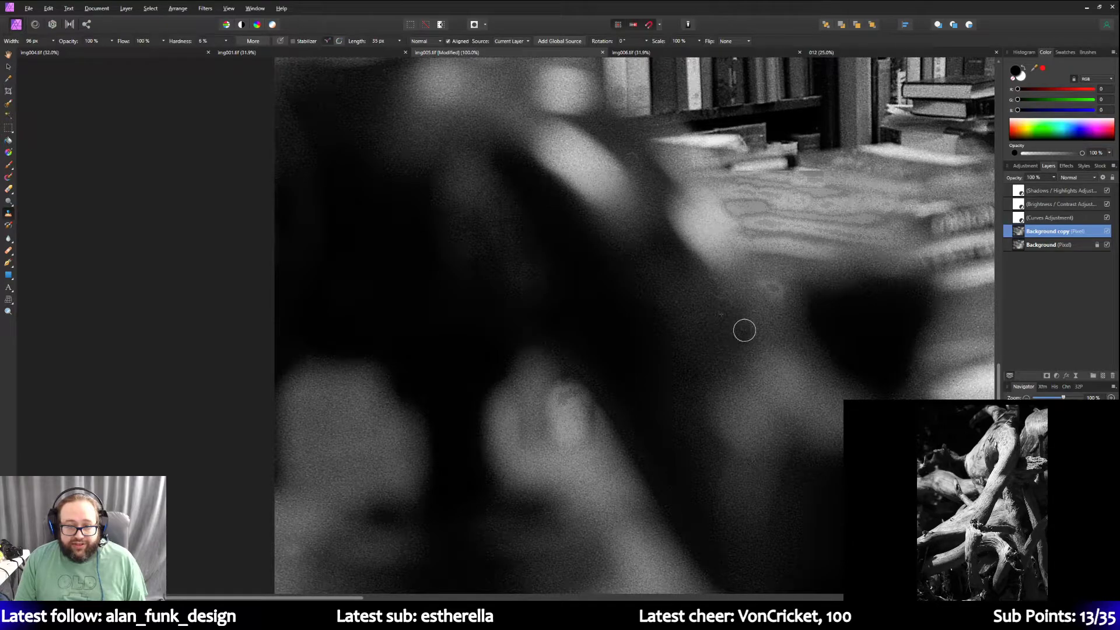
scroll(708, 323, up, 8)
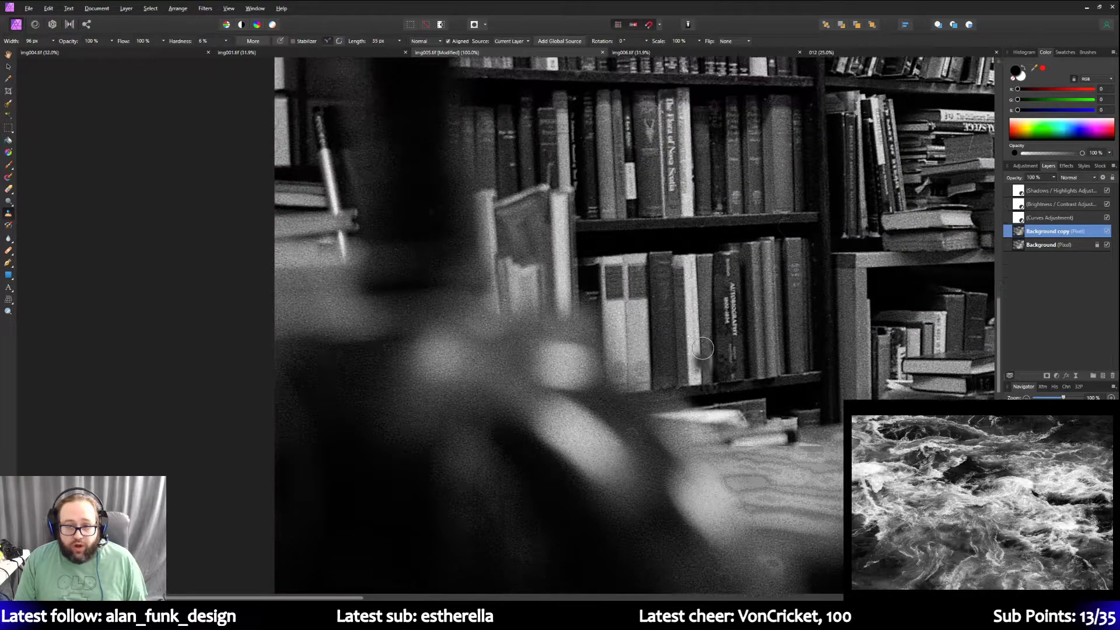
scroll(703, 348, up, 5)
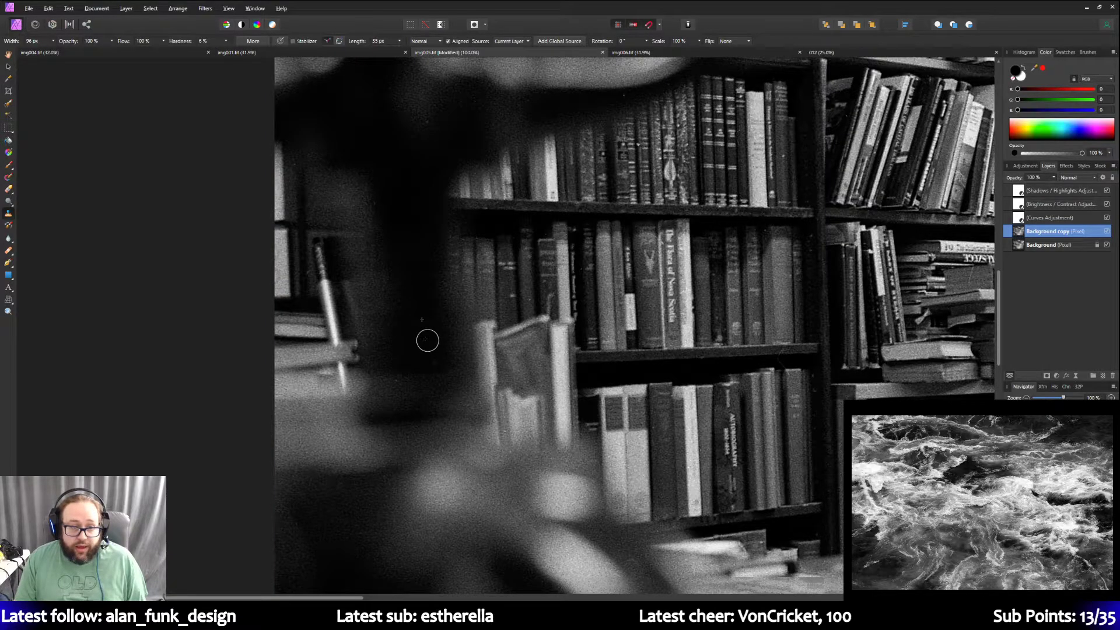
scroll(423, 357, up, 3)
scroll(422, 357, up, 3)
scroll(438, 355, up, 3)
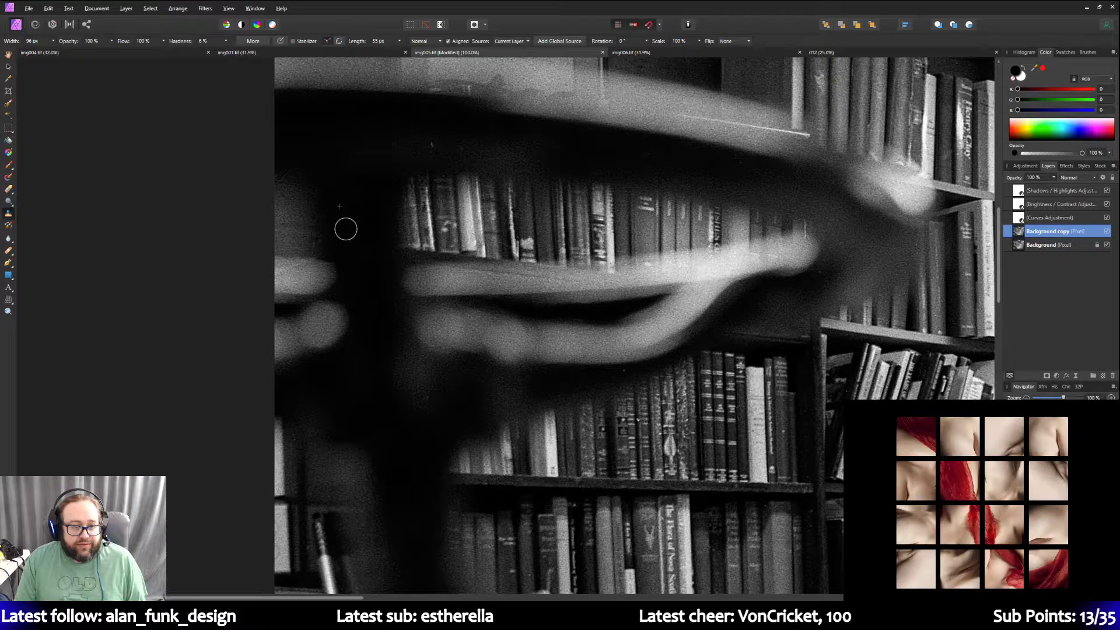
scroll(362, 242, up, 2)
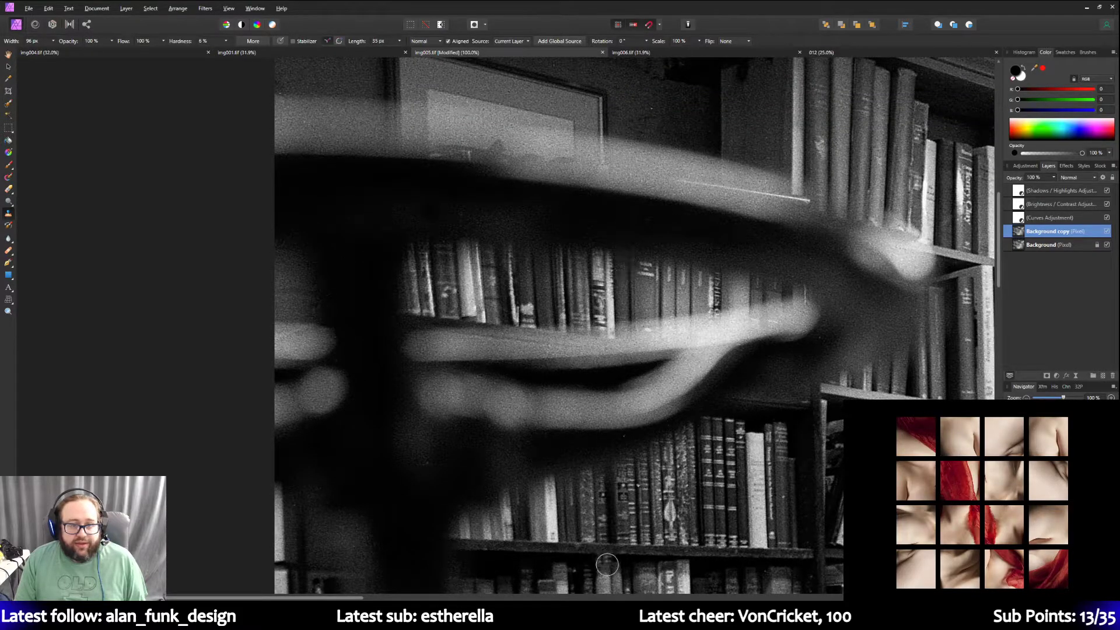
Examine the right side of the photo, from the ceiling light down to the boxes and back up, for dust specks.
drag(262, 597, 703, 597)
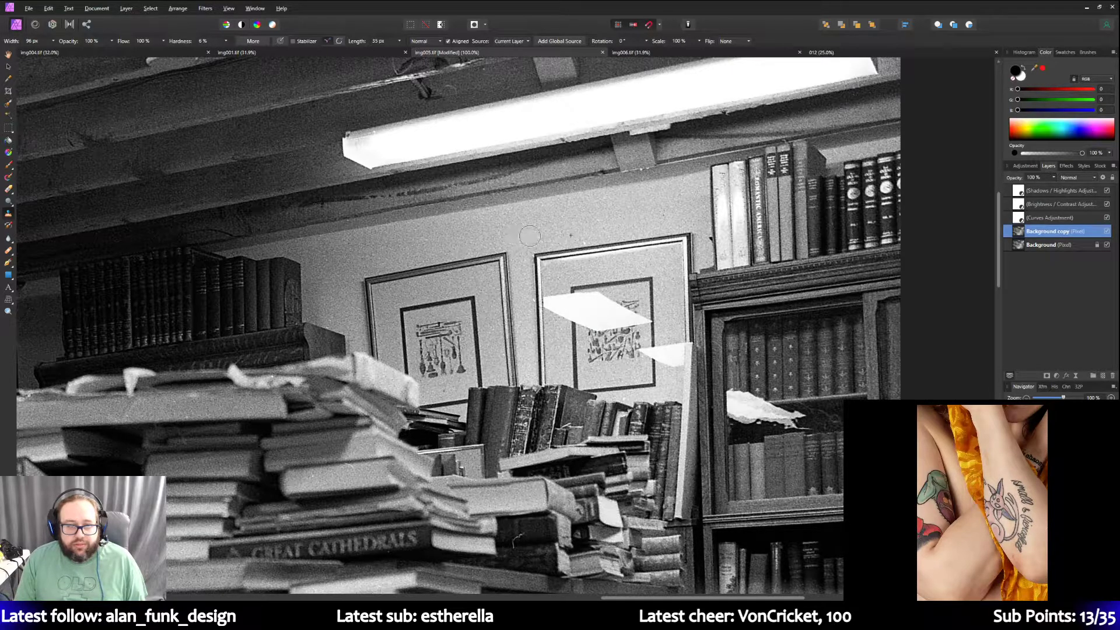
scroll(517, 413, down, 5)
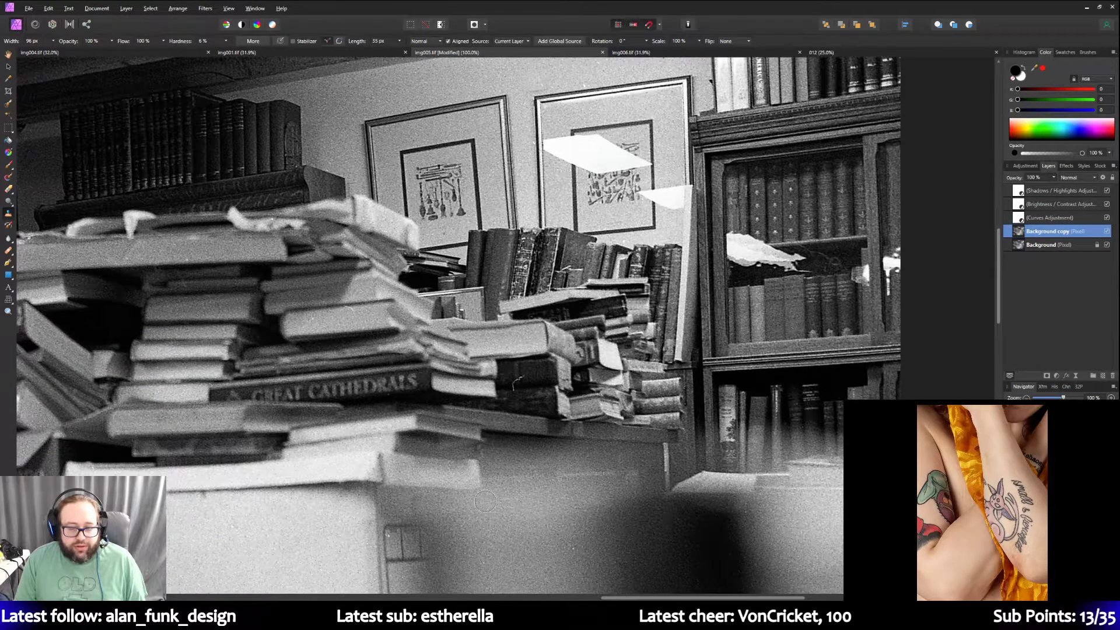
scroll(485, 501, down, 5)
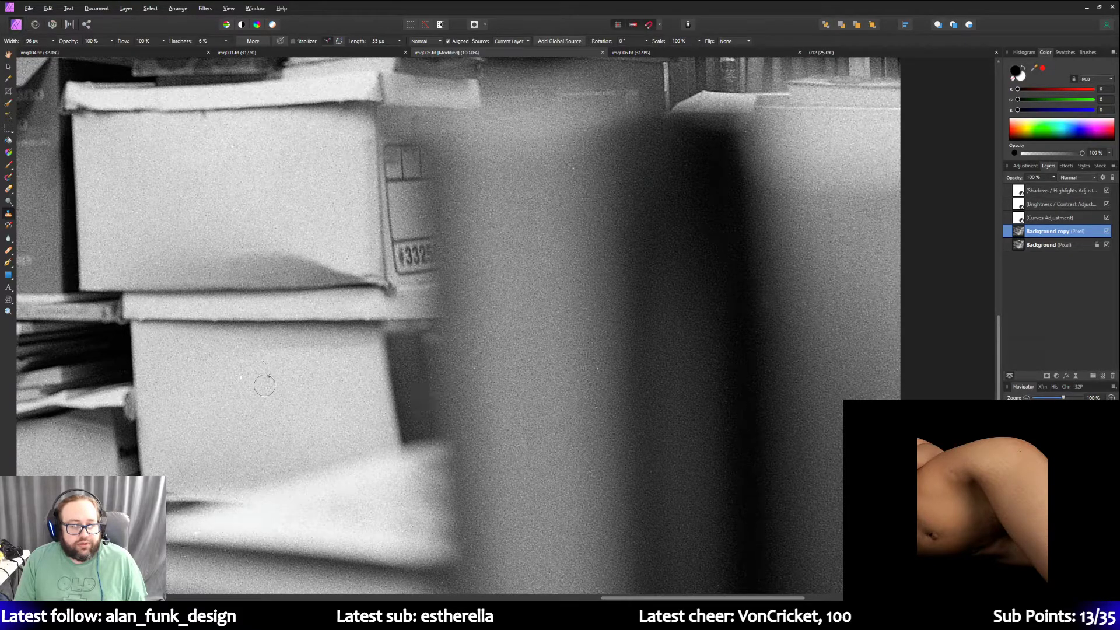
scroll(362, 396, up, 5)
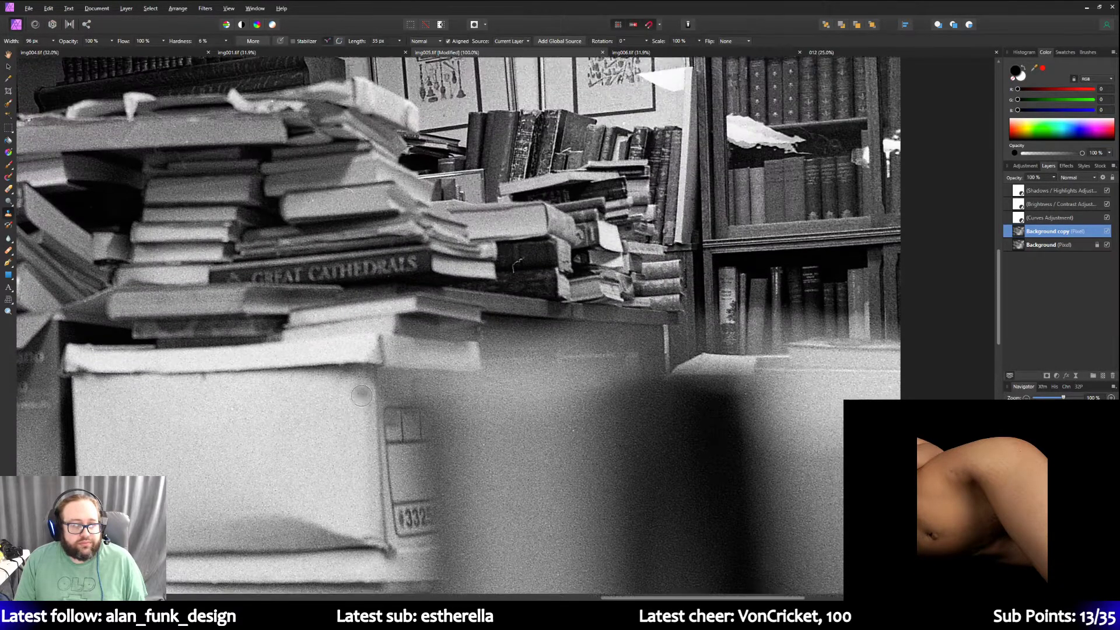
scroll(362, 397, up, 2)
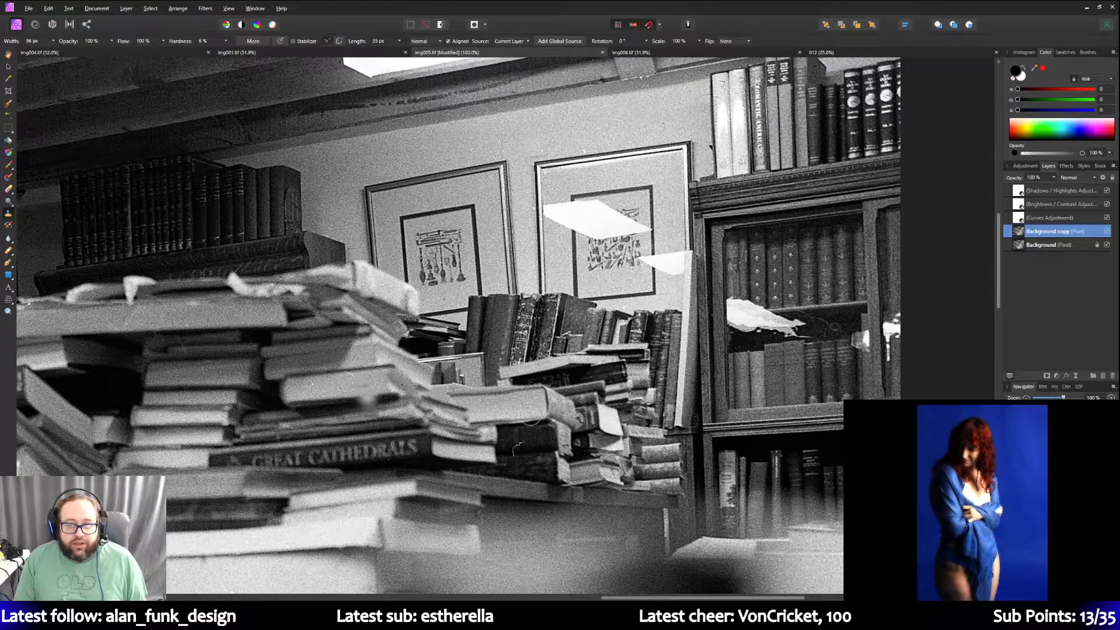
scroll(888, 358, up, 2)
scroll(887, 358, down, 3)
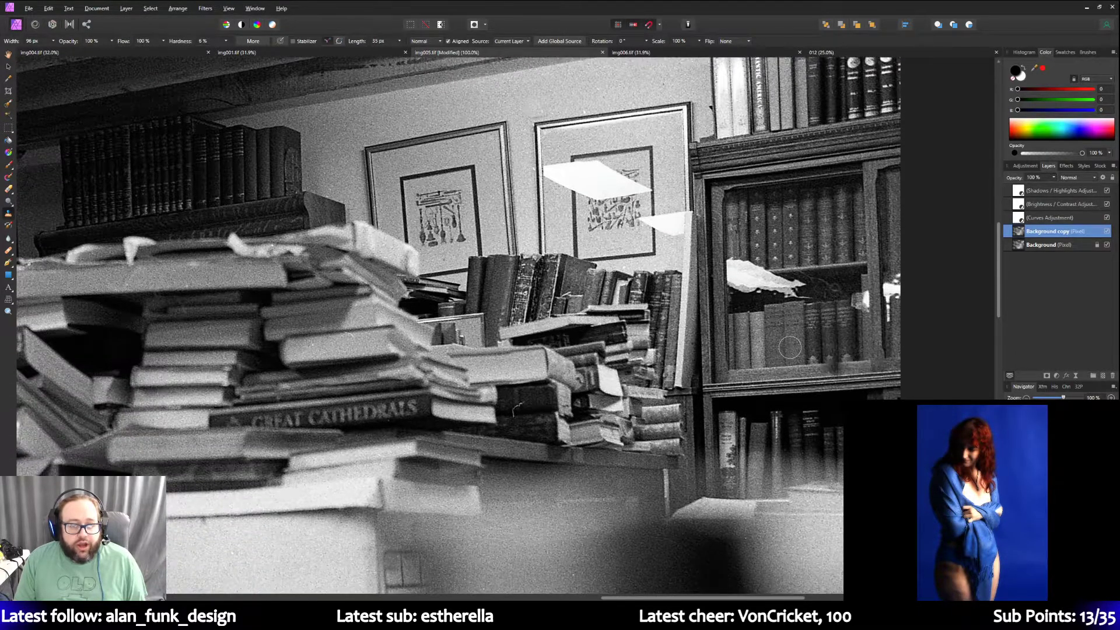
Set the clone brush width to 31 px and retouch the small scratch on the dark books beside Great Cathedrals.
click(53, 41)
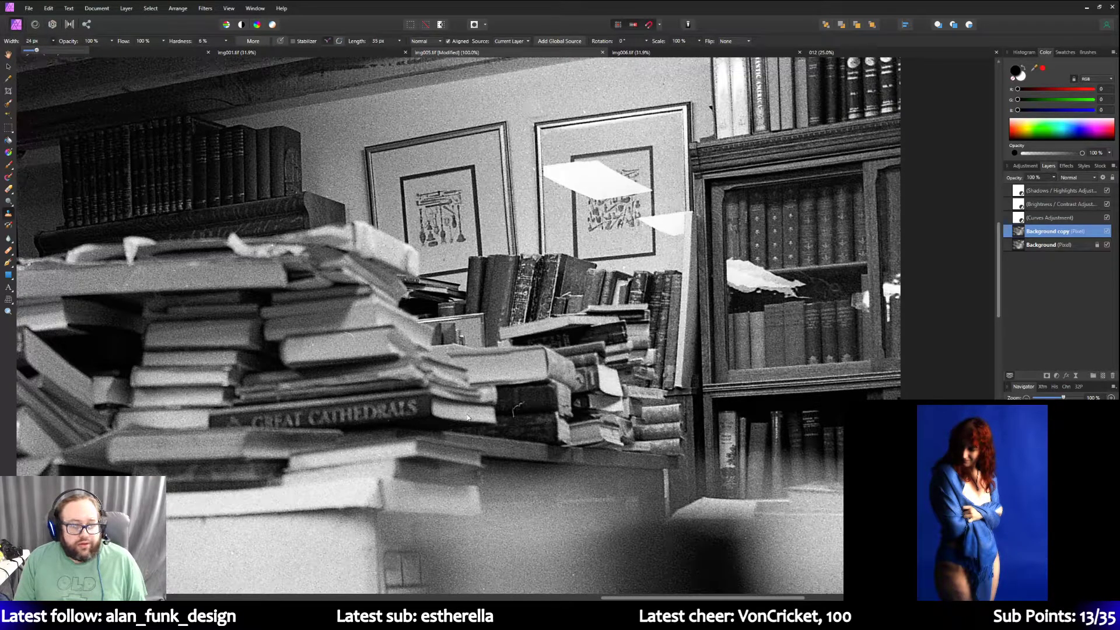
click(366, 11)
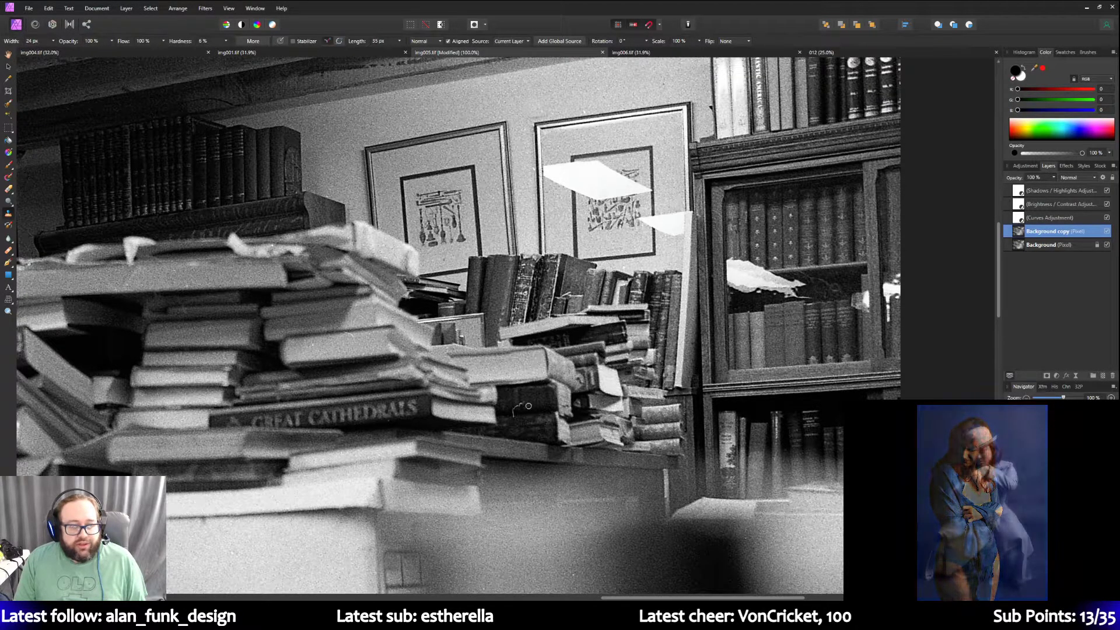
click(52, 44)
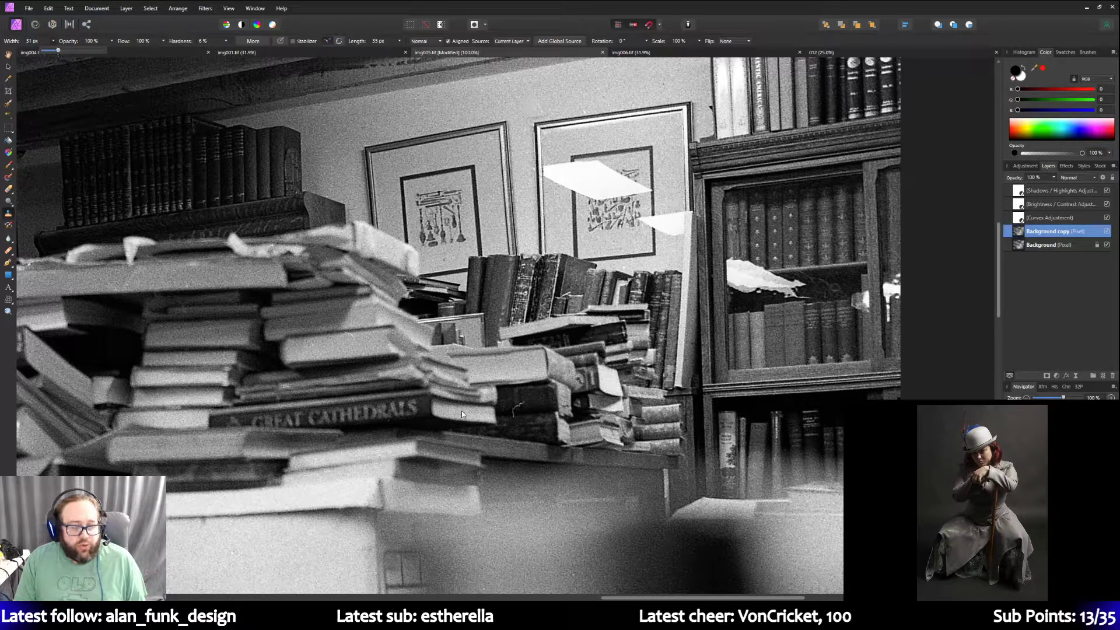
click(836, 41)
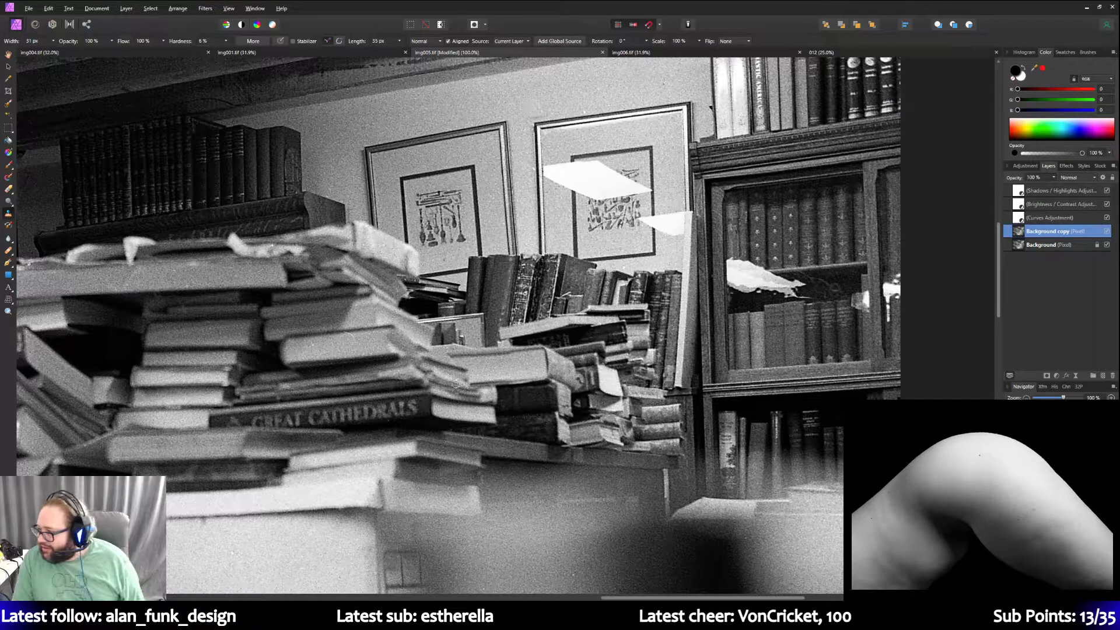
Check the right side of the photo again, covering the boxes, bookcase, ceiling beams and bottom edge, for remaining blemishes.
scroll(458, 369, down, 5)
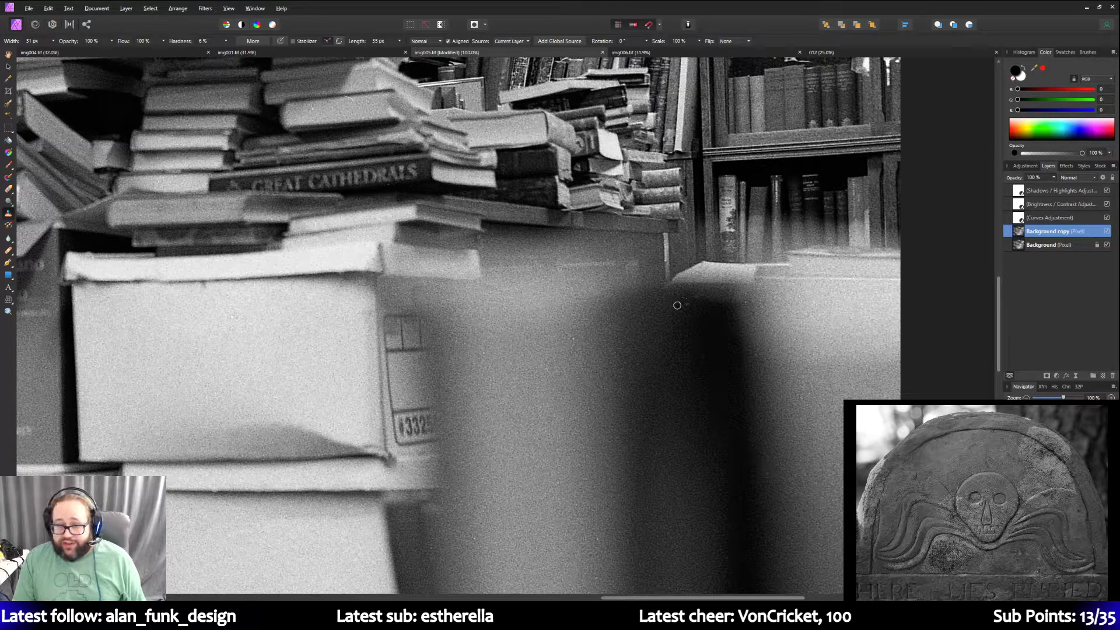
scroll(668, 303, down, 1)
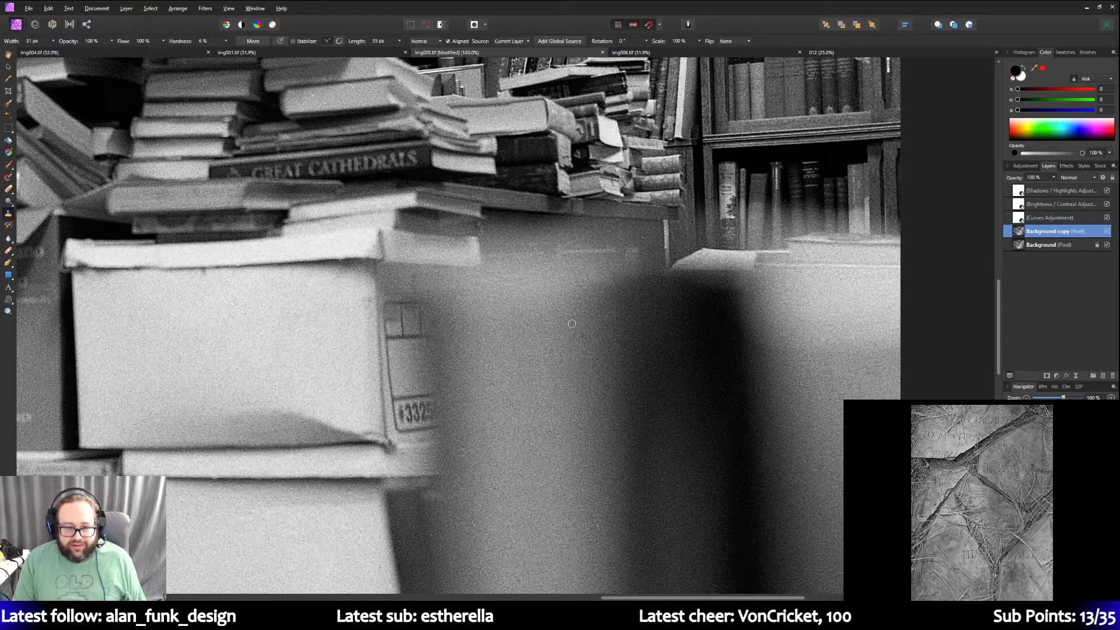
scroll(572, 324, up, 10)
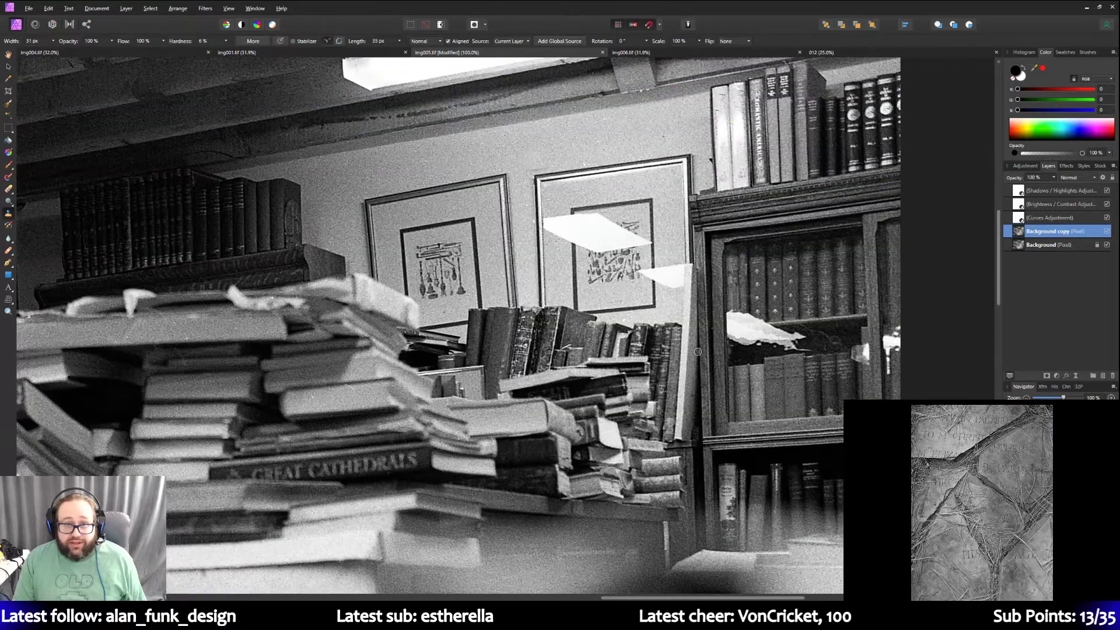
scroll(698, 353, up, 8)
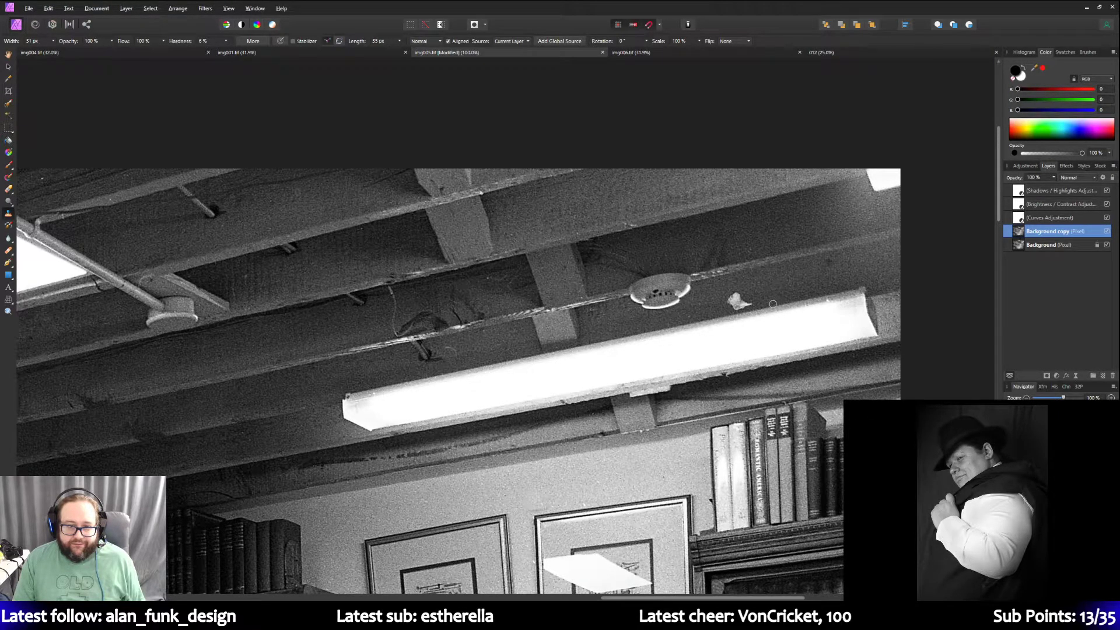
scroll(773, 301, up, 3)
scroll(730, 354, down, 8)
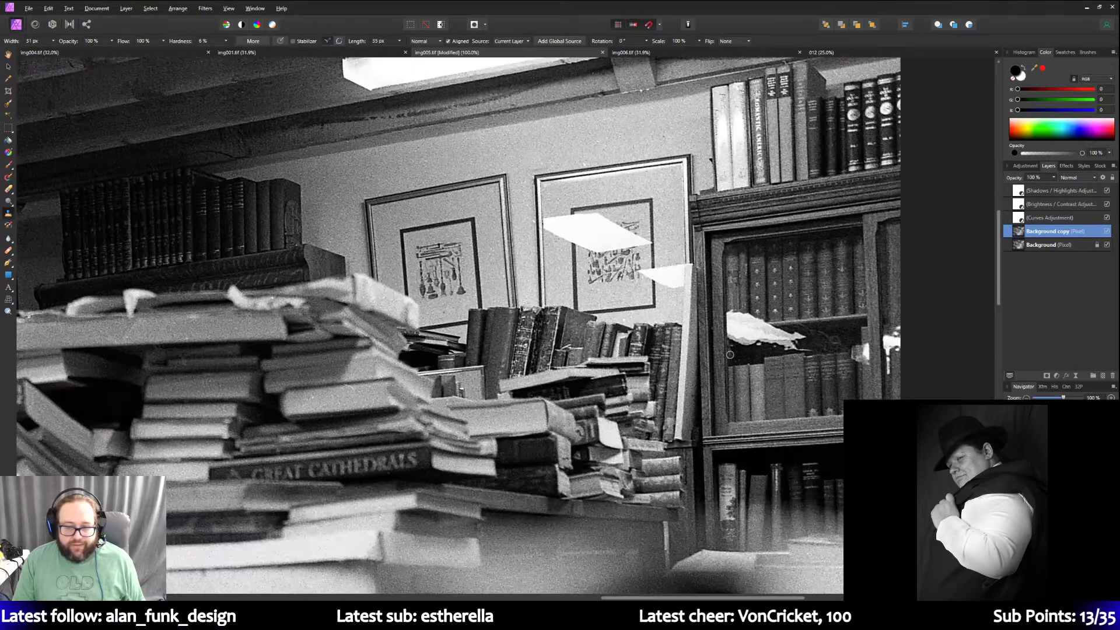
scroll(730, 354, down, 10)
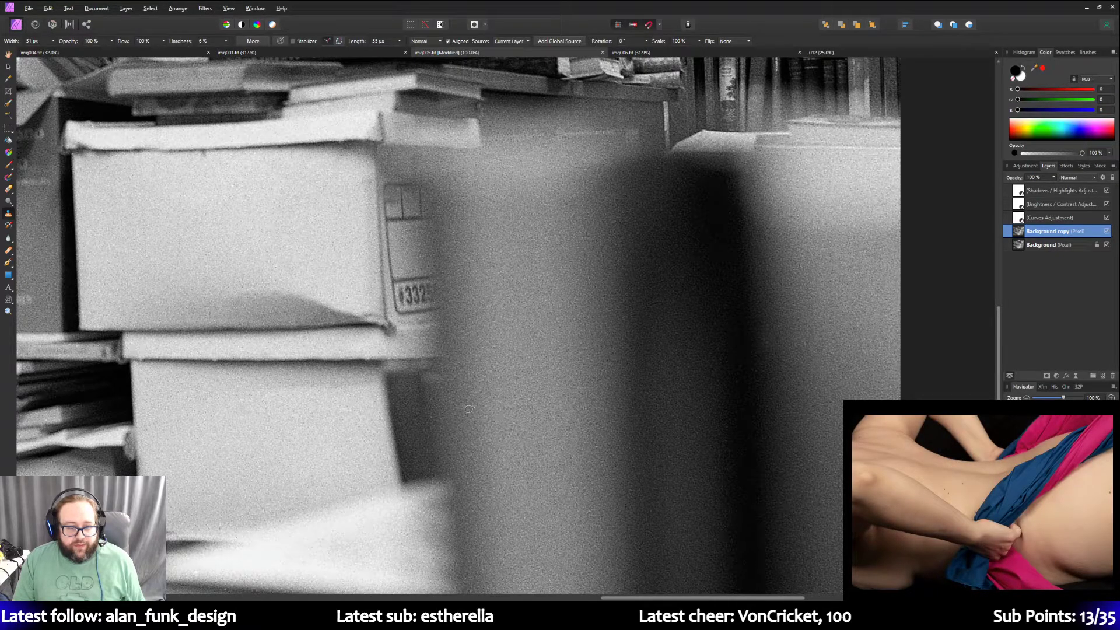
scroll(512, 425, down, 10)
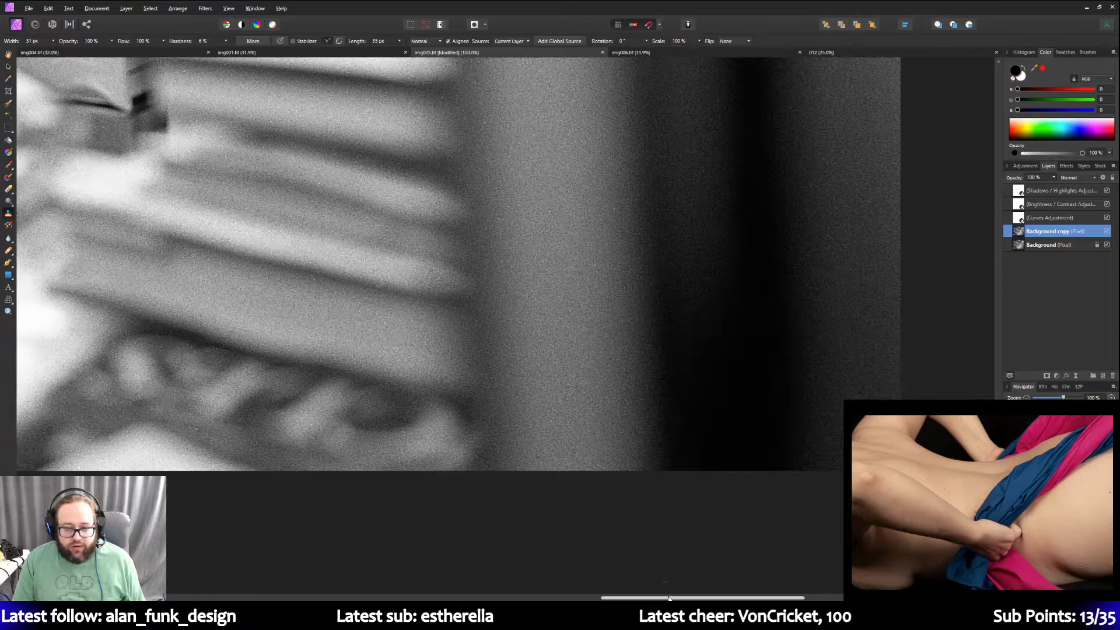
Check the middle of the photo from the bottom edge to the ceiling beams and view the whole image at 25% zoom.
drag(669, 598, 478, 598)
scroll(690, 259, up, 4)
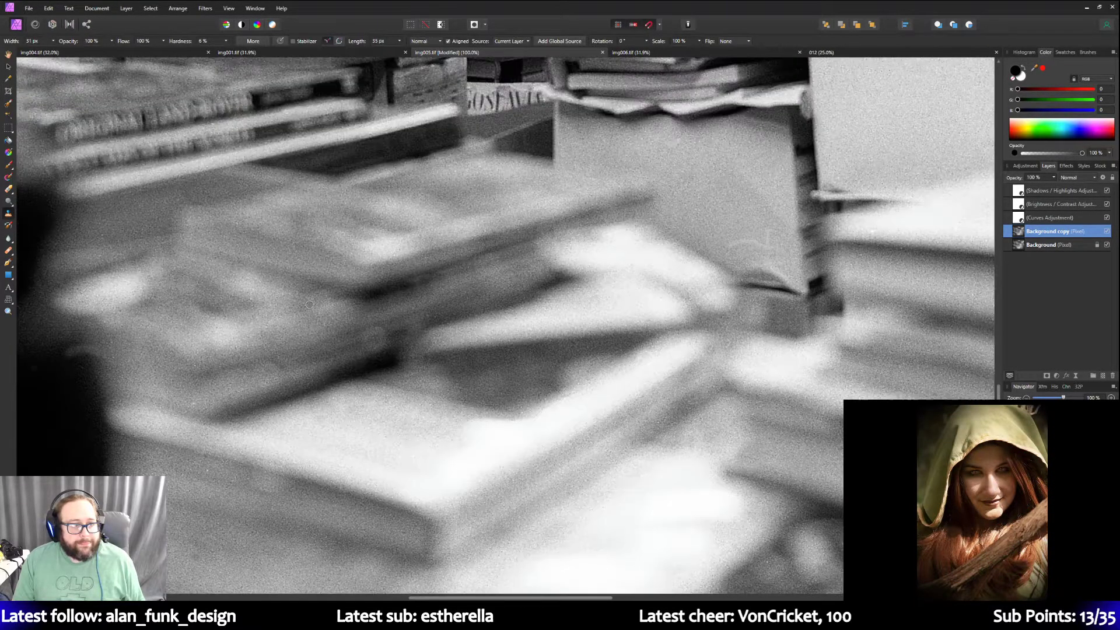
scroll(310, 305, up, 12)
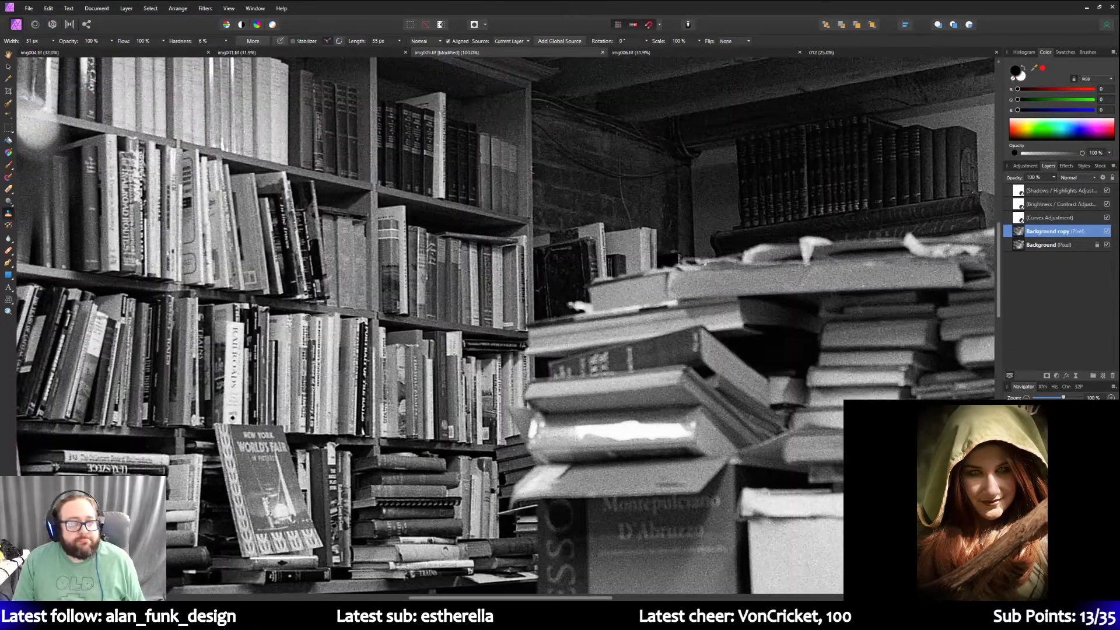
scroll(307, 318, up, 4)
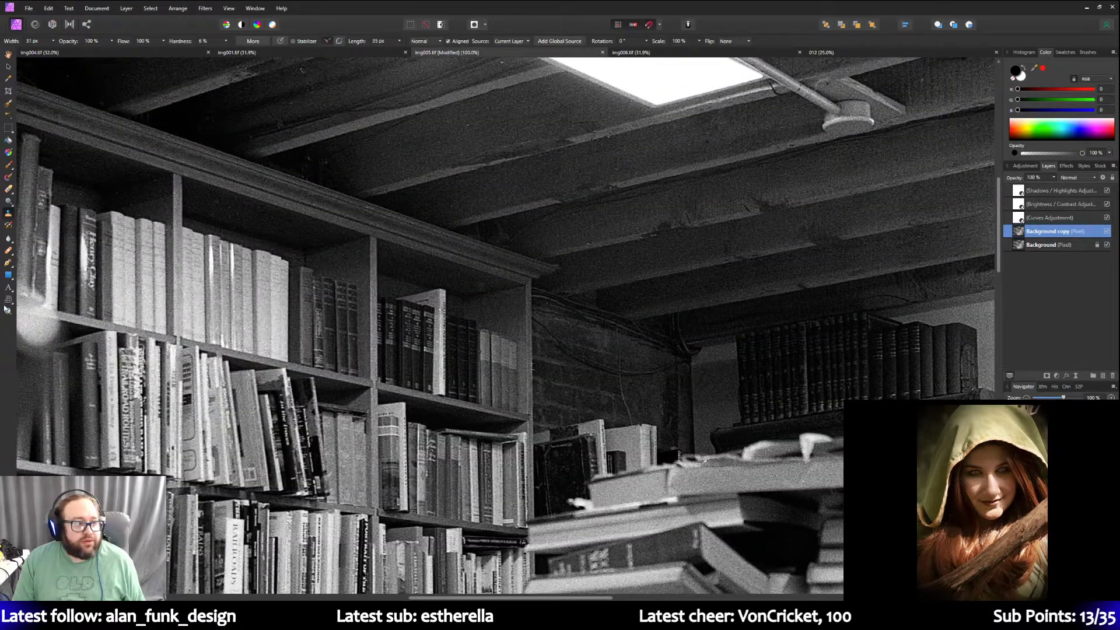
click(8, 312)
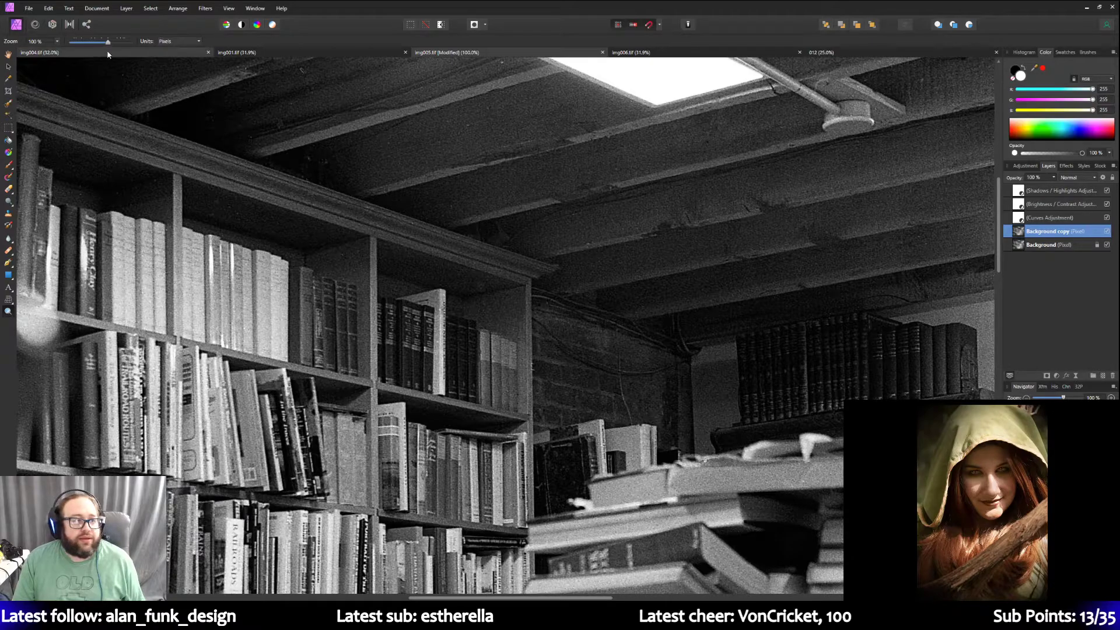
drag(106, 44, 76, 43)
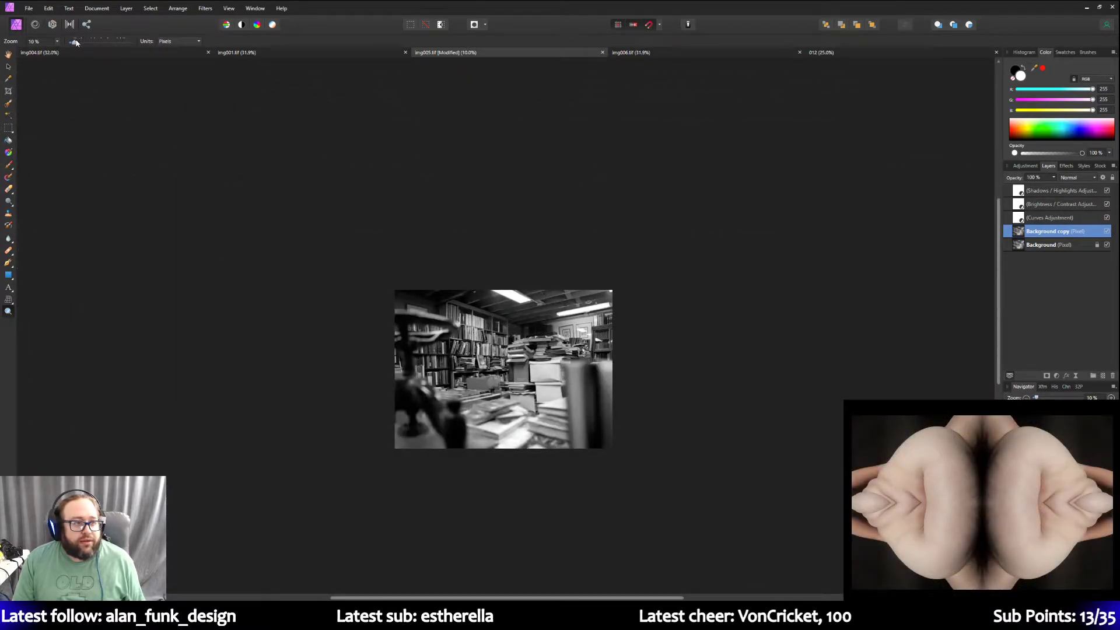
drag(76, 42, 77, 43)
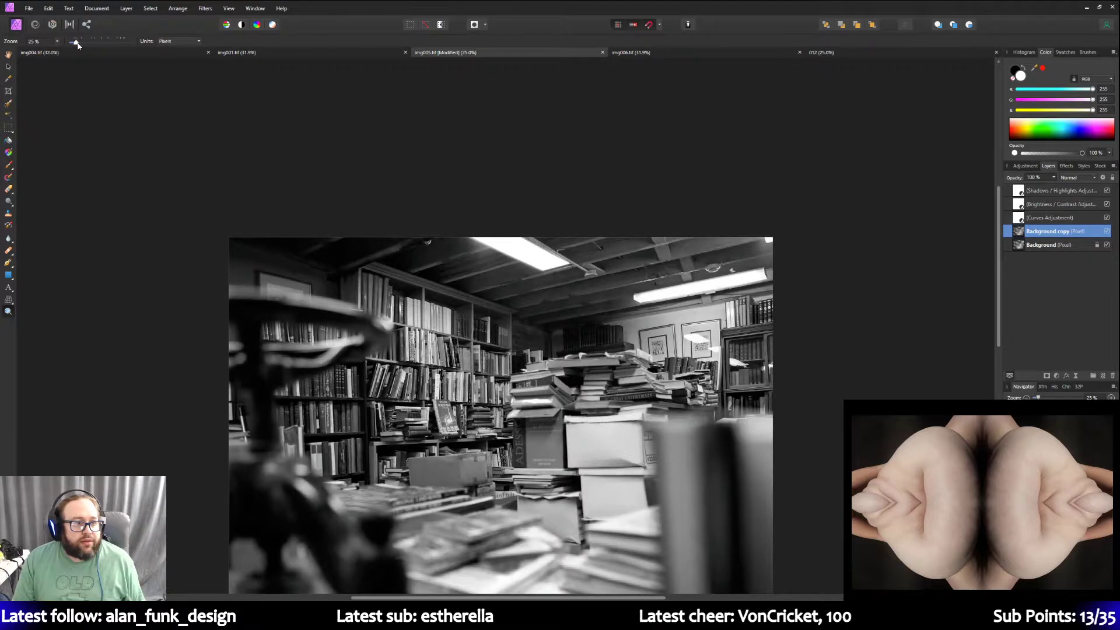
scroll(95, 100, down, 3)
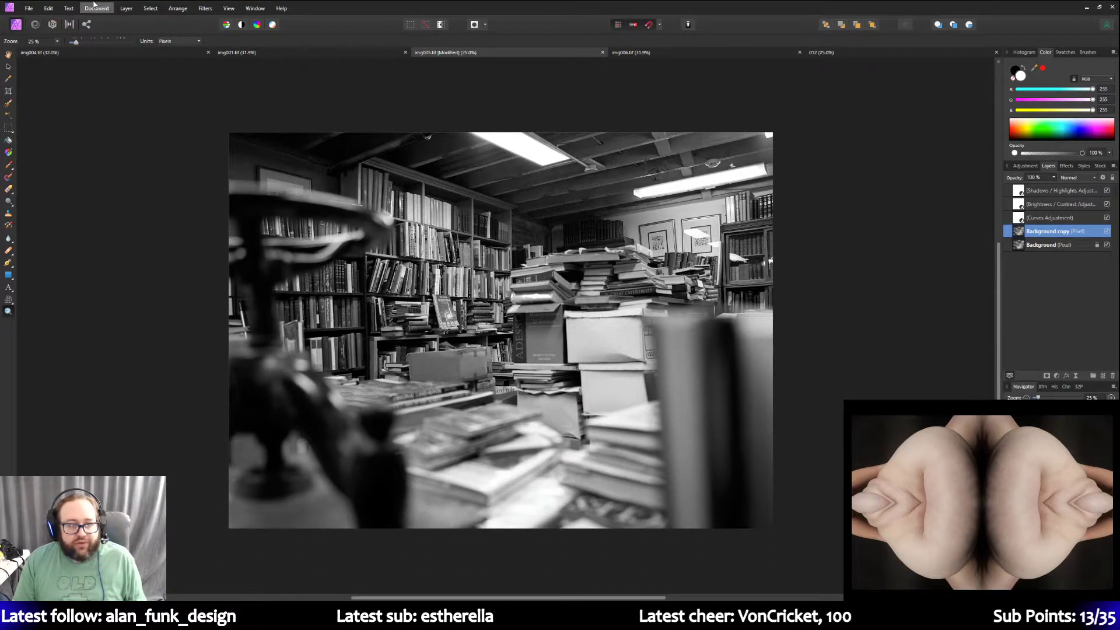
Save the retouched photo as an Affinity file named 005 in the Lyrical Ballads March 2021 folder.
click(28, 8)
click(44, 150)
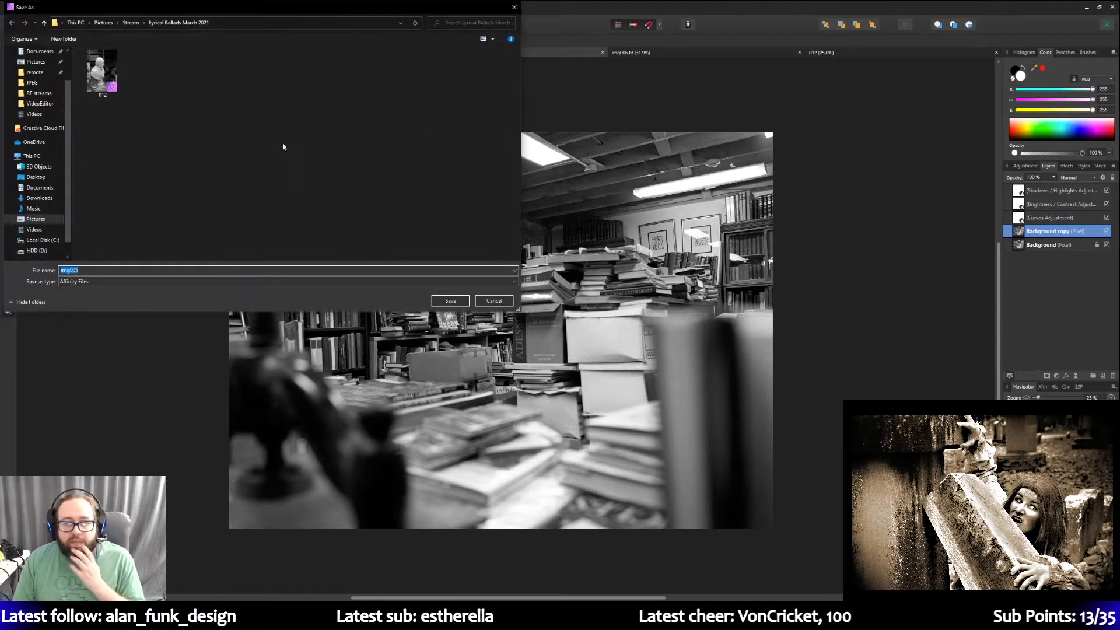
click(70, 270)
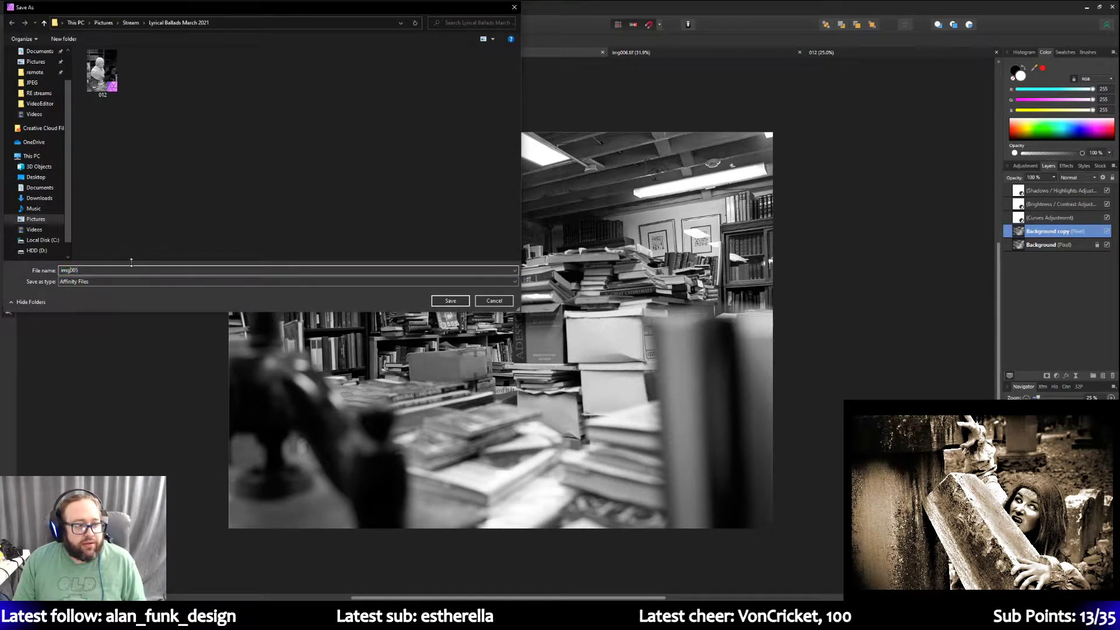
key(Escape)
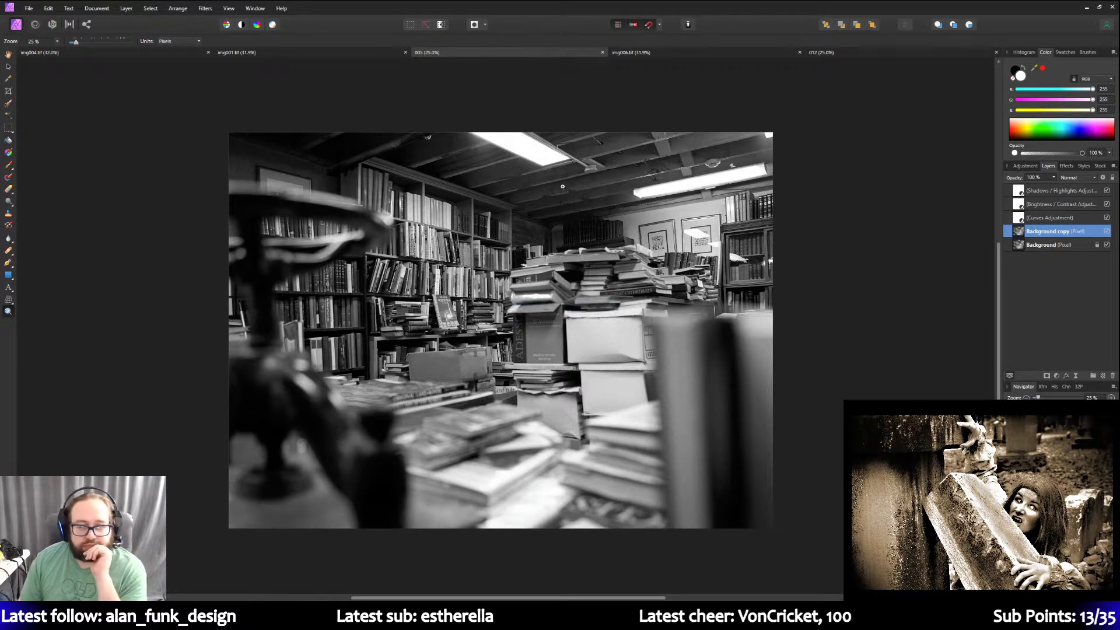
Switch to the img001.tif photo and convert it to RGB/8 format with the Adobe RGB (1998) profile.
click(240, 53)
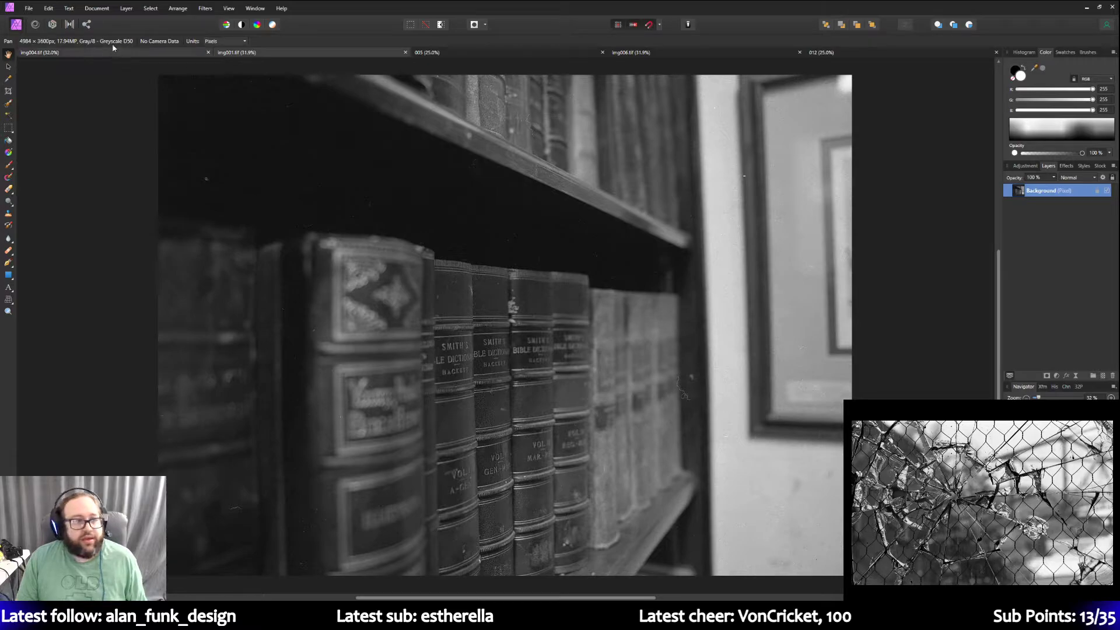
click(96, 8)
mouse_move(135, 9)
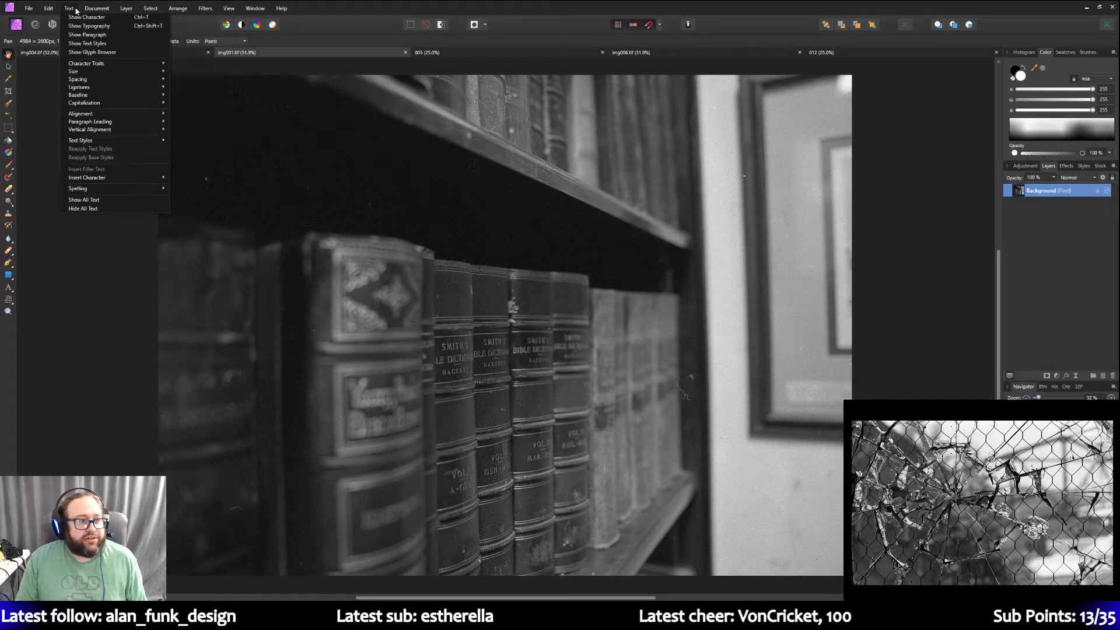
mouse_move(96, 10)
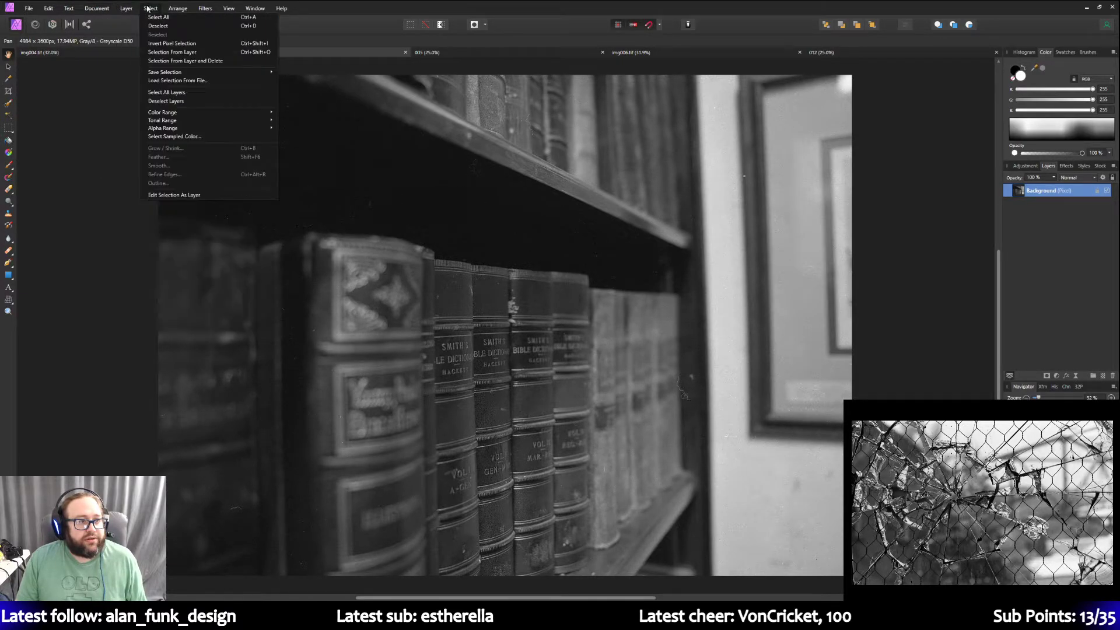
mouse_move(126, 8)
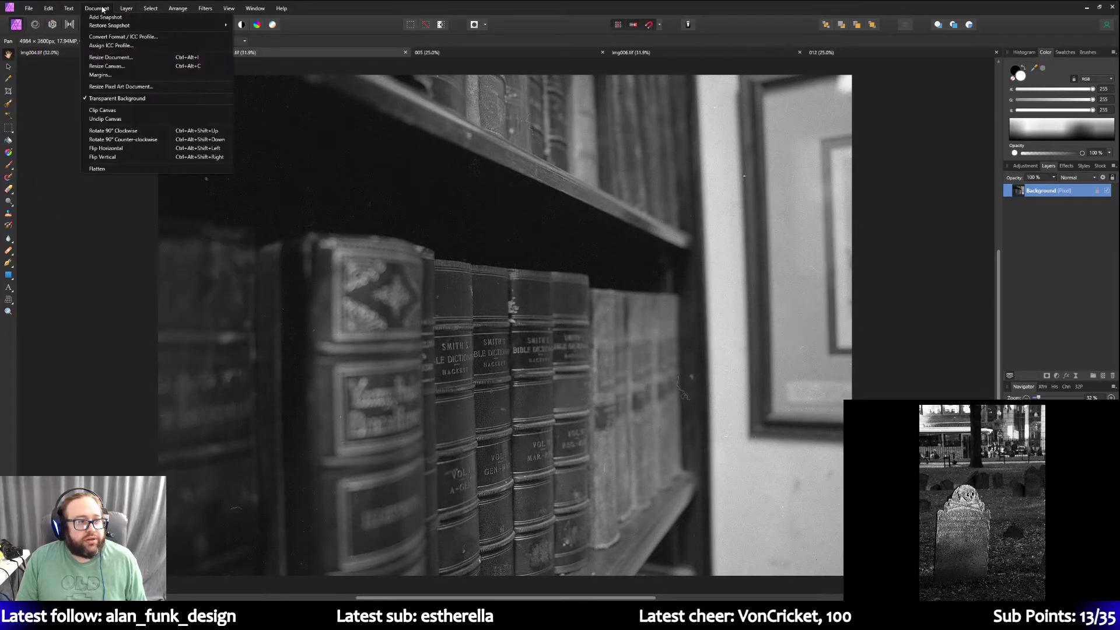
click(134, 38)
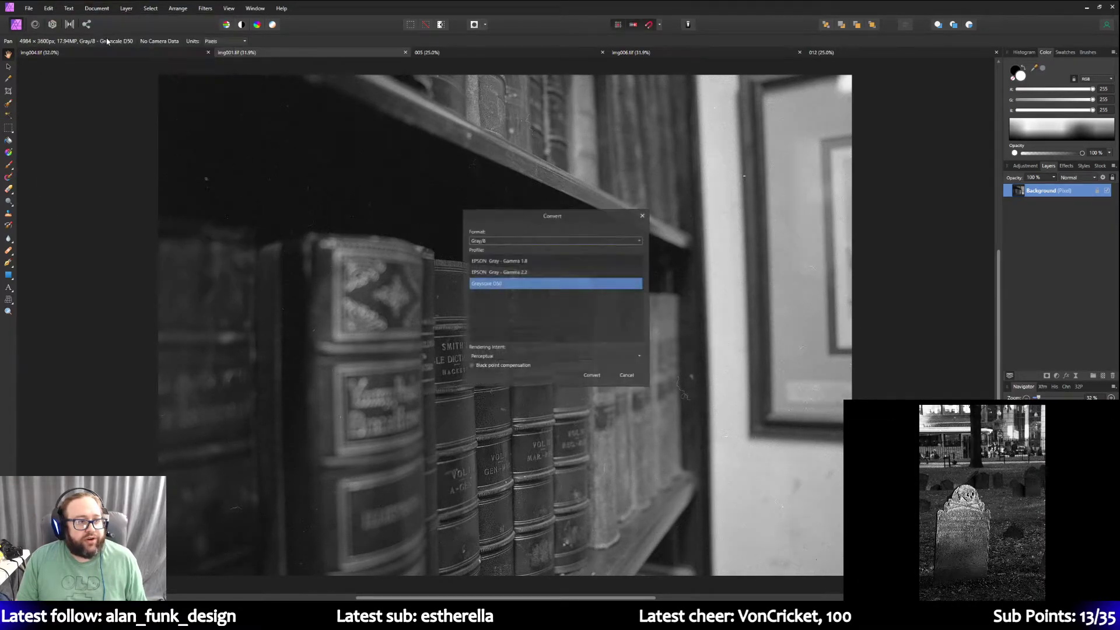
click(519, 241)
click(508, 251)
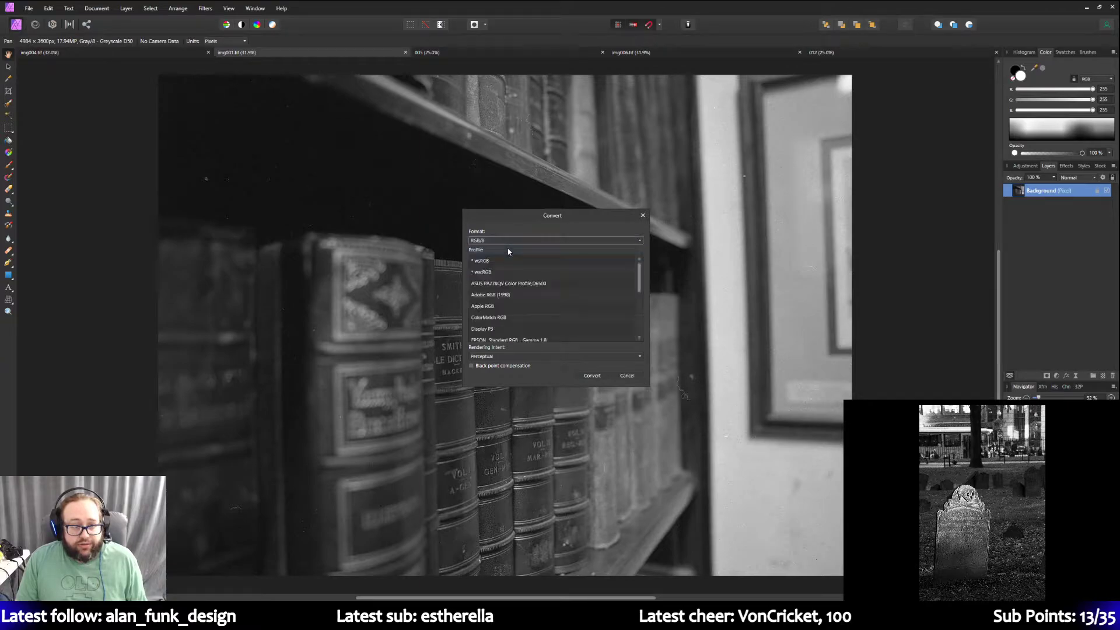
click(507, 296)
click(595, 377)
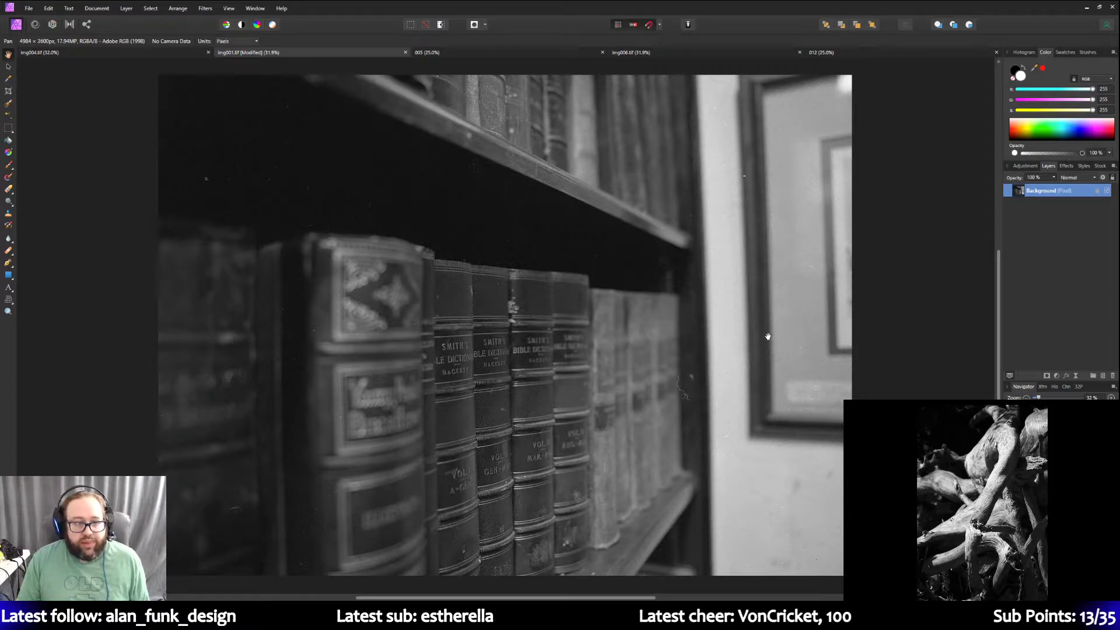
Duplicate the Background layer and name the duplicate Background copy.
right_click(1066, 194)
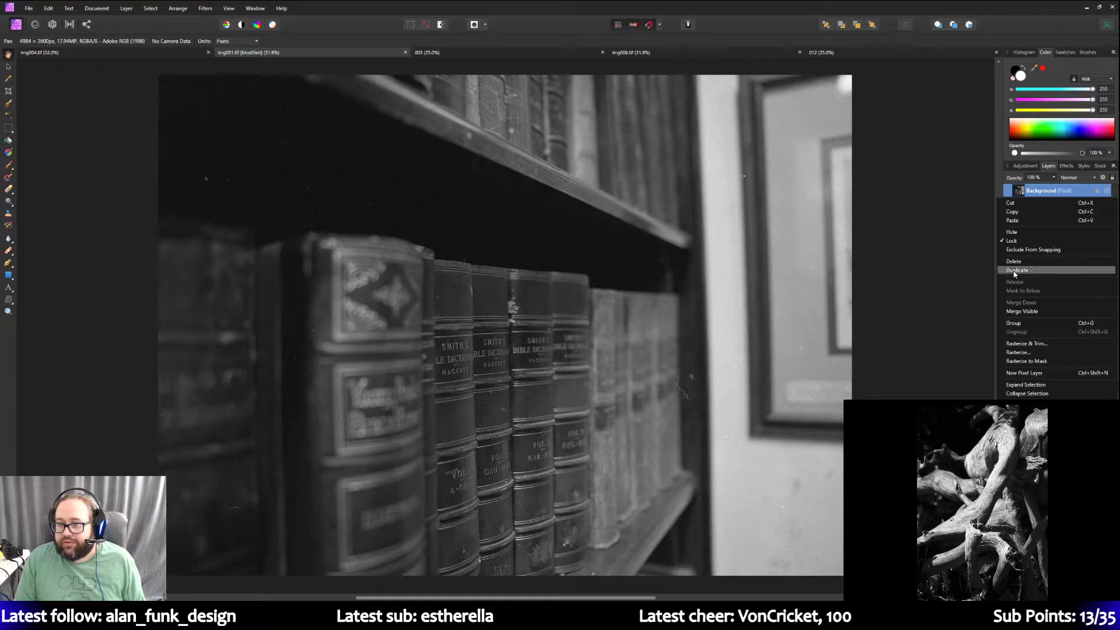
click(1017, 275)
double_click(1048, 191)
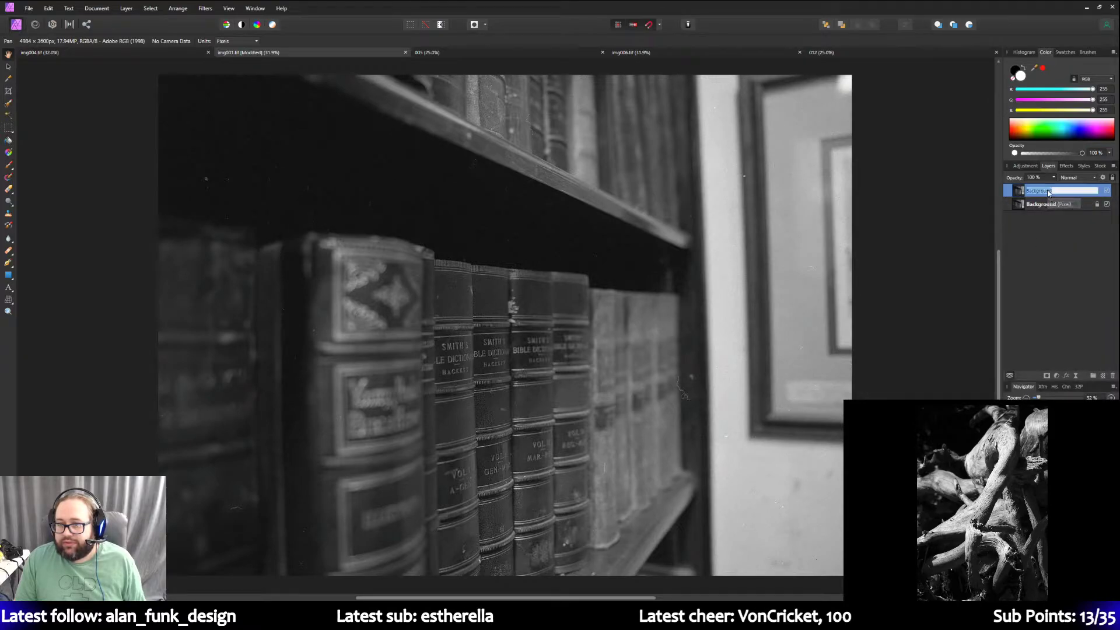
key(Right)
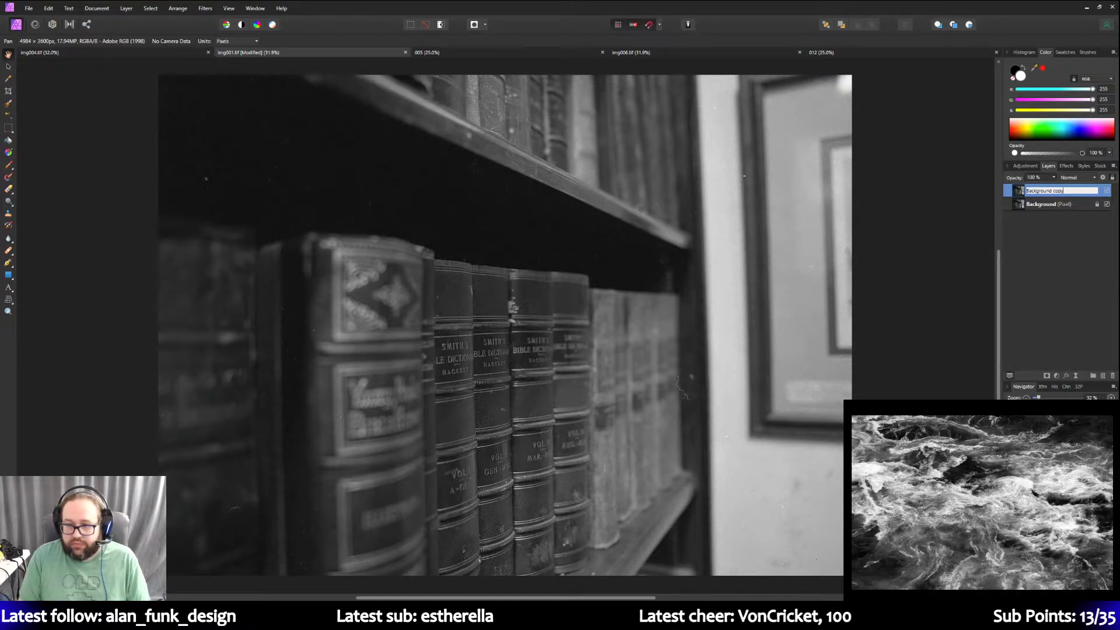
text(copy)
key(Return)
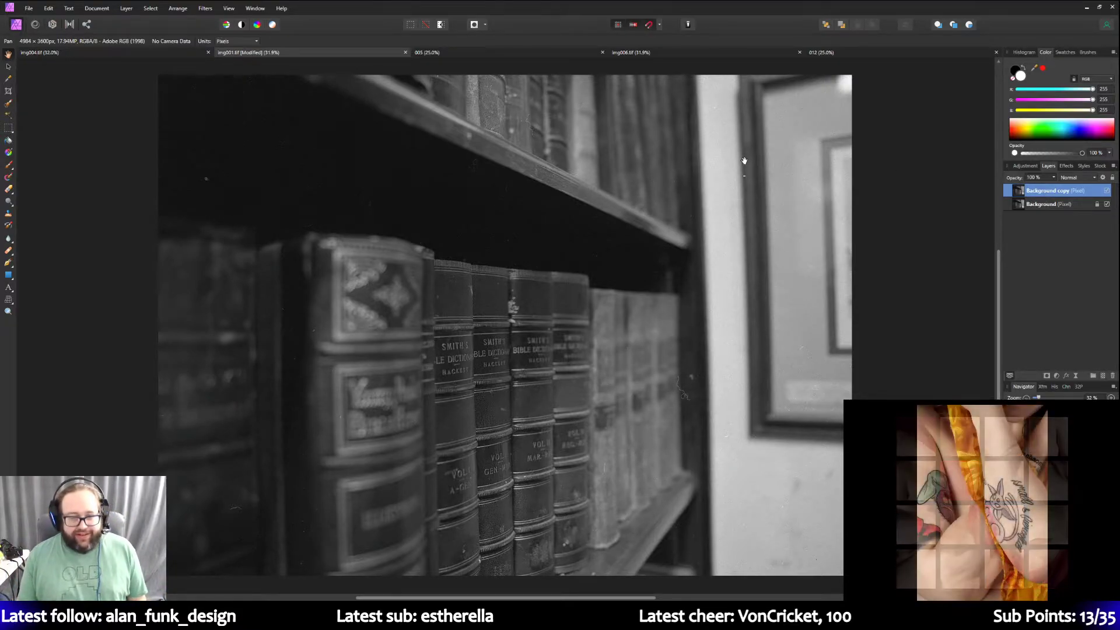
Add a Curves adjustment and move the black point to about X 0.08 and the white point to about X 0.83.
scroll(311, 295, up, 5)
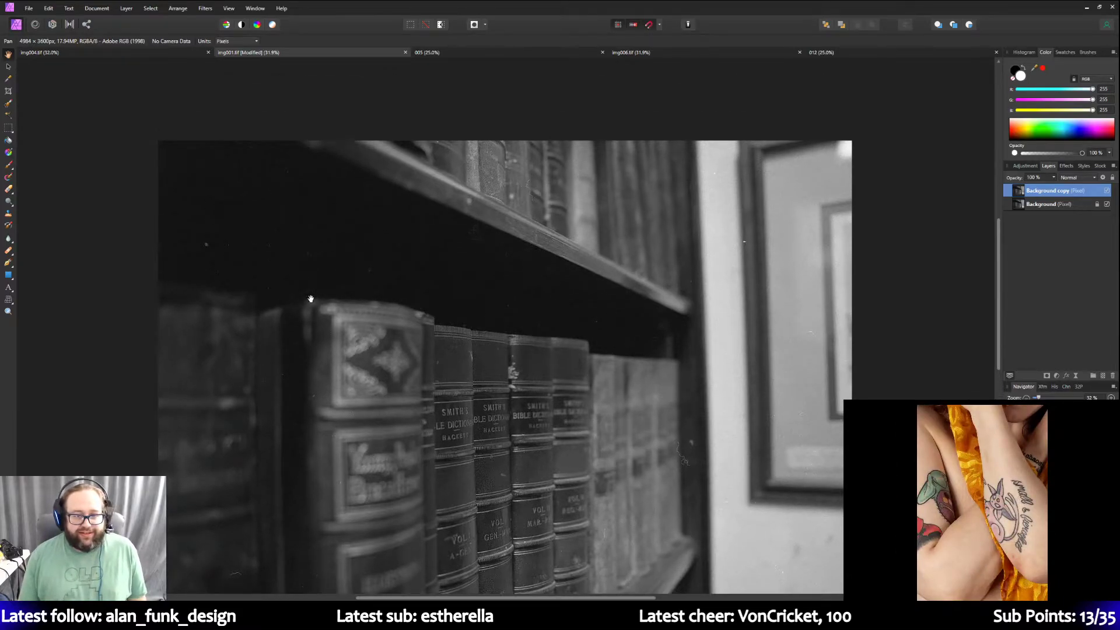
scroll(311, 295, down, 6)
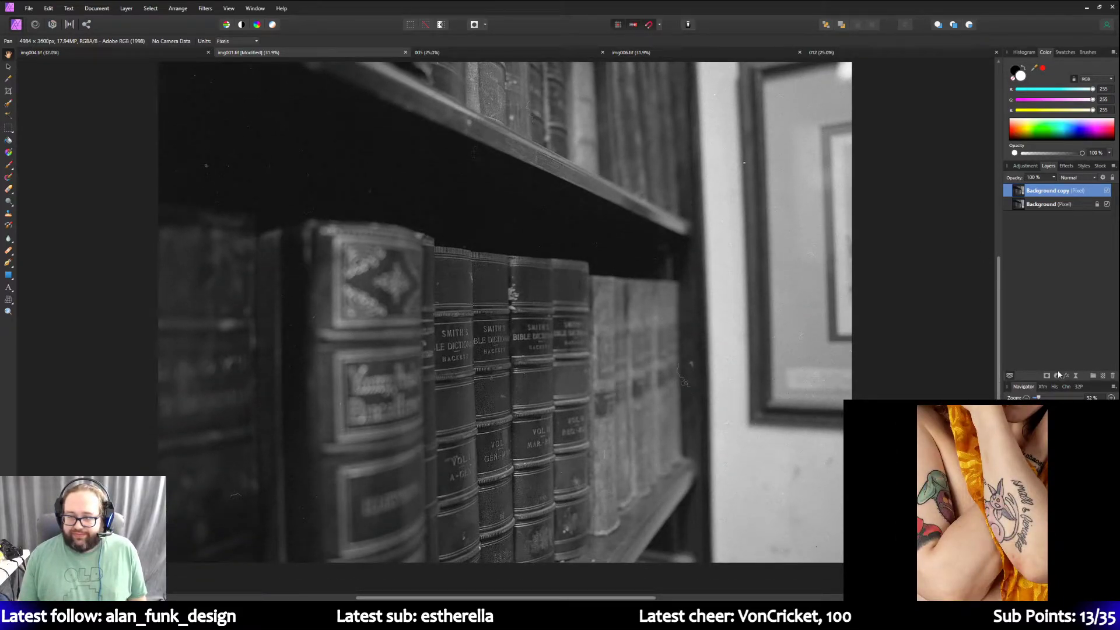
click(1026, 166)
scroll(1029, 266, down, 4)
scroll(1029, 266, down, 2)
click(1021, 254)
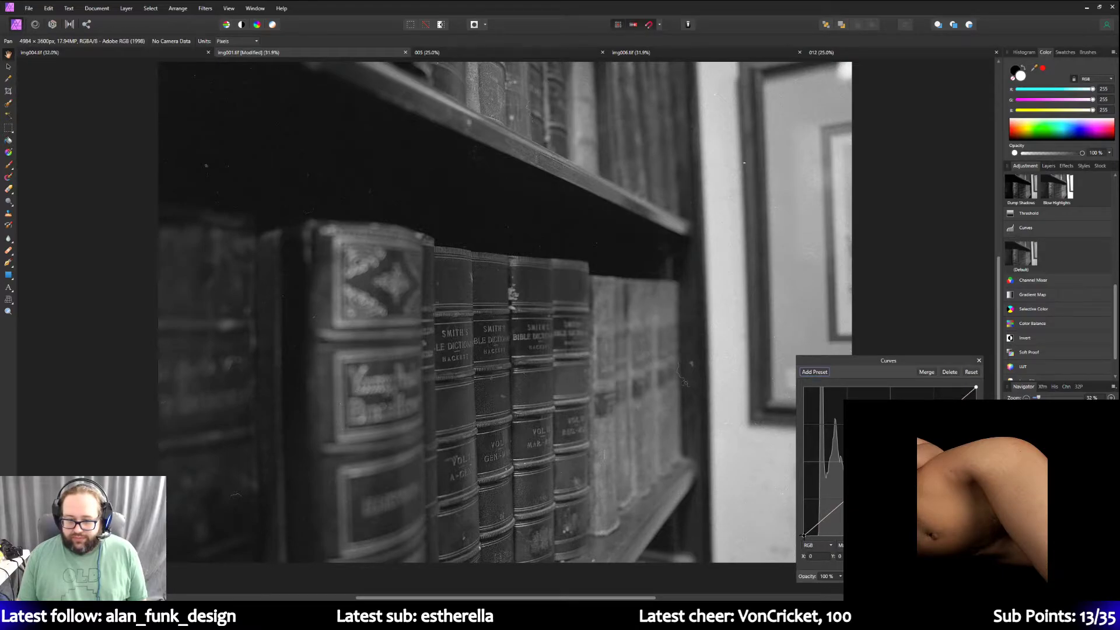
drag(804, 535, 820, 540)
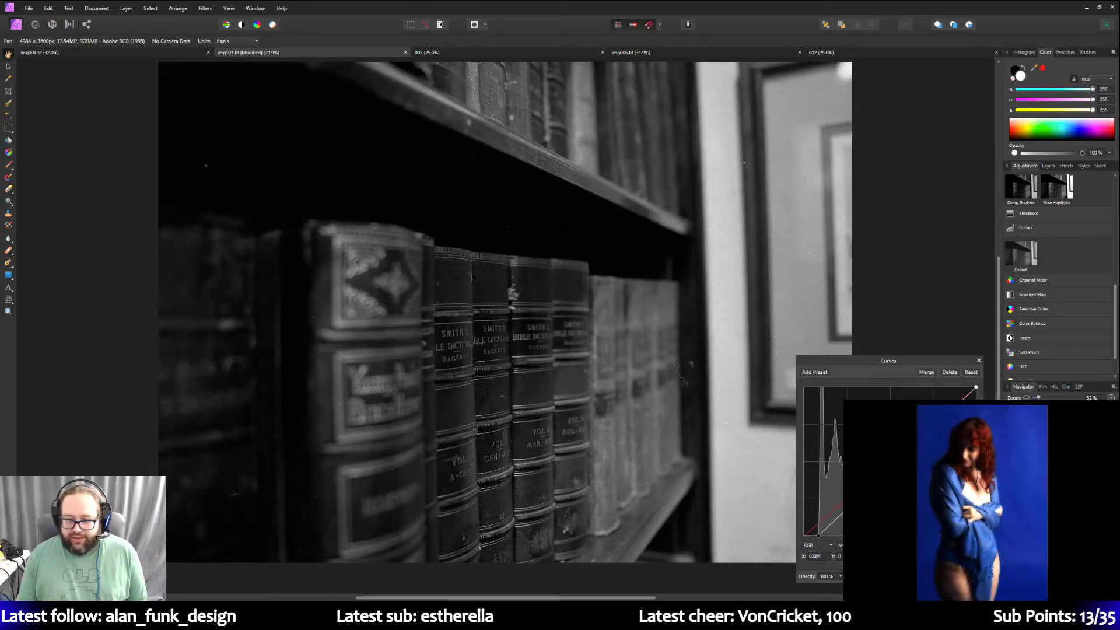
click(976, 388)
drag(976, 389, 949, 389)
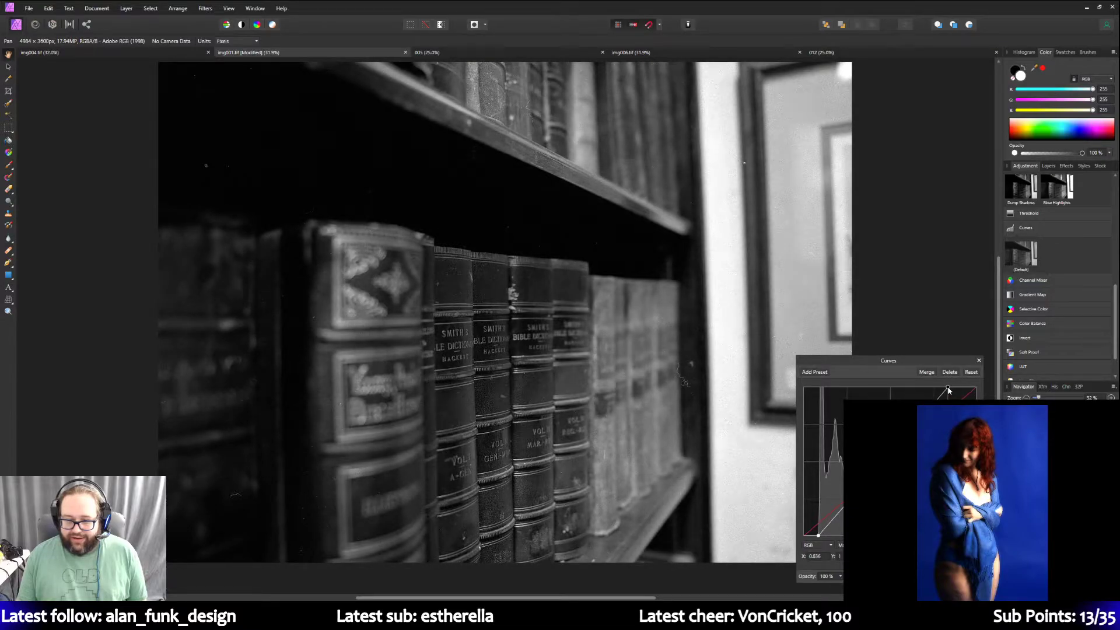
drag(949, 390, 946, 390)
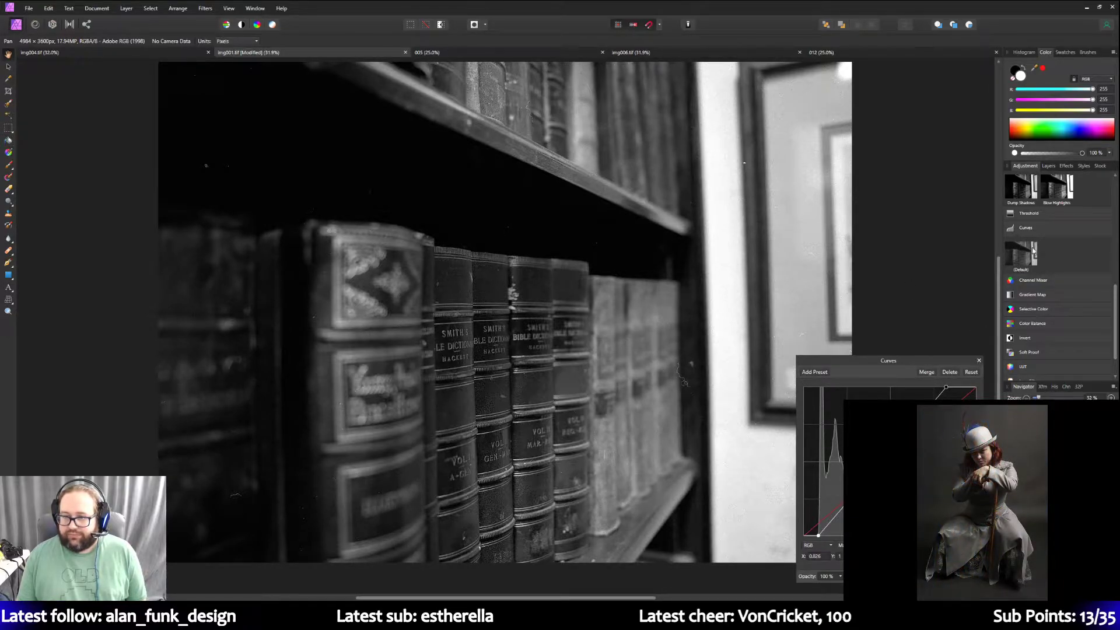
Add a Brightness / Contrast adjustment based on the default preset to strengthen the contrast of the bookshelf photo.
scroll(1056, 303, up, 4)
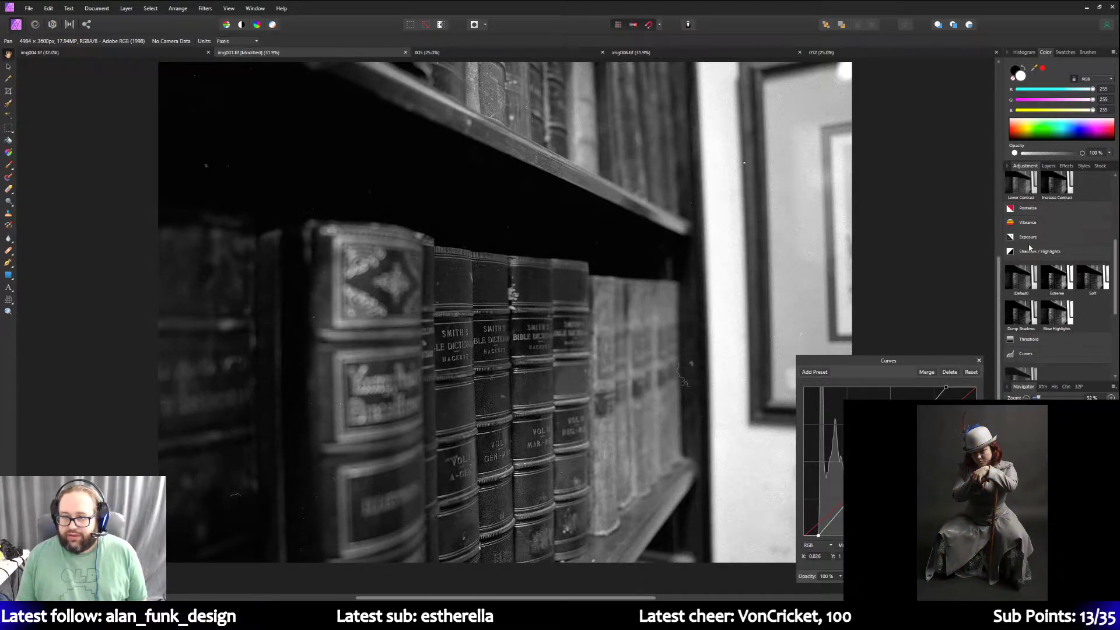
scroll(1027, 260, up, 3)
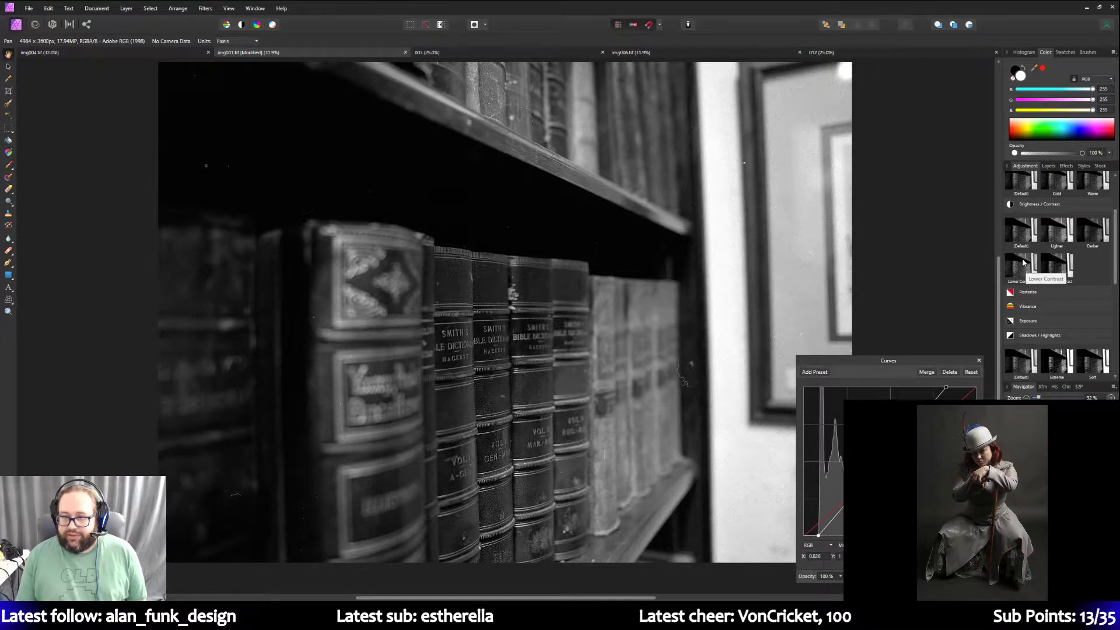
click(1022, 226)
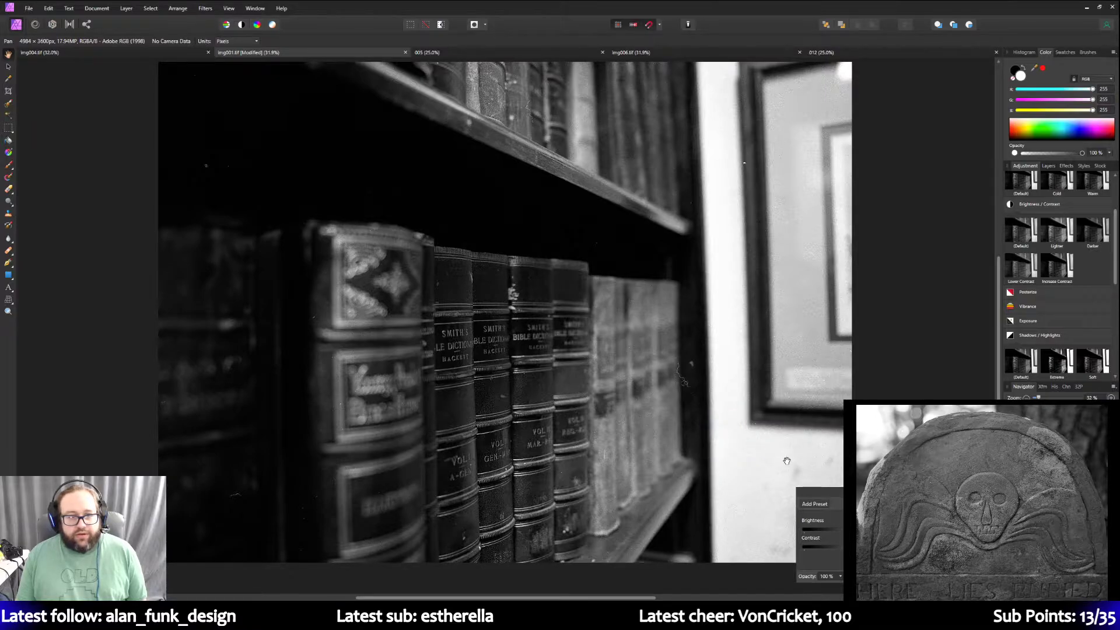
scroll(768, 467, down, 3)
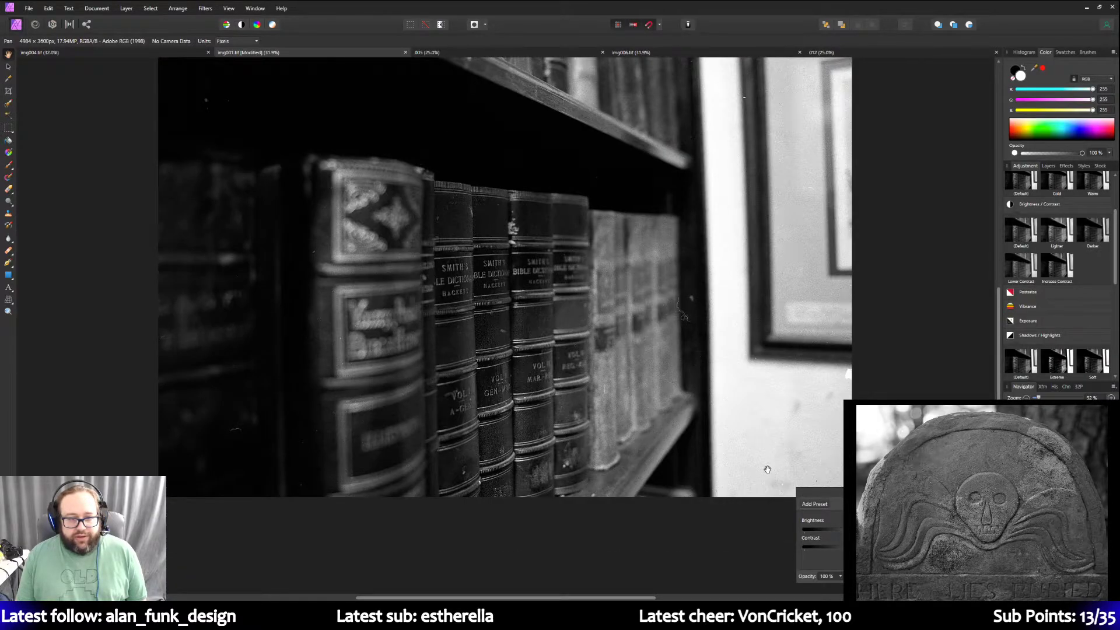
scroll(767, 470, up, 5)
scroll(797, 462, down, 2)
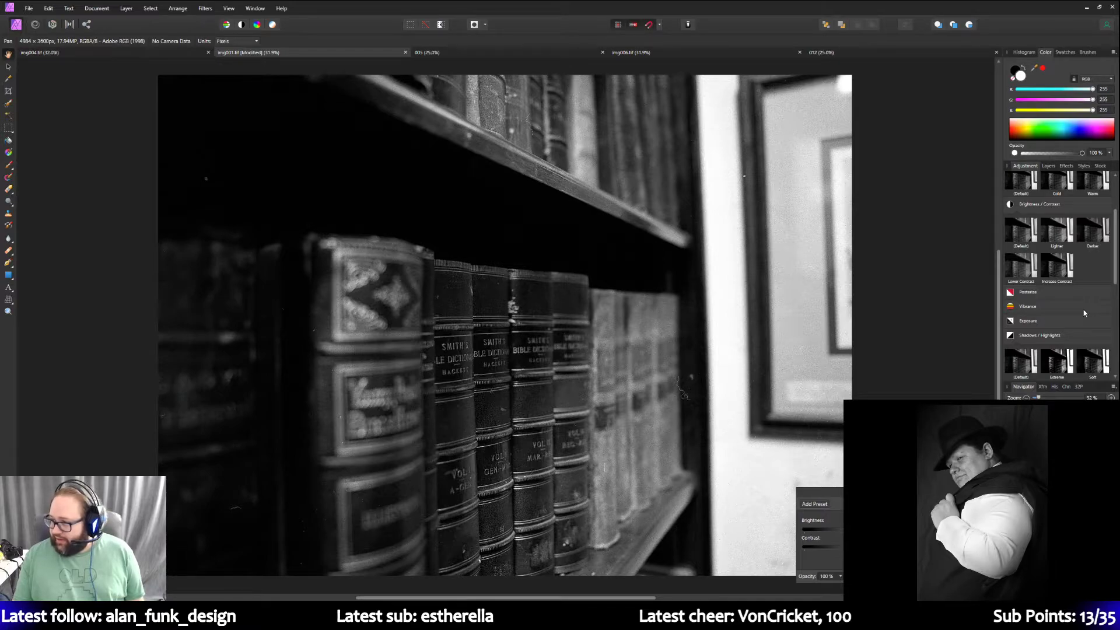
Add a Shadows / Highlights adjustment and compare the photo with and without it.
scroll(1044, 289, up, 3)
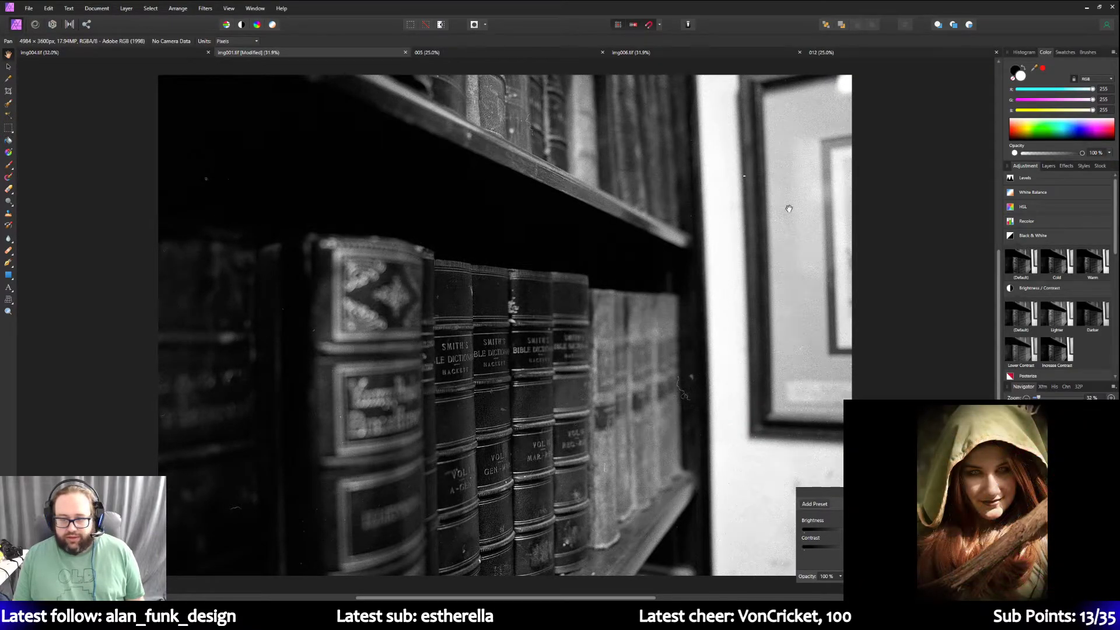
scroll(1073, 320, down, 5)
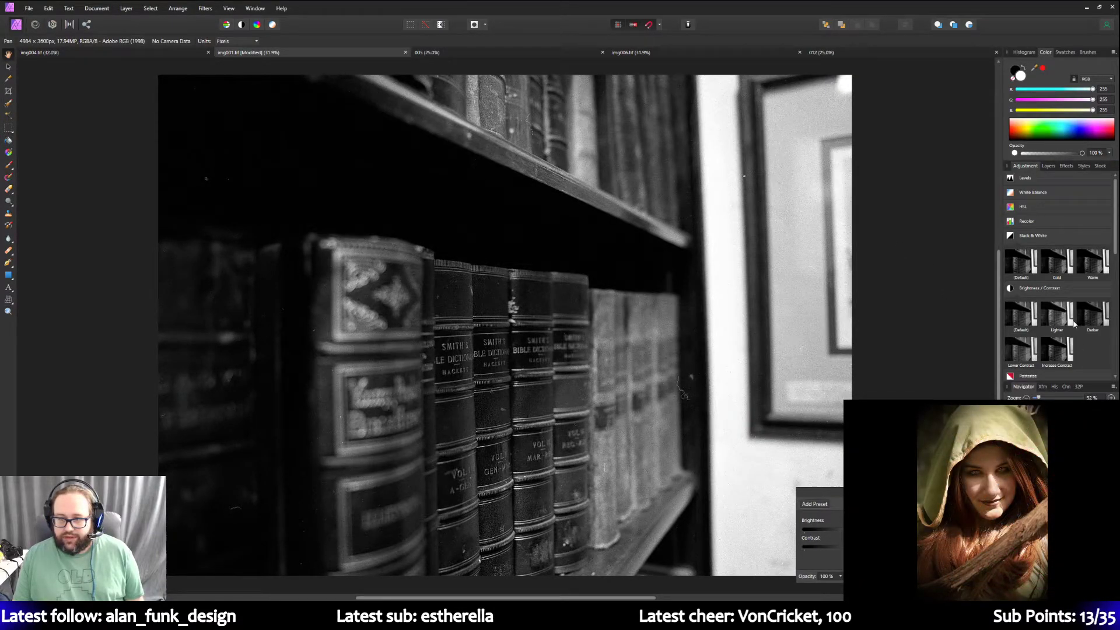
click(1028, 304)
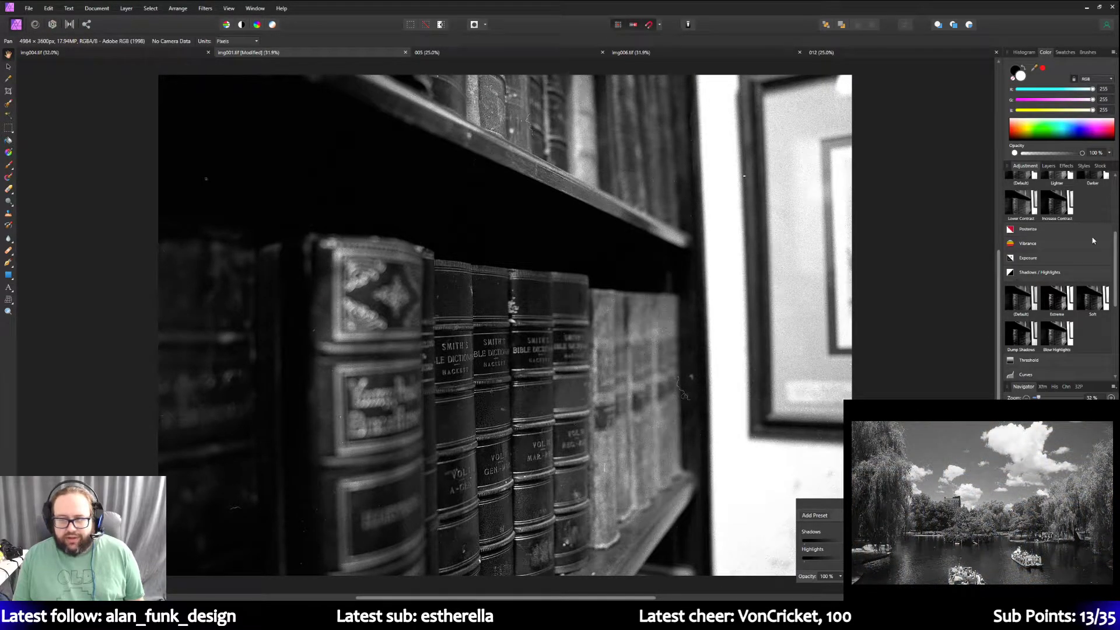
click(1047, 166)
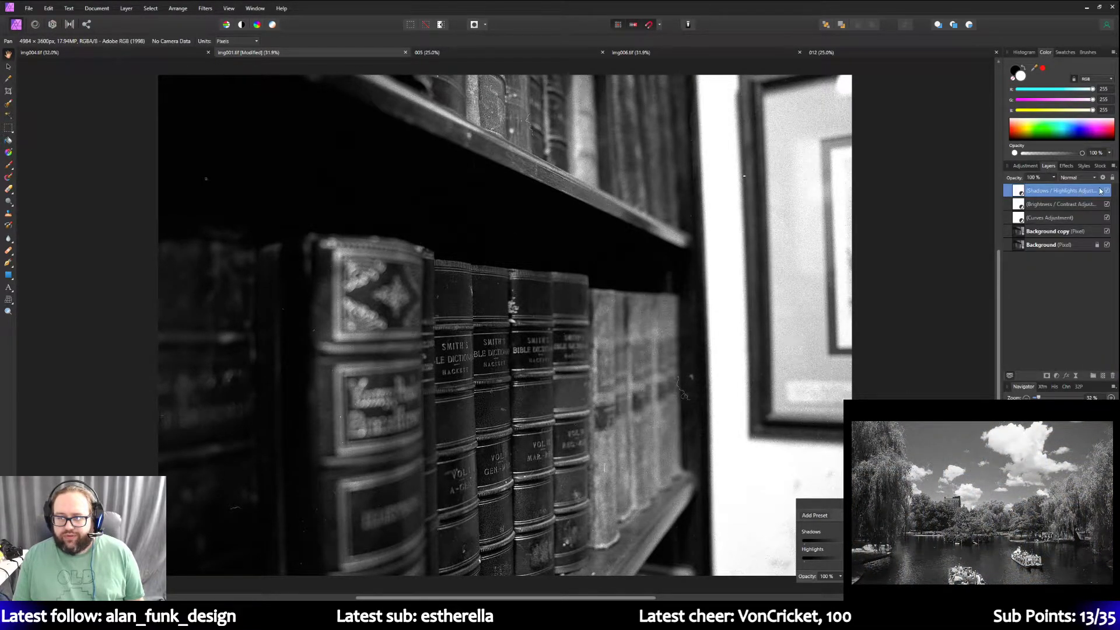
click(1107, 191)
click(1107, 191)
click(1108, 190)
click(1108, 191)
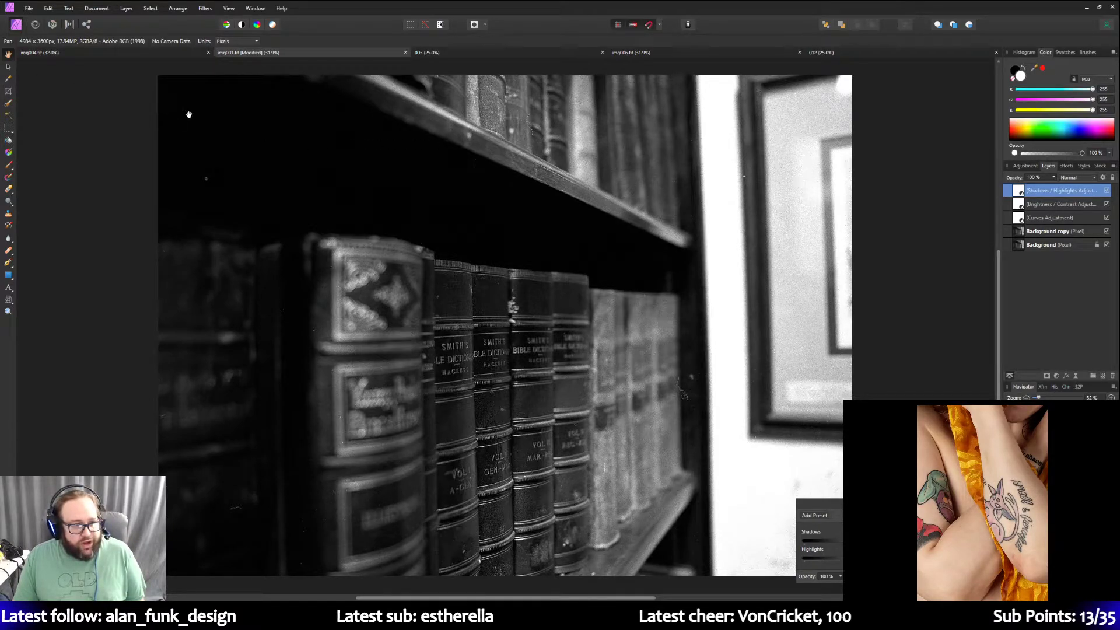
Try removing the dust in a rectangular selection over the upper shelf with a noise filter on Background copy, and clear the selection.
click(8, 128)
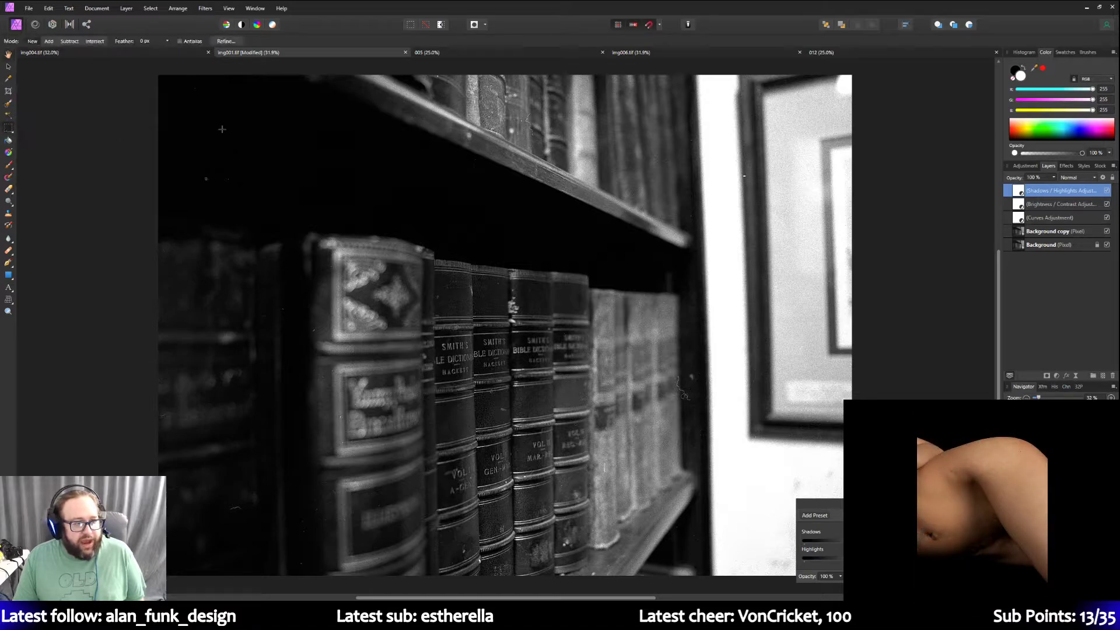
drag(146, 64, 729, 257)
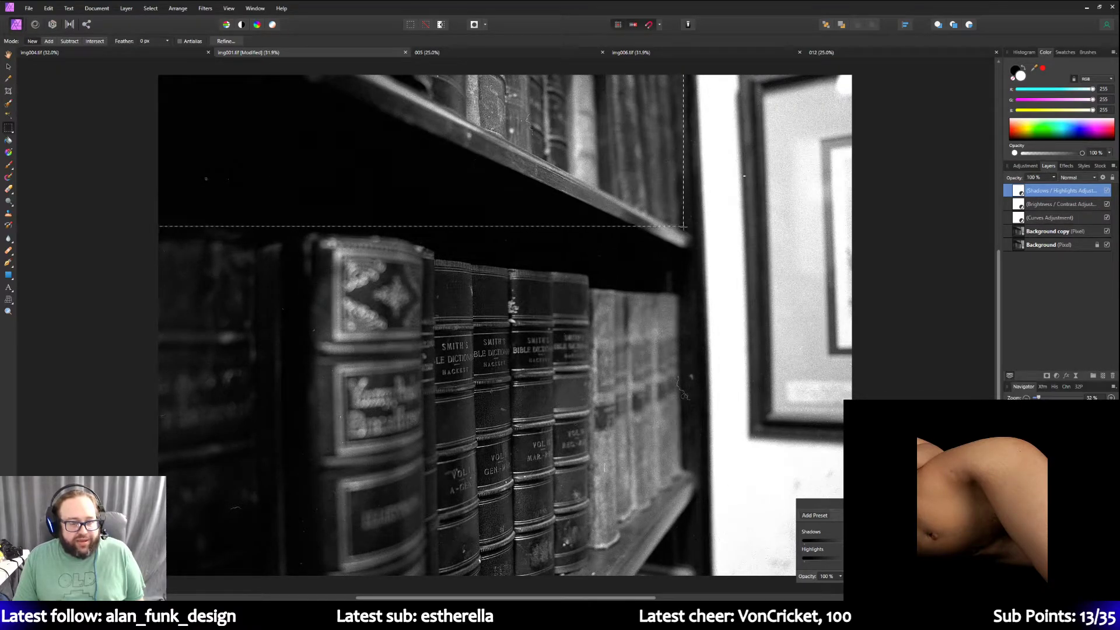
click(1022, 230)
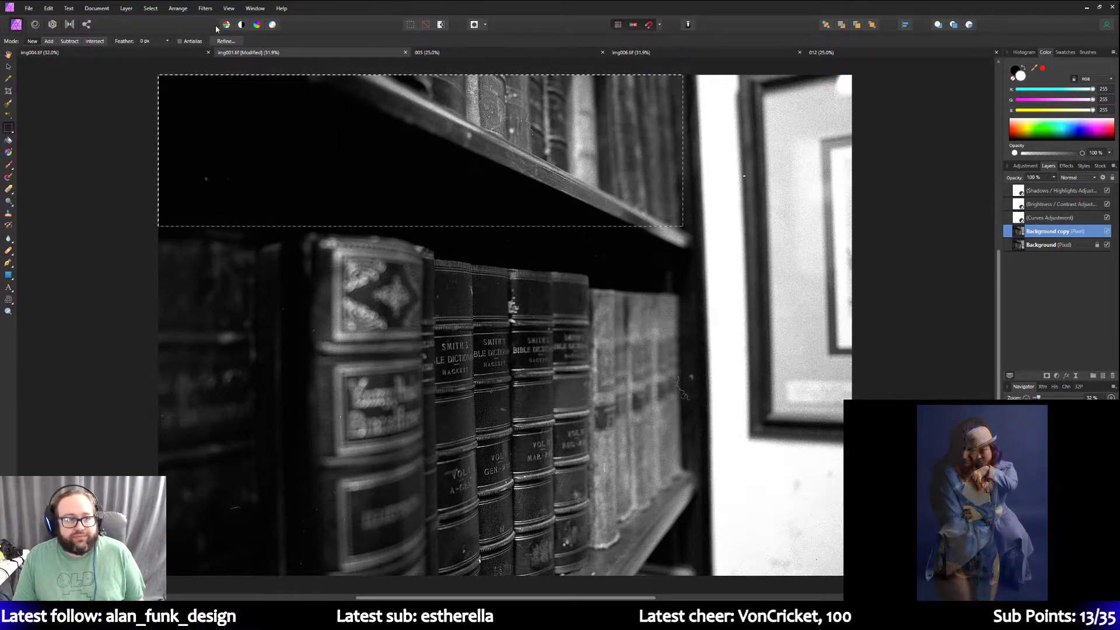
click(205, 8)
mouse_move(245, 45)
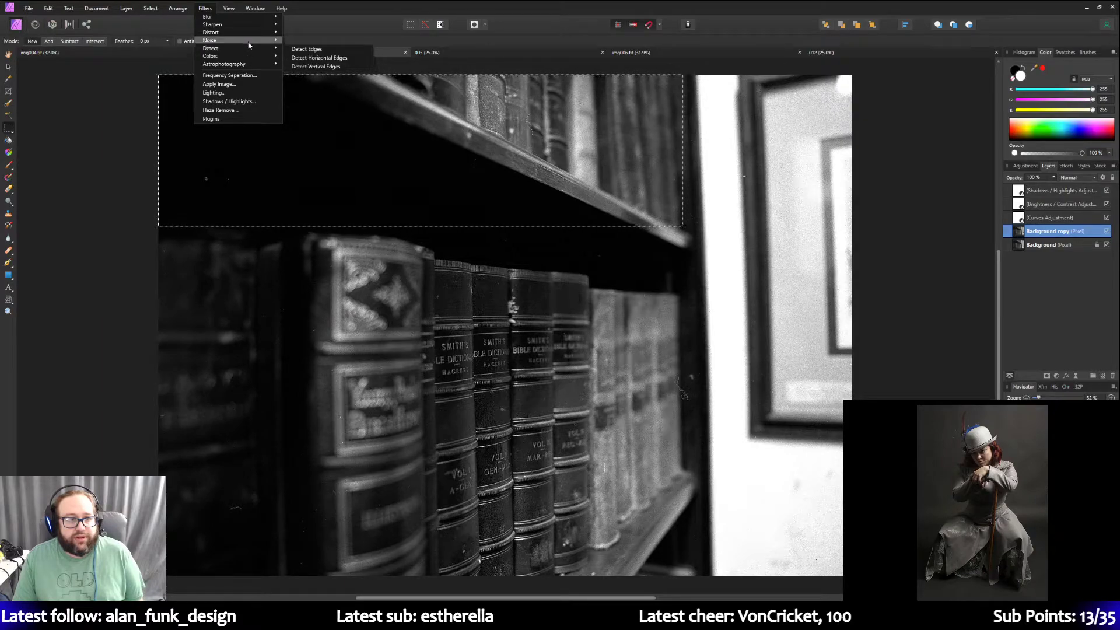
click(320, 85)
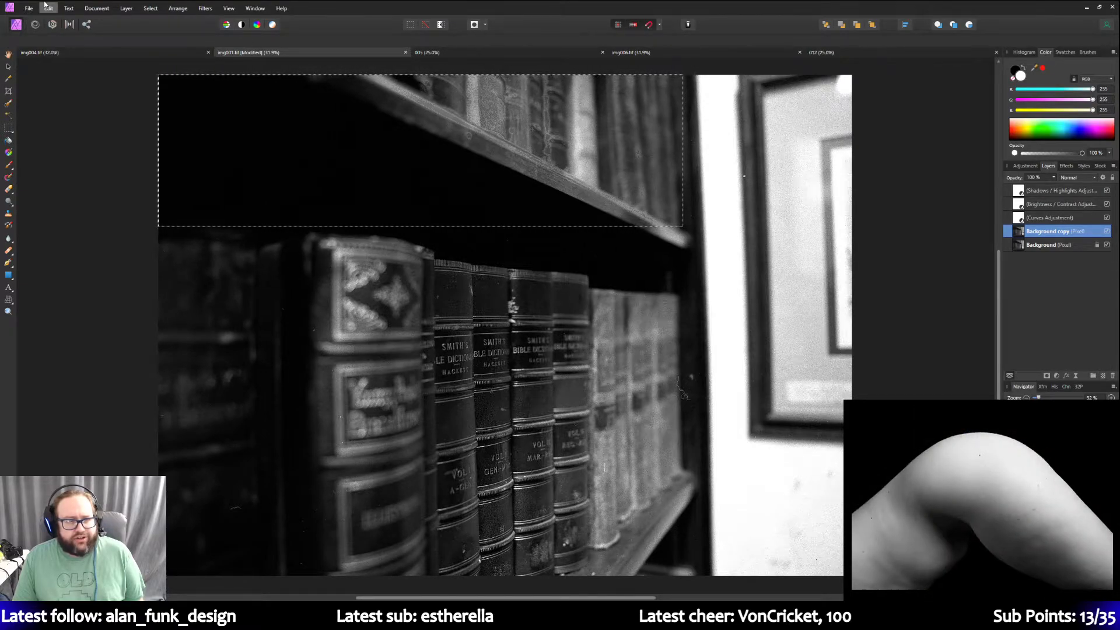
click(49, 8)
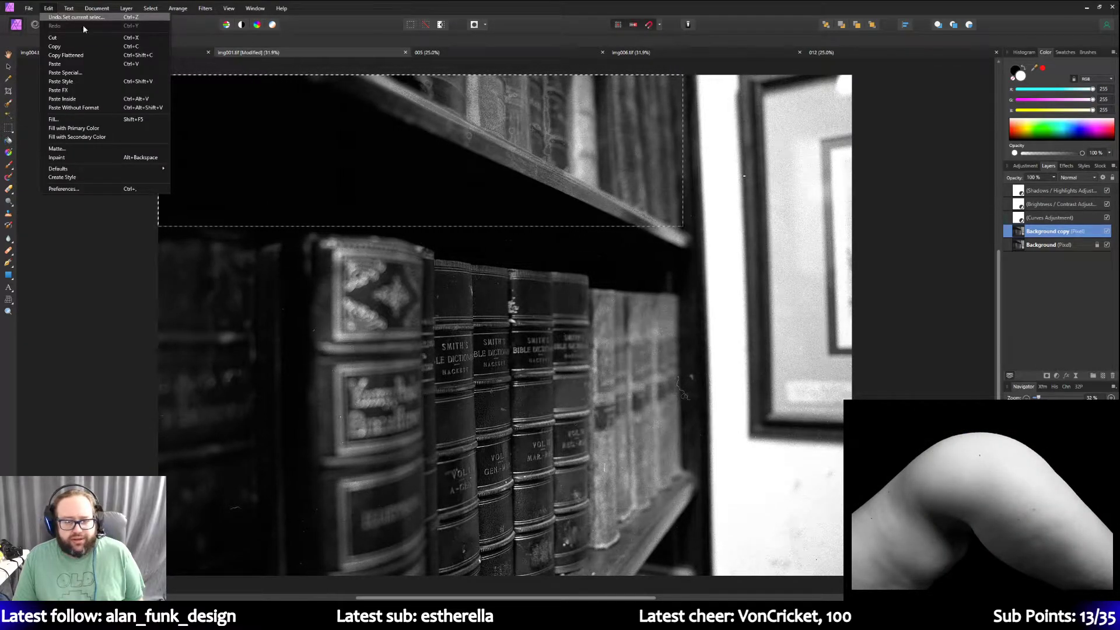
key(Escape)
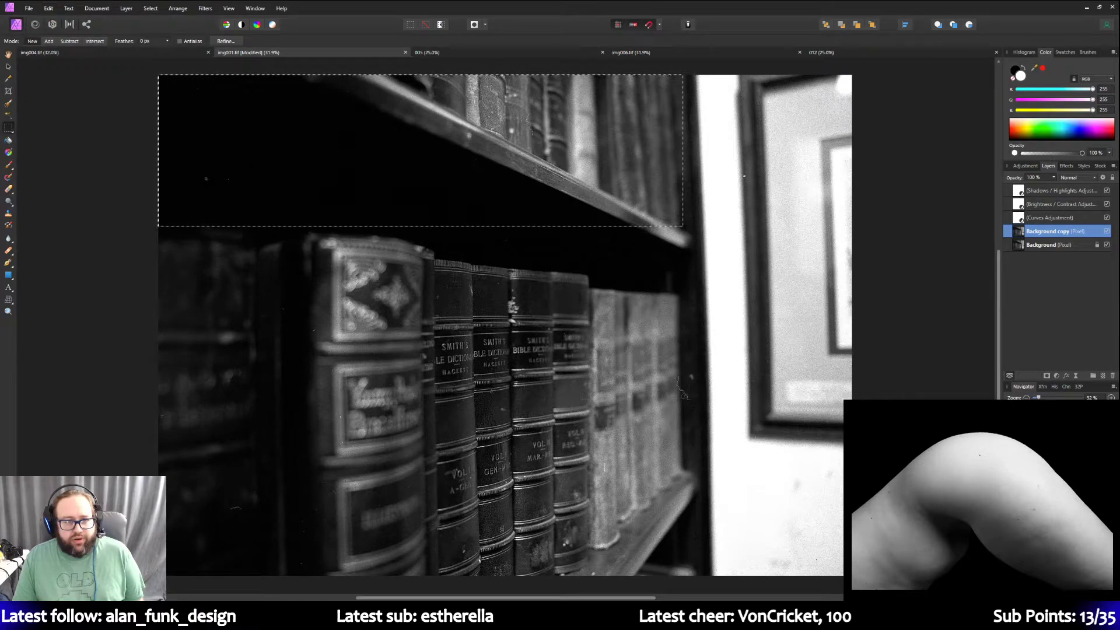
key(ctrl+d)
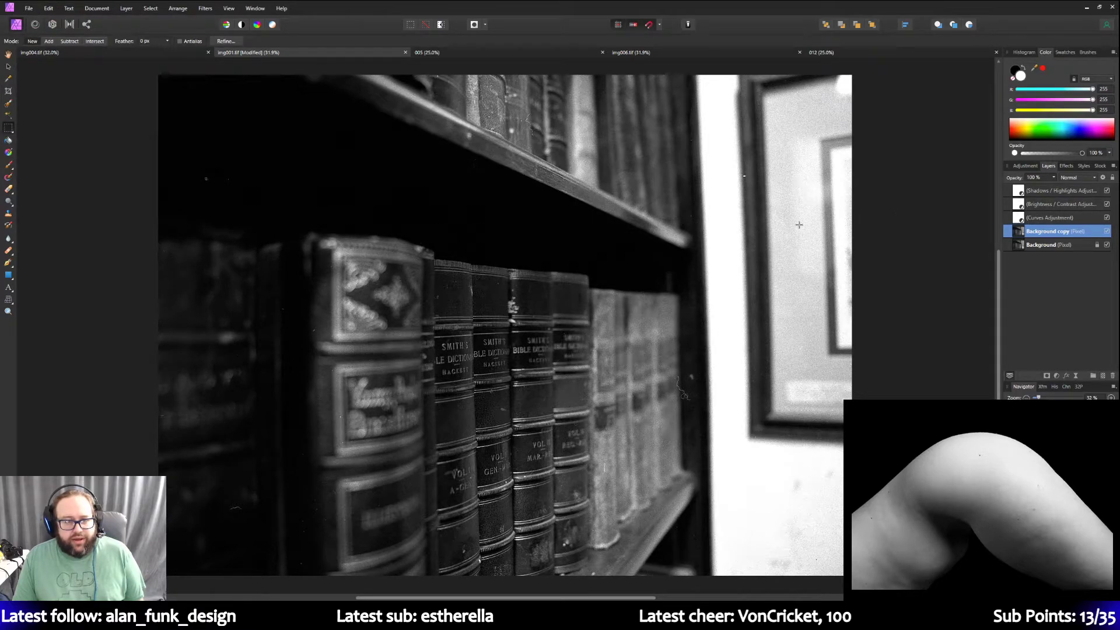
Try isolating the black area above the books with a rectangular selection and flood selections at 20% and 5% tolerance, clearing each one.
drag(145, 73, 305, 207)
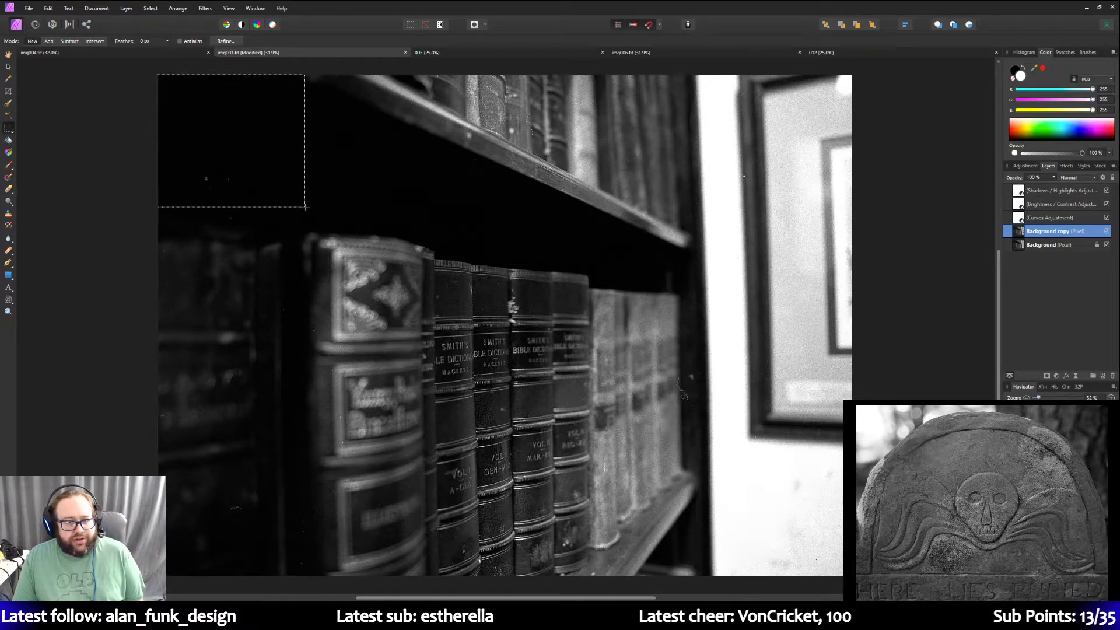
key(ctrl+d)
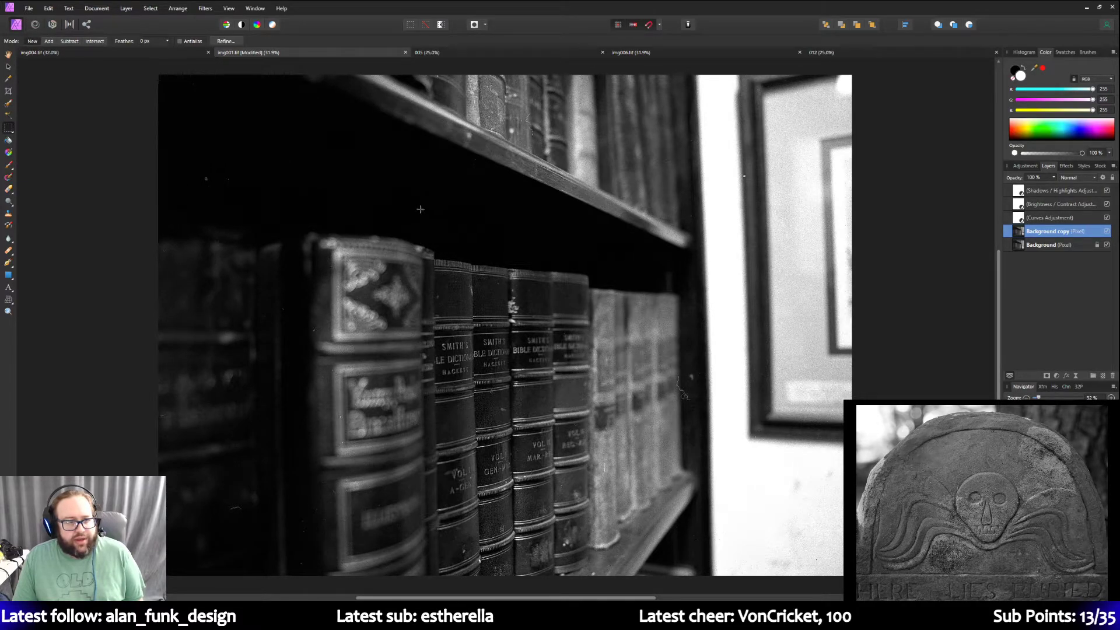
click(8, 114)
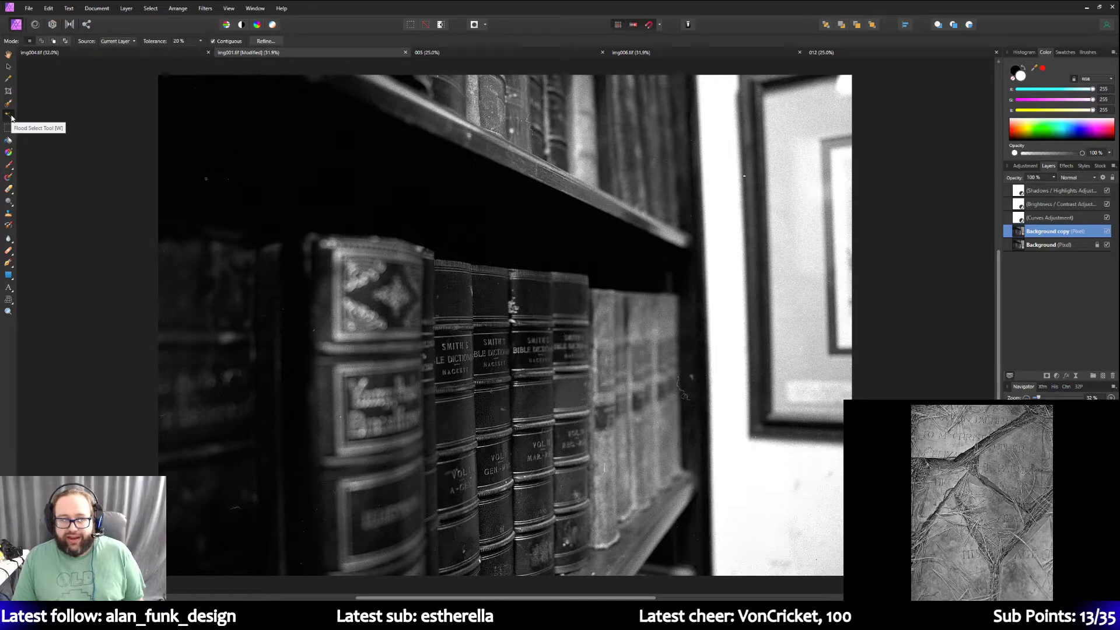
click(347, 174)
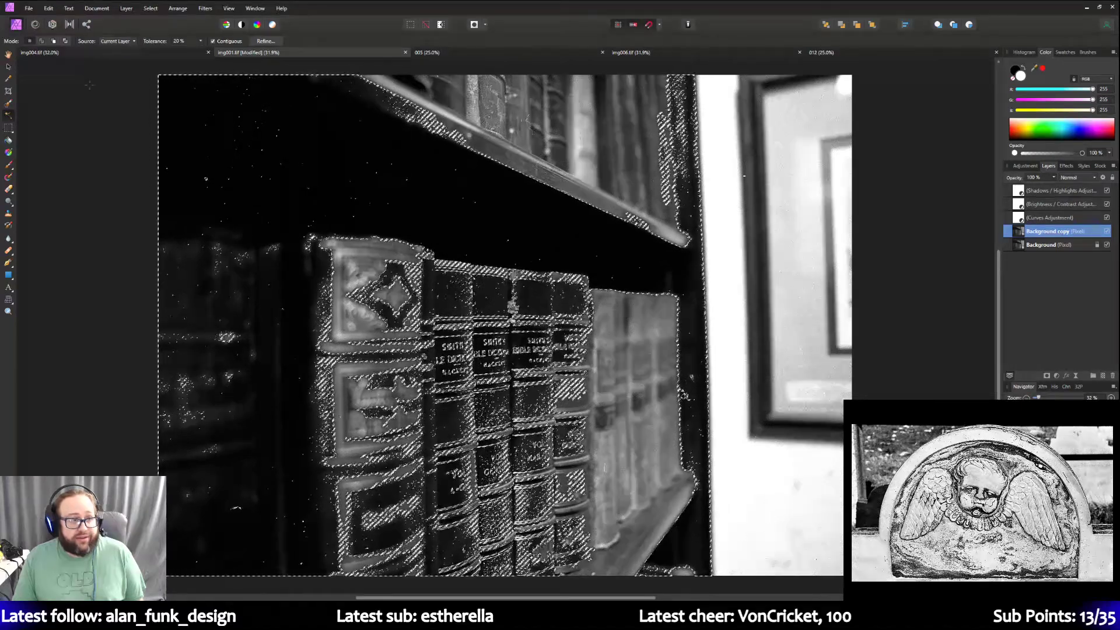
key(ctrl+d)
click(197, 41)
text(5)
key(Return)
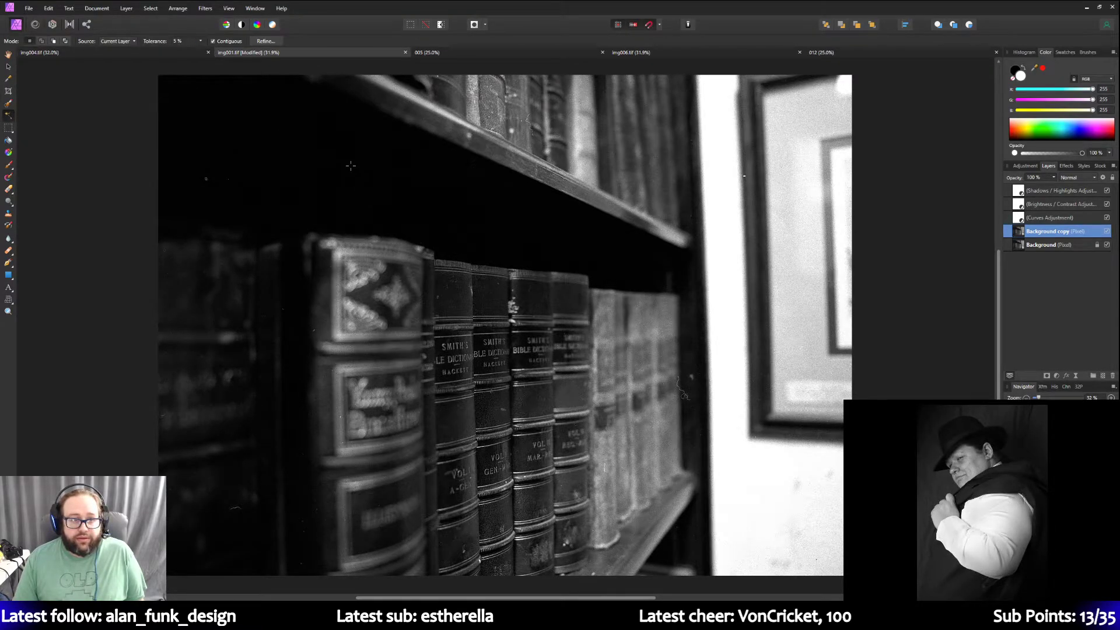
click(341, 166)
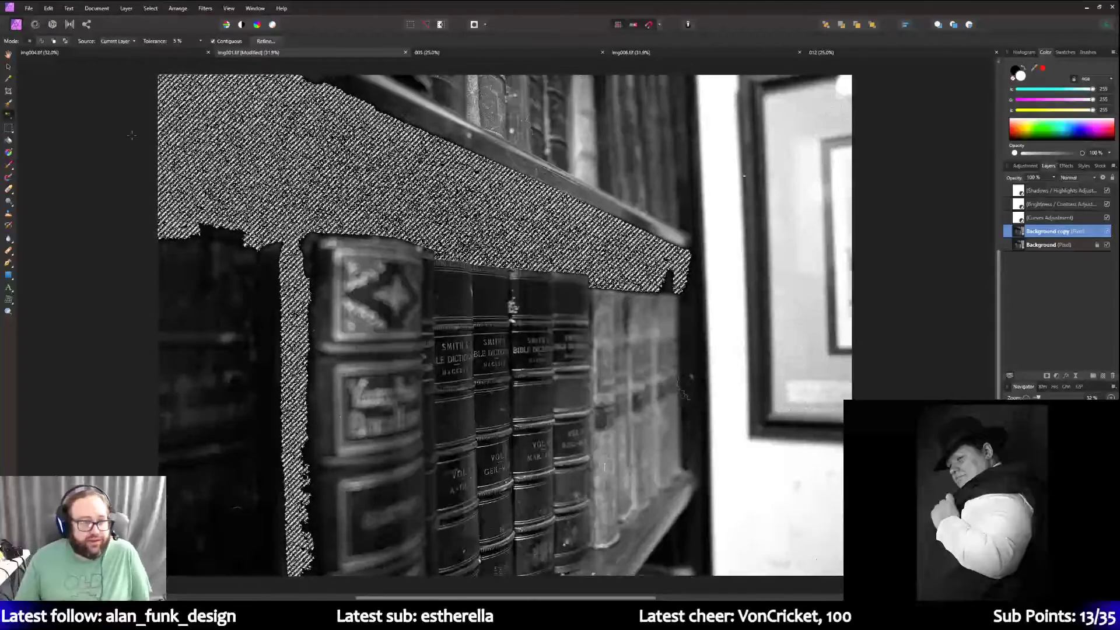
key(ctrl+d)
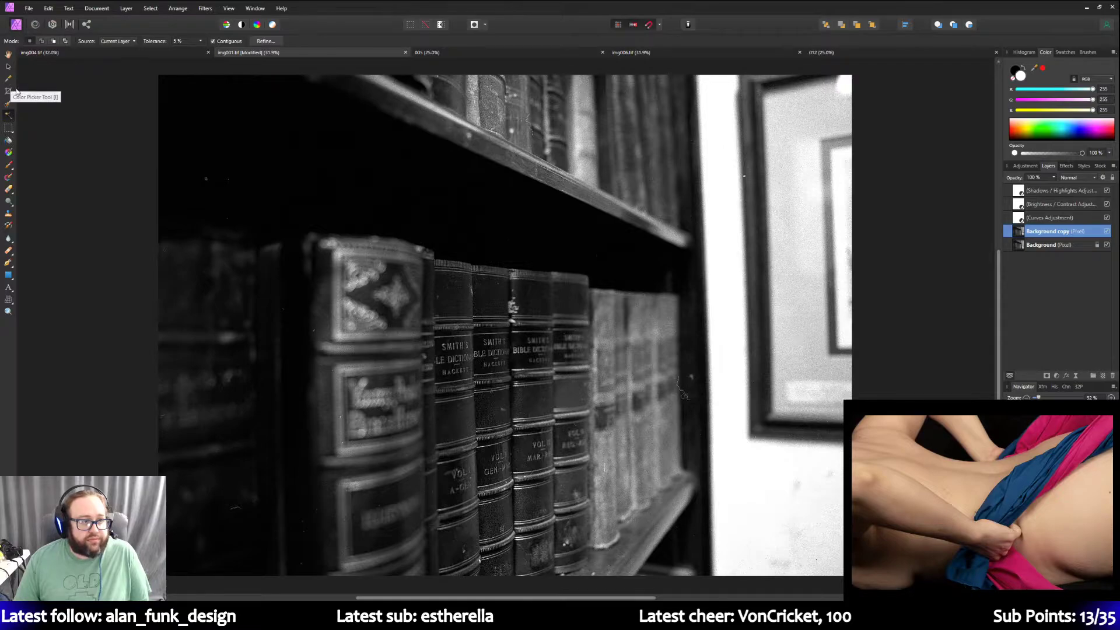
Draw a freehand selection around the black area between the upper shelf and the tops of the books.
right_click(7, 130)
click(61, 175)
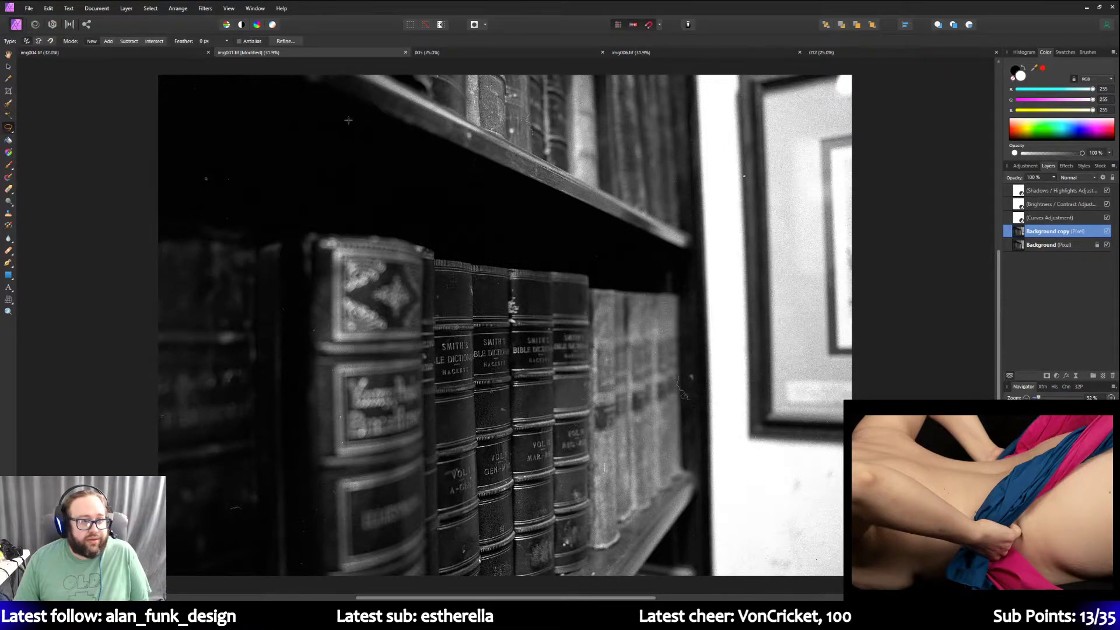
mouse_move(359, 95)
mouse_down()
mouse_move(164, 76)
mouse_move(120, 112)
mouse_move(119, 199)
mouse_move(173, 220)
mouse_move(374, 230)
mouse_move(518, 264)
mouse_up()
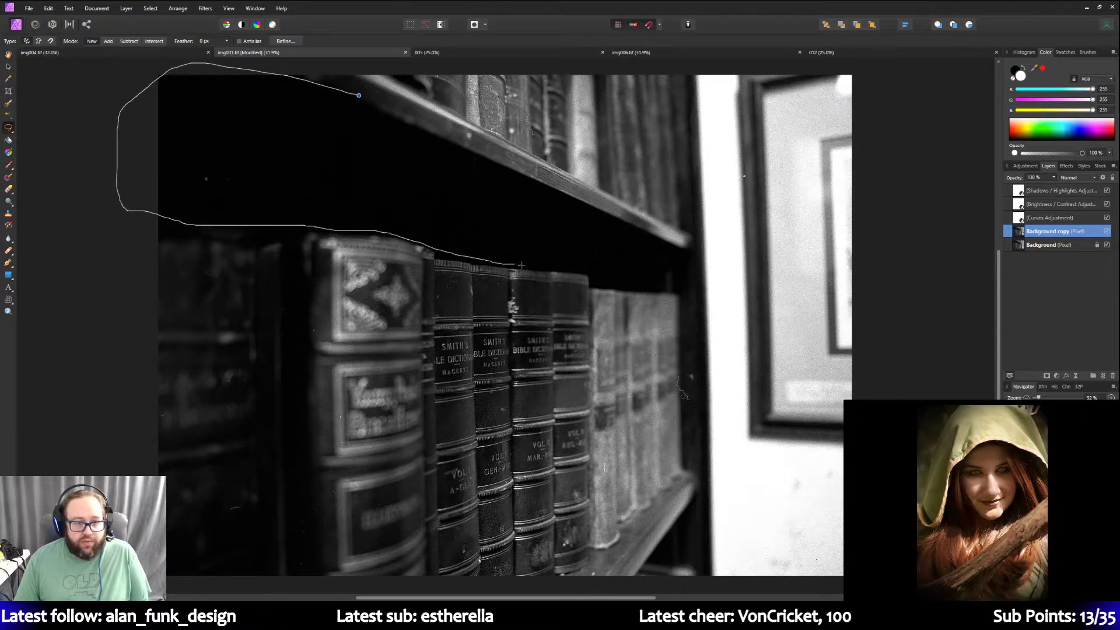
mouse_move(558, 229)
mouse_down()
mouse_move(407, 164)
mouse_move(367, 127)
mouse_up()
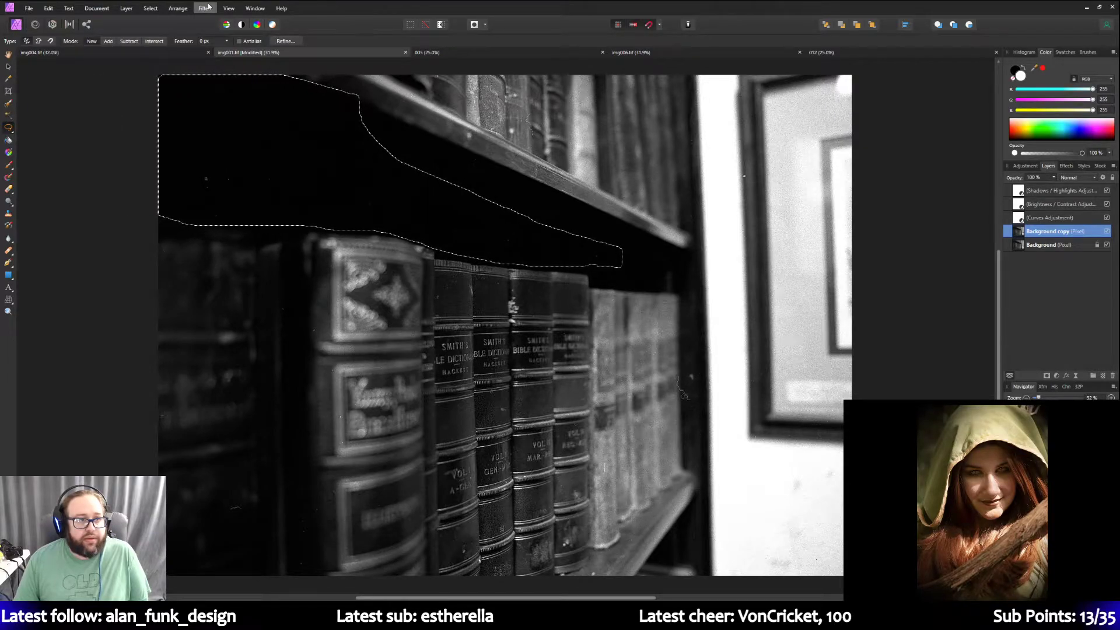
Try the Dust & Scratches filter on the selected black area of Background copy, and undo it.
click(181, 8)
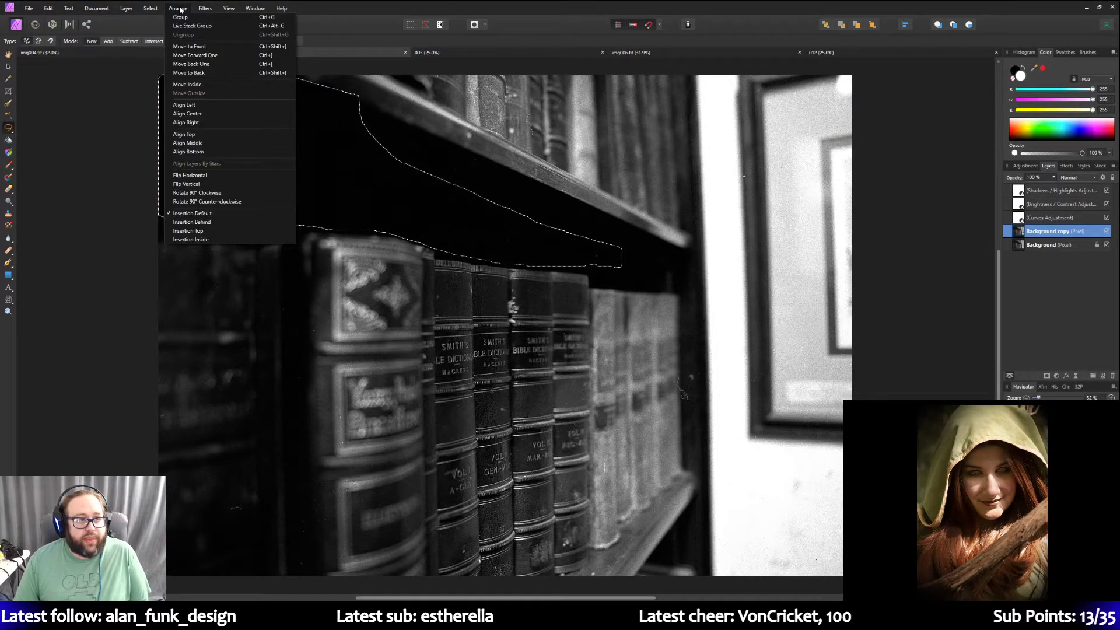
mouse_move(150, 8)
mouse_move(208, 9)
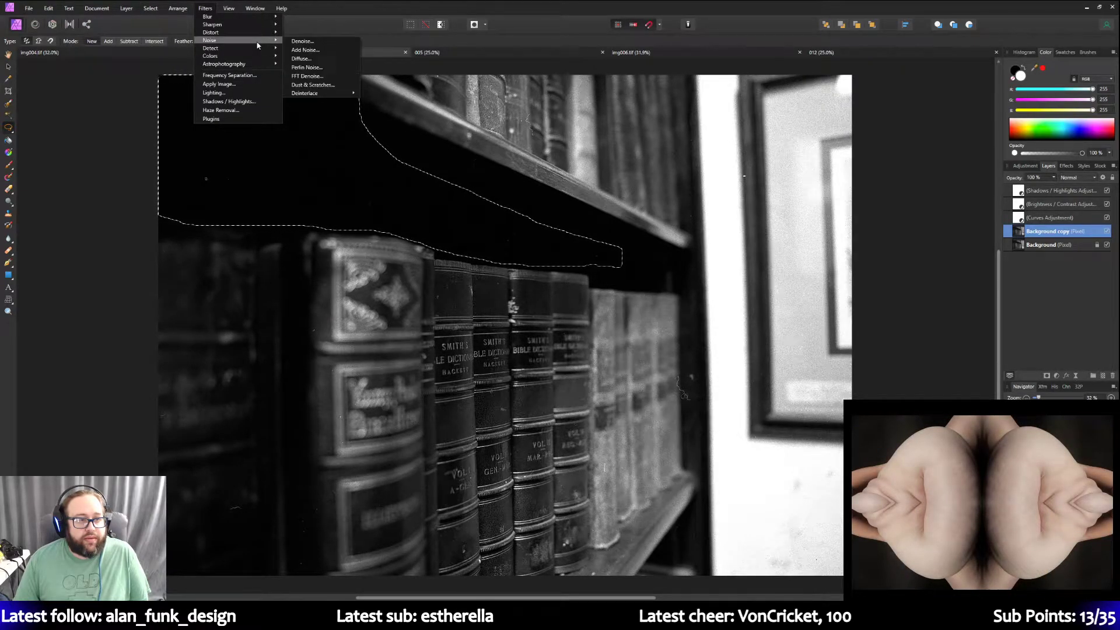
click(318, 85)
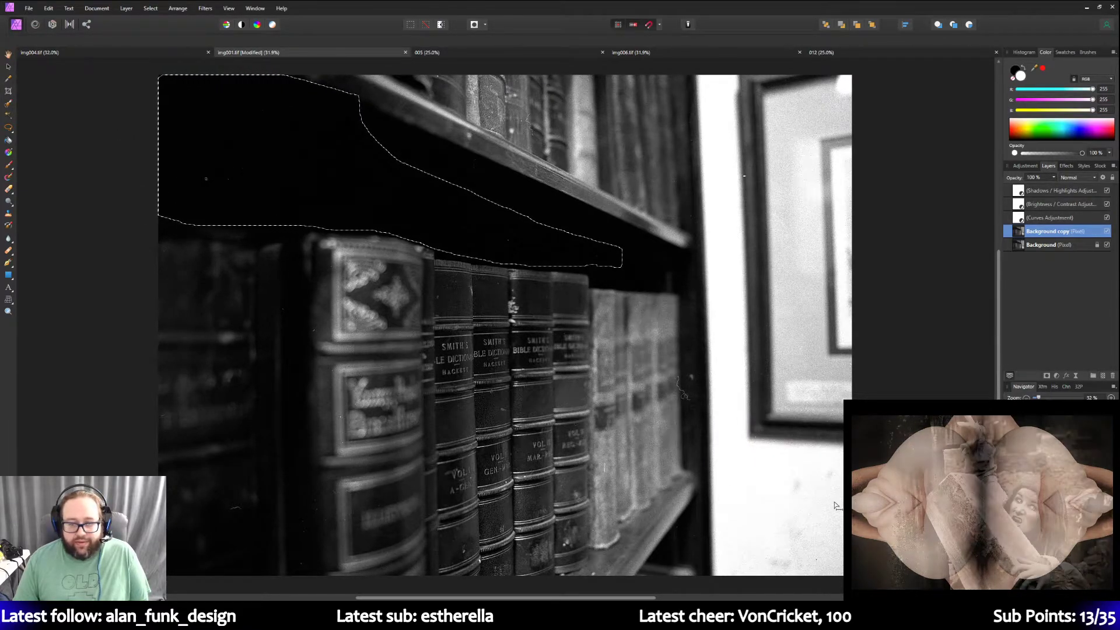
key(Escape)
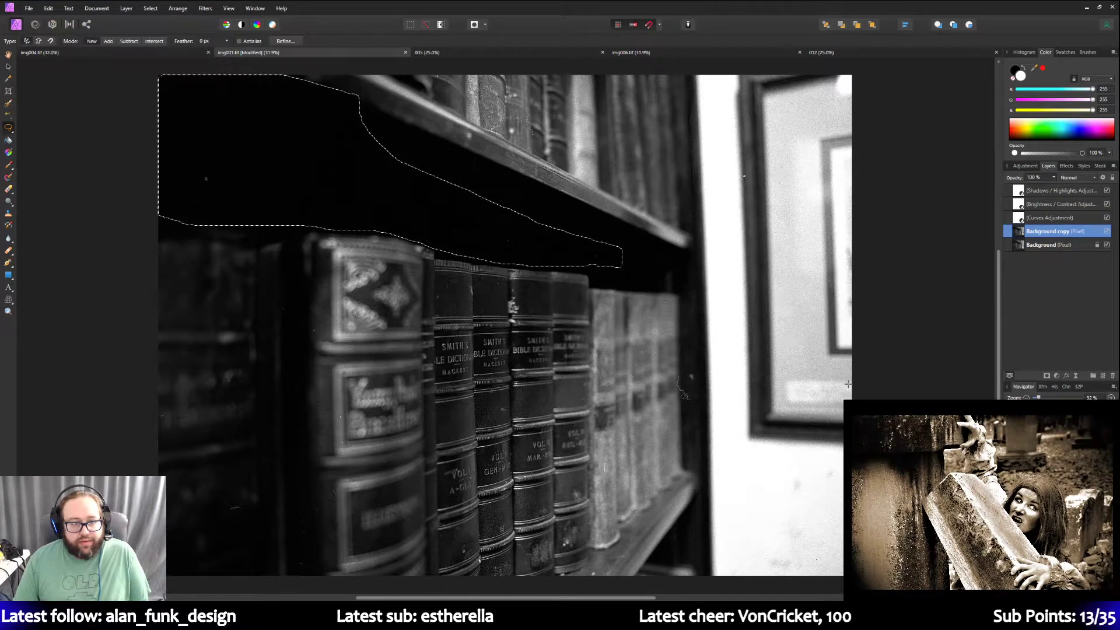
click(49, 8)
click(55, 17)
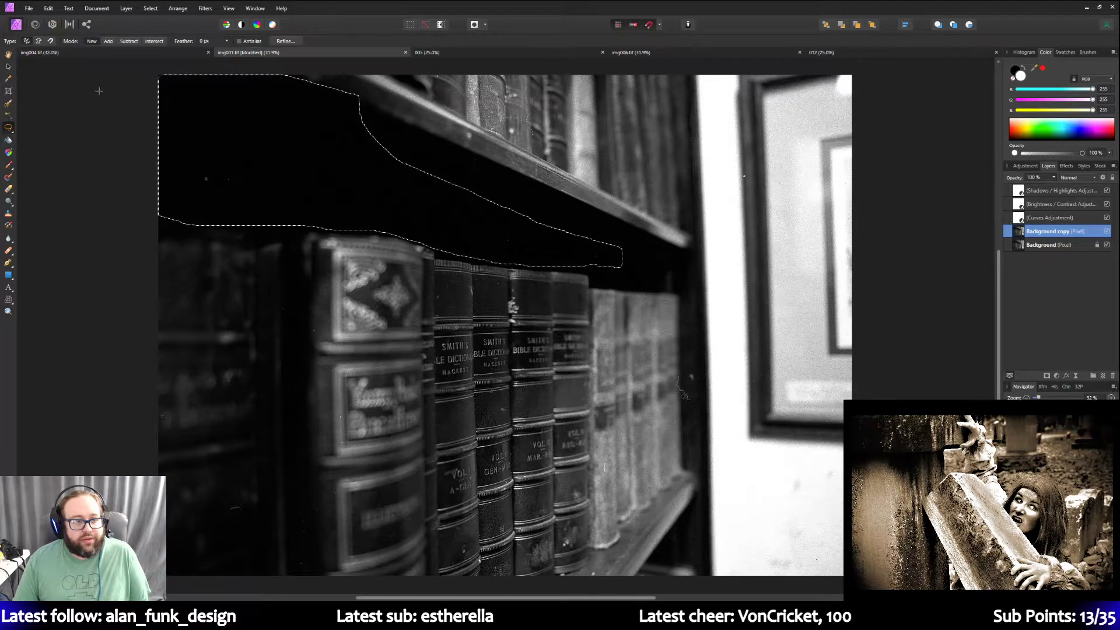
Apply the Dust & Scratches filter to the selected black area above the books and clear the selection.
click(225, 8)
mouse_move(203, 7)
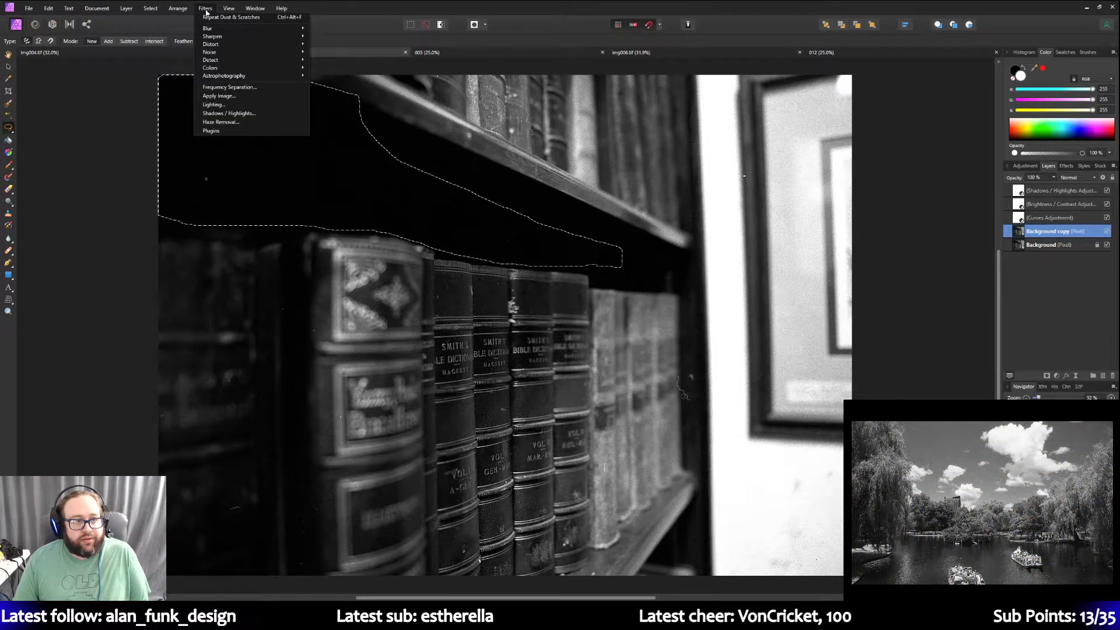
mouse_move(290, 54)
click(357, 99)
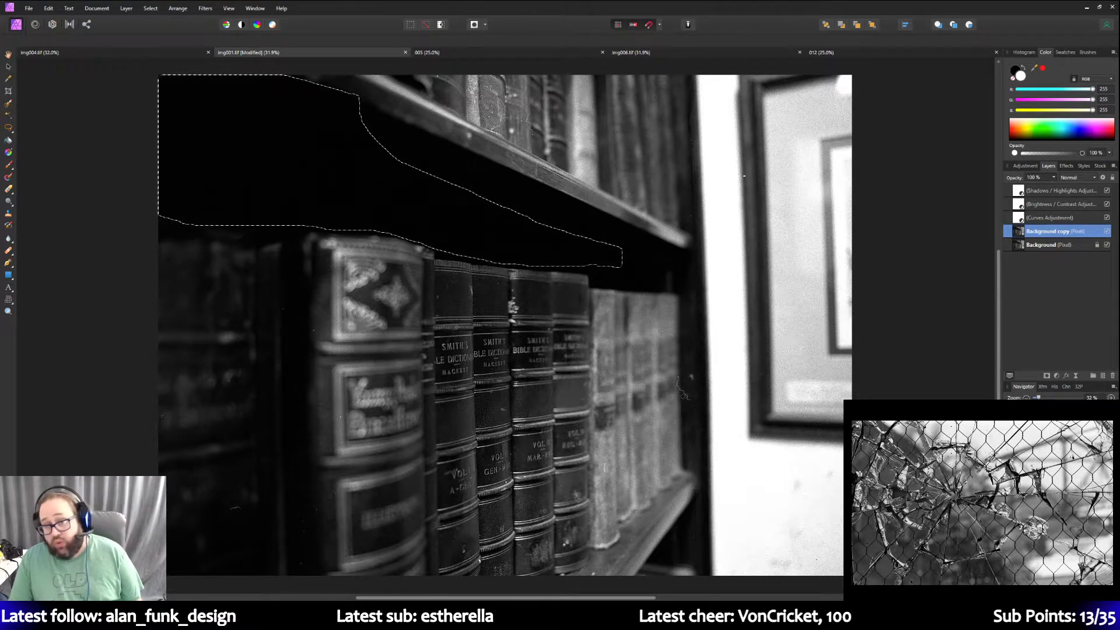
key(l)
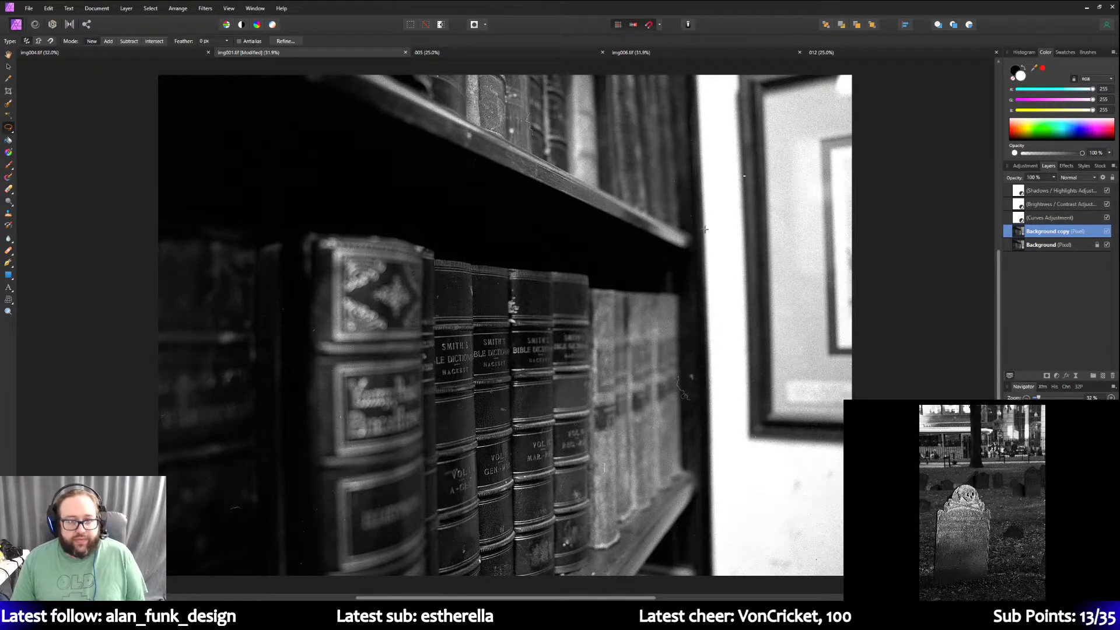
Repeat Dust & Scratches on a freehand selection around the marks on the upper-shelf books, and clear the selection.
scroll(712, 253, up, 2)
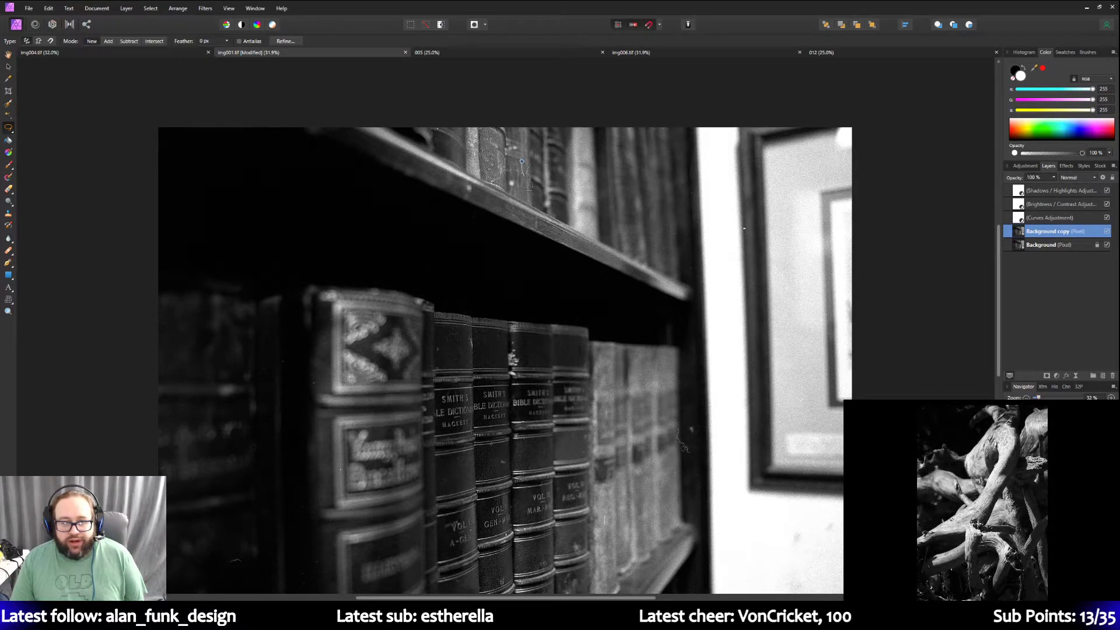
drag(523, 162, 521, 161)
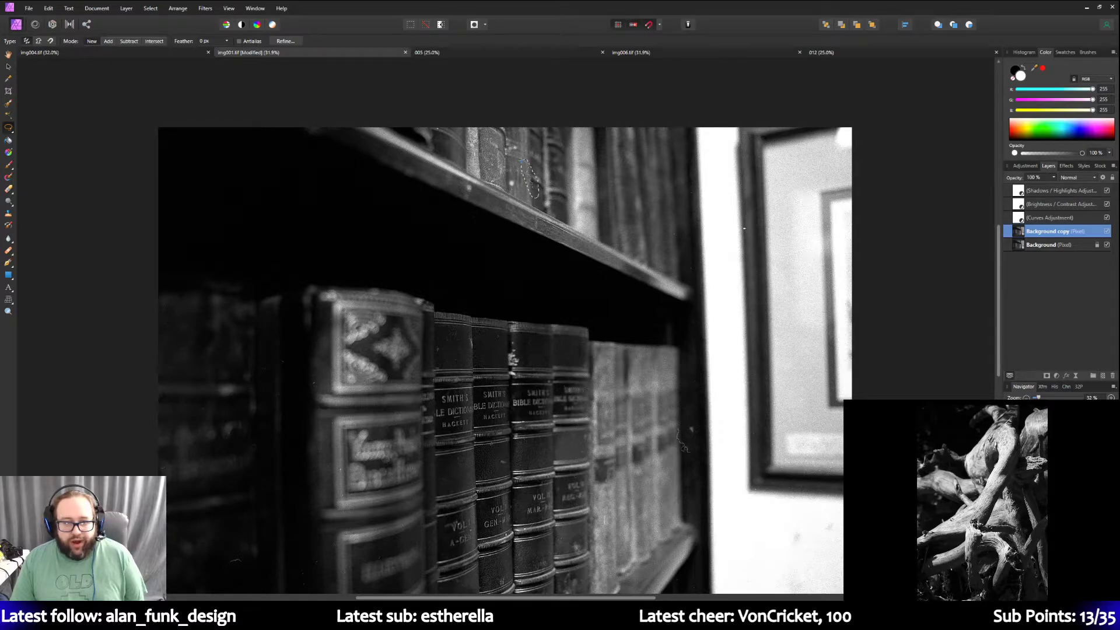
click(198, 9)
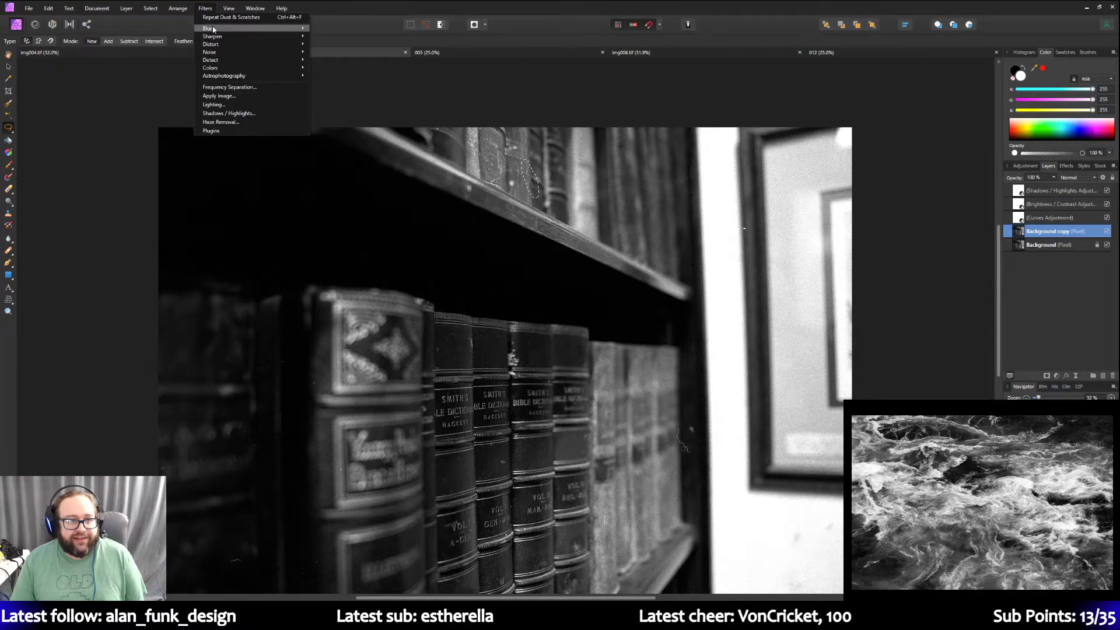
click(228, 17)
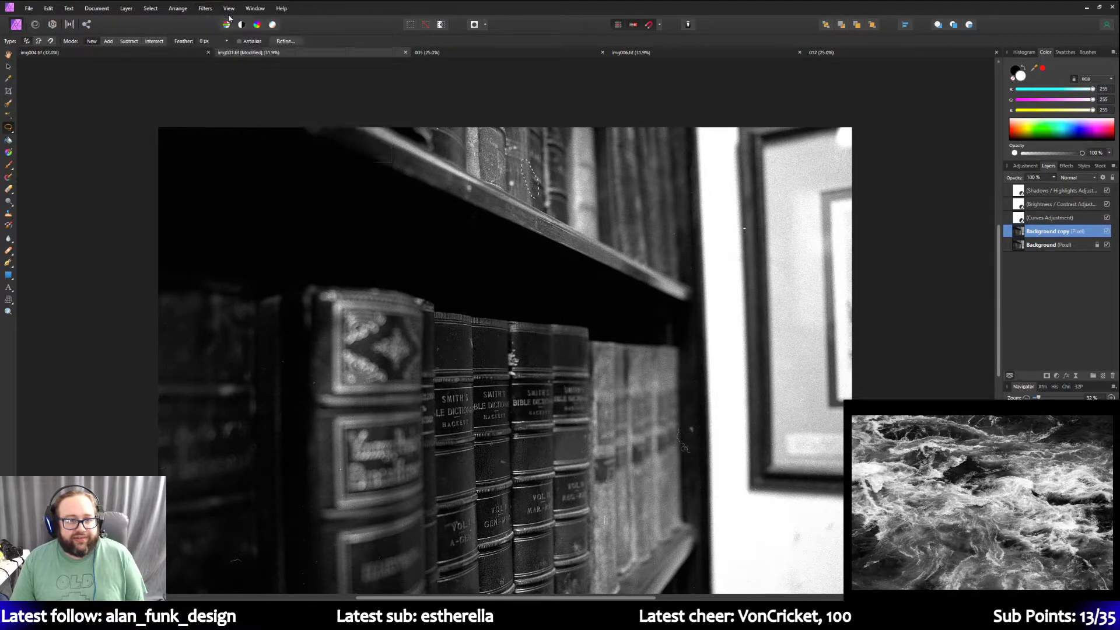
key(ctrl+d)
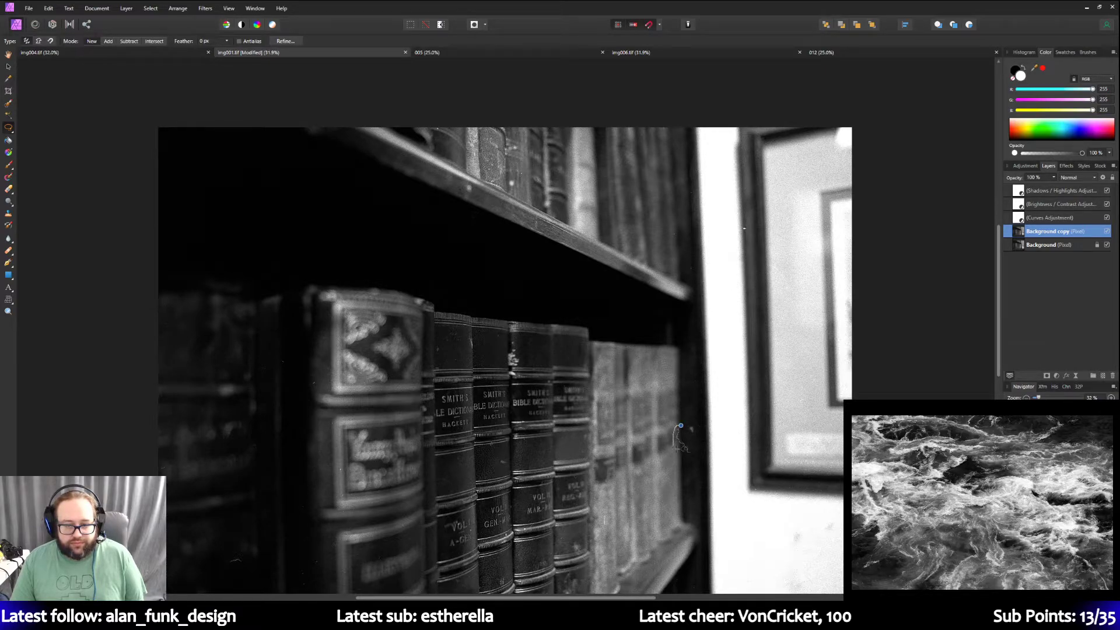
Repeat Dust & Scratches on freehand selections around the scratches at the end of the pale books and the mark low on the darkest book.
drag(693, 446, 683, 428)
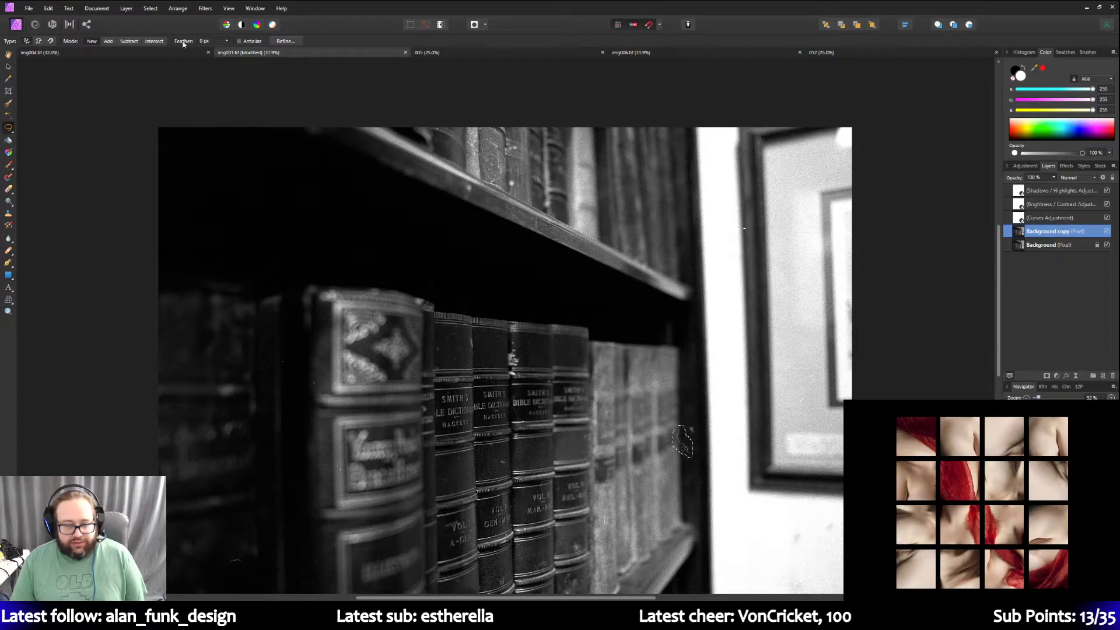
click(175, 9)
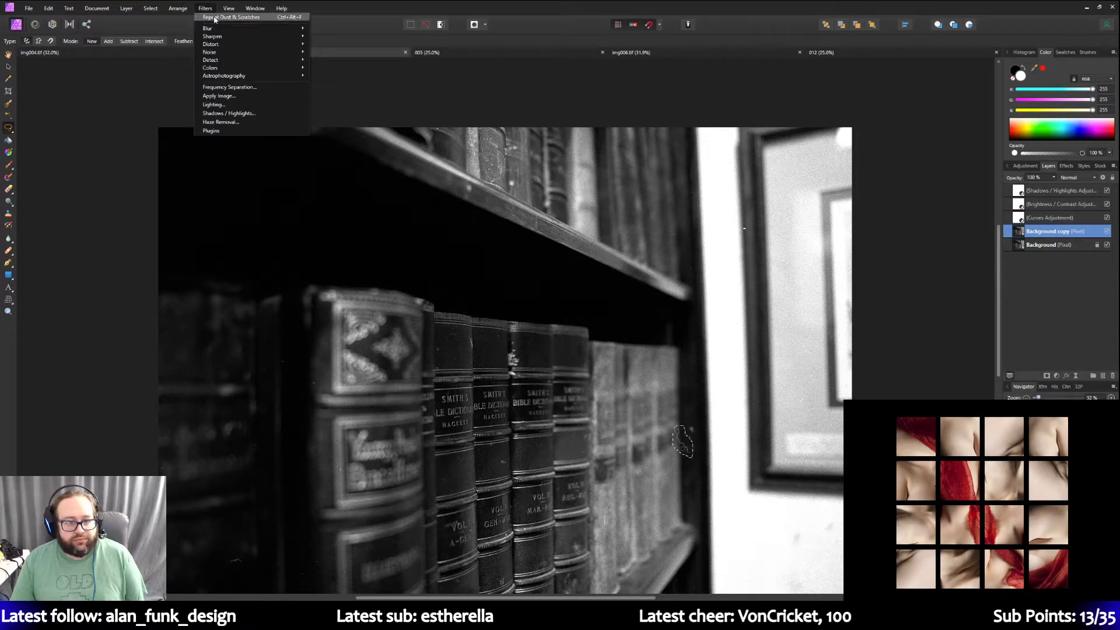
click(214, 18)
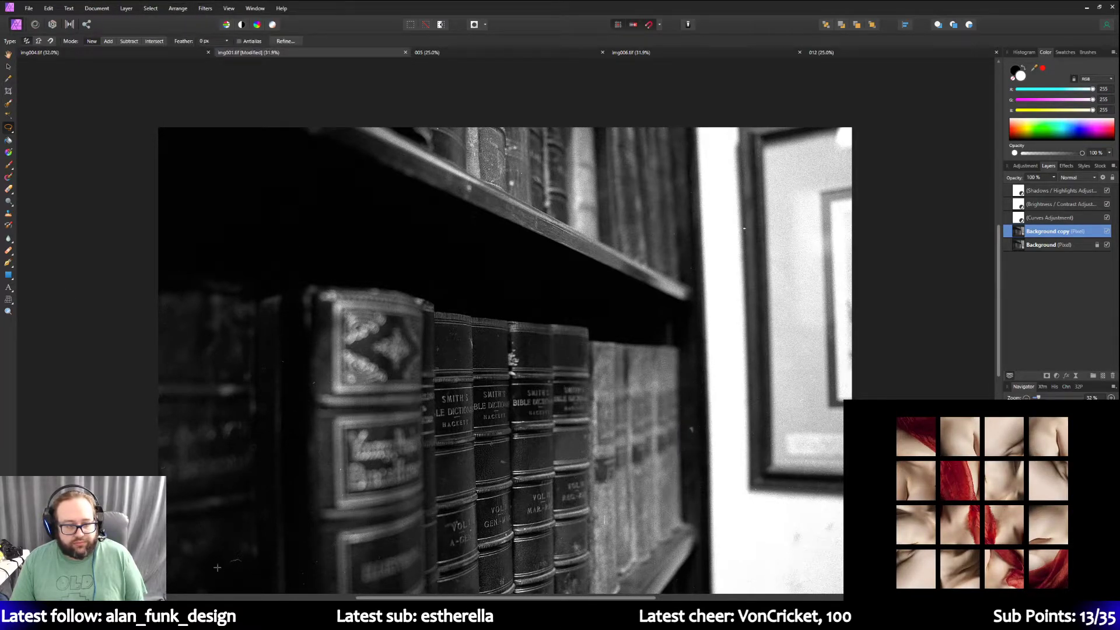
drag(227, 562, 229, 557)
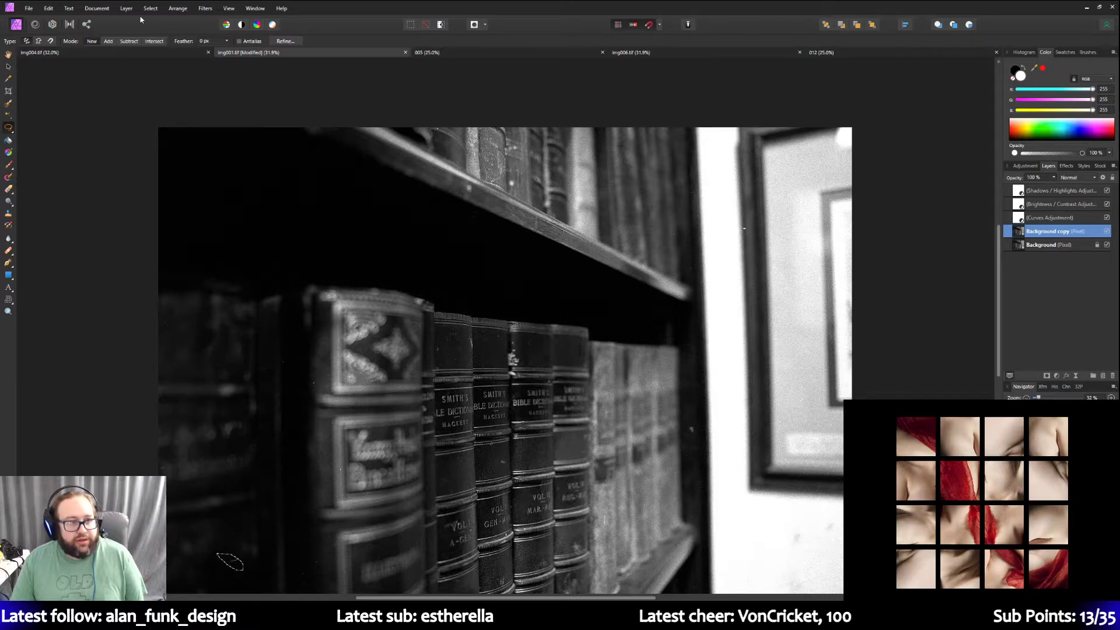
click(177, 9)
click(216, 17)
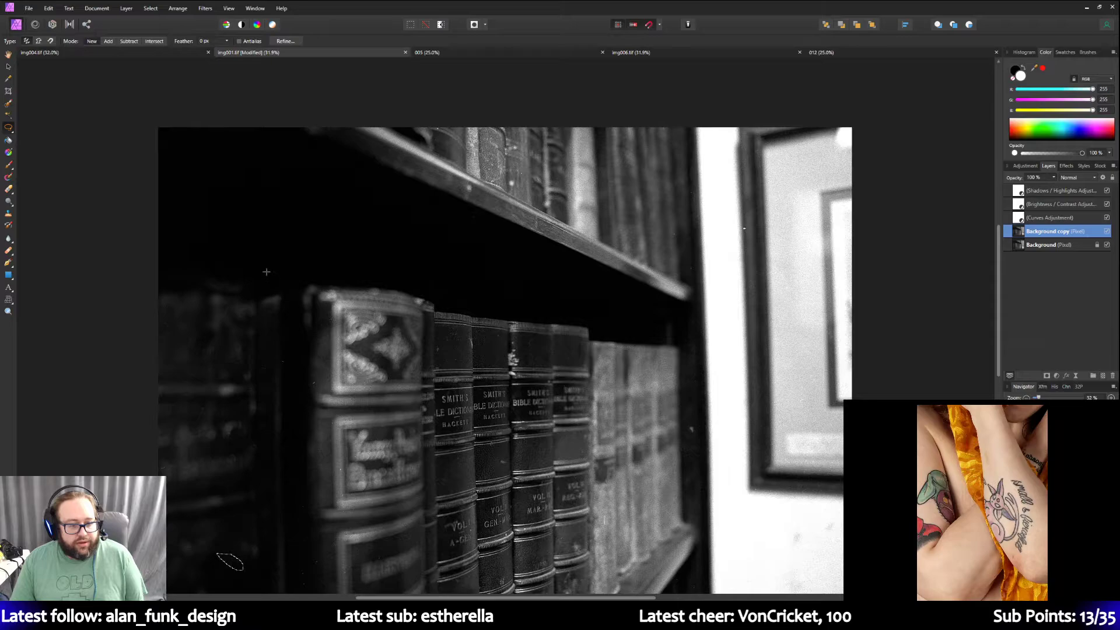
Repeat Dust & Scratches on a tall rectangular selection over the dark gap beside the large ornate book, and clear the selection.
click(8, 127)
click(31, 130)
mouse_move(275, 297)
mouse_down()
mouse_move(324, 455)
mouse_move(331, 597)
mouse_up()
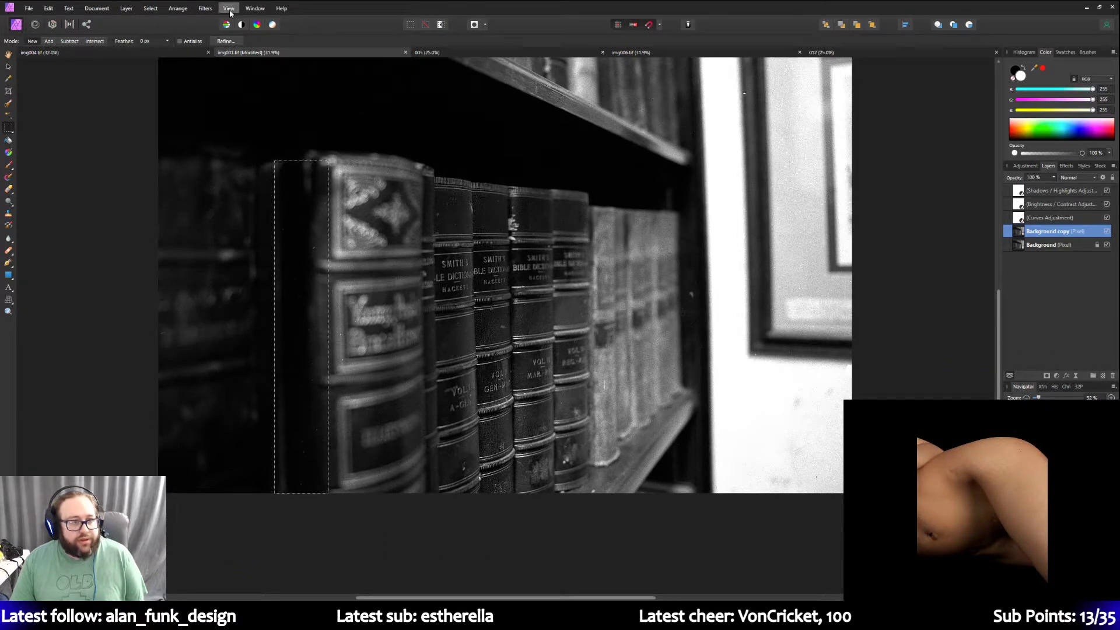
click(205, 9)
click(215, 21)
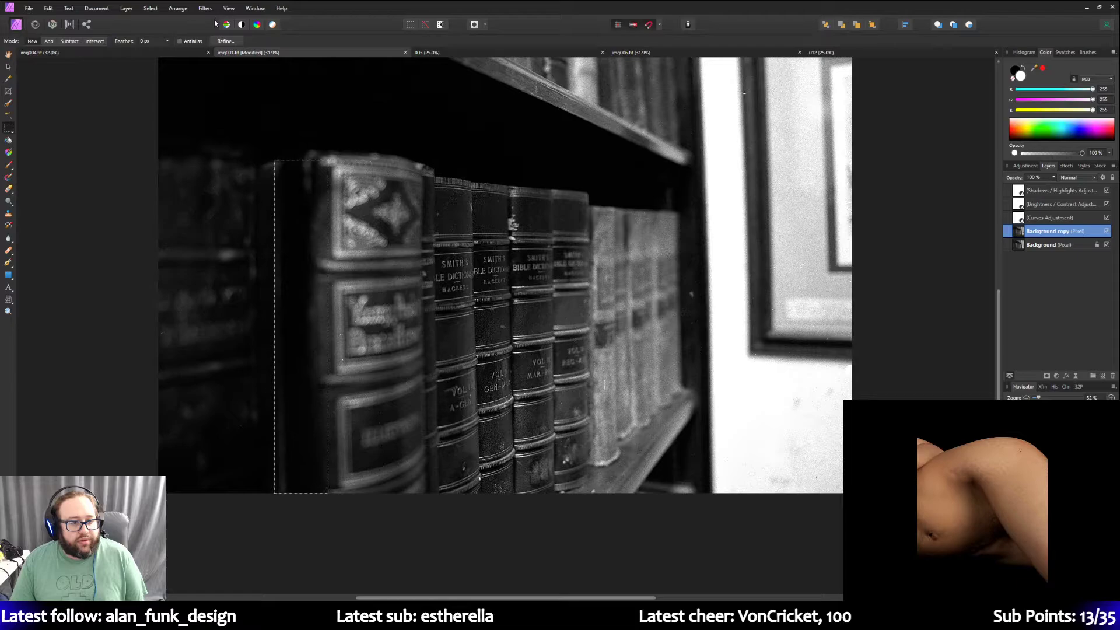
click(123, 265)
Remove the speck at the edge of the picture frame by repeating Dust & Scratches on a small rectangular selection.
scroll(138, 239, up, 3)
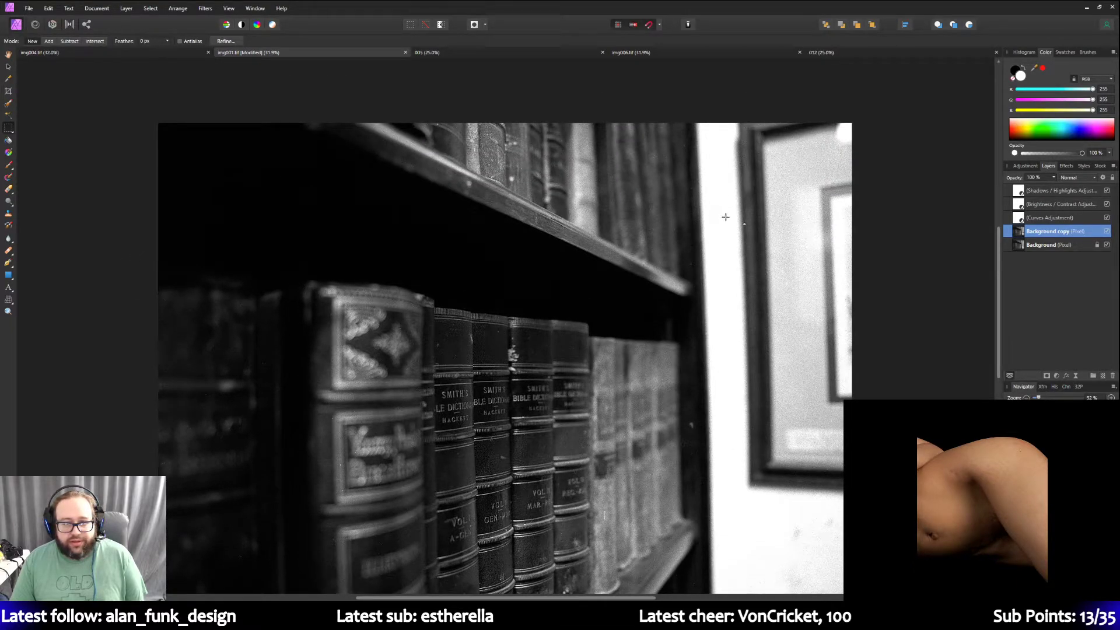
click(205, 8)
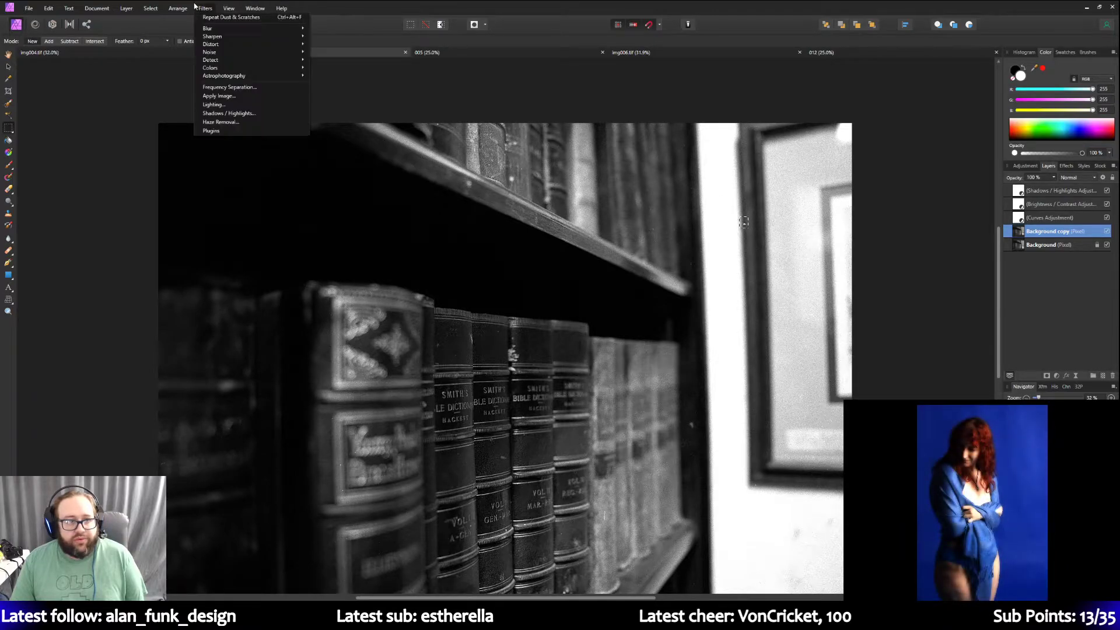
click(208, 17)
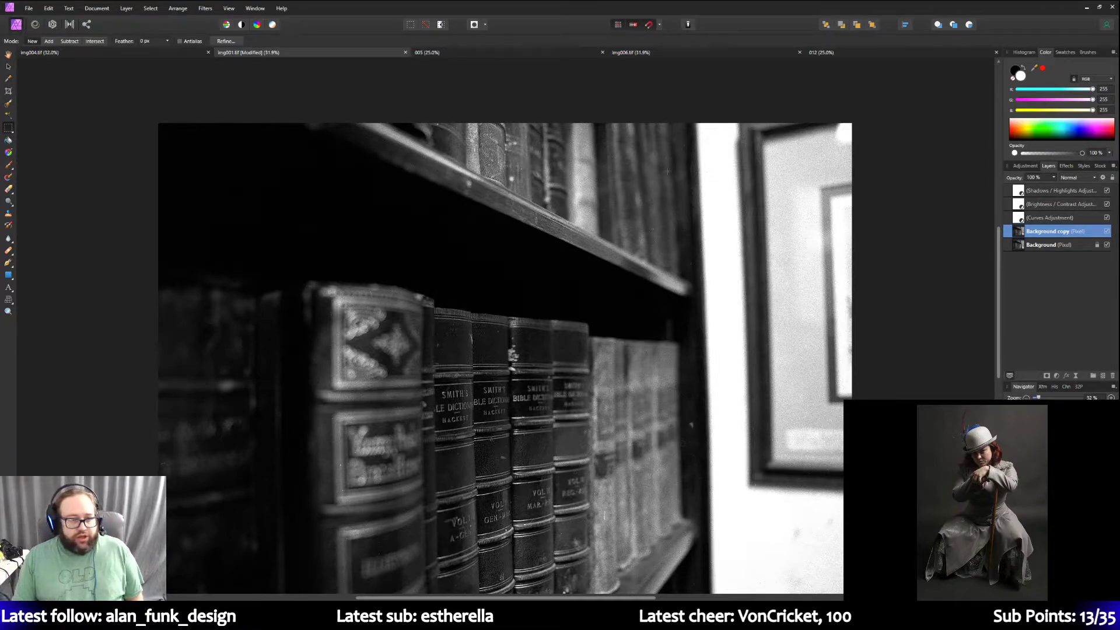
Repeat Dust & Scratches on a small rectangular selection over the speck on the dark post beside the pale books, and clear the selection.
scroll(240, 199, down, 2)
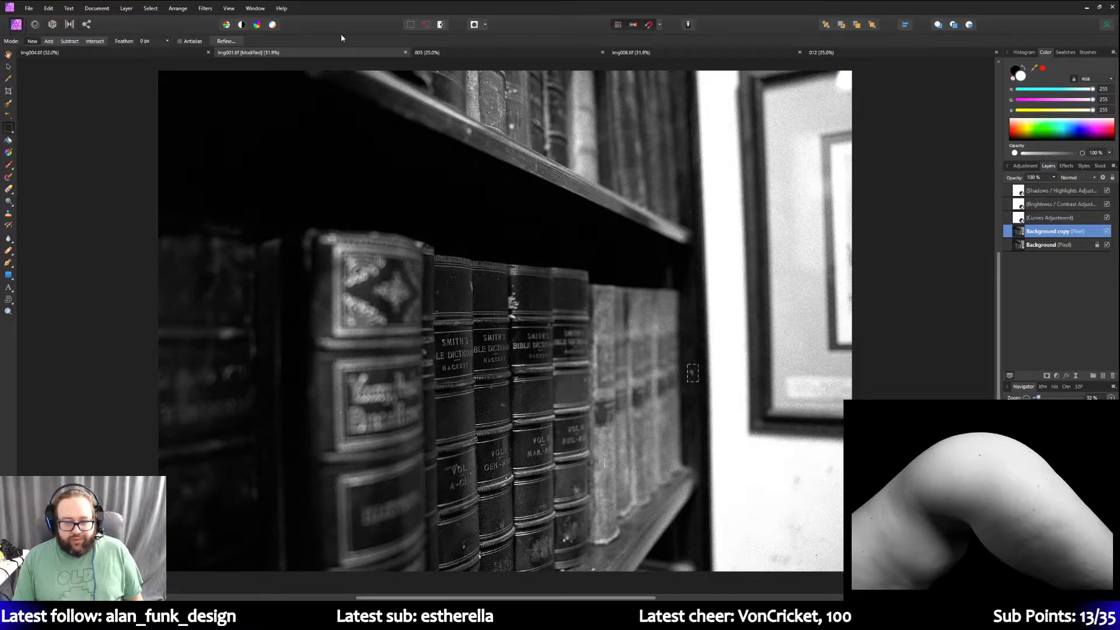
click(230, 8)
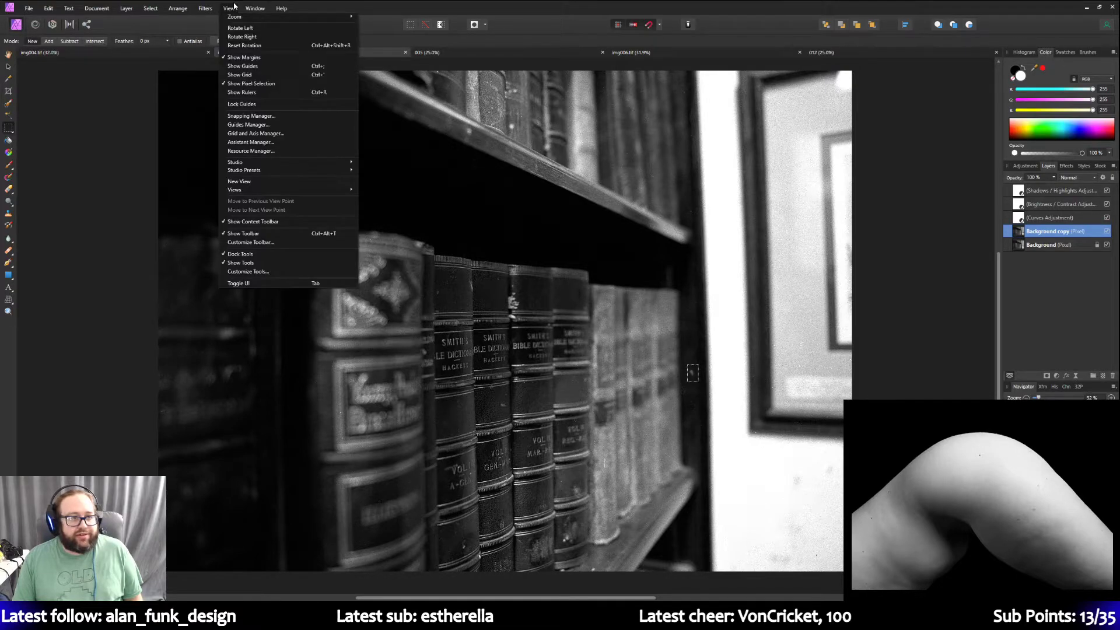
click(204, 8)
key(ctrl+d)
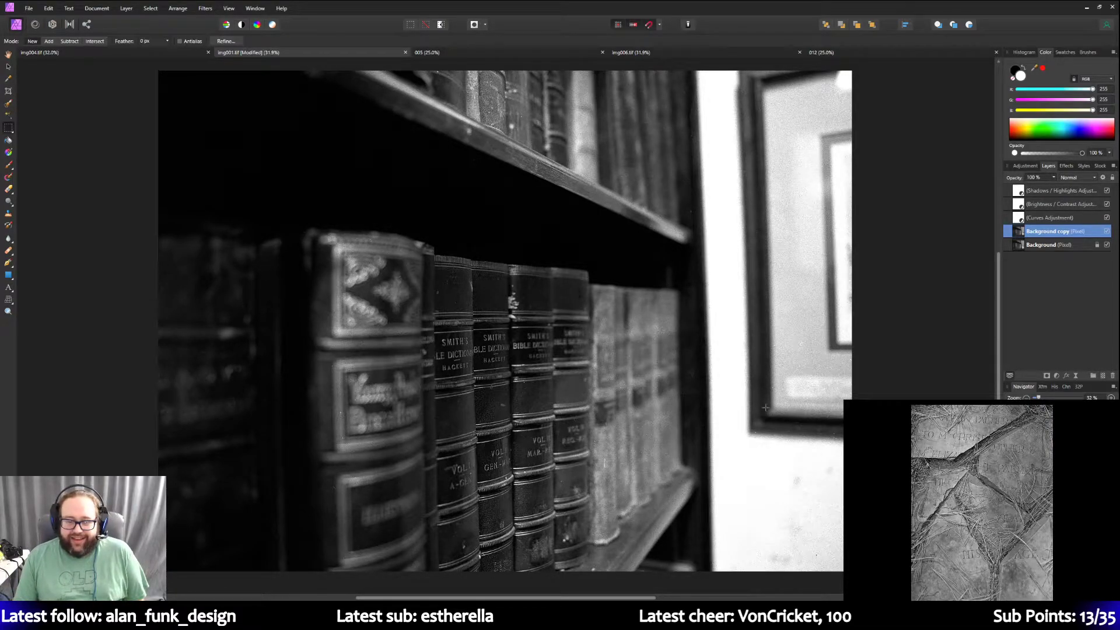
Repeat Dust & Scratches on a small rectangular selection at the photo's lower edge, where the shelf meets the dark books.
scroll(505, 327, down, 1)
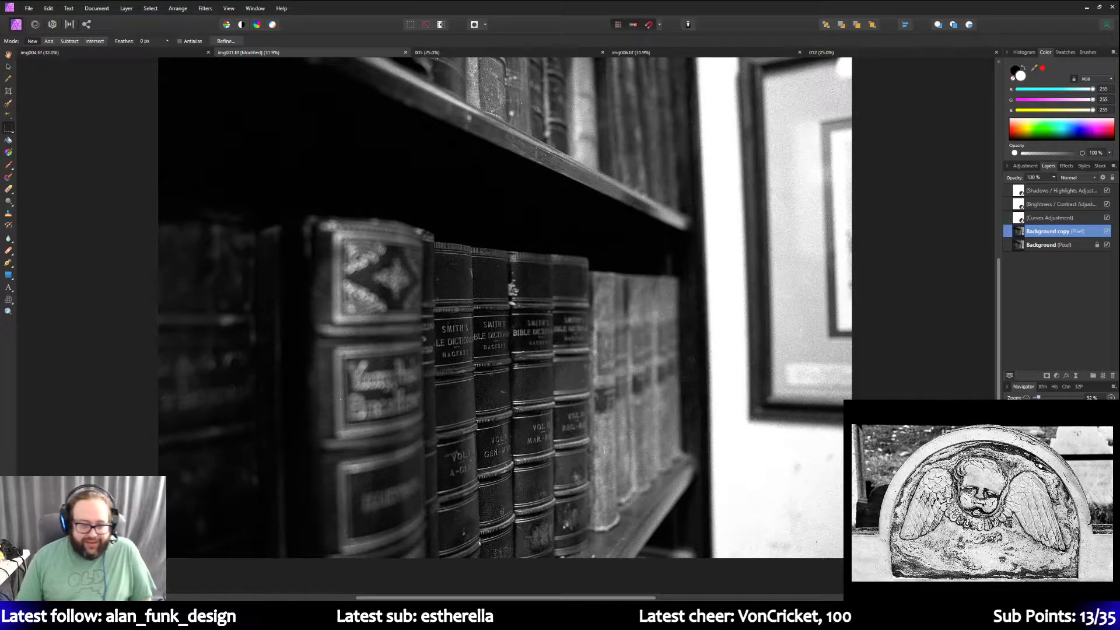
scroll(561, 486, down, 4)
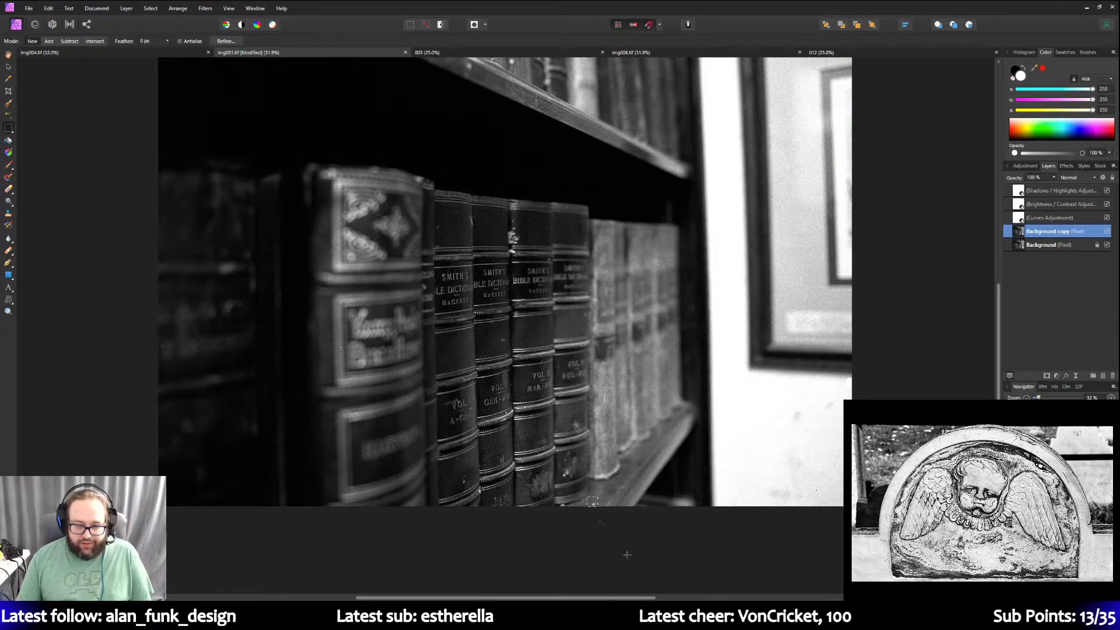
click(204, 8)
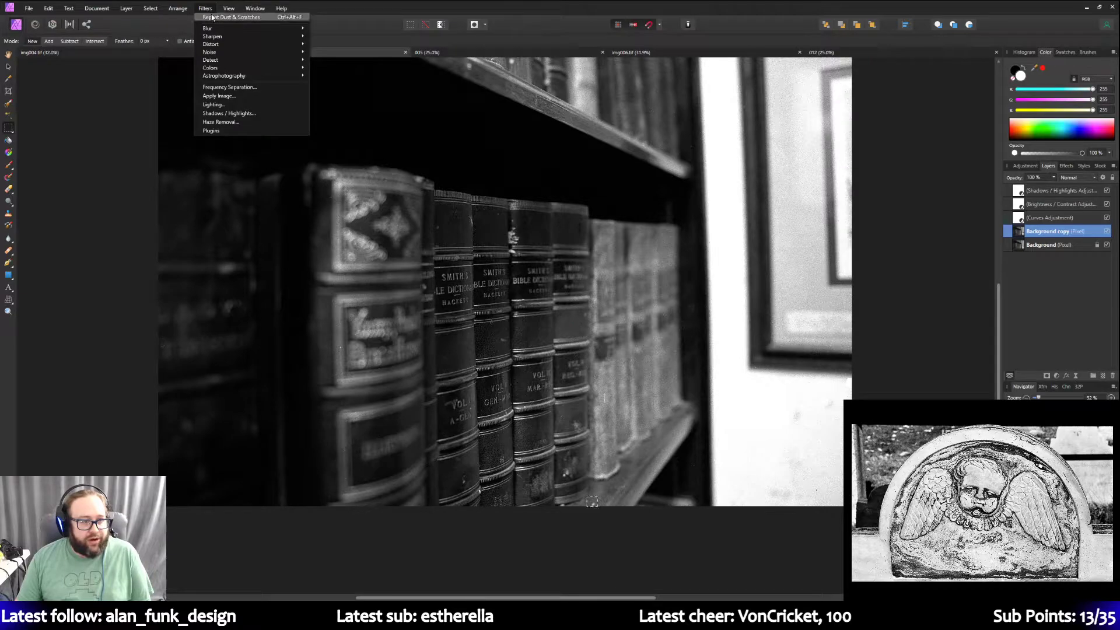
click(211, 17)
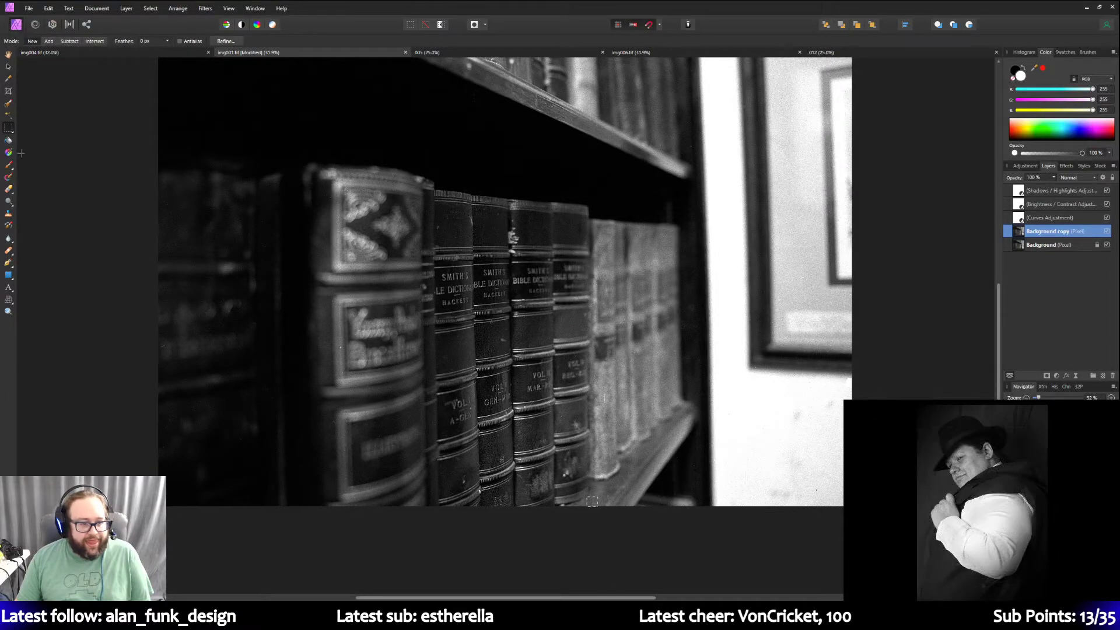
Repeat Dust & Scratches on a rectangular selection over the upper part of the blurred dark books, and clear the selection.
drag(150, 166, 248, 256)
click(205, 8)
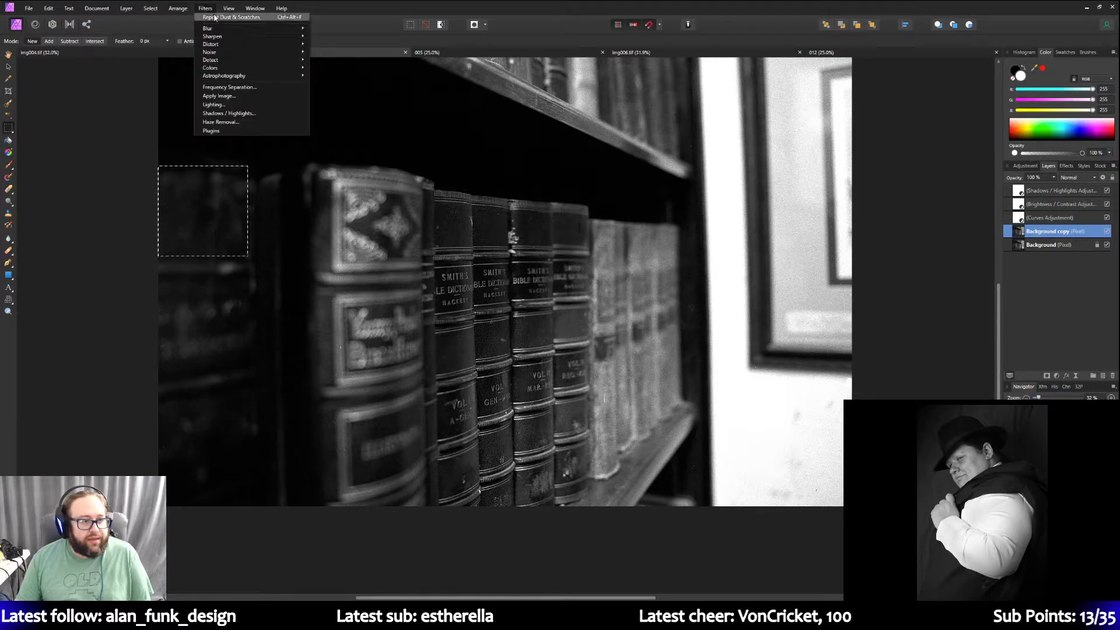
click(215, 17)
click(140, 124)
Remove the mark on the dark books at the end of the upper shelf by repeating Dust & Scratches on a rectangular selection.
scroll(512, 183, up, 5)
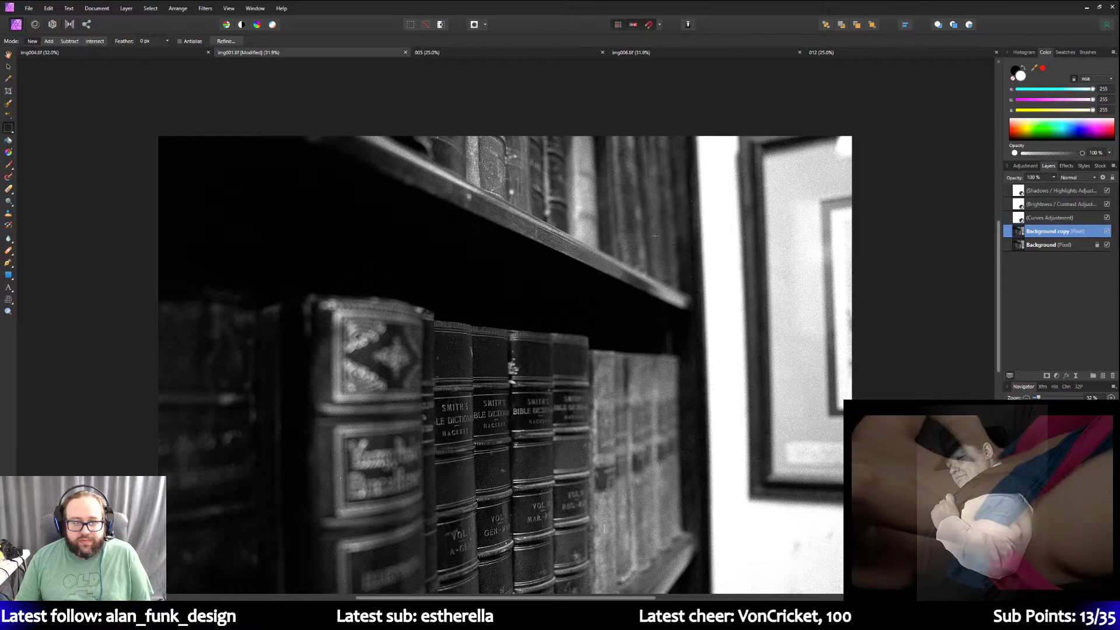
drag(682, 242, 716, 292)
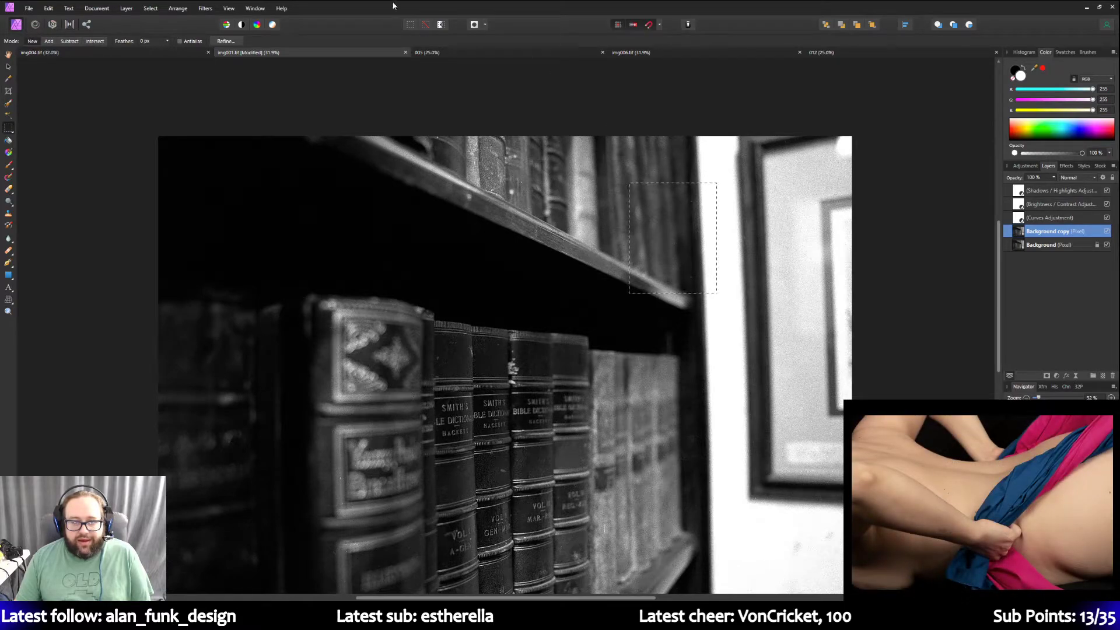
click(205, 8)
click(216, 17)
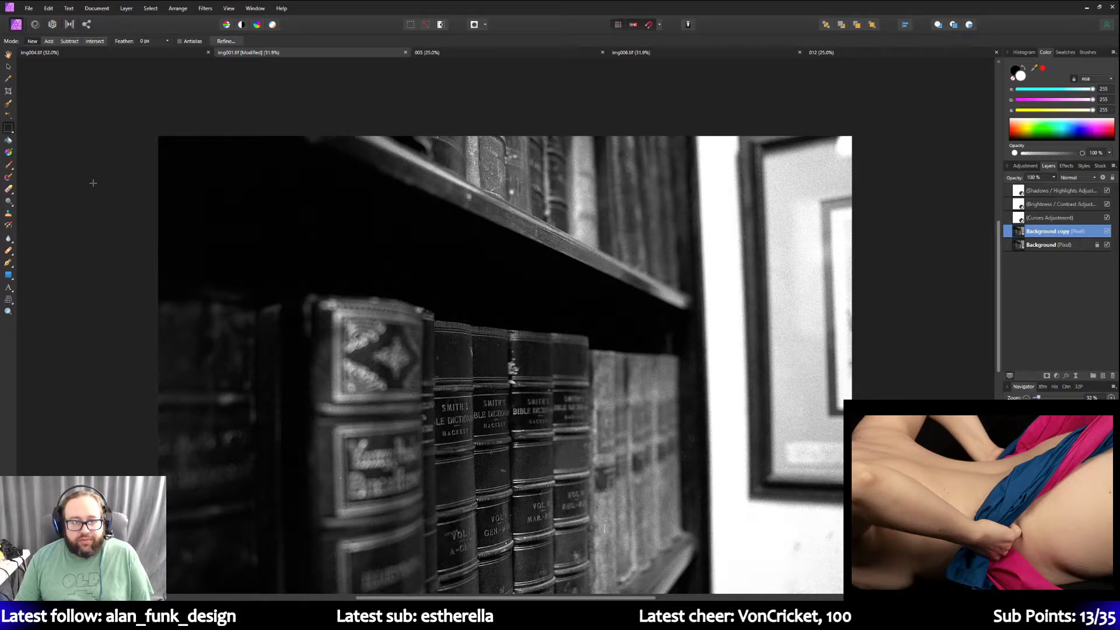
Repeat Dust & Scratches on a rectangular selection around the large picture frame's lower corner and the adjoining wall, and clear the selection.
scroll(92, 182, down, 3)
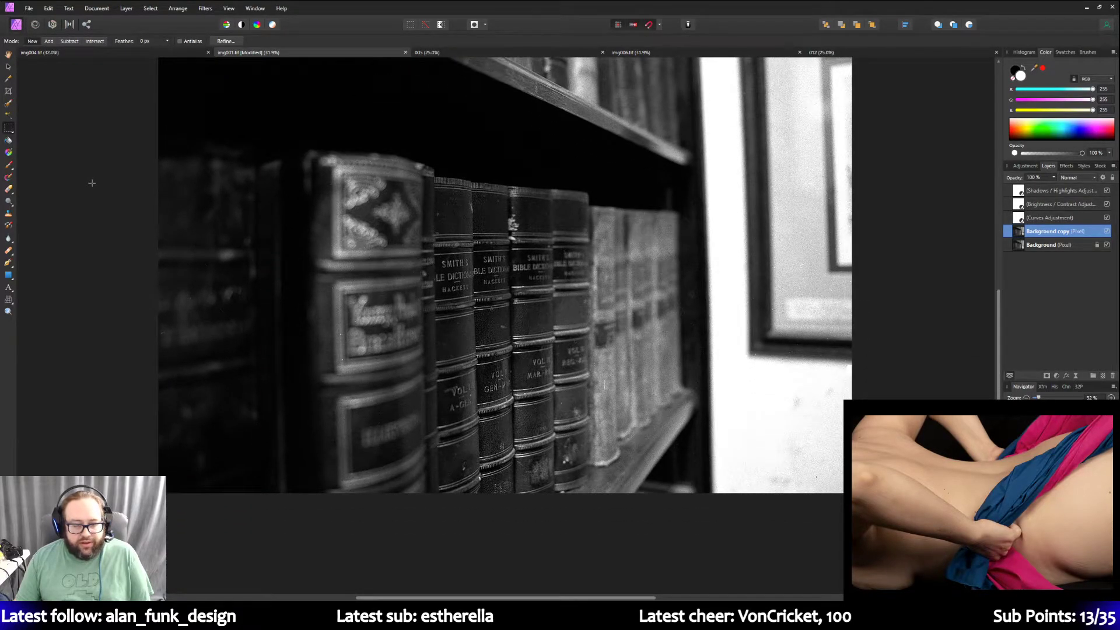
scroll(91, 183, down, 1)
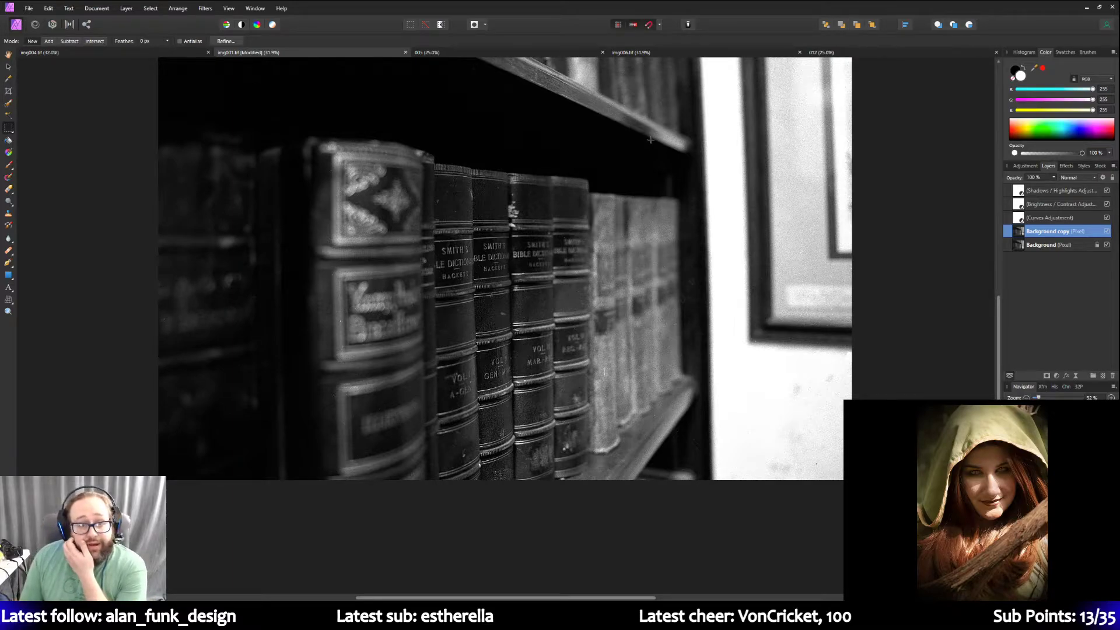
scroll(616, 124, up, 5)
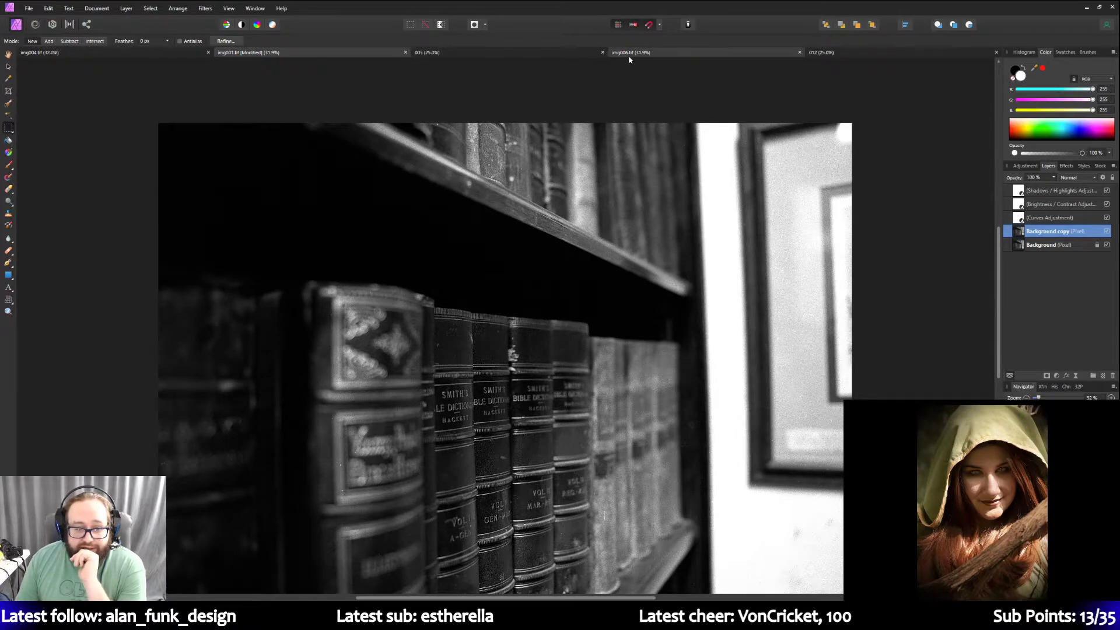
scroll(554, 146, down, 4)
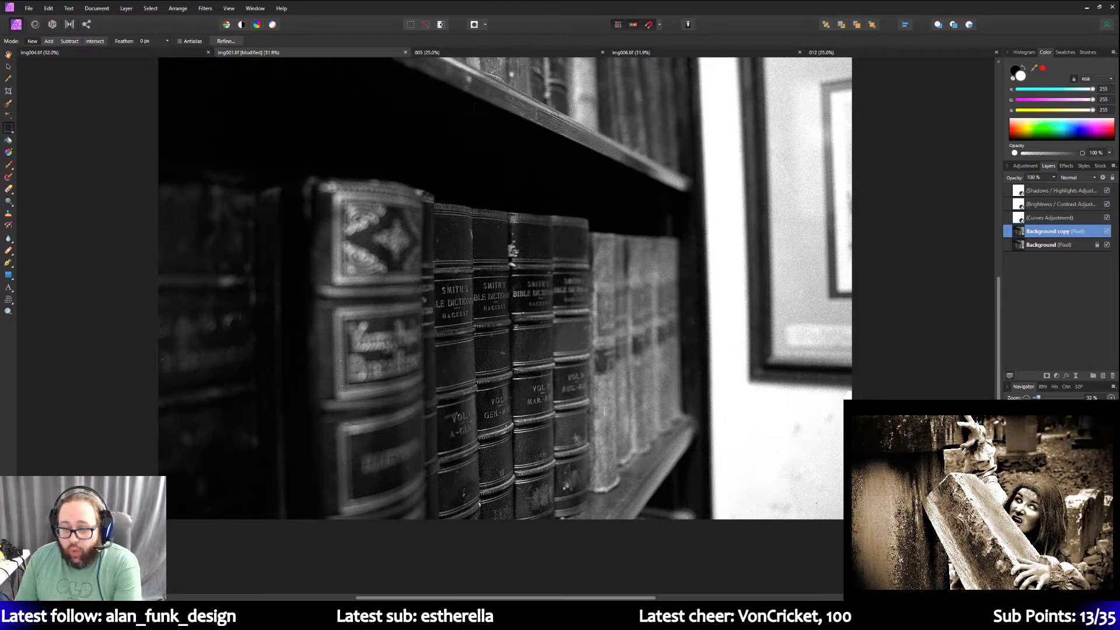
scroll(515, 454, up, 2)
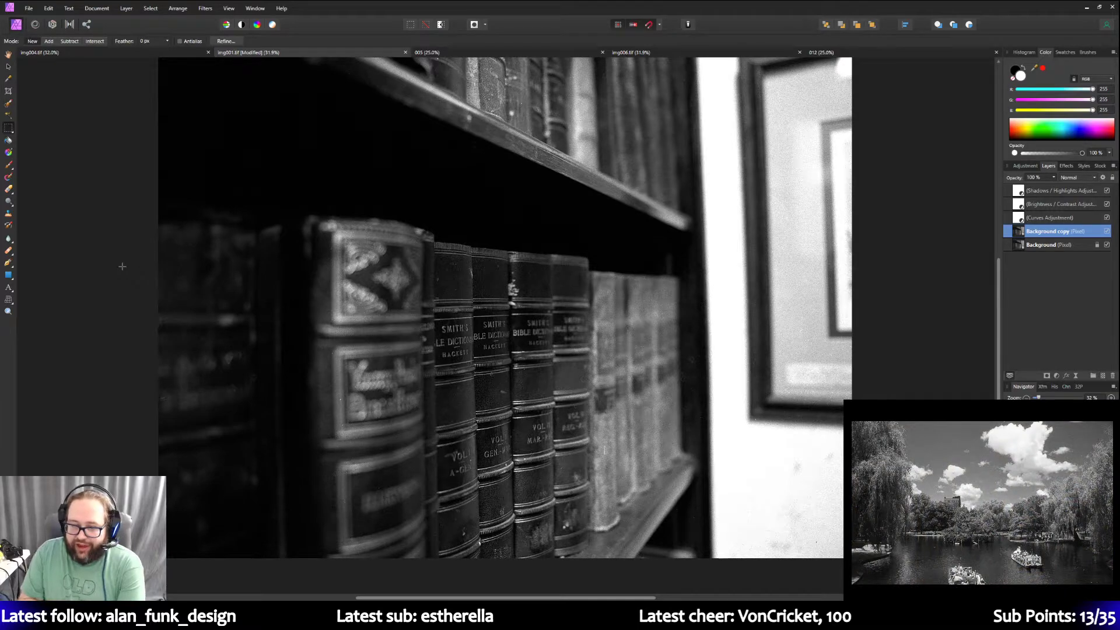
drag(723, 306, 849, 470)
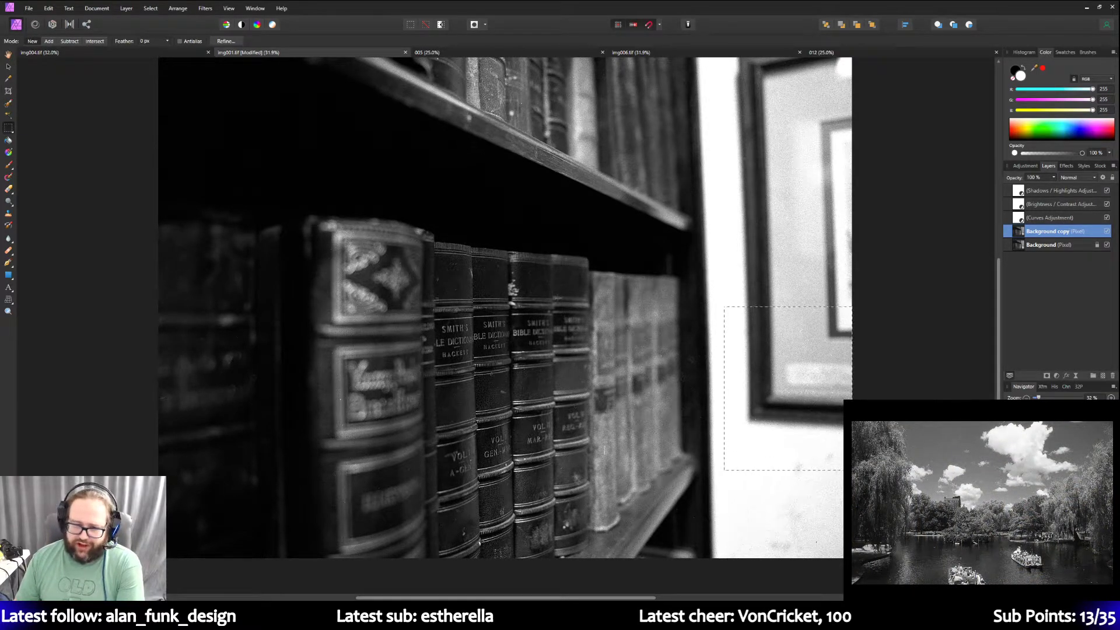
click(205, 9)
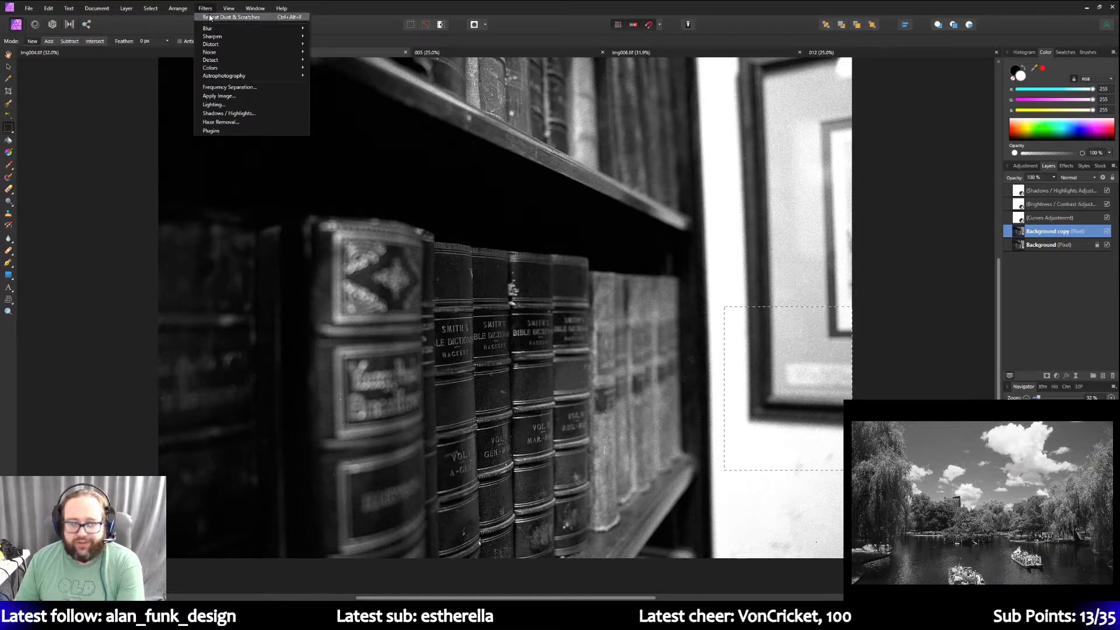
click(209, 17)
click(114, 221)
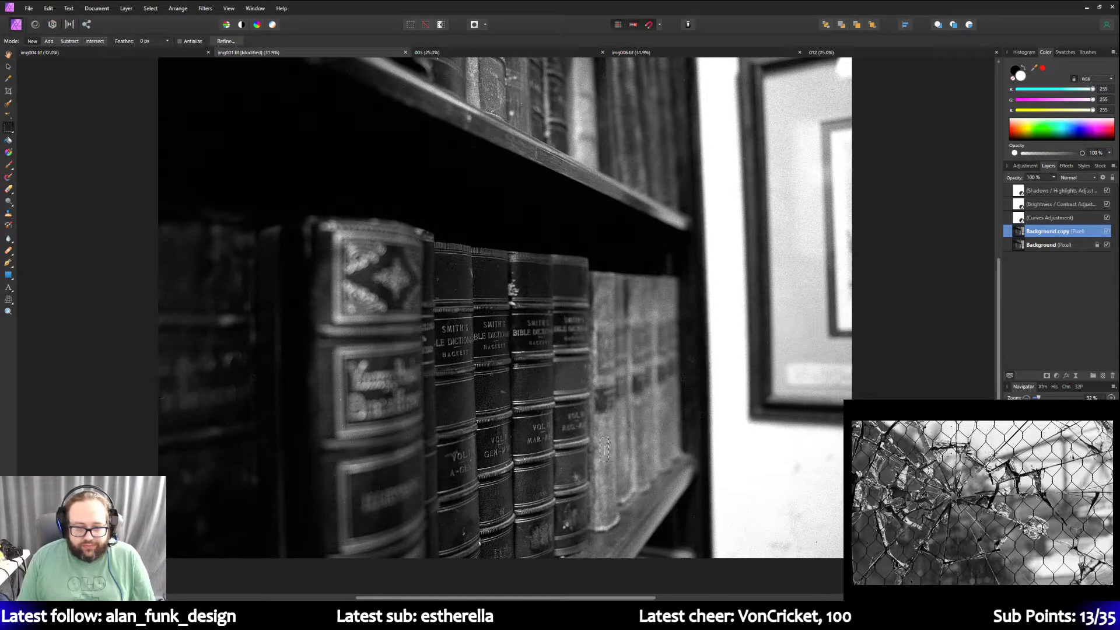
Repeat Dust & Scratches on a small selection low on the first pale book, and clear the selection.
click(205, 8)
click(605, 449)
scroll(718, 372, up, 3)
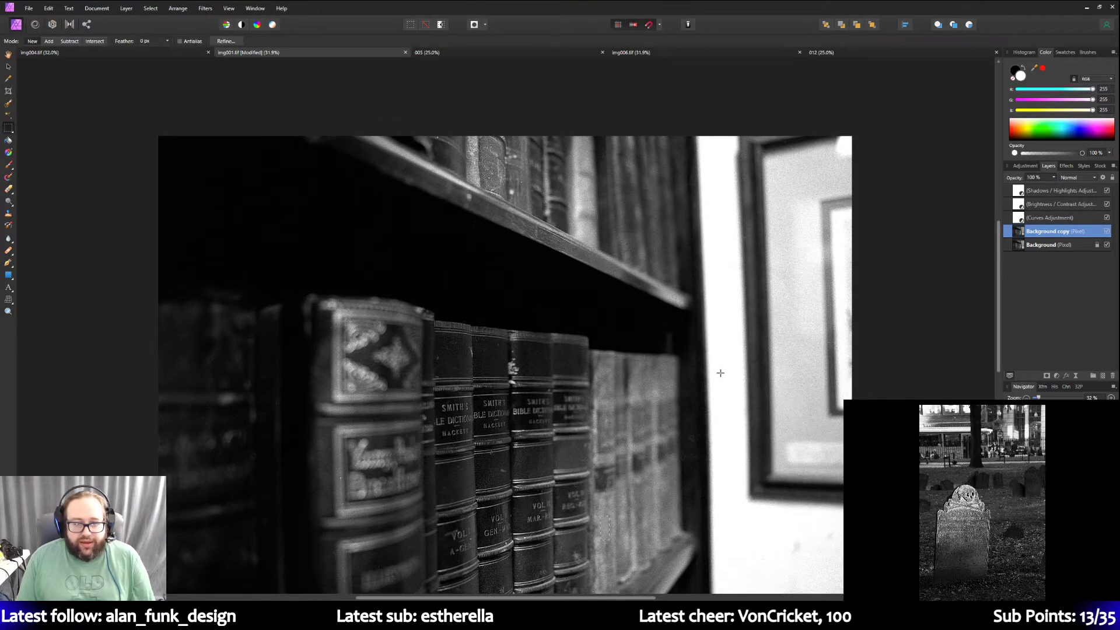
Remove the speck at the photo's outer edge on the blurred dark books by repeating Dust & Scratches on a tiny rectangular selection.
scroll(174, 375, down, 4)
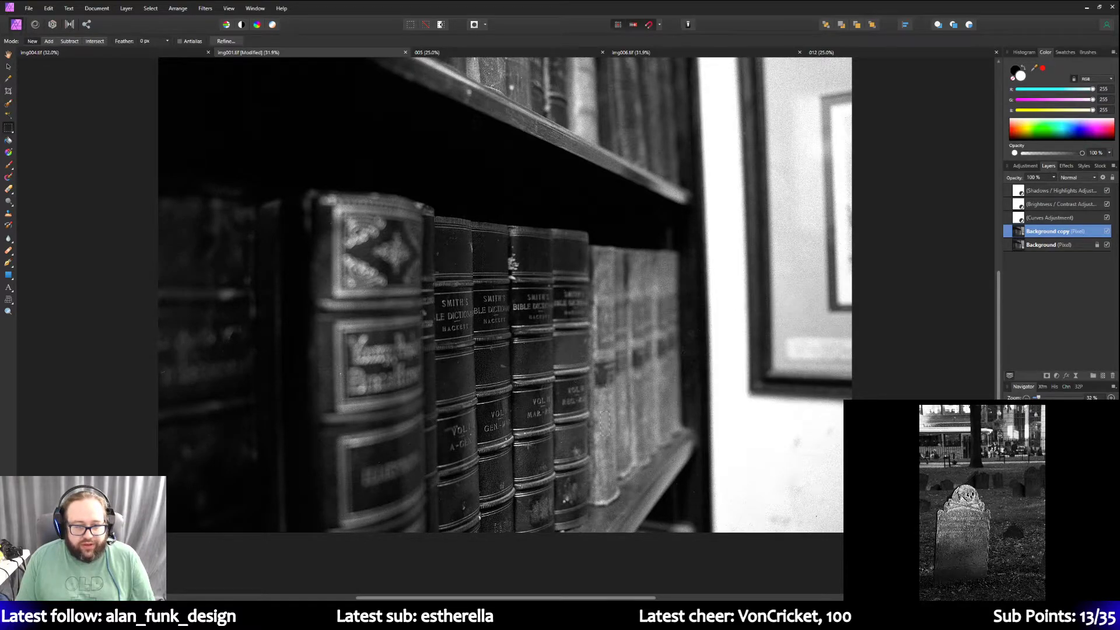
scroll(528, 447, down, 1)
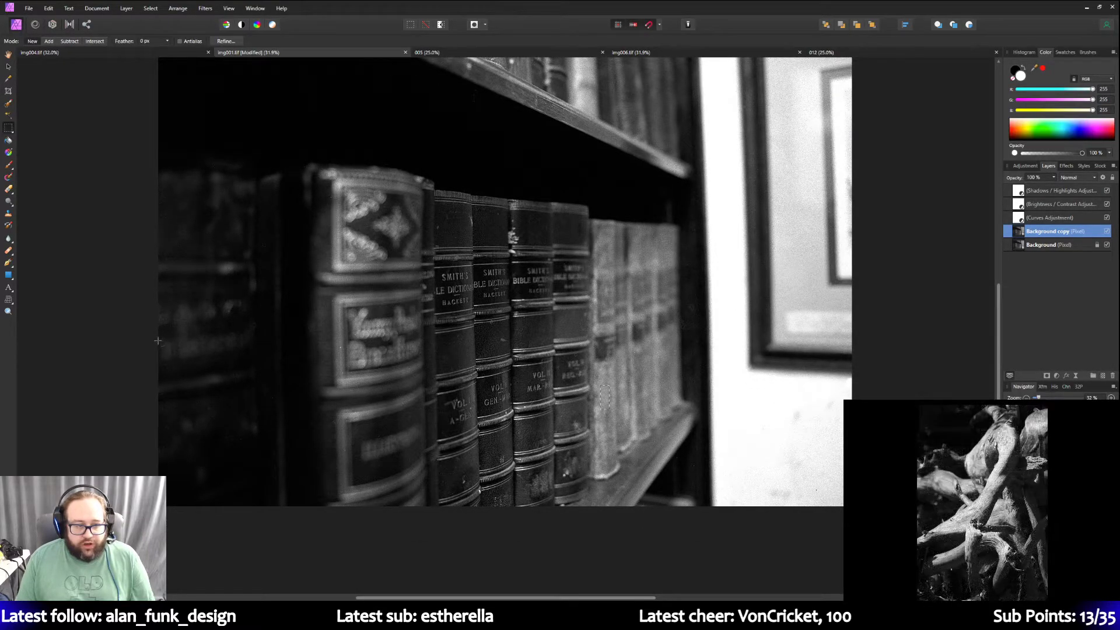
click(178, 8)
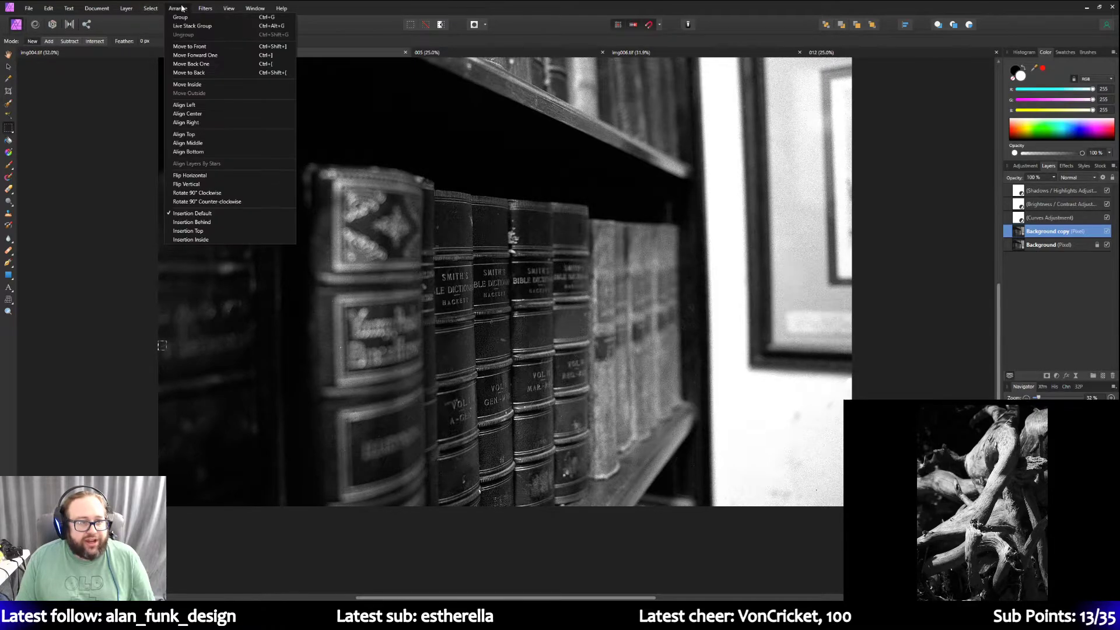
click(205, 8)
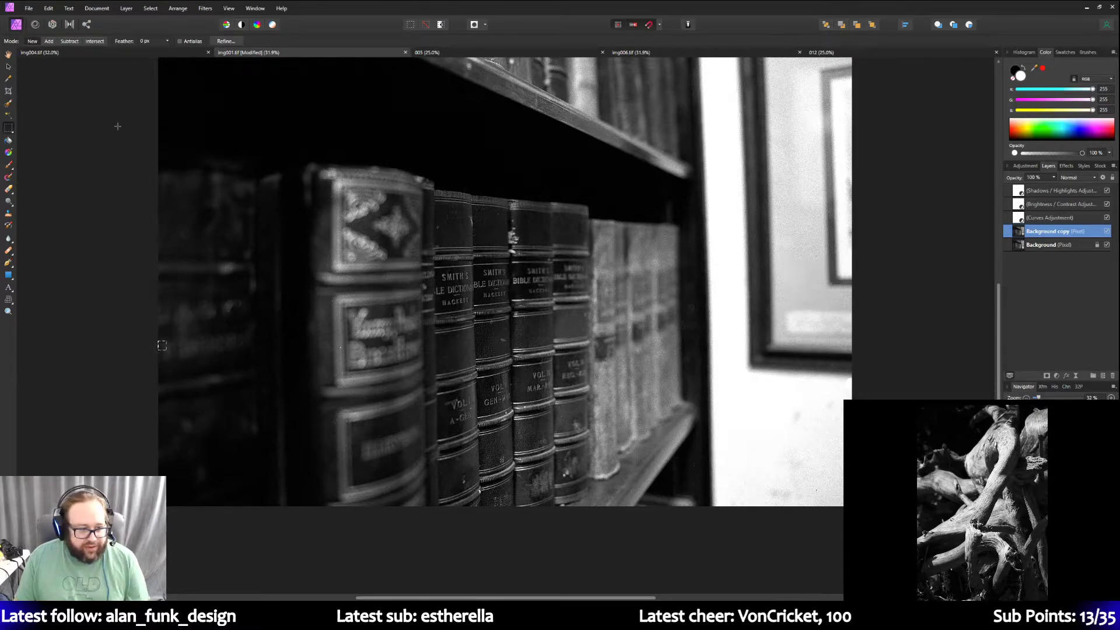
Repeat Dust & Scratches on a large rectangular selection over the lower part of the blurred dark books, and clear the selection.
drag(146, 386, 284, 506)
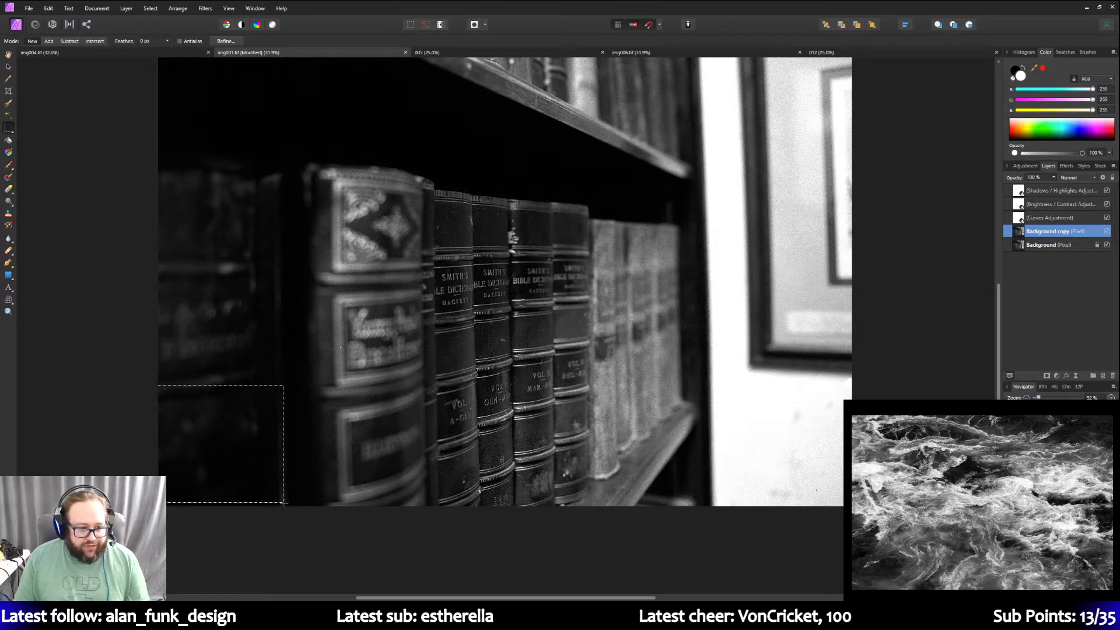
click(209, 9)
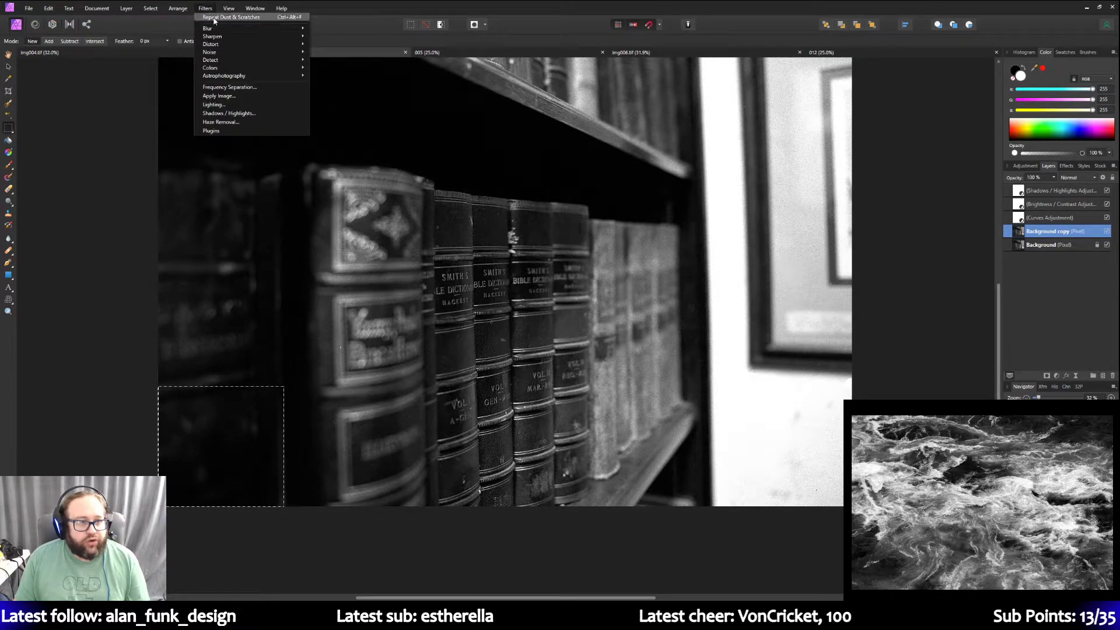
click(211, 21)
key(ctrl+d)
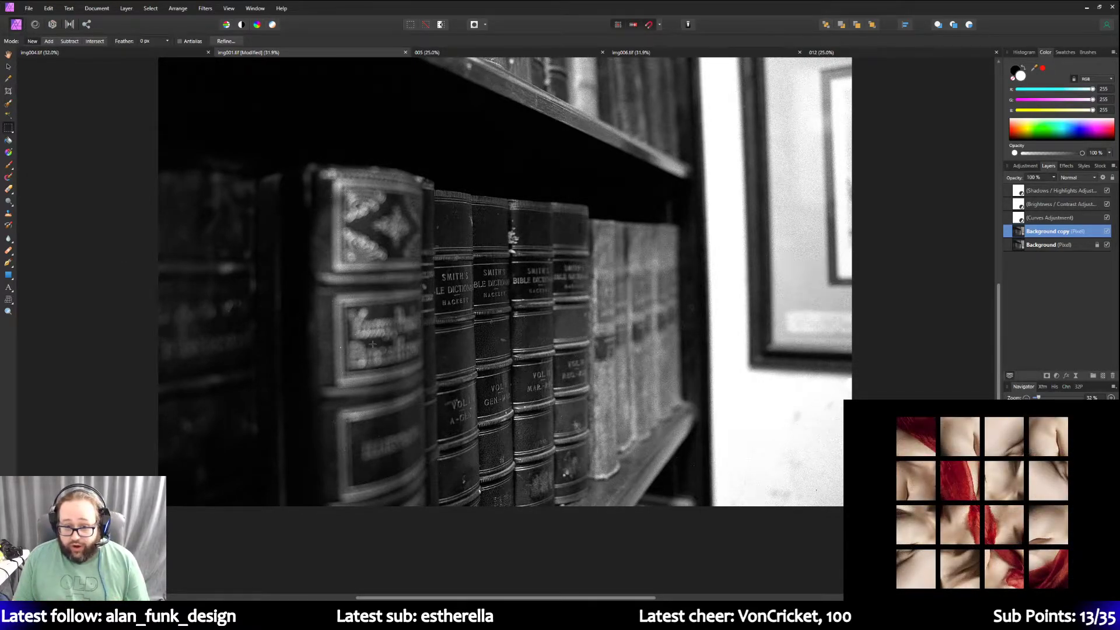
Check the whole photo for remaining dust, and examine the Smith's Bible Dictionary spines closely at 75% zoom.
scroll(510, 250, up, 4)
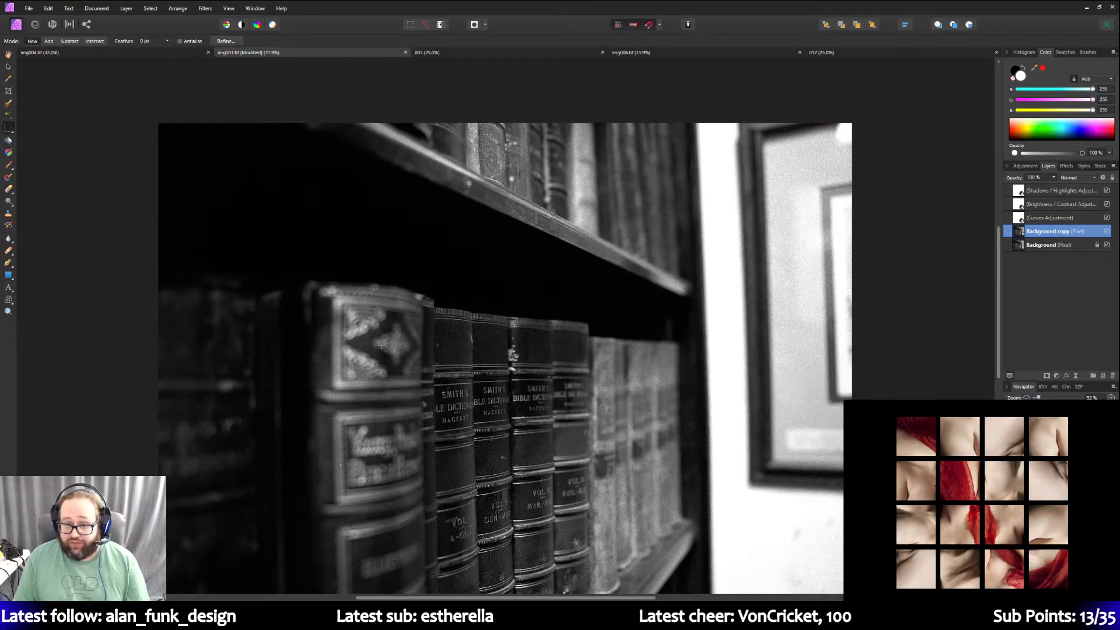
scroll(381, 346, down, 1)
scroll(381, 346, up, 2)
scroll(381, 346, down, 1)
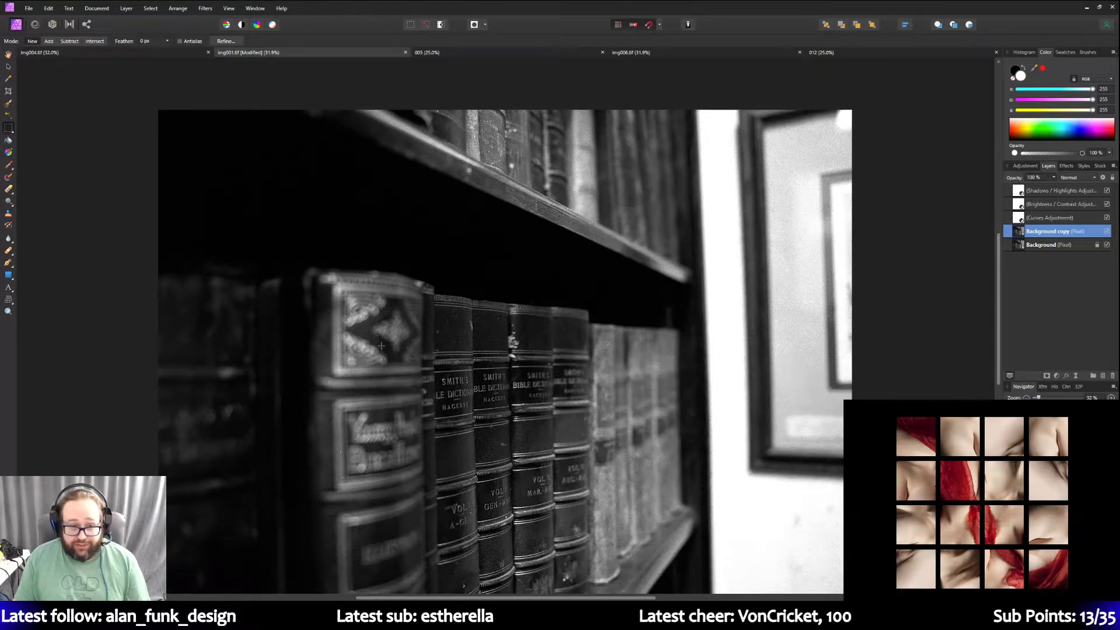
scroll(381, 346, down, 1)
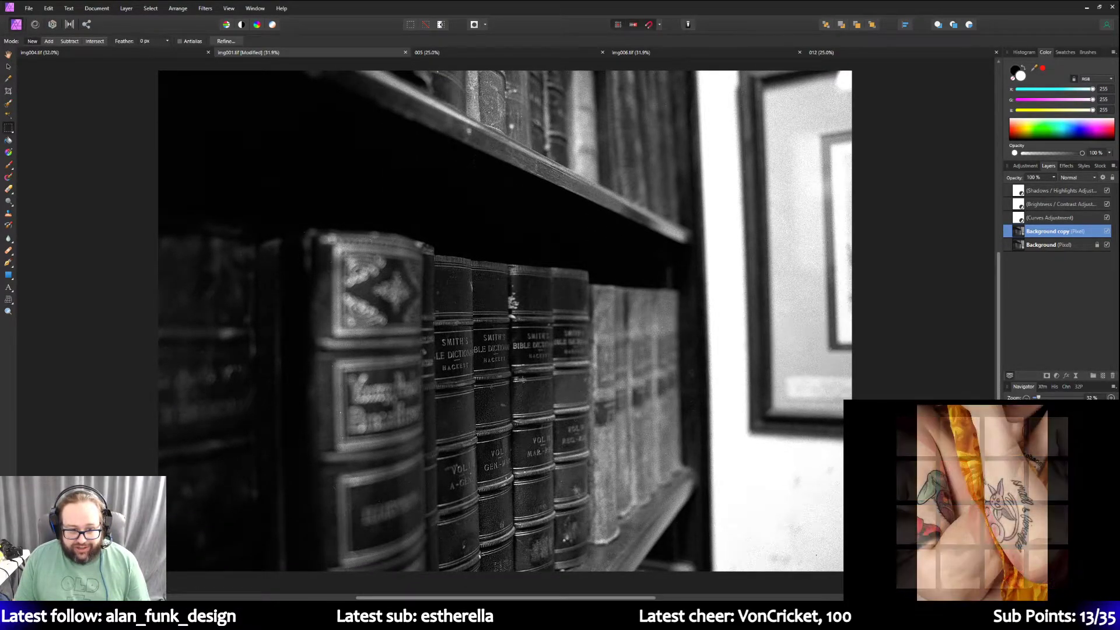
click(8, 313)
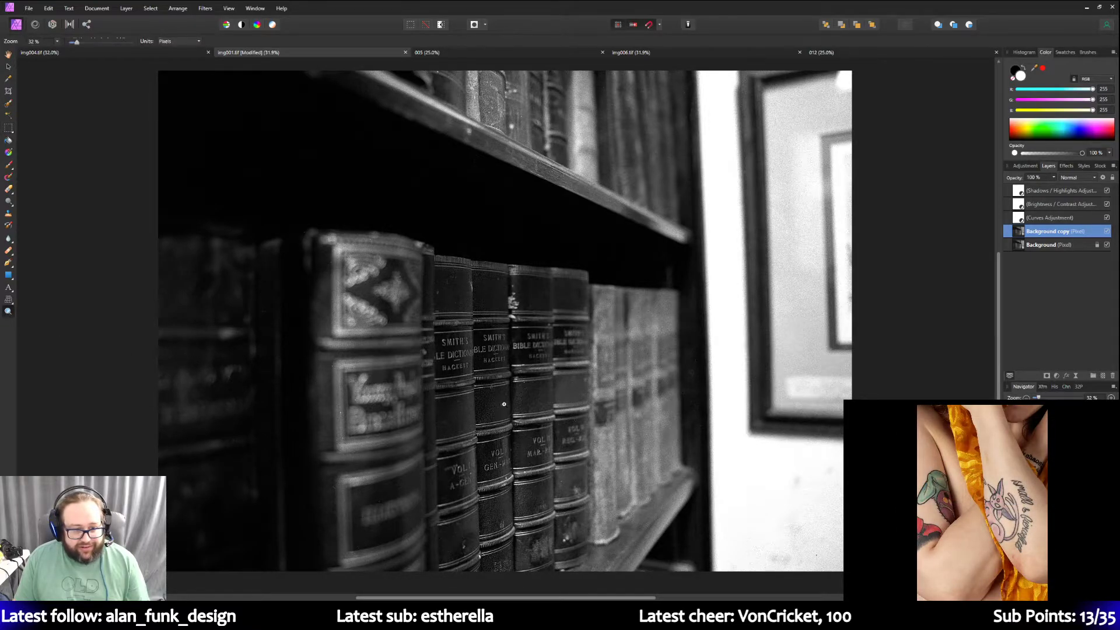
click(530, 401)
click(530, 400)
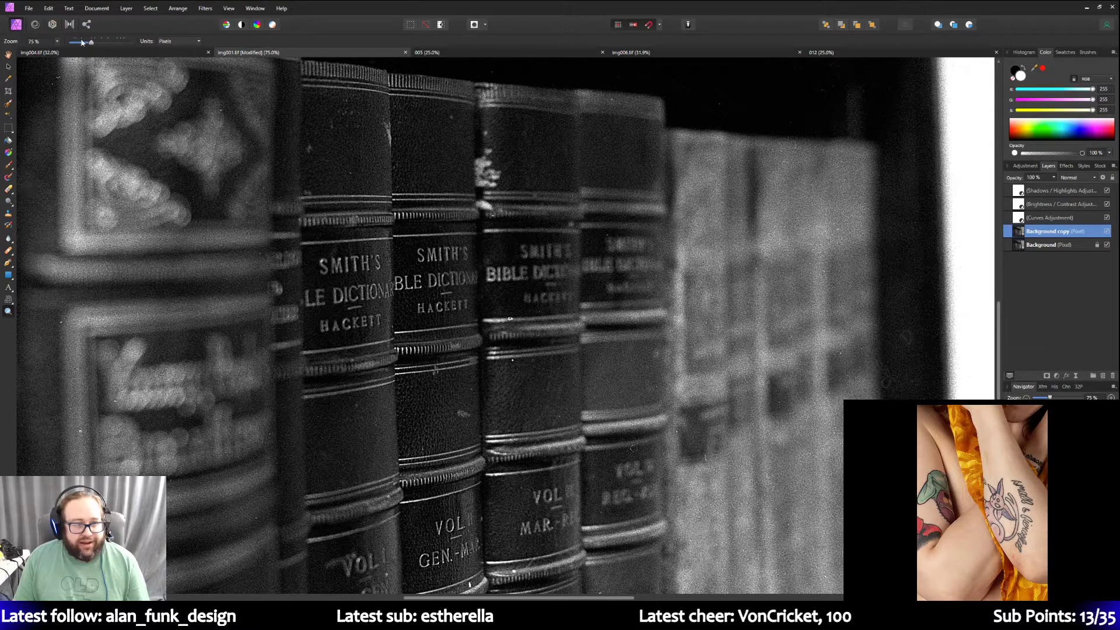
Set up the Selection Brush in Subtract mode with a width of 37 px.
click(8, 103)
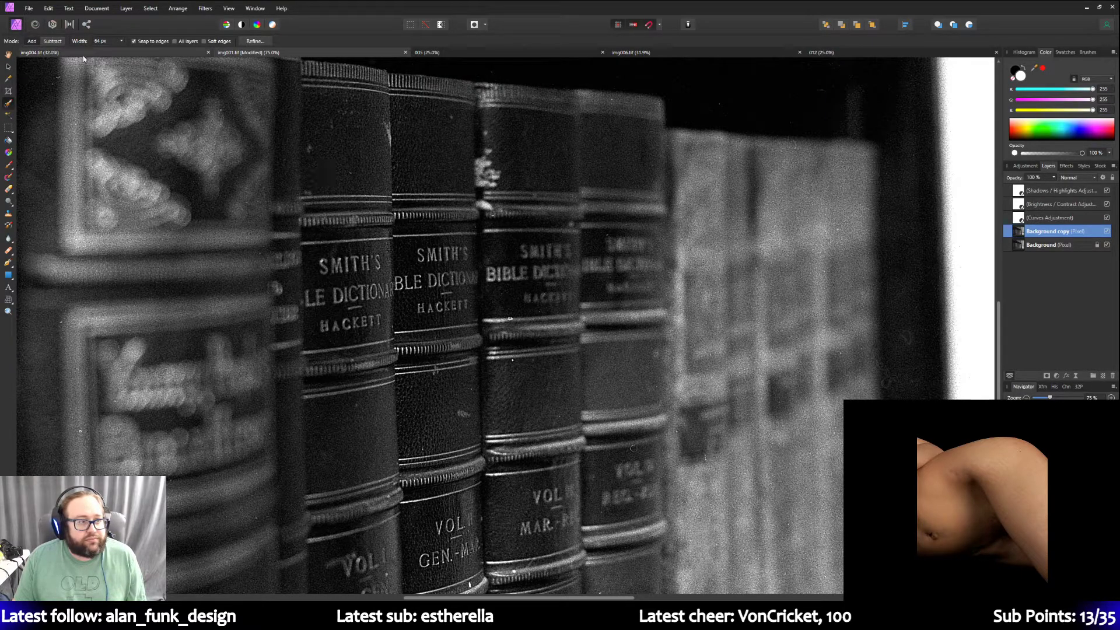
click(54, 41)
click(121, 41)
drag(118, 51, 115, 53)
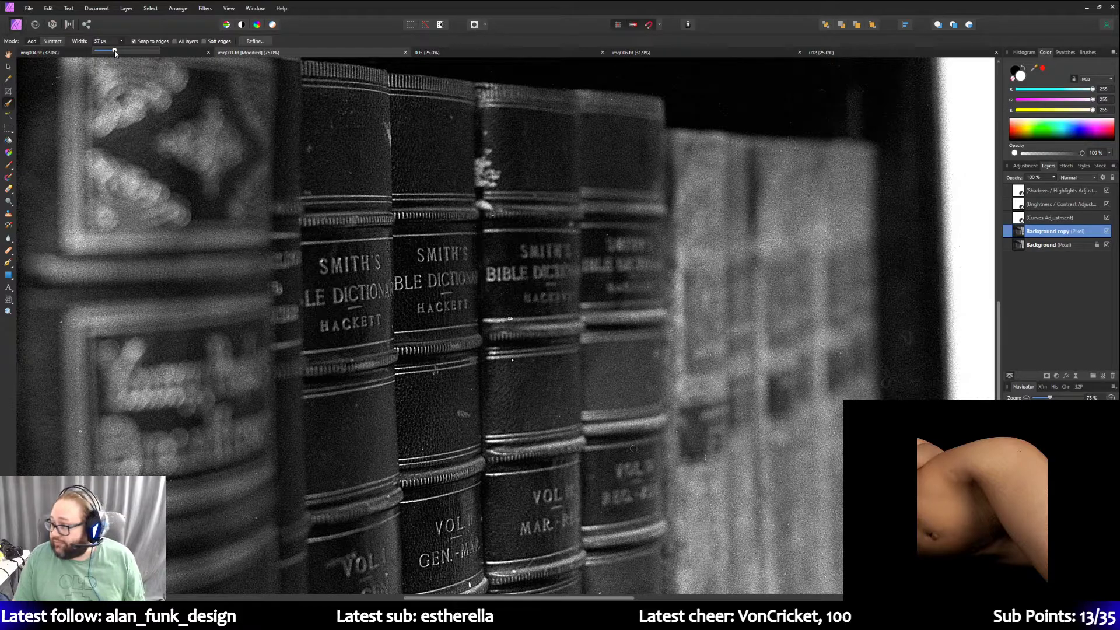
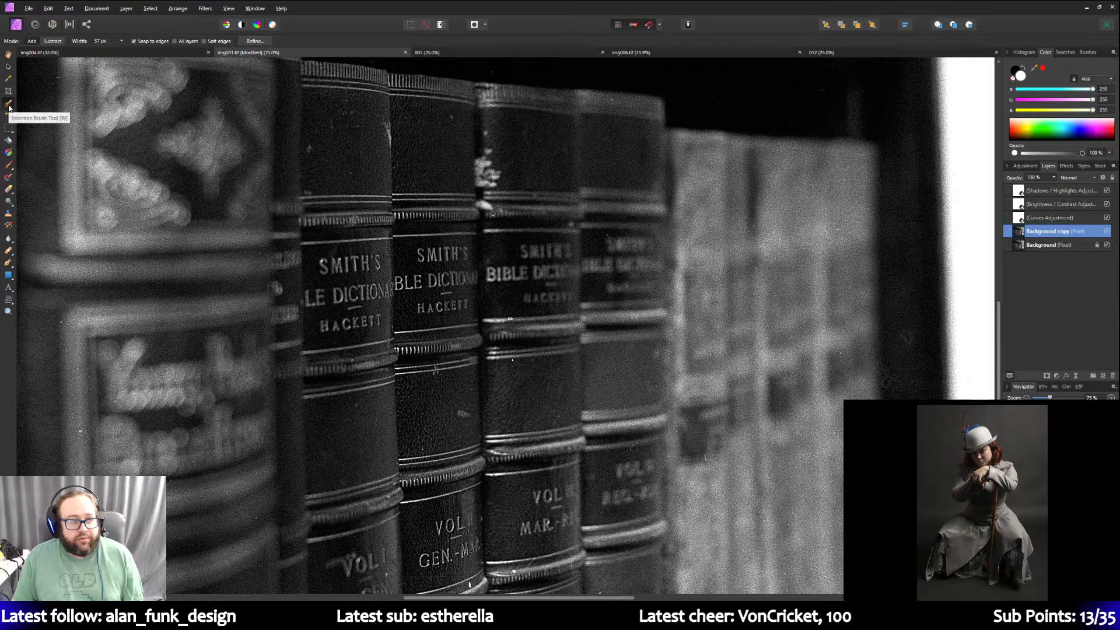
Sample clean leather on a Smith's Bible Dictionary spine with the Clone Brush and retouch dust specks on the lower spines.
click(9, 214)
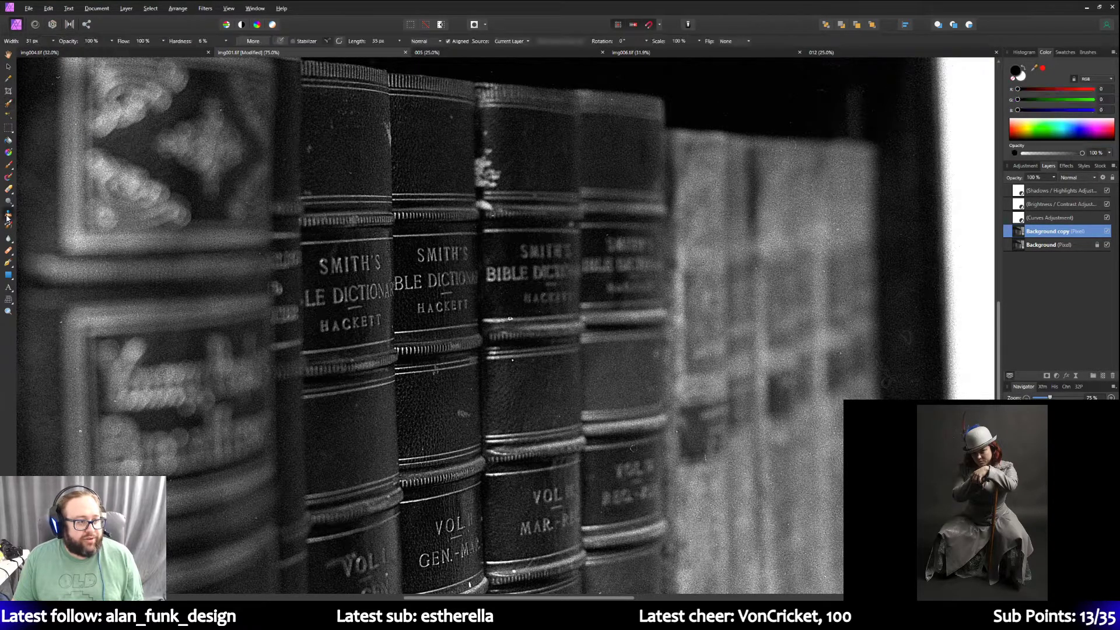
alt+click(542, 370)
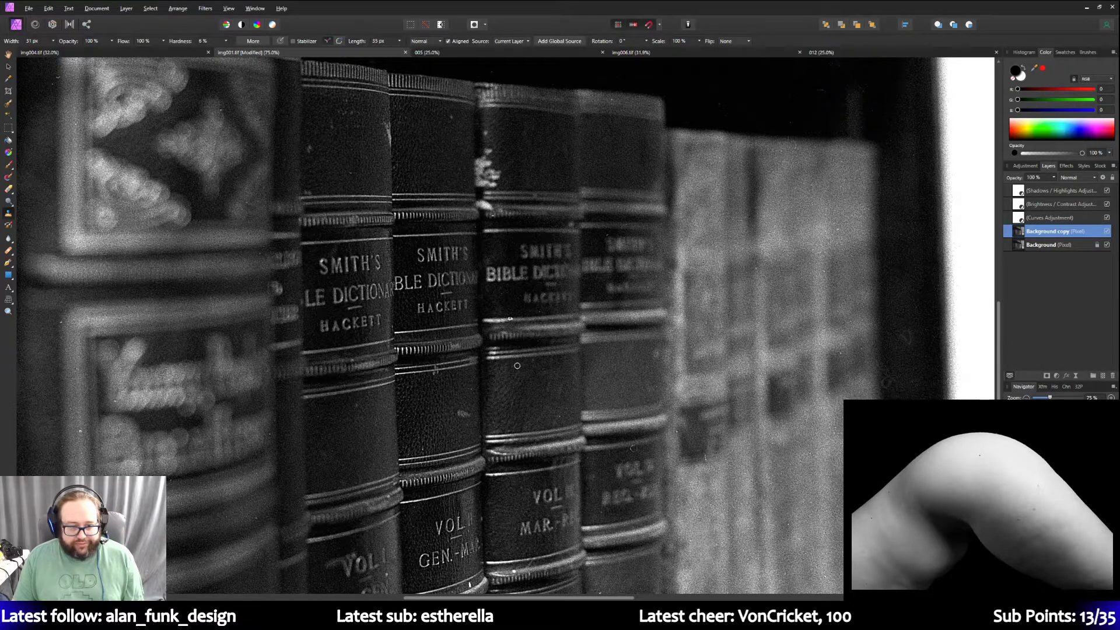
scroll(510, 391, down, 1)
scroll(510, 391, down, 5)
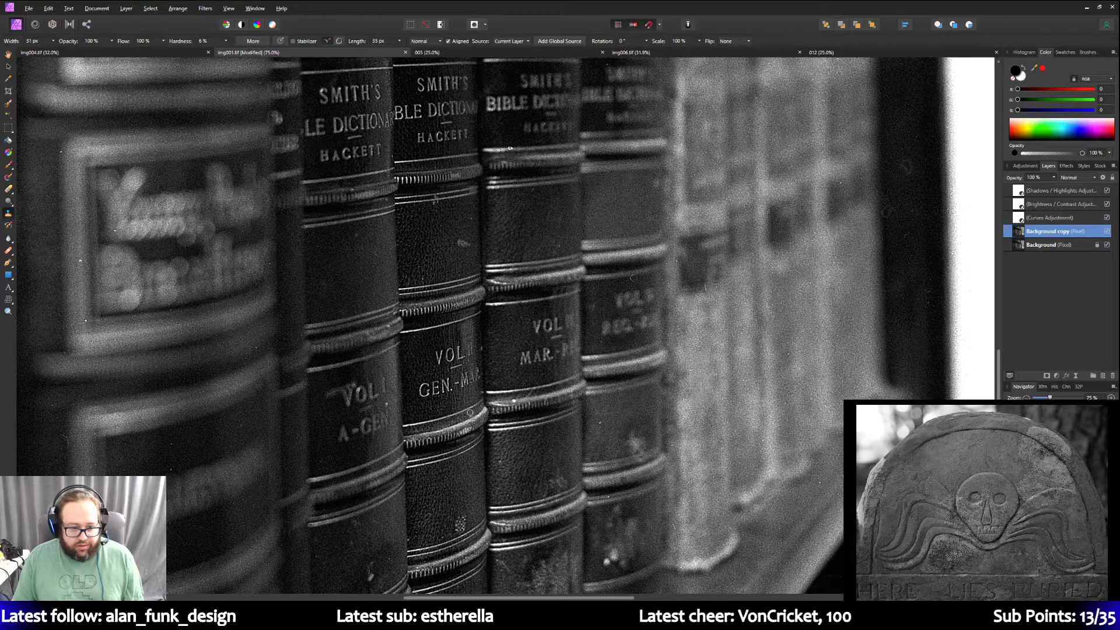
scroll(497, 390, down, 3)
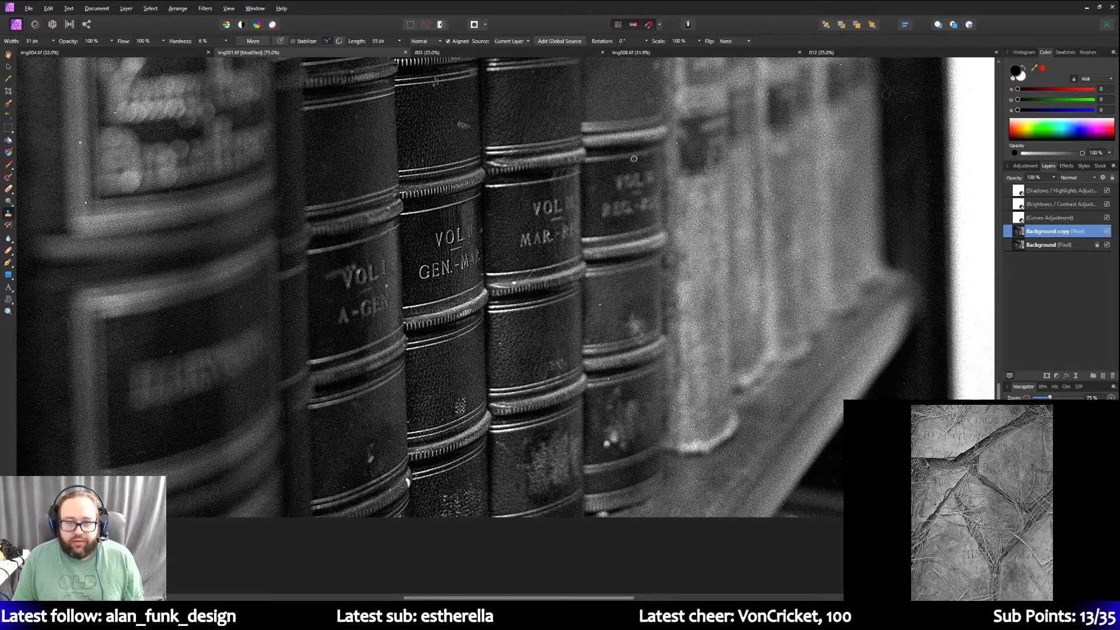
scroll(681, 214, down, 3)
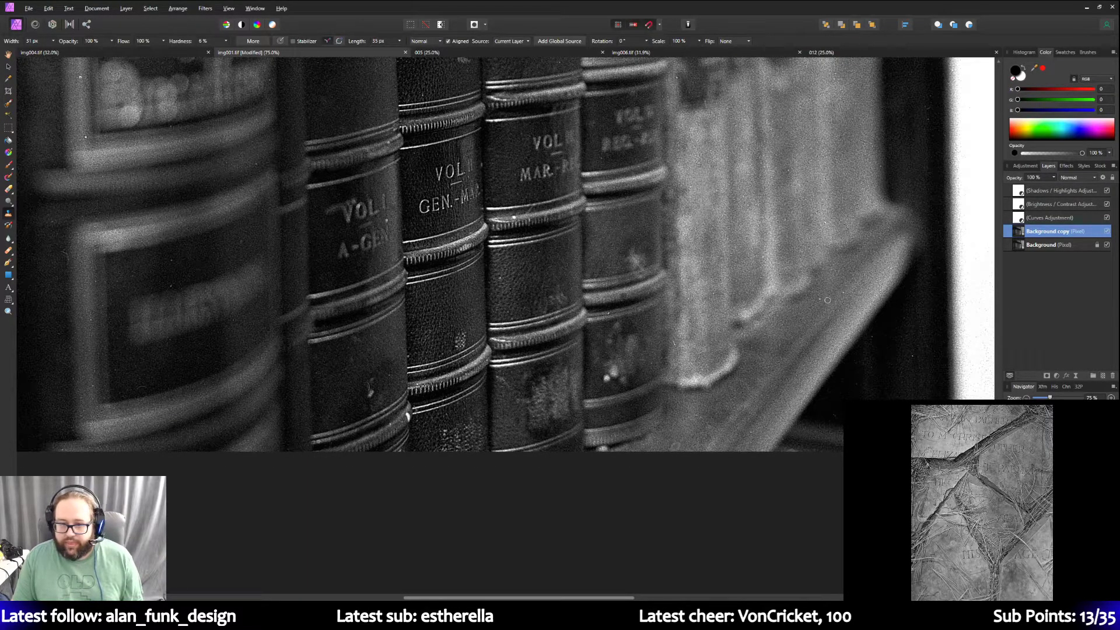
scroll(294, 390, up, 4)
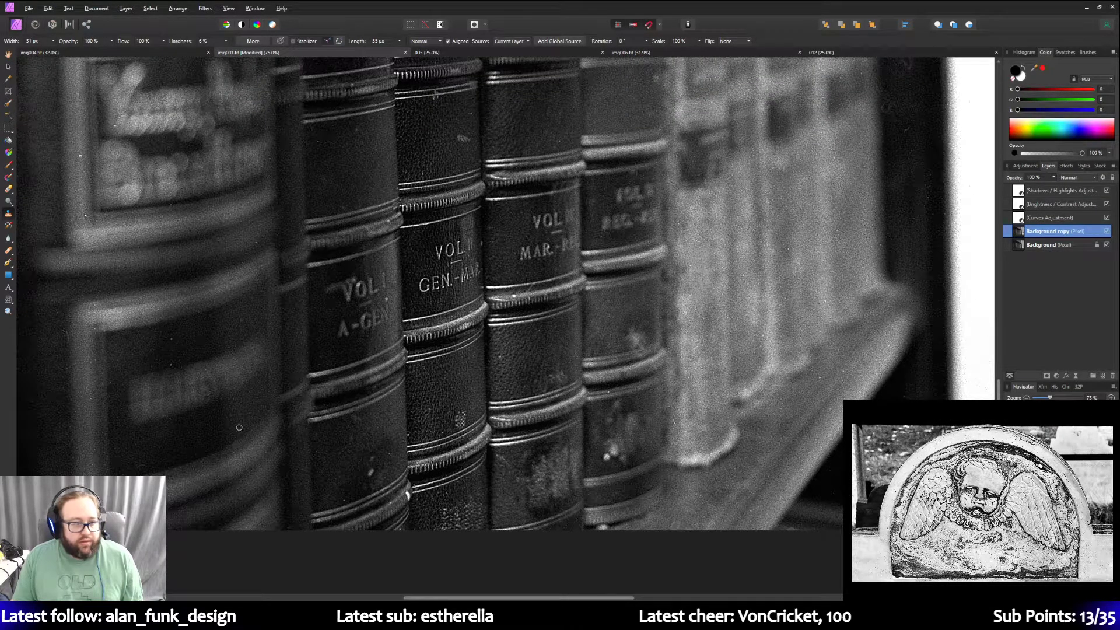
scroll(95, 230, up, 1)
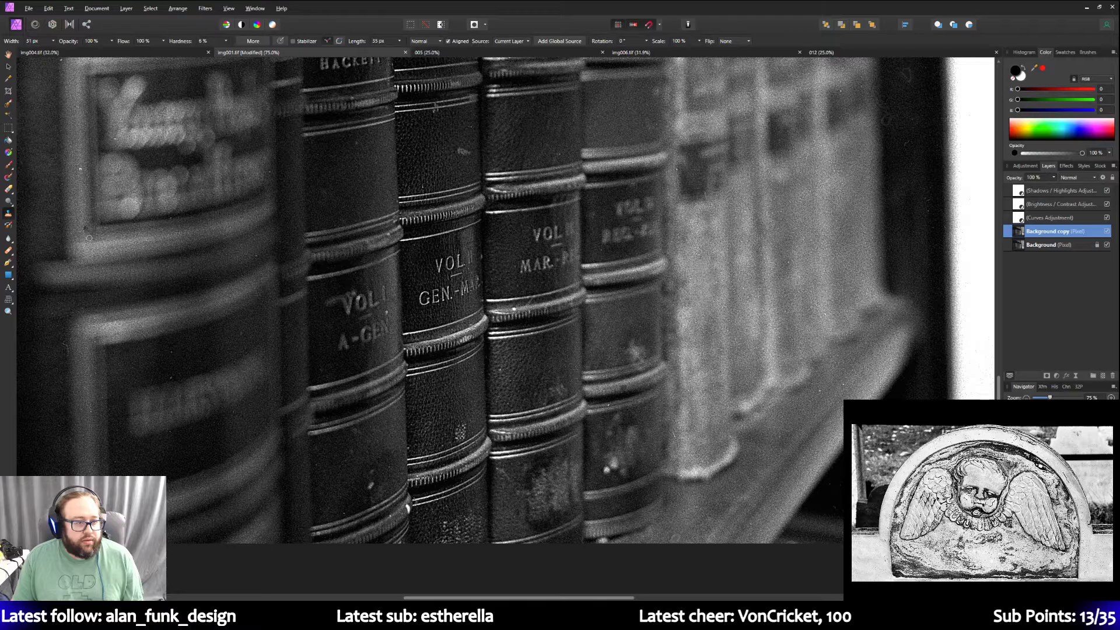
scroll(86, 248, up, 3)
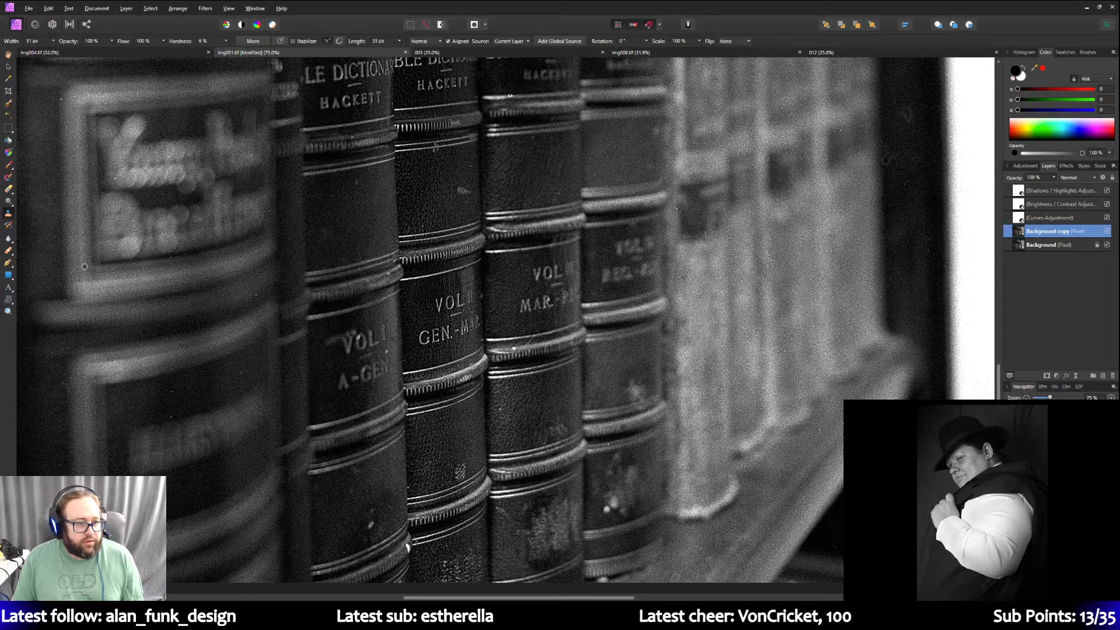
Examine the ornate blurred book and the Smith's Bible Dictionary spines along their full height for remaining dust specks.
scroll(86, 274, up, 3)
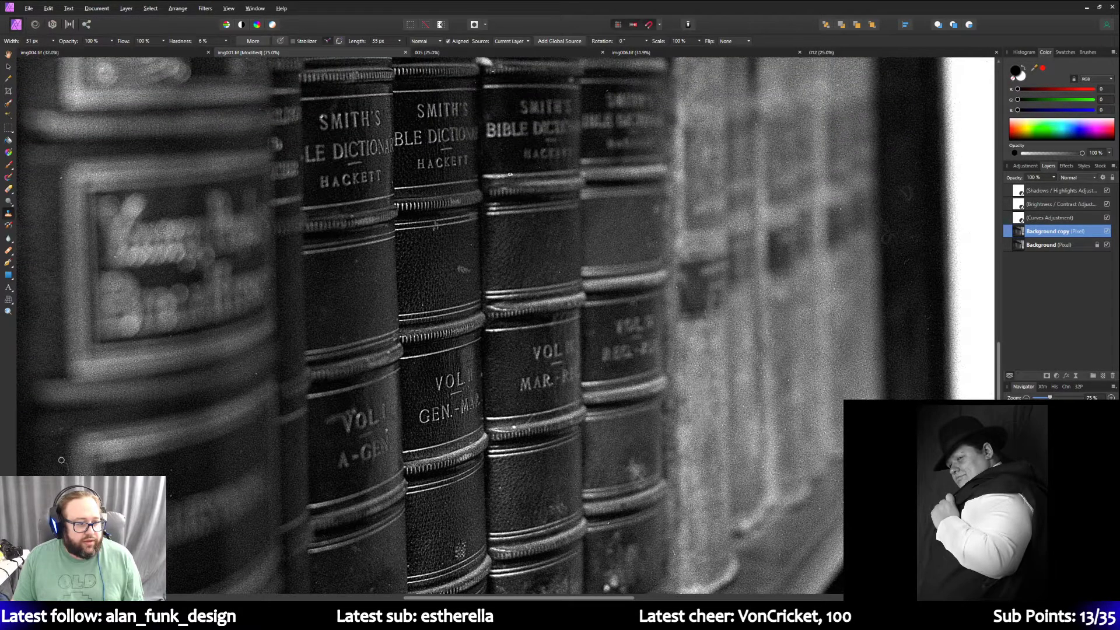
scroll(40, 359, up, 3)
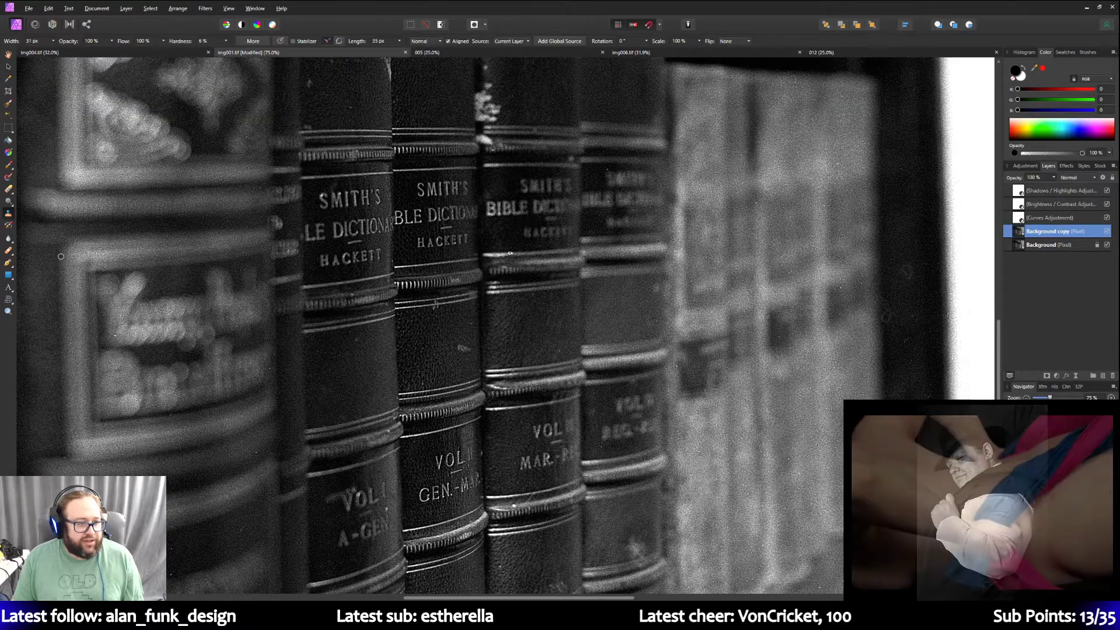
scroll(73, 269, up, 3)
scroll(72, 268, up, 3)
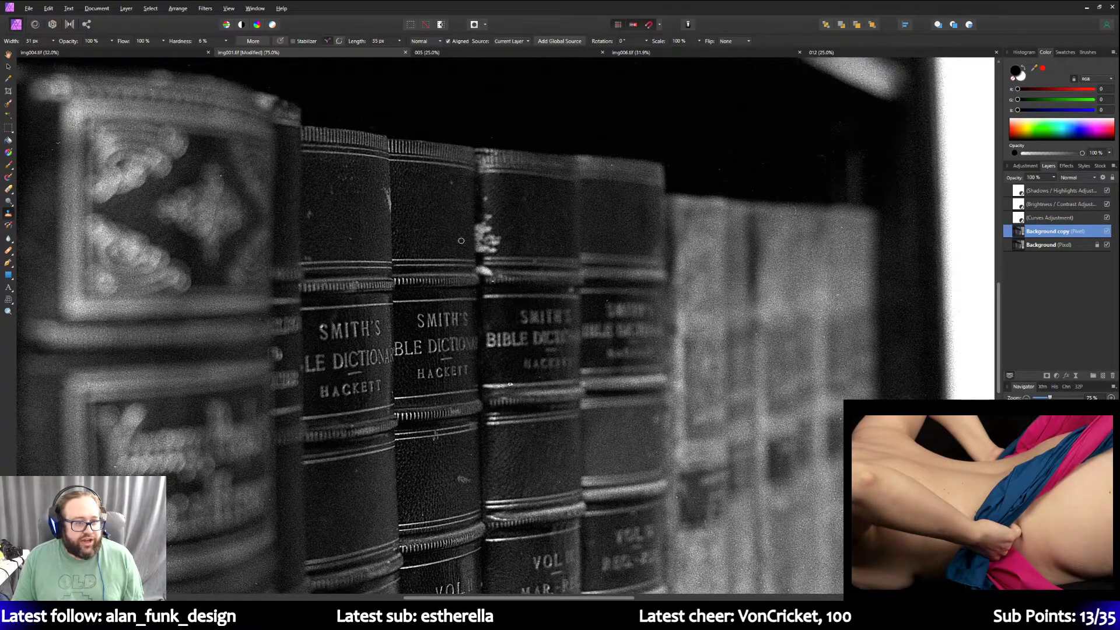
scroll(78, 181, up, 5)
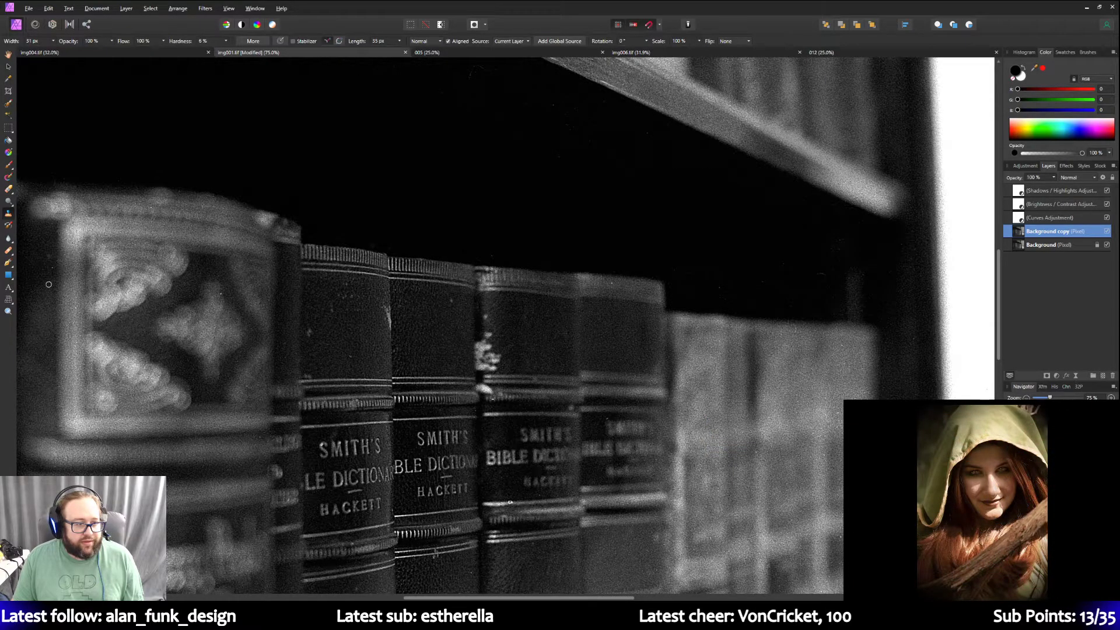
scroll(445, 353, down, 2)
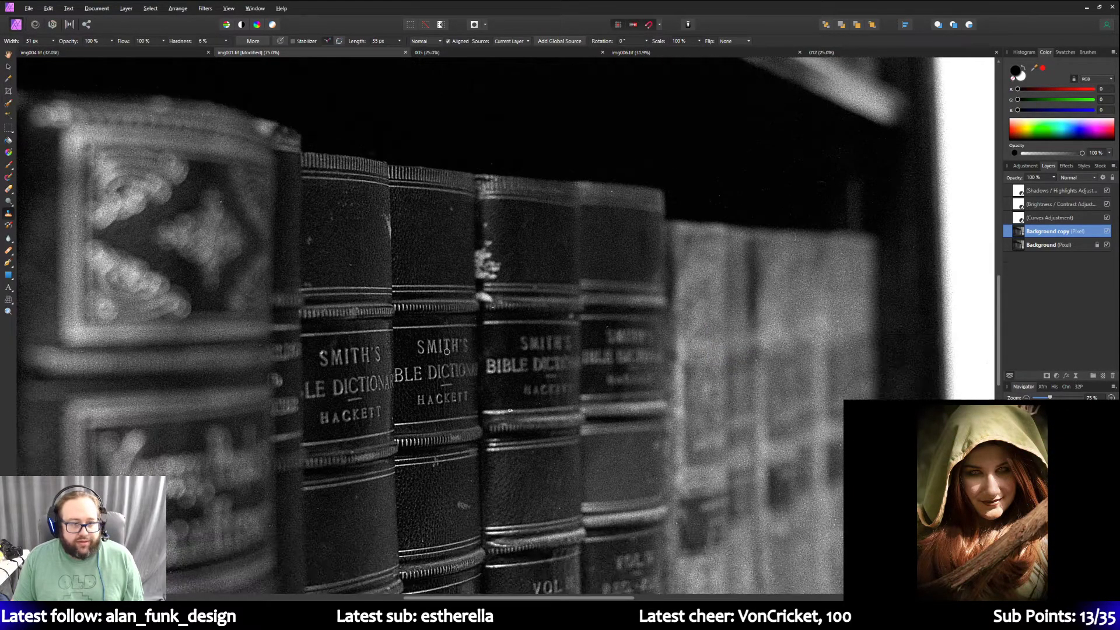
scroll(444, 357, down, 3)
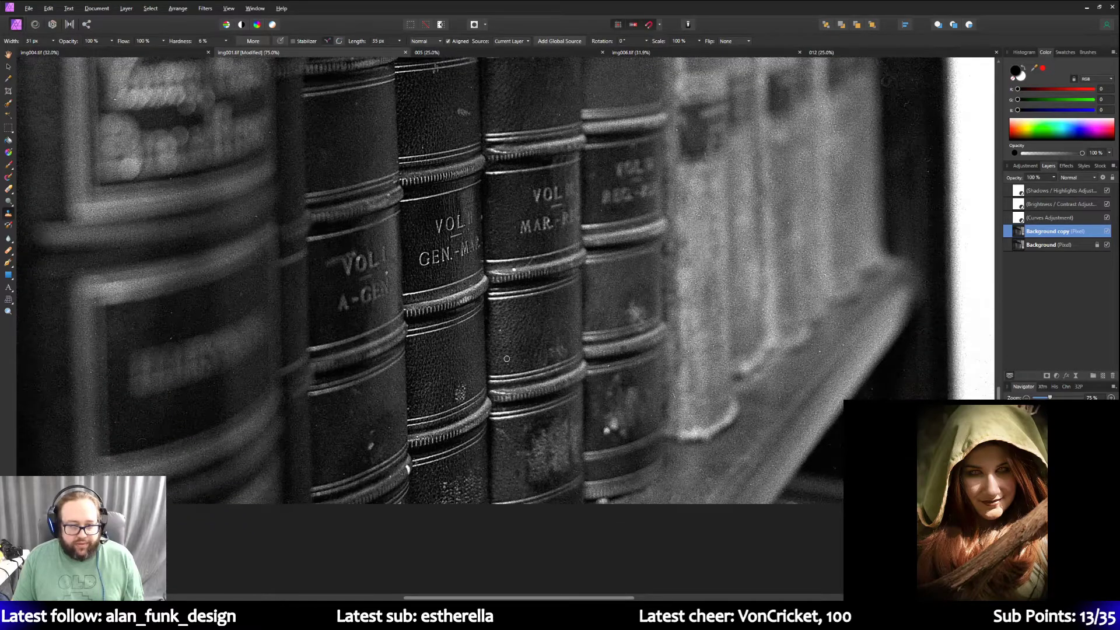
scroll(572, 499, down, 1)
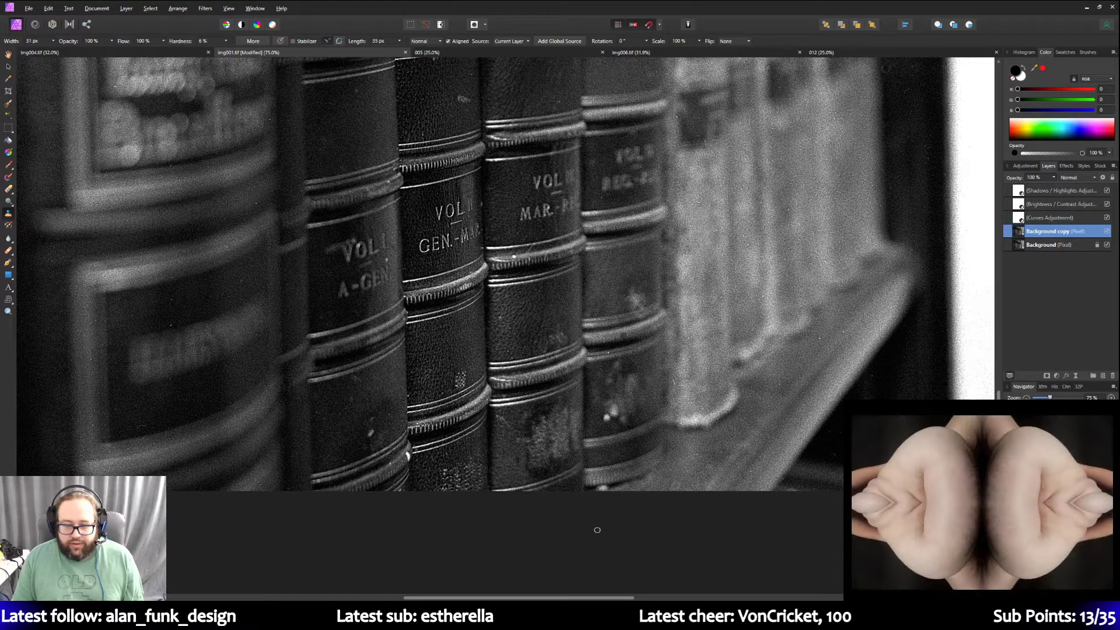
Repeat Dust & Scratches on a rectangular selection over the blurred pale books and the shelf end beside the white wall, and clear the selection.
drag(512, 599, 634, 600)
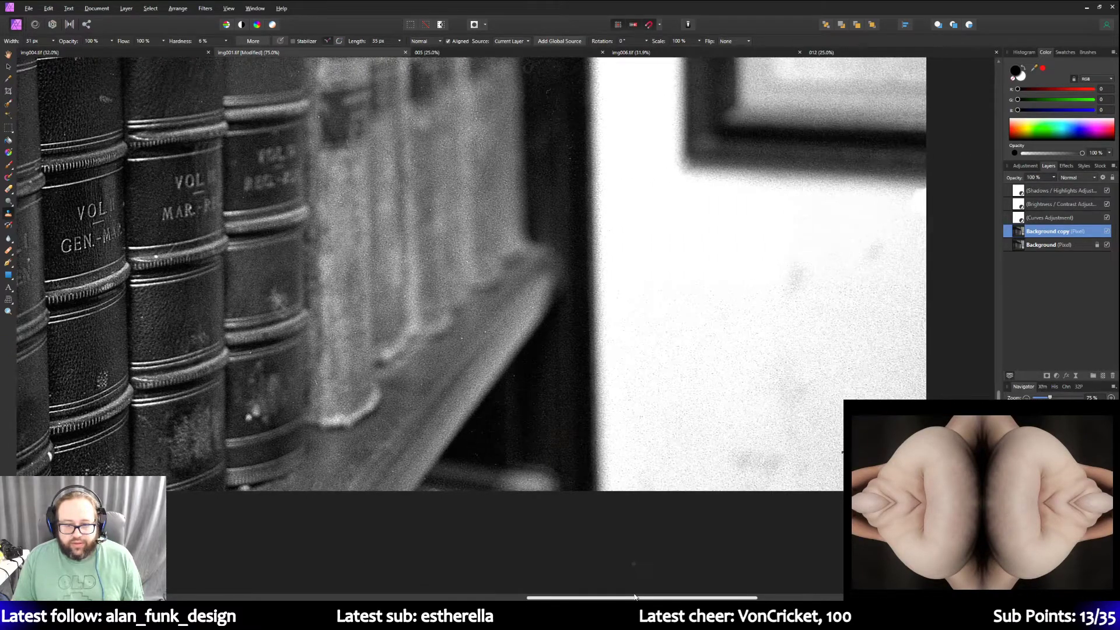
click(7, 129)
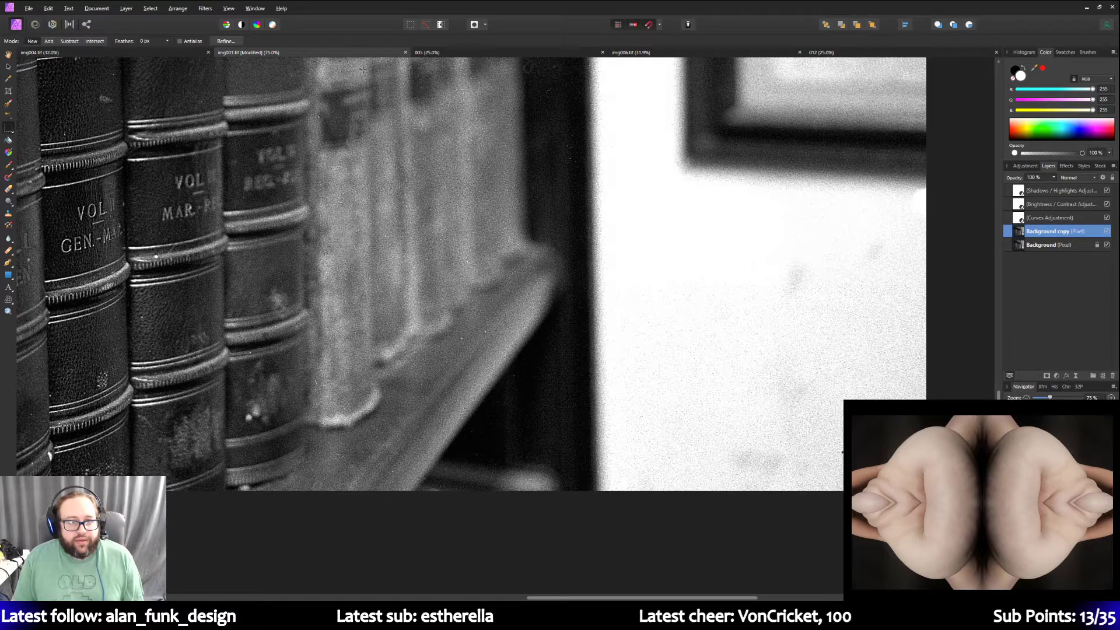
drag(441, 215, 624, 490)
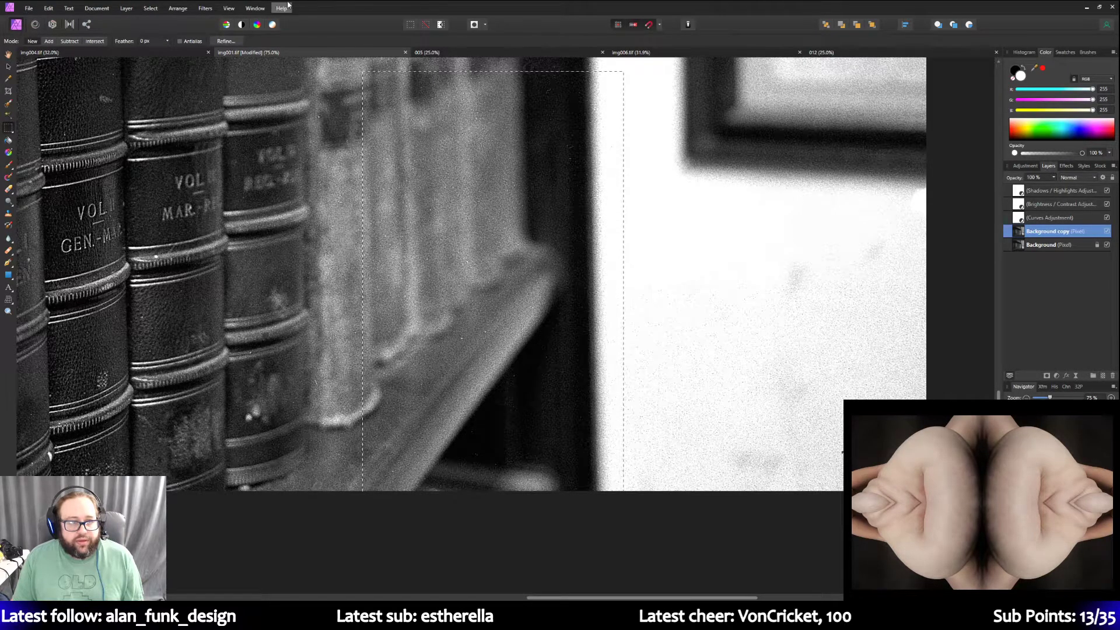
click(211, 9)
click(212, 17)
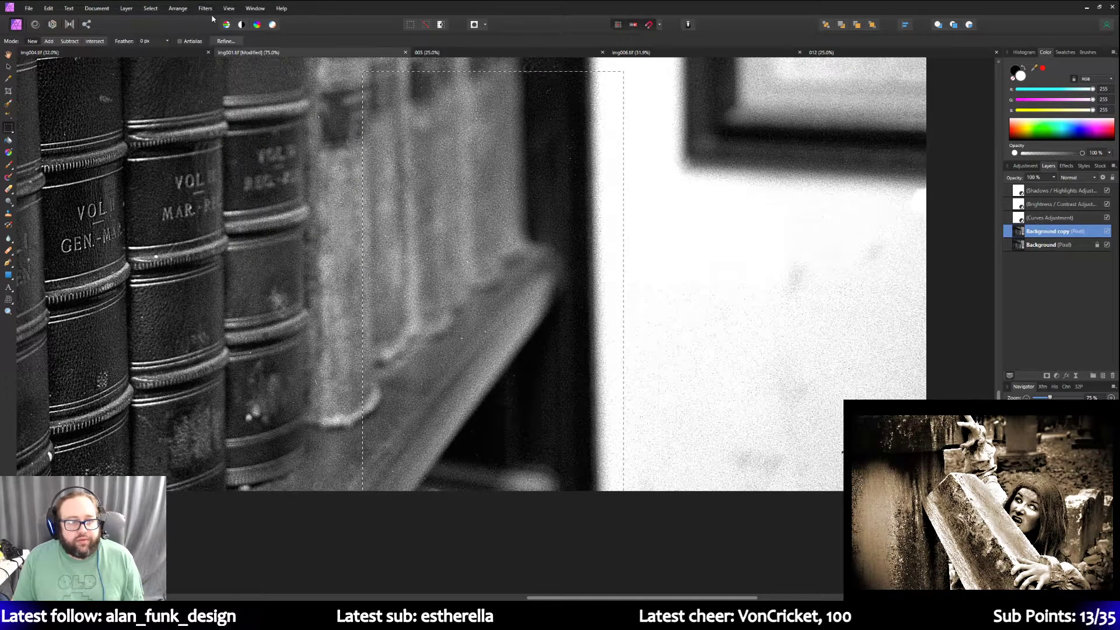
click(657, 181)
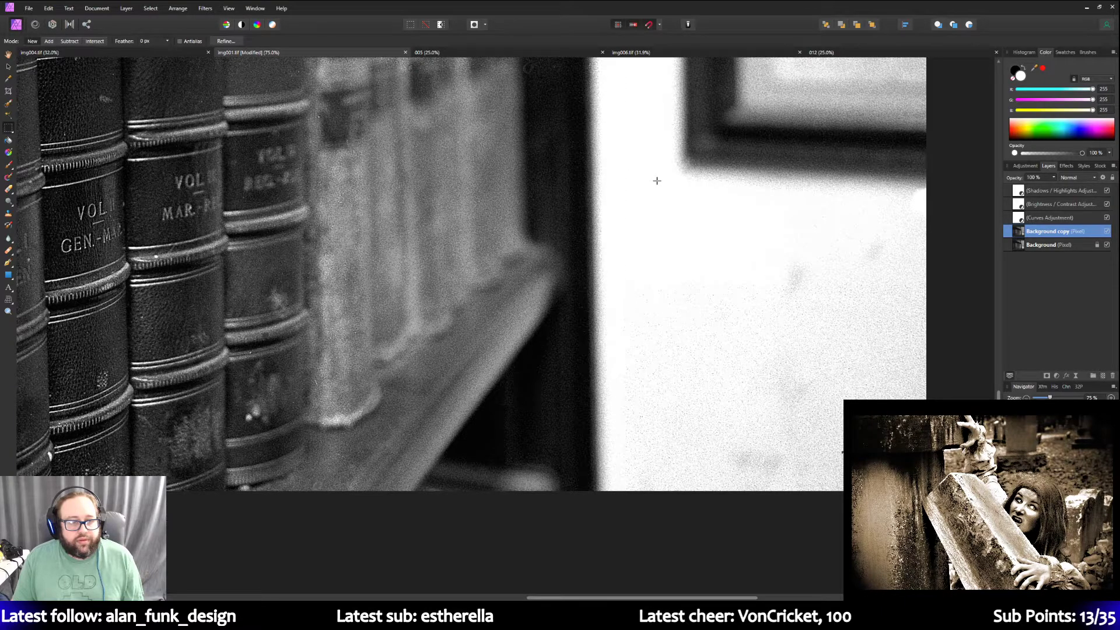
Repeat Dust & Scratches on a rectangular selection over the blurred dark books at the photo's upper edge, and clear the selection.
scroll(640, 185, up, 5)
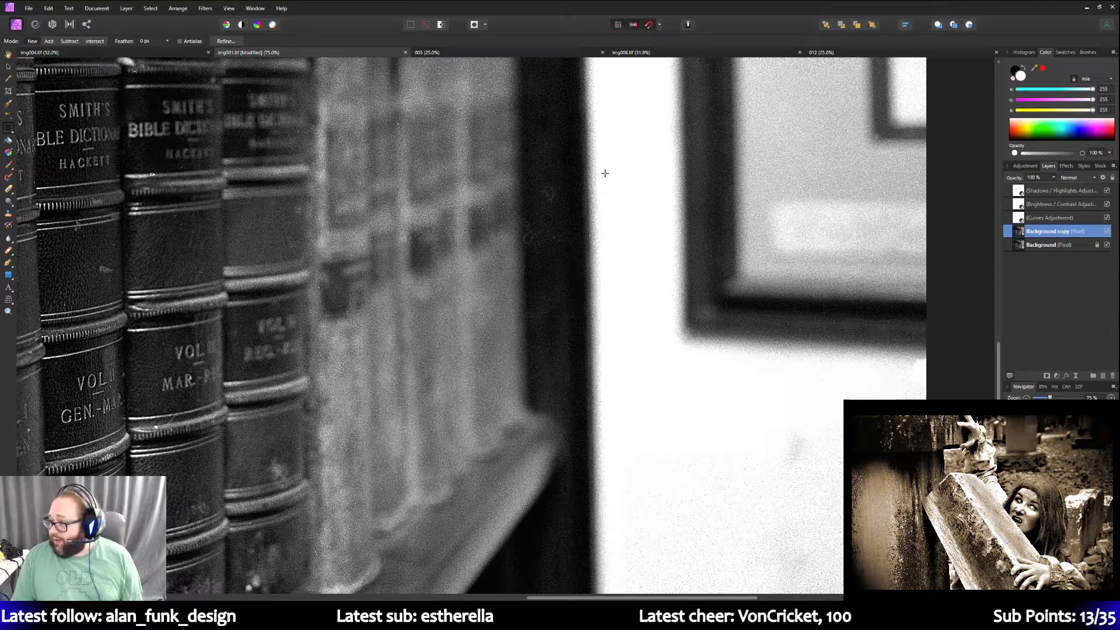
scroll(595, 291, up, 2)
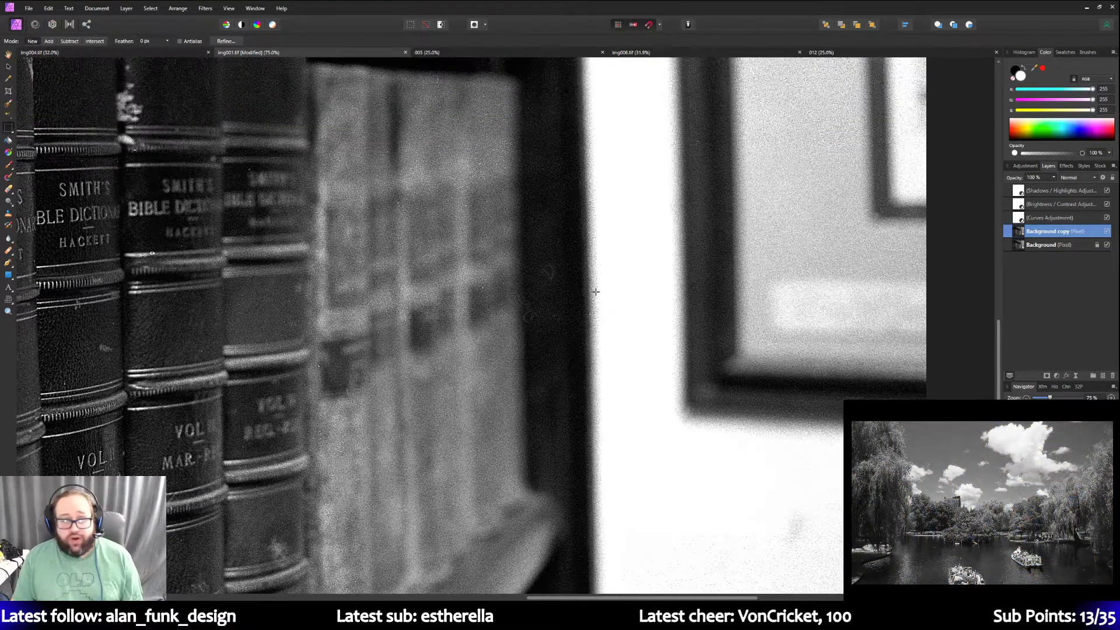
scroll(596, 291, up, 8)
scroll(595, 293, up, 8)
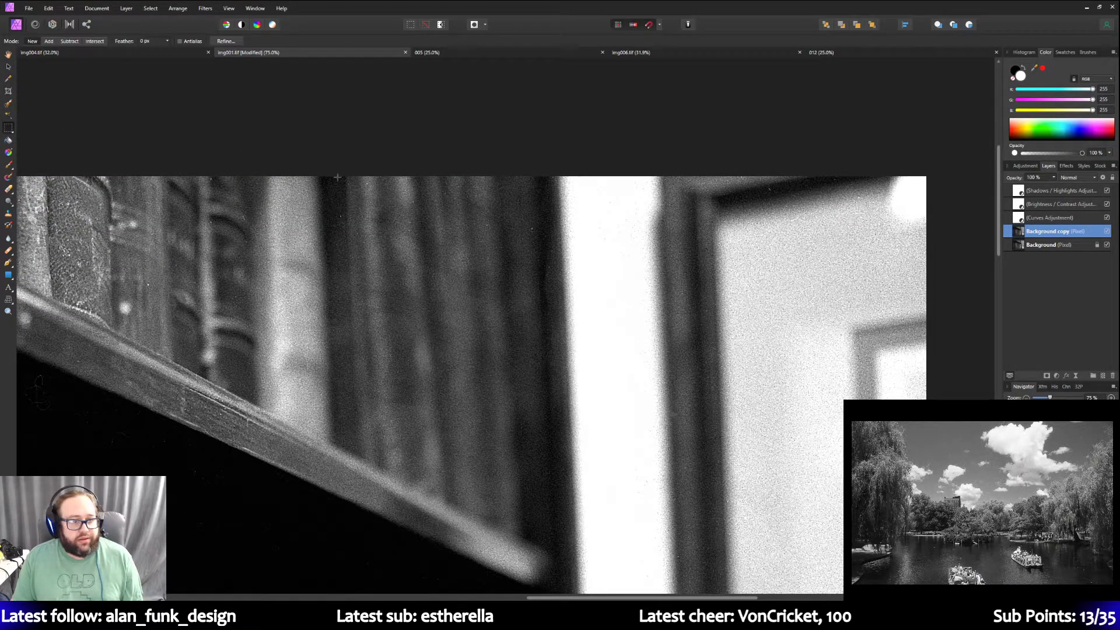
drag(327, 176, 550, 267)
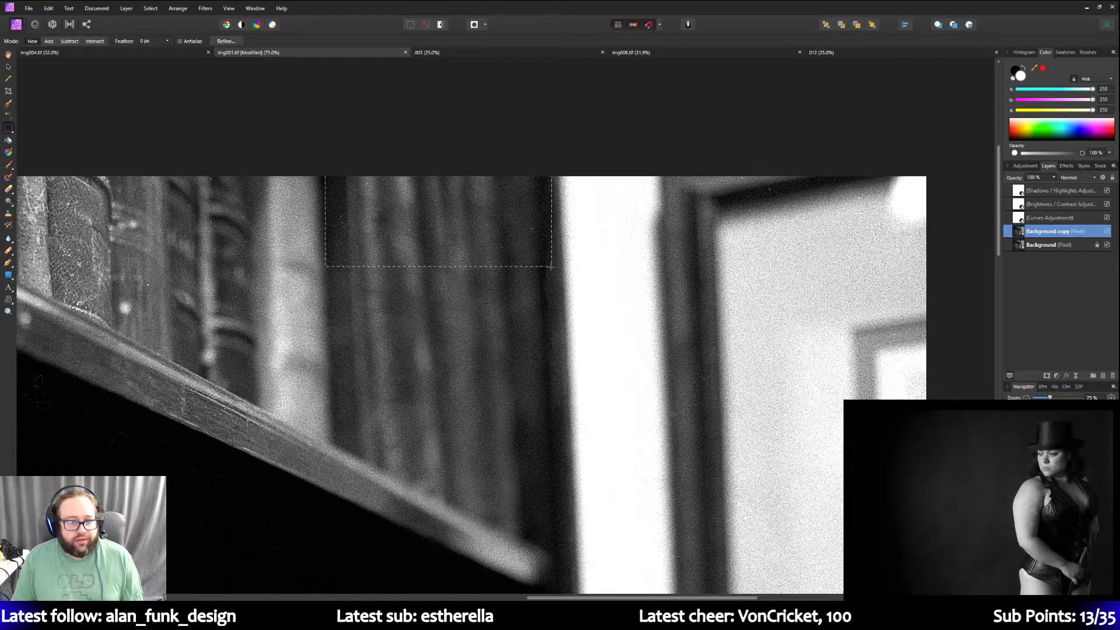
click(205, 8)
click(213, 18)
key(ctrl+d)
Repeat Dust & Scratches on a small rectangular selection in the black area beneath the upper shelf, and clear the selection.
drag(681, 598, 513, 598)
drag(500, 369, 553, 418)
click(205, 8)
click(218, 21)
key(ctrl+d)
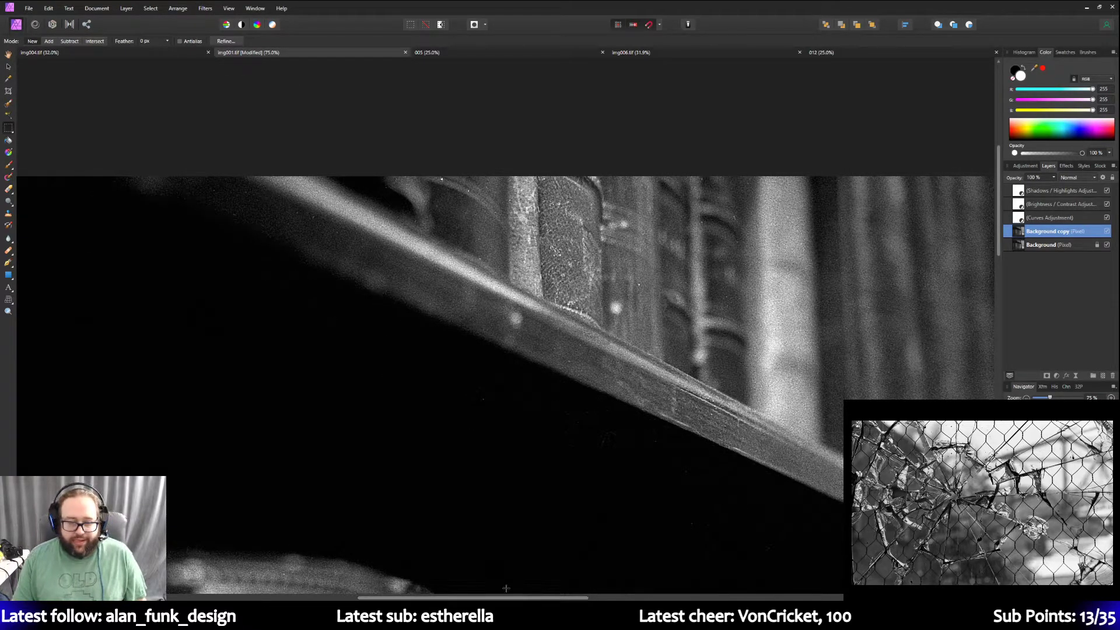
Repeat Dust & Scratches on a rectangular selection over the lower framed panel of the large blurred book, and clear the selection.
drag(489, 597, 321, 595)
scroll(445, 529, down, 5)
scroll(444, 529, down, 10)
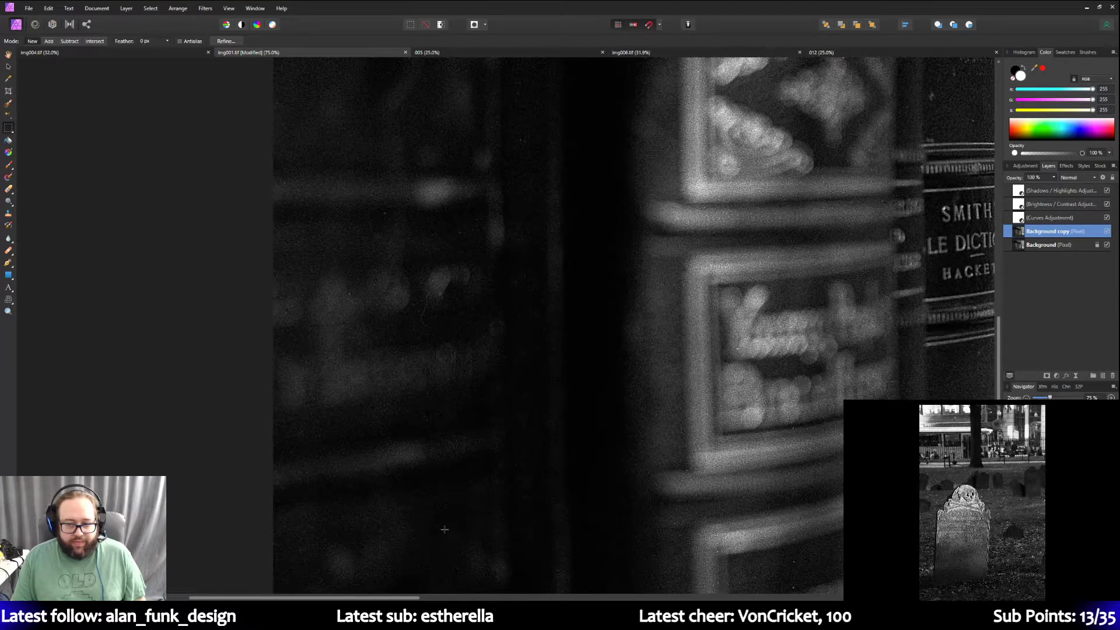
scroll(445, 529, down, 3)
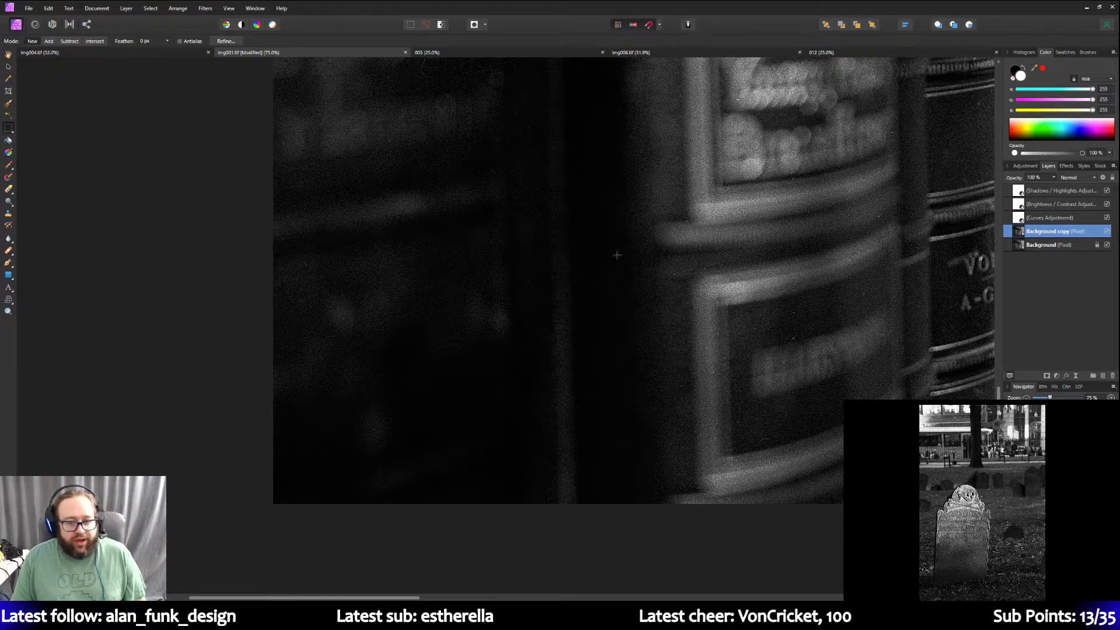
drag(652, 261, 823, 476)
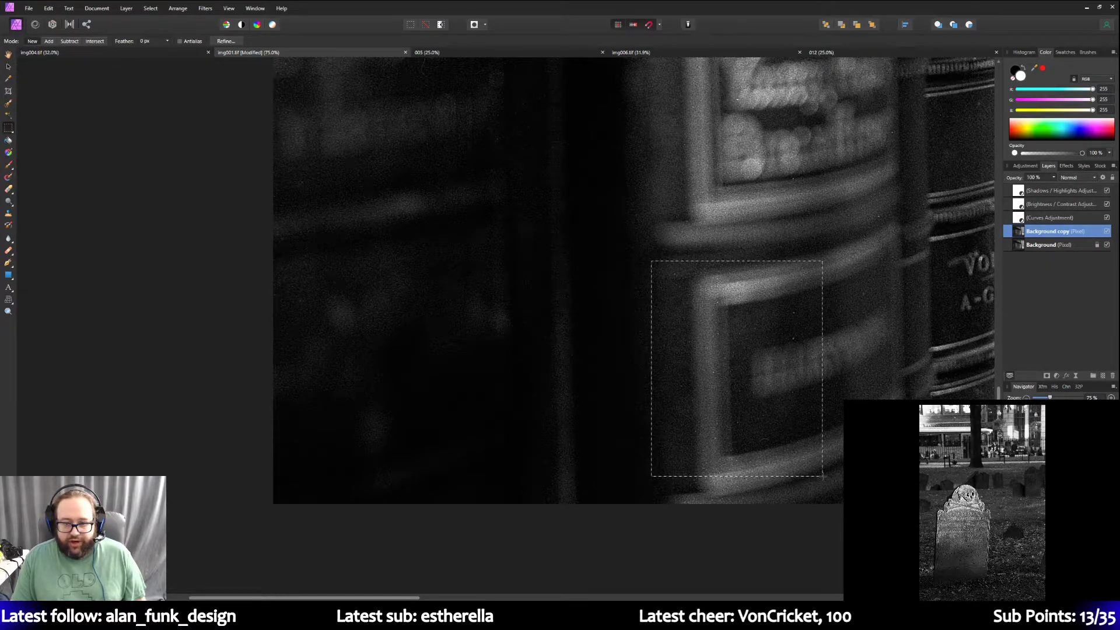
click(205, 8)
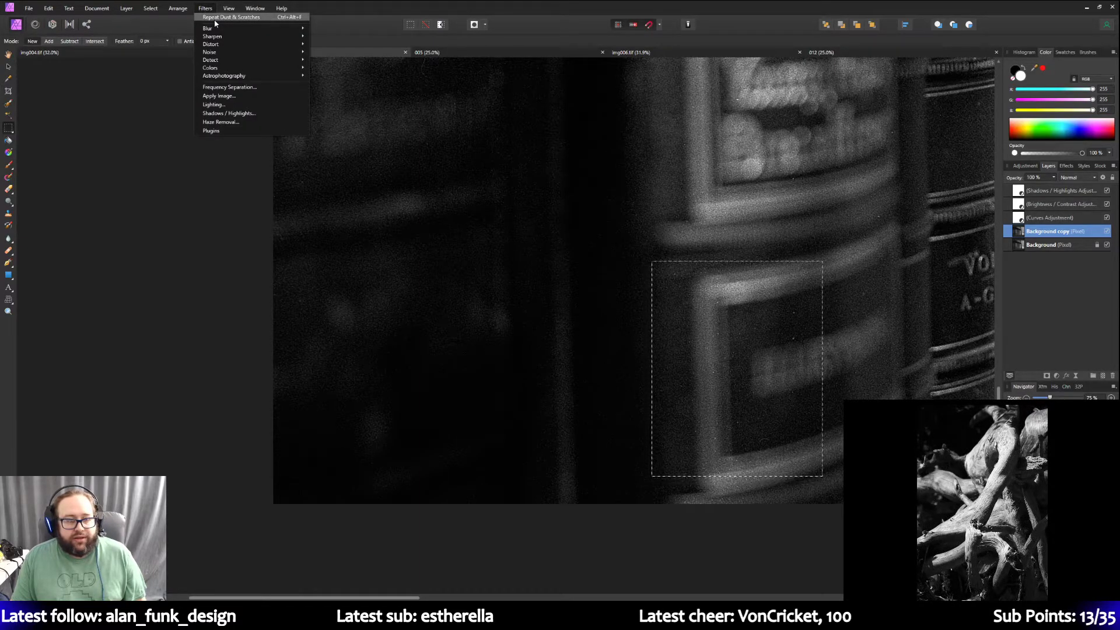
click(215, 18)
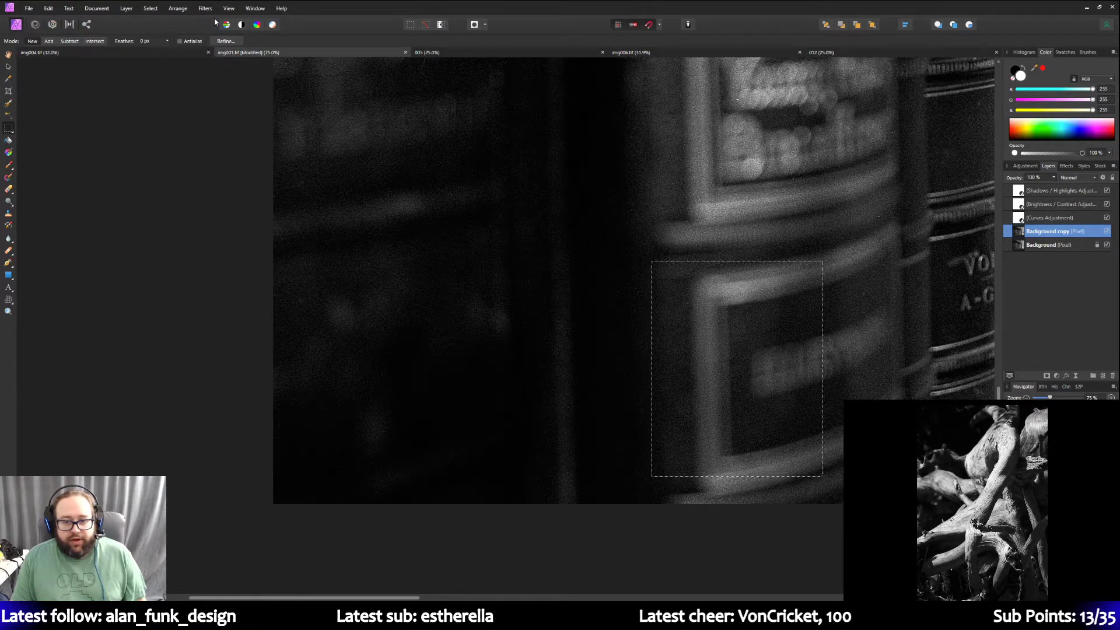
key(ctrl+d)
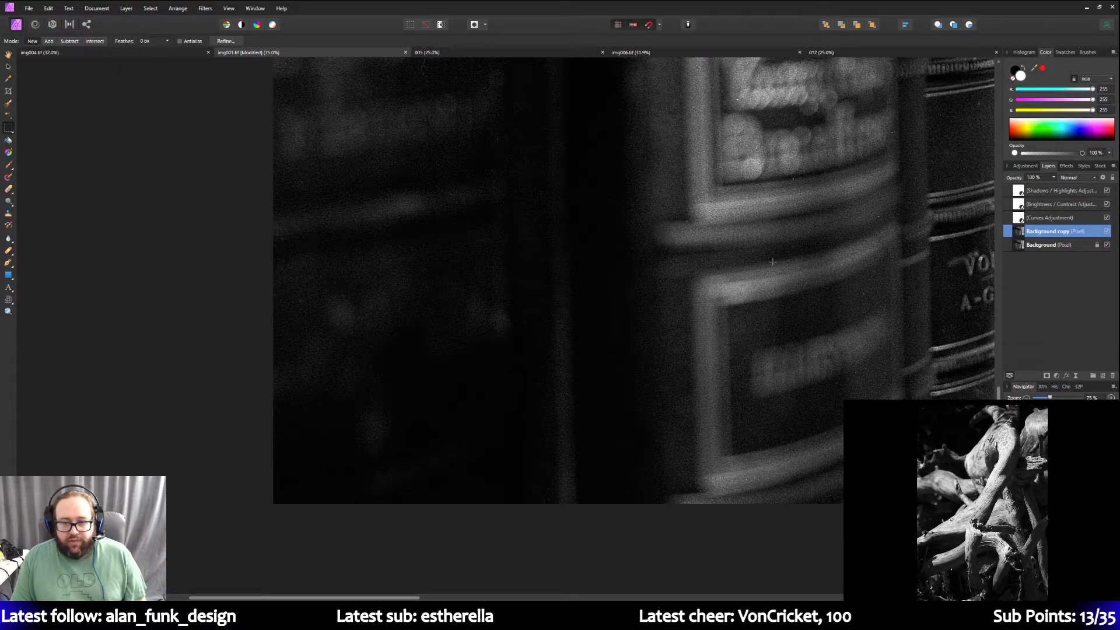
Check the large blurred book, the volume-numbered spines and the pale books beside the wall for remaining dust.
scroll(755, 241, up, 4)
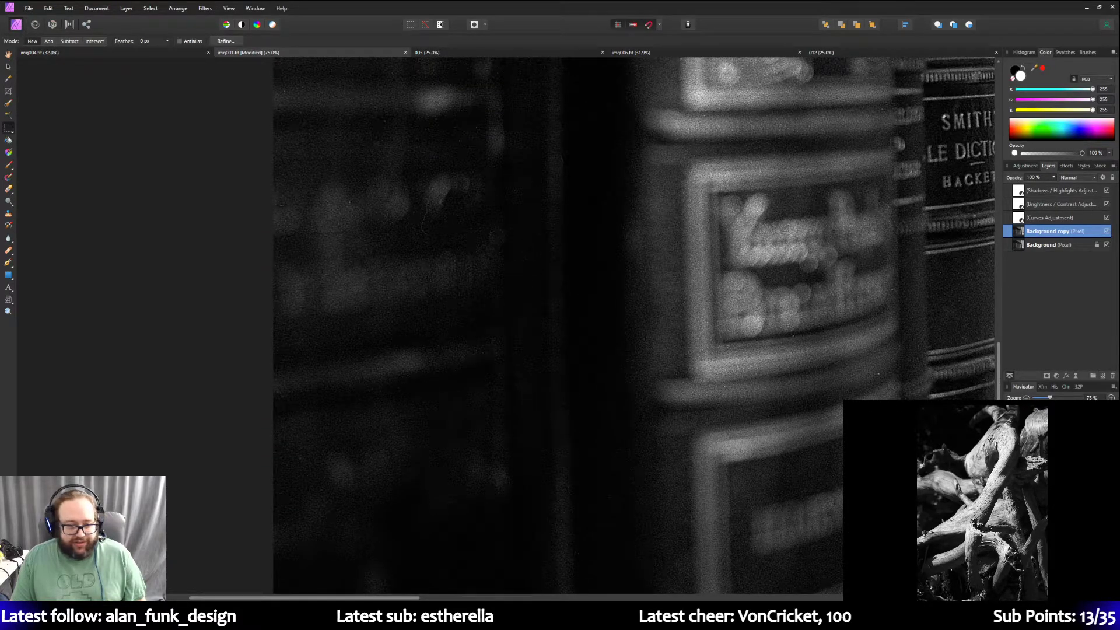
scroll(517, 325, right, 7)
drag(382, 597, 480, 598)
scroll(505, 325, down, 3)
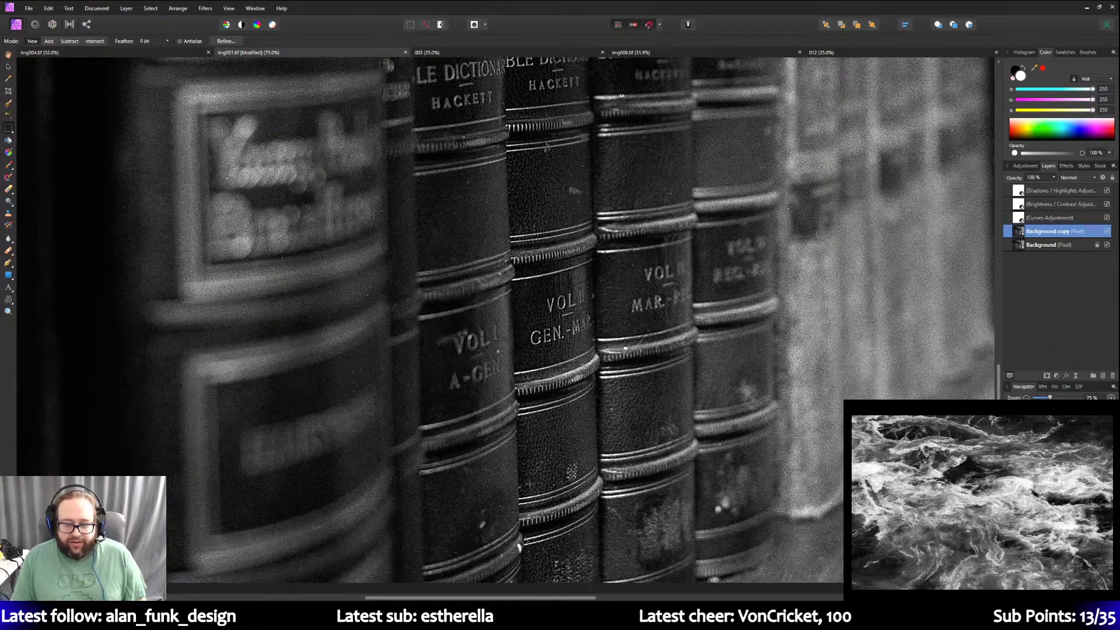
scroll(529, 484, down, 2)
scroll(533, 449, up, 2)
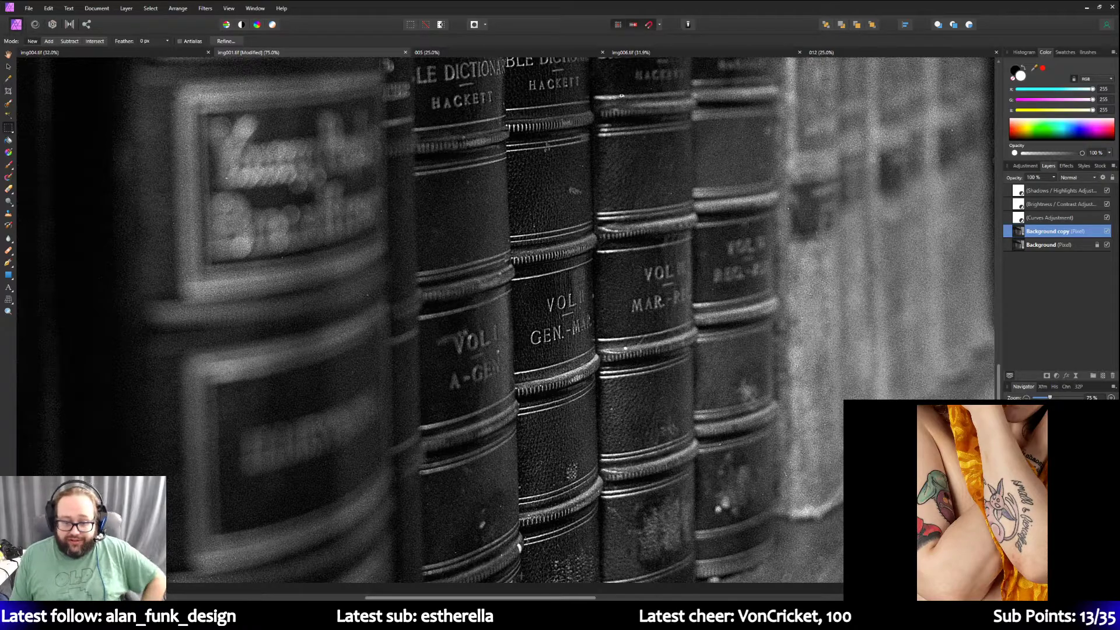
scroll(549, 525, right, 5)
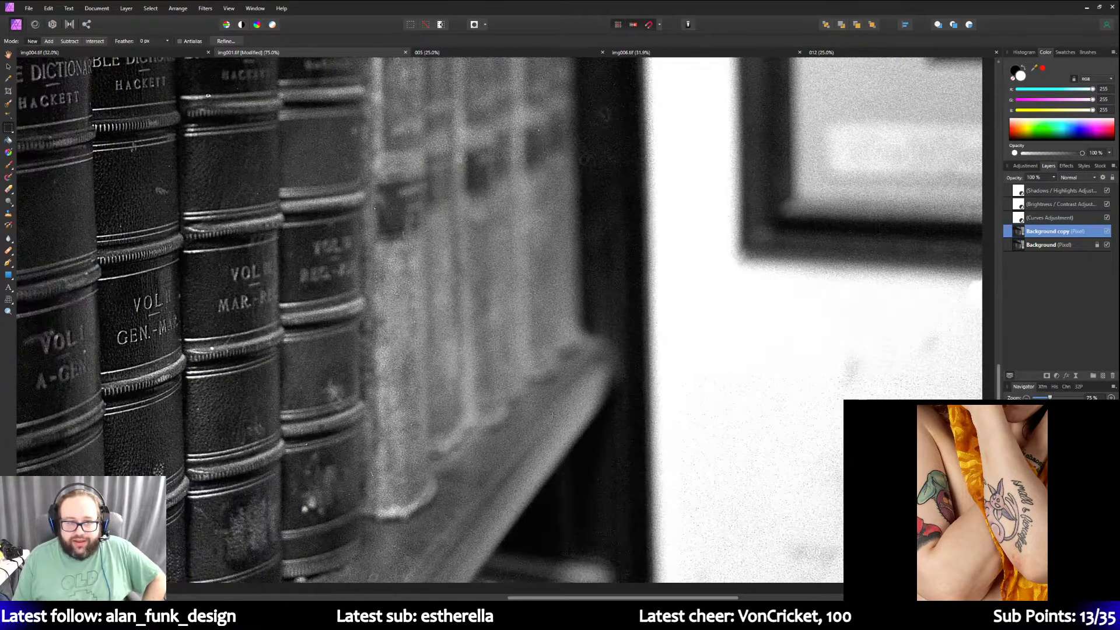
Repeat Dust & Scratches on a rectangular selection over the pale blurred books and the dark gap above them, and clear the selection.
scroll(580, 480, up, 5)
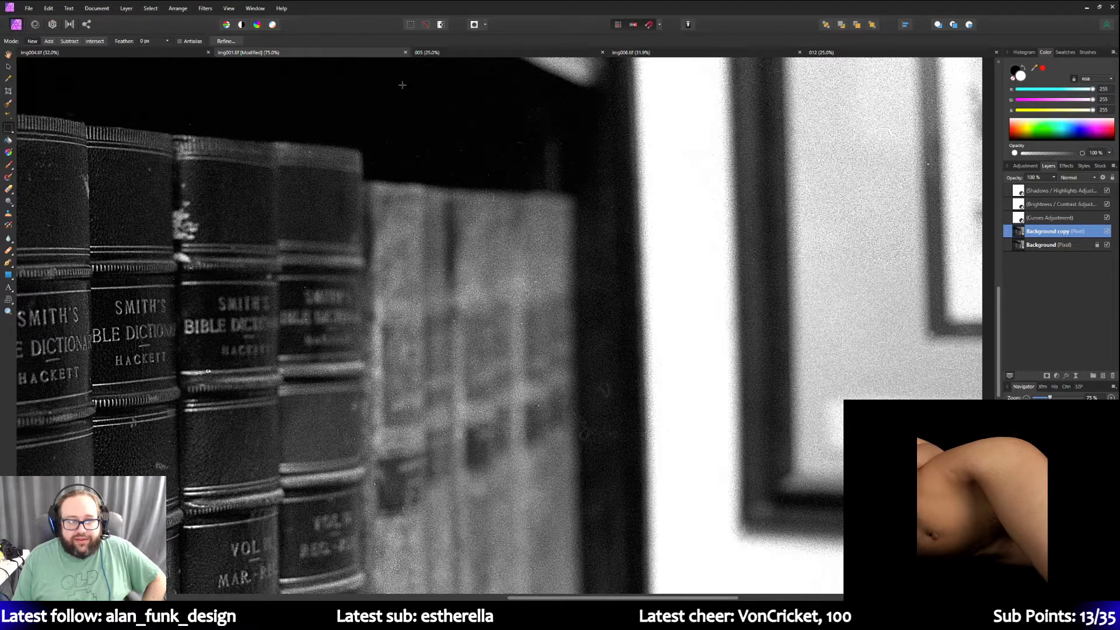
drag(401, 94, 624, 475)
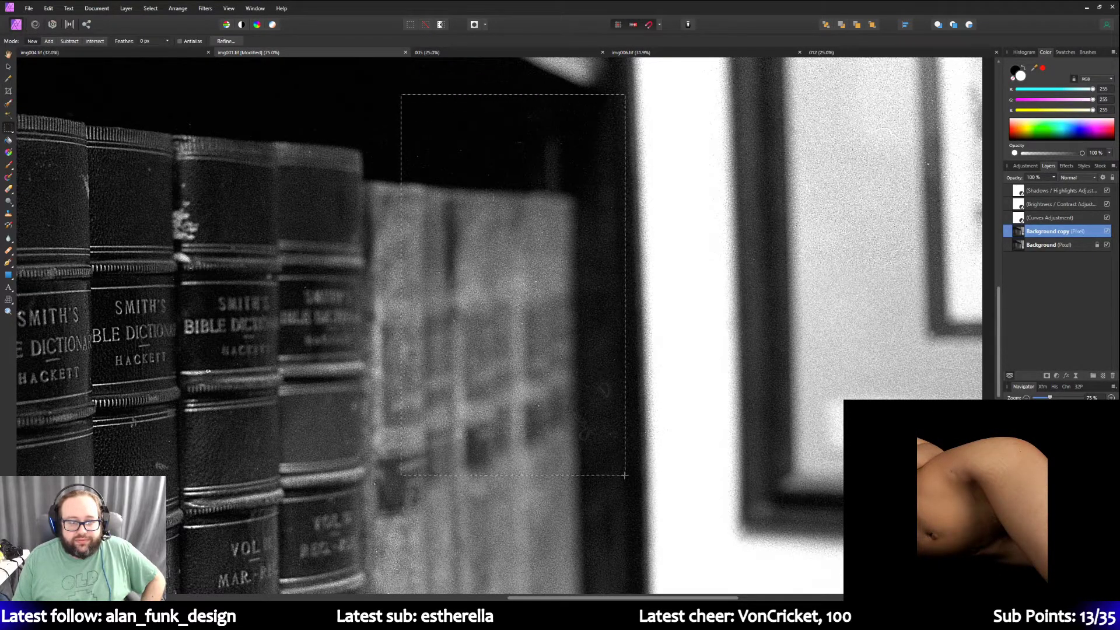
click(206, 8)
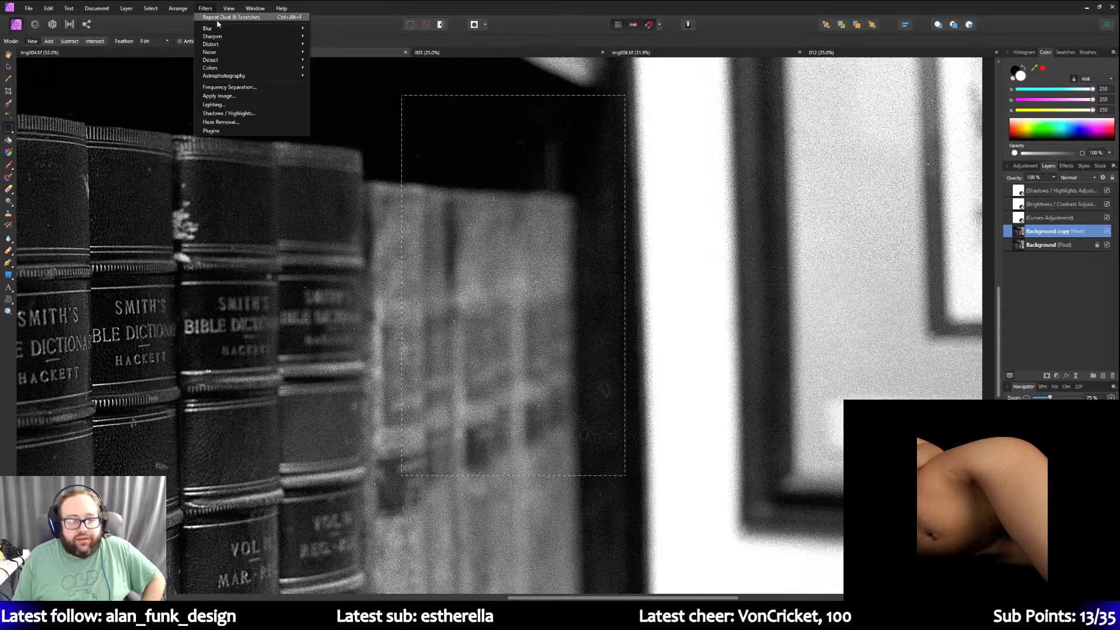
click(218, 21)
click(358, 102)
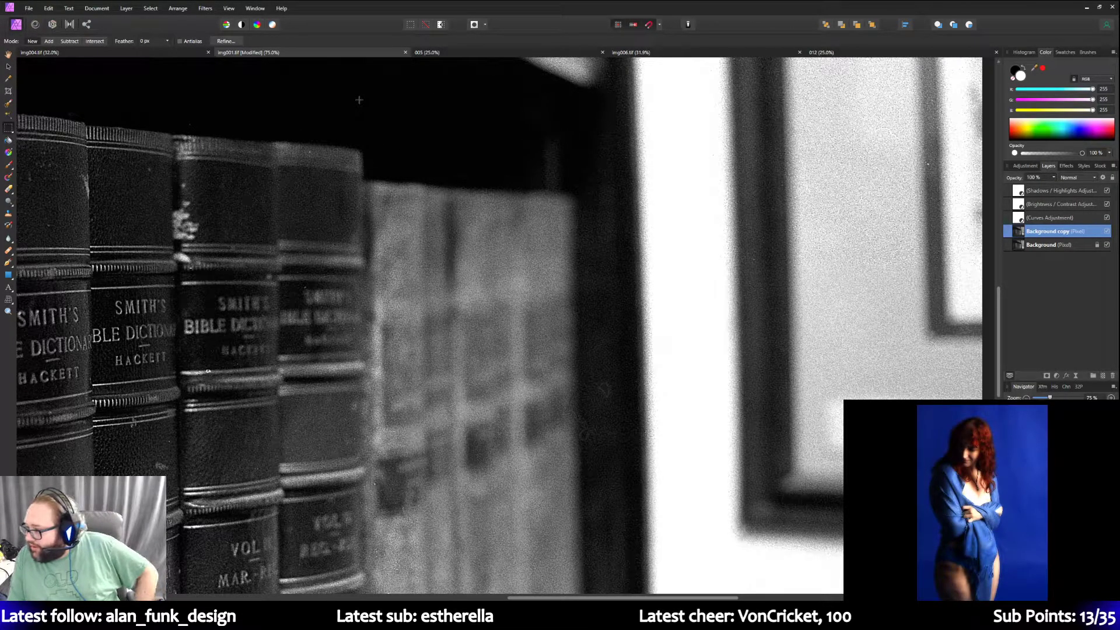
Repeat Dust & Scratches on the black area between the upper shelf and the tops of the books.
scroll(547, 274, up, 5)
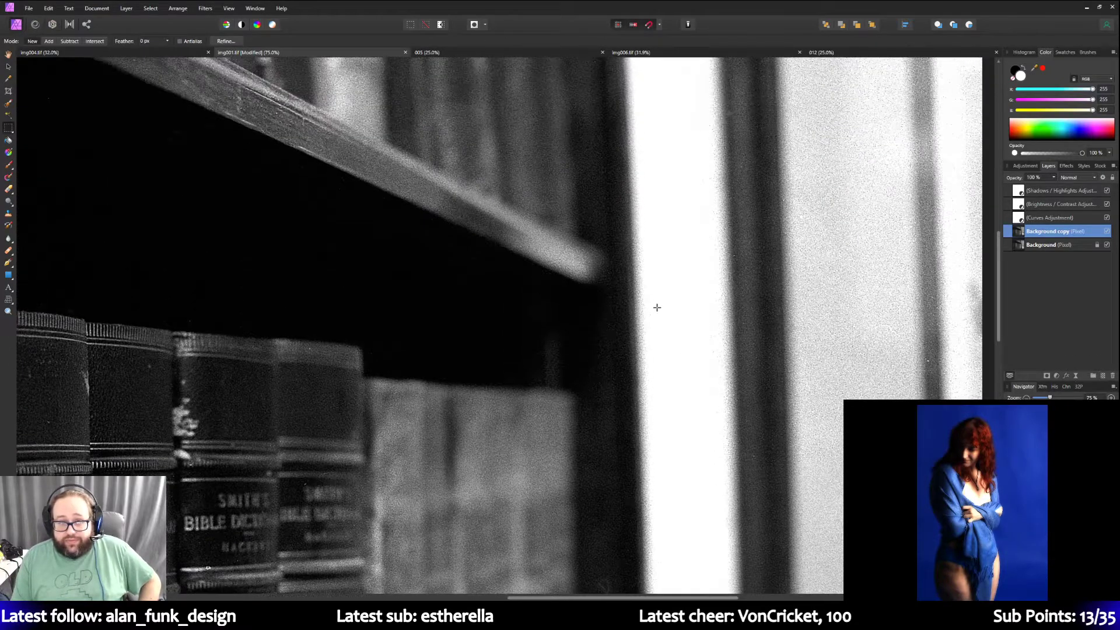
scroll(655, 306, down, 3)
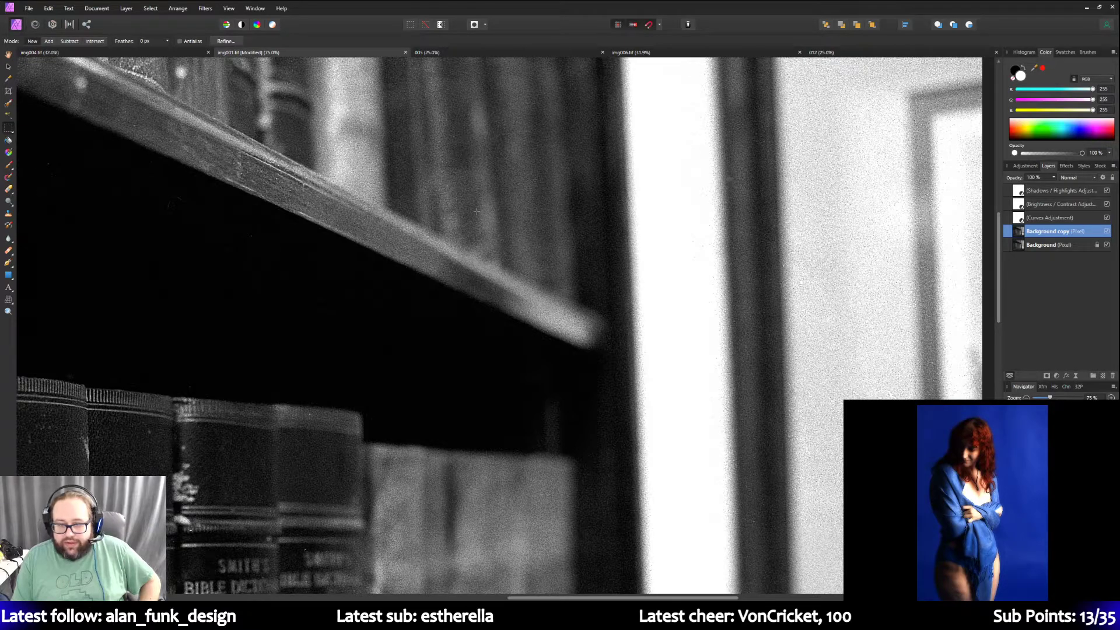
click(229, 8)
click(217, 20)
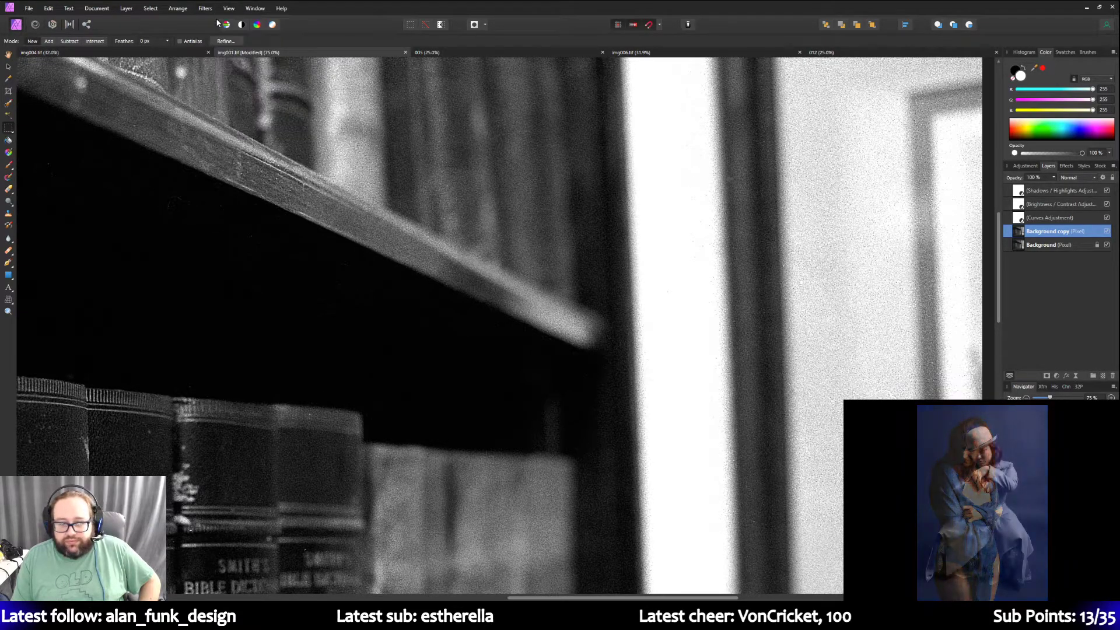
Examine the whole bookshelf photo at about 42% zoom, from the upper shelf down to the lower spines and the wall, for remaining flaws.
scroll(831, 311, up, 4)
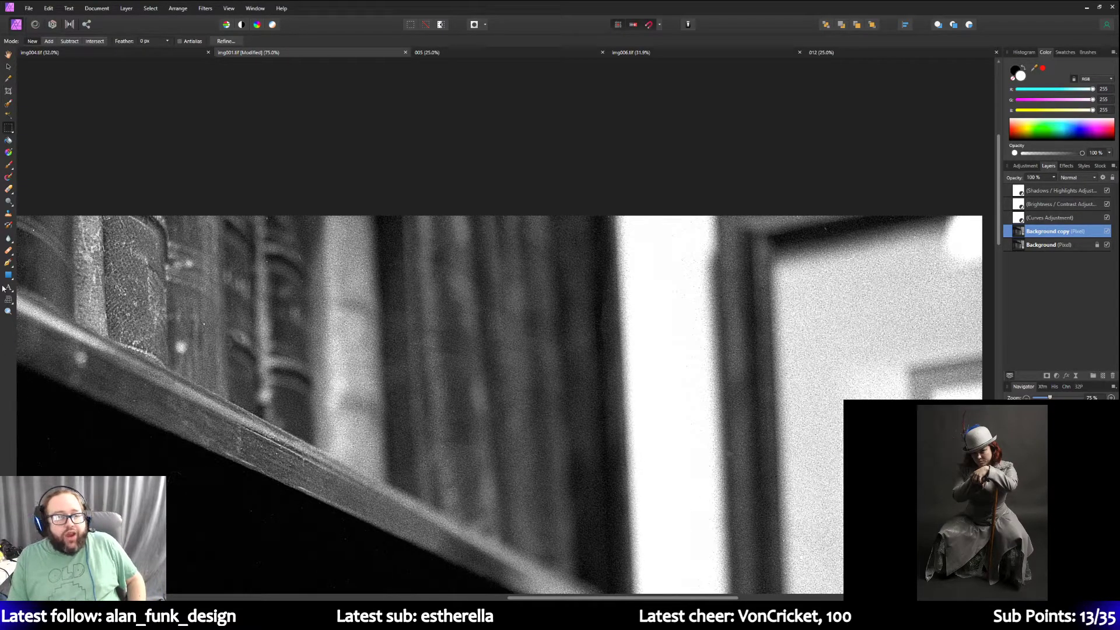
click(9, 311)
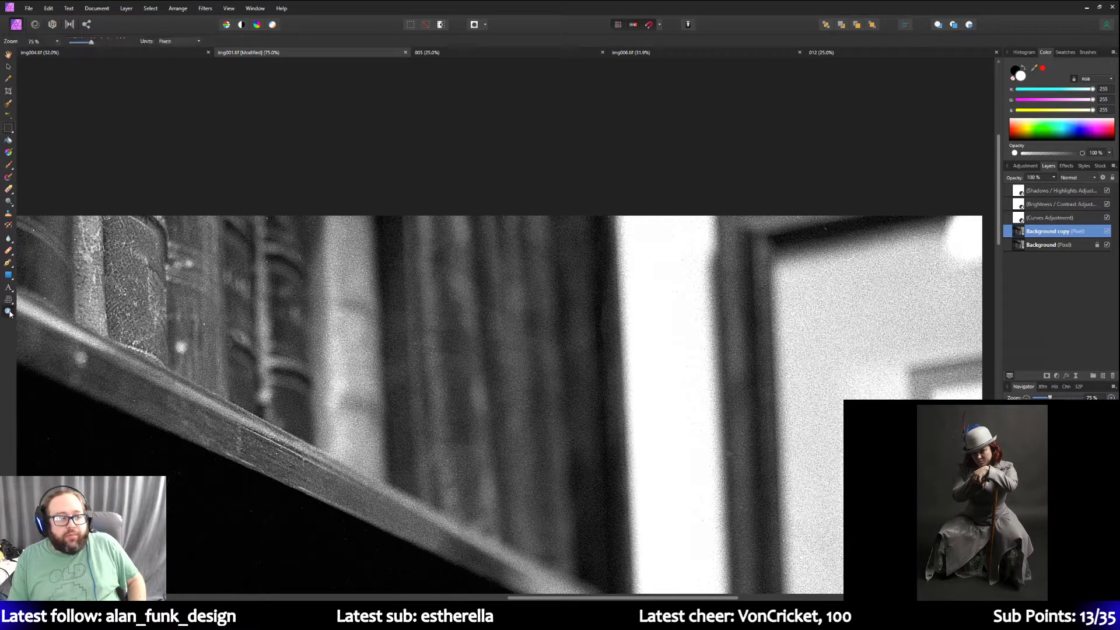
click(154, 158)
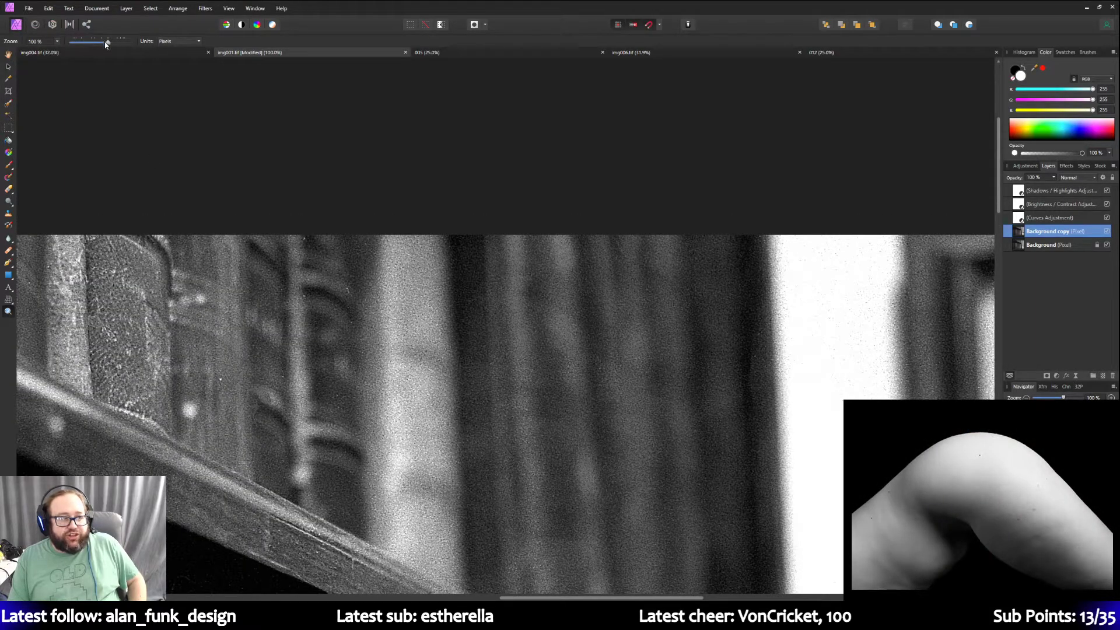
drag(107, 45, 78, 42)
scroll(185, 213, down, 1)
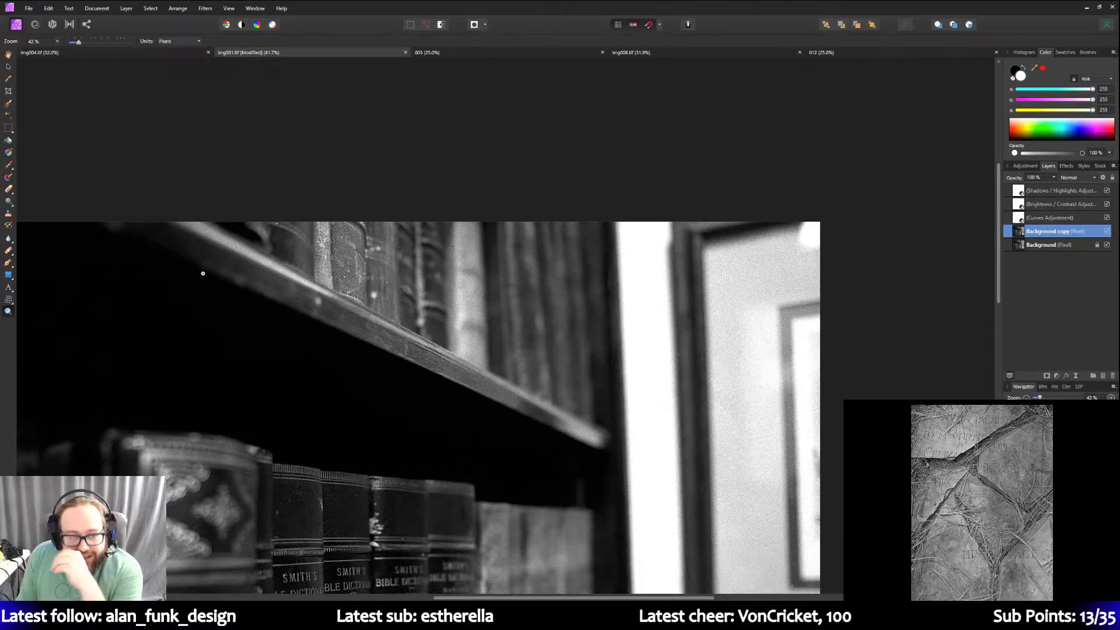
scroll(201, 273, down, 3)
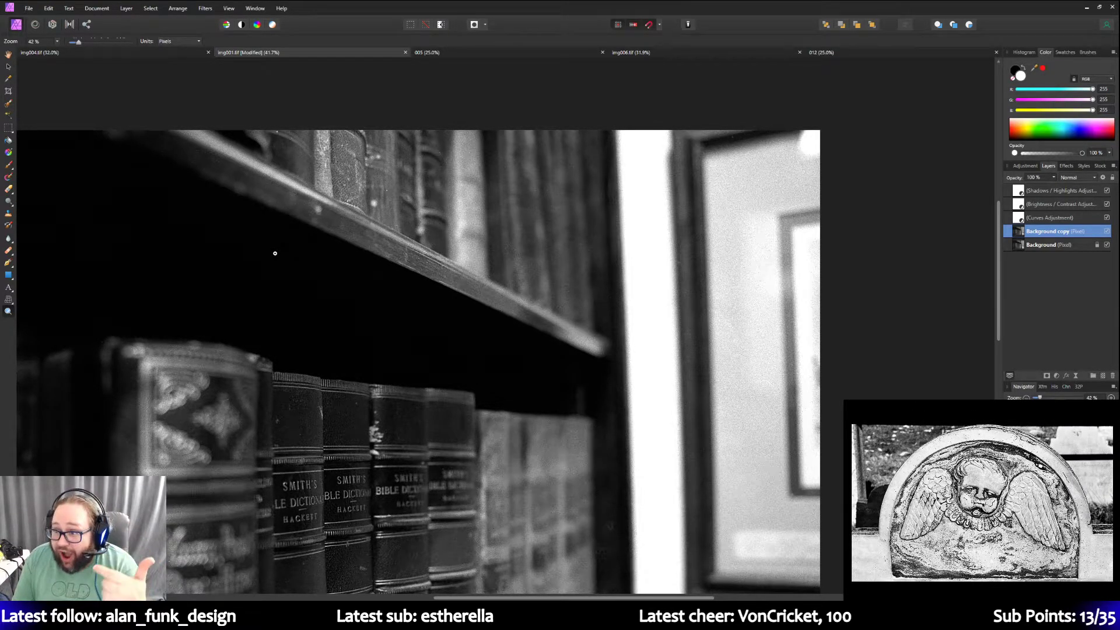
scroll(365, 259, down, 5)
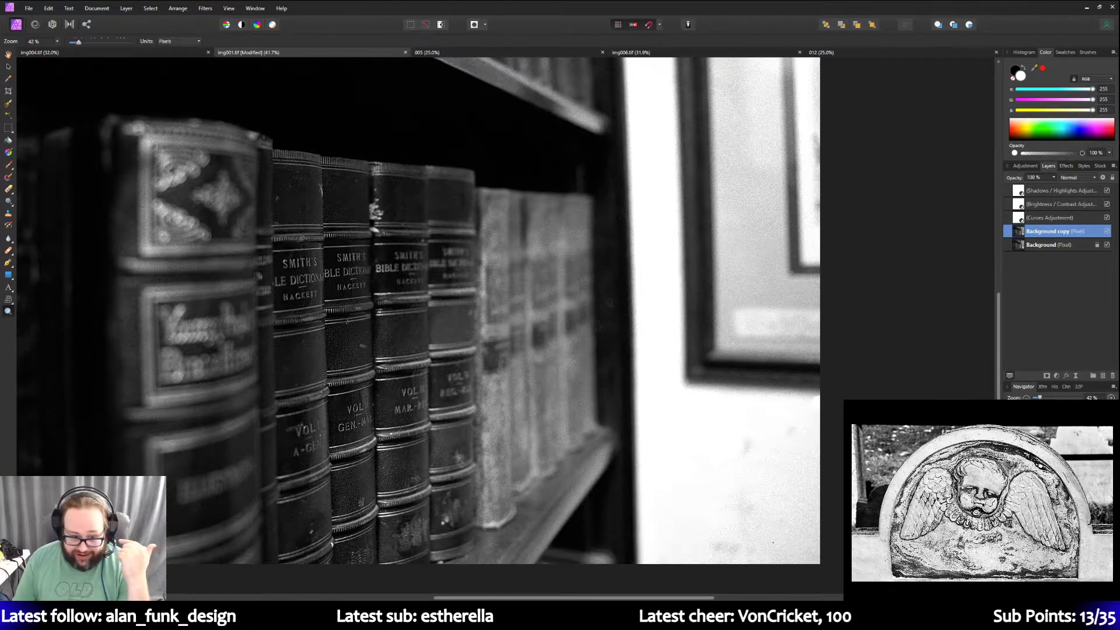
drag(617, 599, 542, 599)
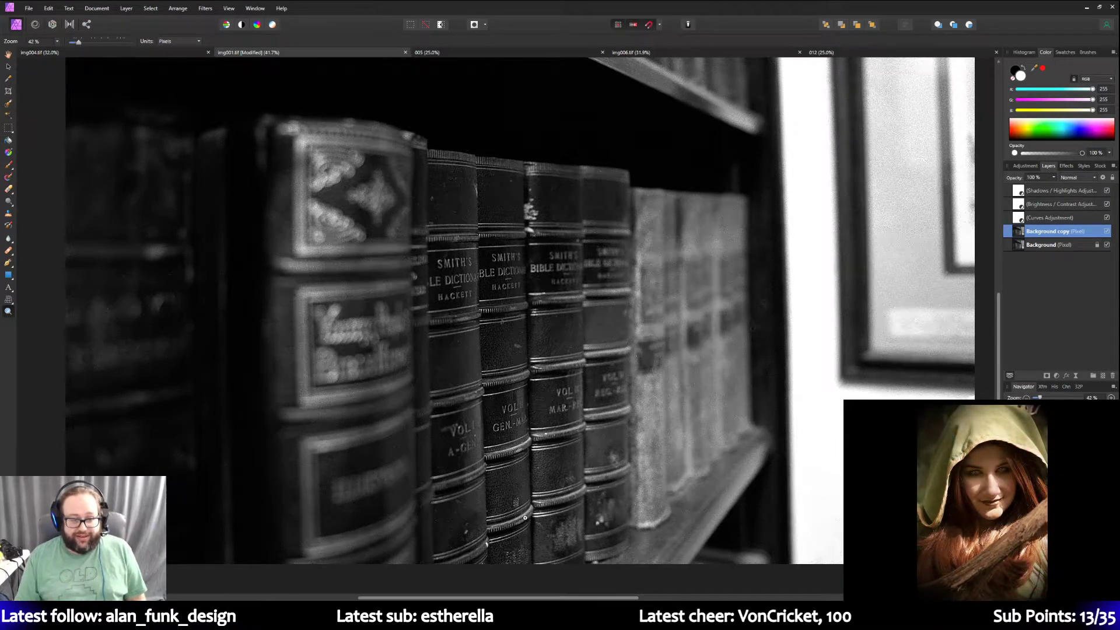
scroll(525, 519, down, 1)
scroll(523, 525, up, 4)
scroll(786, 545, up, 5)
scroll(758, 560, down, 6)
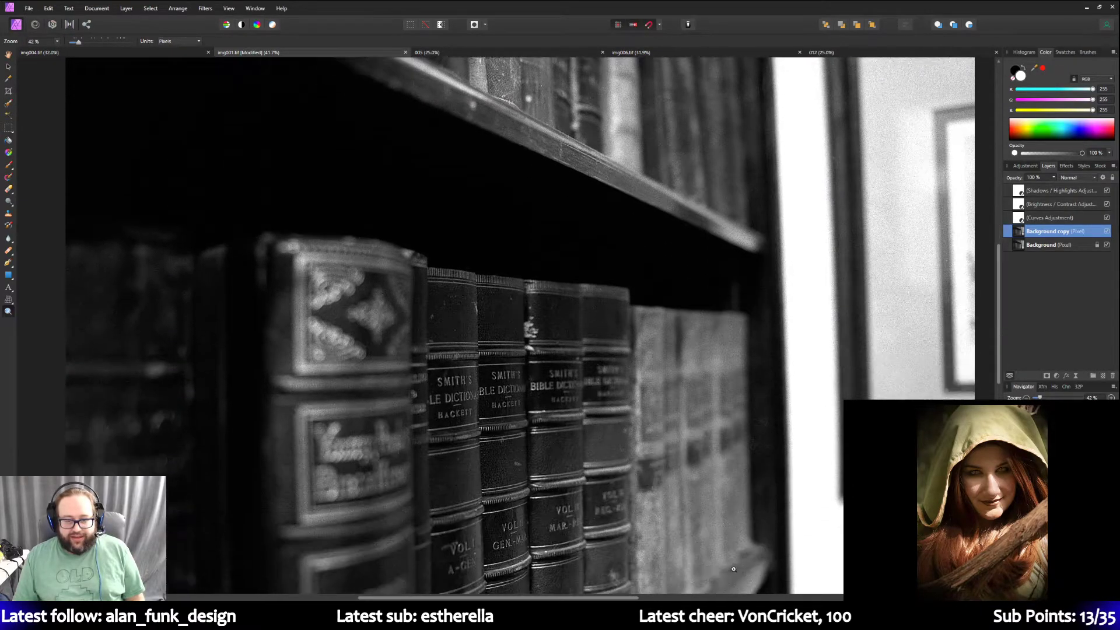
scroll(712, 566, right, 3)
scroll(688, 563, down, 5)
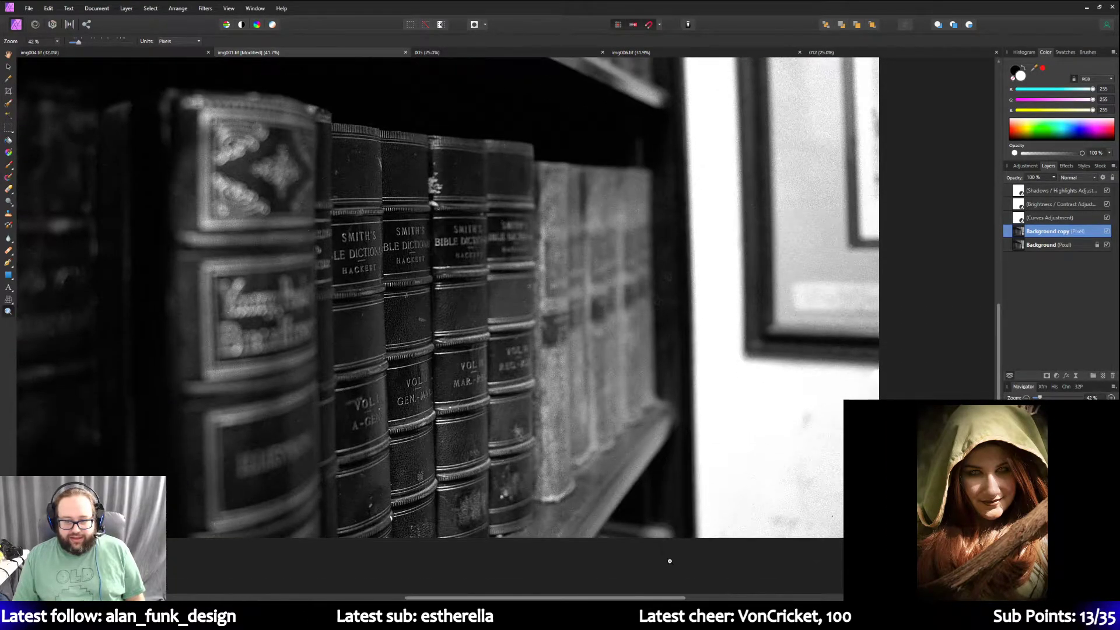
drag(642, 598, 583, 600)
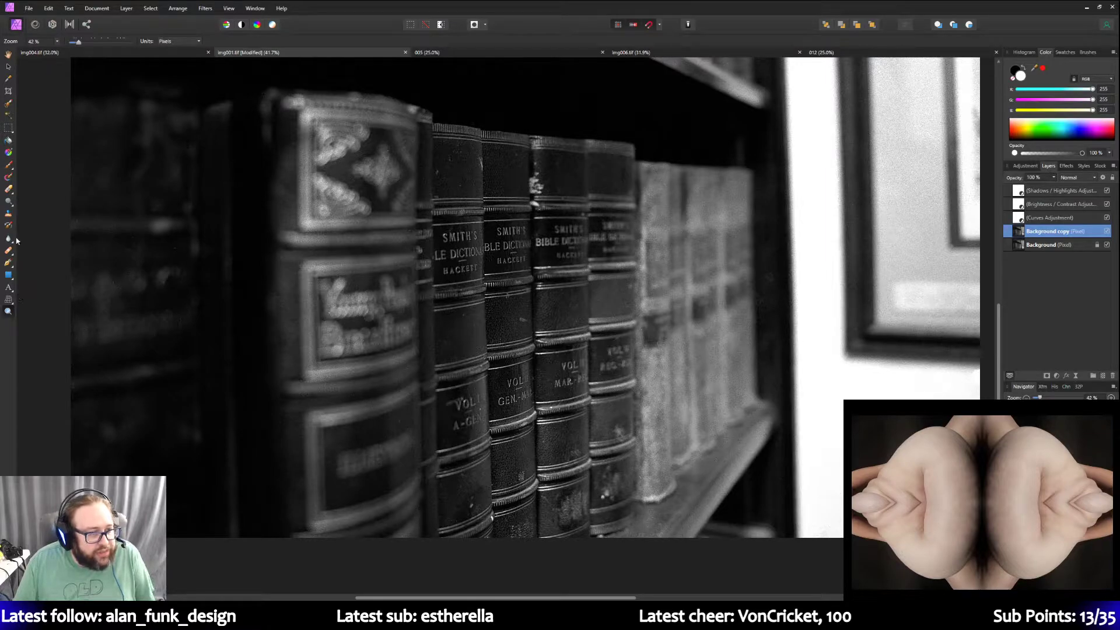
Inspect the volume spines and the large blurred book at 75% zoom for blemishes, with the Clone Brush selected.
click(489, 494)
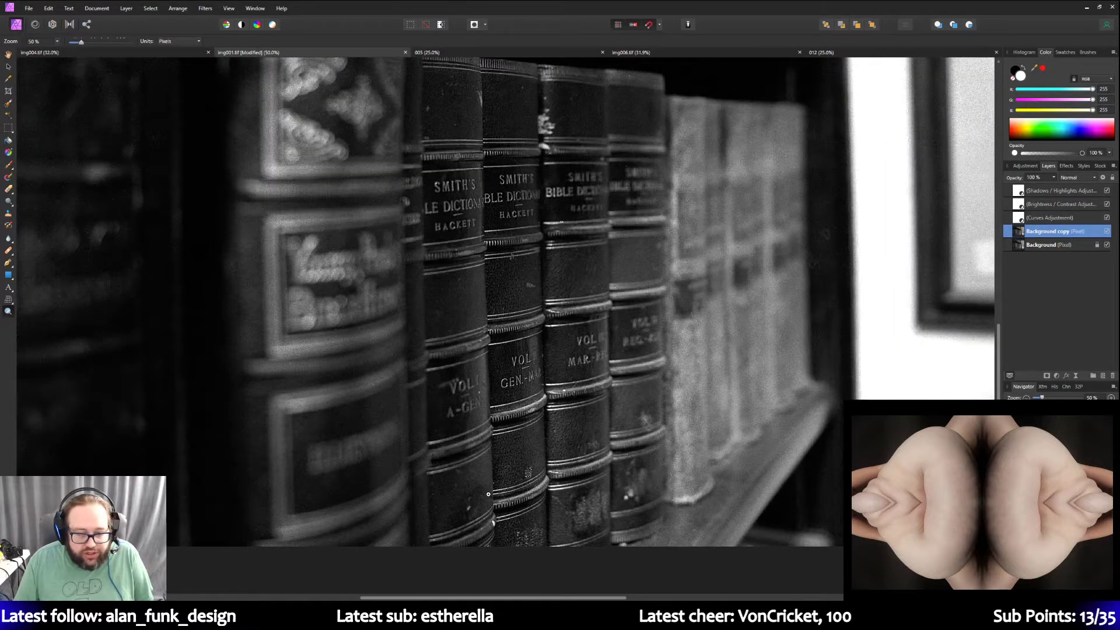
click(488, 495)
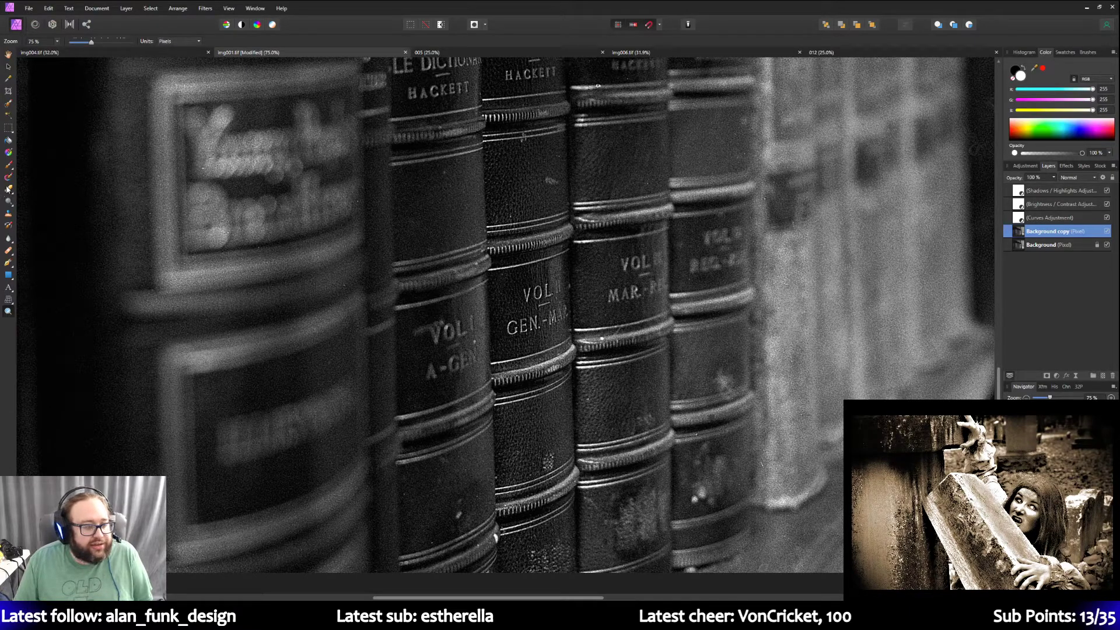
click(9, 213)
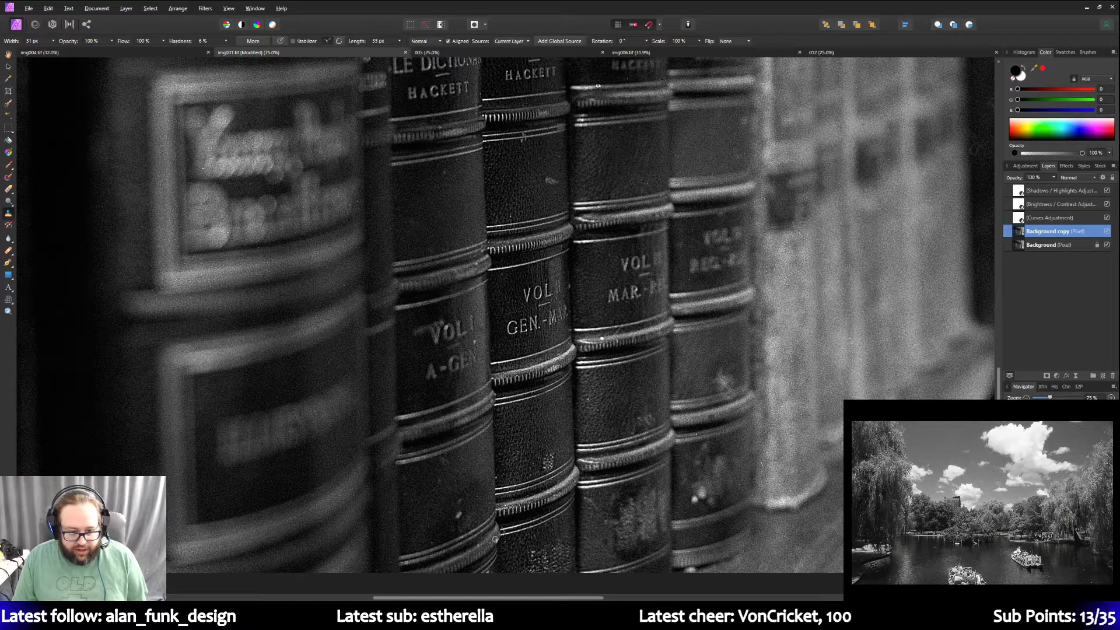
scroll(432, 552, up, 3)
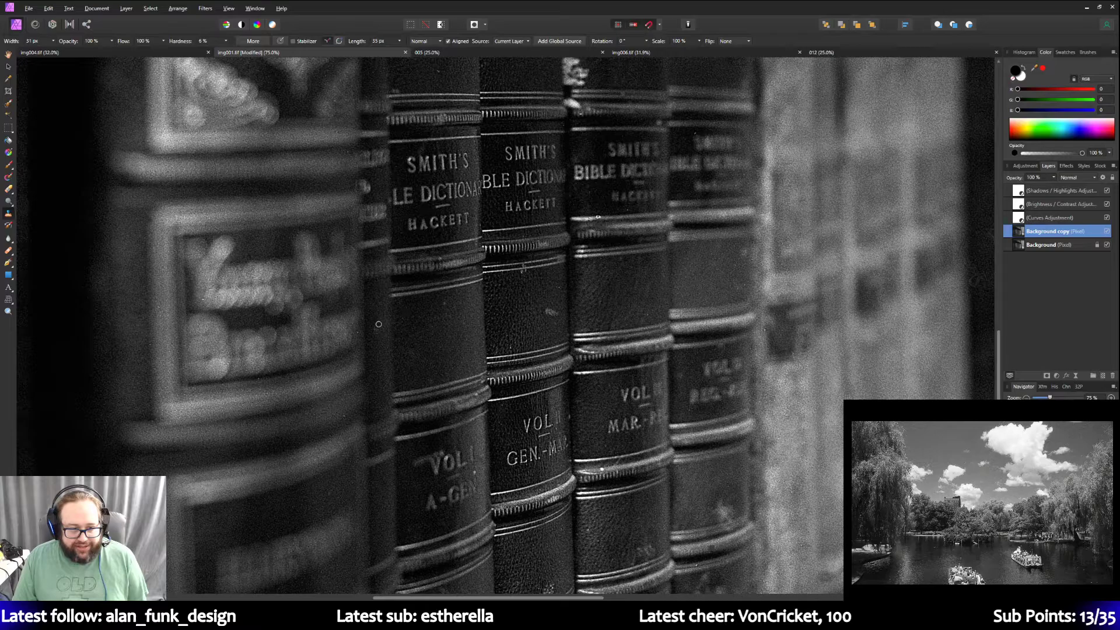
scroll(270, 349, up, 2)
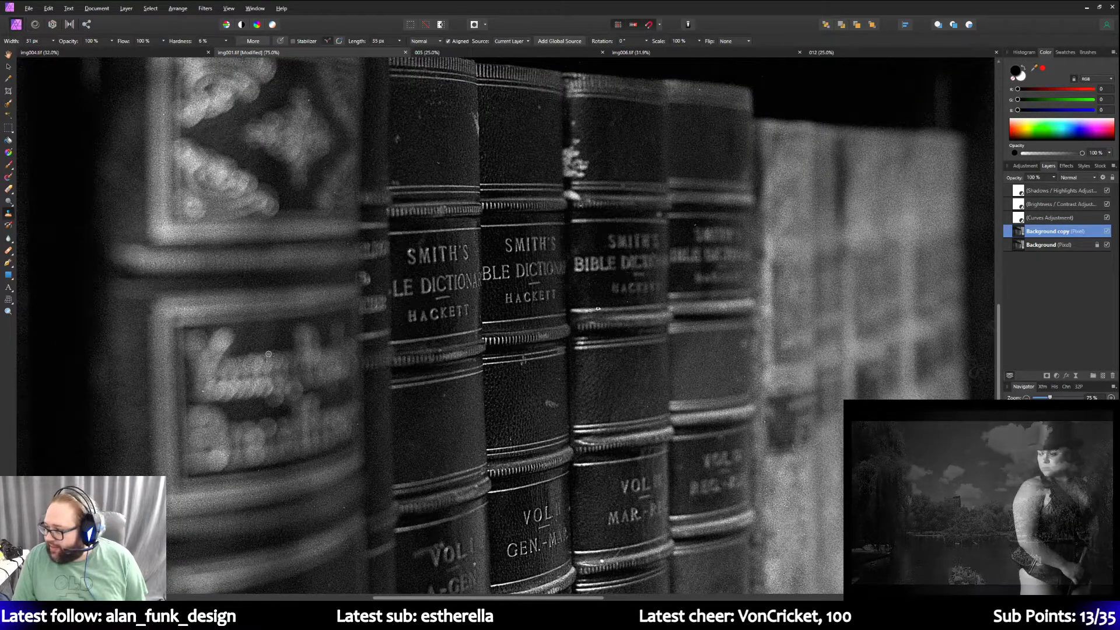
scroll(268, 354, up, 3)
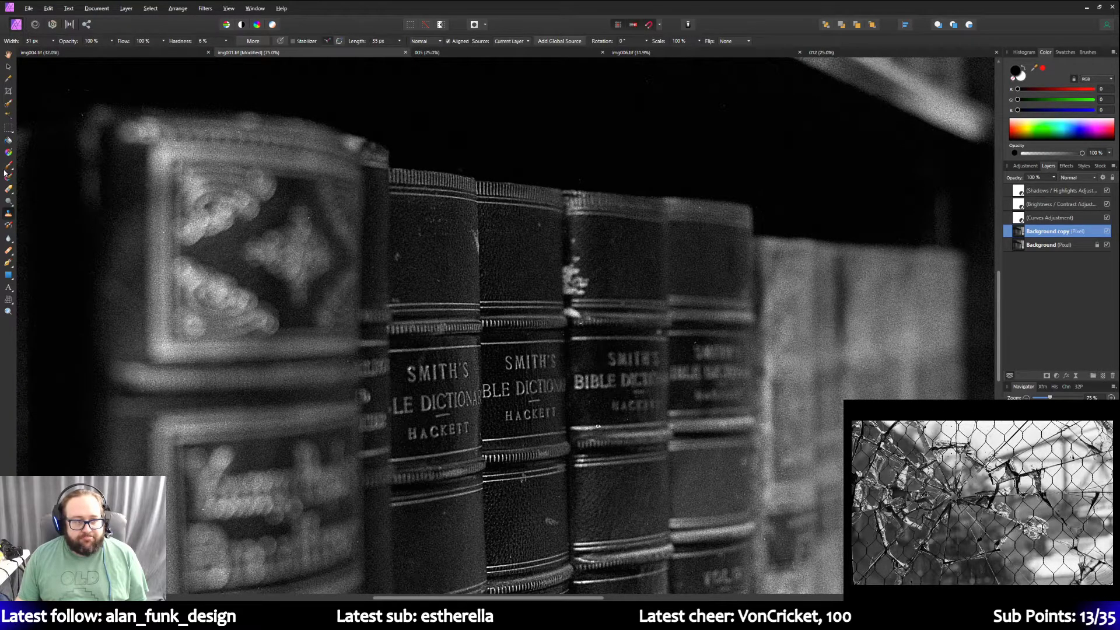
Save the retouched bookshelf photo as an Affinity file named 001 in the Lyrical Ballads March 2021 folder.
click(9, 313)
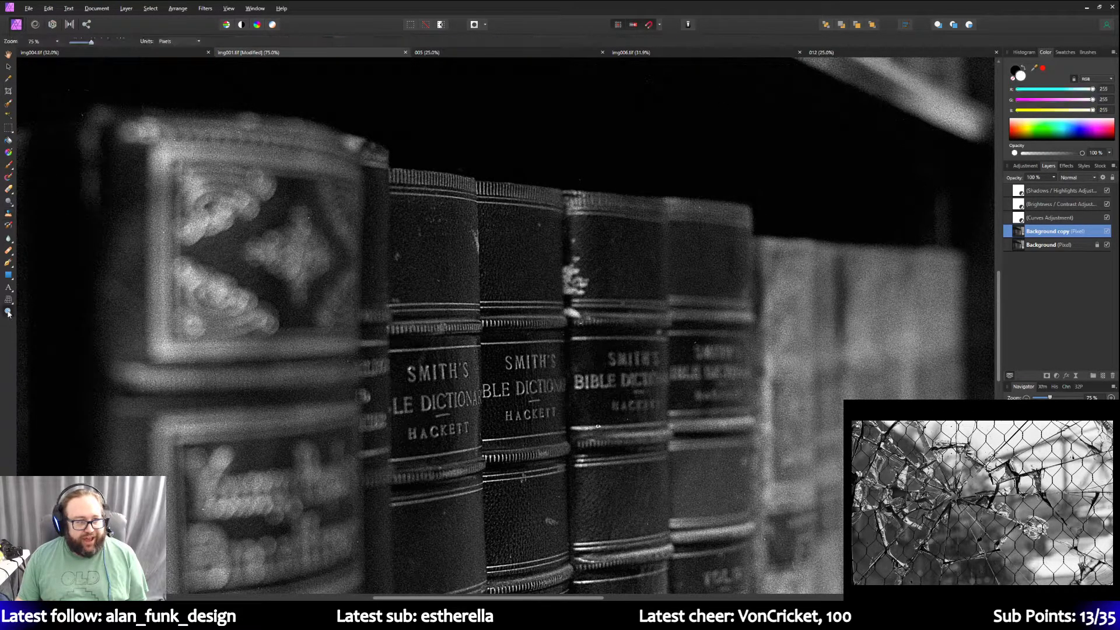
drag(91, 42, 77, 42)
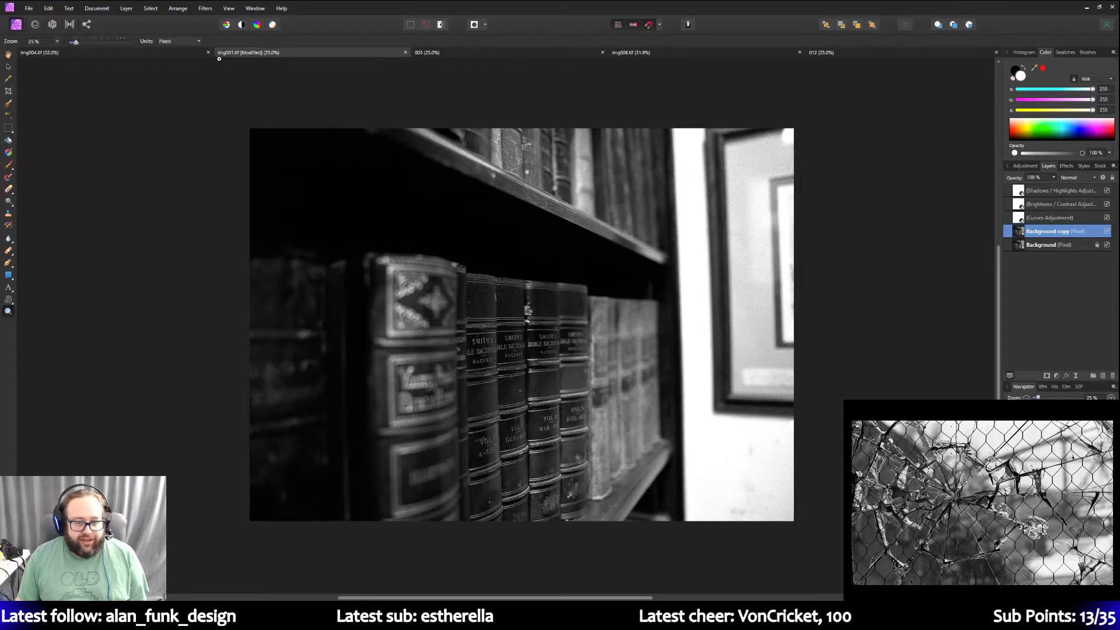
scroll(175, 106, up, 2)
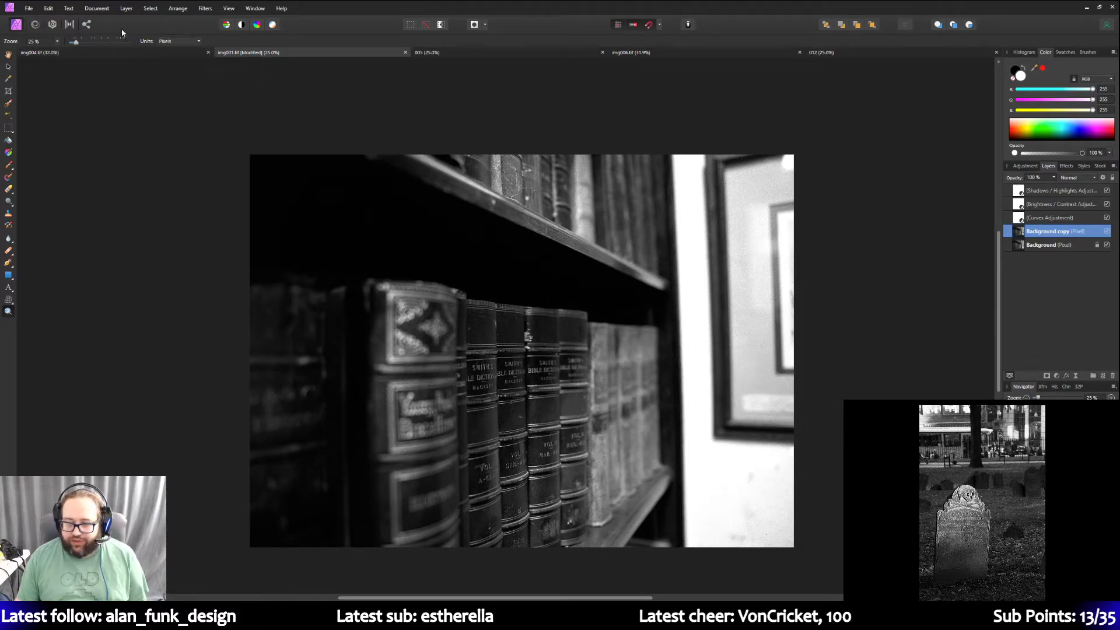
click(29, 8)
mouse_move(45, 9)
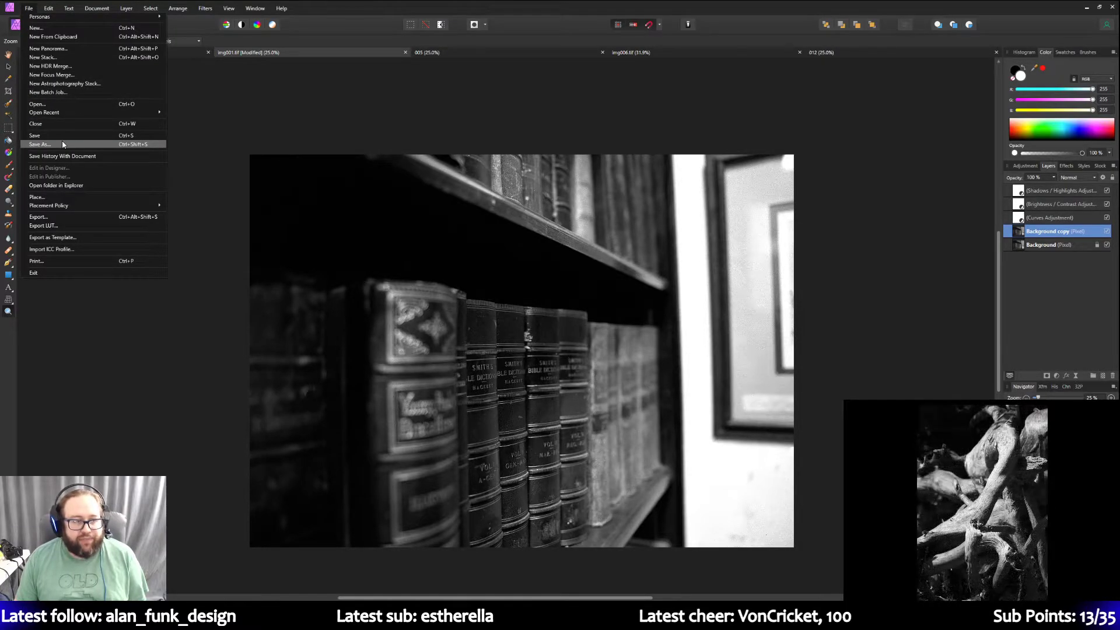
click(62, 142)
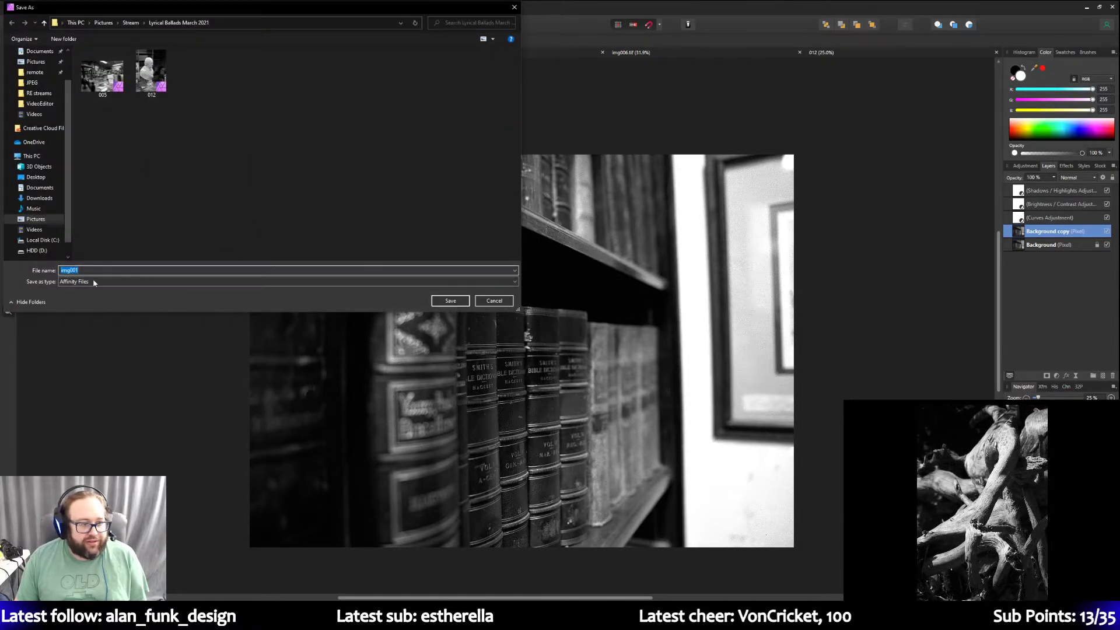
click(69, 270)
key(BackSpace)
key(BackSpace)
key(BackSpace)
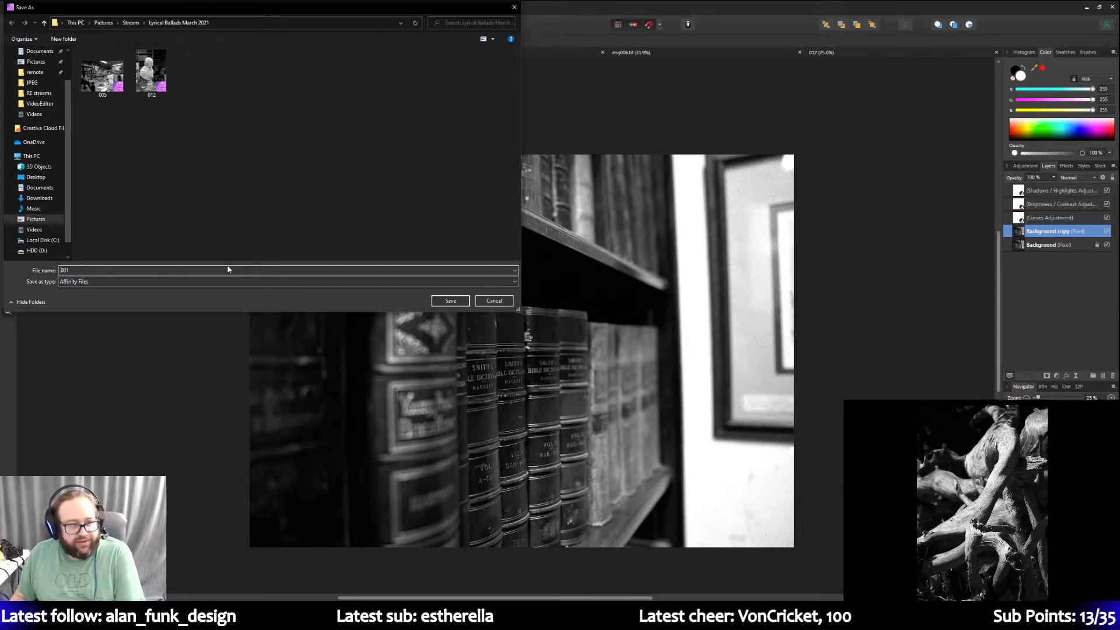
key(Return)
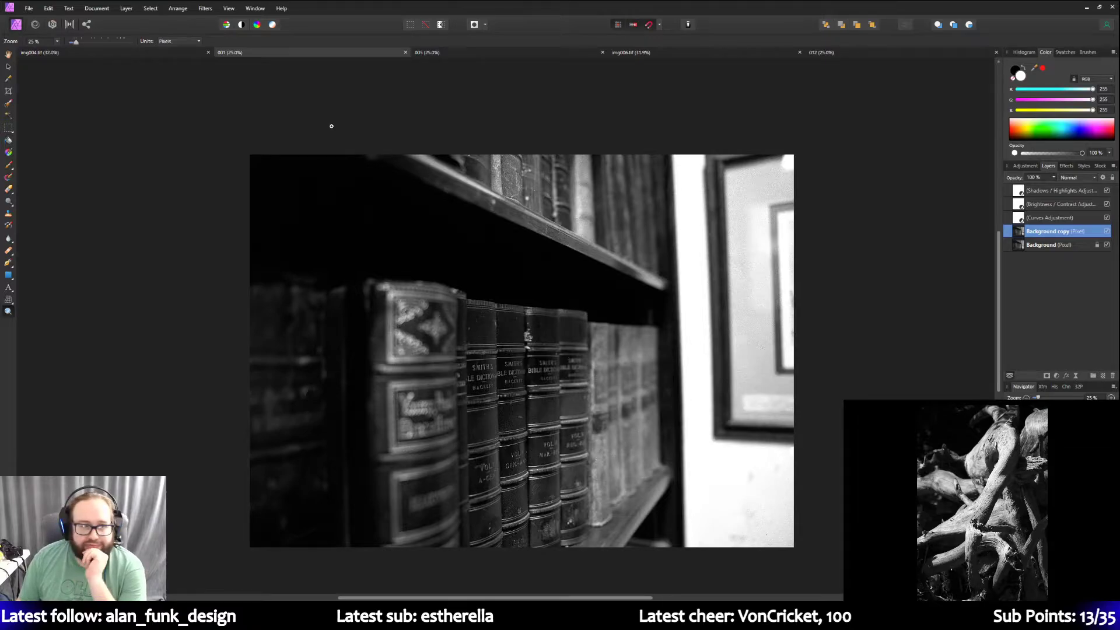
Look through the open photos img004, 001, 005, img006 and 012 to compare finished and unedited images.
click(99, 52)
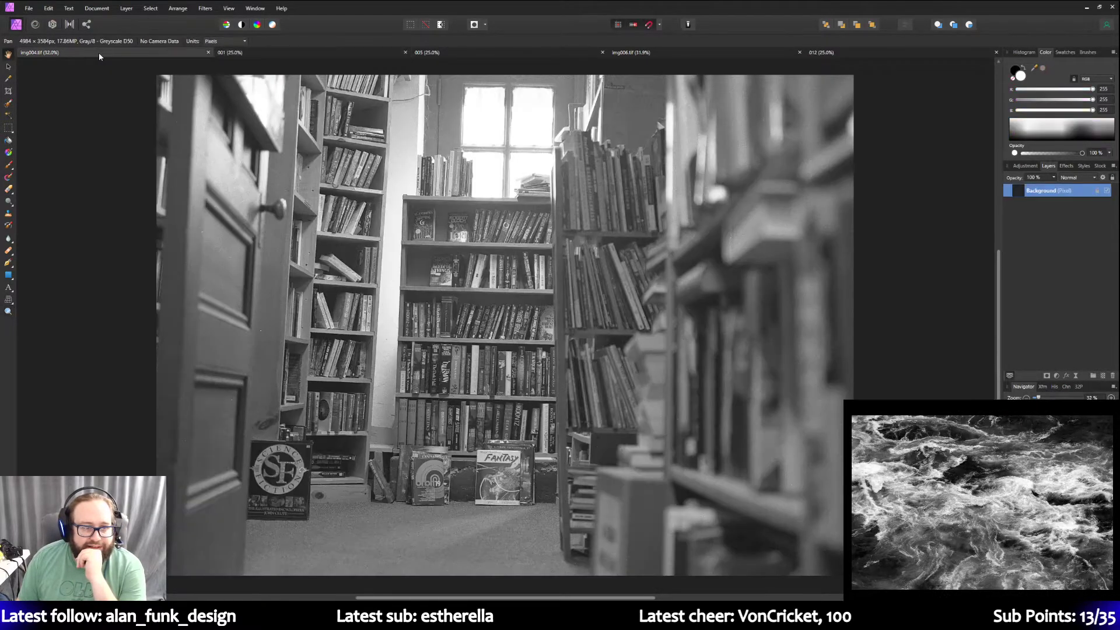
click(237, 54)
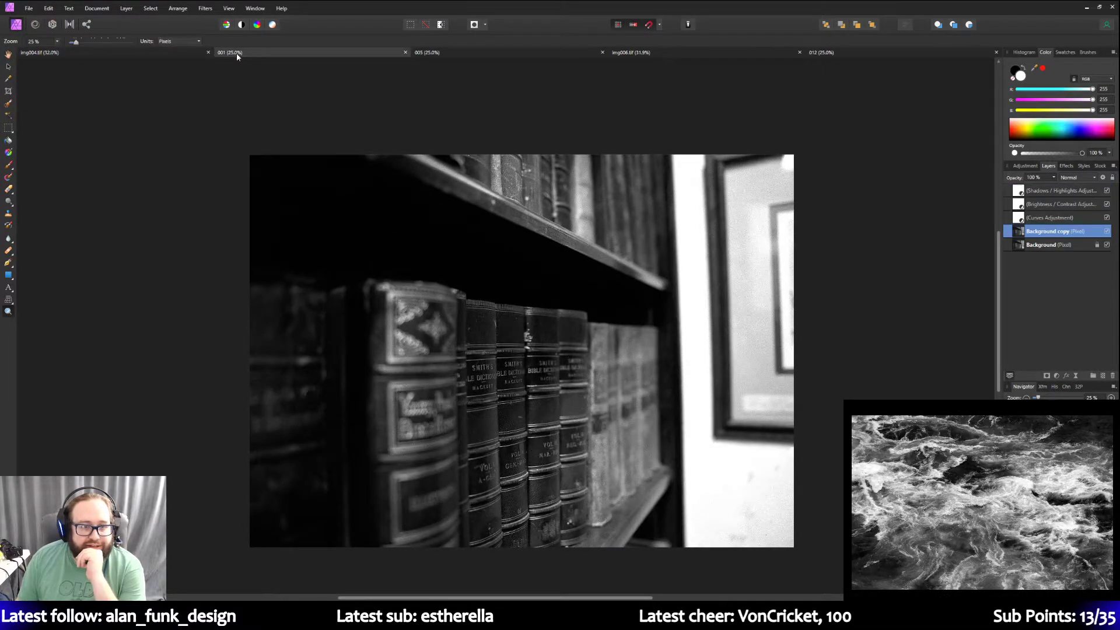
click(548, 54)
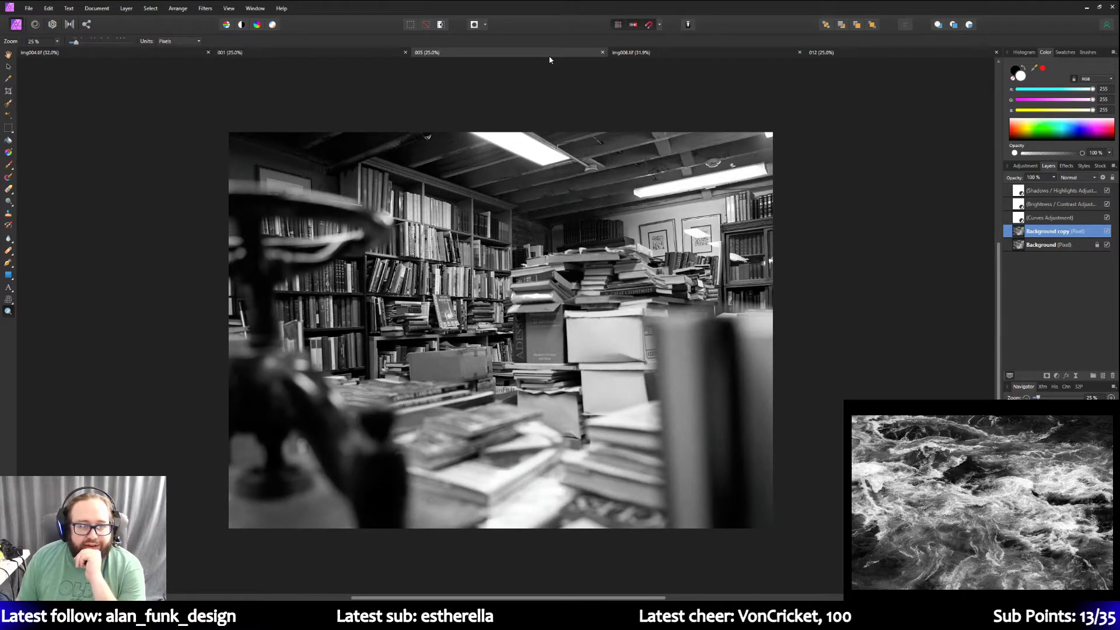
click(653, 57)
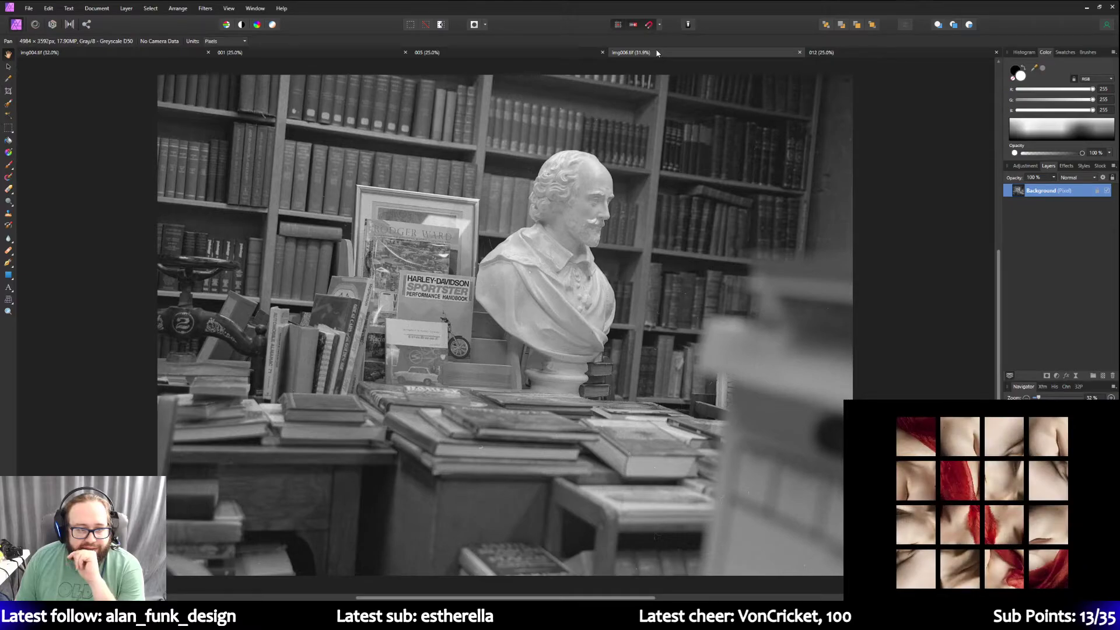
click(843, 51)
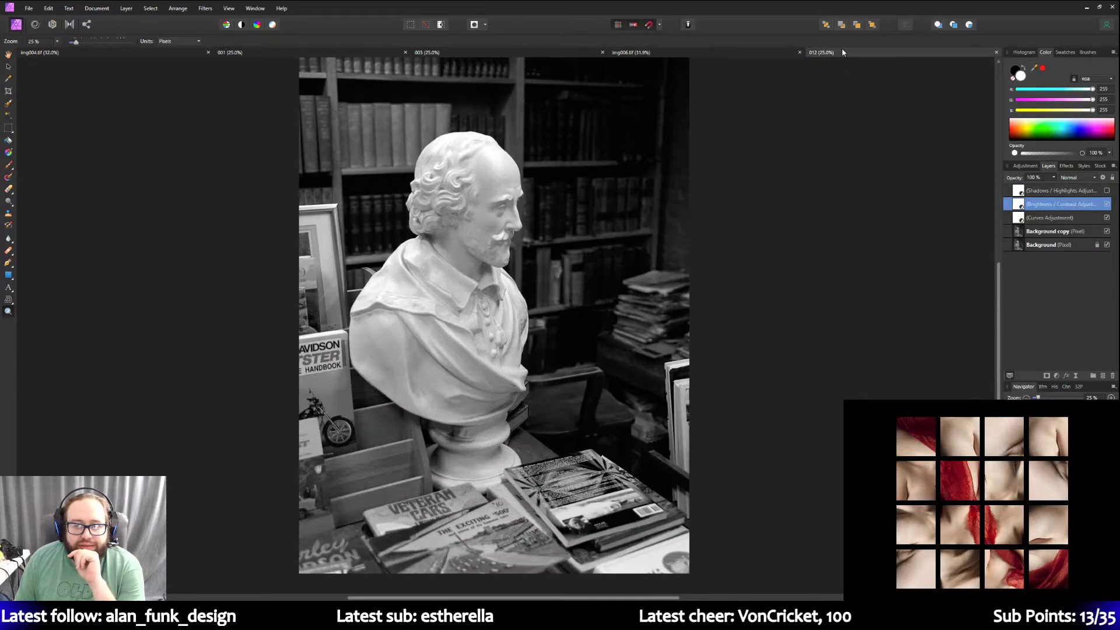
Compare the open photos img006, 005, 001 and img004, and review the rated scans in Adobe Bridge.
click(688, 52)
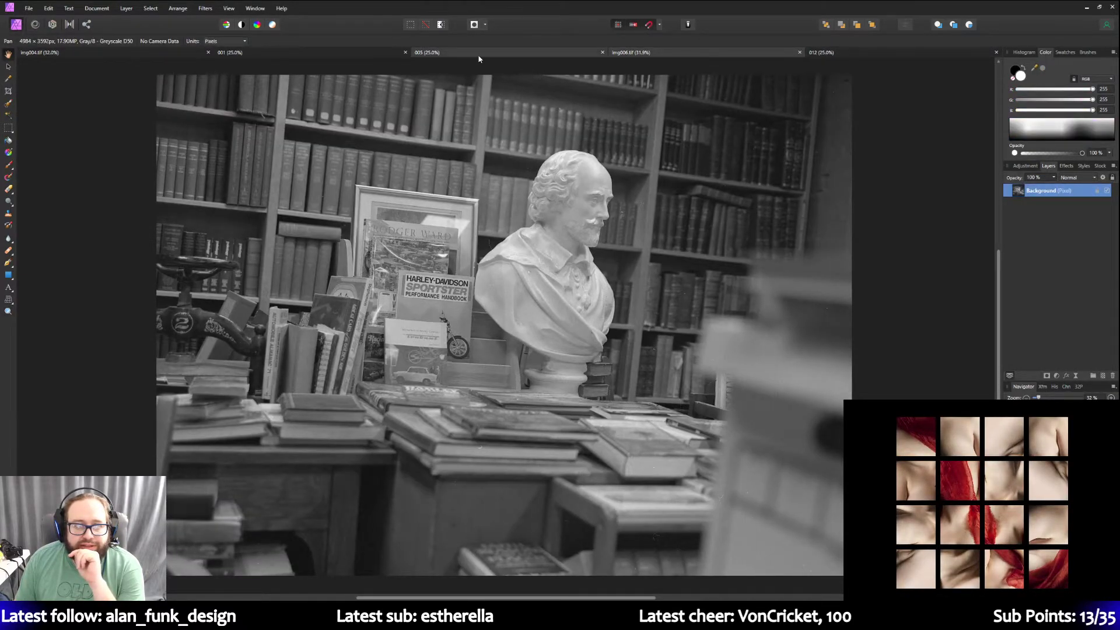
click(496, 52)
click(359, 52)
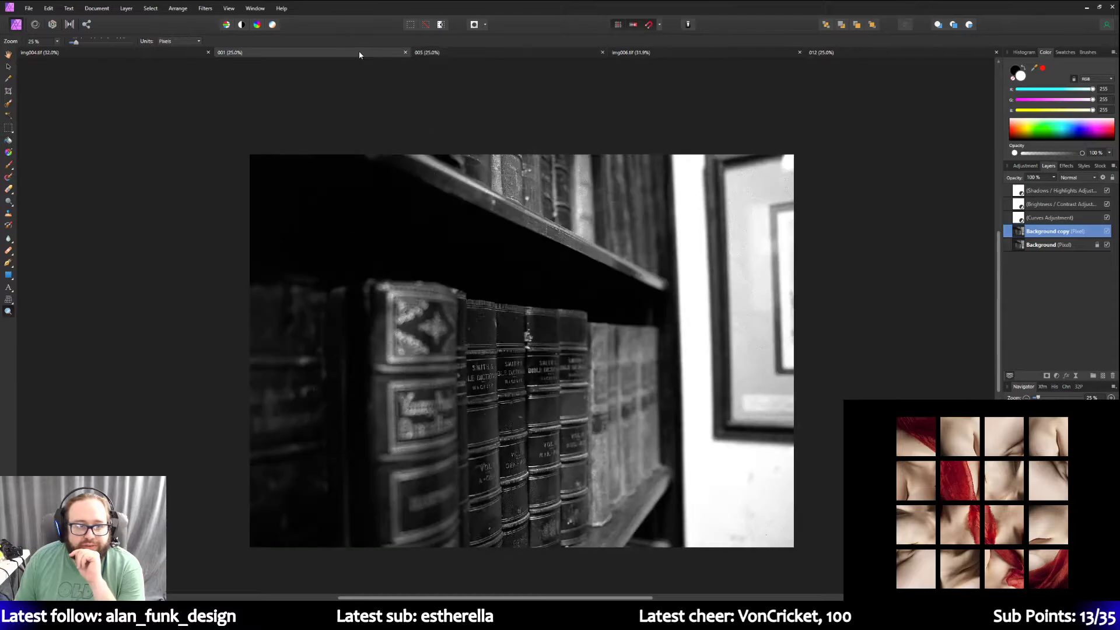
click(96, 52)
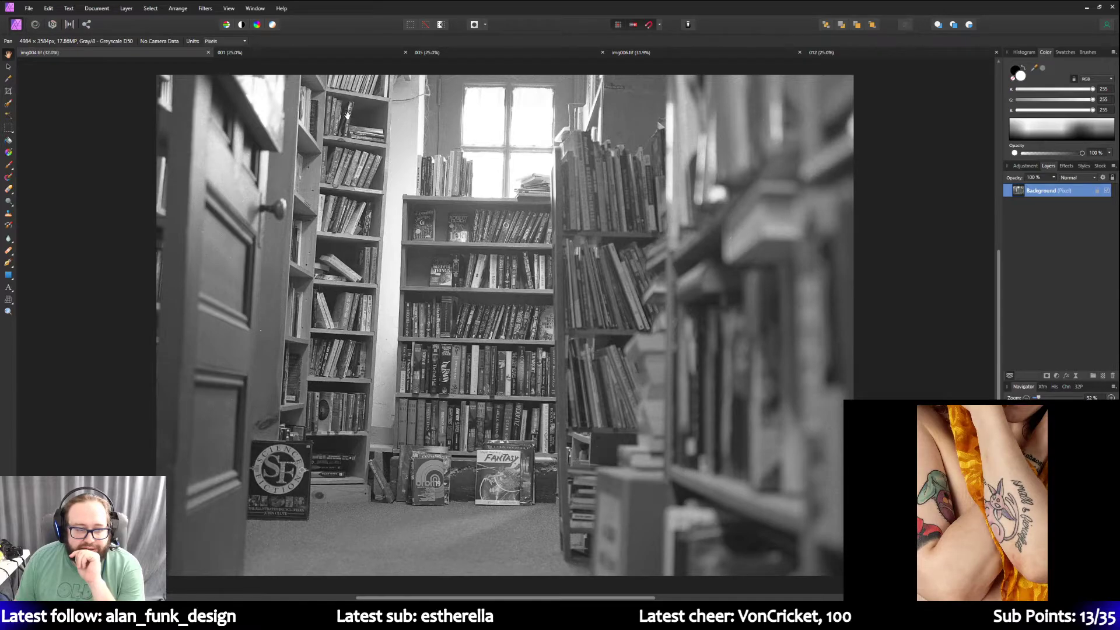
key(alt+Tab)
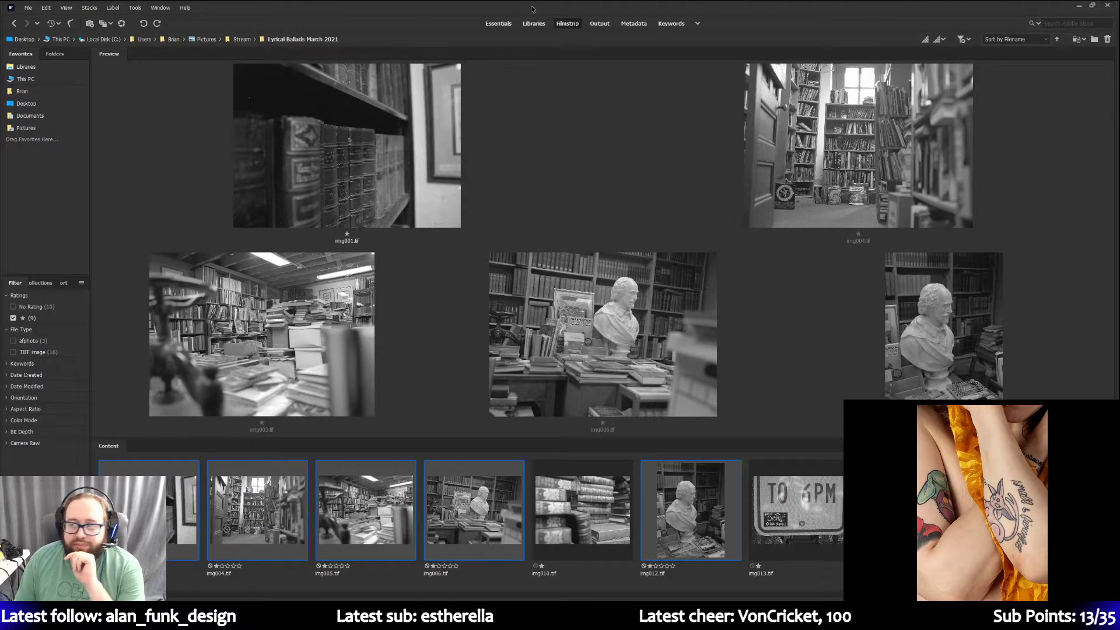
key(alt+Tab)
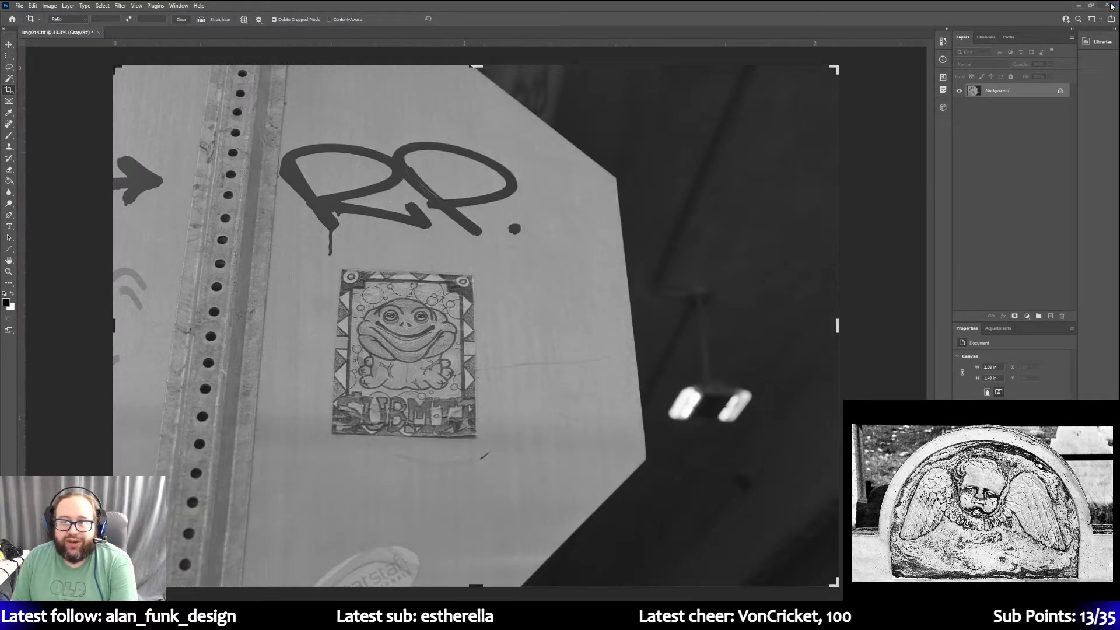
Close Photoshop and open the scan img014 from the Lyrical Ballads March 2021 folder in Affinity Photo.
click(1110, 5)
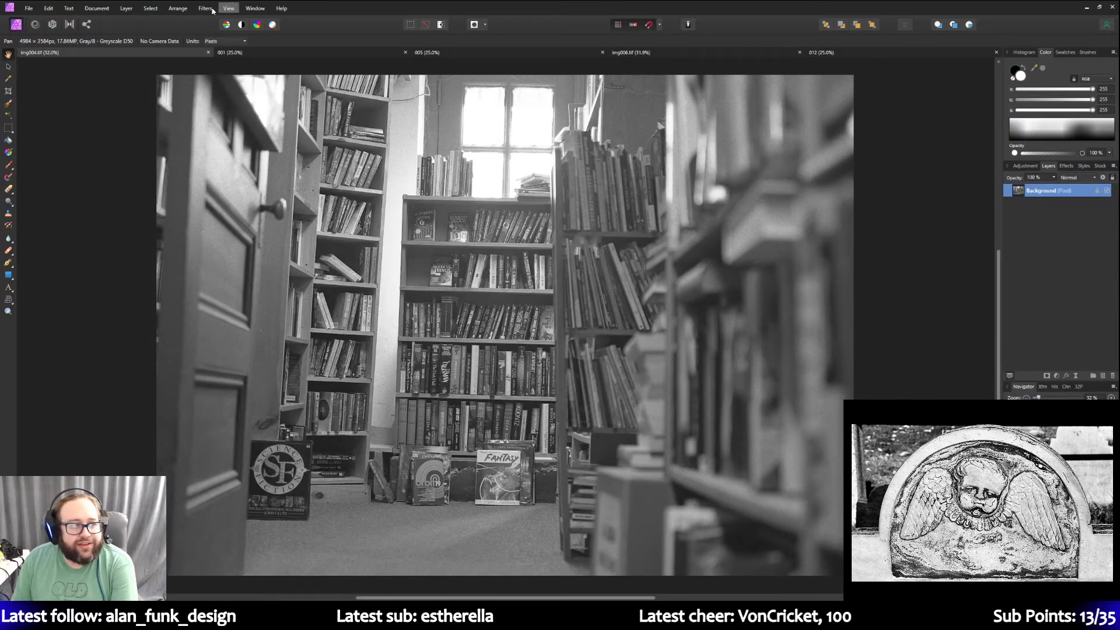
click(28, 8)
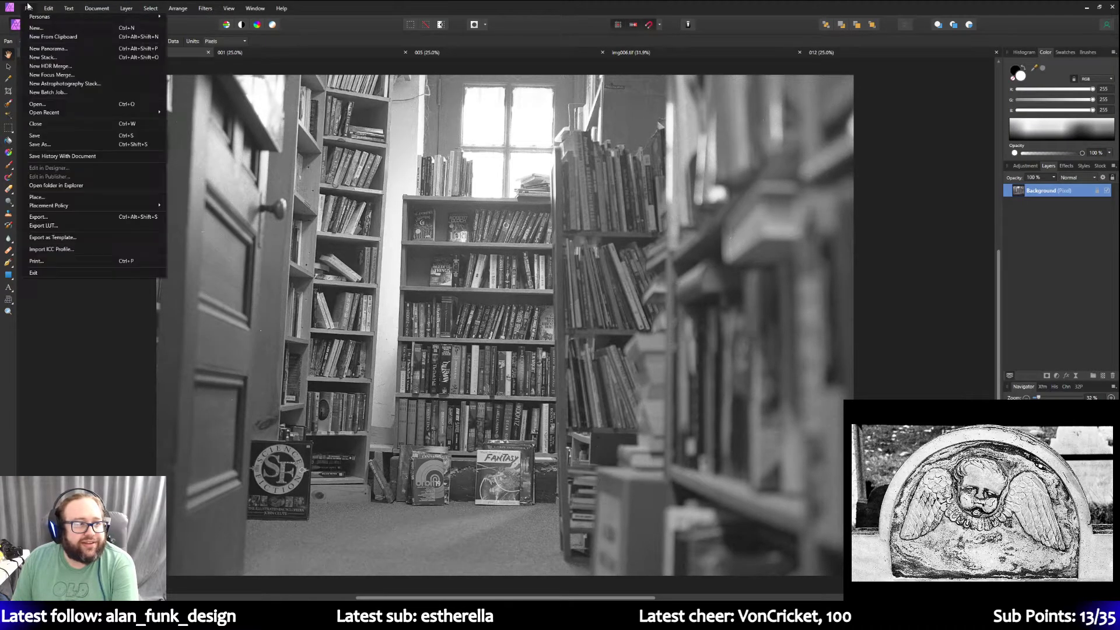
click(46, 106)
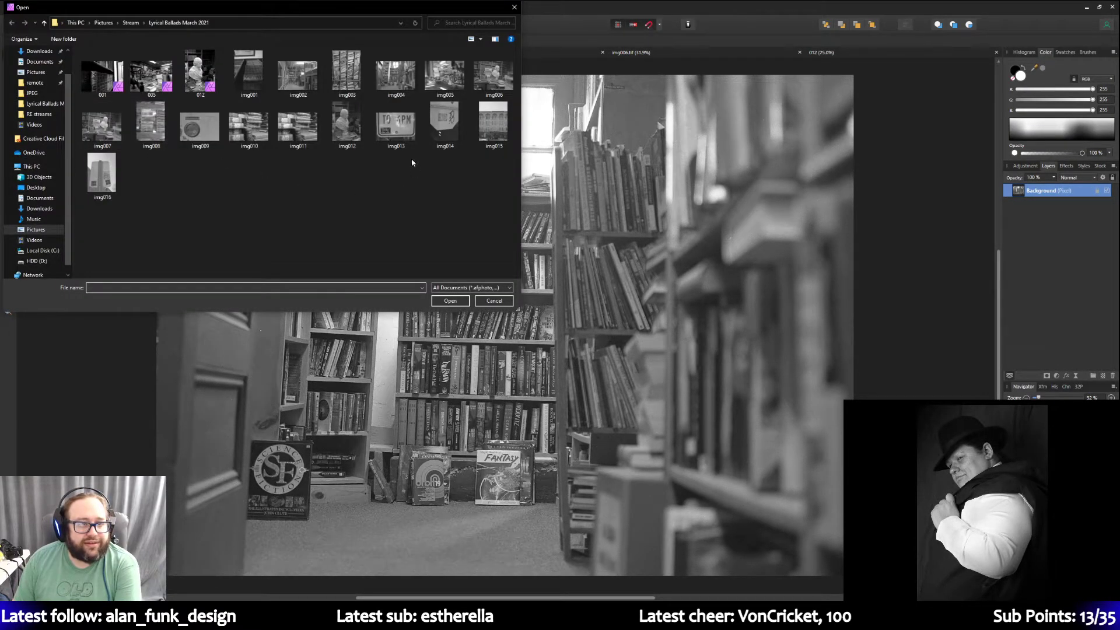
double_click(442, 125)
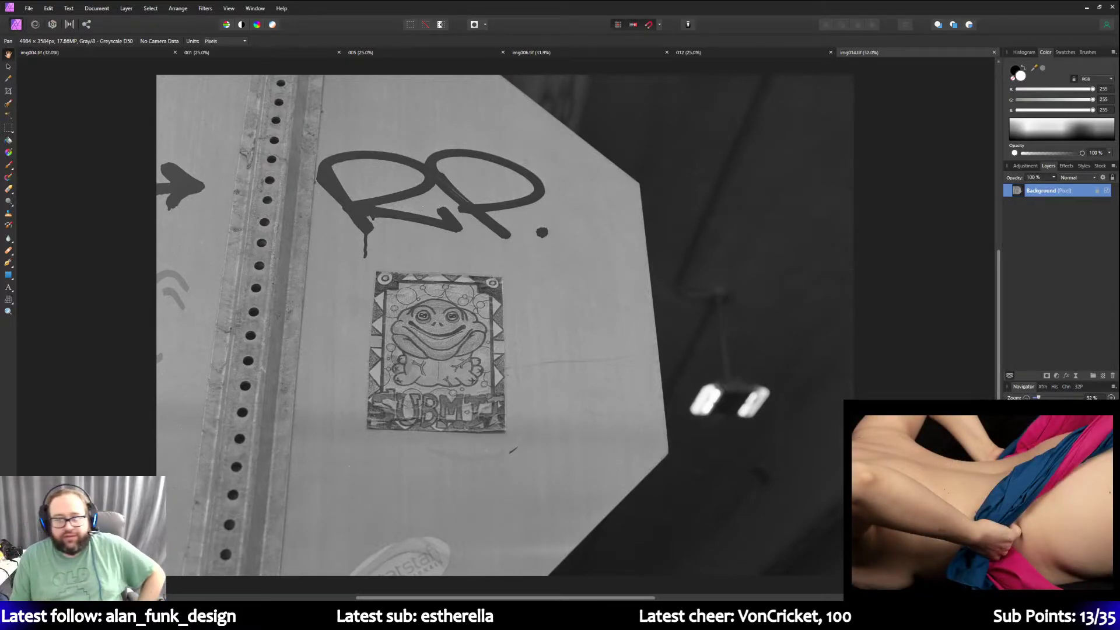
Compare the unedited img004 with the finished 001 photo and return to img014.
click(115, 57)
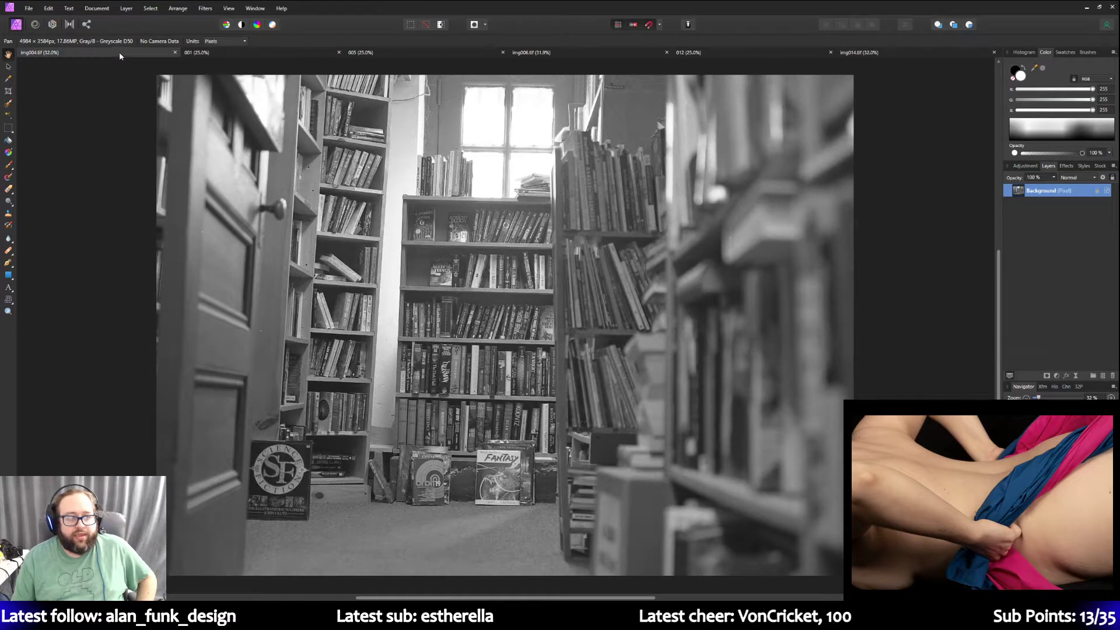
click(271, 56)
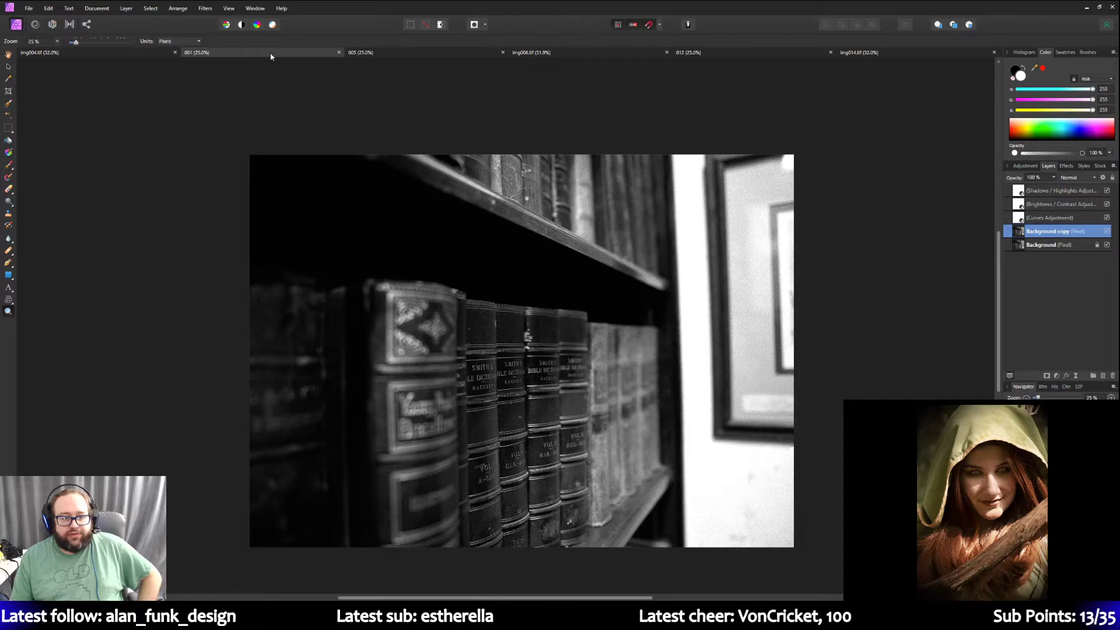
click(42, 56)
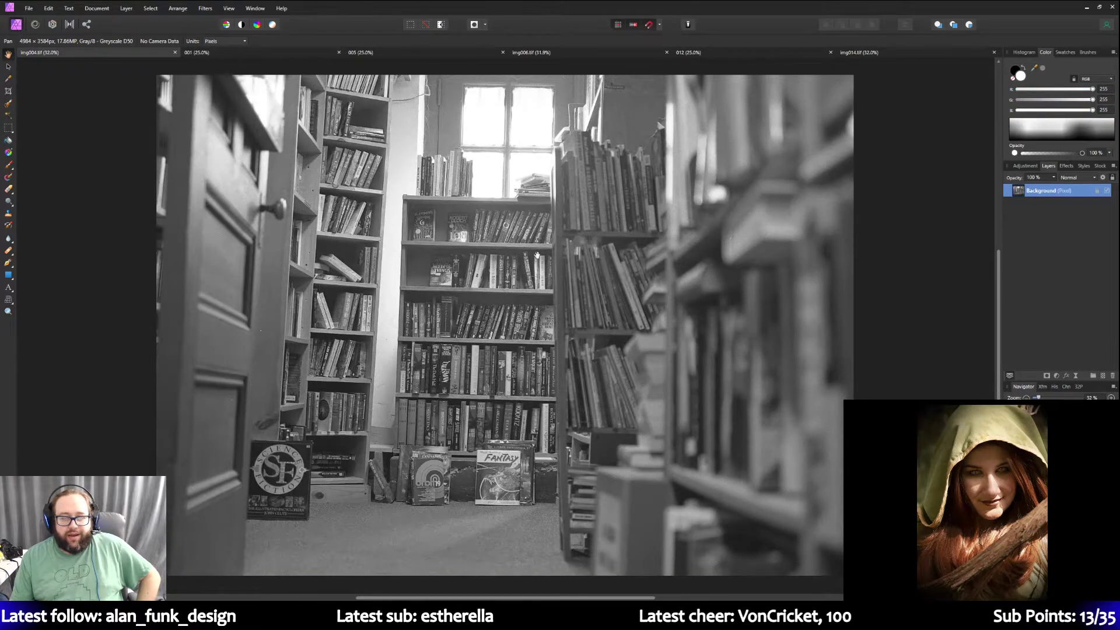
click(890, 56)
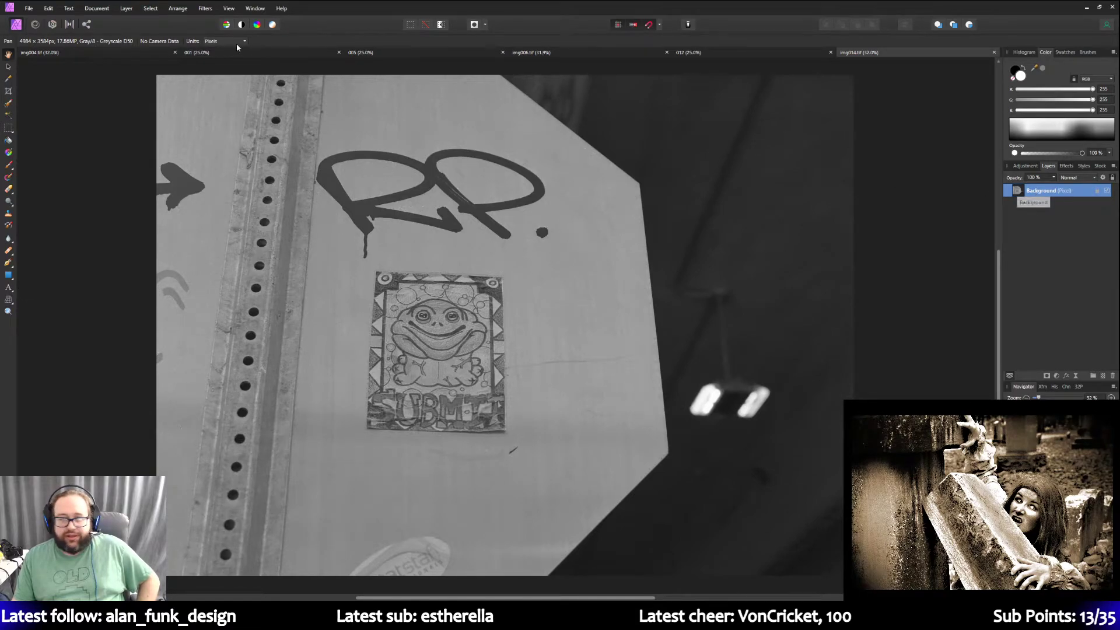
Convert the img014 document to RGB/8 format with the Adobe RGB (1998) profile.
click(97, 8)
click(114, 35)
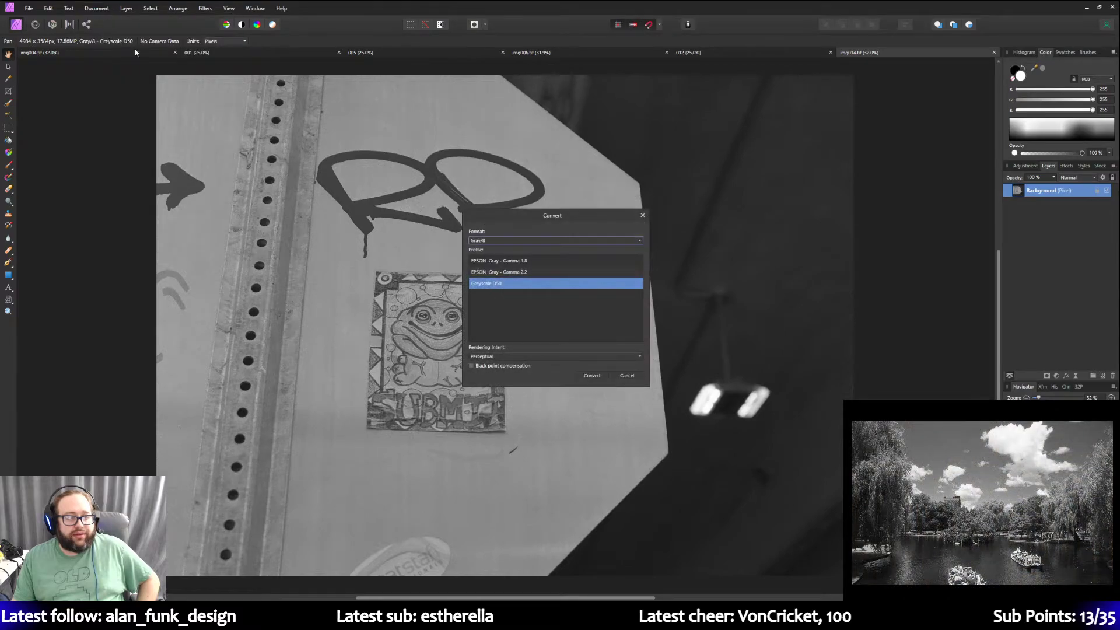
click(600, 240)
click(492, 257)
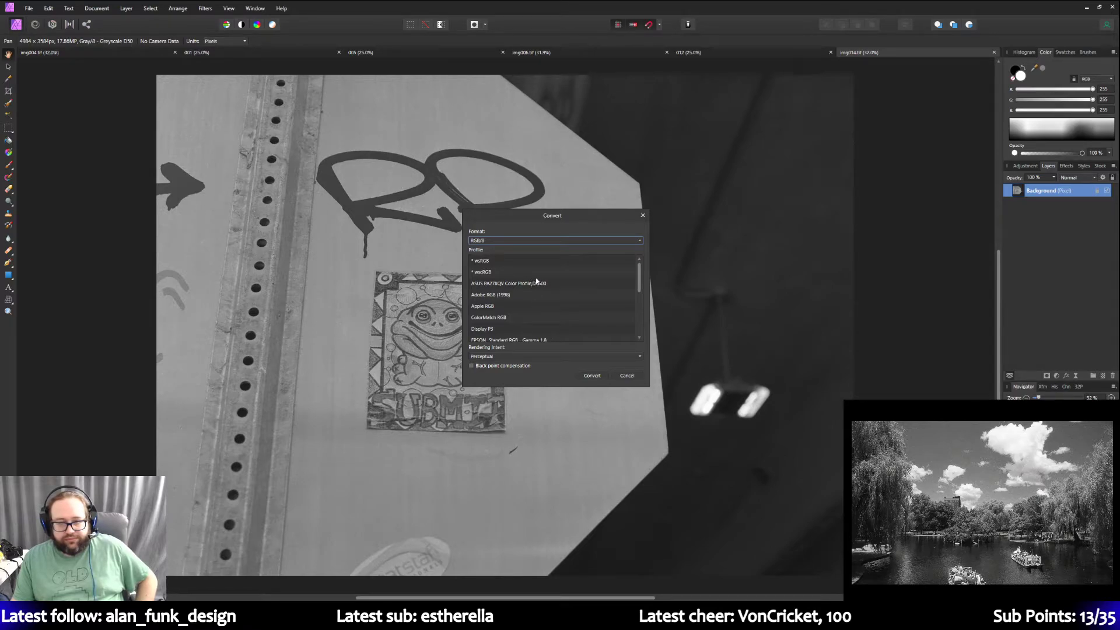
click(489, 295)
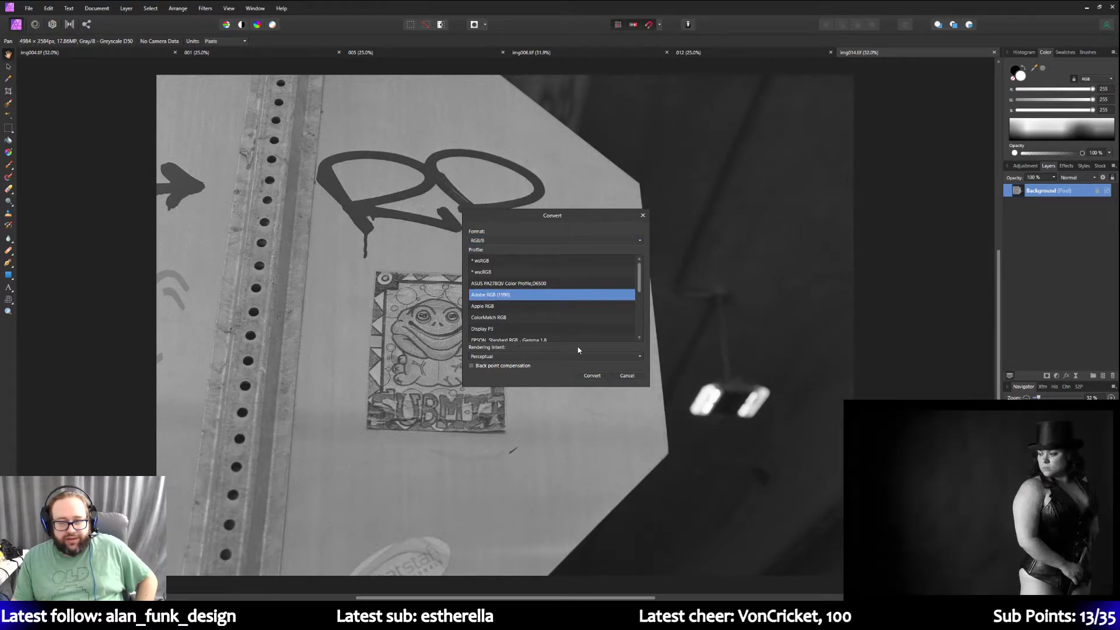
click(592, 376)
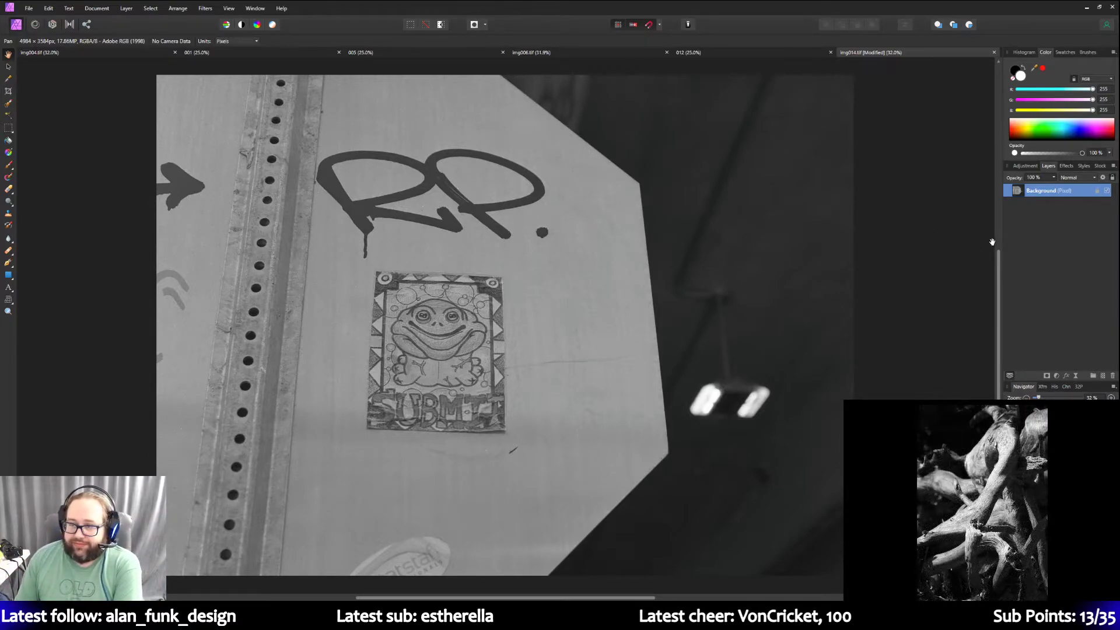
Duplicate the Background layer and name the duplicate "Background copy".
right_click(1041, 194)
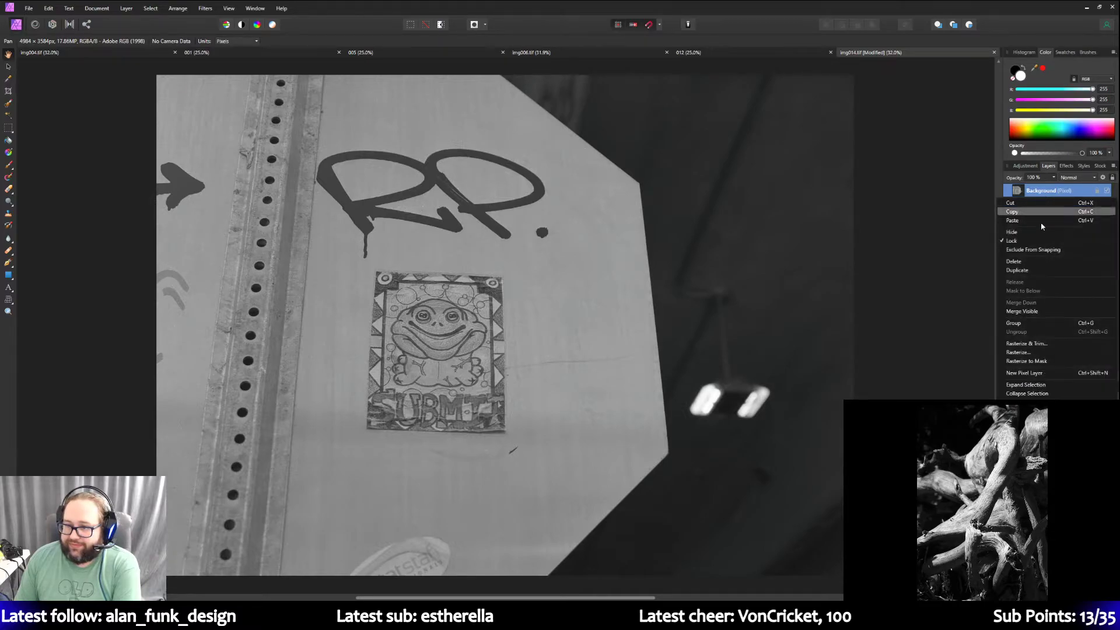
click(1038, 269)
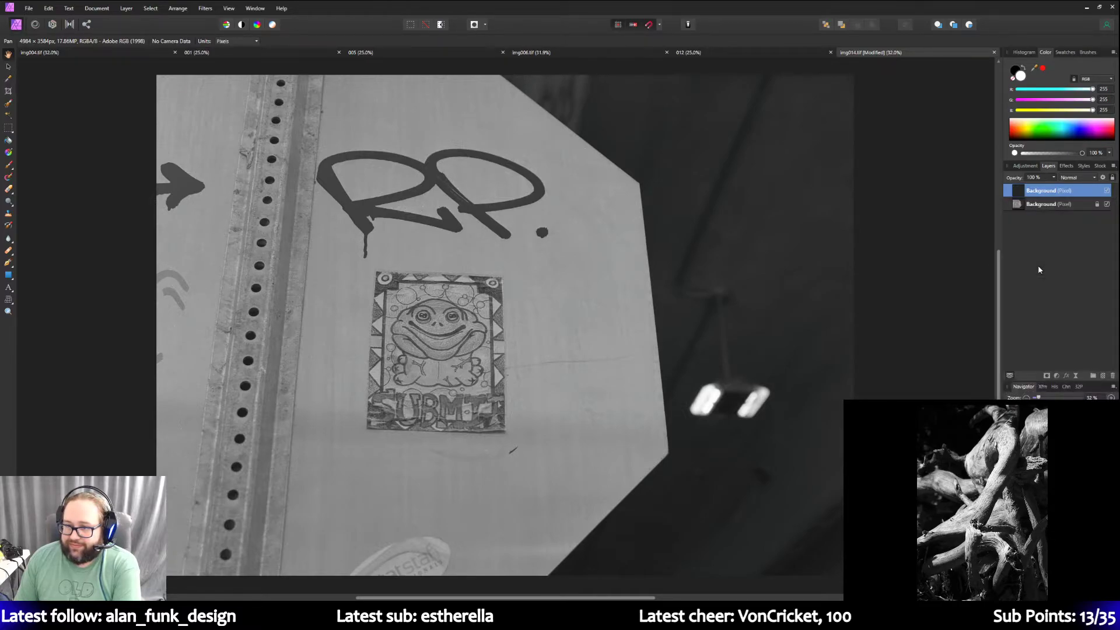
double_click(1056, 191)
text(cop)
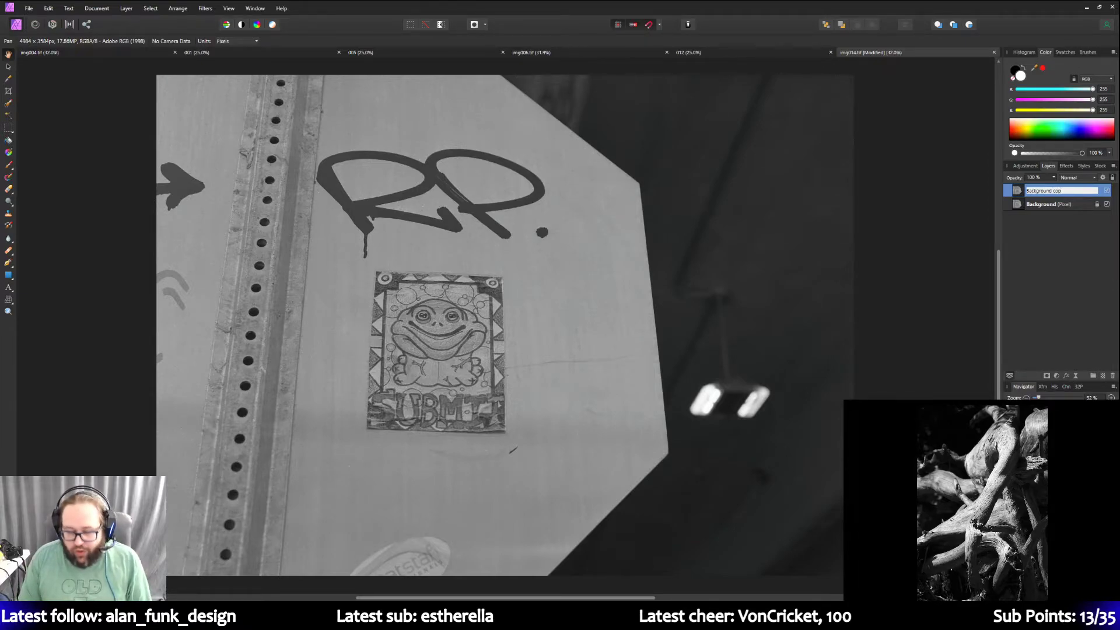
text(y)
key(Return)
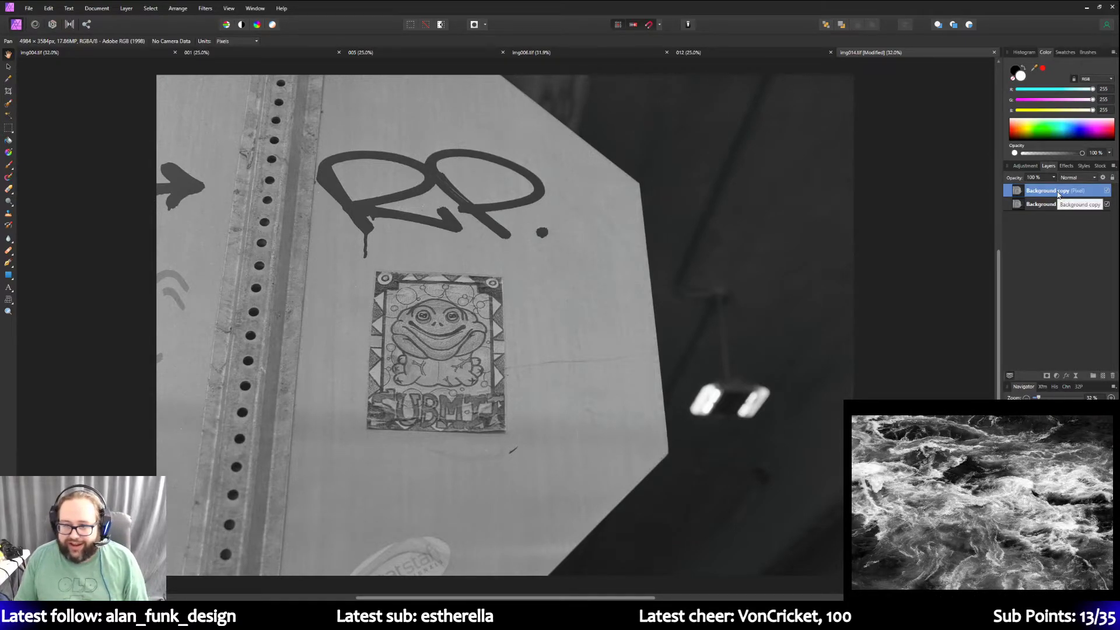
Add a Curves adjustment, moving the black point in to X 0.109 and the white point to about X 0.64.
click(1030, 165)
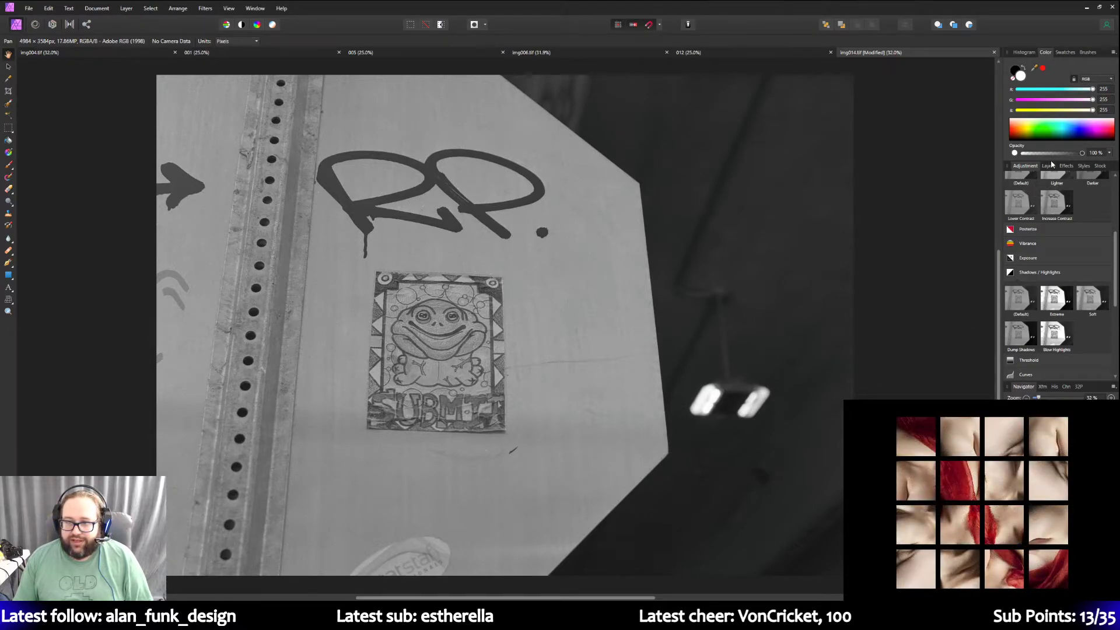
scroll(1077, 303, up, 5)
scroll(1069, 312, down, 6)
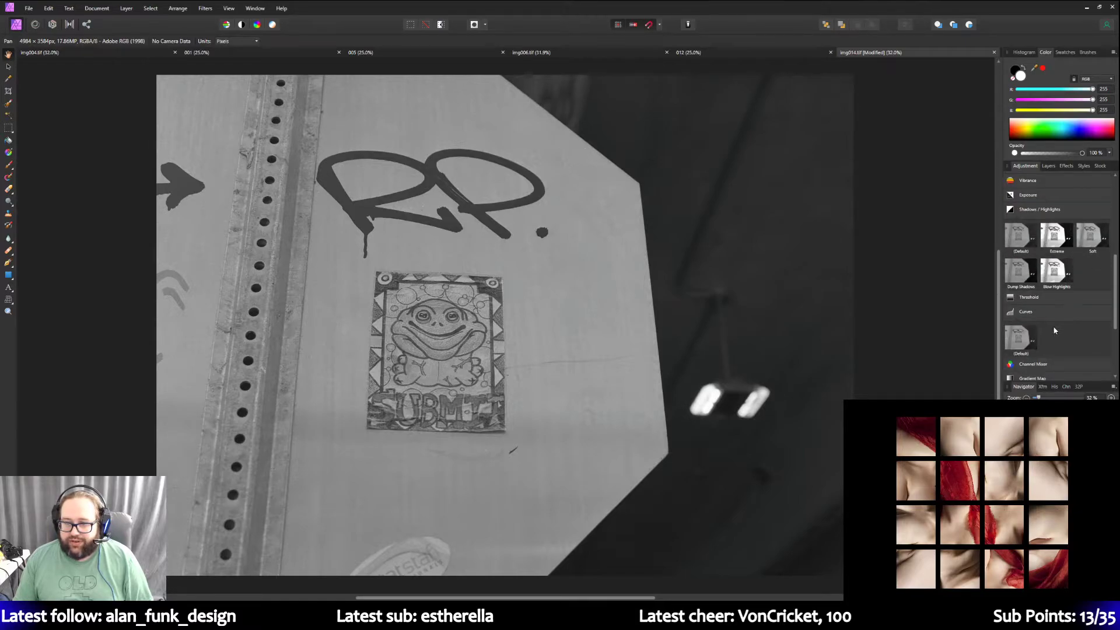
scroll(1055, 330, down, 1)
click(1019, 298)
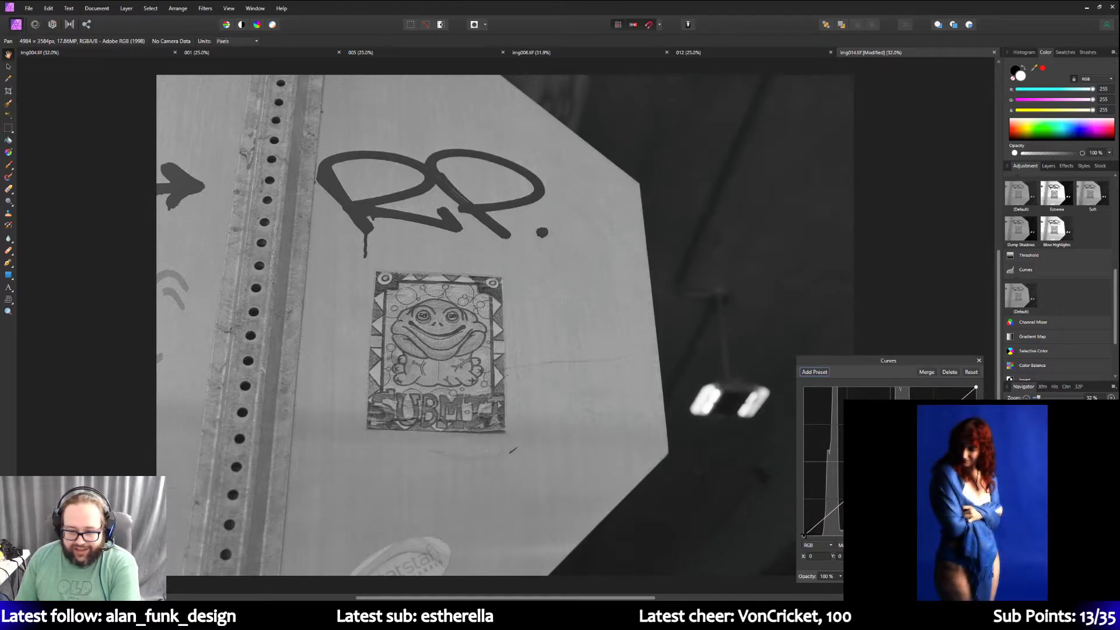
drag(804, 535, 823, 537)
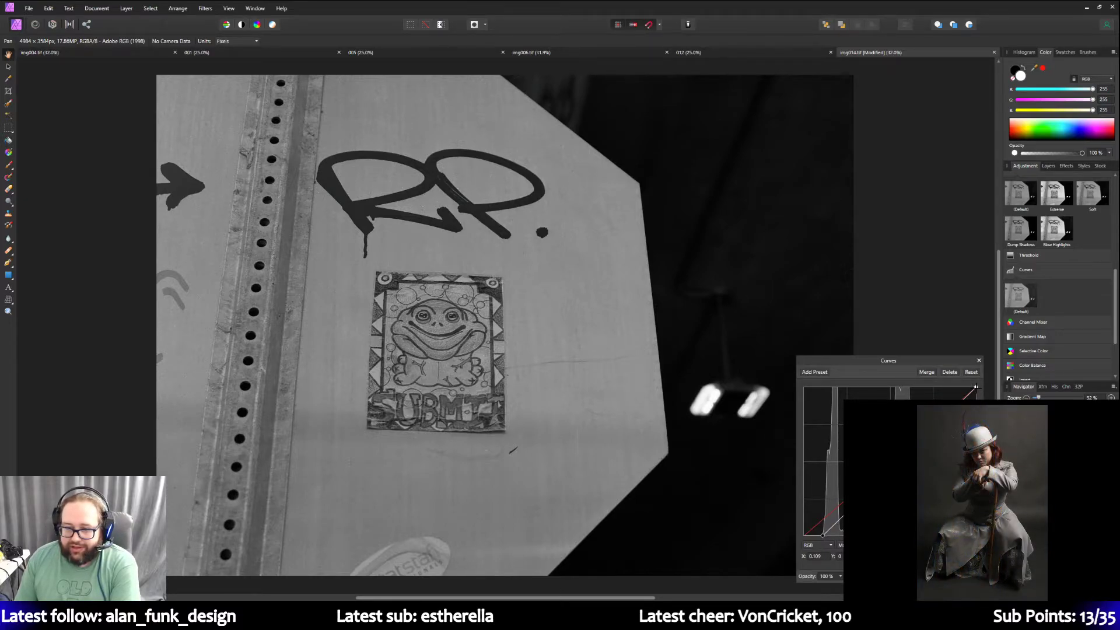
drag(976, 387, 913, 394)
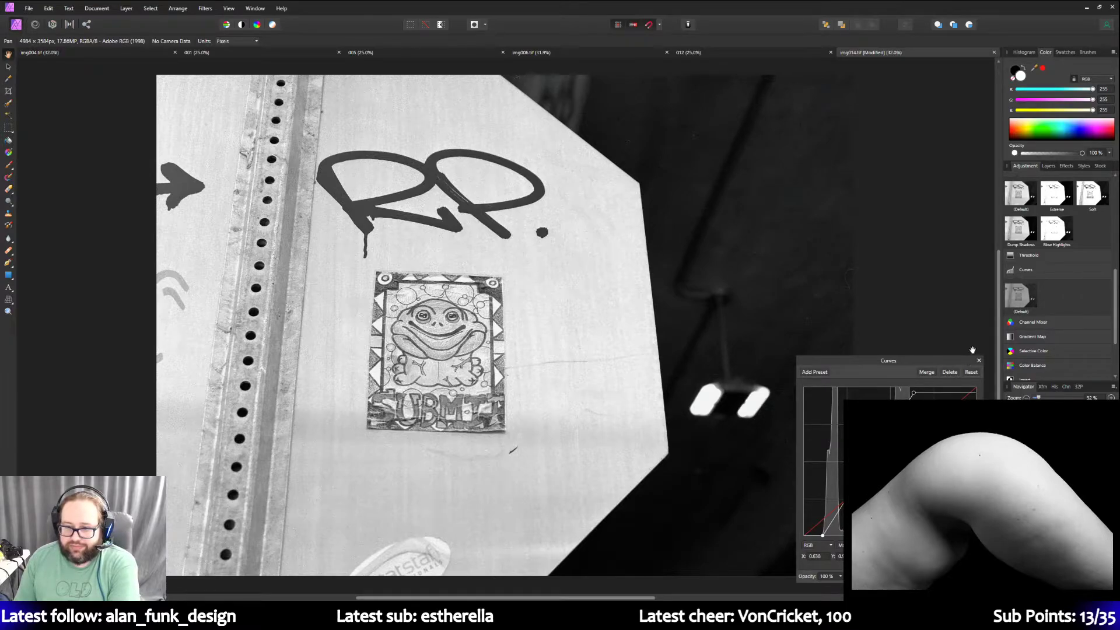
Add a Brightness / Contrast adjustment and strengthen the difference between the light sign and the dark background.
scroll(1030, 317, up, 3)
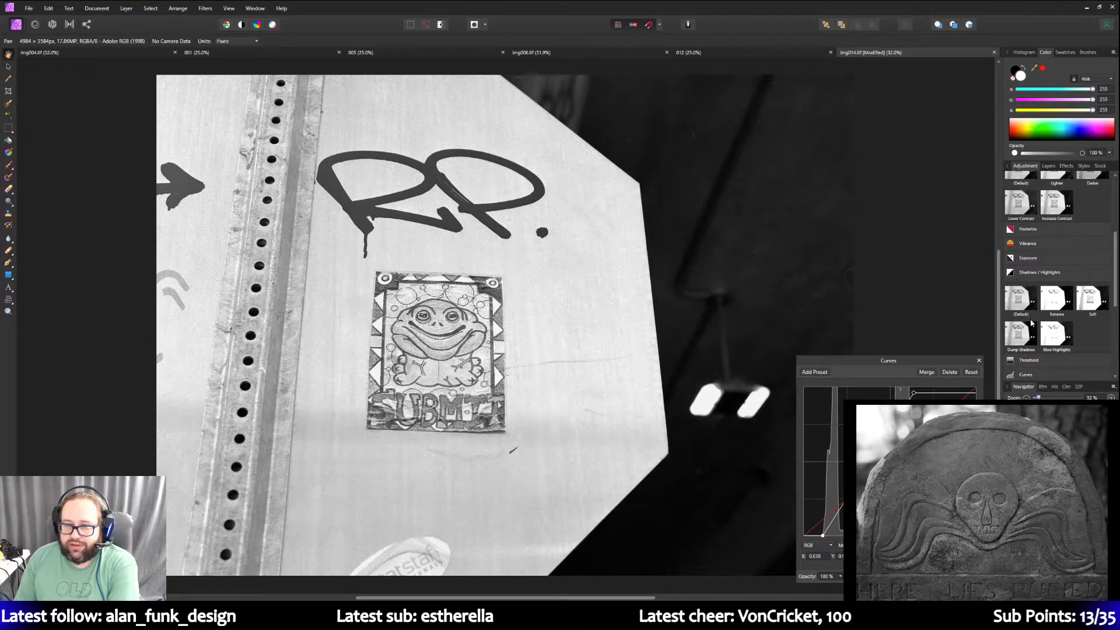
scroll(1030, 317, up, 3)
click(1019, 272)
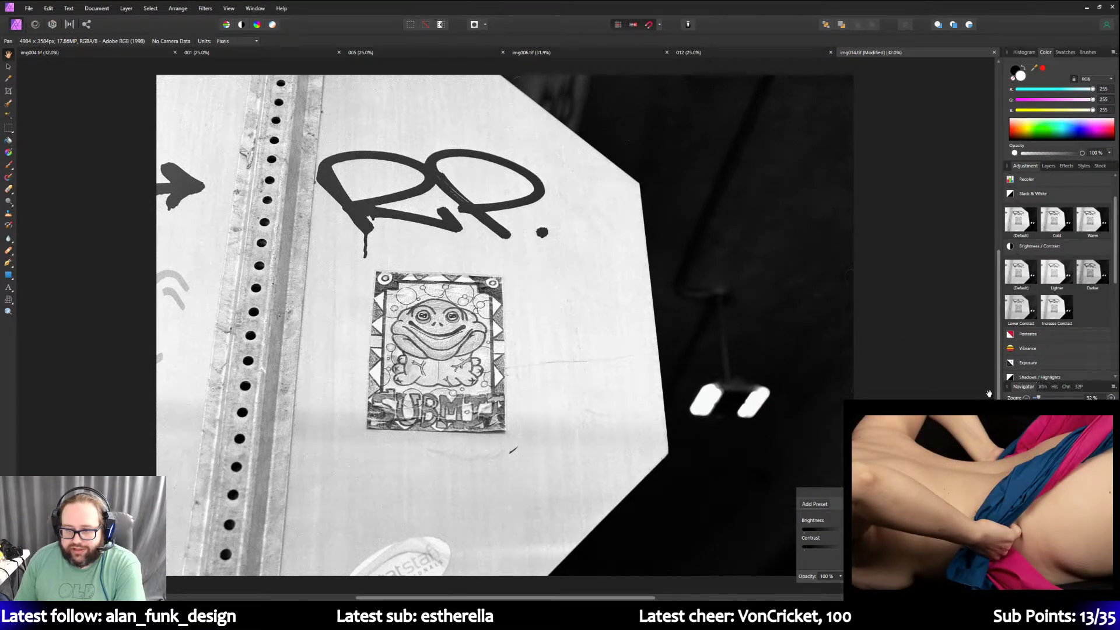
Add a Shadows / Highlights adjustment from the default preset and fine-tune it slightly for the dark background.
scroll(1027, 306, down, 3)
click(1027, 295)
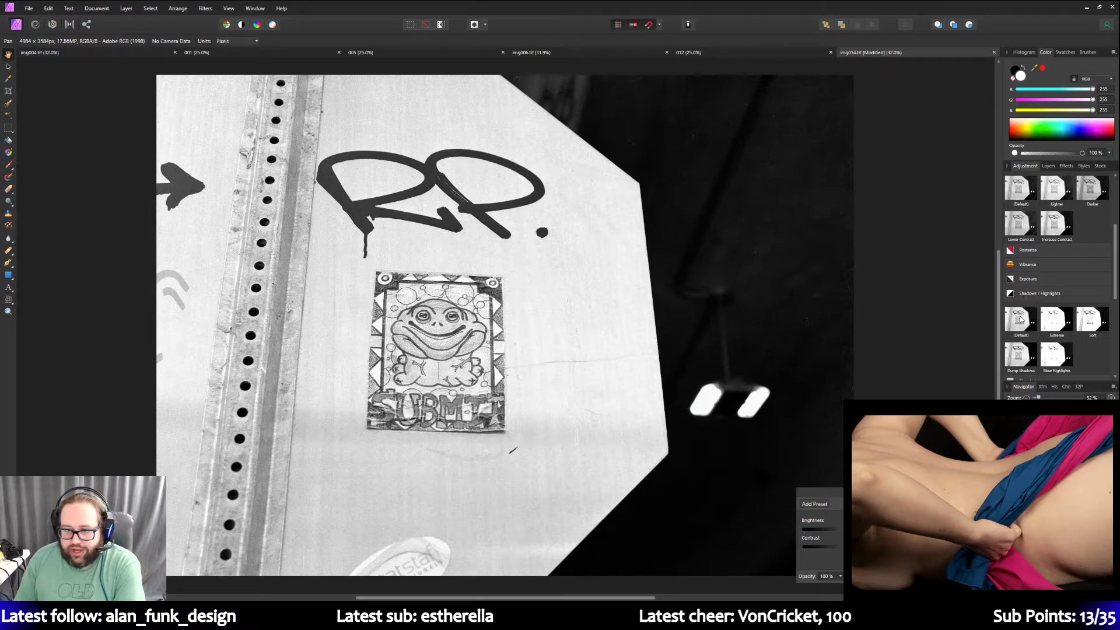
mouse_move(899, 559)
mouse_down()
mouse_move(940, 558)
mouse_move(904, 559)
mouse_up()
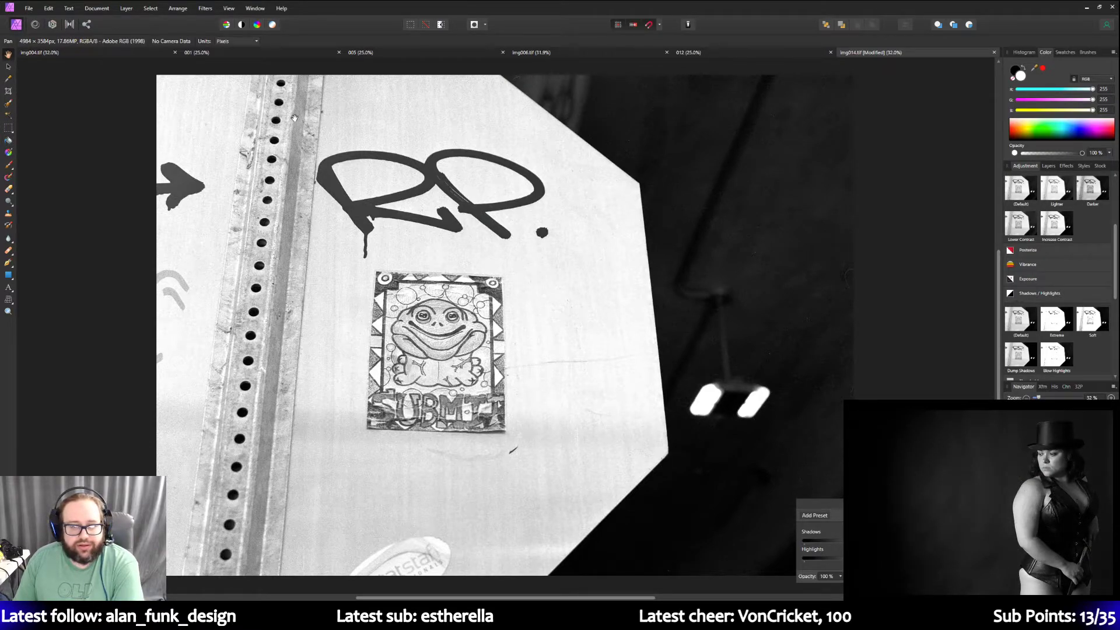
On the Background copy layer, make a rectangular selection of the dark background beside the sign, from the photo's upper edge down to the lamp's arm.
click(1047, 166)
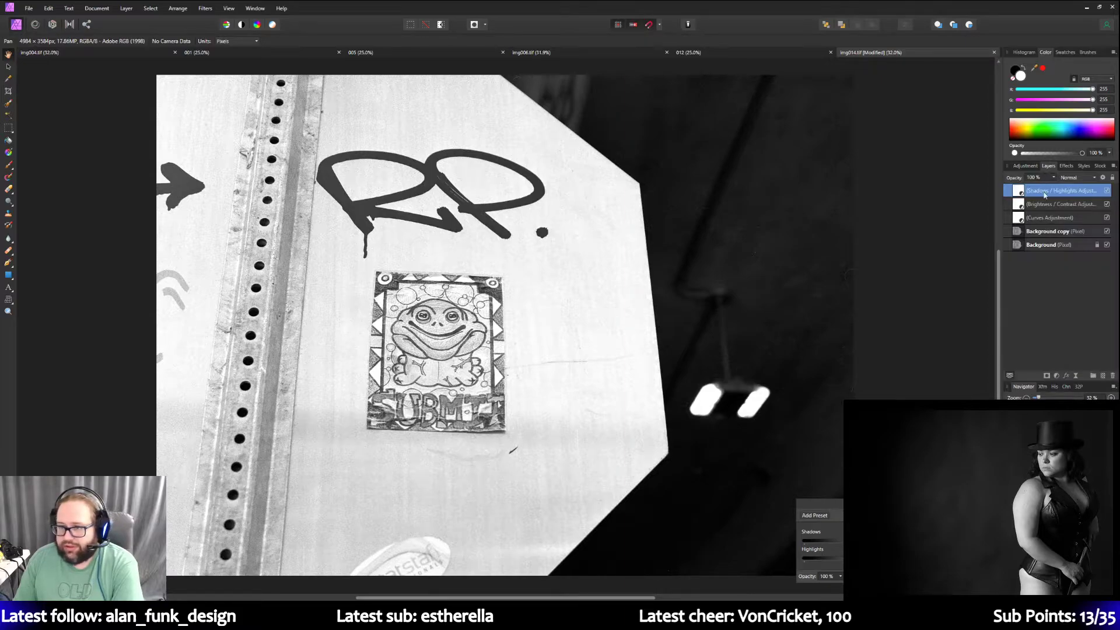
click(1048, 233)
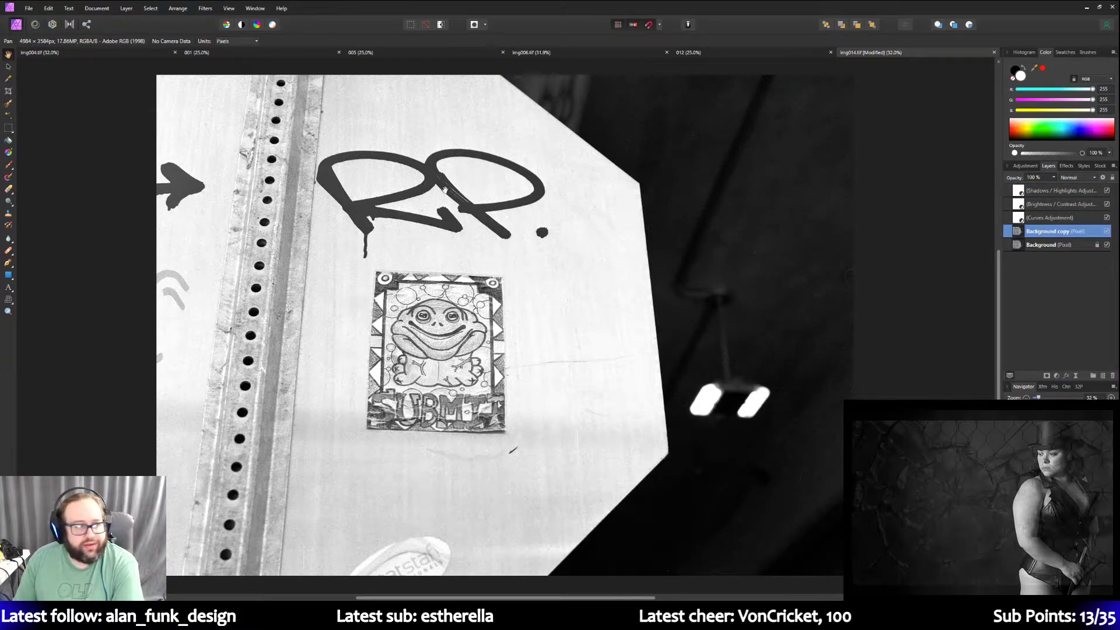
click(6, 130)
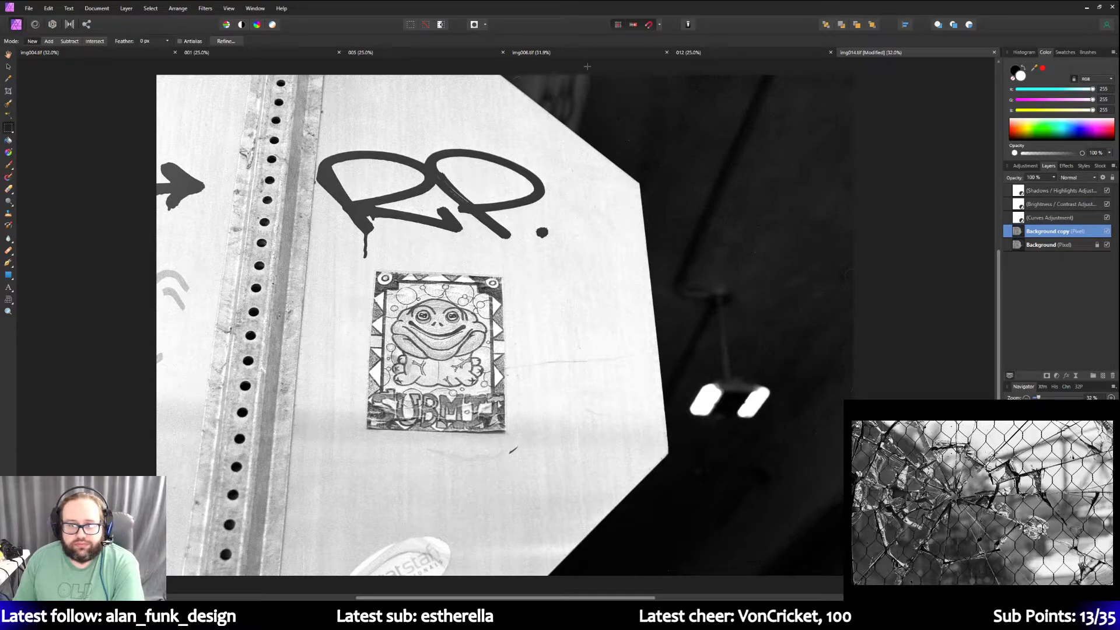
drag(587, 71, 838, 146)
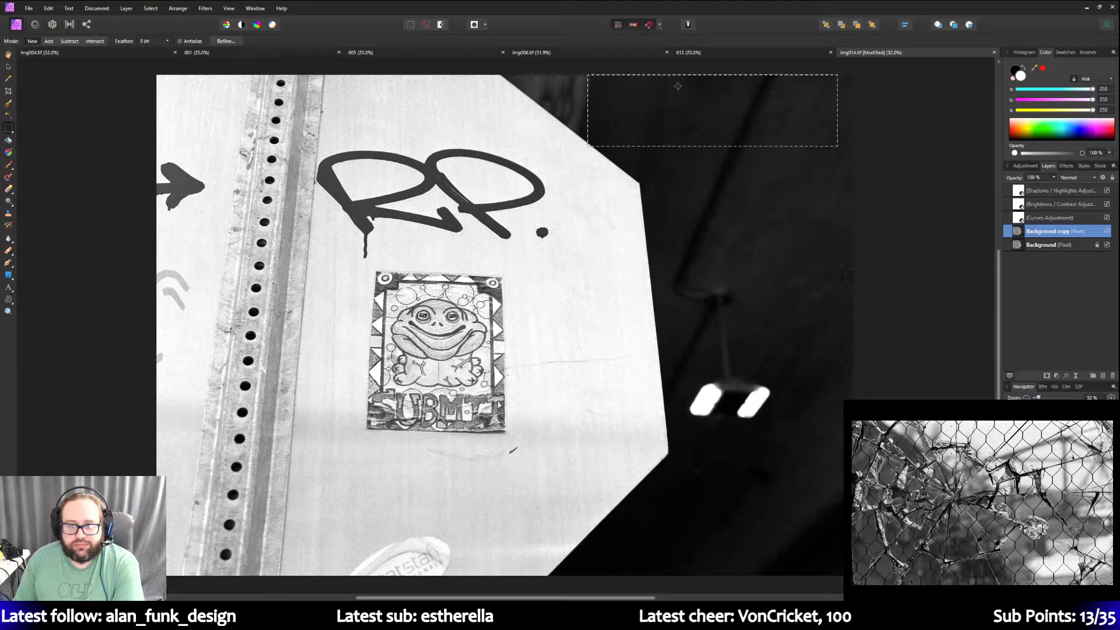
click(888, 194)
drag(654, 77, 855, 299)
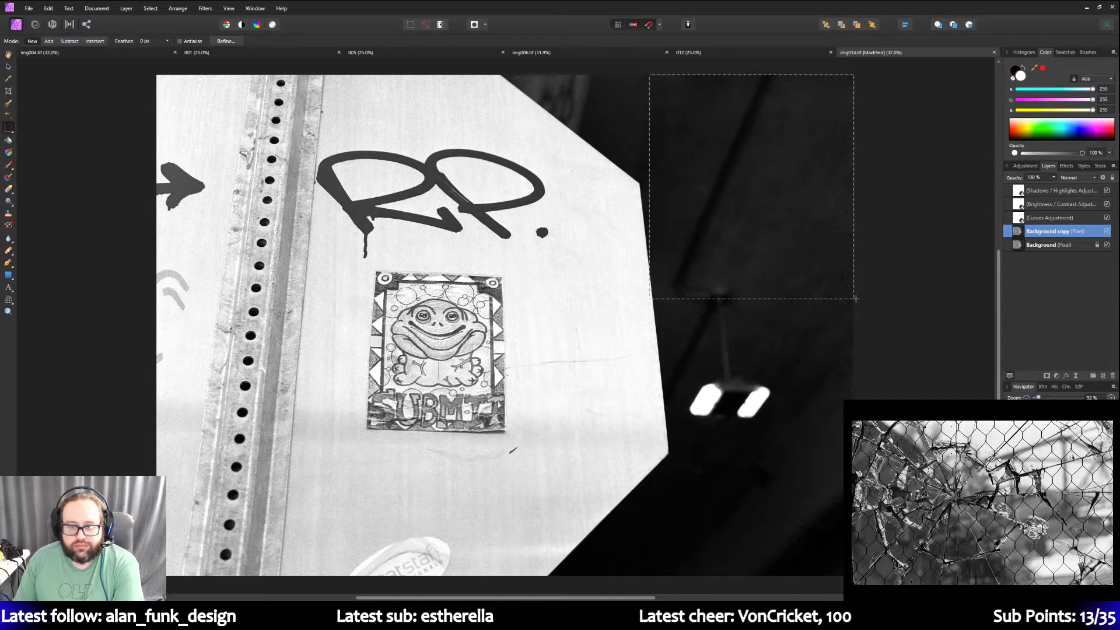
Apply the Dust & Scratches filter to the selected dark area and clear the selection.
click(175, 9)
mouse_move(205, 8)
mouse_move(242, 42)
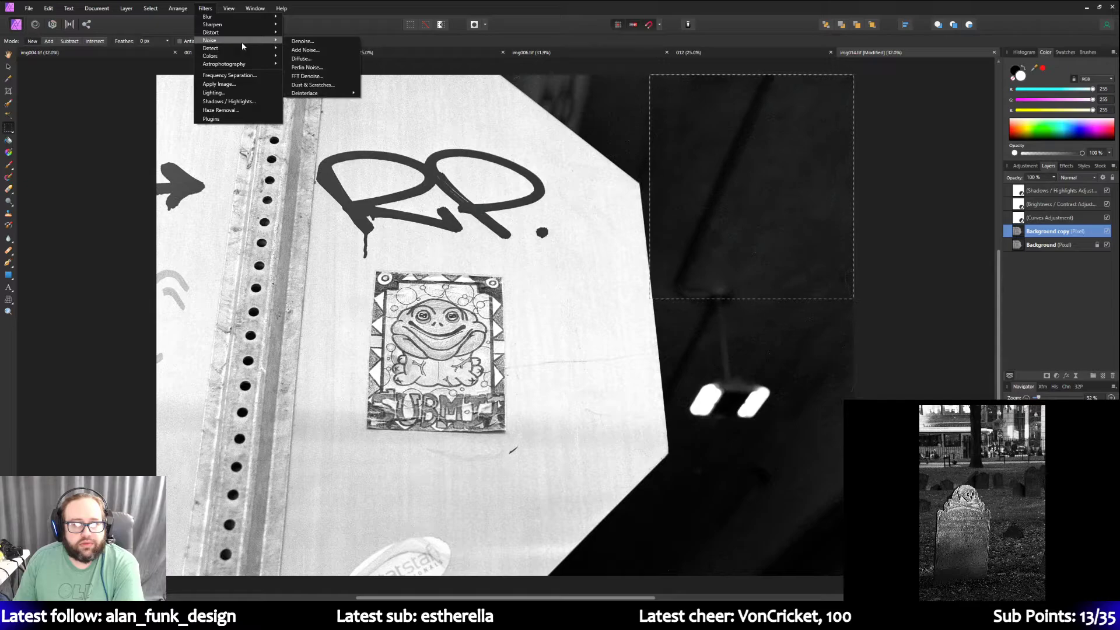
click(320, 85)
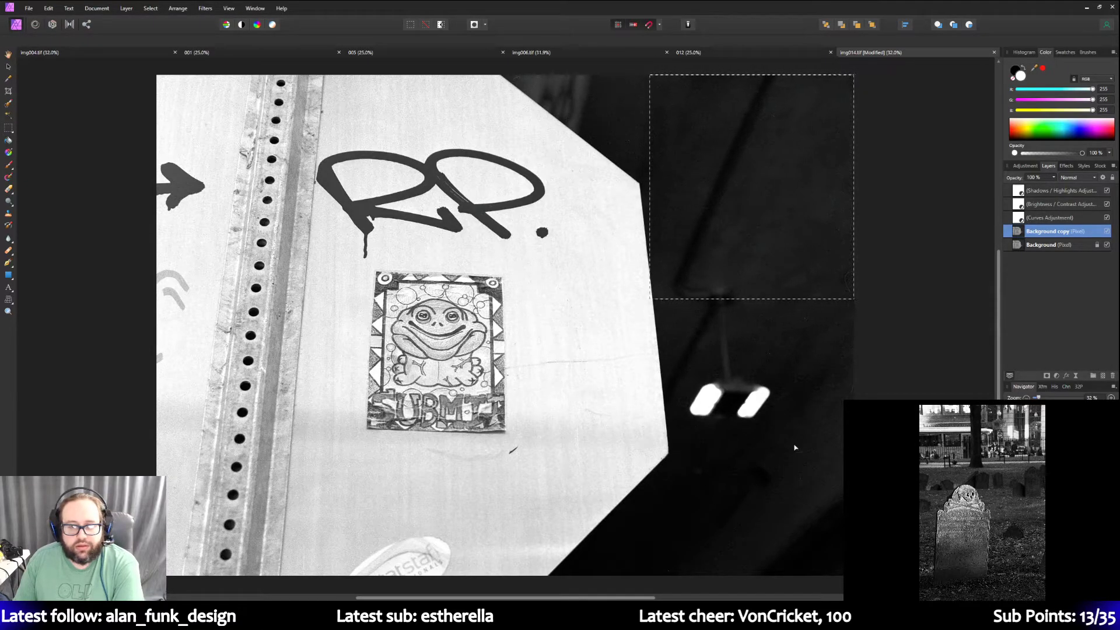
key(Return)
key(ctrl+d)
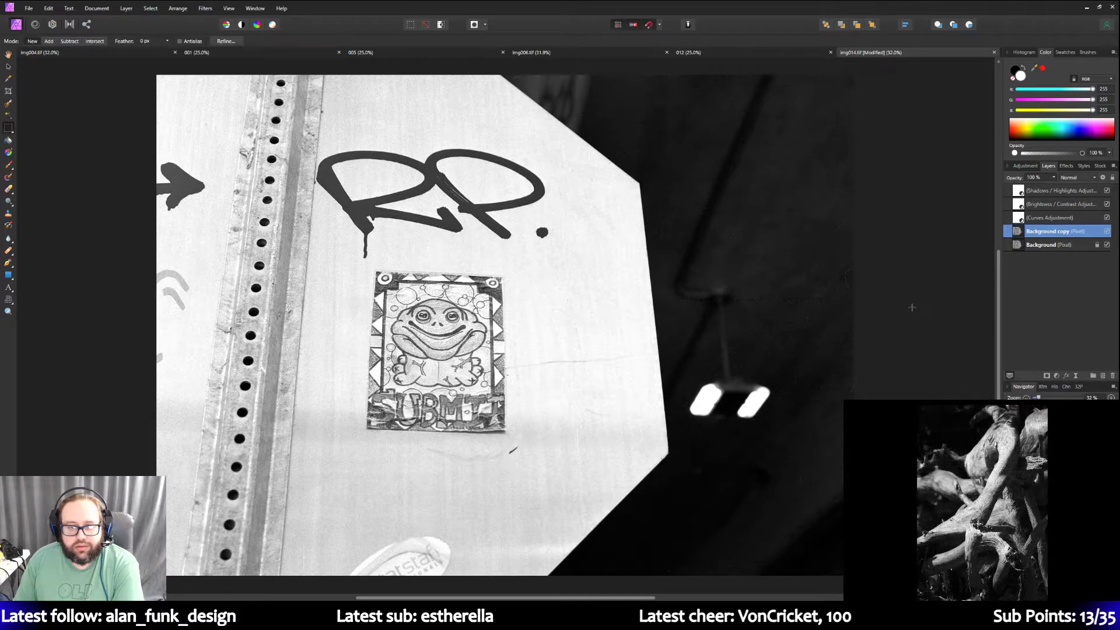
Select the dark area around the lamp out to the photo's edge, repeat Dust & Scratches on it, and deselect.
drag(724, 260, 854, 402)
click(180, 8)
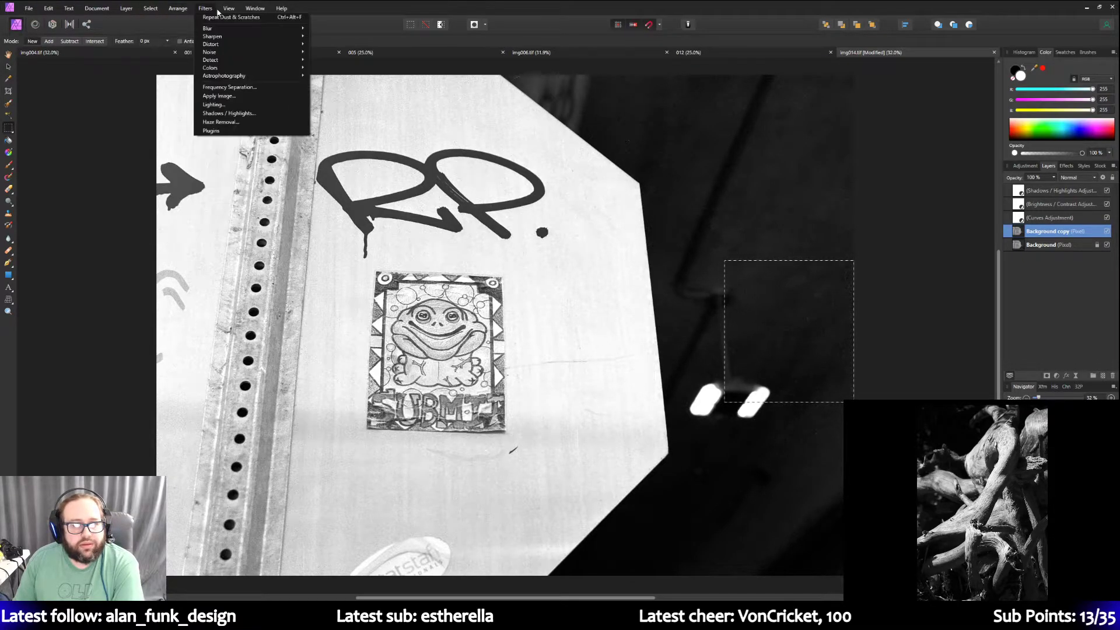
click(216, 17)
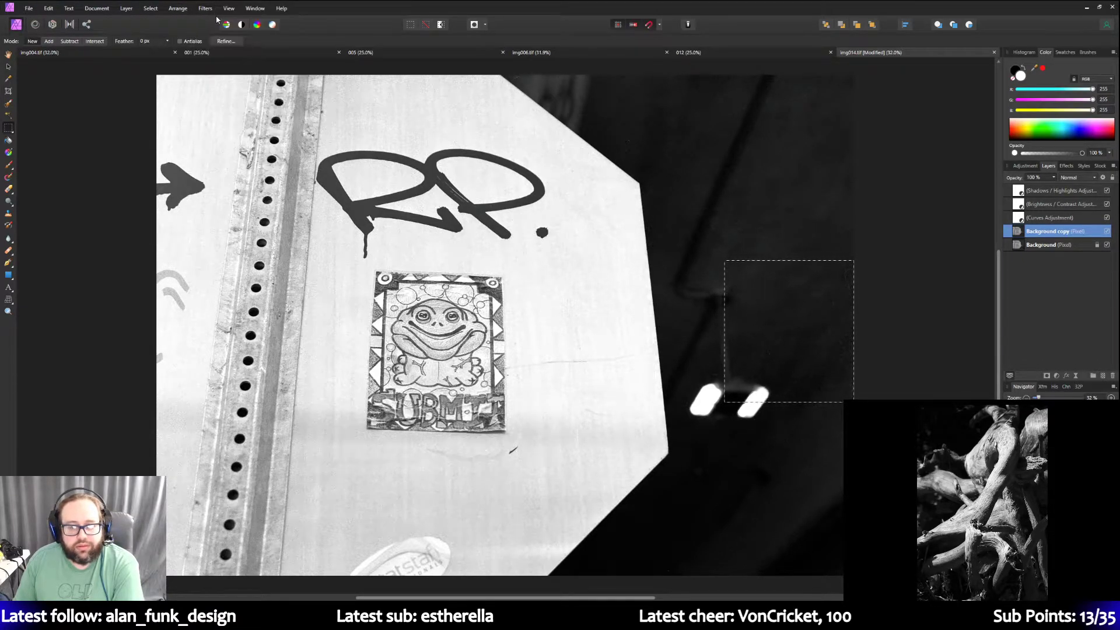
click(946, 236)
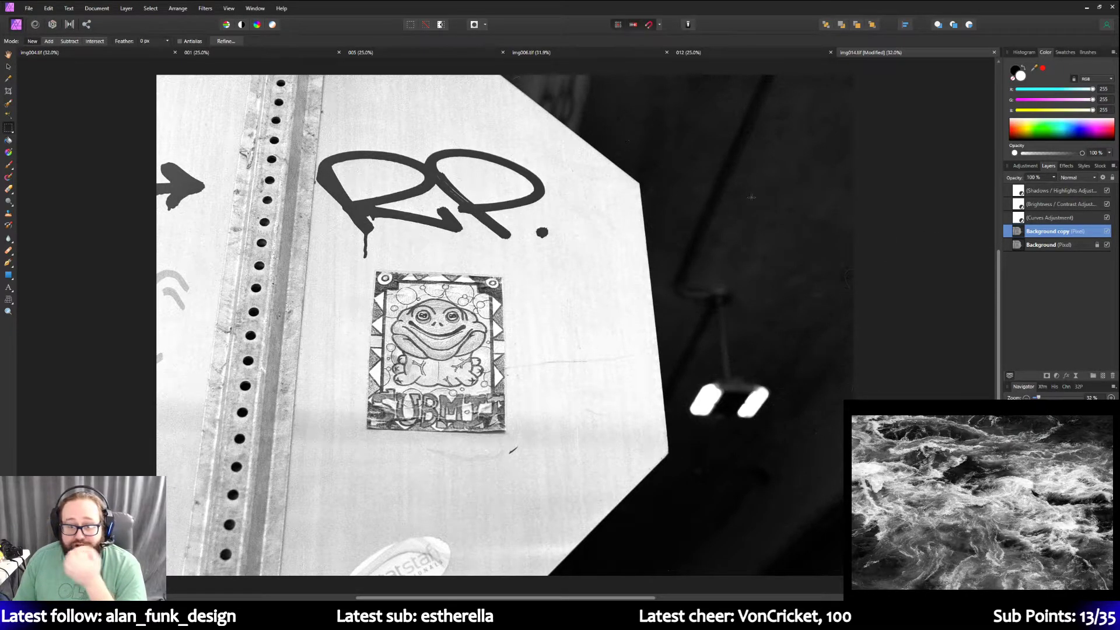
Switch to the Clone Brush and enlarge its width to about 186 px.
click(8, 215)
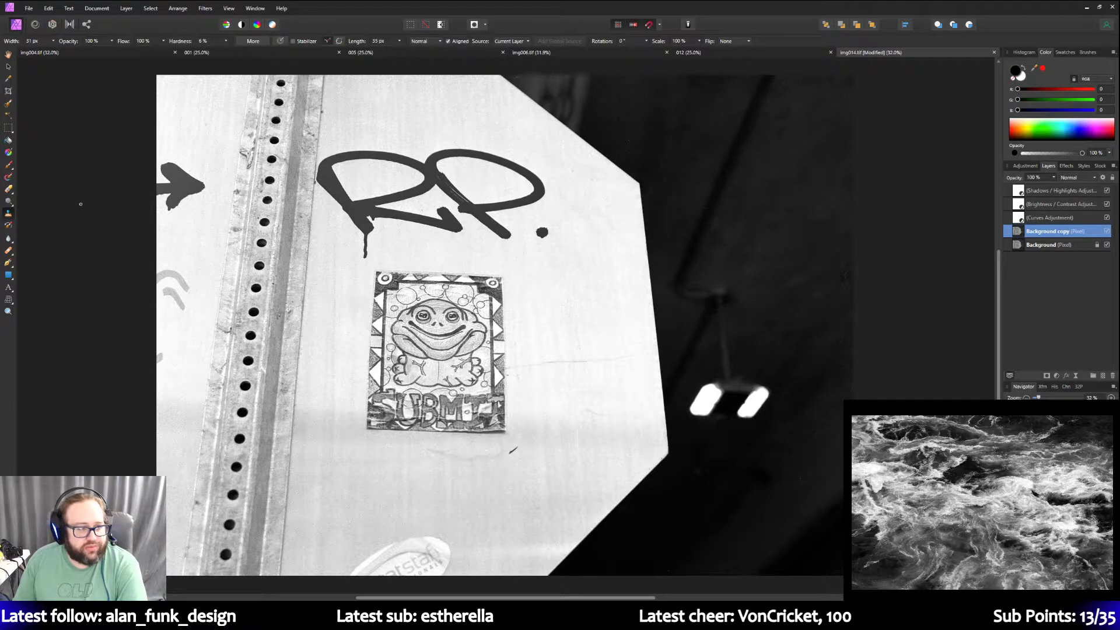
click(49, 42)
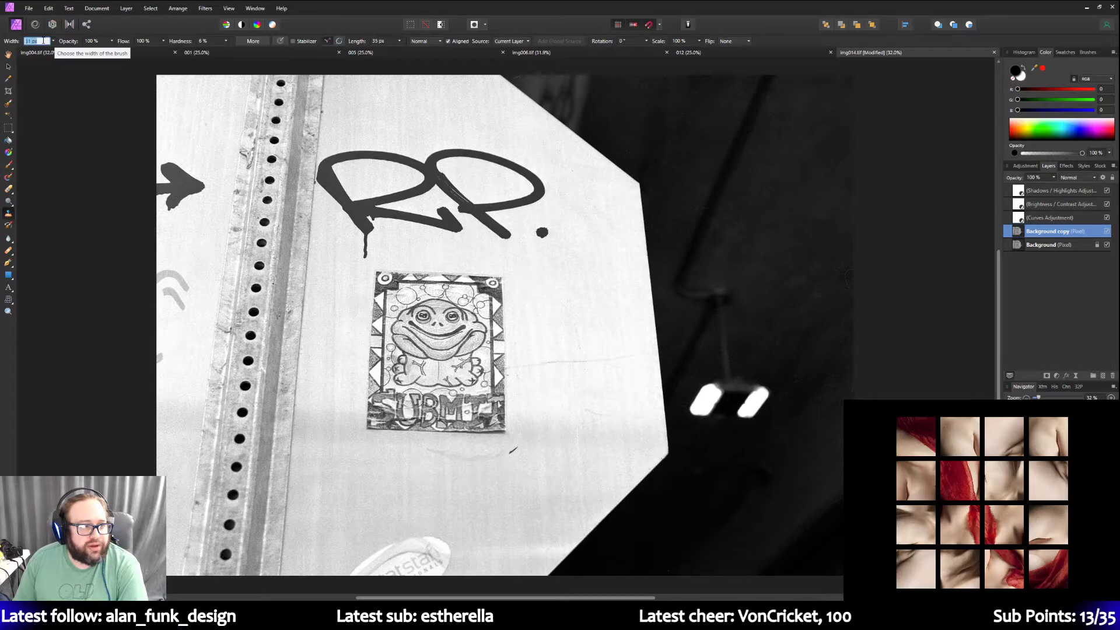
click(53, 40)
drag(54, 53, 74, 52)
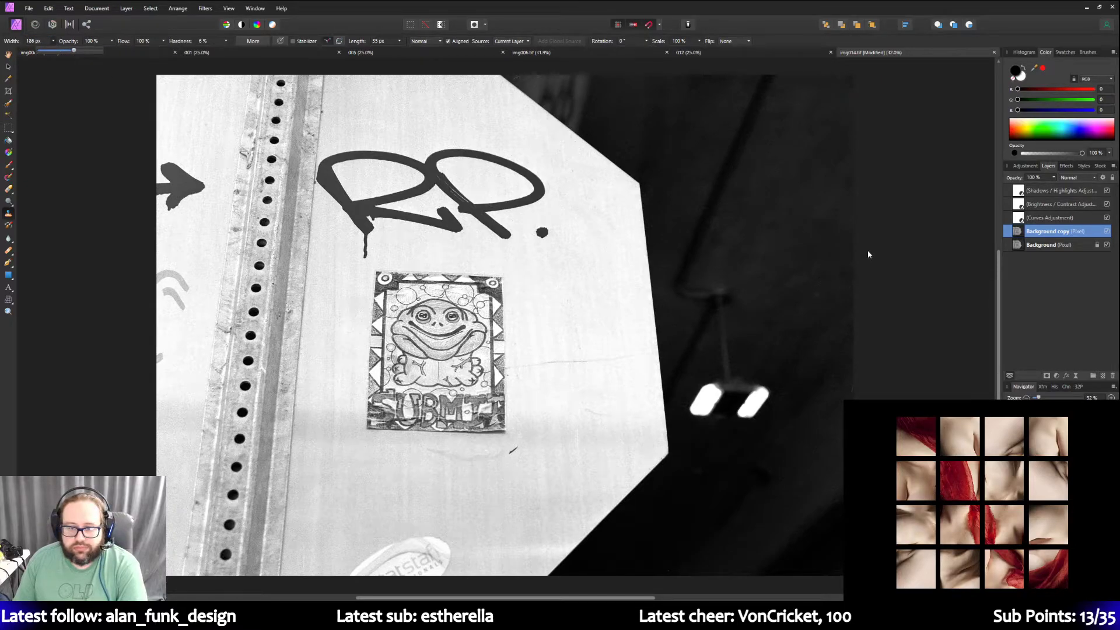
Sample clean dark background beside the lamp and clone it over the remaining dust specks in the dark part of the photo.
click(831, 249)
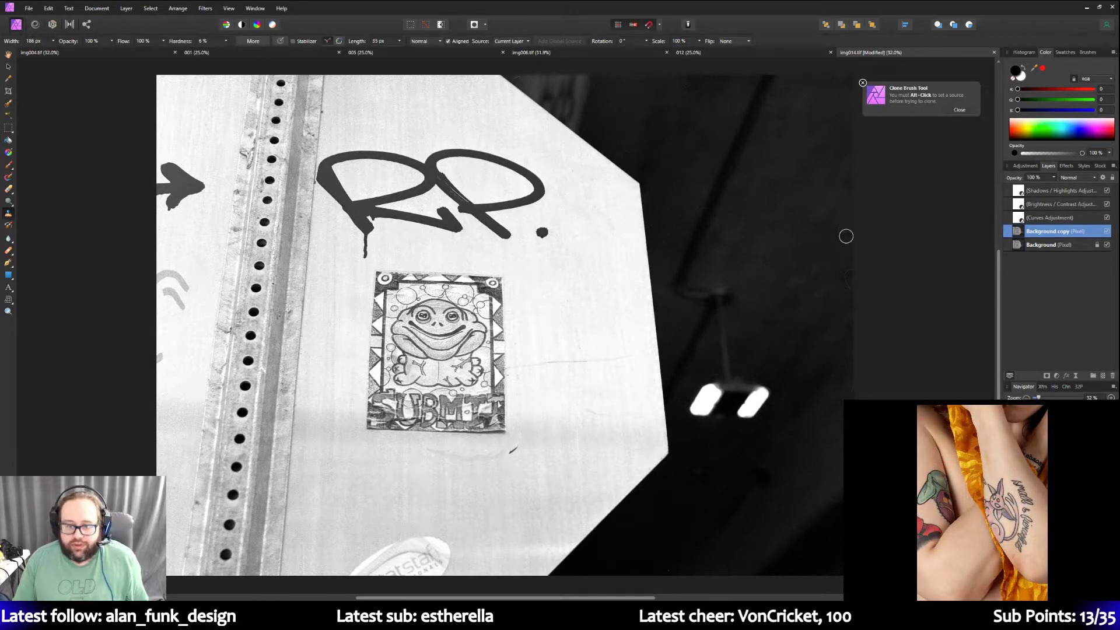
alt+click(837, 250)
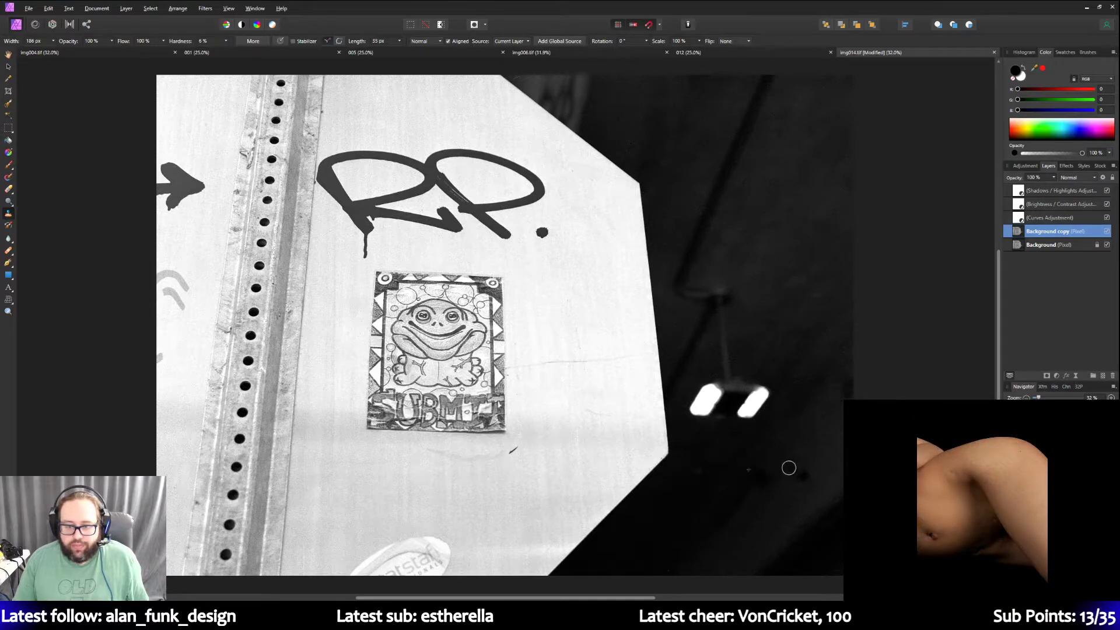
click(48, 10)
click(48, 10)
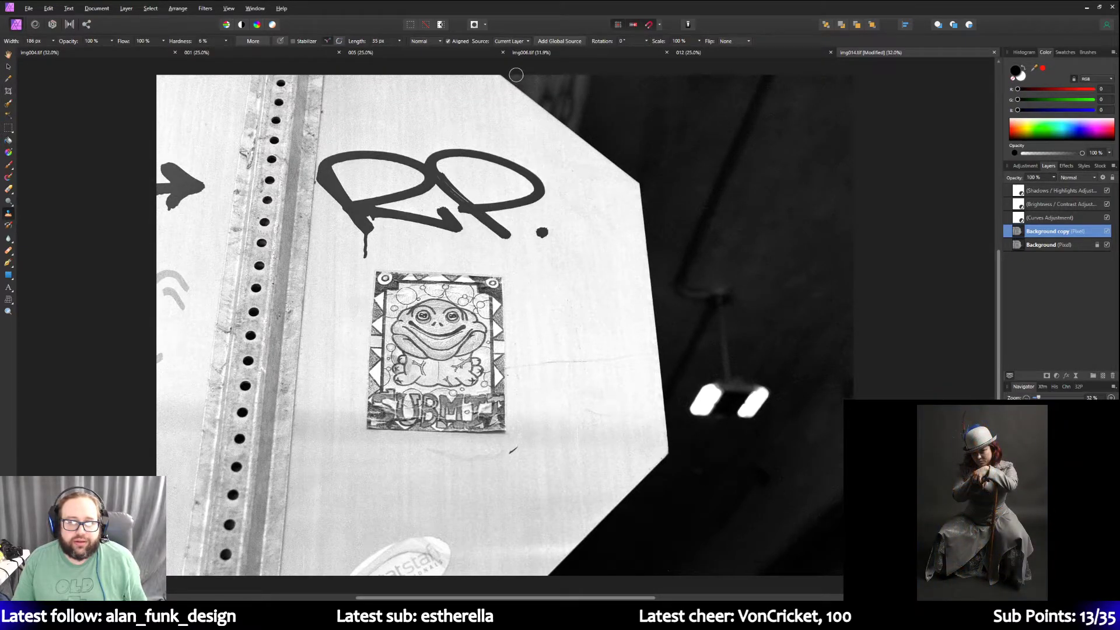
scroll(762, 273, down, 2)
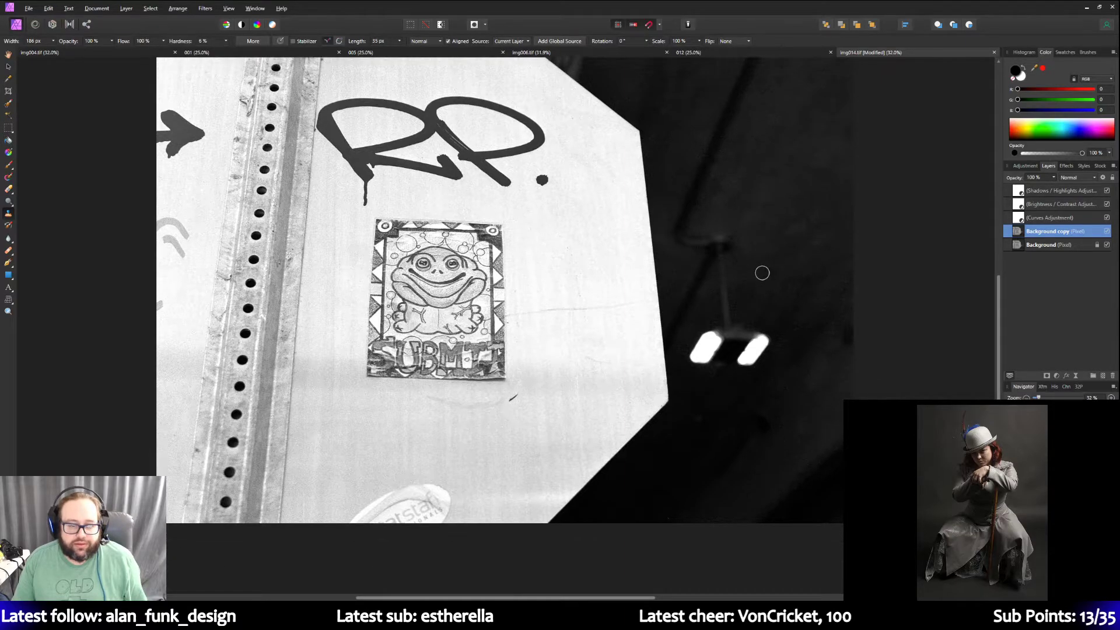
scroll(734, 340, up, 2)
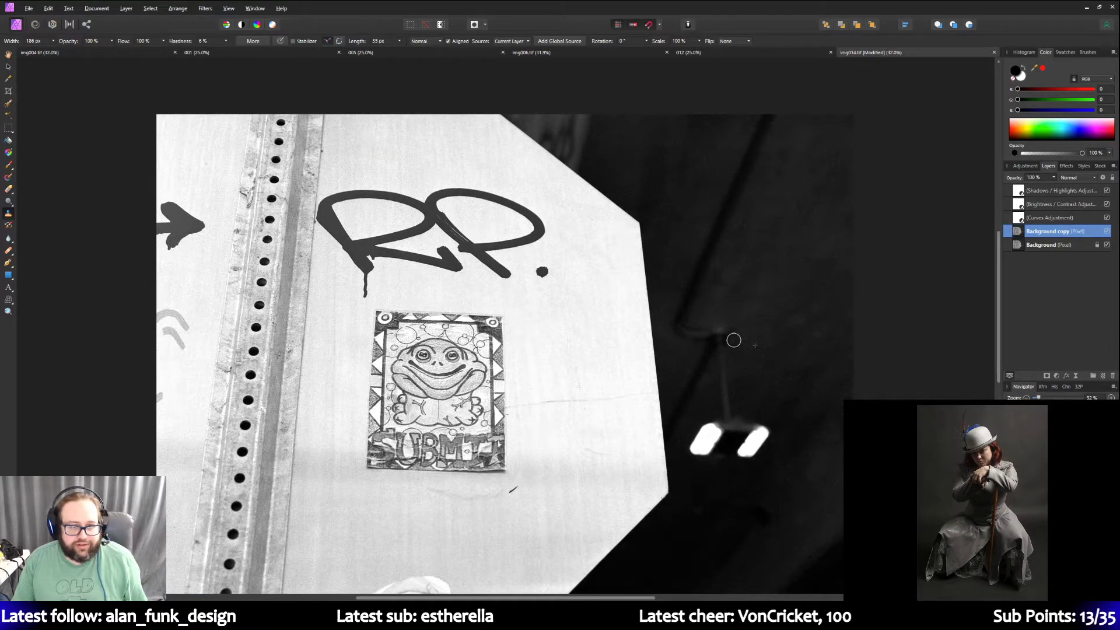
scroll(734, 340, down, 2)
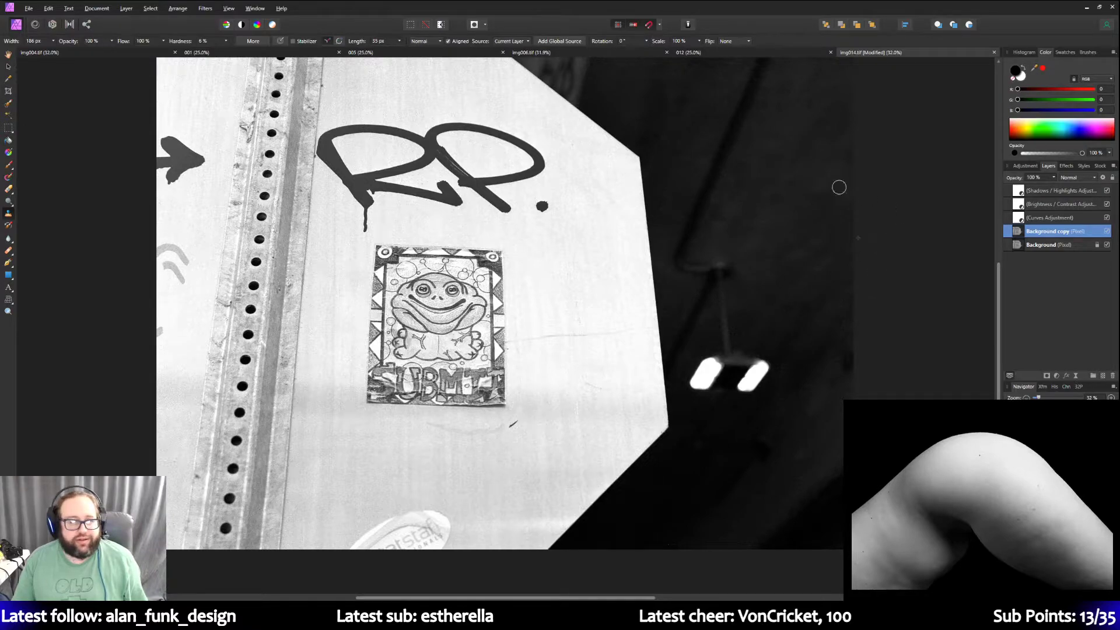
Save the photo as an Affinity file named 014 in the Lyrical Ballads March 2021 folder.
click(28, 8)
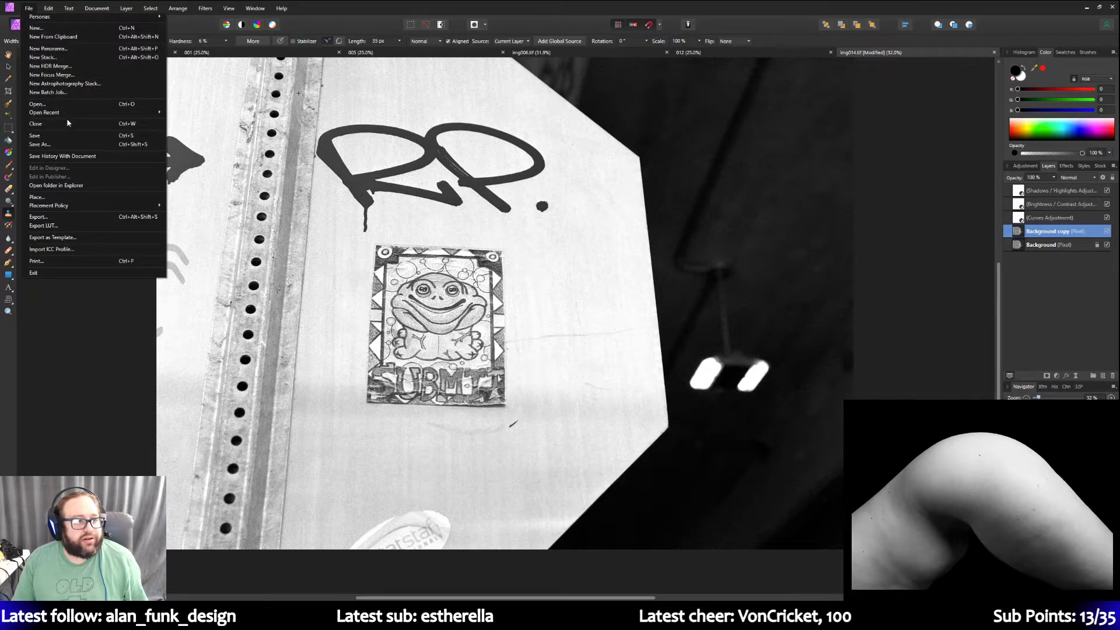
click(39, 144)
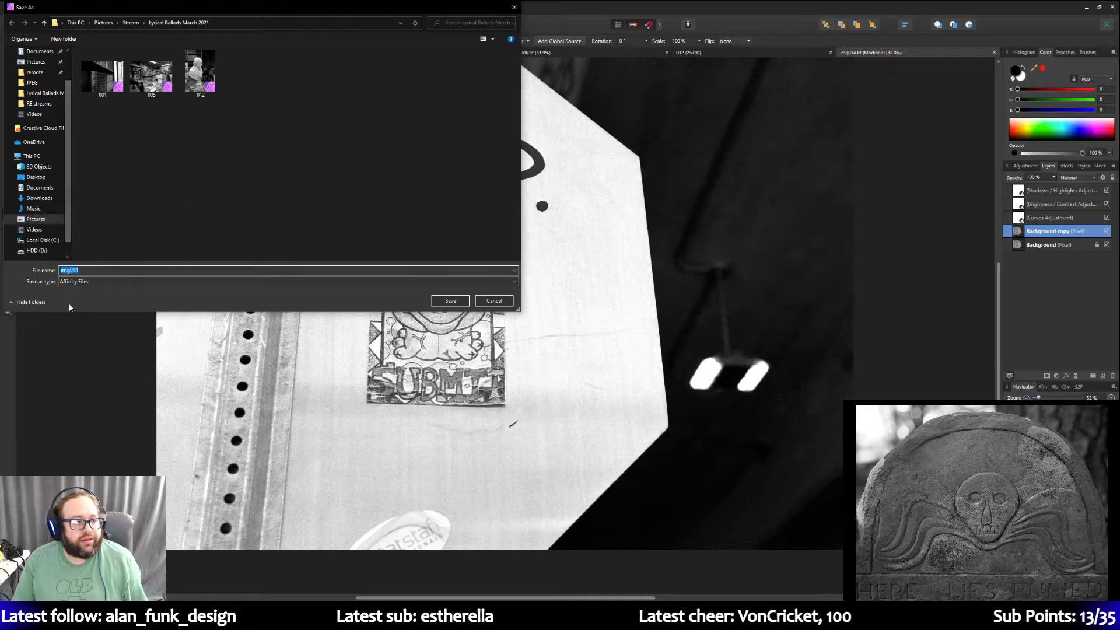
click(69, 271)
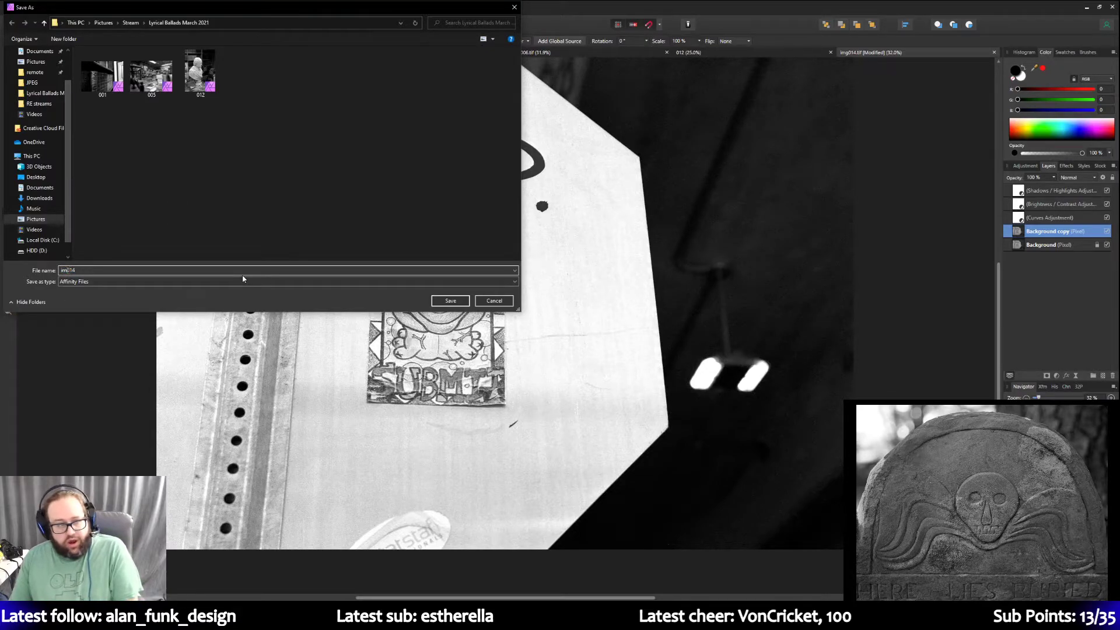
key(Return)
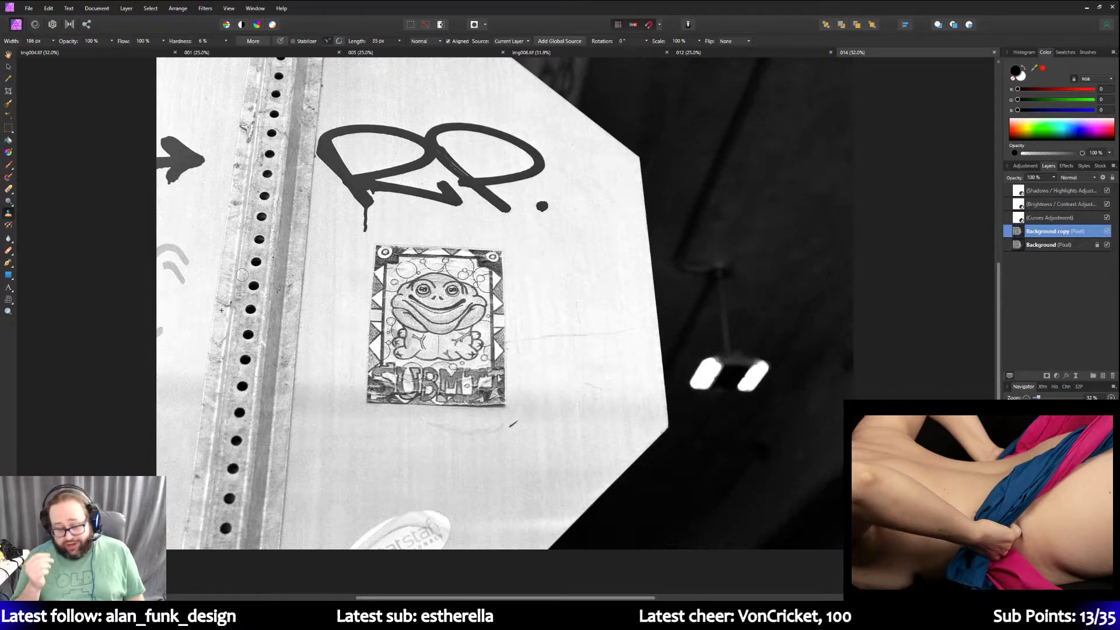
alt+click(267, 174)
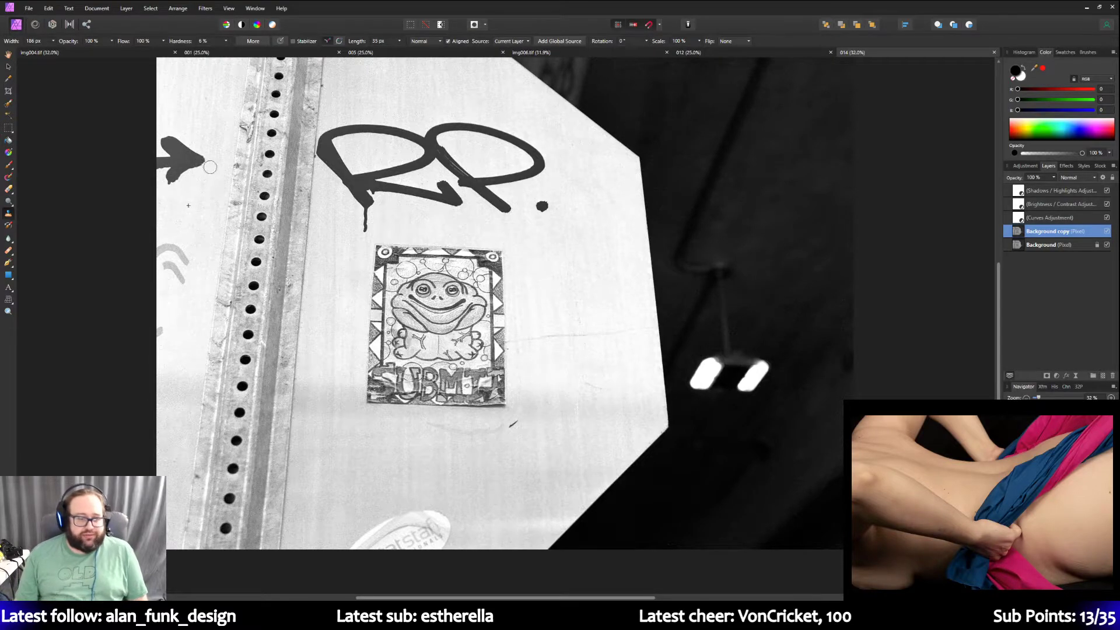
click(191, 109)
key(ctrl+z)
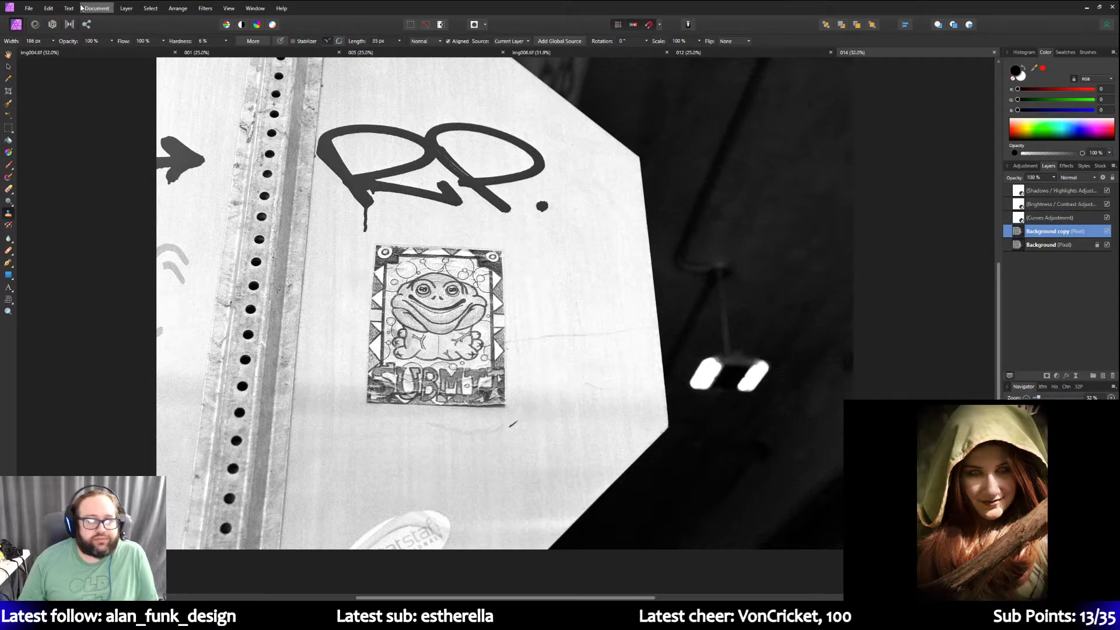
Switch to the img004.tif document and convert it to RGB/8 format with the Adobe RGB (1998) profile.
click(62, 54)
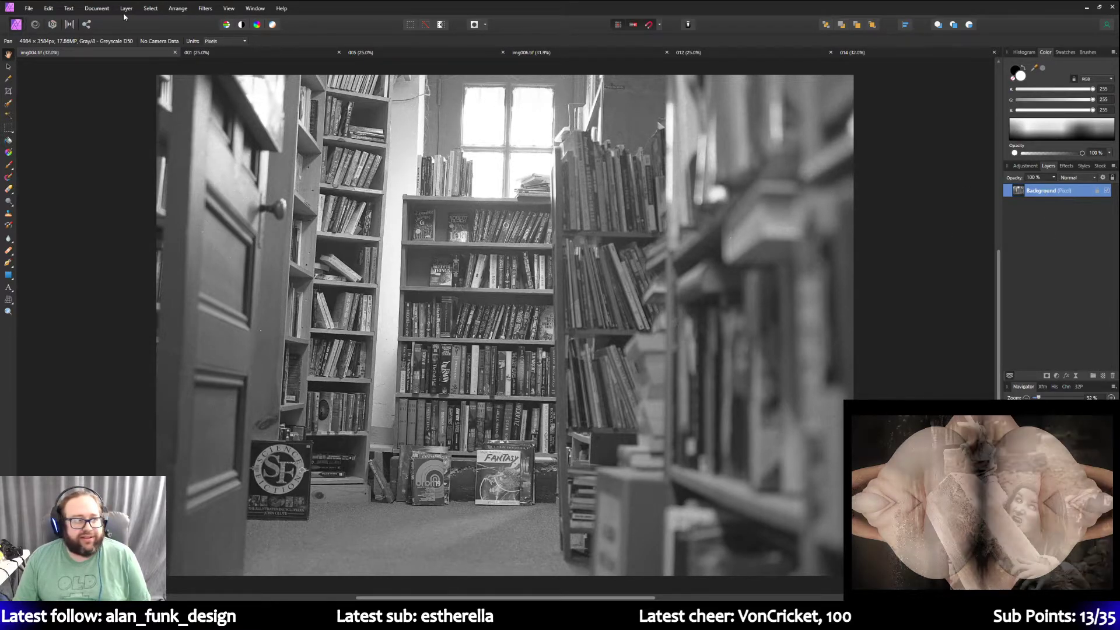
click(96, 9)
mouse_move(77, 10)
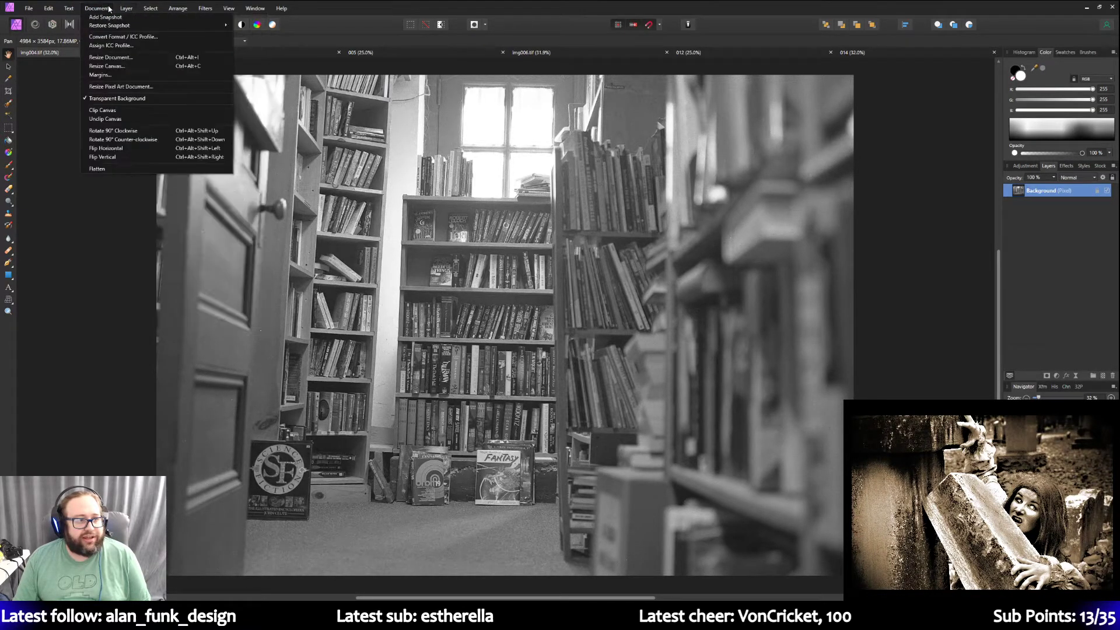
click(123, 37)
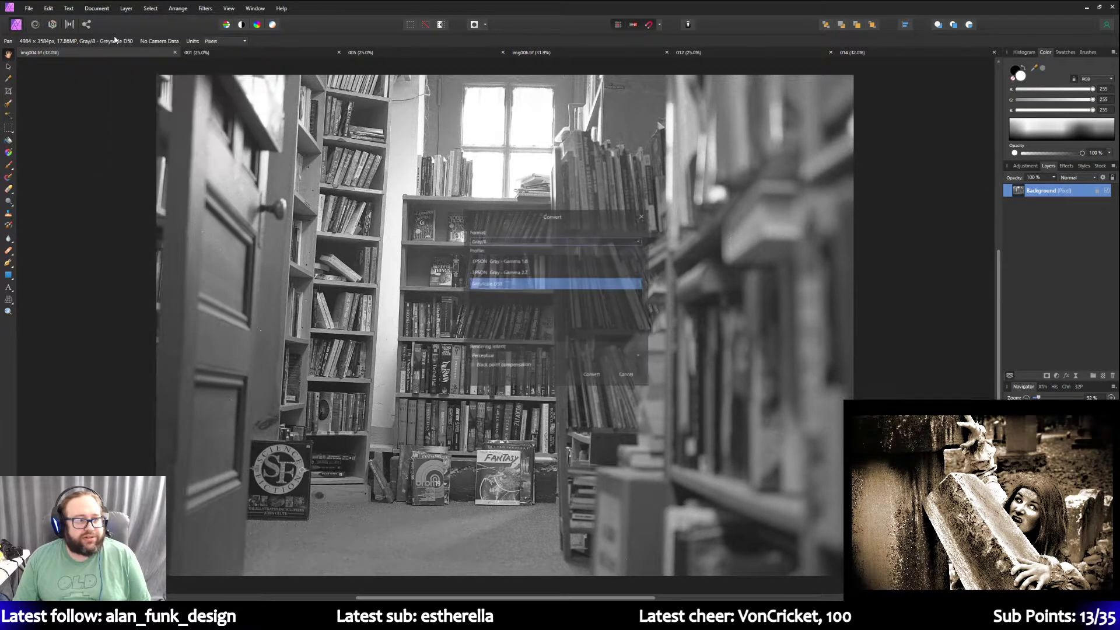
click(507, 241)
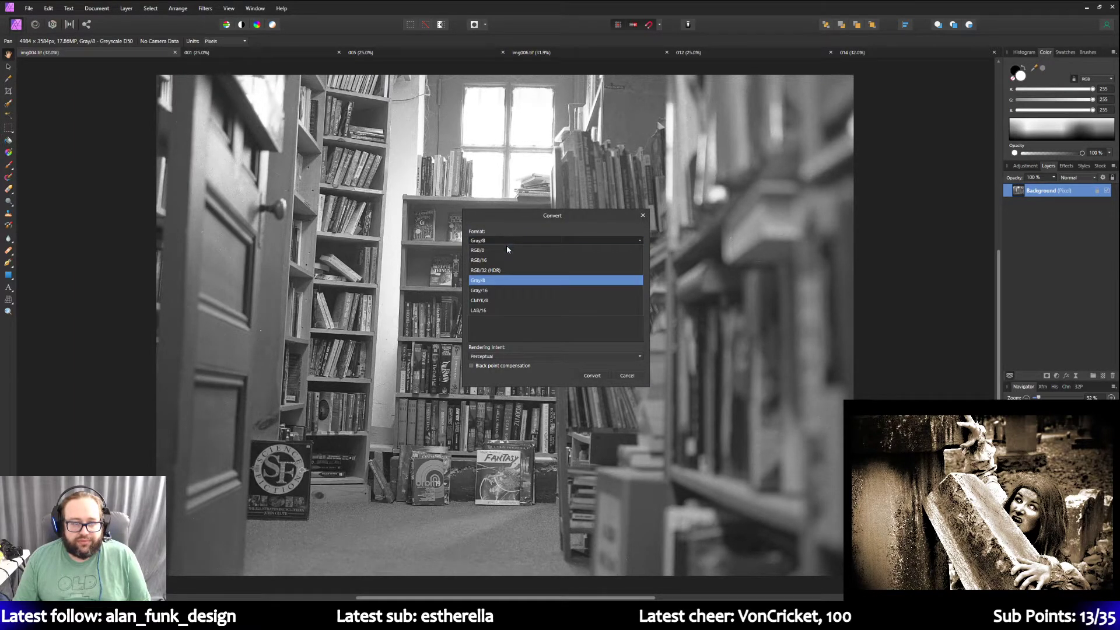
click(496, 281)
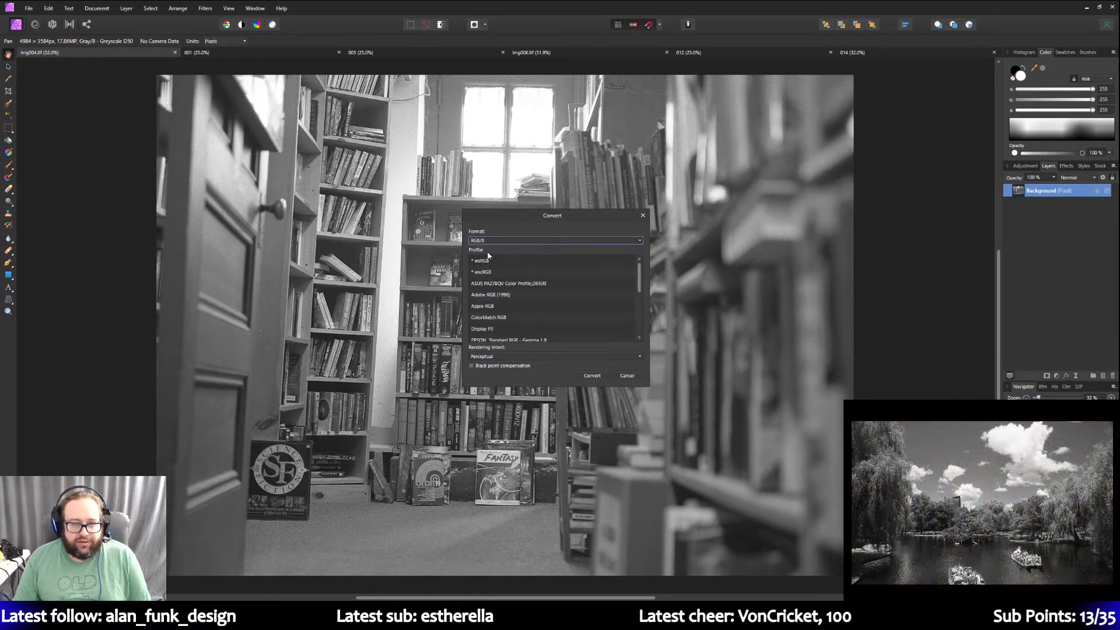
click(497, 295)
click(593, 376)
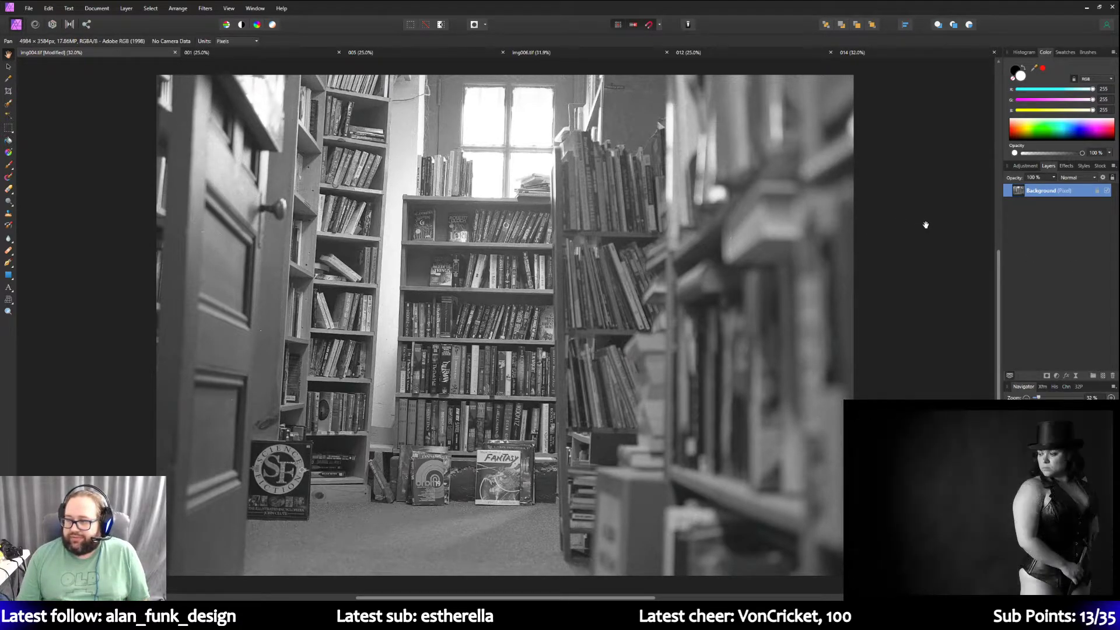
Duplicate the Background layer and rename the duplicate Background copy.
right_click(1045, 195)
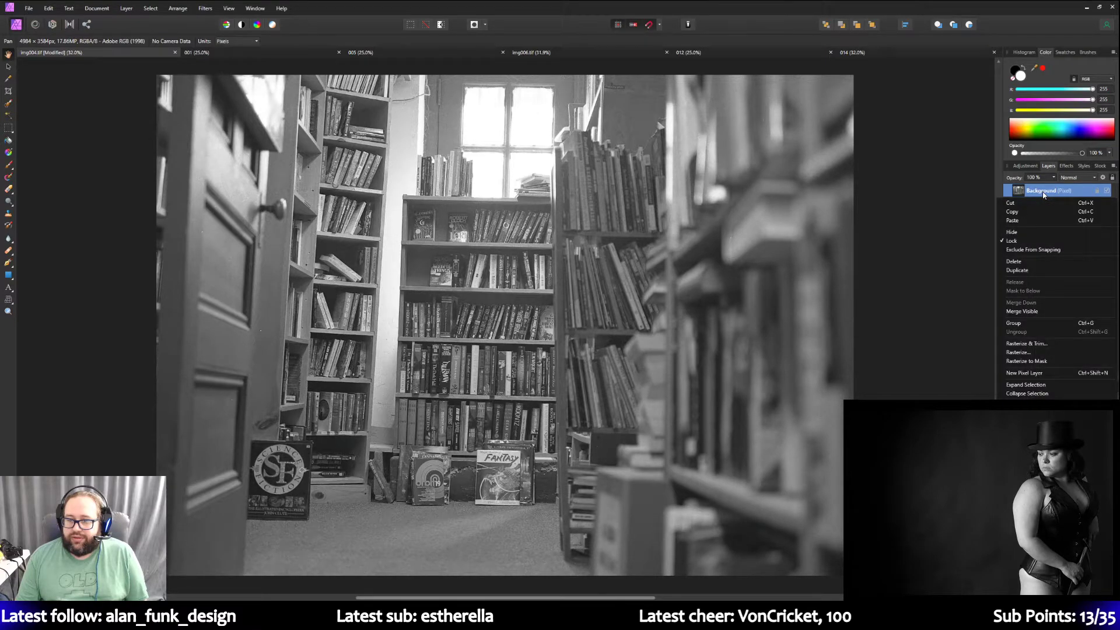
click(1035, 270)
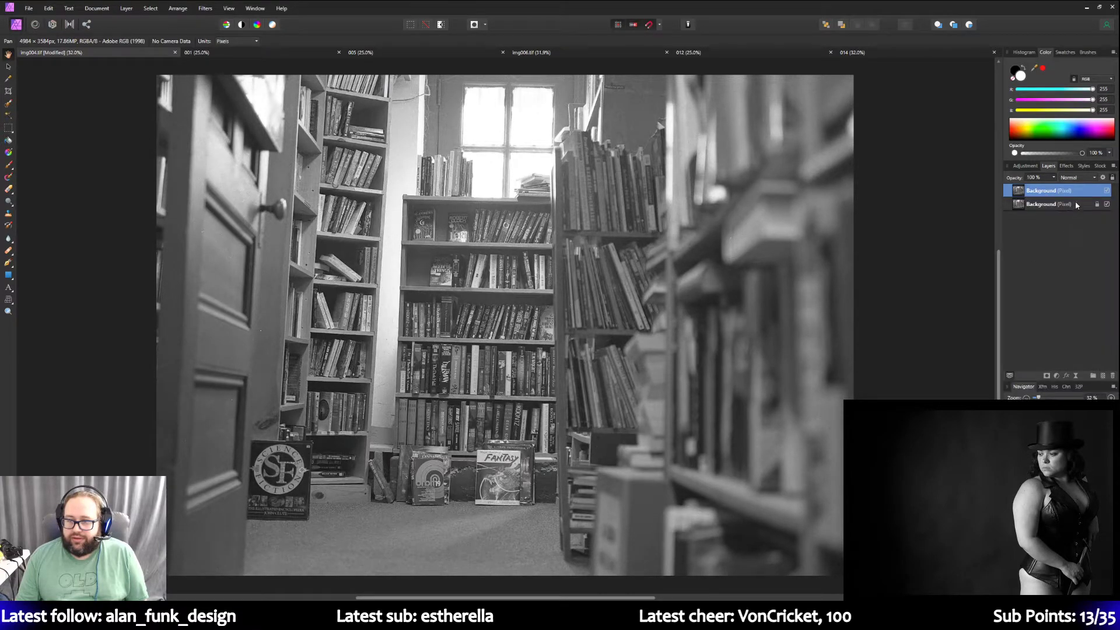
double_click(1041, 191)
key(End)
text(copy)
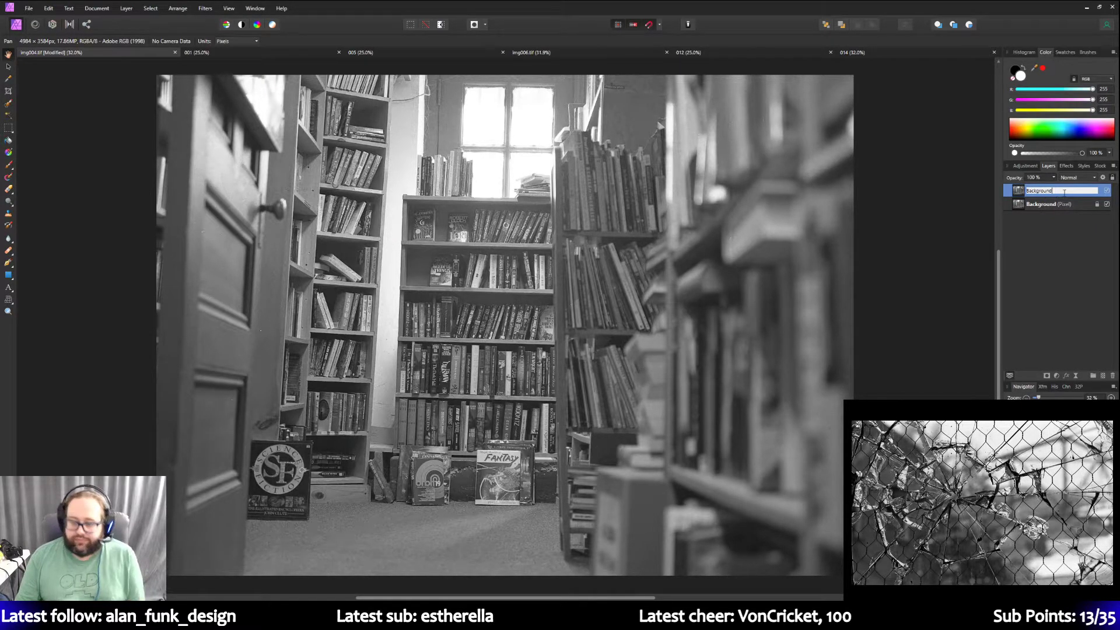
key(Return)
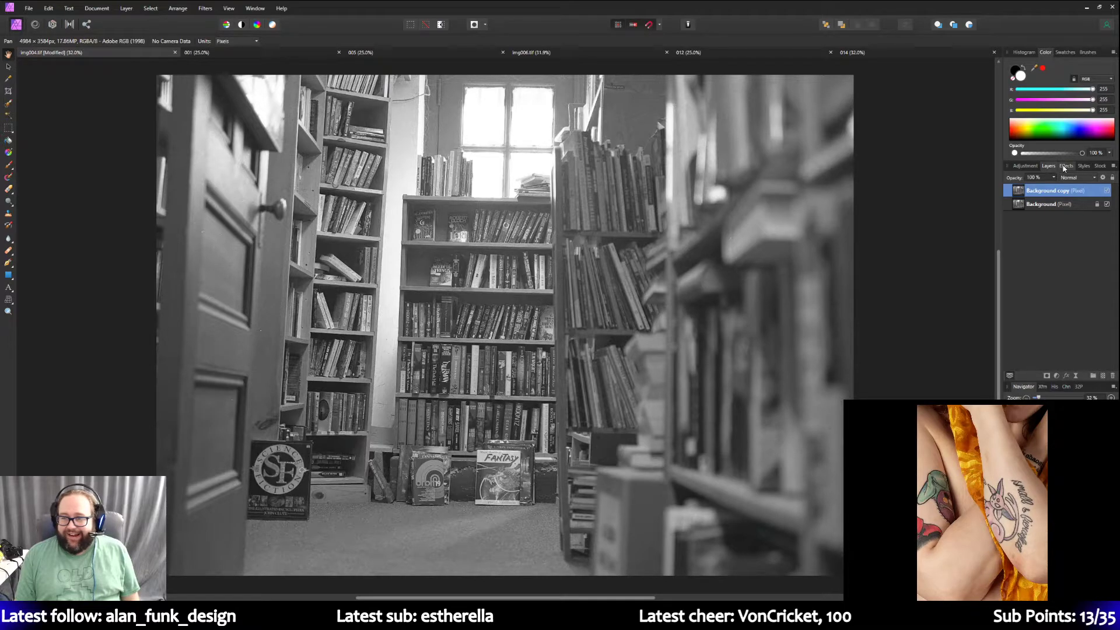
Add a default Curves adjustment above the Background copy layer.
click(1035, 168)
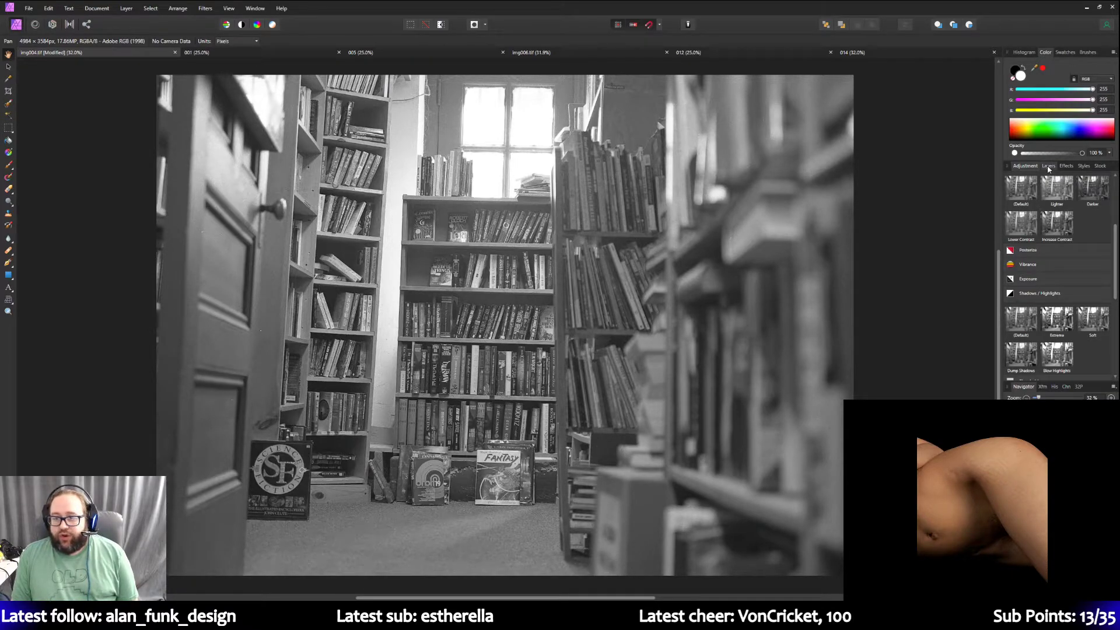
scroll(1035, 248, up, 3)
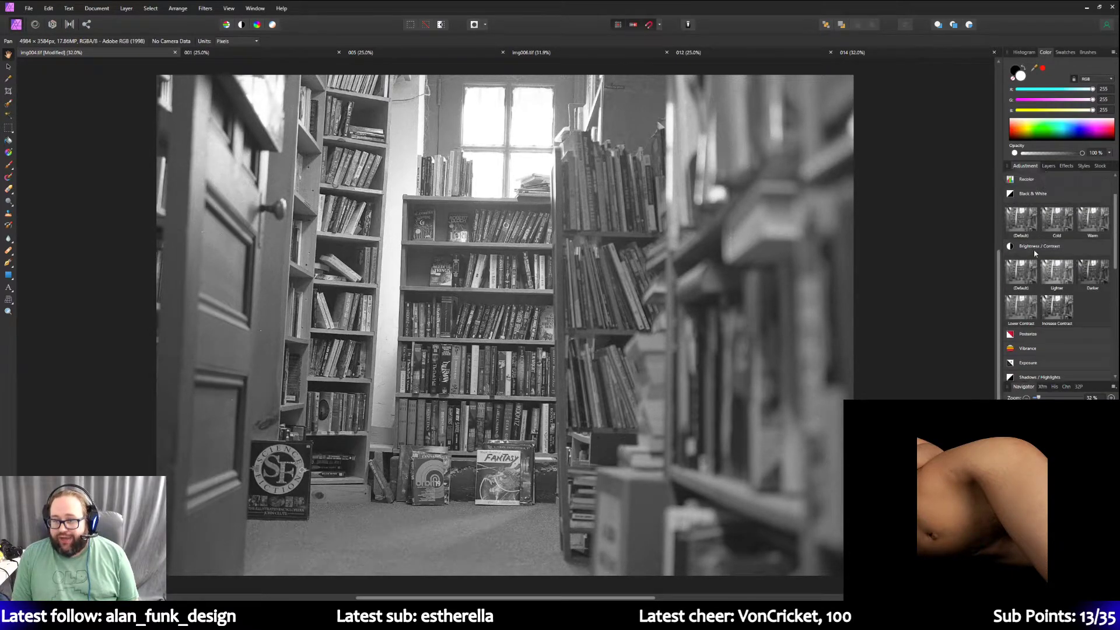
click(1032, 239)
click(1042, 254)
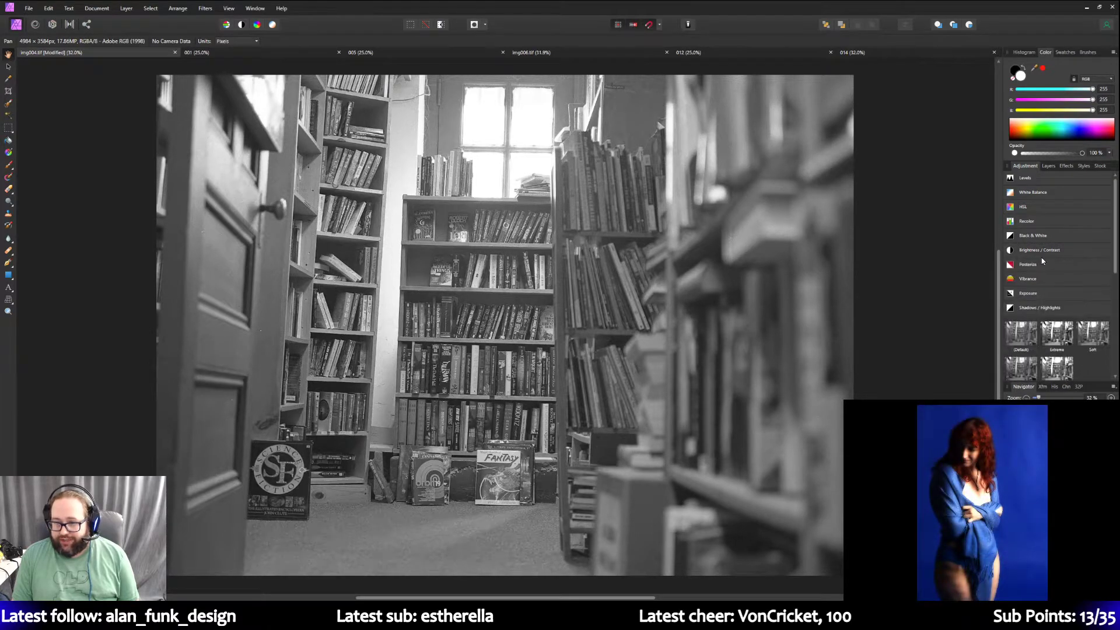
click(1038, 308)
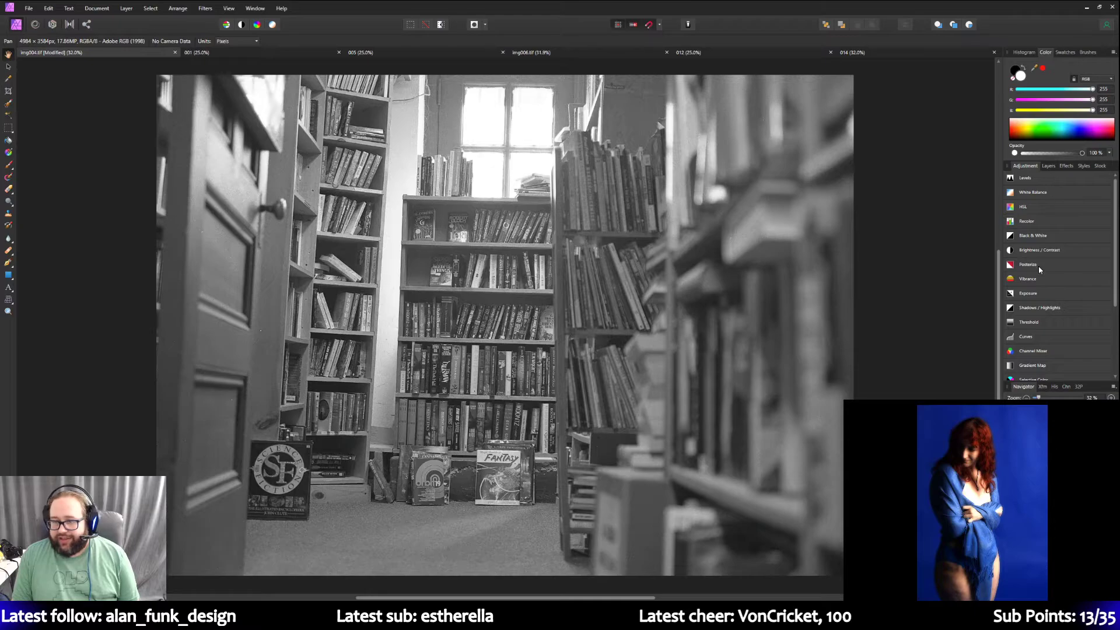
click(1027, 336)
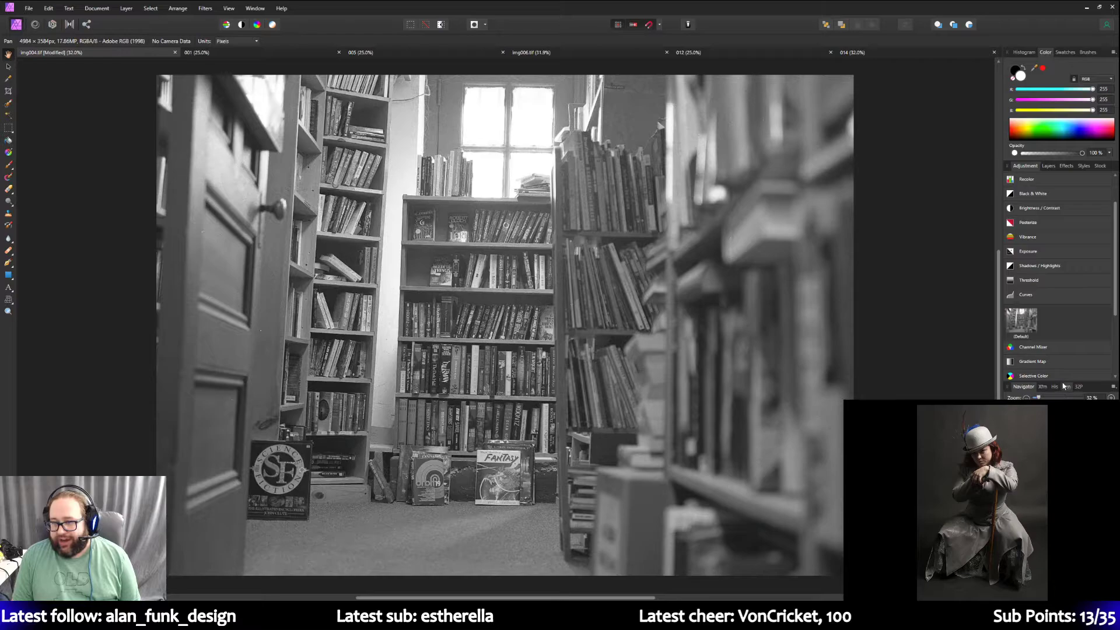
drag(1061, 381, 1061, 422)
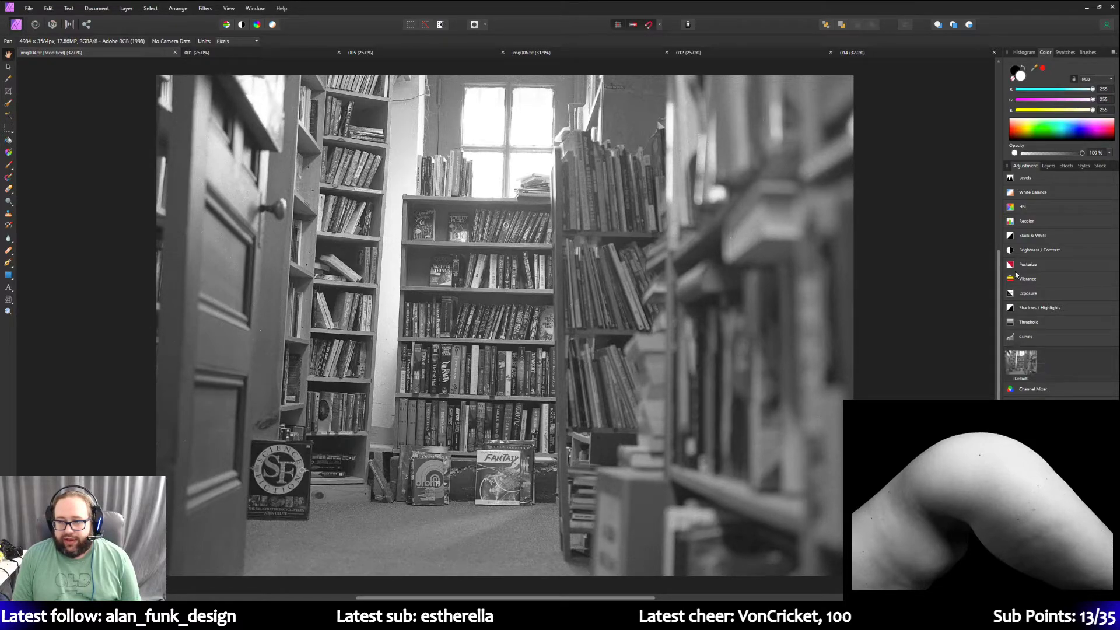
click(1018, 251)
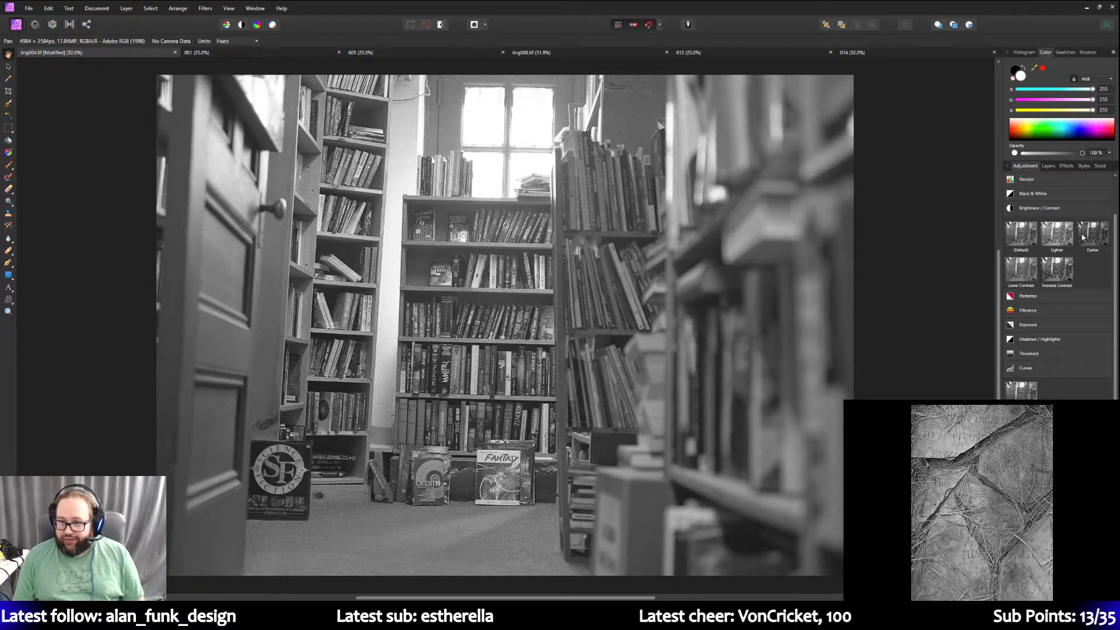
click(1027, 390)
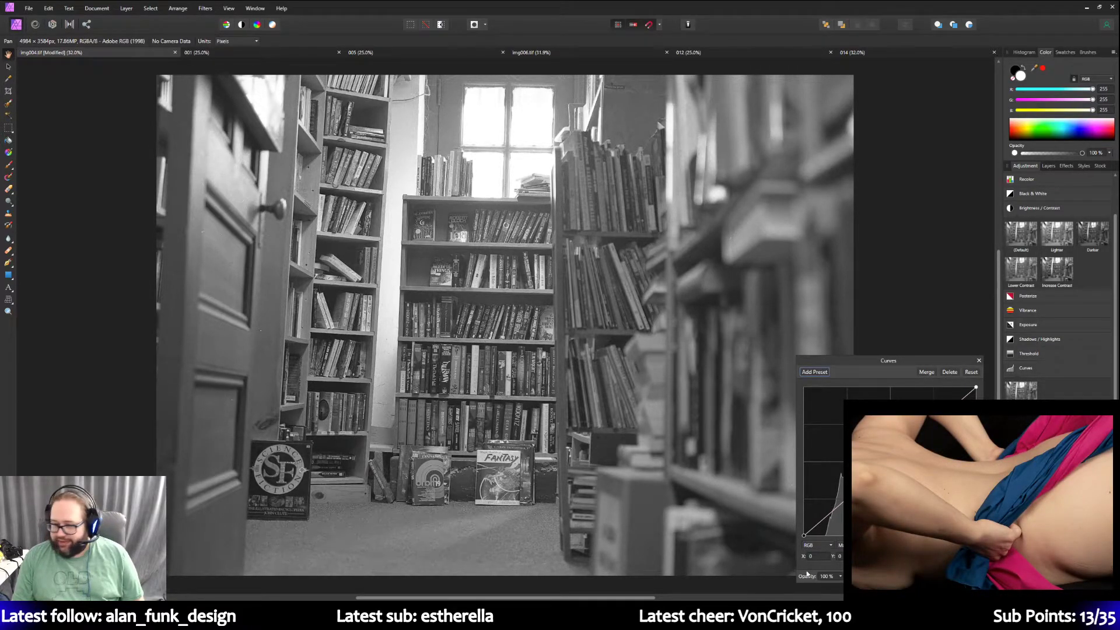
Move the curve's black point inward to about X 0.132 and its white point to about X 0.973.
drag(804, 534, 828, 544)
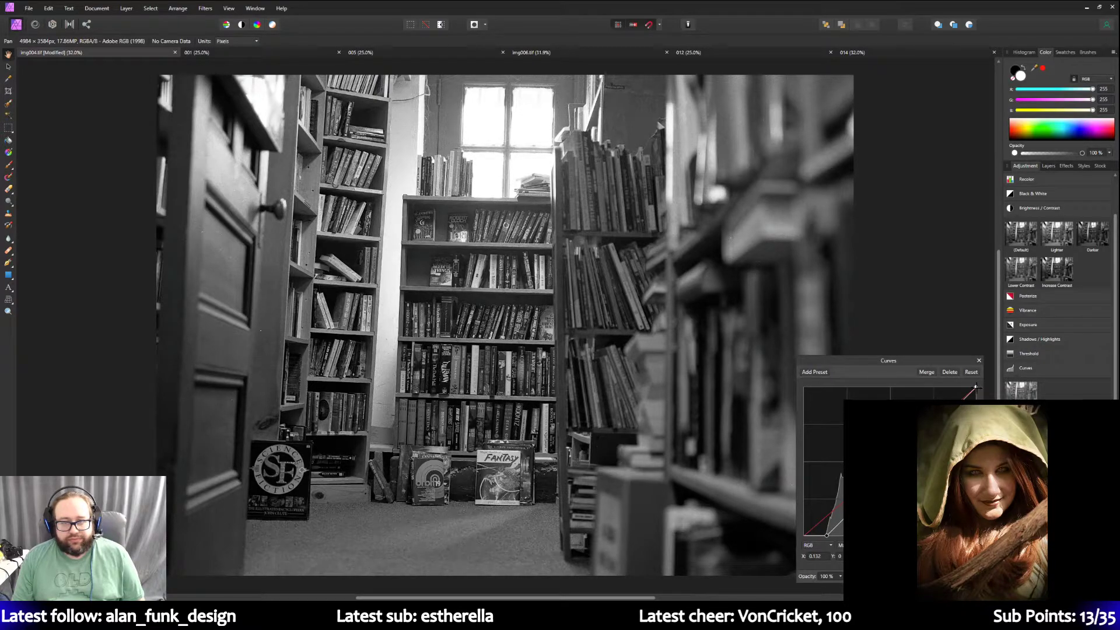
click(976, 386)
mouse_move(976, 387)
mouse_down()
mouse_move(906, 386)
mouse_move(972, 387)
mouse_up()
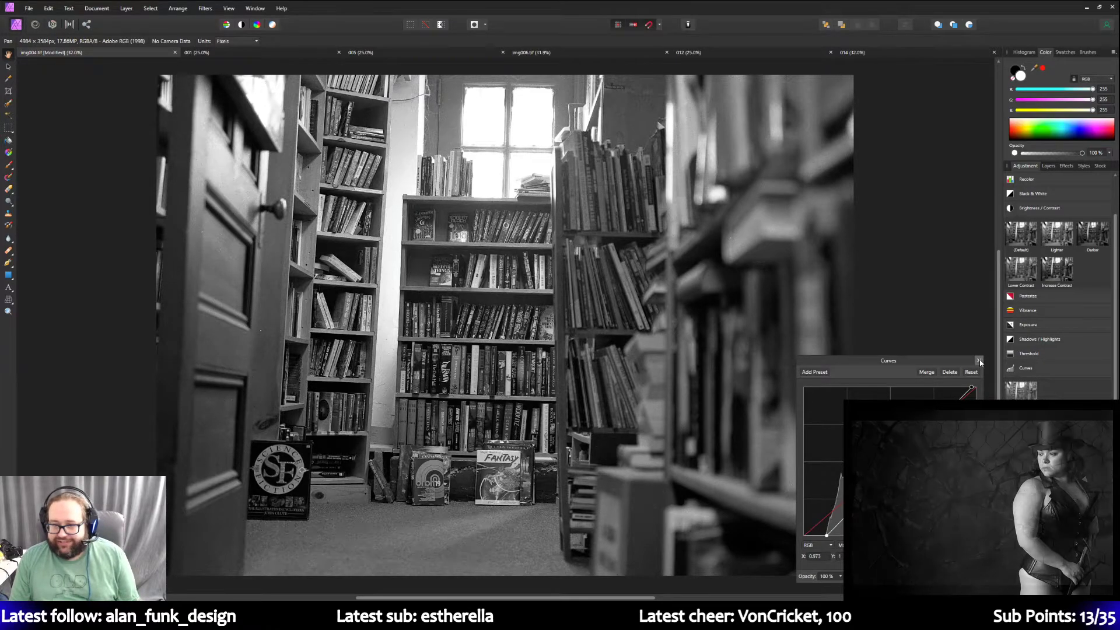
Add a Brightness / Contrast adjustment that increases the contrast, plus a default Shadows / Highlights adjustment.
scroll(1035, 330, up, 2)
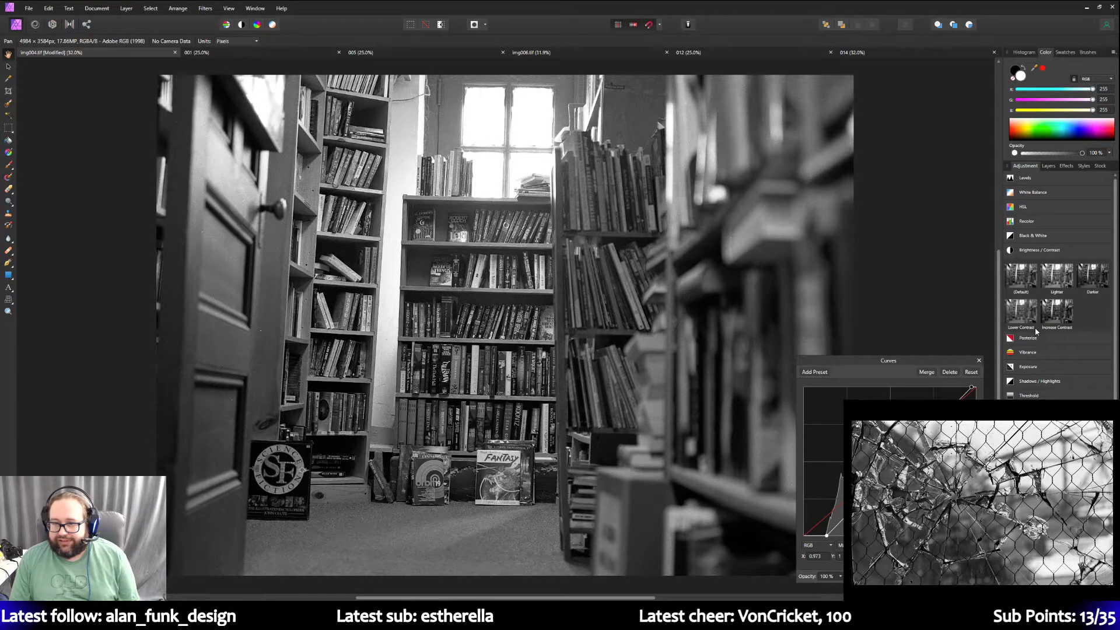
scroll(1035, 327, down, 2)
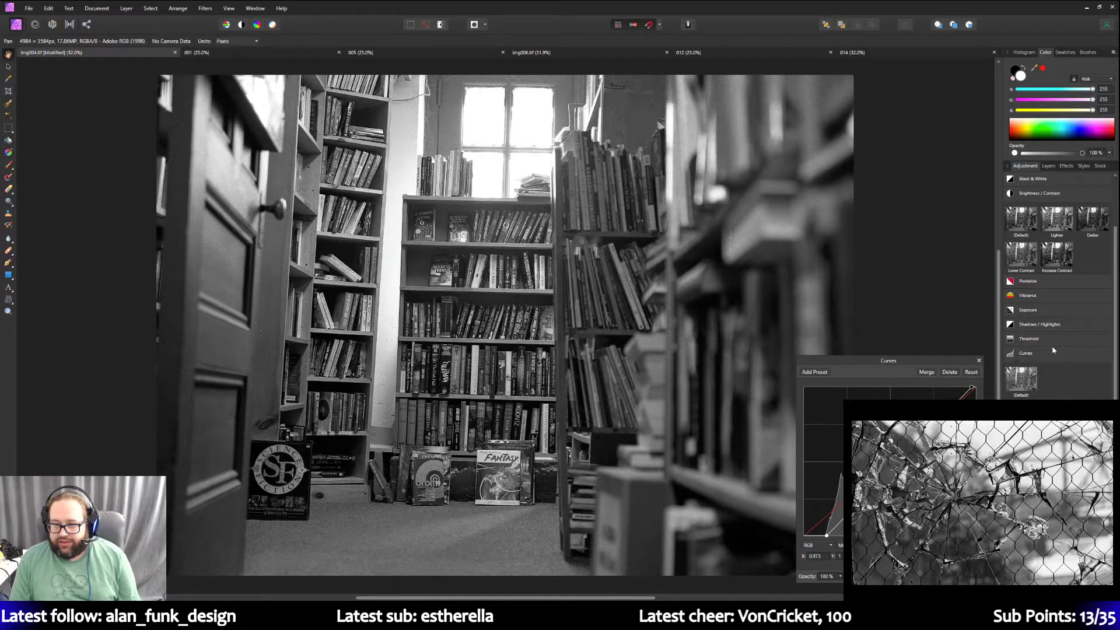
scroll(1036, 319, up, 2)
click(1036, 320)
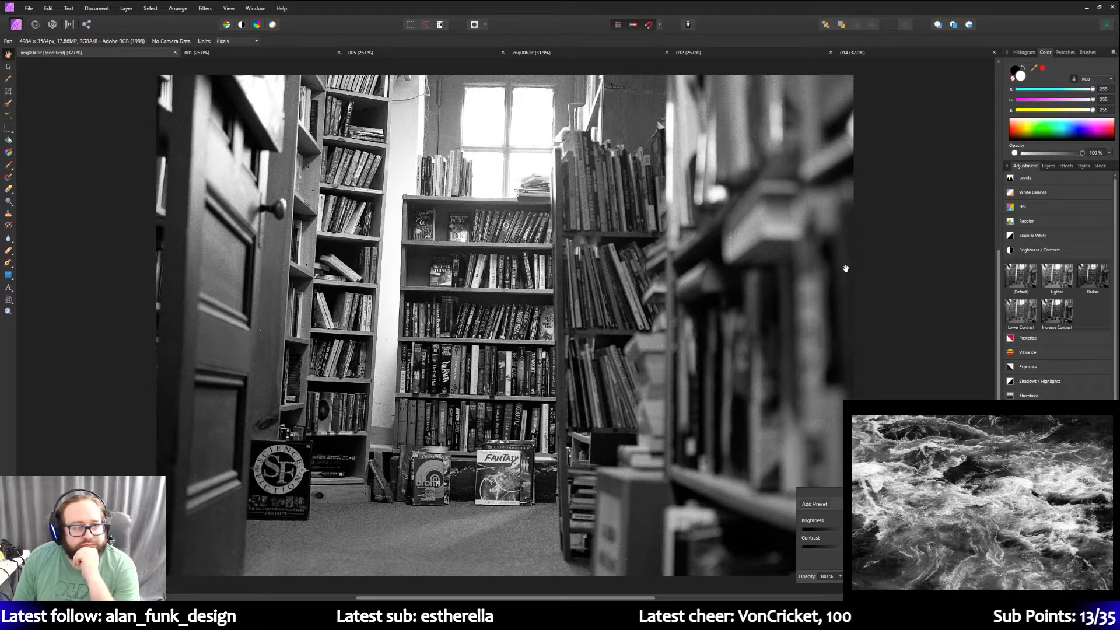
click(1049, 382)
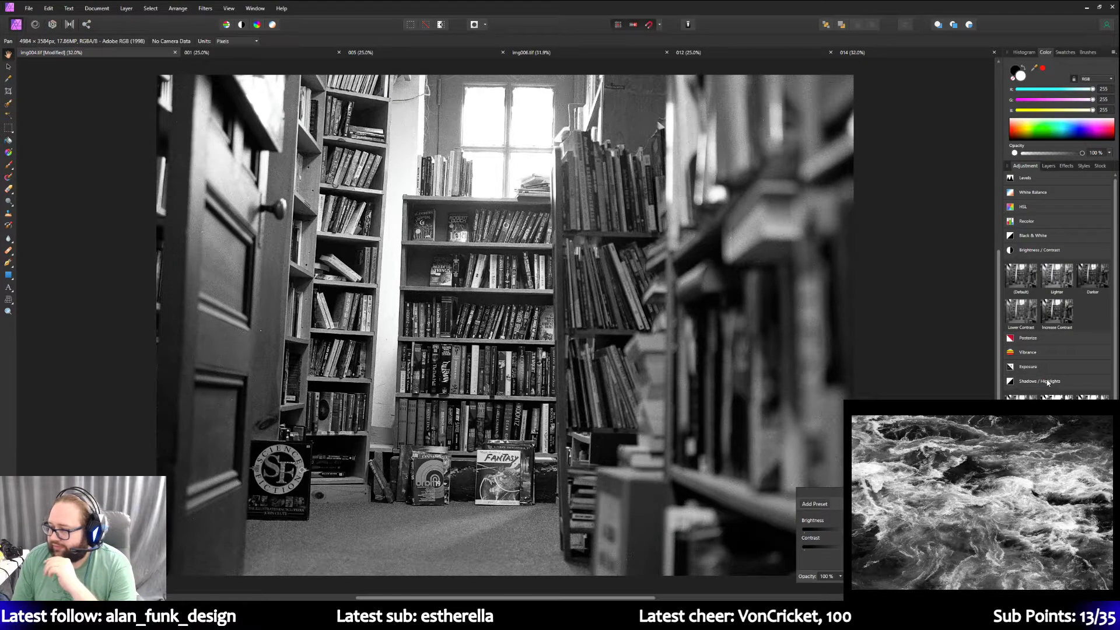
click(1020, 407)
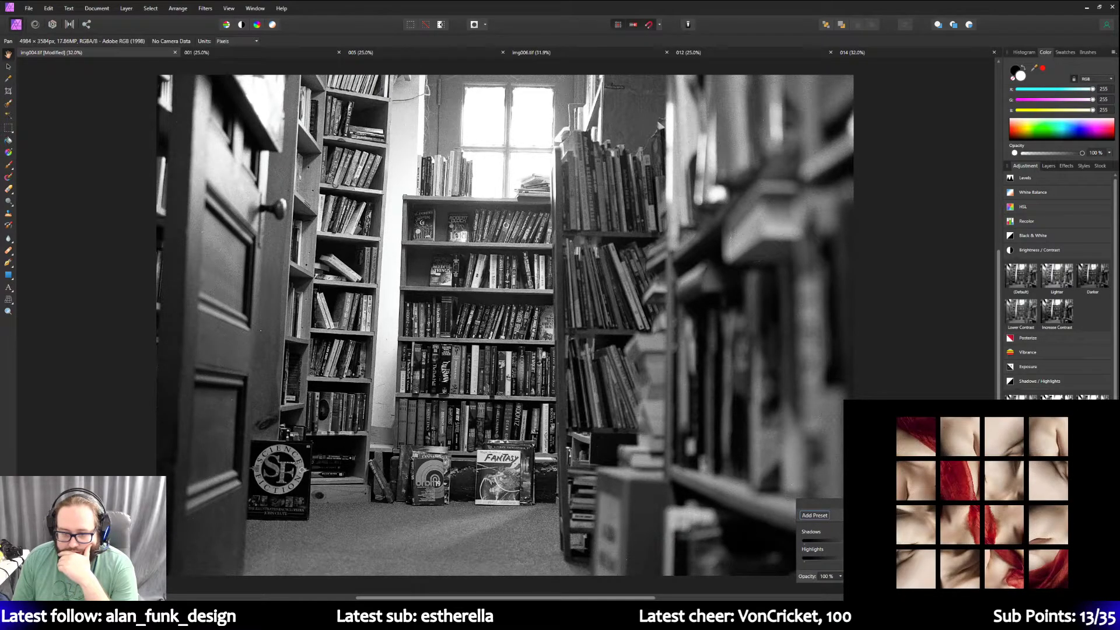
Try lowering the highlights and shadows to their minimum in the Shadows / Highlights adjustment, and undo the slider changes.
drag(881, 558, 799, 564)
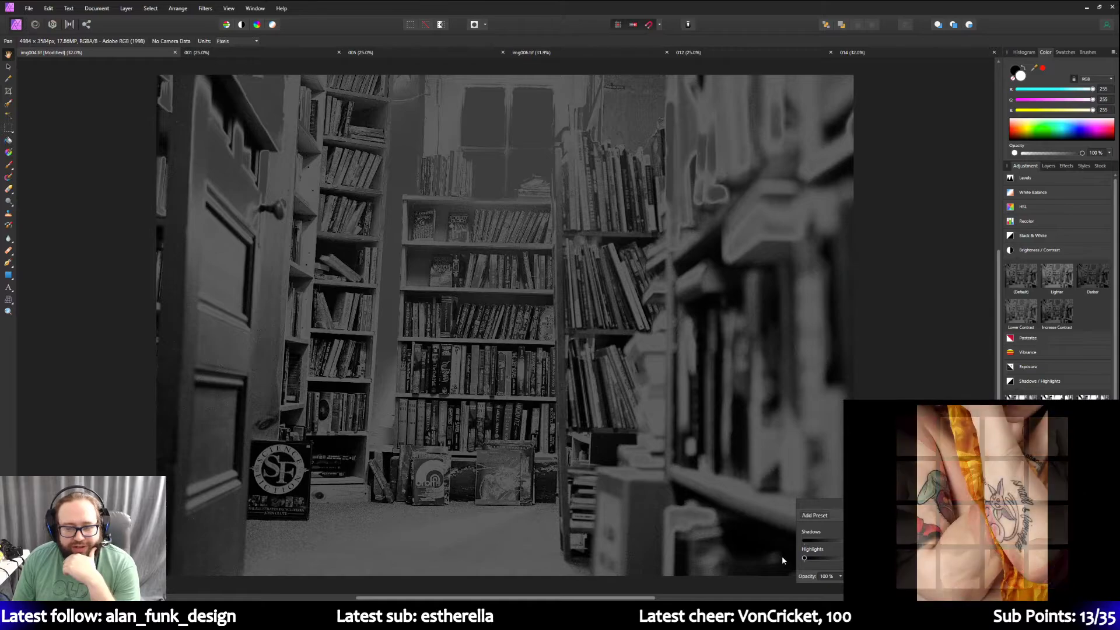
drag(852, 540, 750, 540)
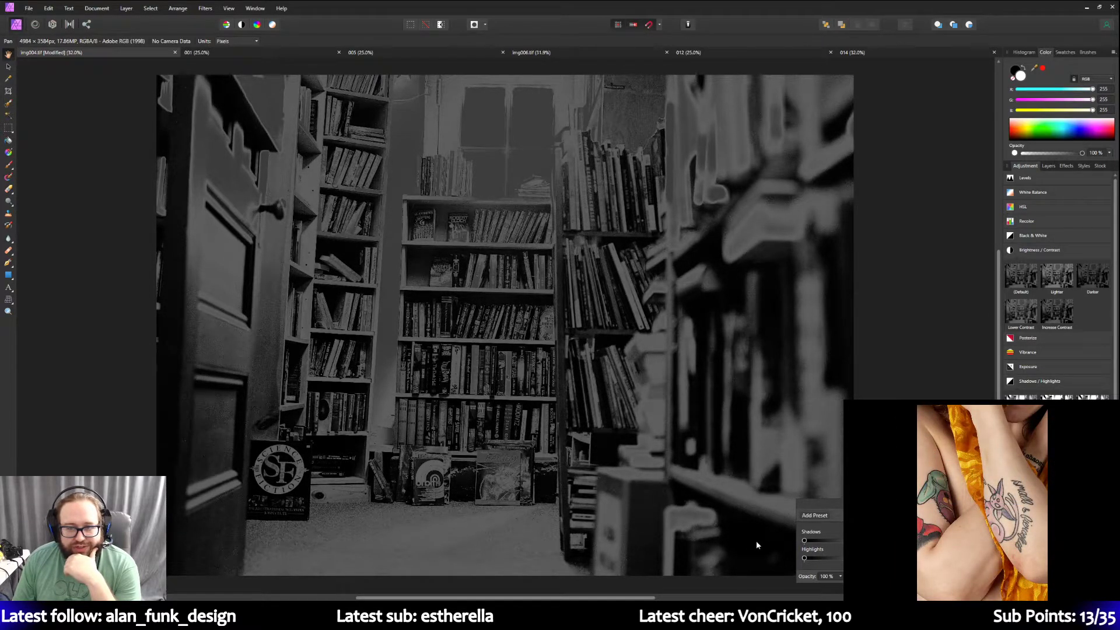
drag(803, 540, 910, 541)
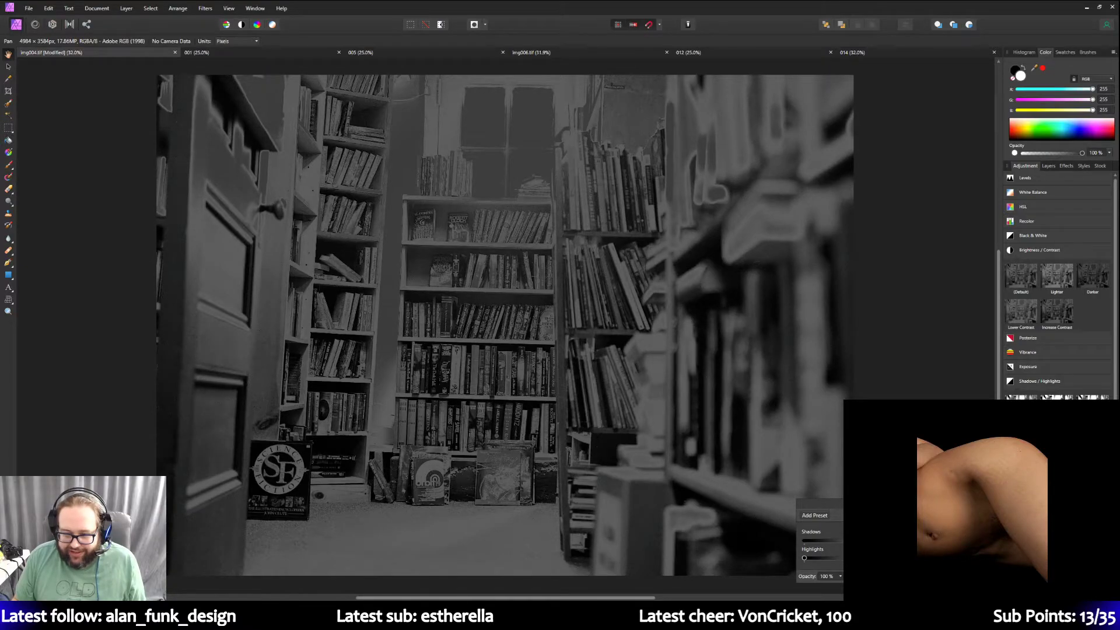
key(ctrl+z)
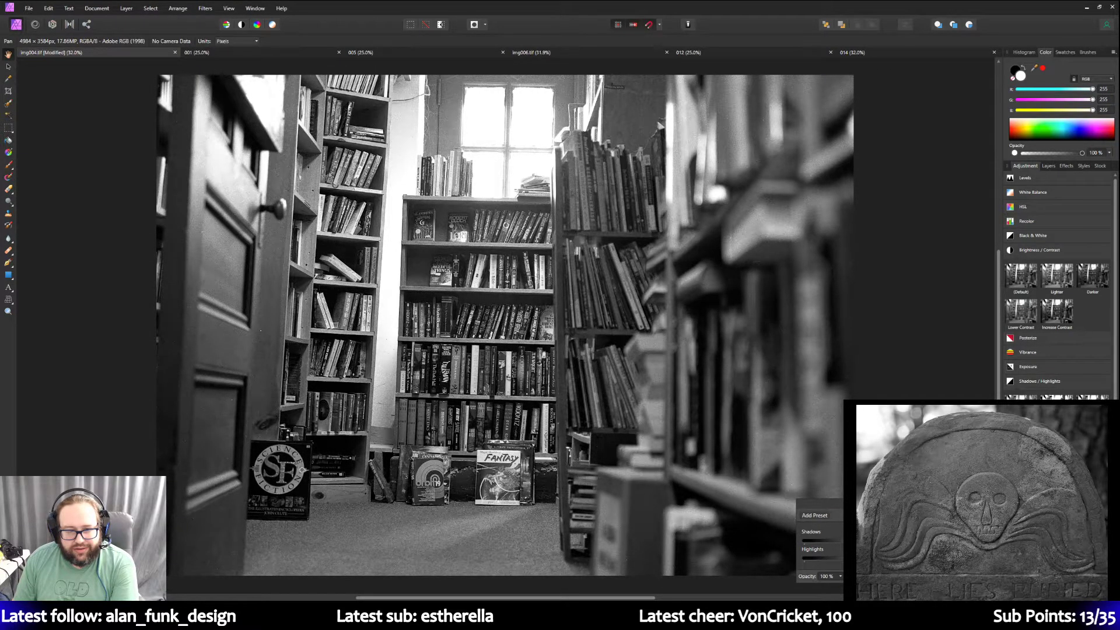
Inspect the door and bookshelves in the photo's upper-left area for dust at 75% zoom.
click(1049, 166)
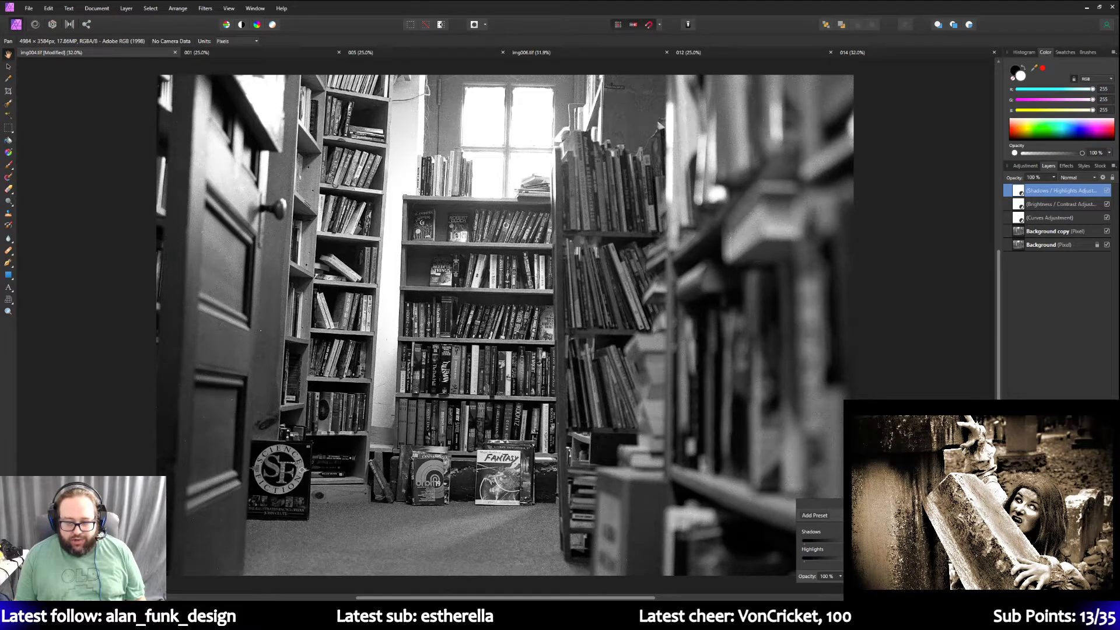
drag(595, 364, 595, 389)
scroll(594, 390, up, 1)
scroll(594, 389, down, 2)
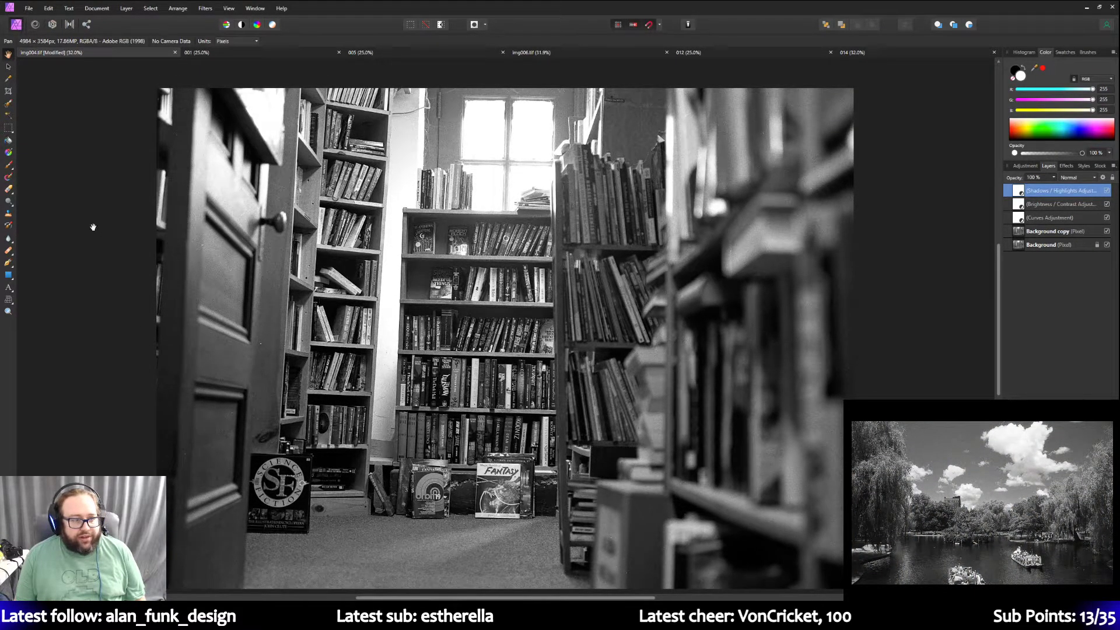
click(9, 313)
click(223, 169)
click(223, 169)
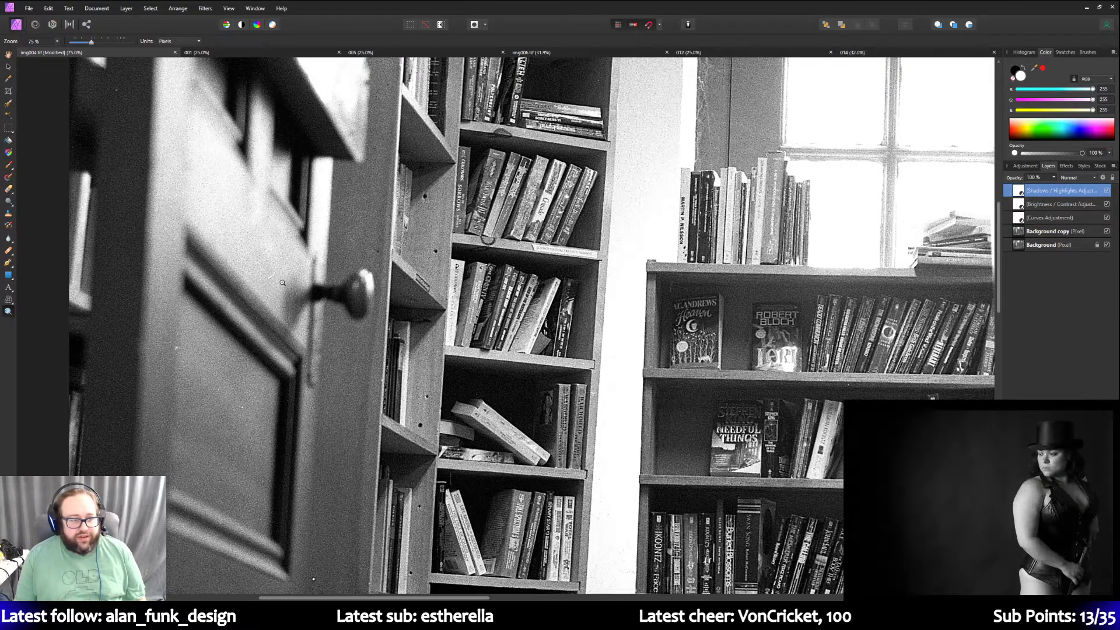
scroll(282, 282, up, 3)
scroll(282, 282, down, 1)
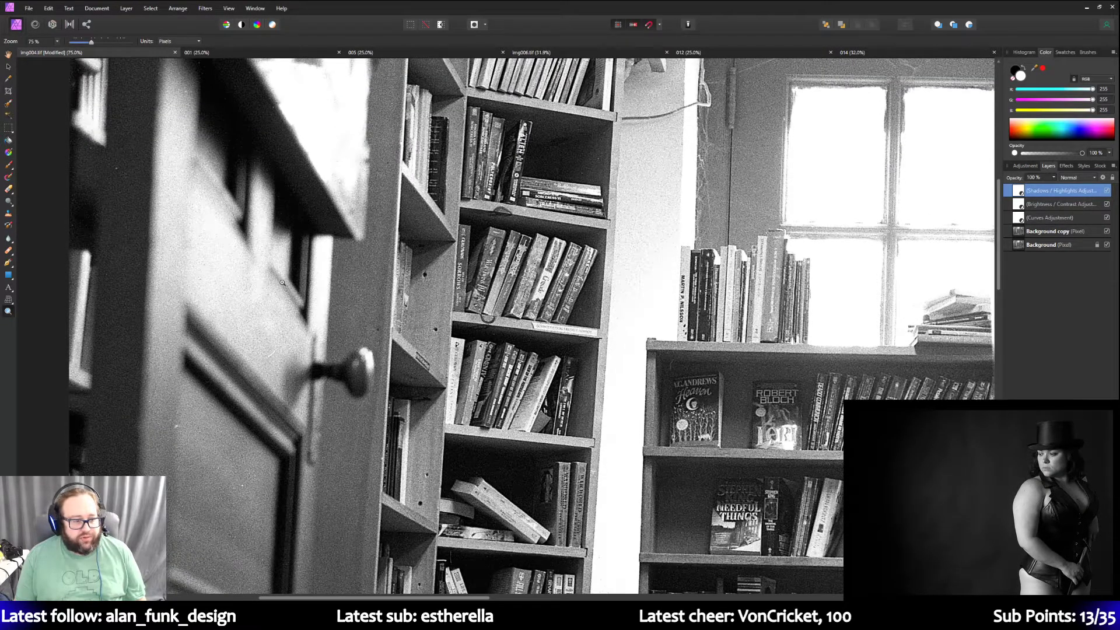
scroll(282, 282, down, 1)
scroll(281, 282, up, 2)
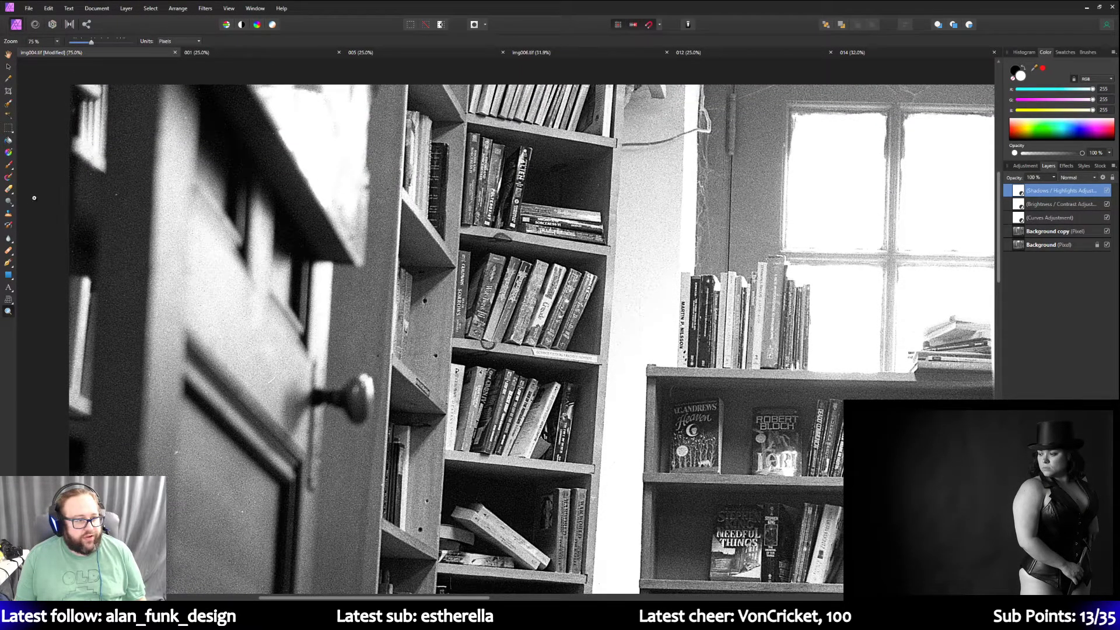
Switch to the Clone Brush and reduce its width to about 74 px.
click(9, 202)
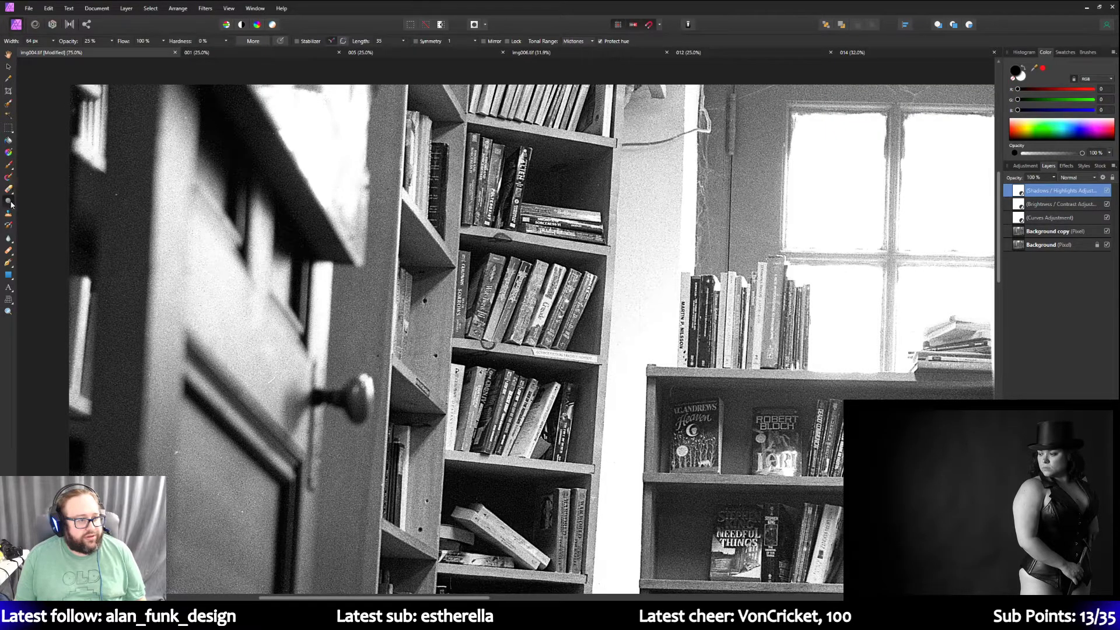
click(8, 213)
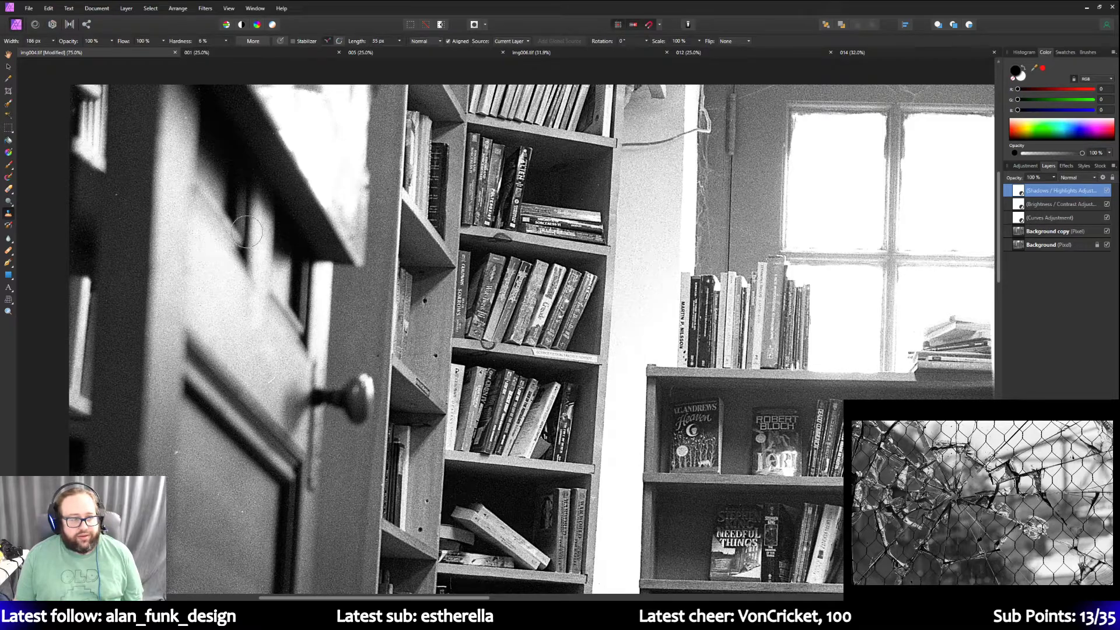
click(52, 44)
click(40, 51)
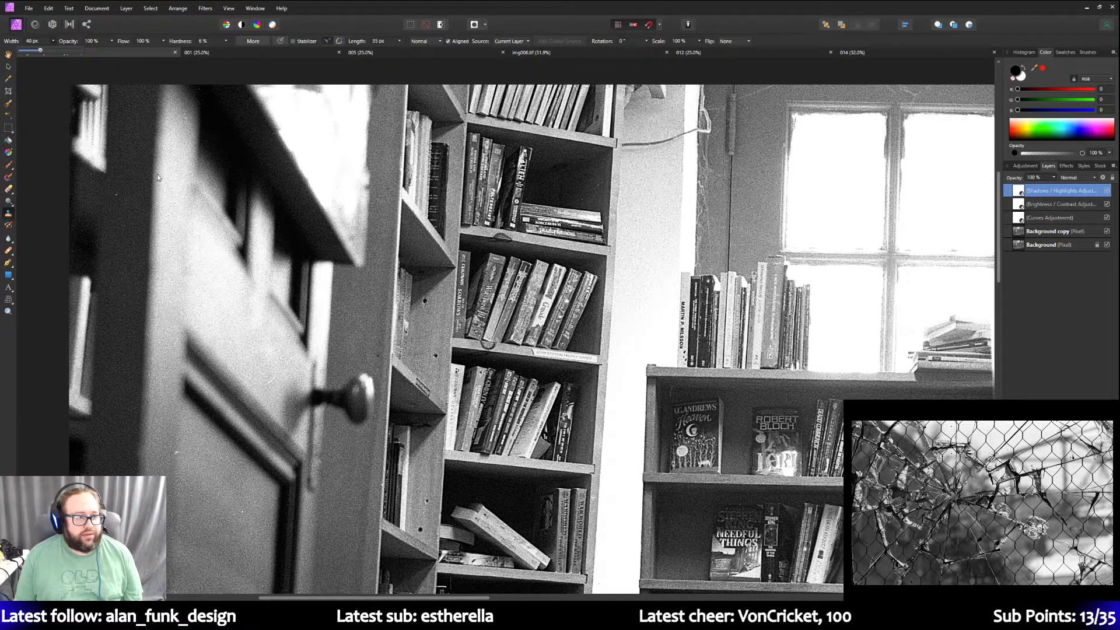
drag(40, 51, 48, 51)
Sample clone sources on the Background copy layer and clone out the dust specks on the door's dark upper edge.
click(143, 136)
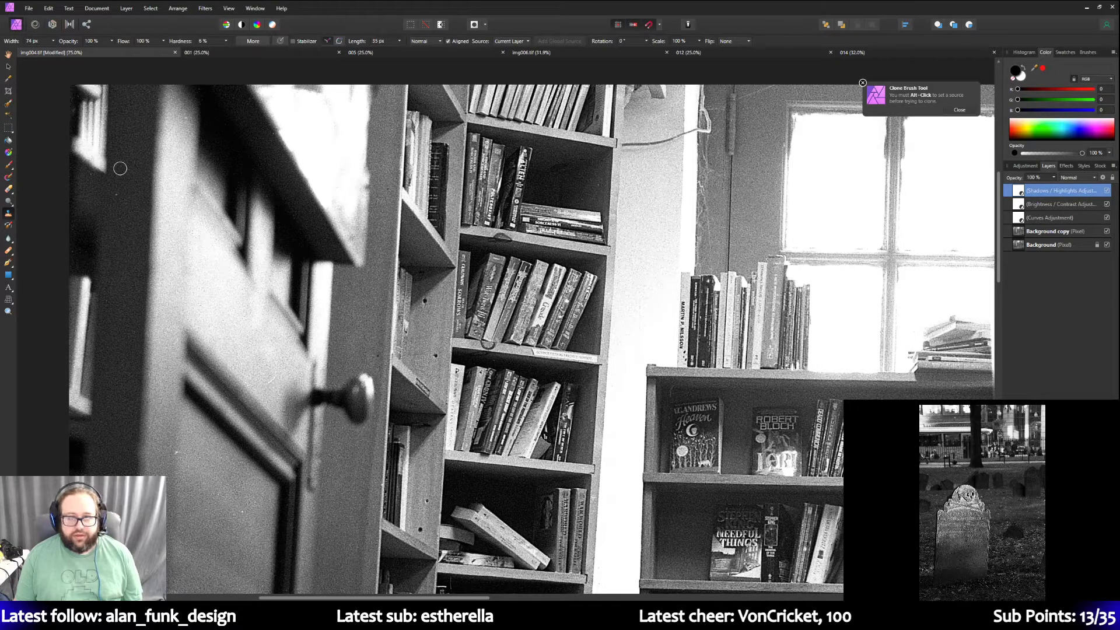
alt+click(120, 187)
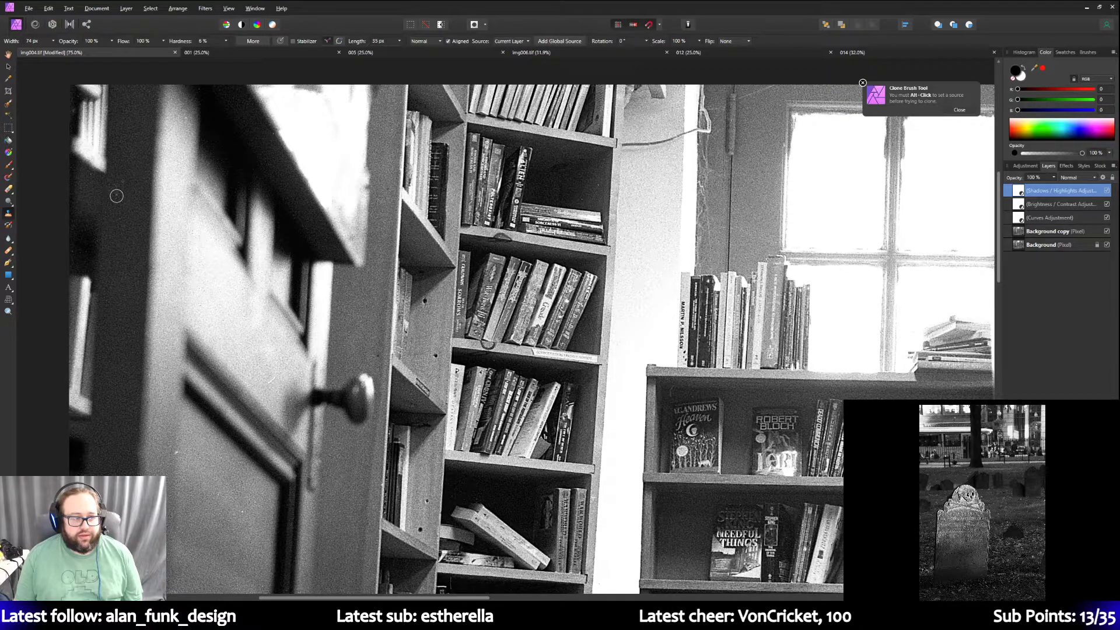
click(1039, 231)
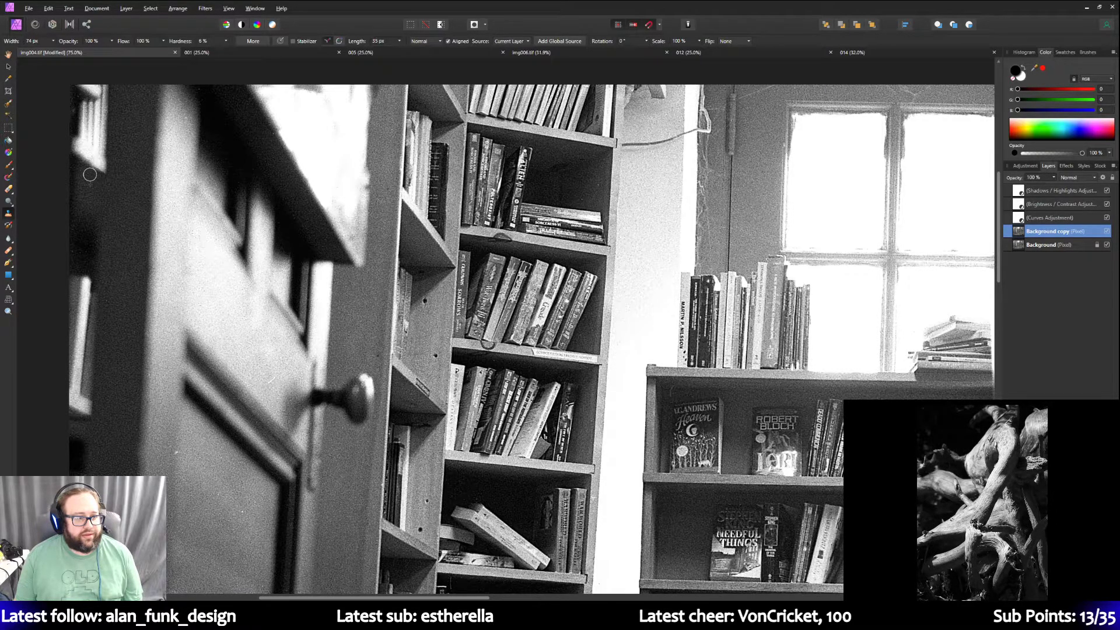
key(alt)
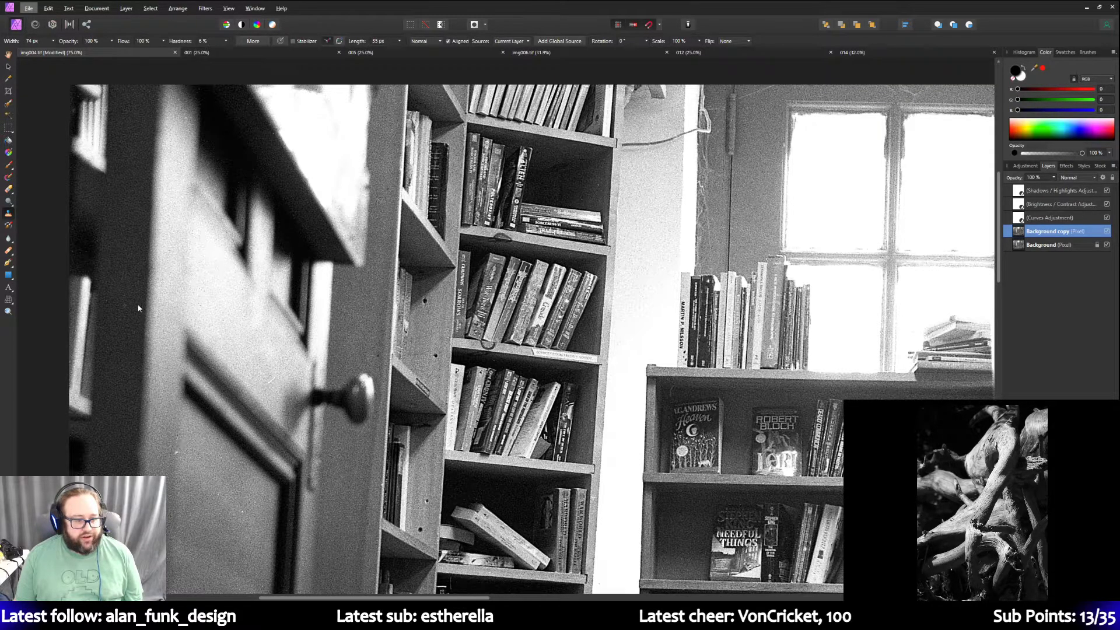
alt+click(274, 365)
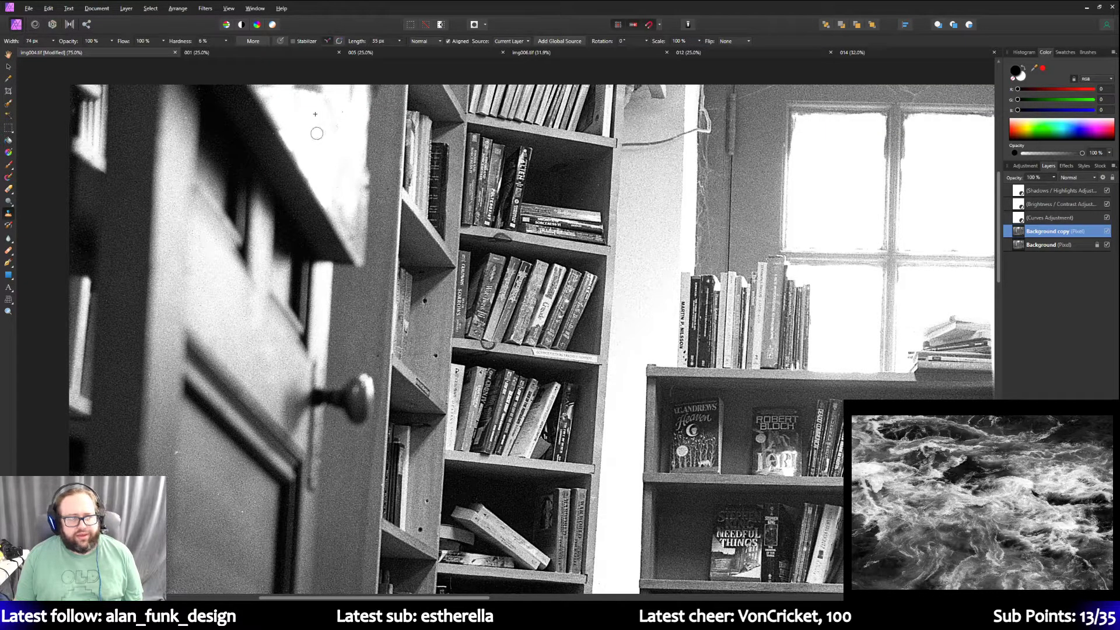
scroll(352, 161, up, 2)
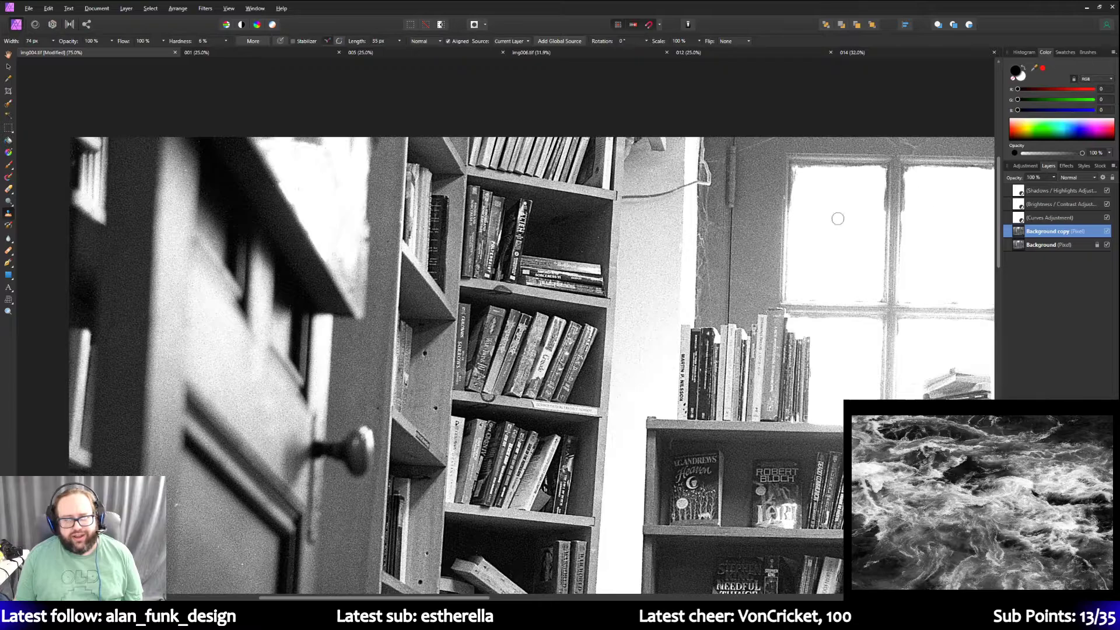
Reopen the settings of the Shadows / Highlights adjustment and hide that adjustment layer.
click(1048, 192)
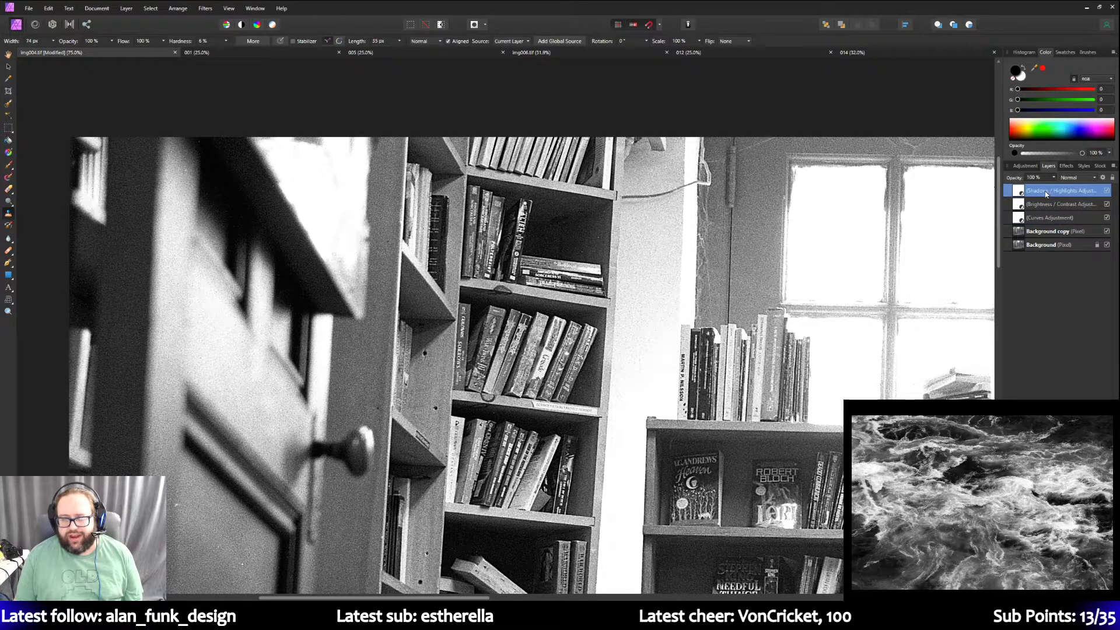
double_click(1049, 191)
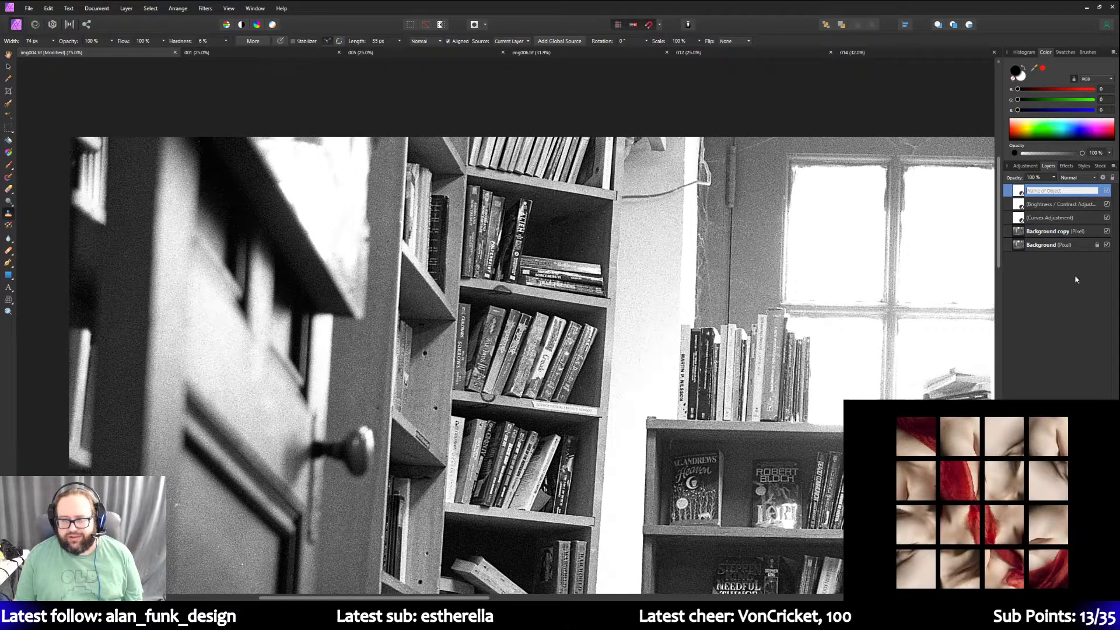
click(1025, 166)
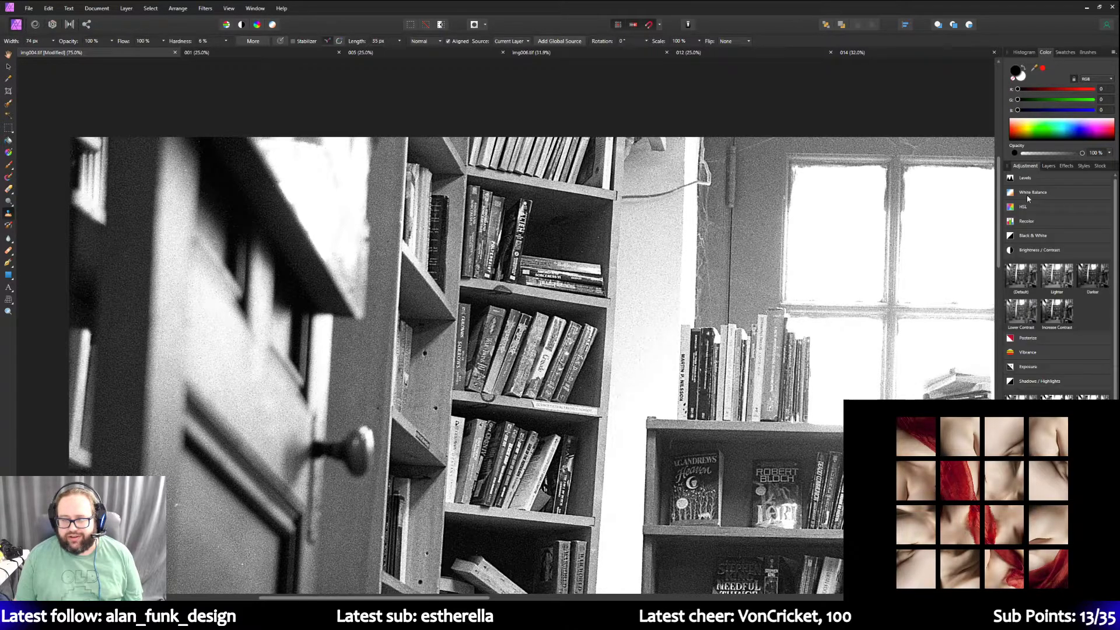
click(1021, 408)
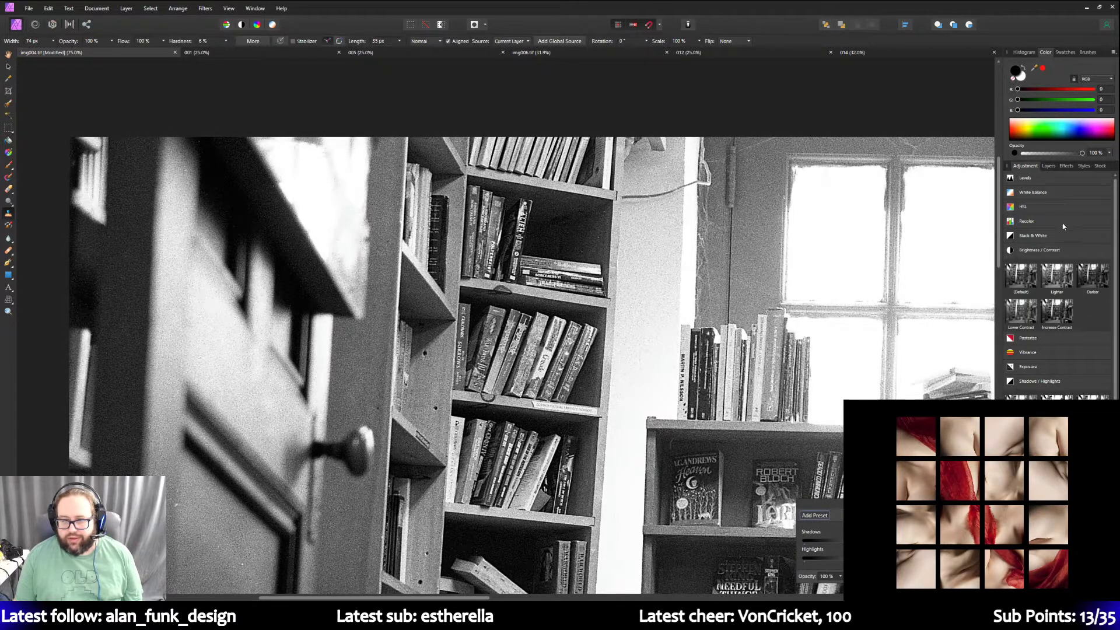
click(1048, 166)
double_click(1052, 190)
key(Escape)
double_click(1016, 195)
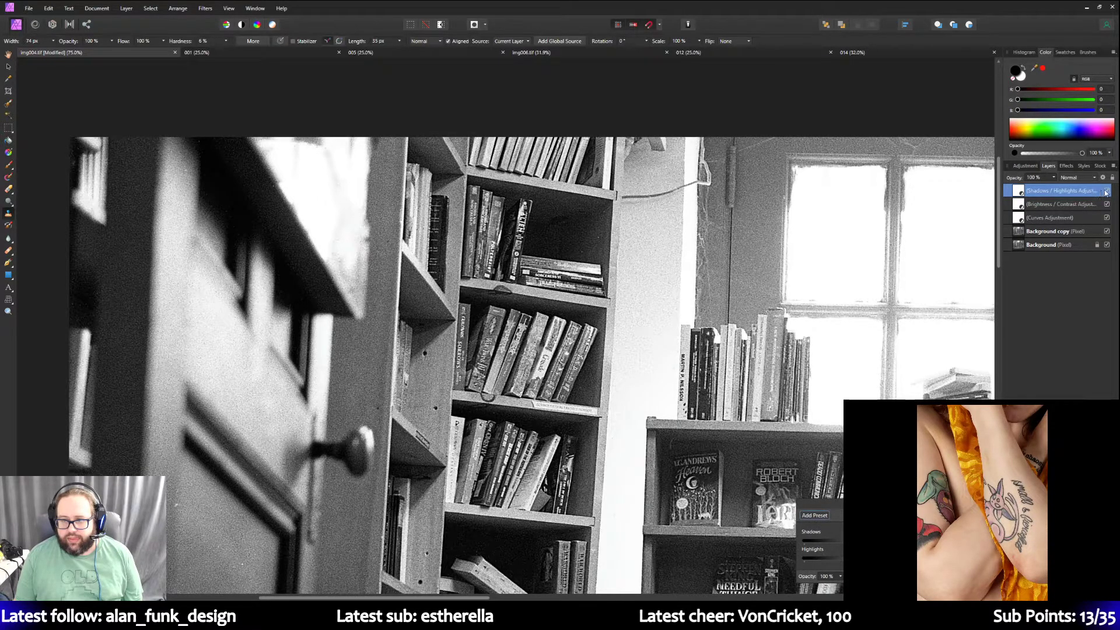
Open the Brightness / Contrast adjustment's settings and examine the door and bookshelves from top to bottom for tone and remaining dust.
click(1067, 204)
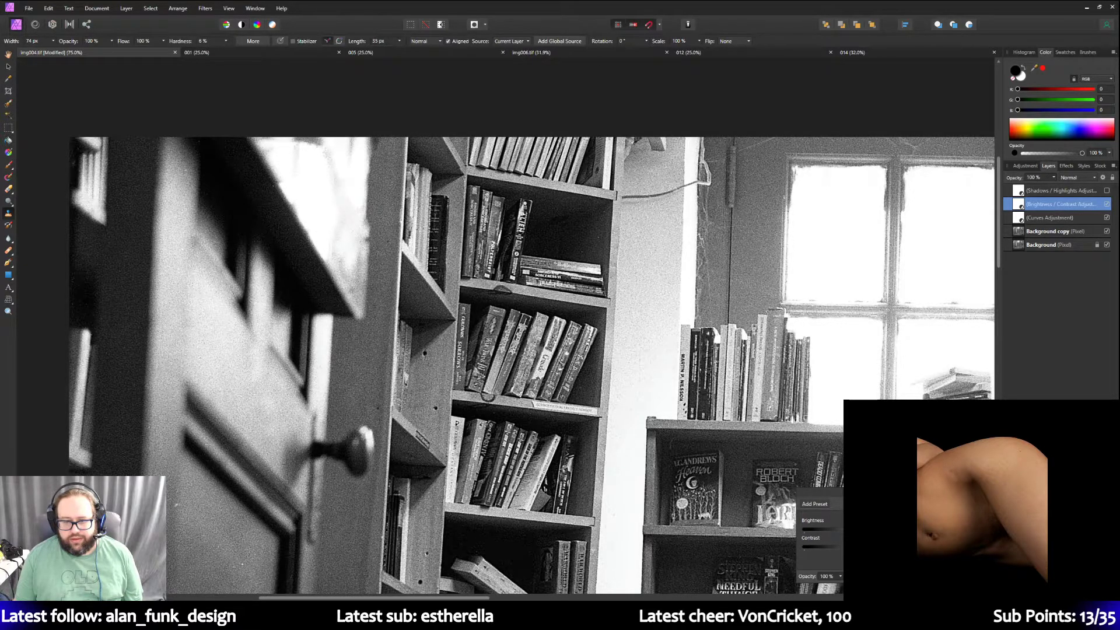
scroll(595, 522, down, 6)
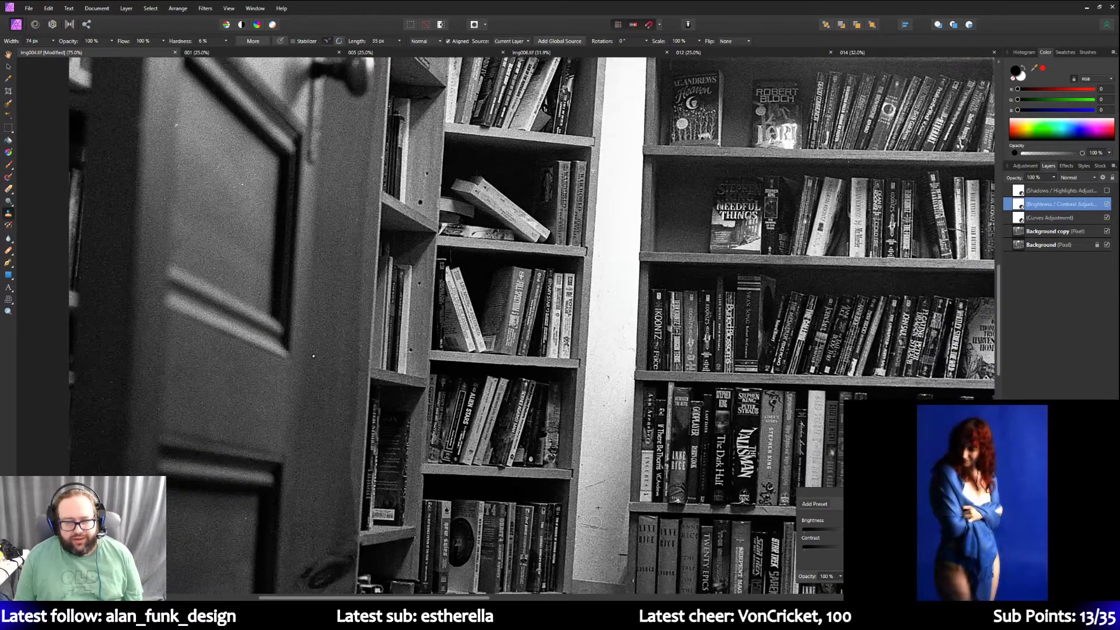
scroll(595, 522, down, 4)
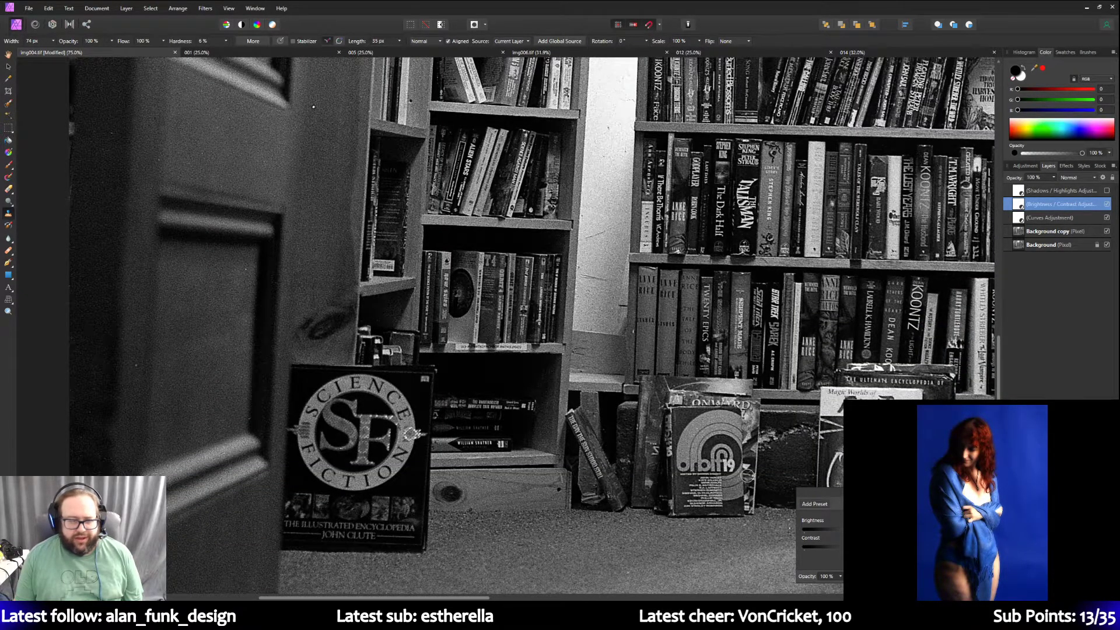
scroll(789, 530, up, 7)
scroll(412, 274, up, 3)
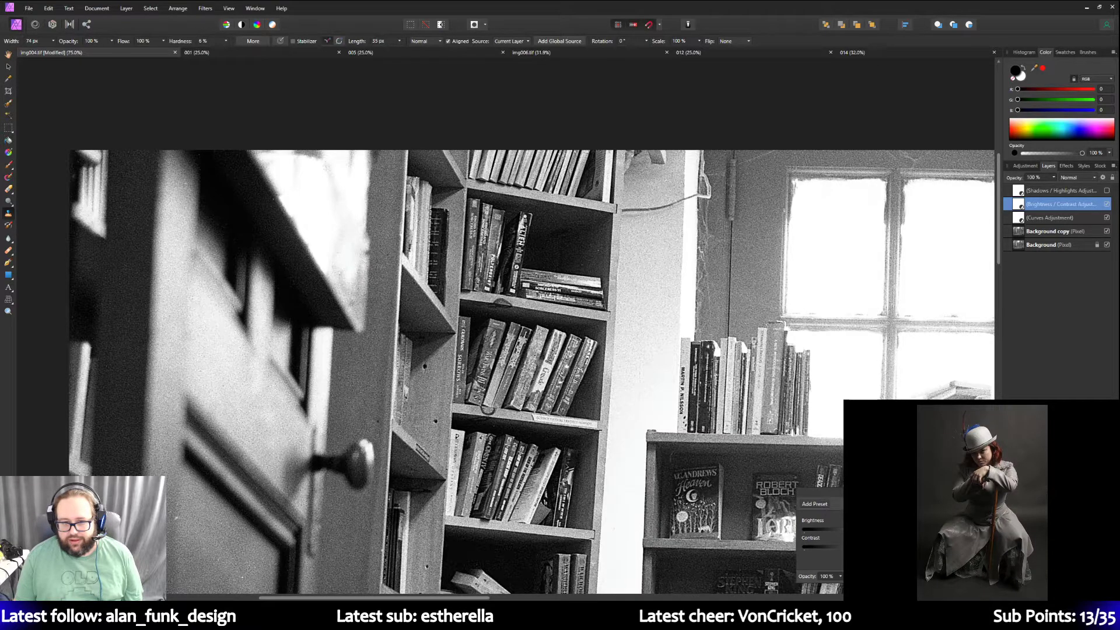
scroll(461, 456, down, 3)
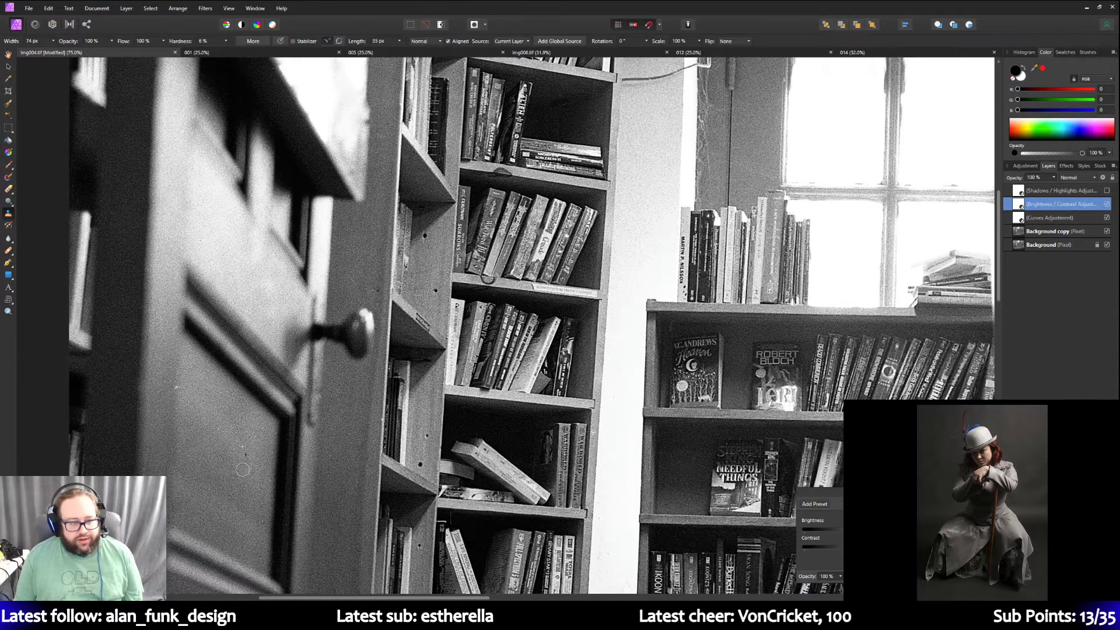
On the Background copy layer, clone out the dust specks on the door's panels down to the floor.
click(1054, 237)
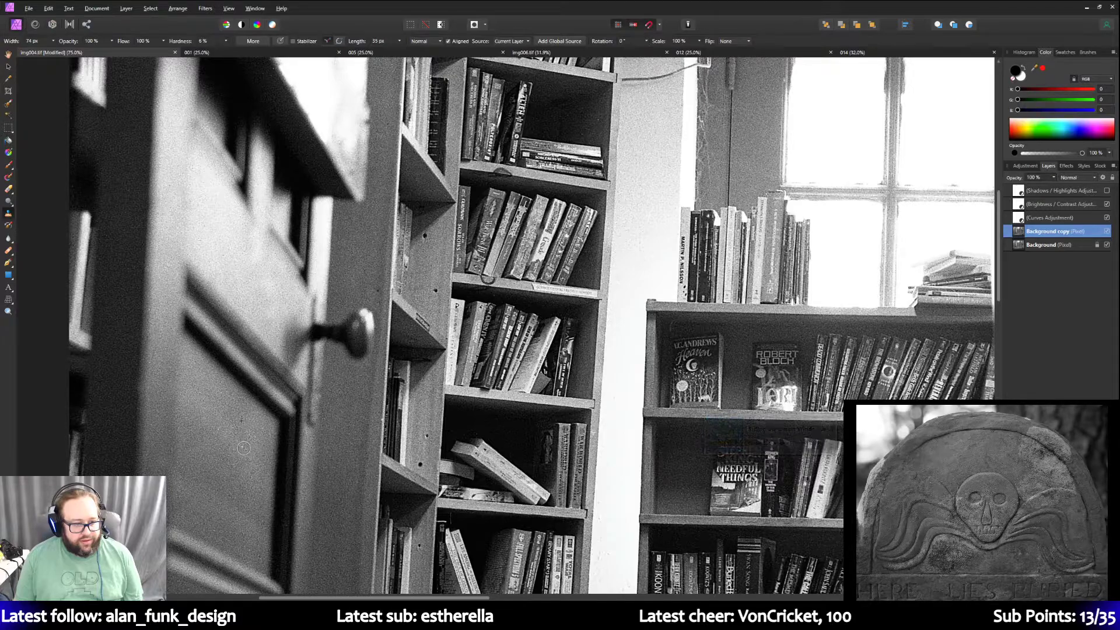
scroll(292, 502, down, 3)
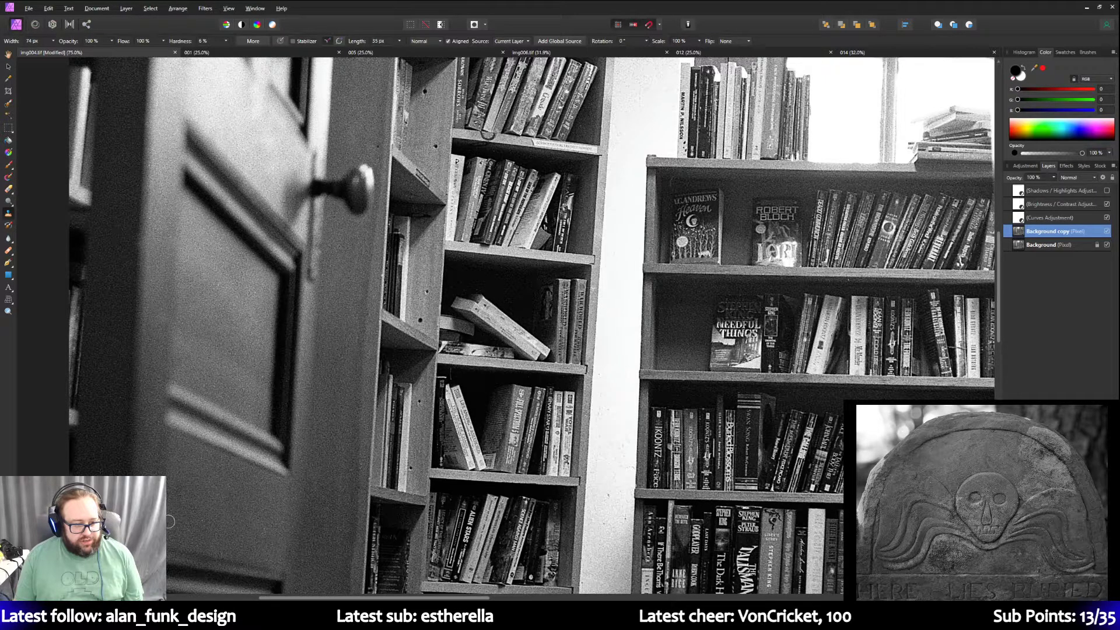
scroll(344, 461, down, 4)
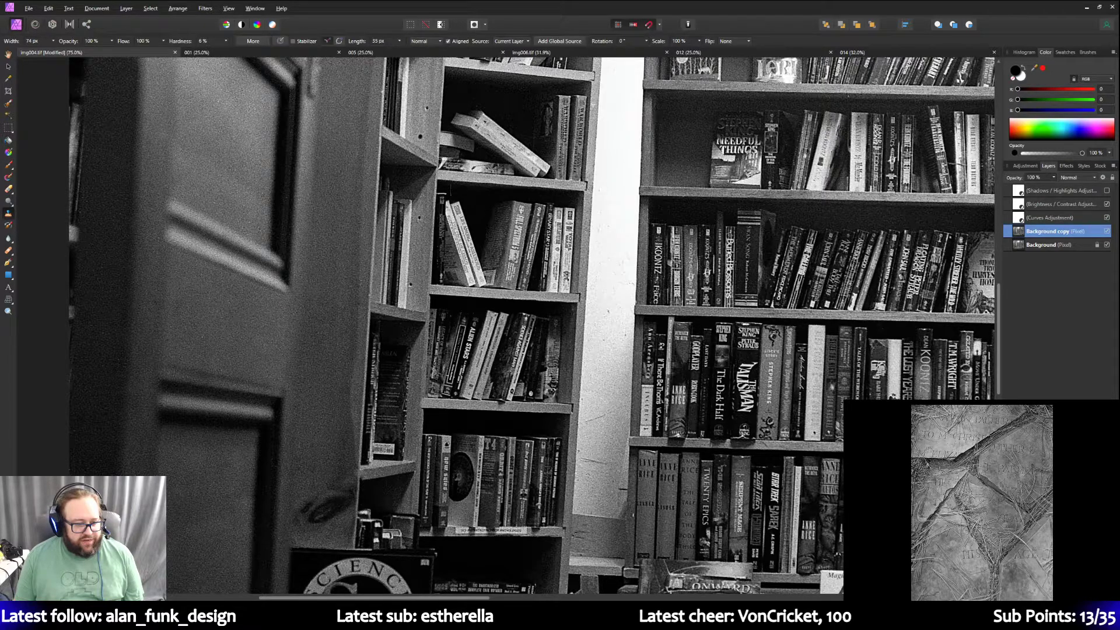
scroll(212, 524, down, 5)
scroll(211, 524, down, 2)
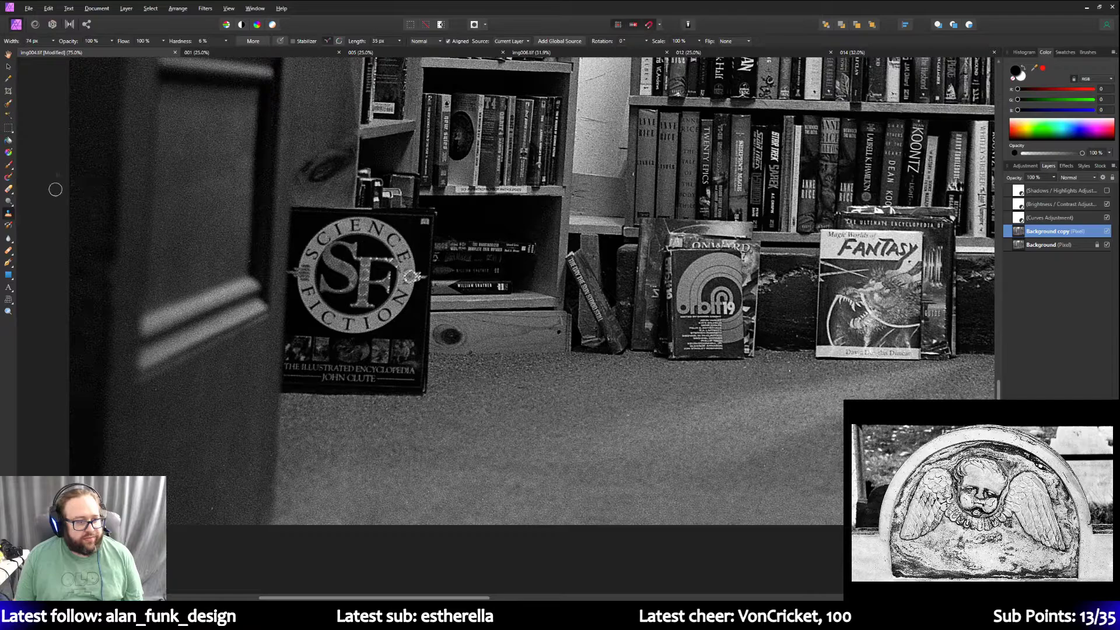
Return to the Clone Brush and clone out the dust specks at the bottom of the door, checking back up the shelves.
click(9, 129)
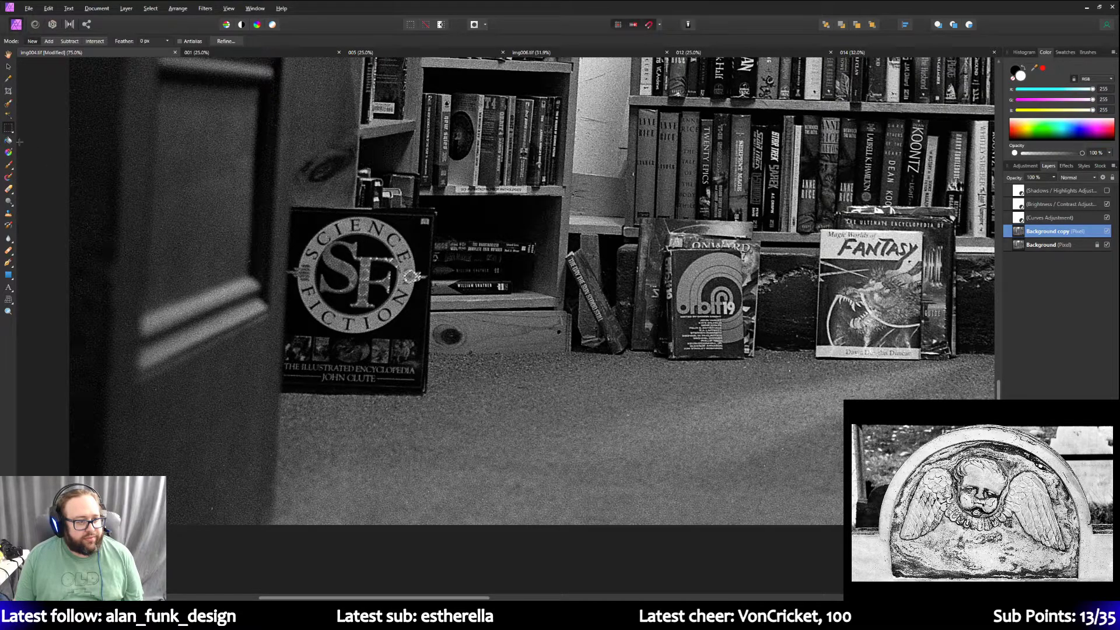
click(9, 213)
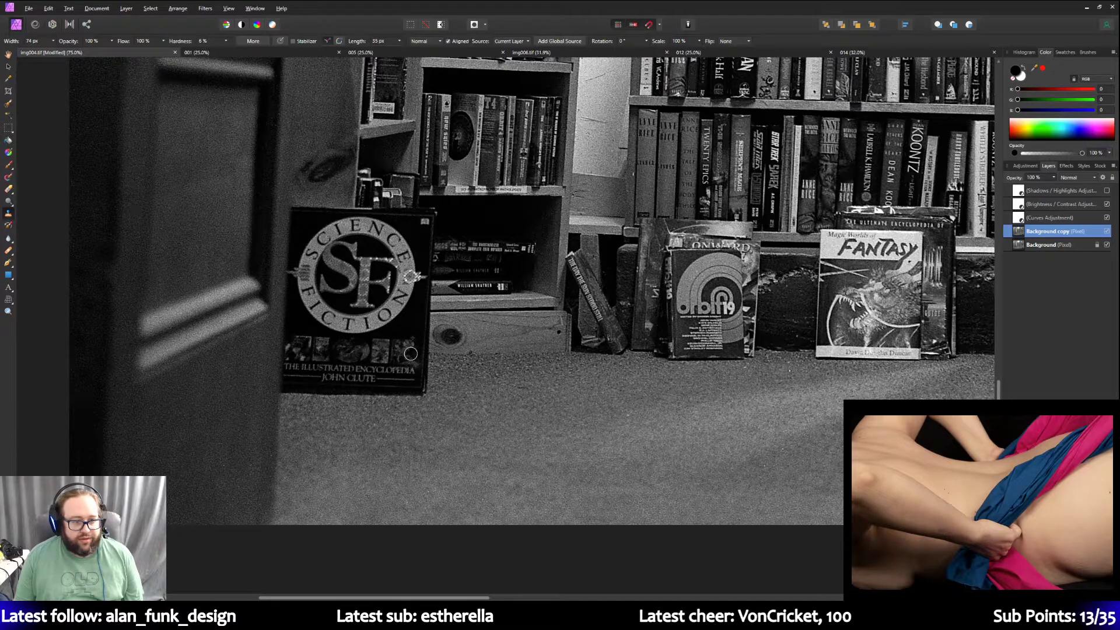
scroll(411, 353, down, 1)
scroll(512, 440, up, 2)
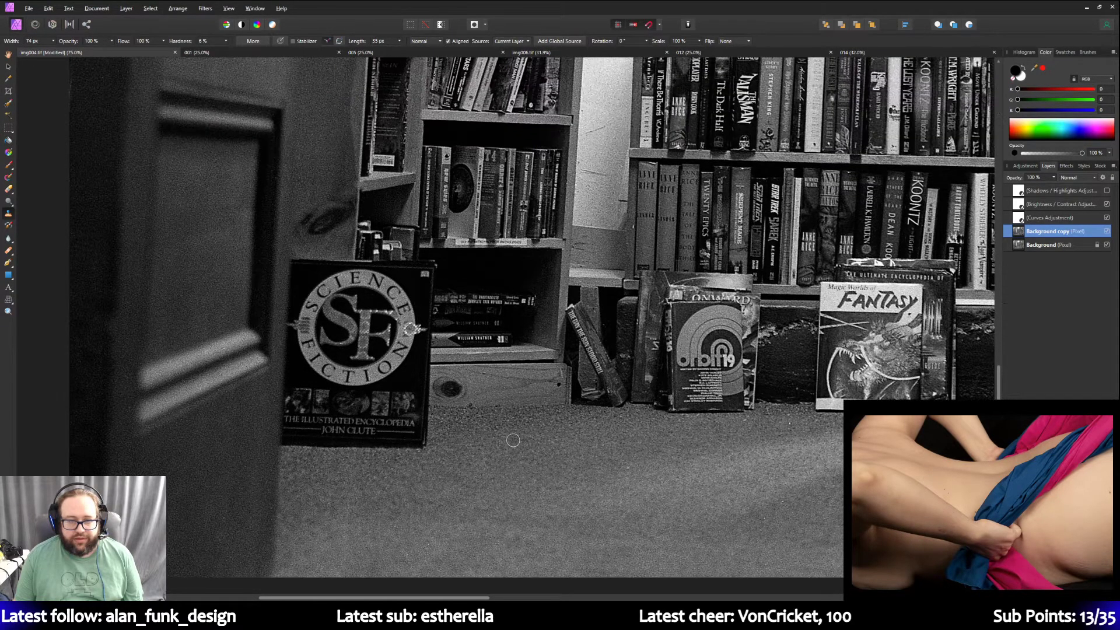
scroll(512, 440, up, 8)
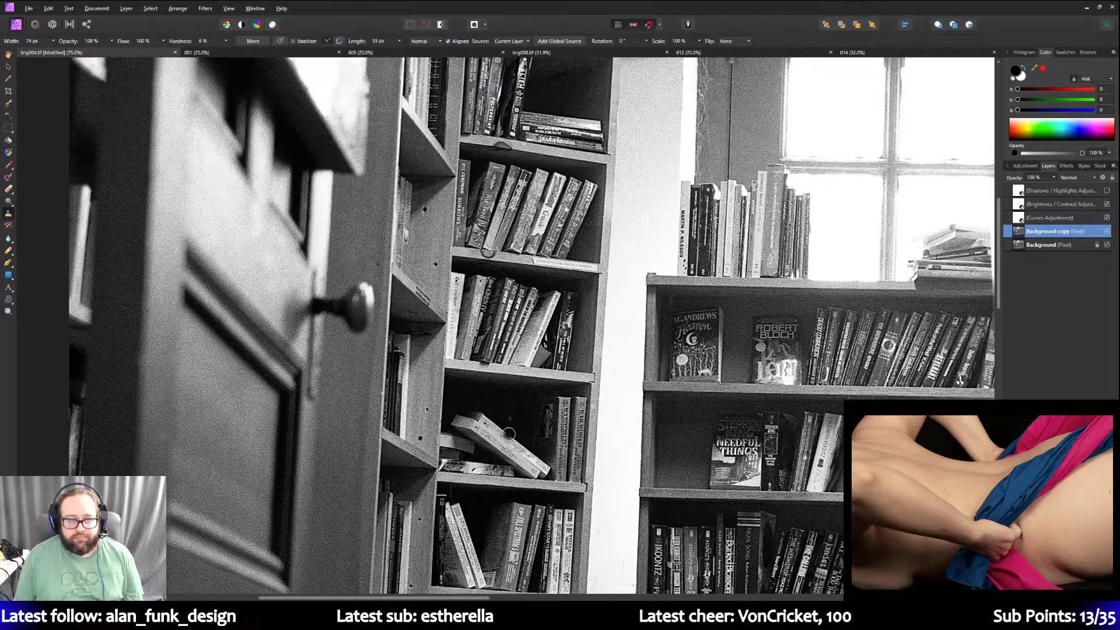
scroll(509, 433, up, 4)
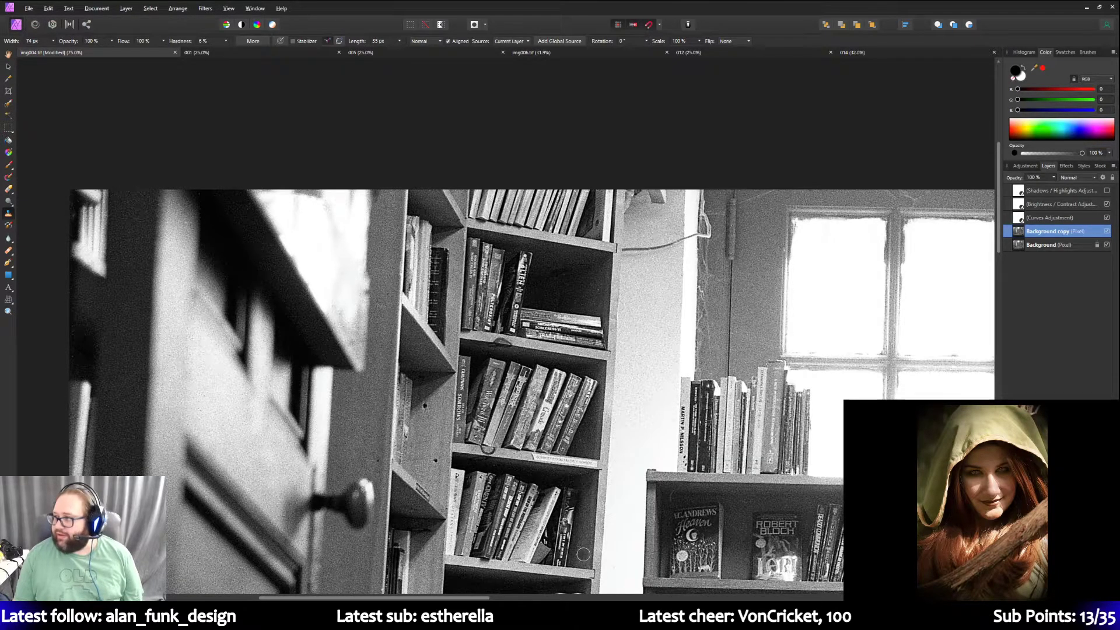
Clone out the dust and scratches on the blurred bookshelf along the photo's right side.
drag(490, 597, 808, 598)
scroll(789, 582, down, 10)
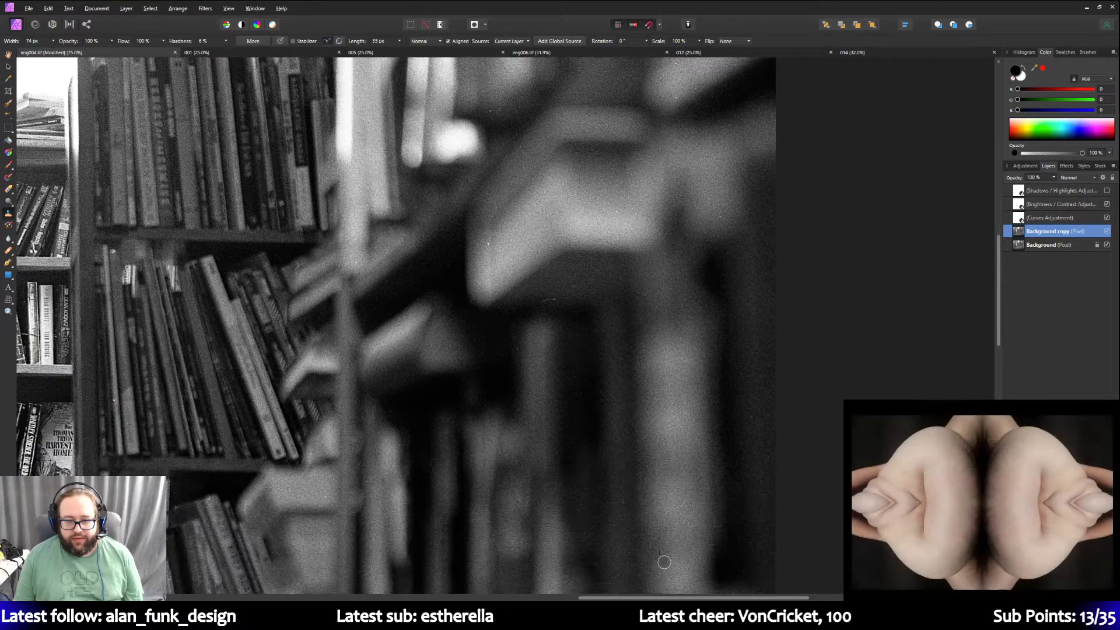
scroll(663, 563, down, 8)
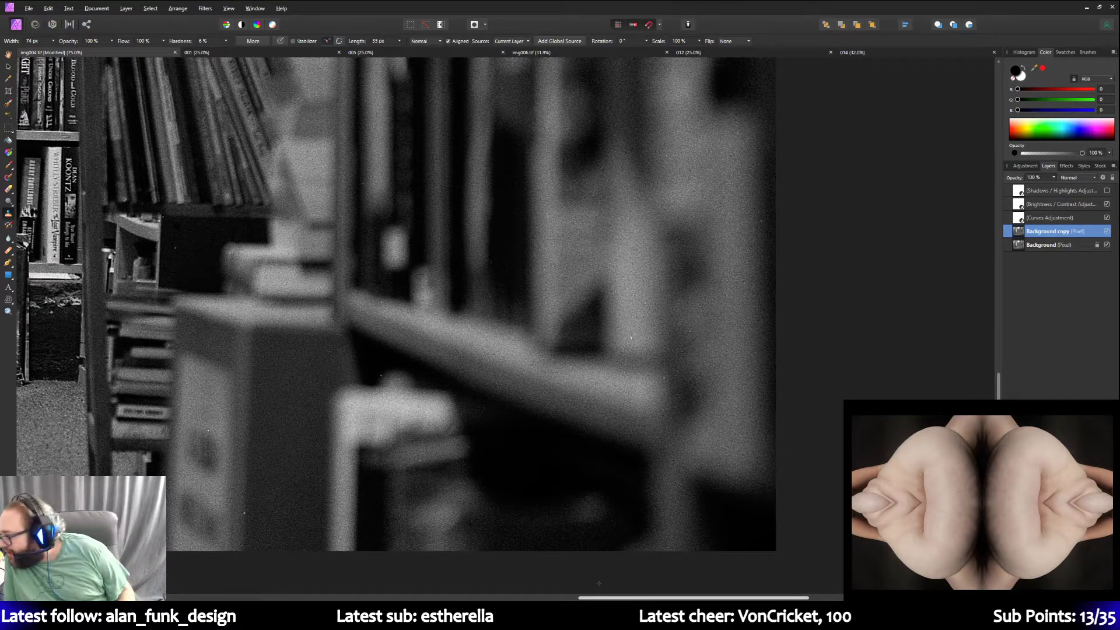
drag(598, 597, 509, 597)
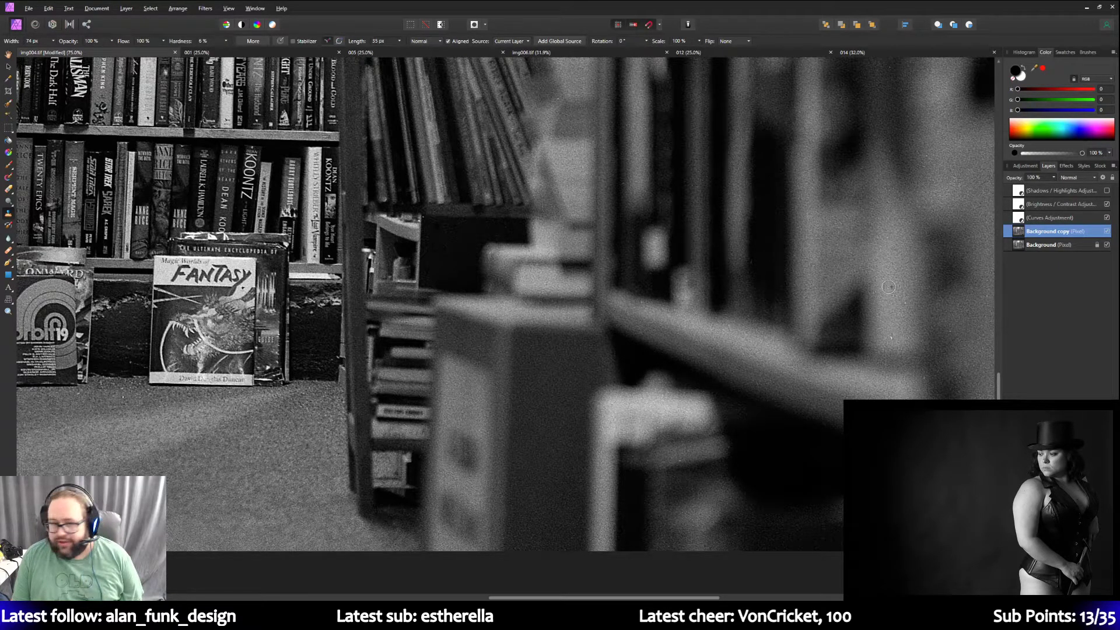
Undo the last edit on the Background copy layer of the bookshop photo.
scroll(618, 285, up, 1)
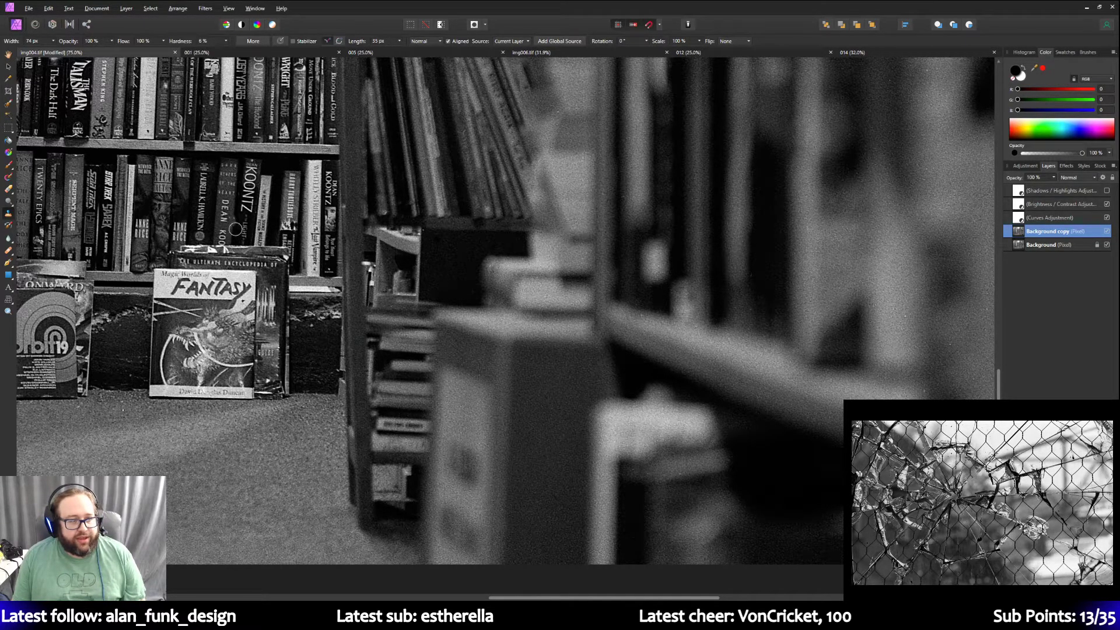
scroll(232, 229, up, 5)
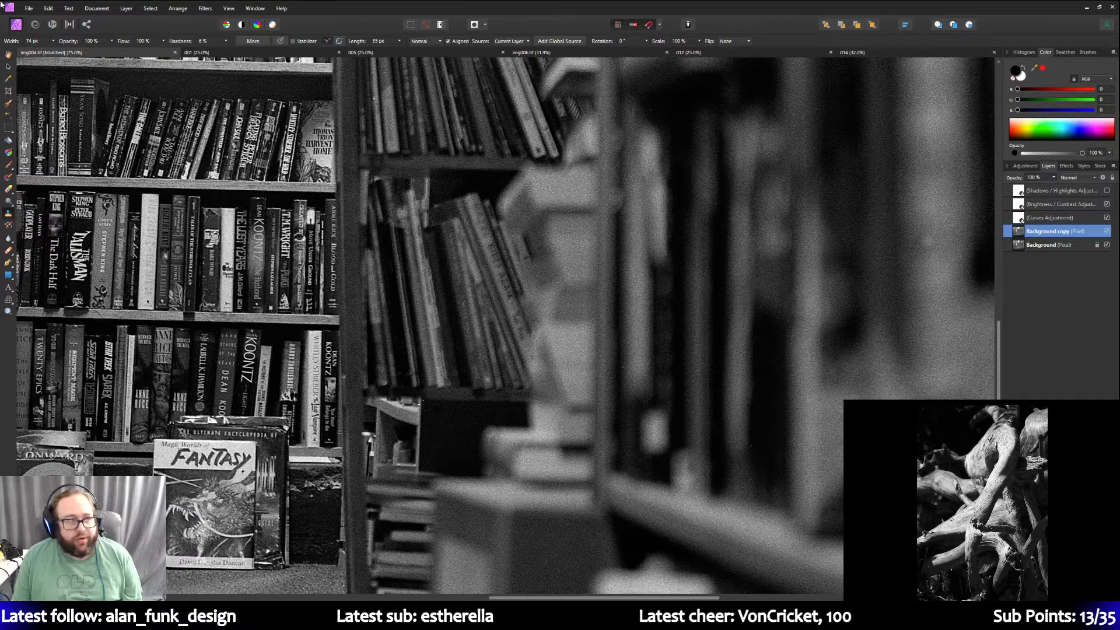
click(49, 8)
click(63, 17)
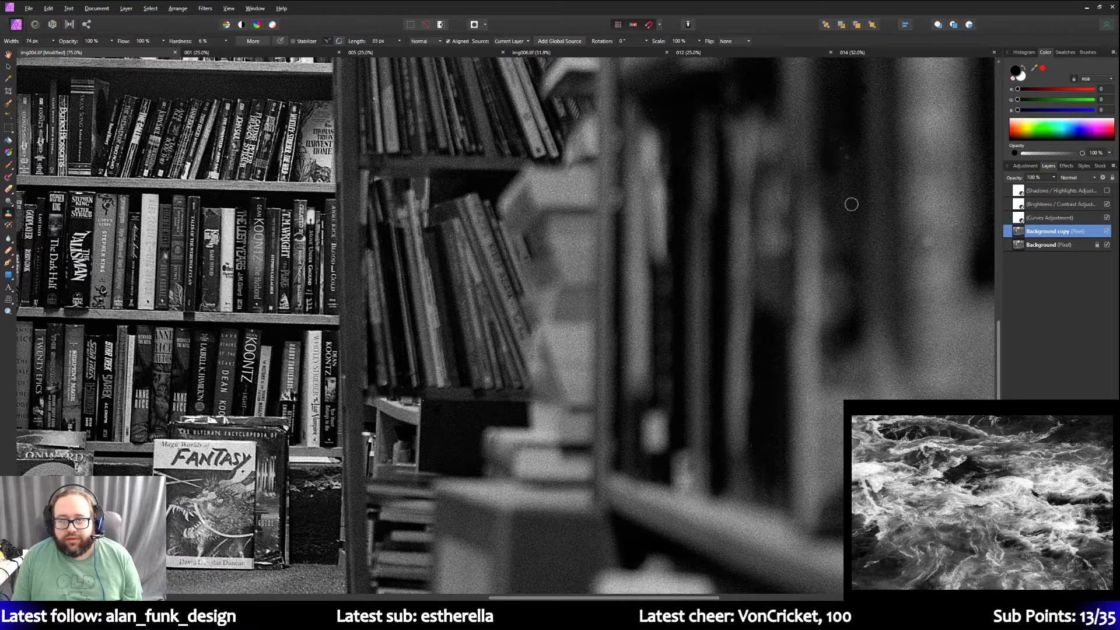
Examine the blurred foreground shelves of the photo from the floor up to the window for remaining dust specks.
scroll(765, 225, down, 2)
scroll(765, 225, down, 6)
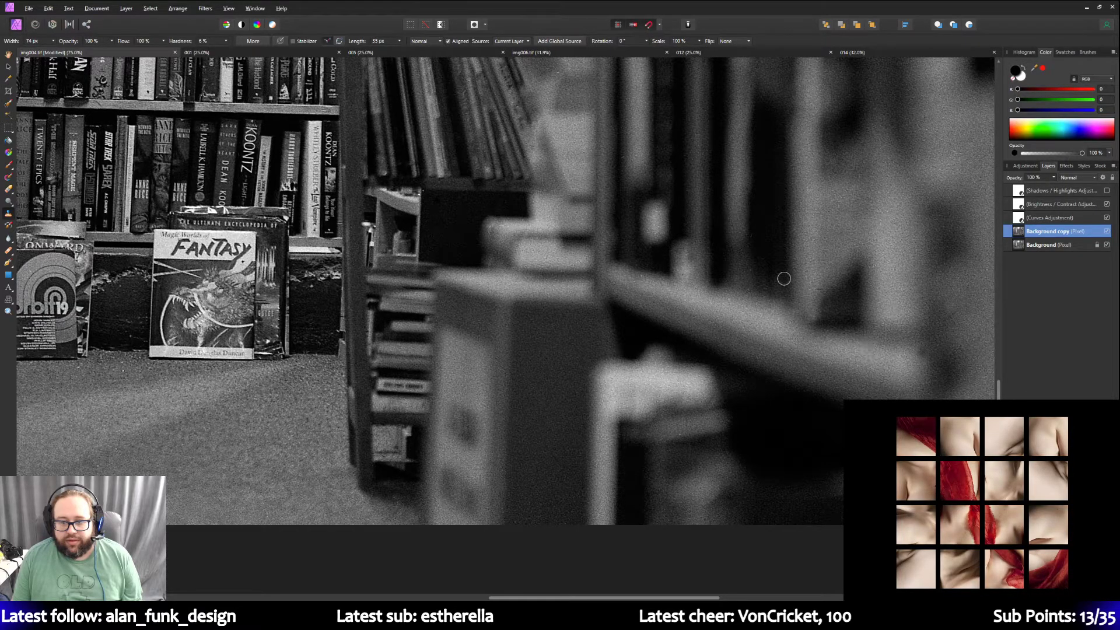
scroll(736, 333, down, 2)
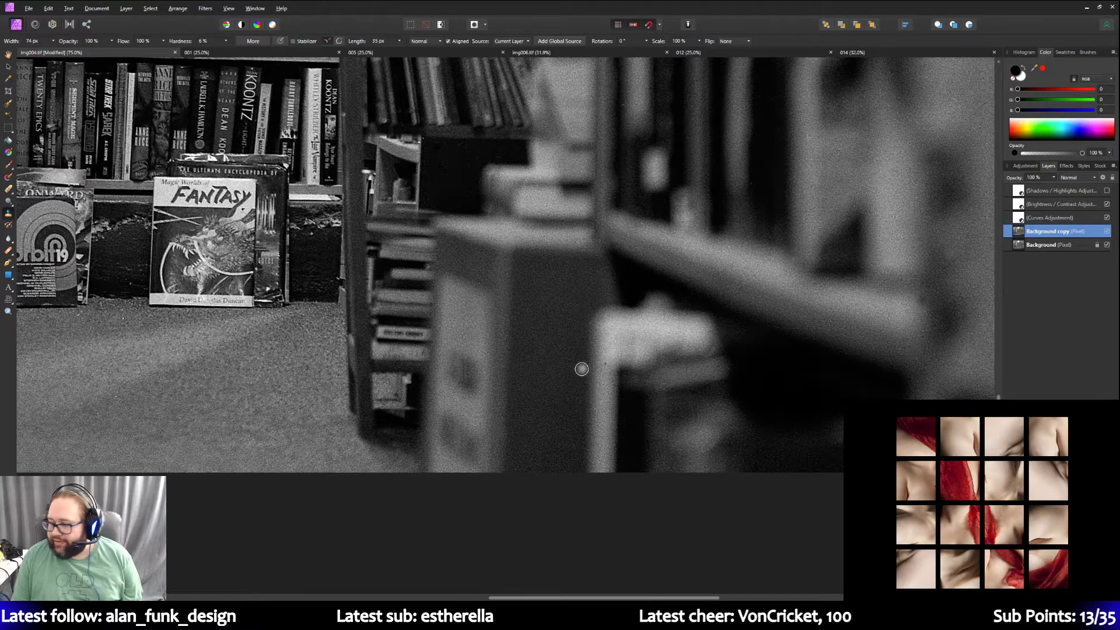
scroll(602, 391, up, 3)
scroll(603, 391, up, 10)
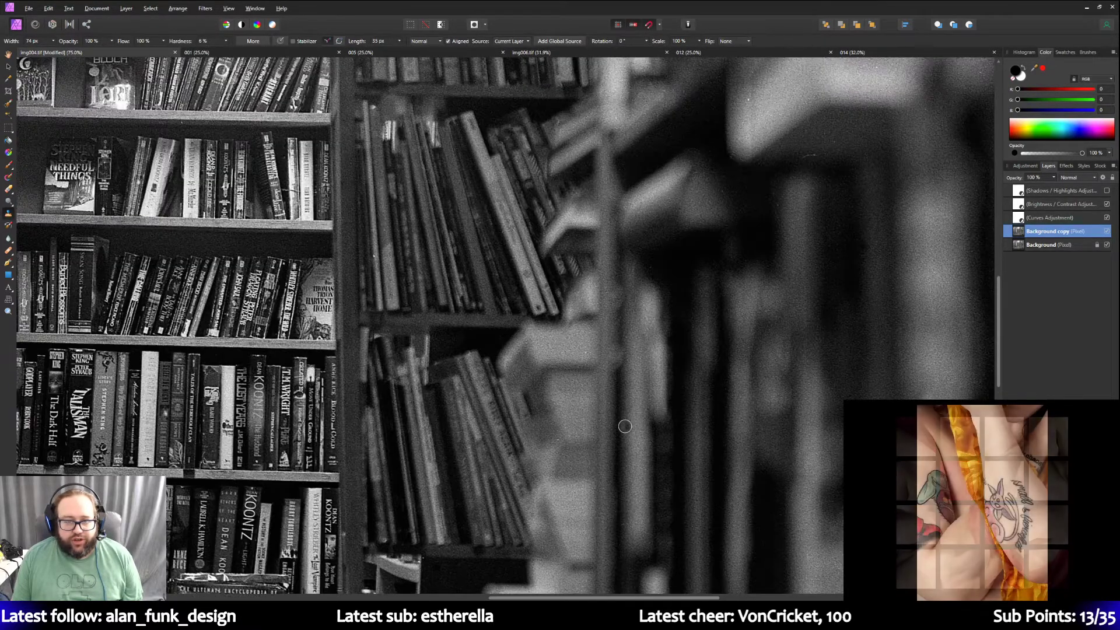
scroll(625, 427, up, 3)
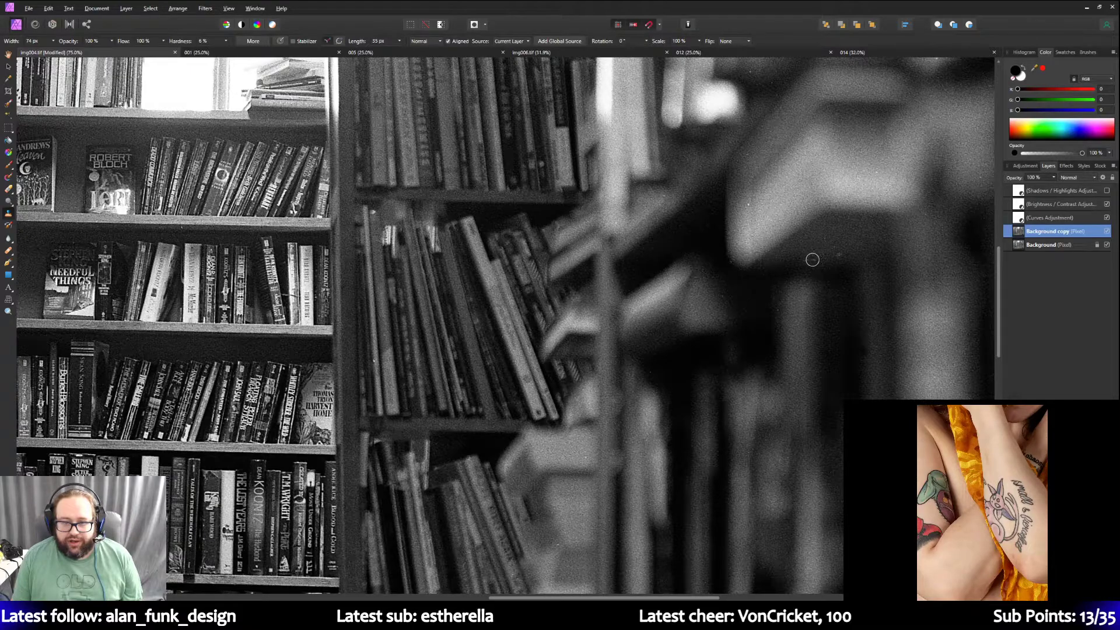
scroll(795, 275, up, 6)
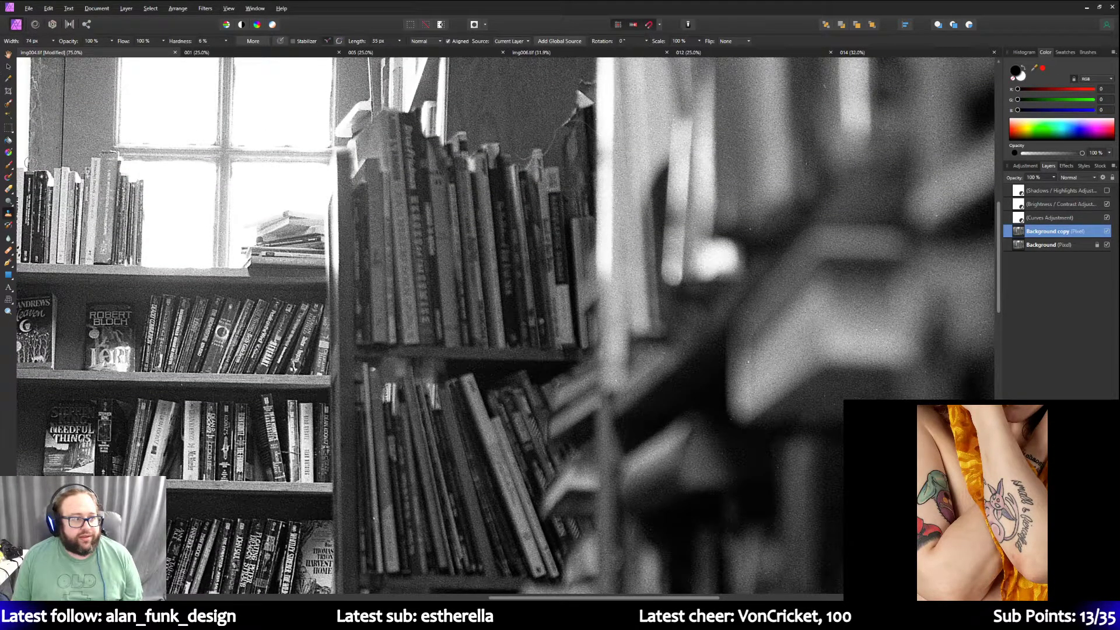
Select a rectangular area over the upper part of the blurred foreground shelves and apply a Noise filter to it.
click(8, 127)
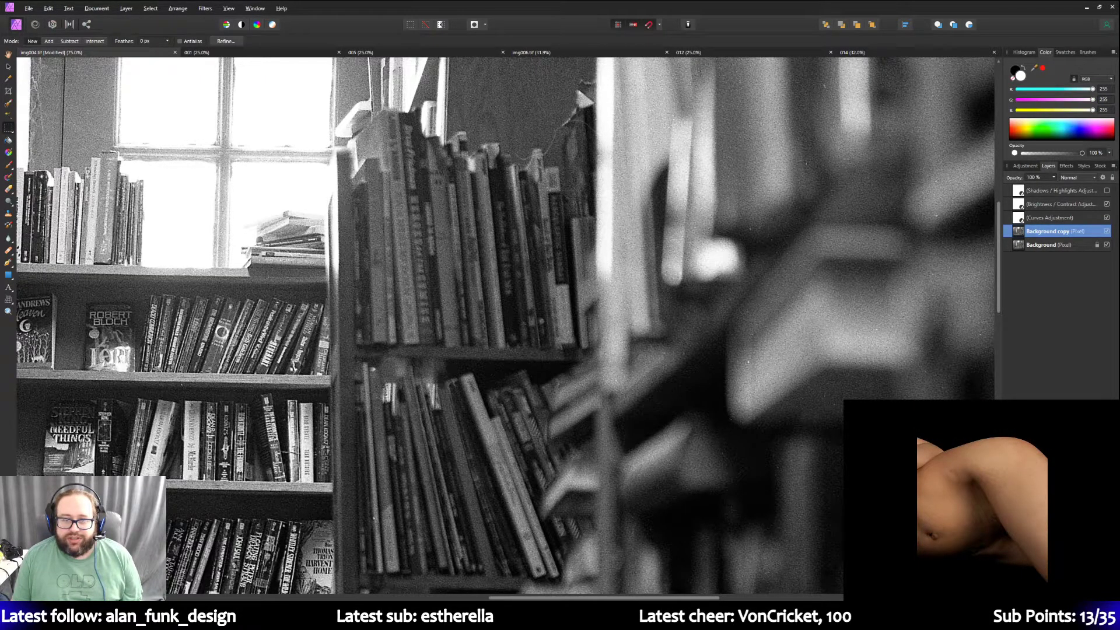
drag(944, 330, 980, 416)
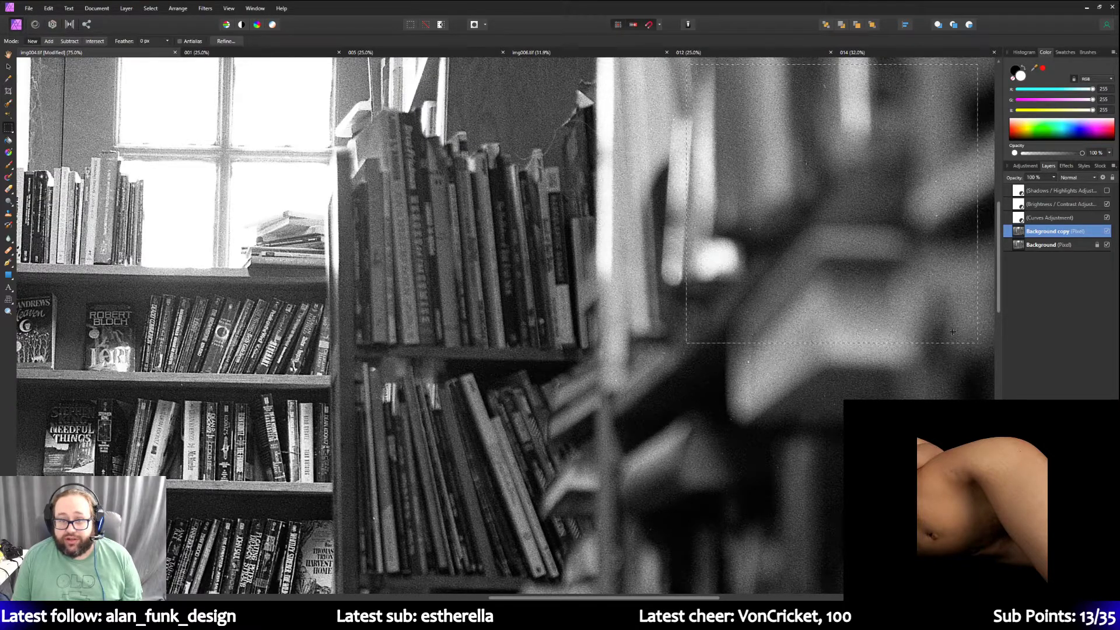
click(205, 8)
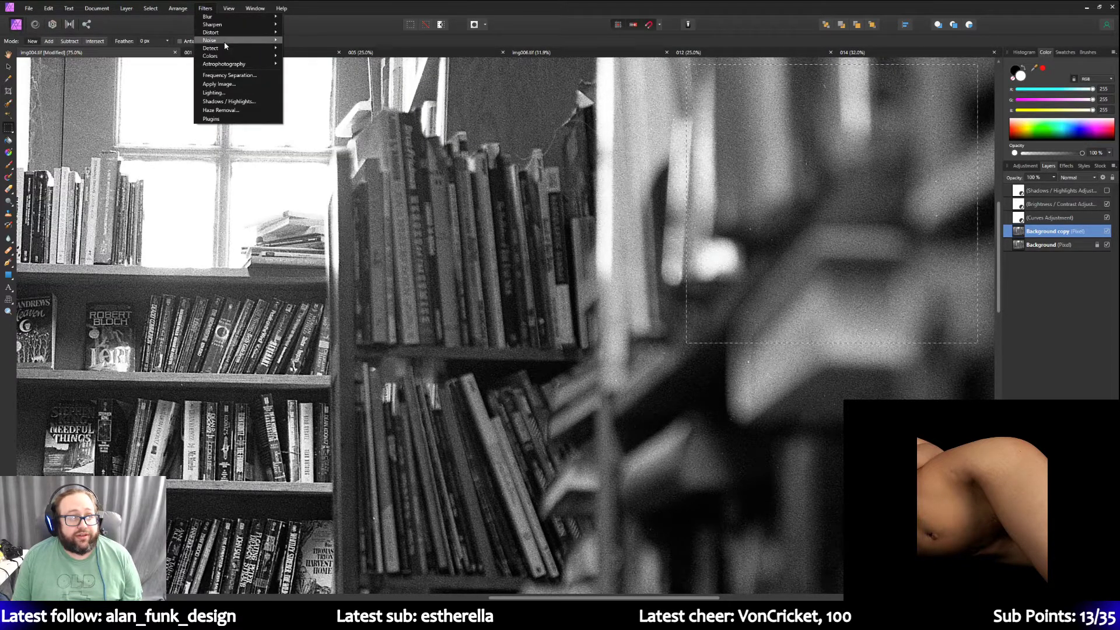
mouse_move(227, 50)
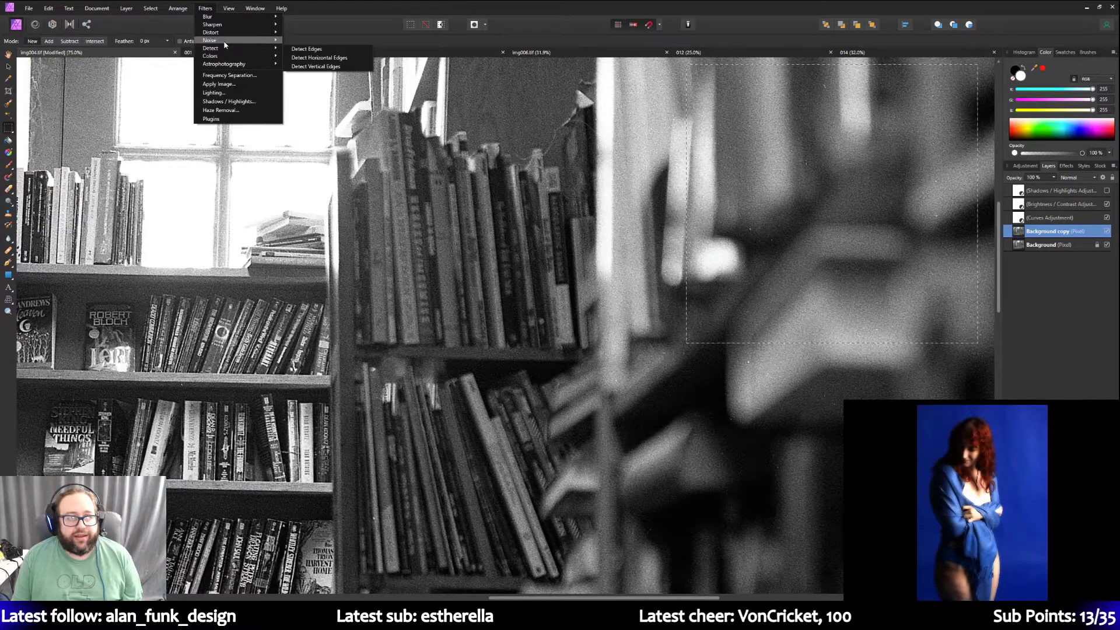
mouse_move(266, 40)
click(301, 82)
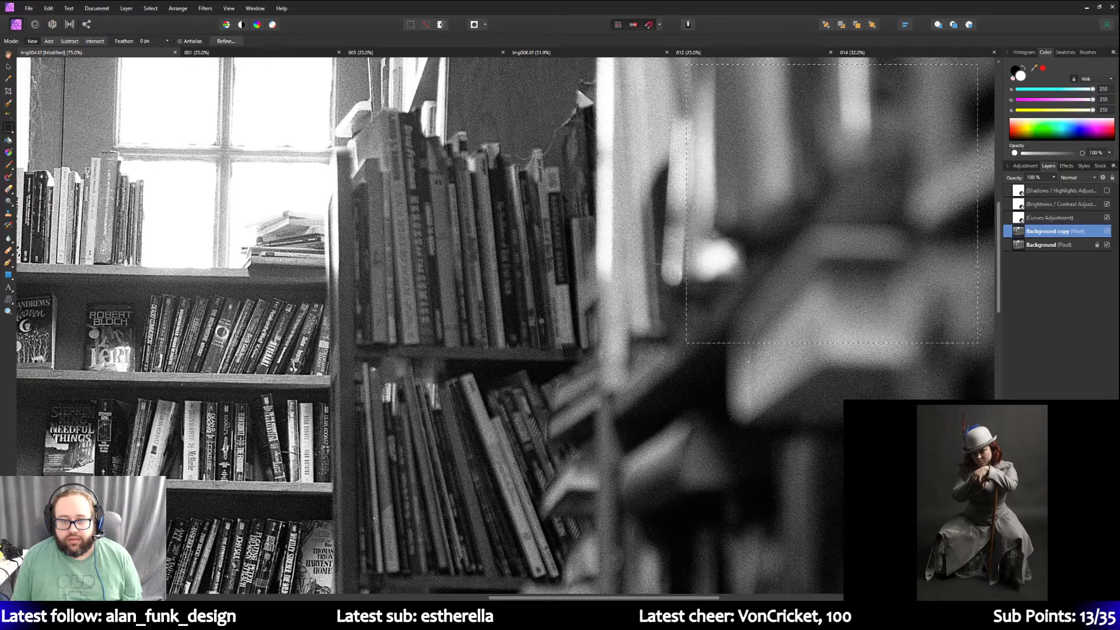
Select a rectangular area over the middle of the blurred foreground shelves and repeat the last filter on it.
scroll(651, 284, down, 8)
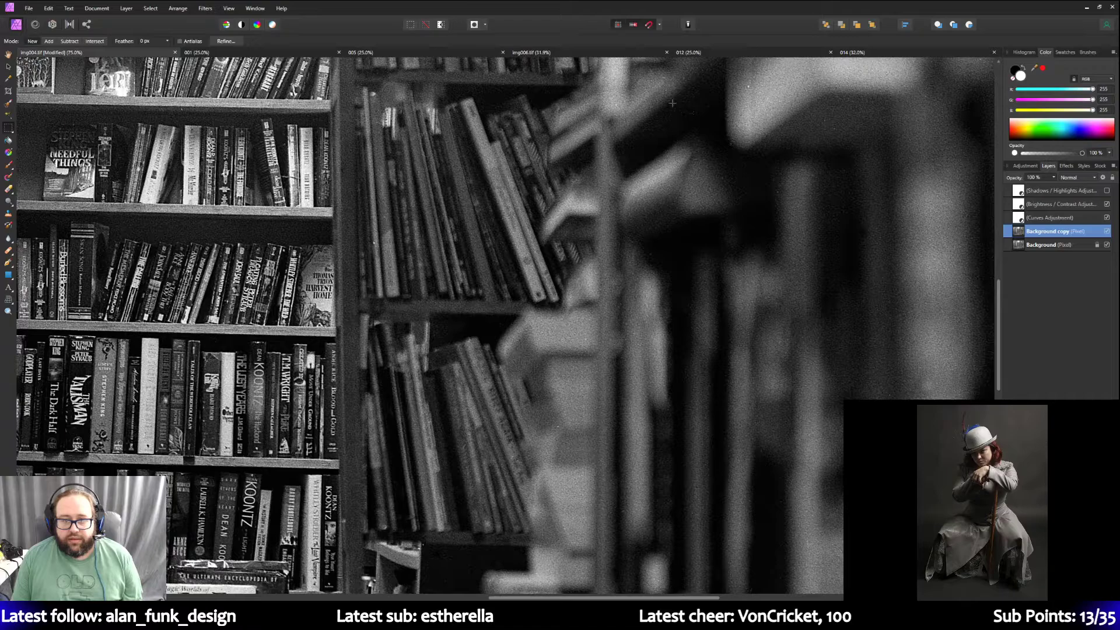
drag(607, 74, 916, 407)
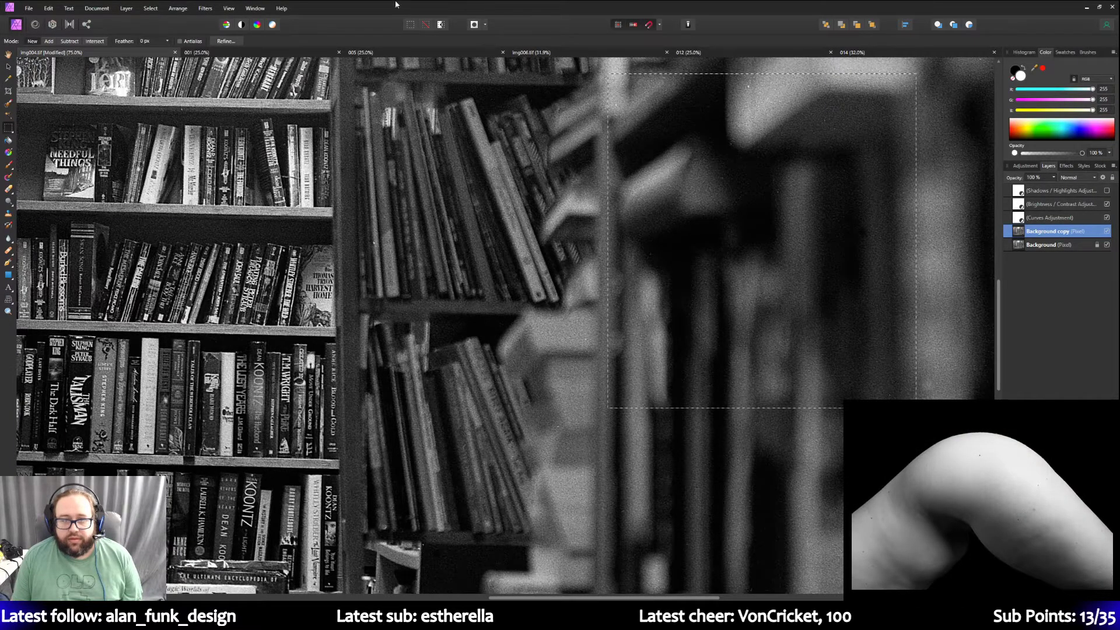
click(206, 8)
click(218, 18)
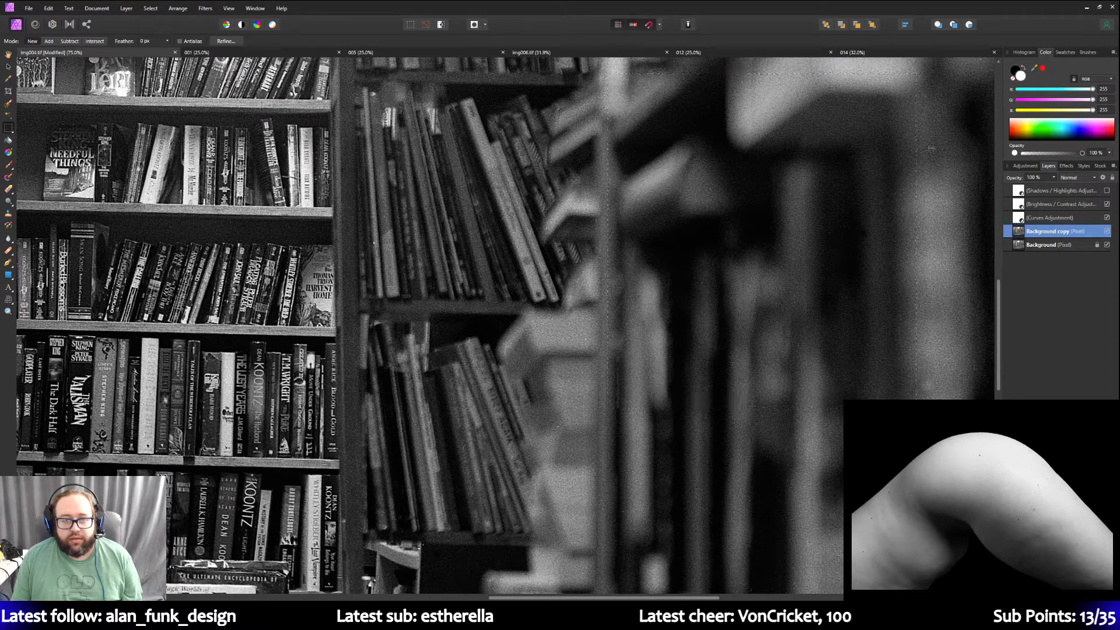
Examine the lower blurred shelves, the sharp bookcases and the carpet for remaining dust and scratches.
scroll(885, 156, down, 5)
scroll(723, 280, down, 2)
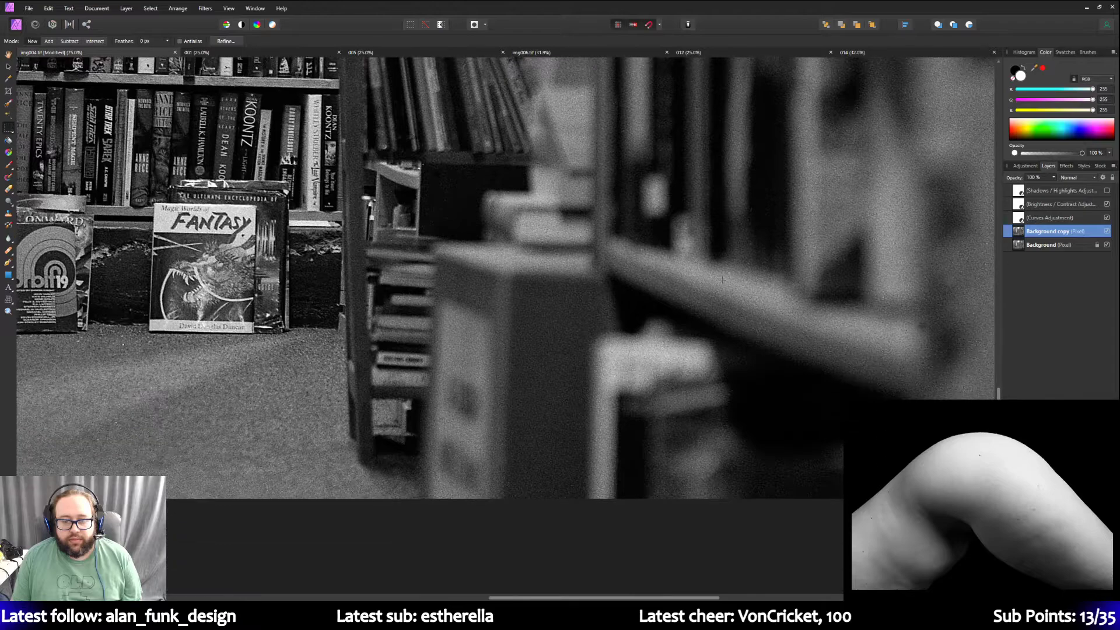
scroll(641, 303, up, 5)
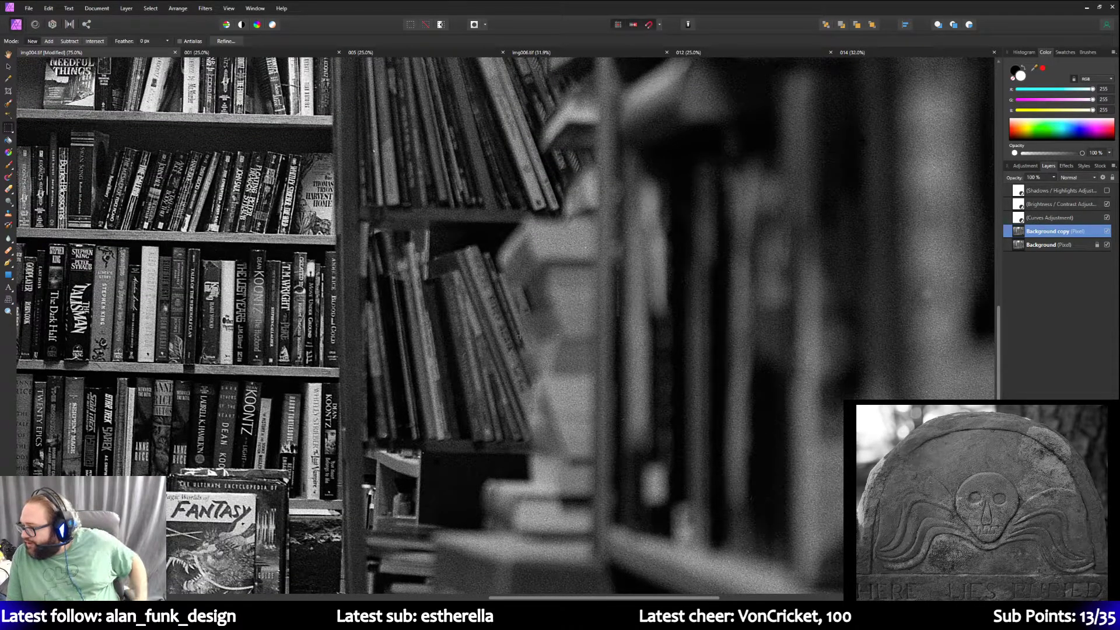
scroll(500, 319, up, 1)
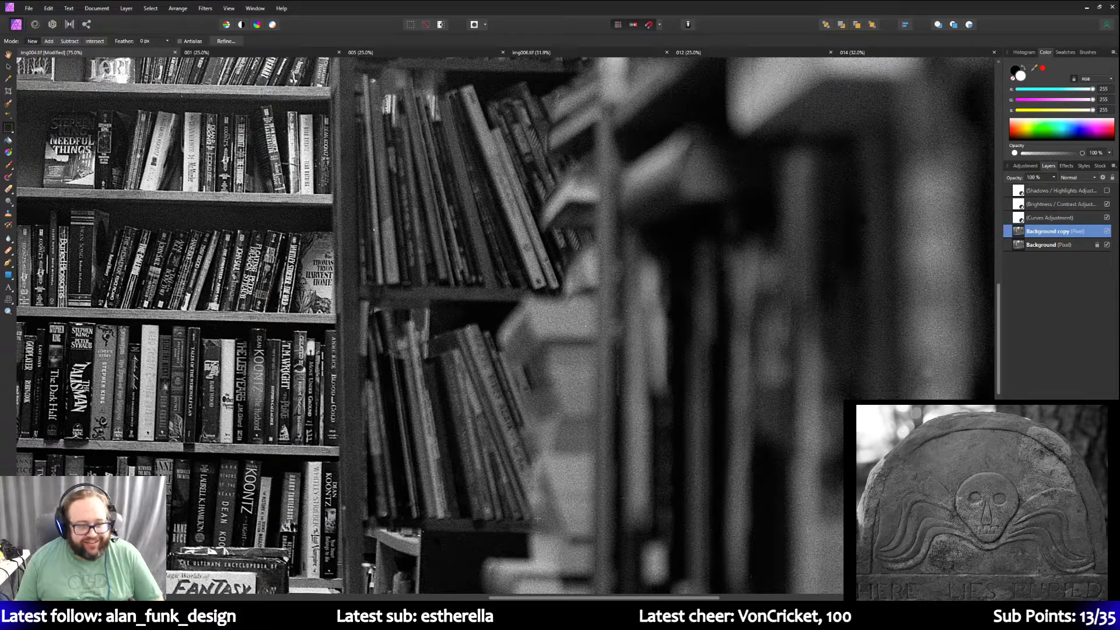
drag(506, 598, 423, 594)
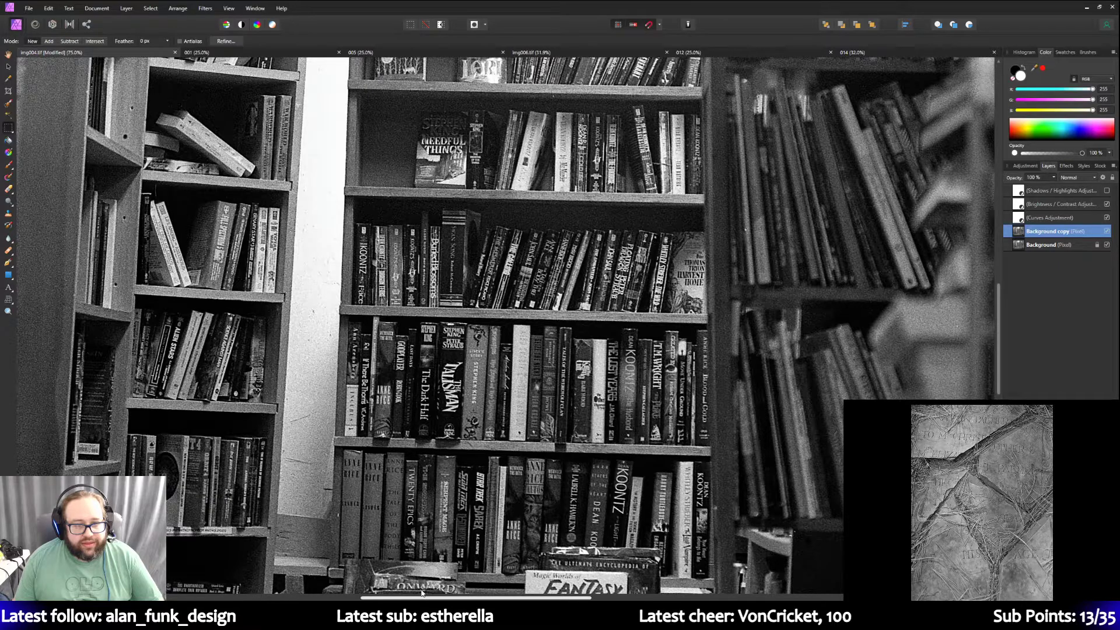
scroll(427, 562, down, 5)
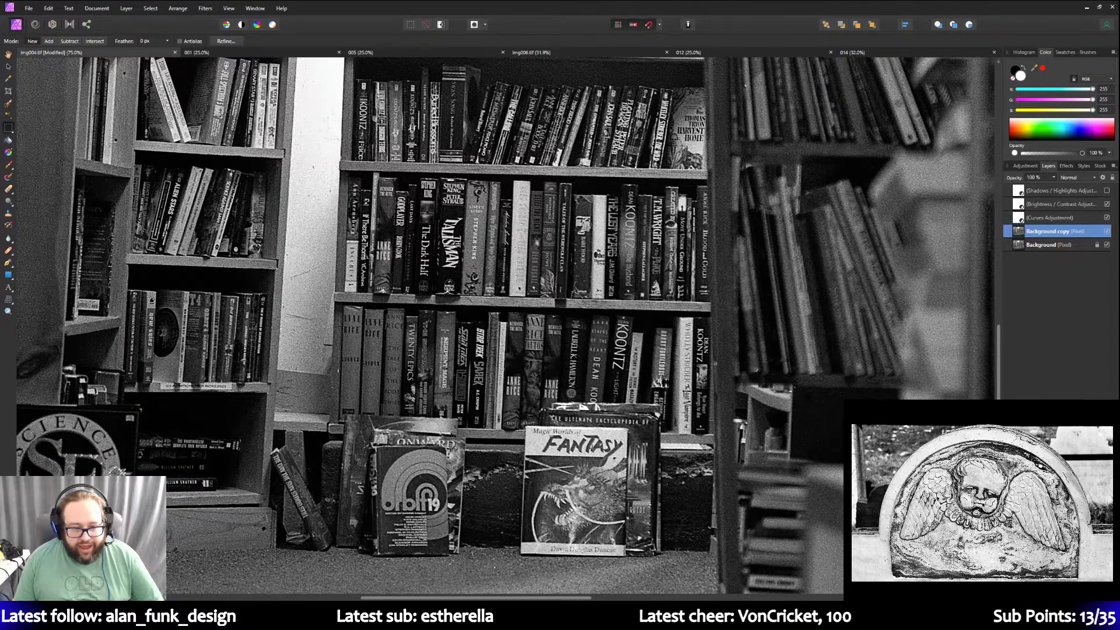
scroll(426, 562, down, 1)
scroll(426, 562, down, 5)
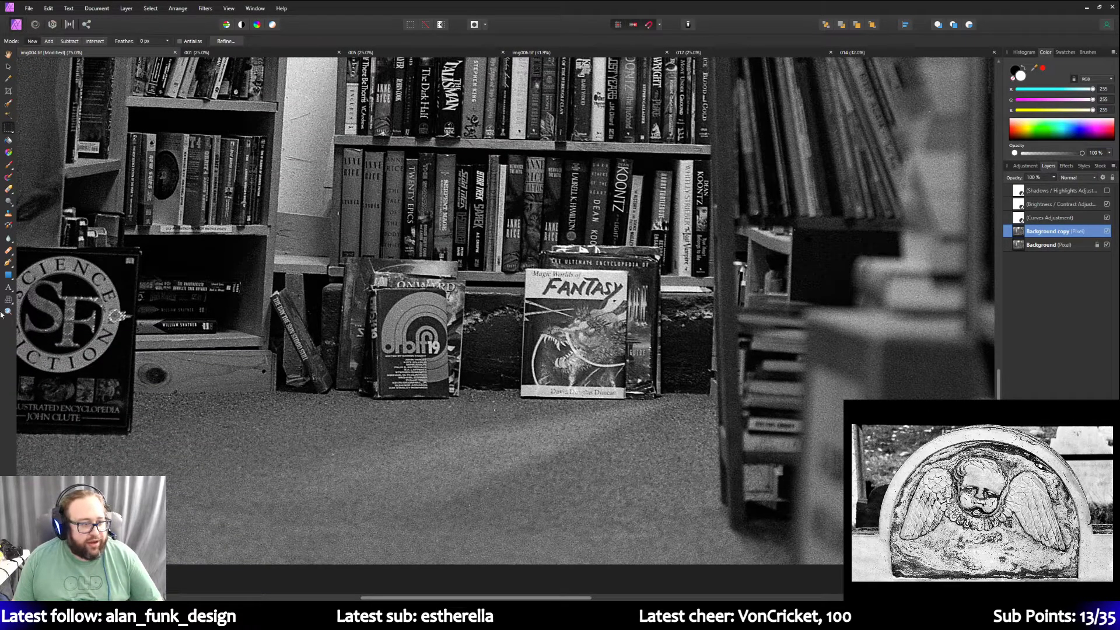
Zoom out to 50% and finally 25% to review the whole bookshop photo.
click(8, 311)
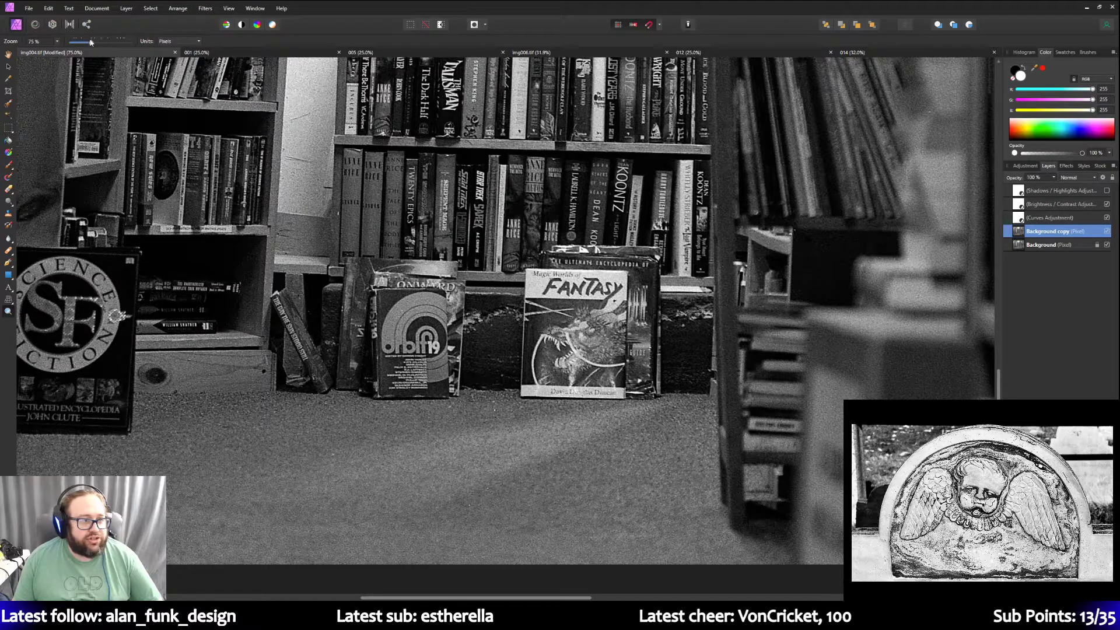
drag(91, 42, 81, 43)
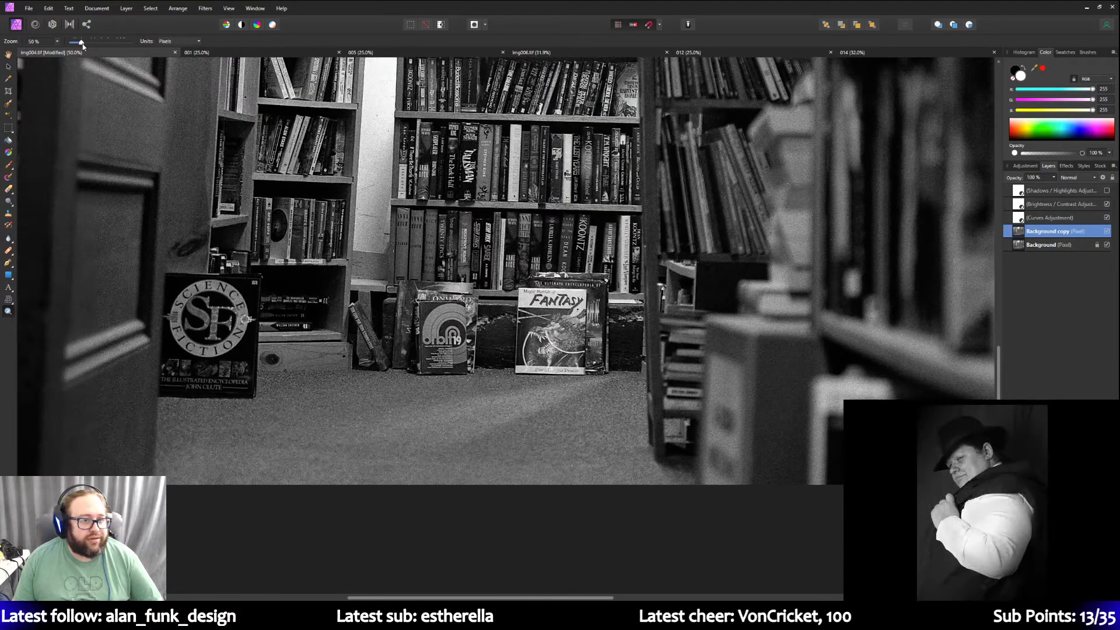
scroll(208, 256, up, 3)
scroll(208, 256, up, 12)
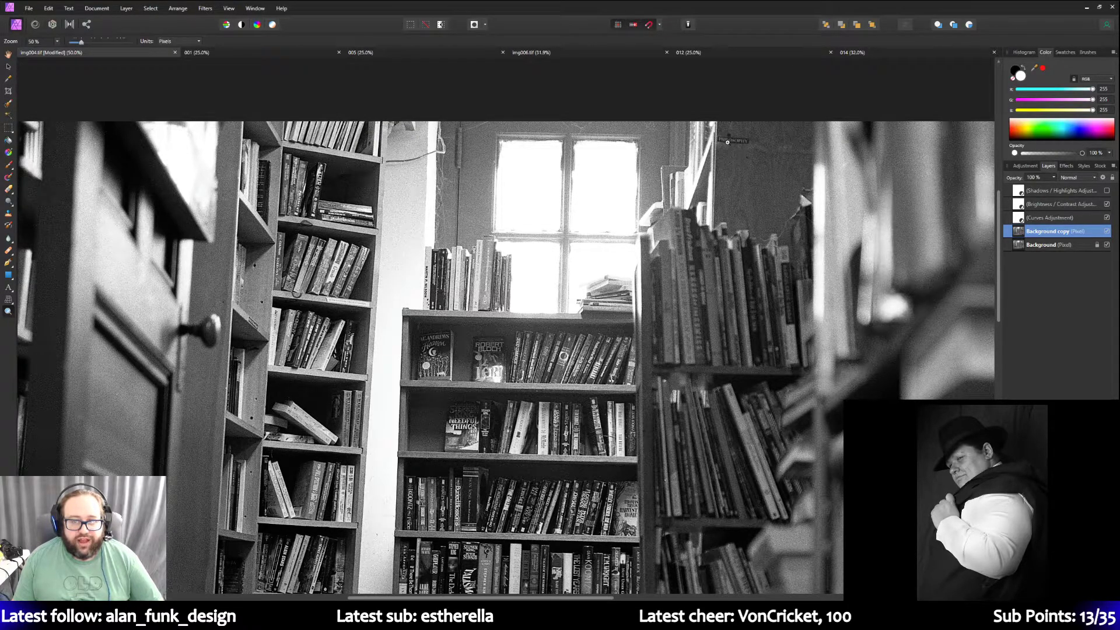
drag(81, 42, 75, 43)
scroll(220, 146, down, 2)
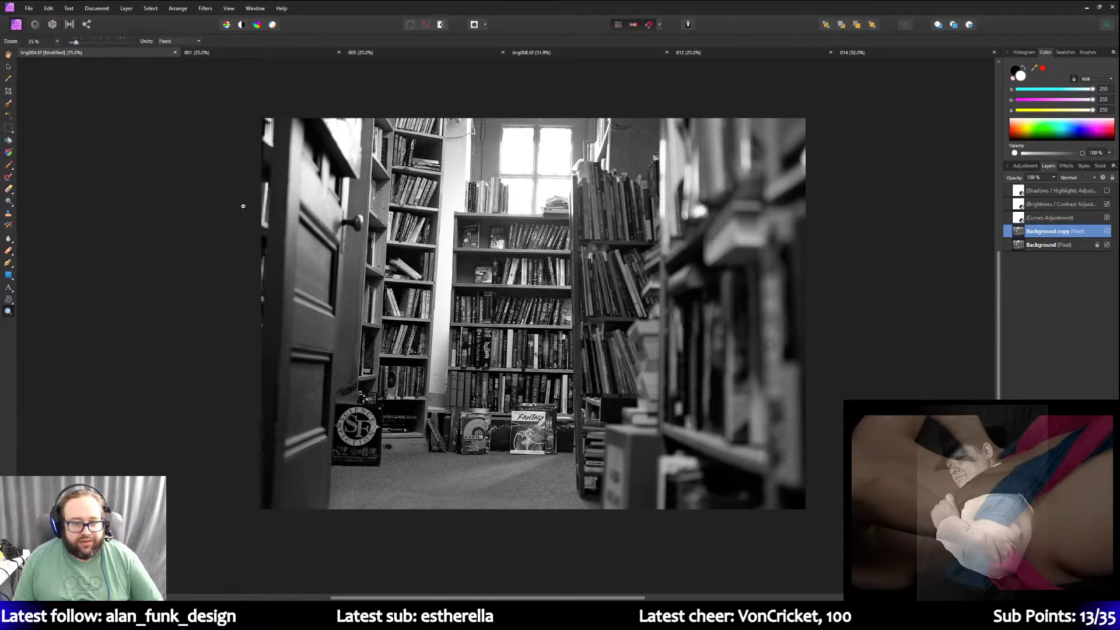
Save the retouched photo as a new file named 004, dropping the img prefix.
click(29, 8)
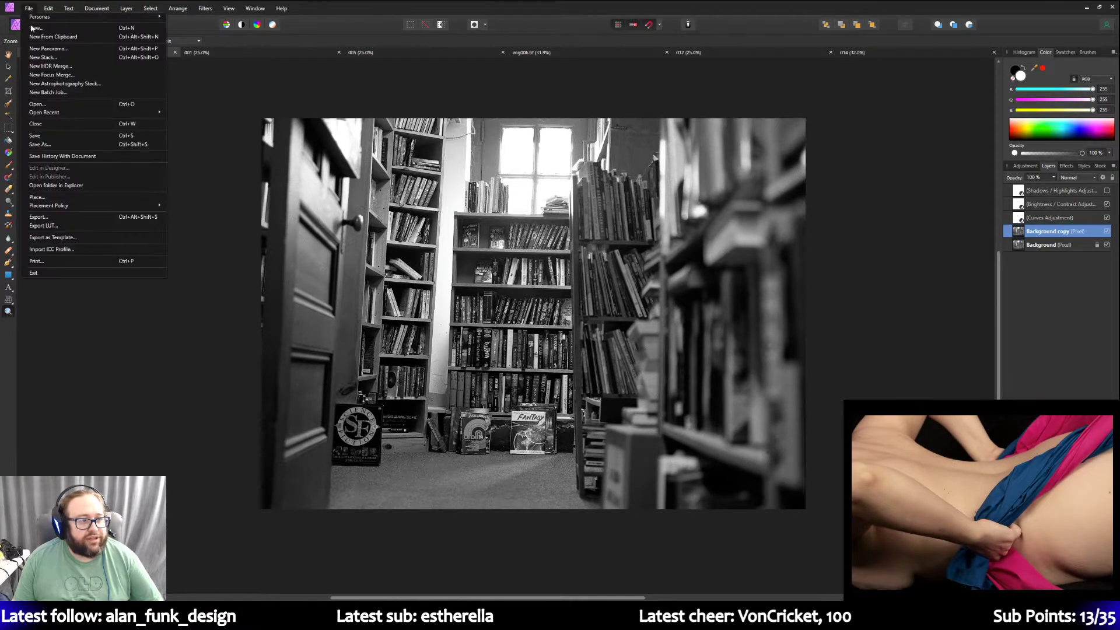
click(39, 144)
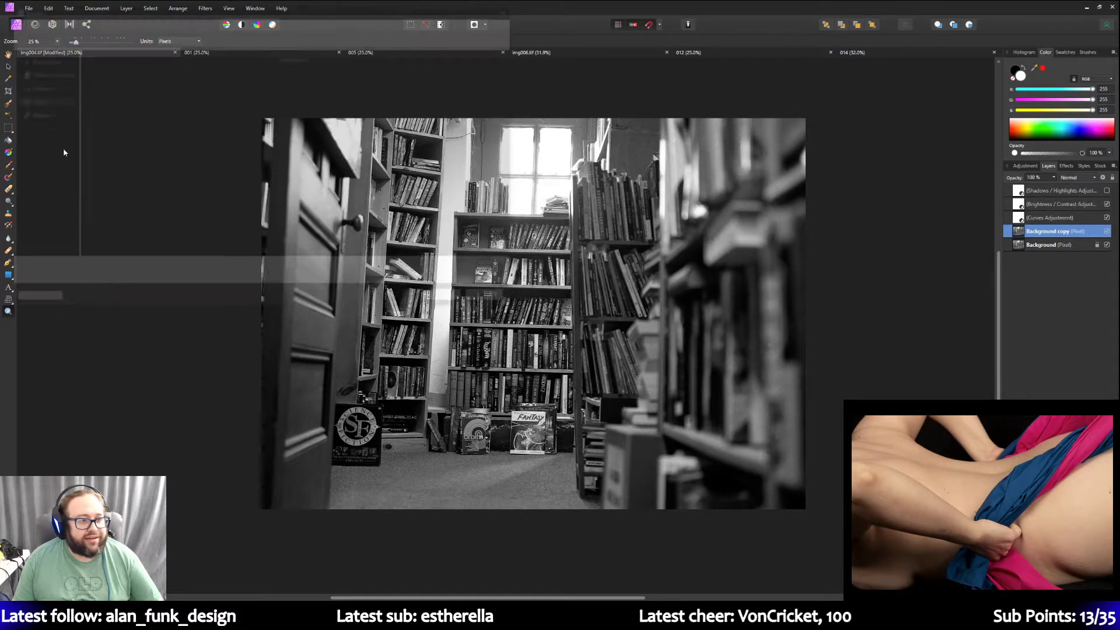
key(Home)
key(Delete)
key(Delete)
key(Delete)
key(Return)
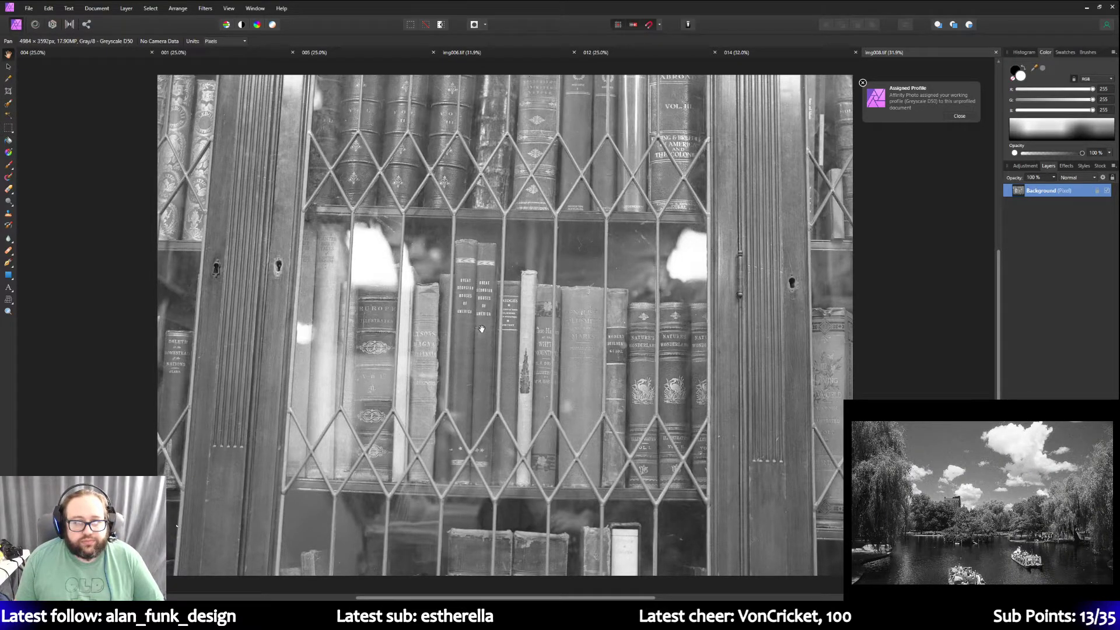
Zoom the img008.tif bookcase photo to 75% and inspect the book spines and glass doors for dust and scratches.
scroll(482, 329, down, 1)
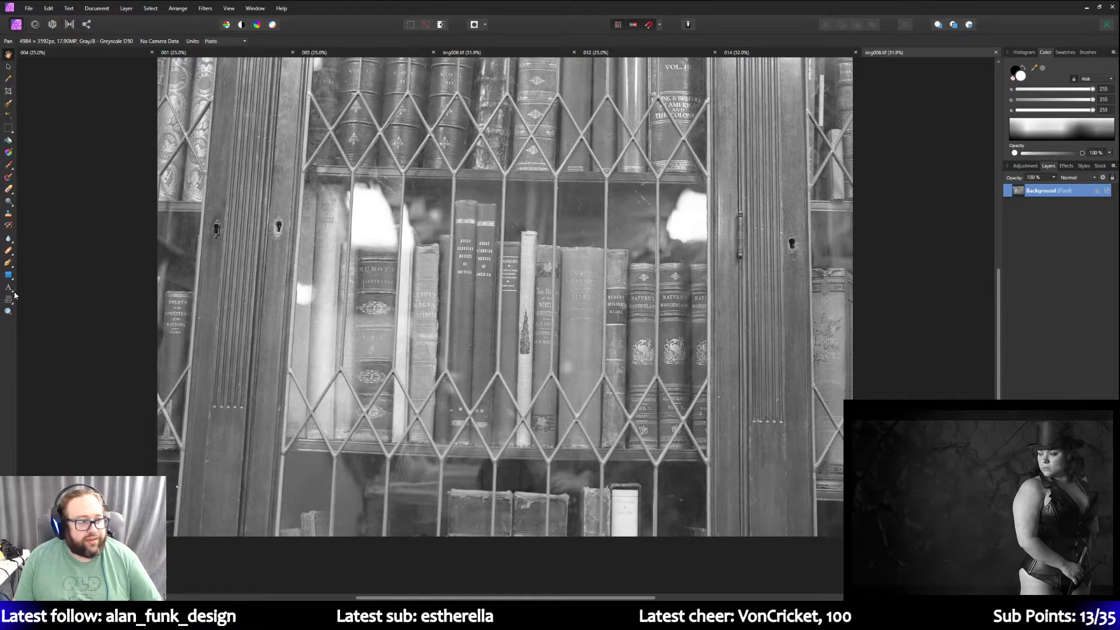
click(8, 311)
click(384, 354)
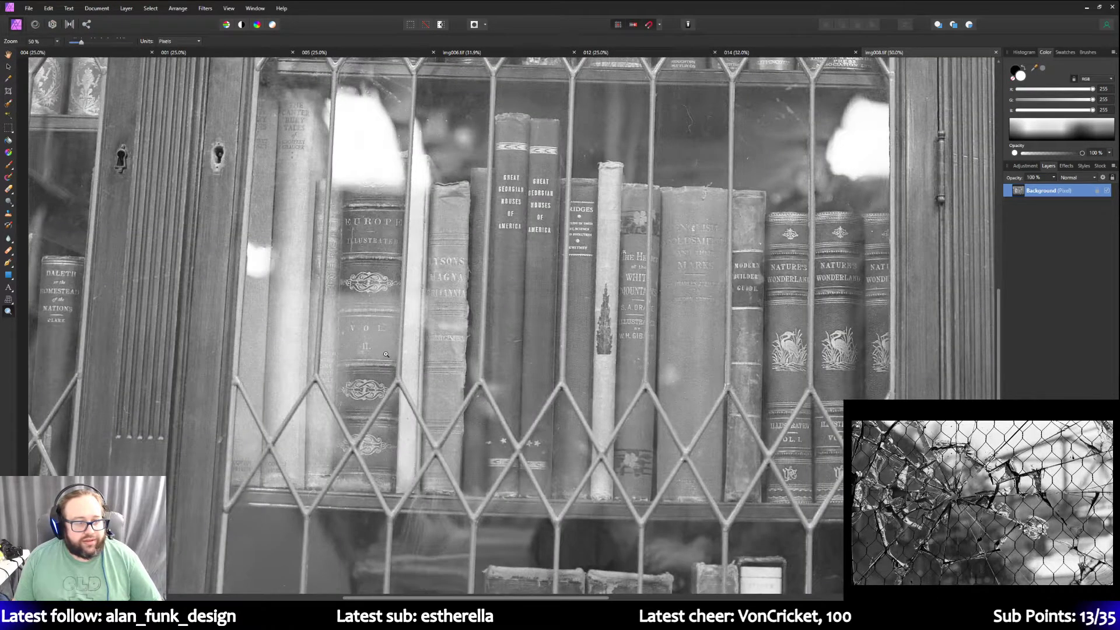
click(713, 373)
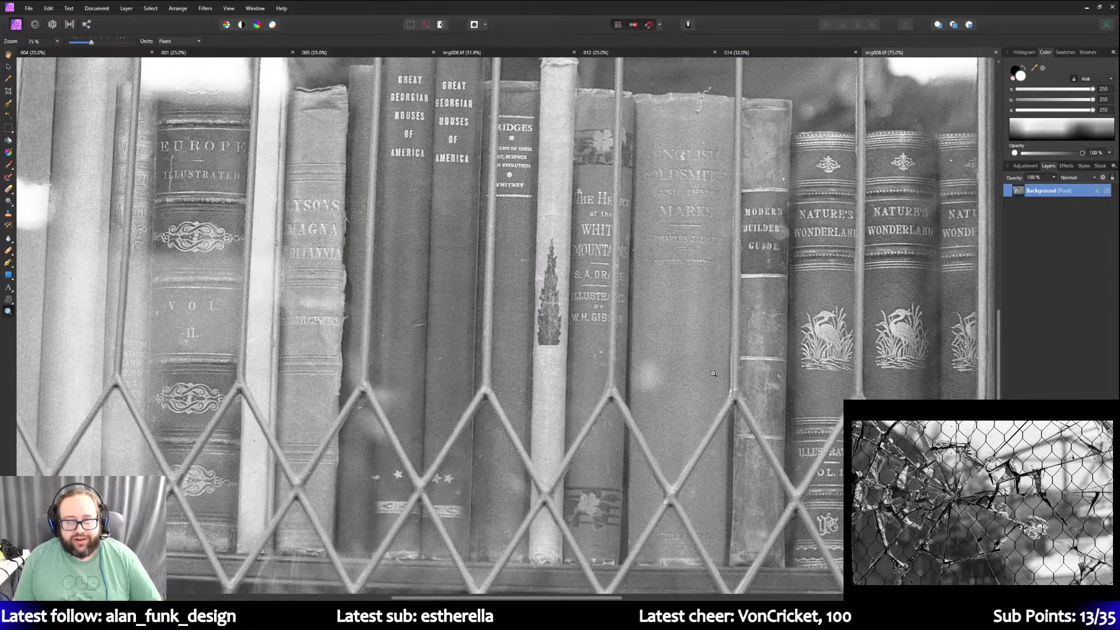
scroll(713, 373, up, 1)
scroll(713, 373, up, 3)
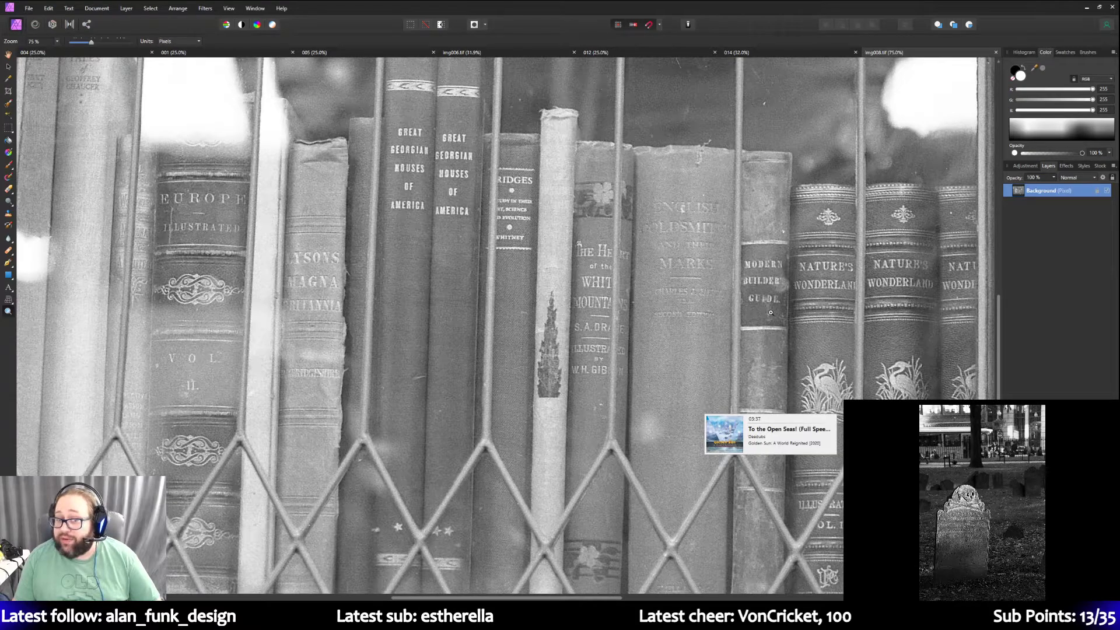
drag(441, 598, 358, 598)
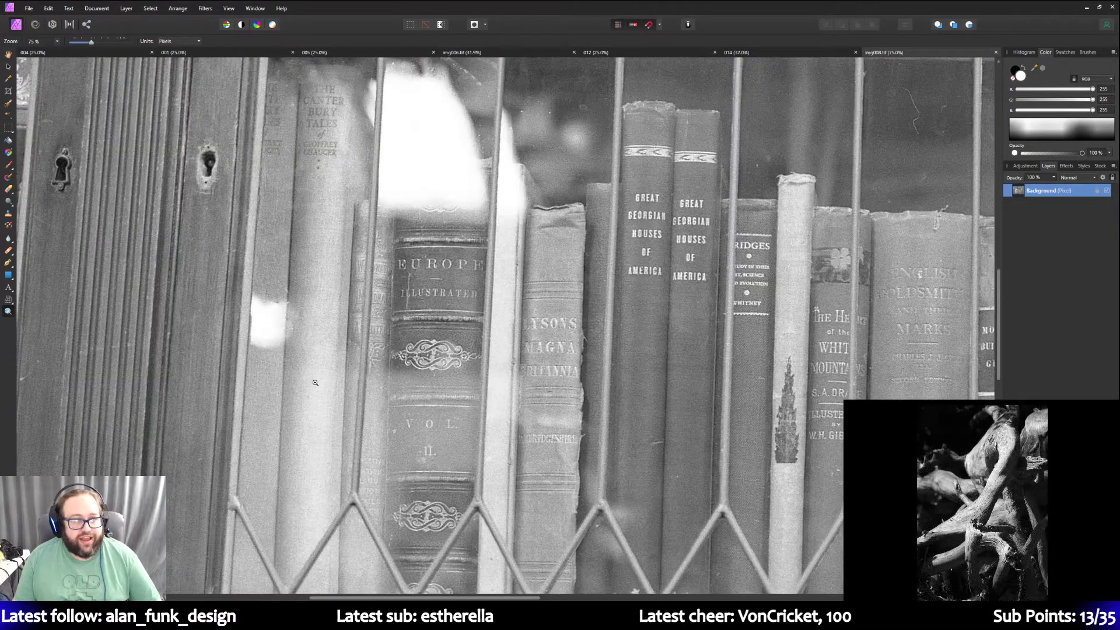
scroll(315, 383, up, 2)
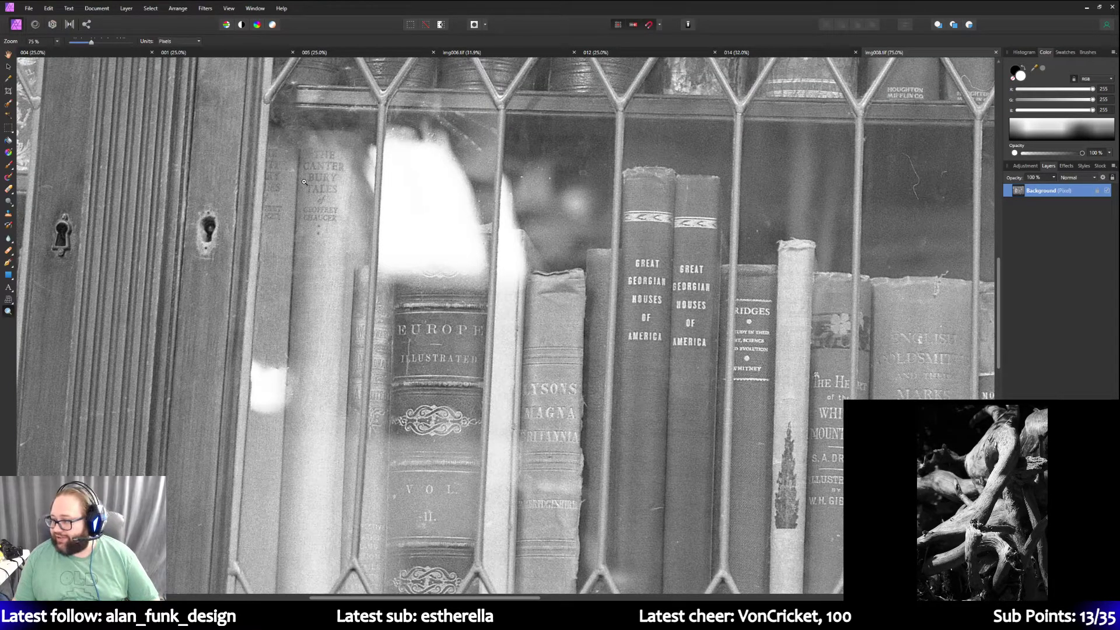
Examine the book spines, lattice and glass reflections from the upper shelf to the photo's lower edge for dust and scratches.
scroll(349, 271, up, 7)
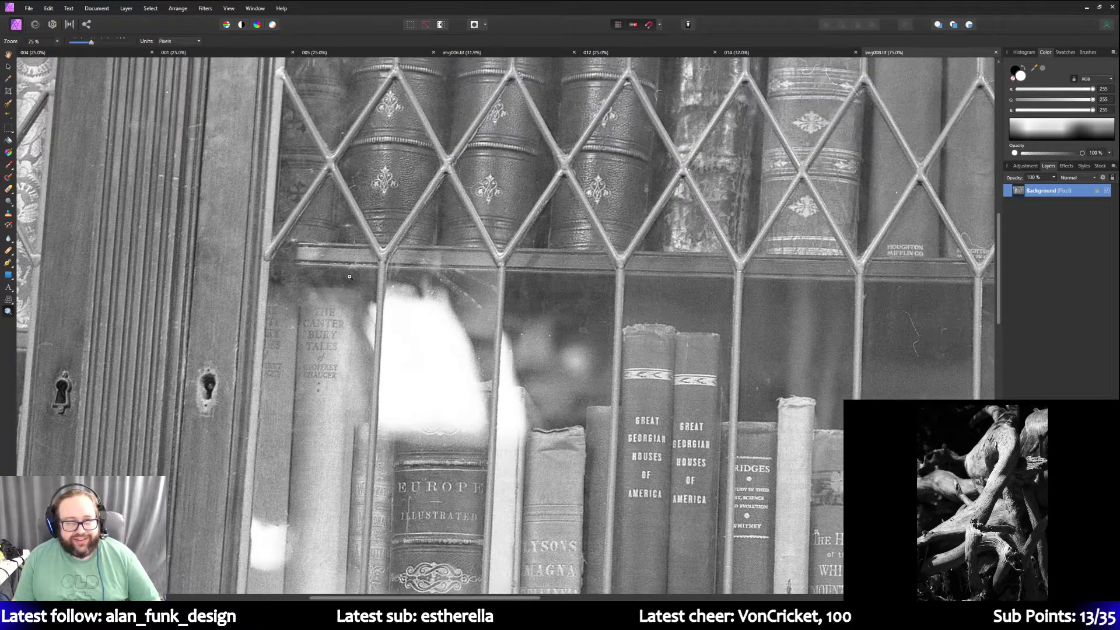
scroll(350, 278, up, 3)
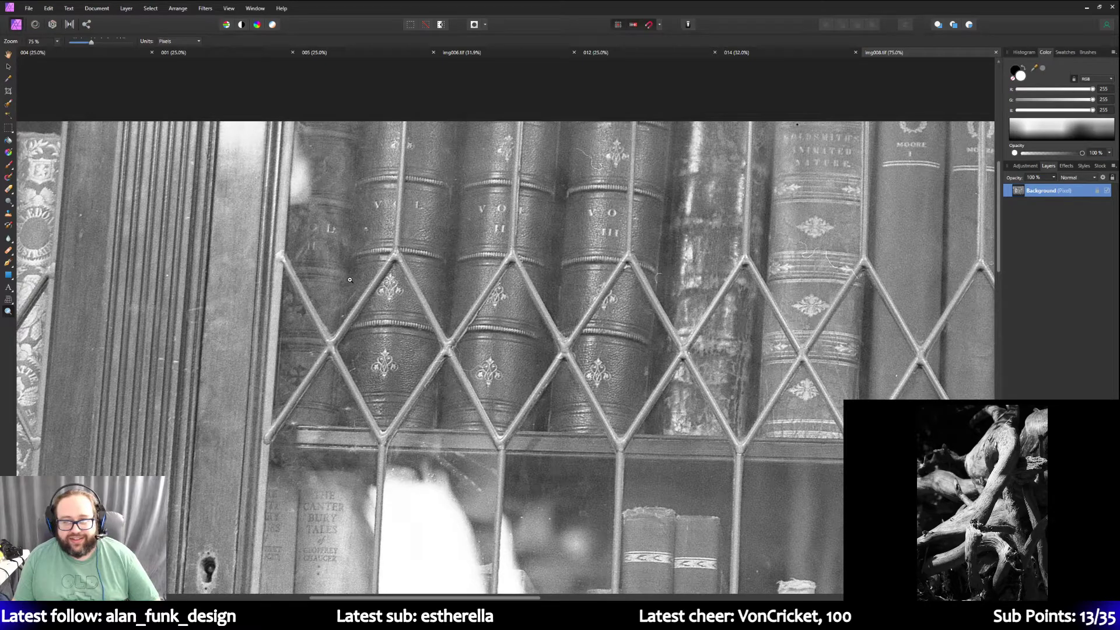
scroll(350, 280, down, 10)
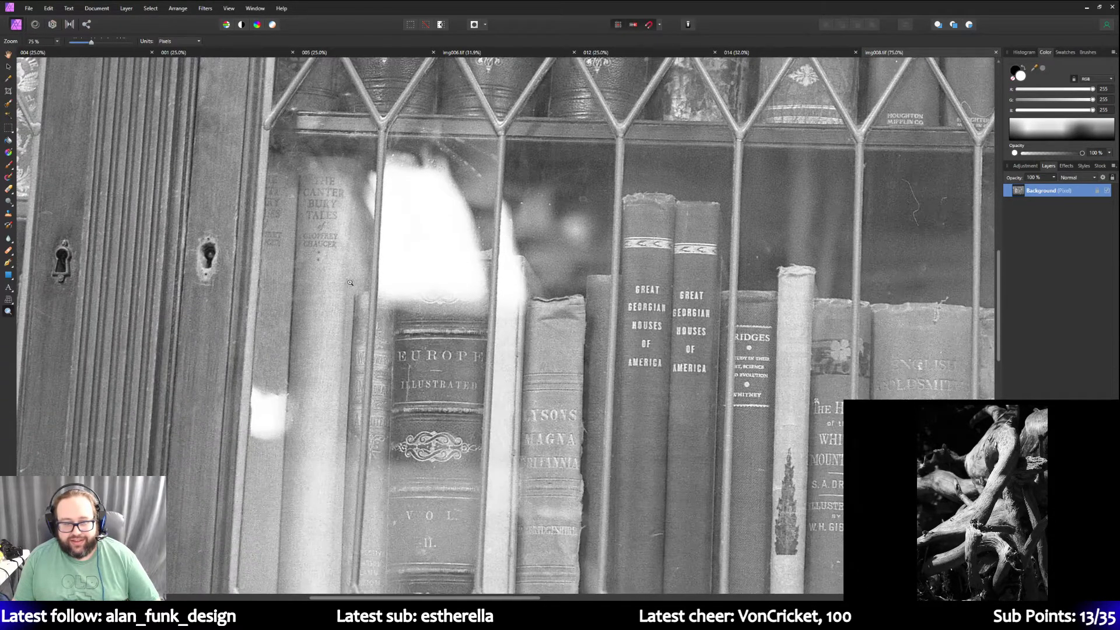
scroll(350, 283, down, 4)
scroll(350, 284, down, 8)
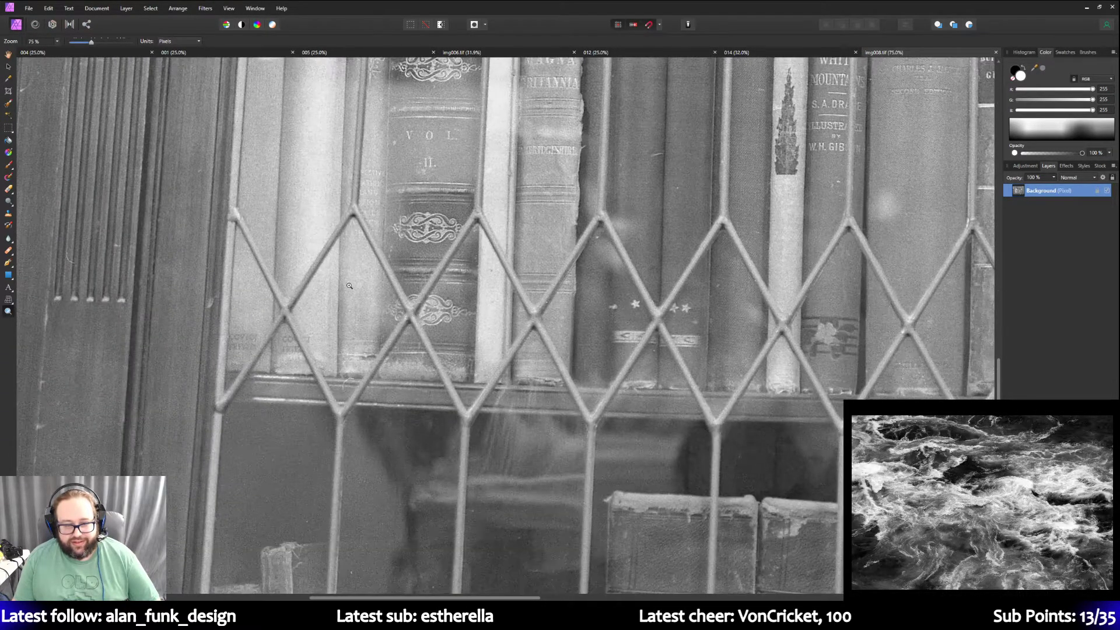
scroll(350, 285, down, 3)
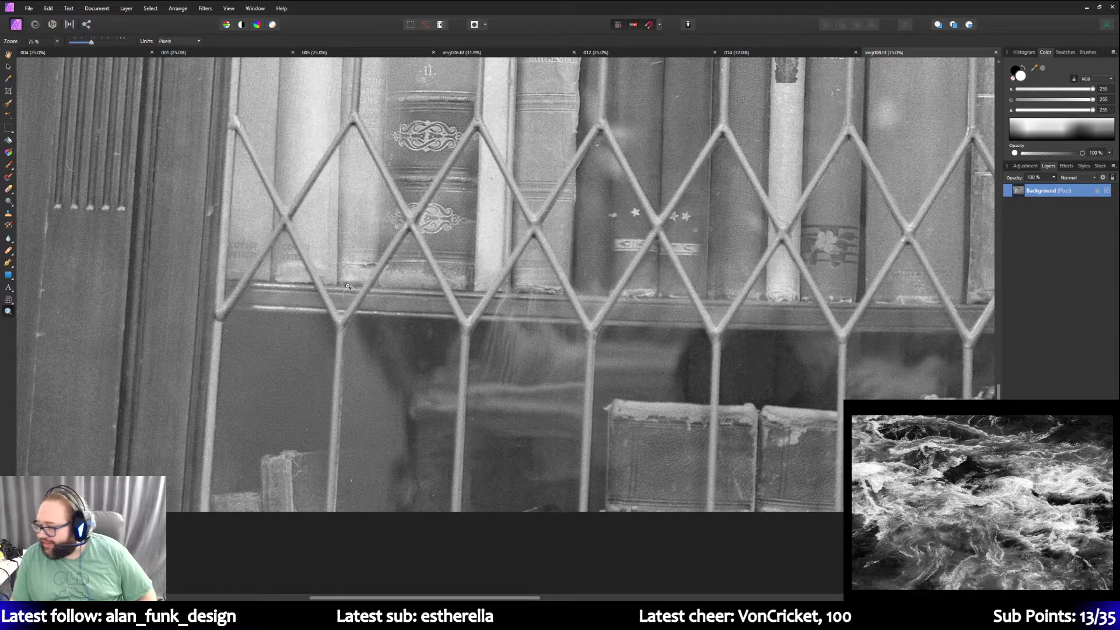
scroll(348, 286, down, 3)
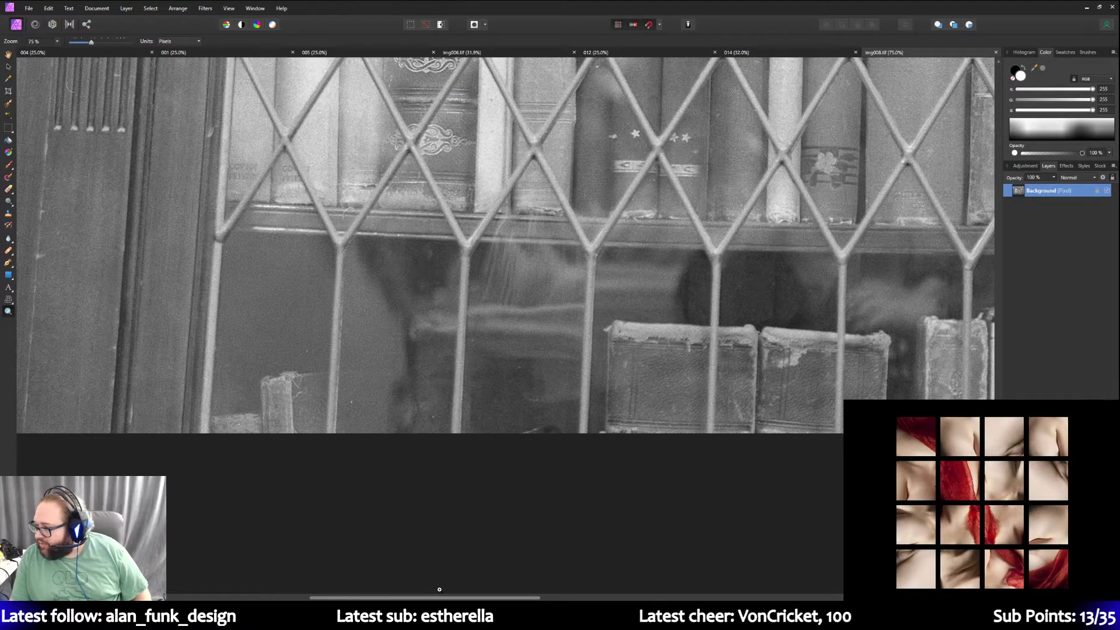
Inspect the right-hand part of the bookcase, including the wooden pillar and edge books, for remaining dust and scratches.
drag(443, 598, 691, 598)
scroll(625, 291, up, 3)
scroll(624, 291, up, 1)
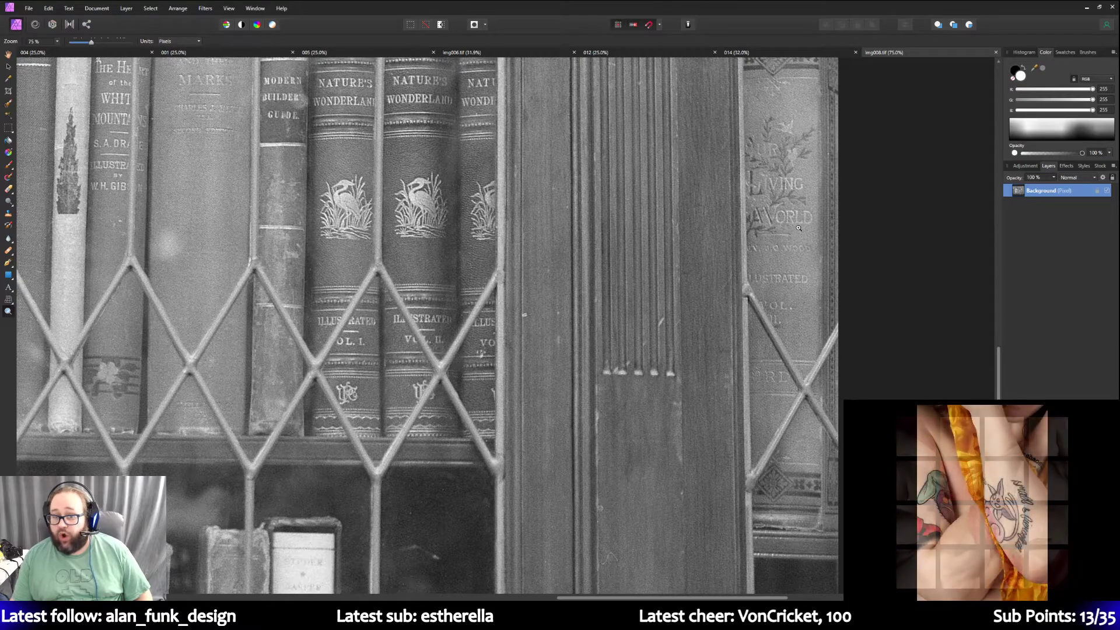
scroll(782, 320, up, 9)
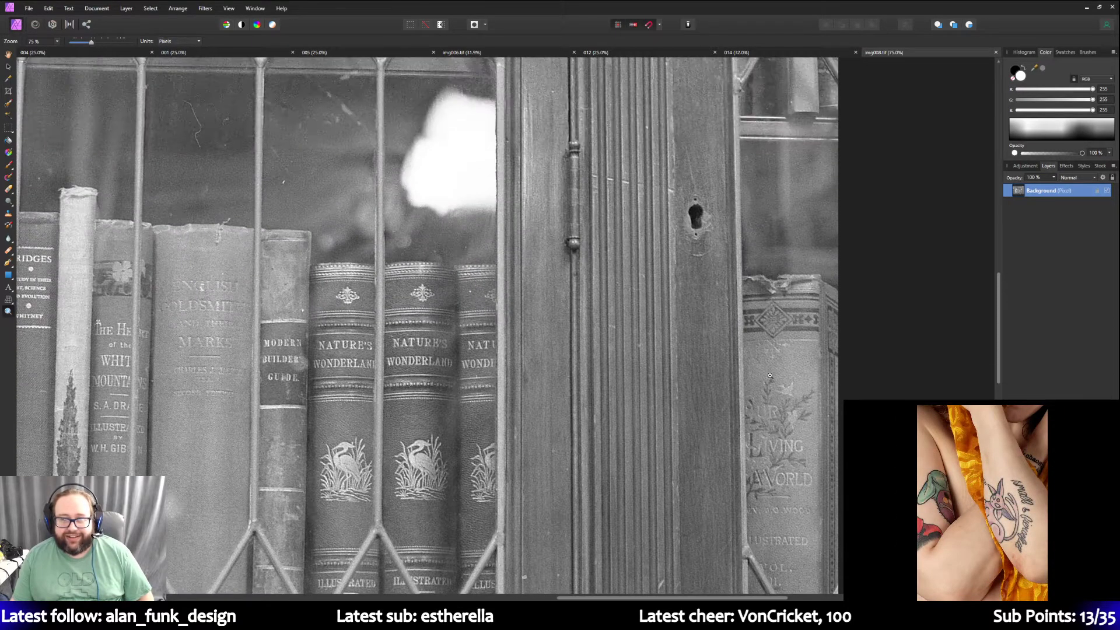
scroll(769, 379, up, 4)
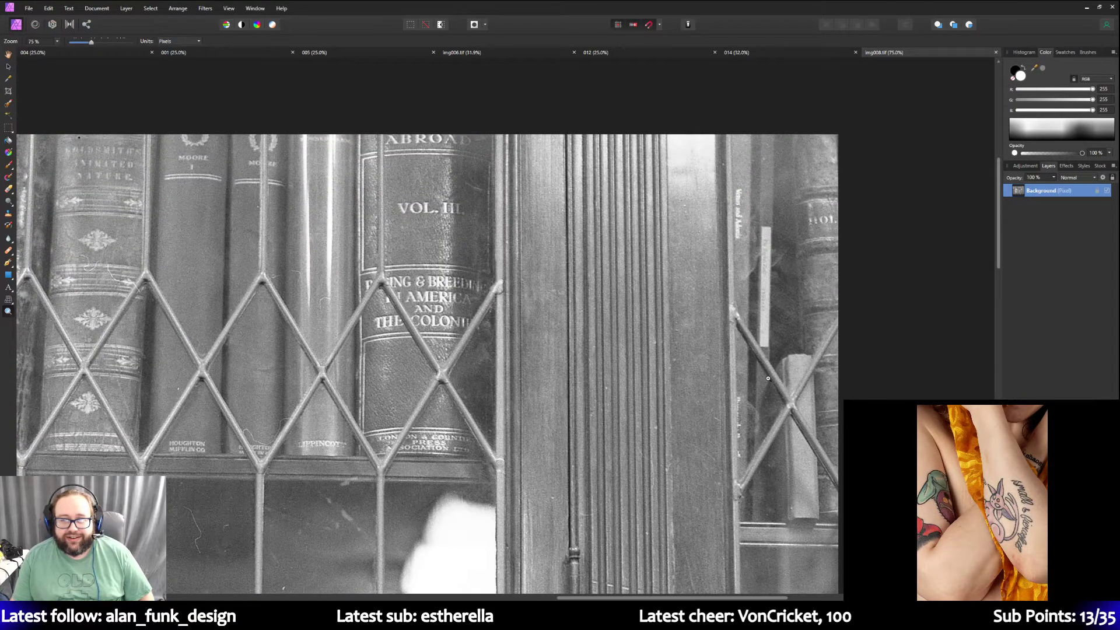
scroll(767, 379, up, 2)
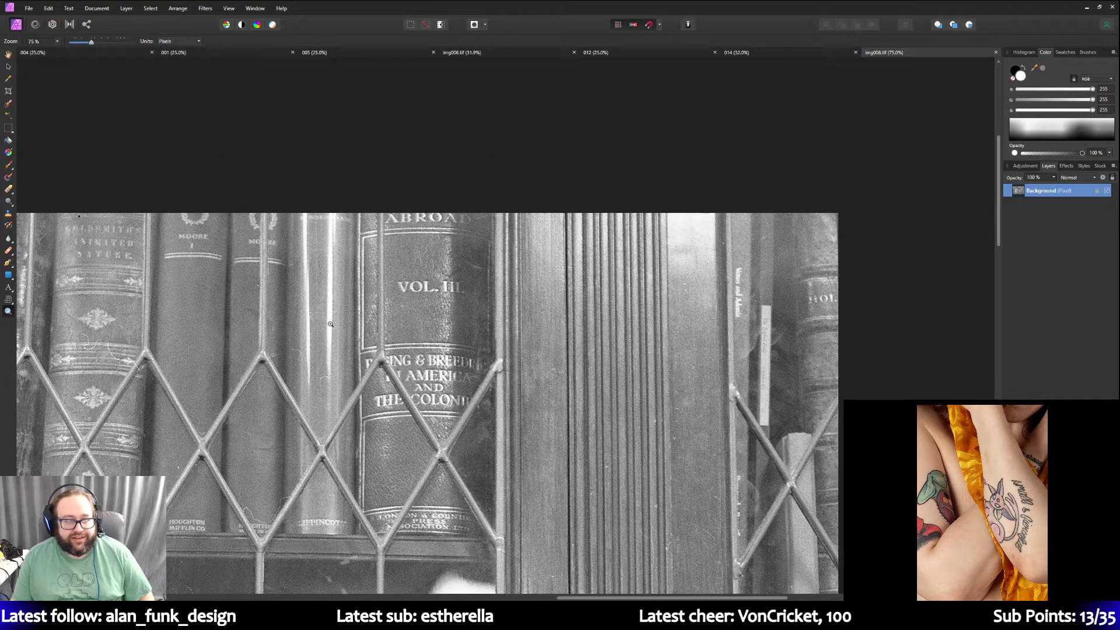
Zoom out to 25% and centre the bookcase photo to review it as a whole.
drag(90, 42, 75, 43)
scroll(246, 308, down, 3)
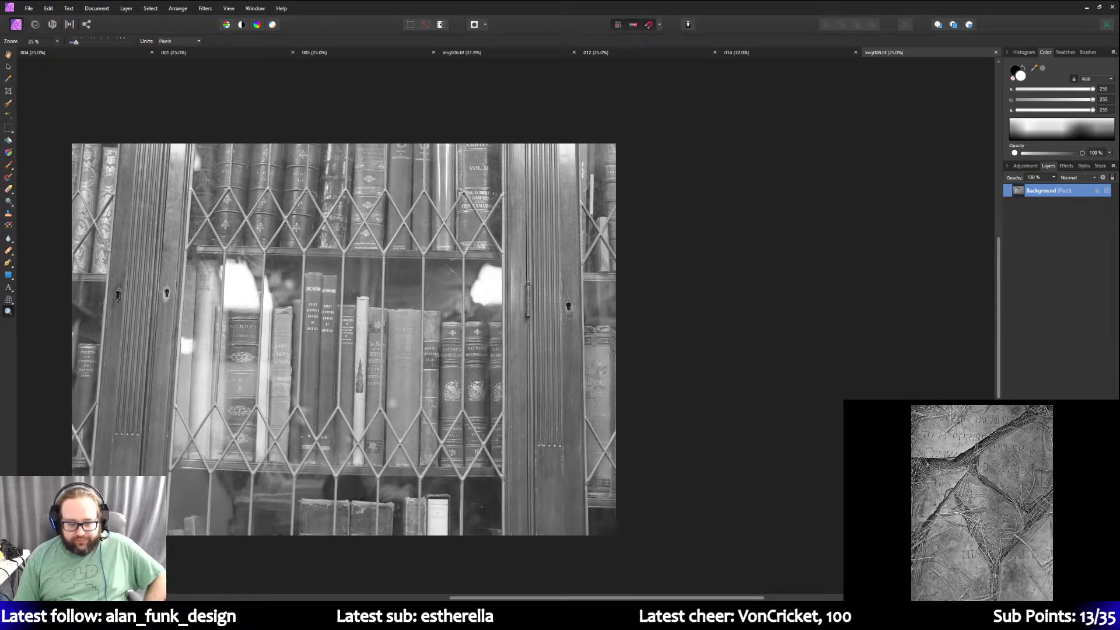
drag(645, 598, 548, 596)
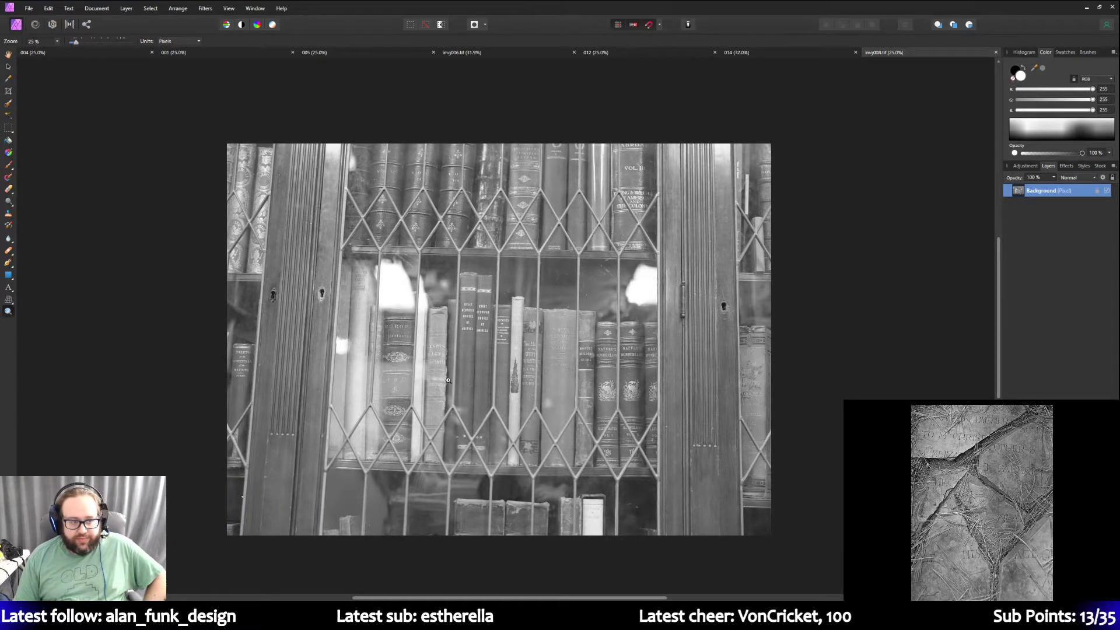
scroll(448, 380, up, 5)
scroll(448, 380, down, 6)
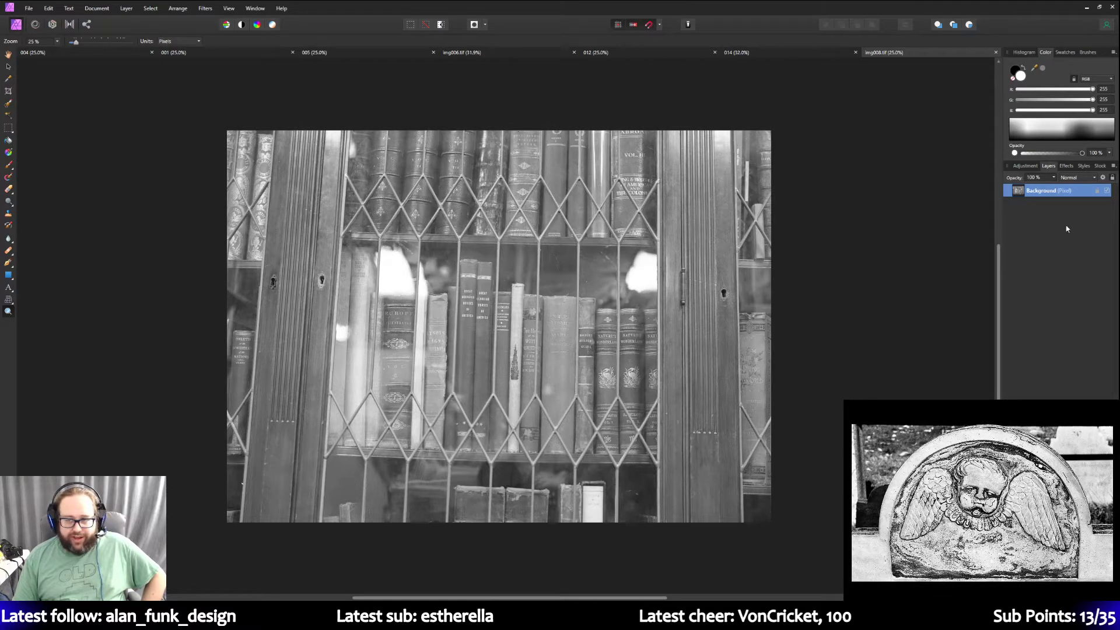
Convert the bookcase photo to RGB/8 with the Adobe RGB (1998) profile and duplicate its Background layer.
click(97, 8)
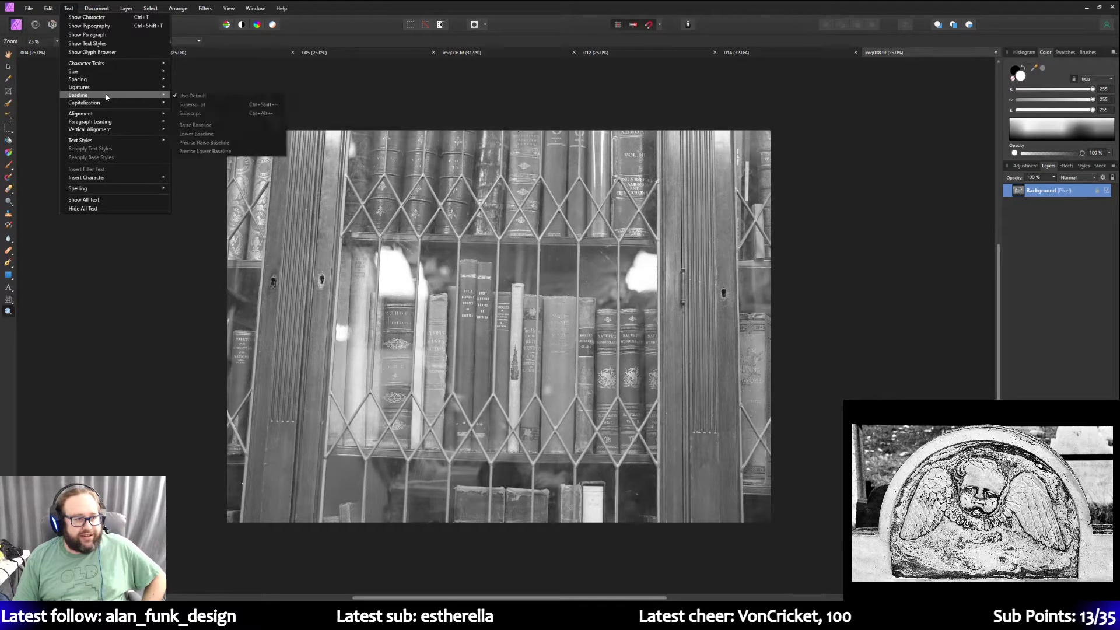
mouse_move(126, 9)
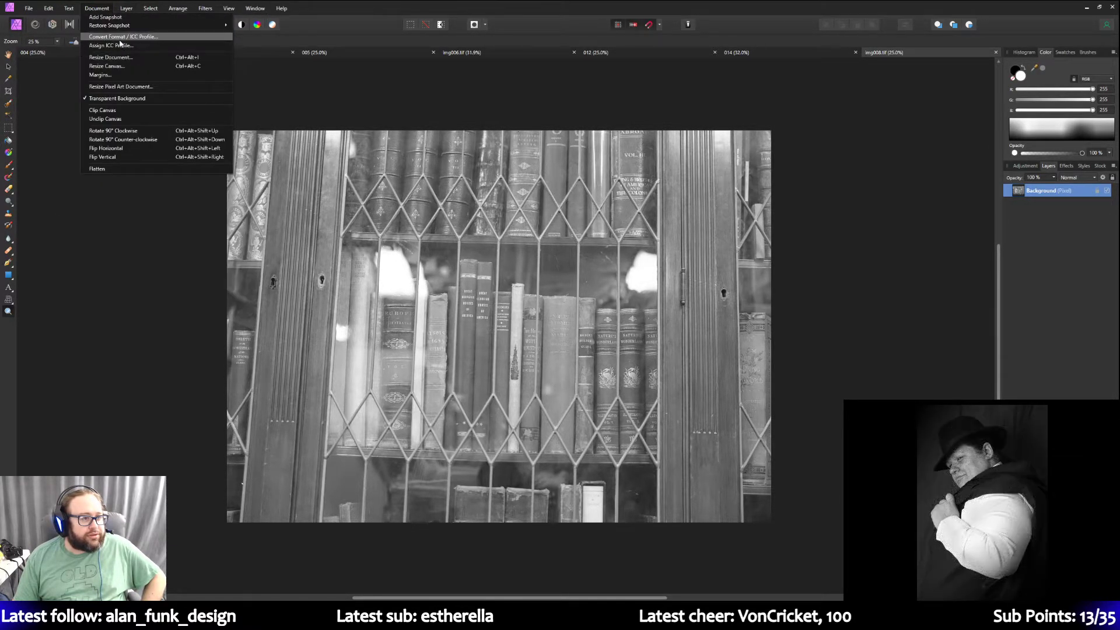
click(117, 36)
click(528, 241)
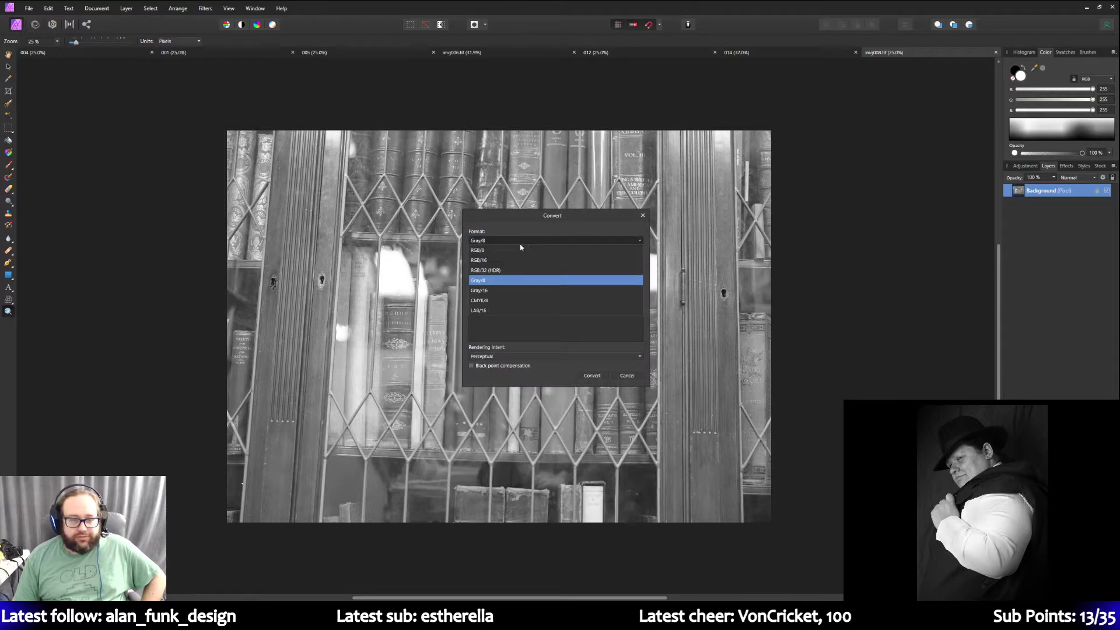
click(494, 251)
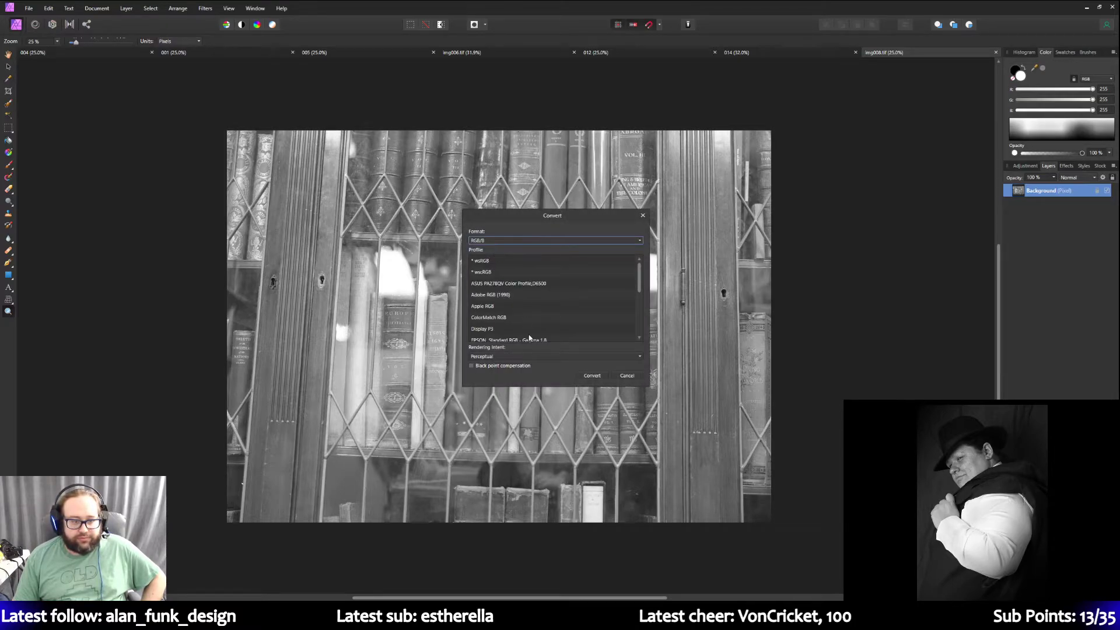
click(502, 295)
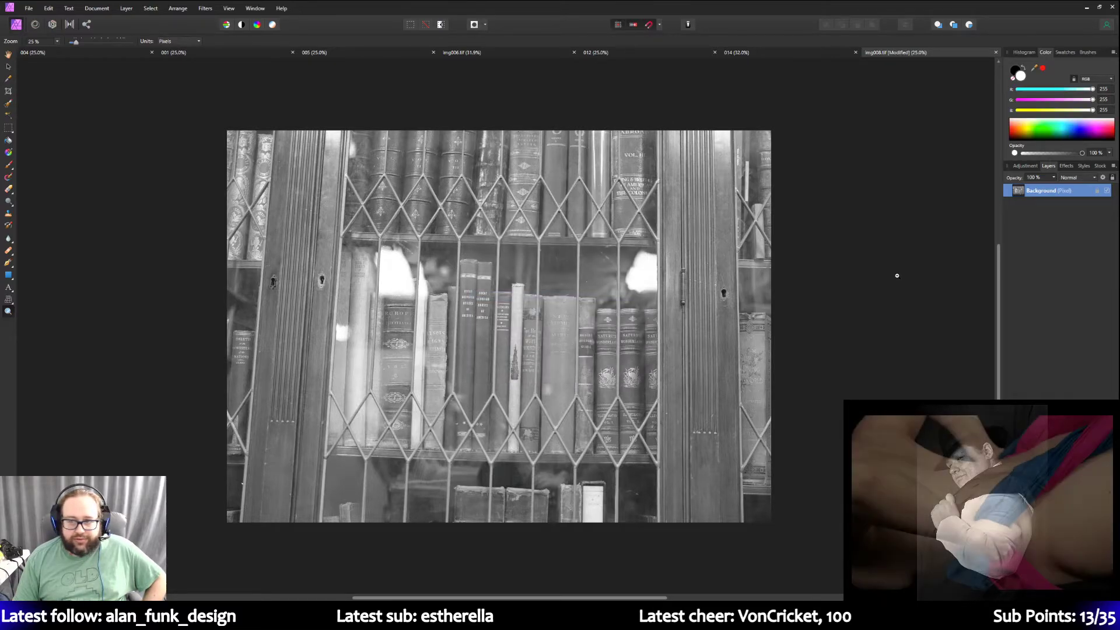
right_click(1041, 193)
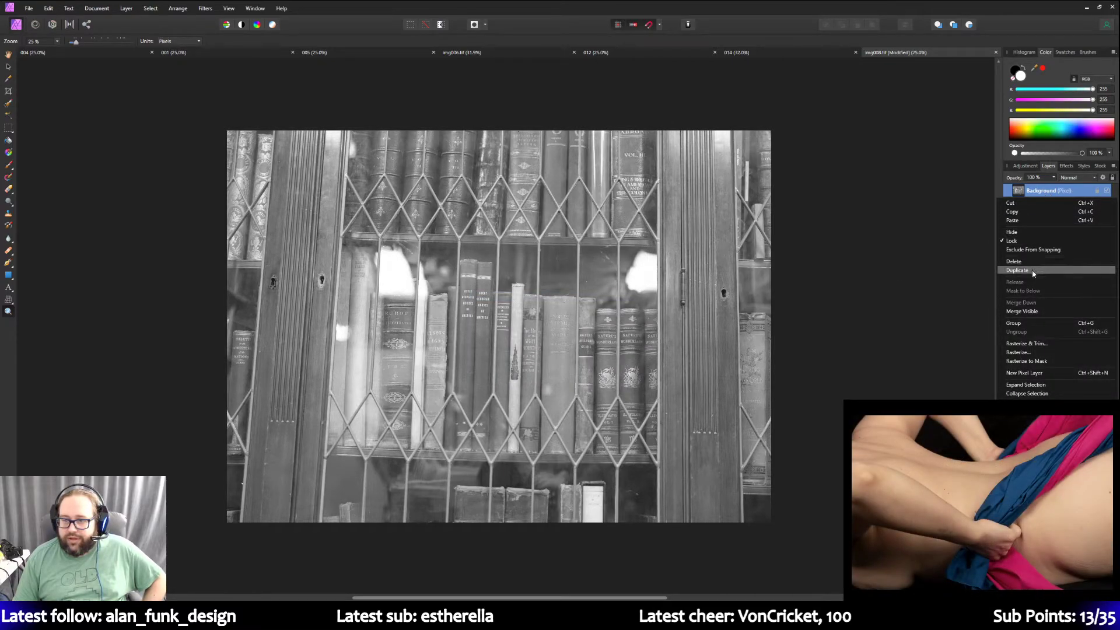
click(1026, 271)
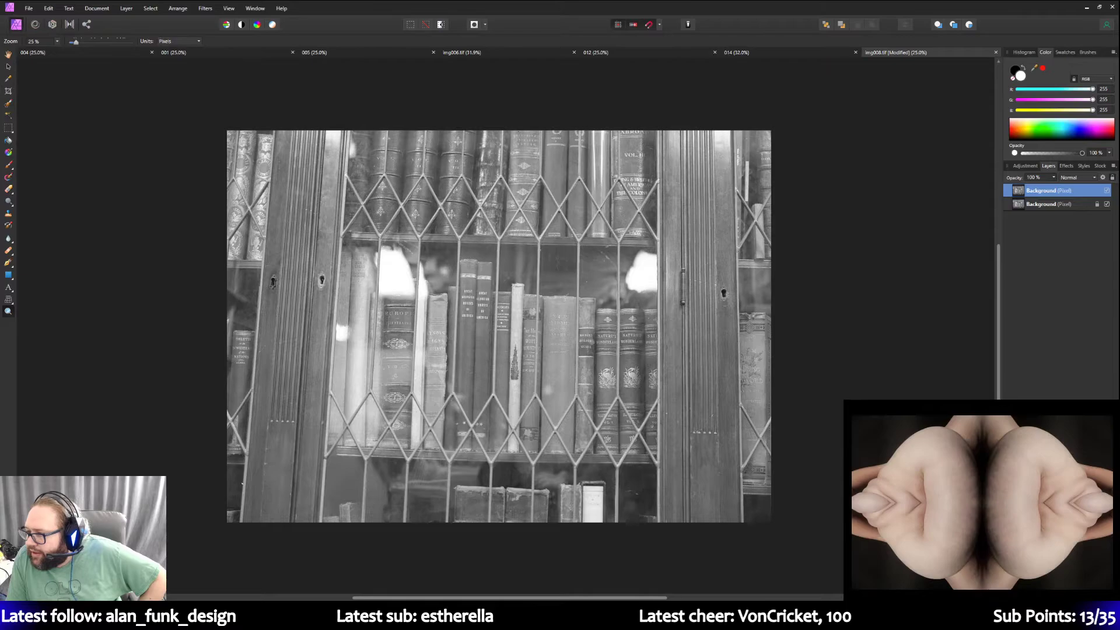
View photo 001, compare the img011 and img010 scans in Windows Photo Viewer, and close the viewer.
click(247, 54)
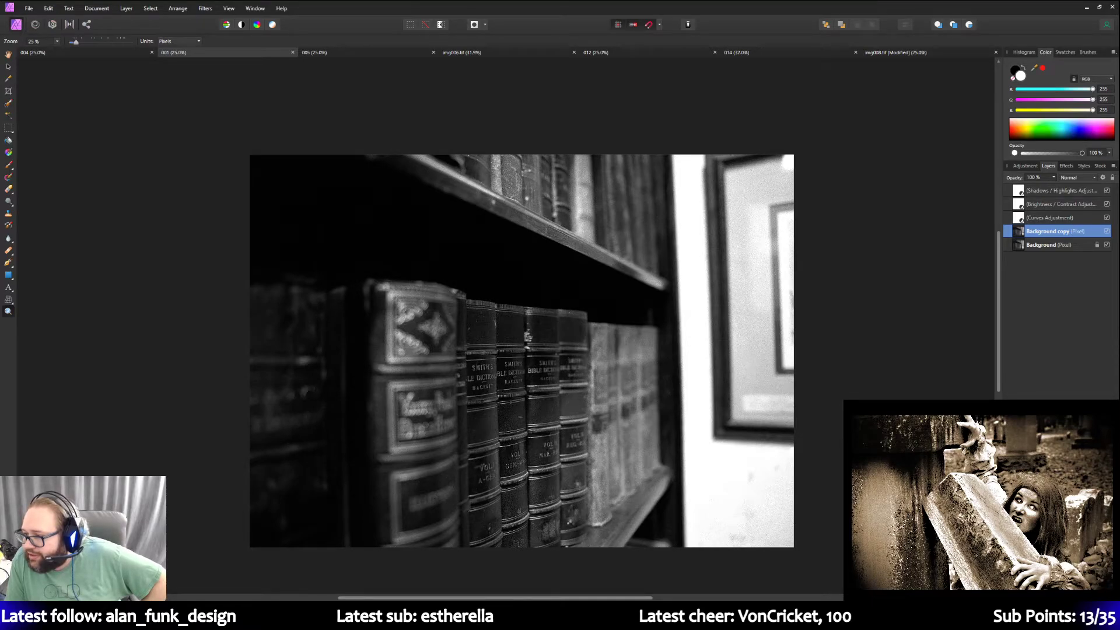
key(alt+Tab)
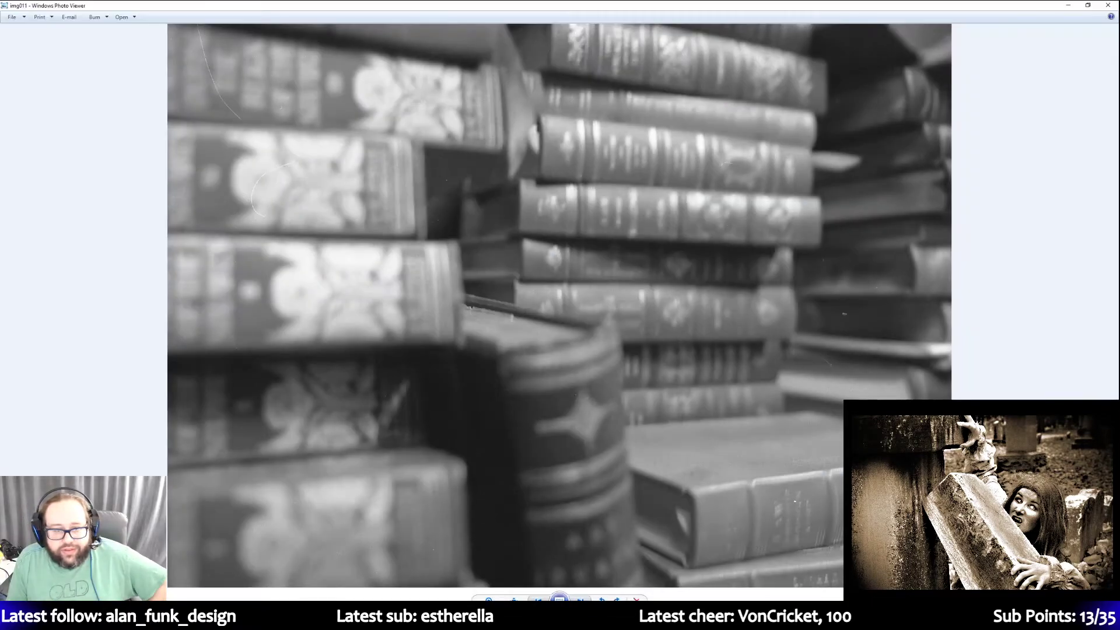
key(Left)
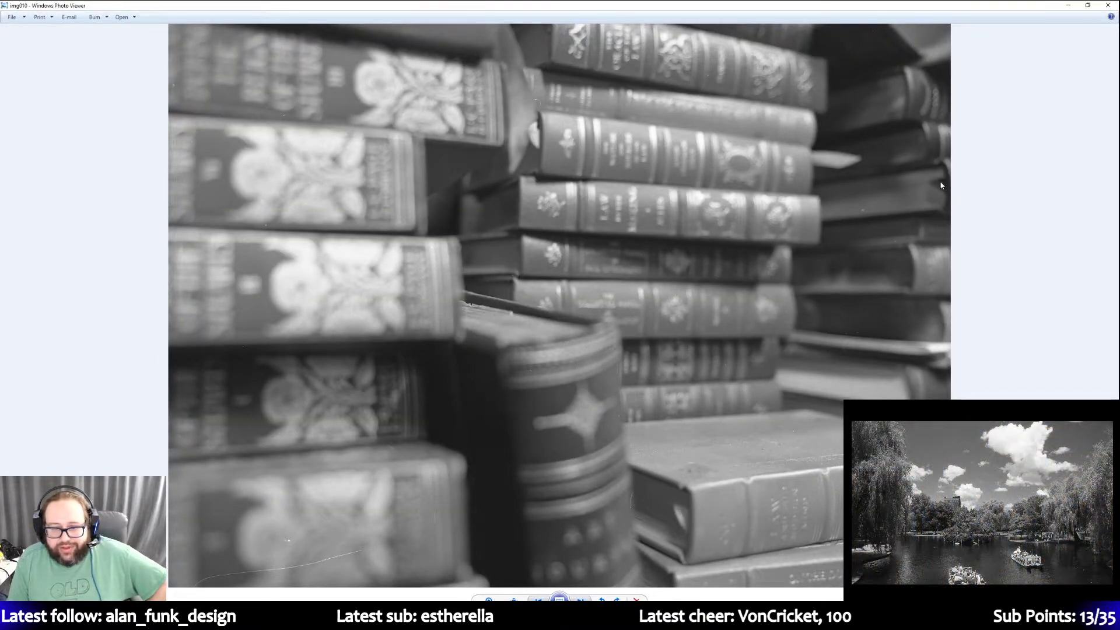
click(1107, 7)
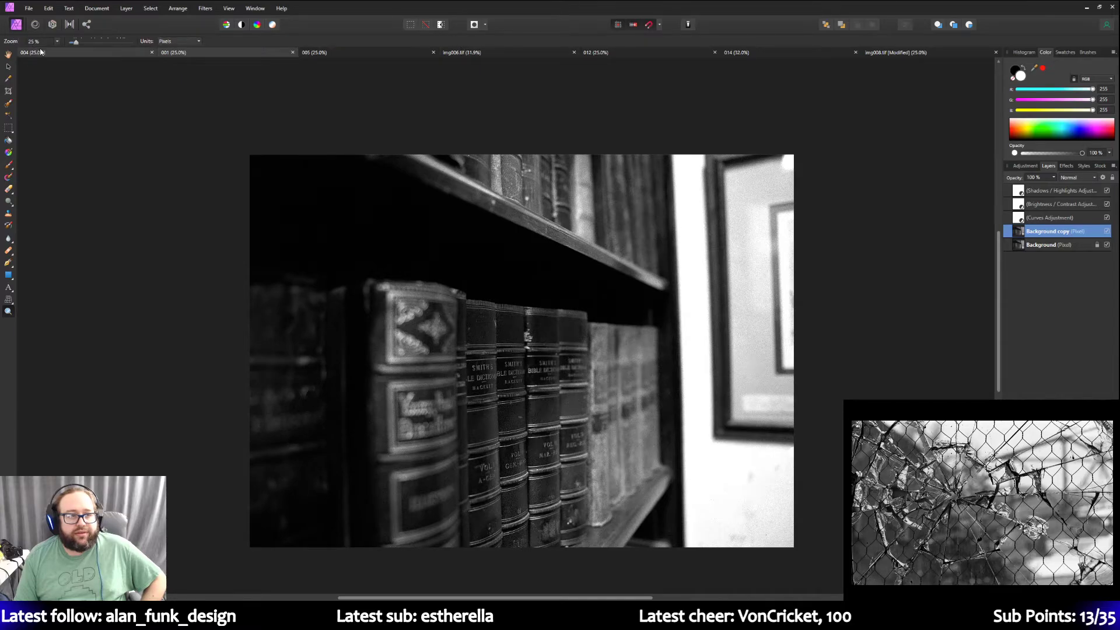
Look through the unedited bust scan and photos 012 and 014, ending on the img008.tif bookcase photo.
click(461, 52)
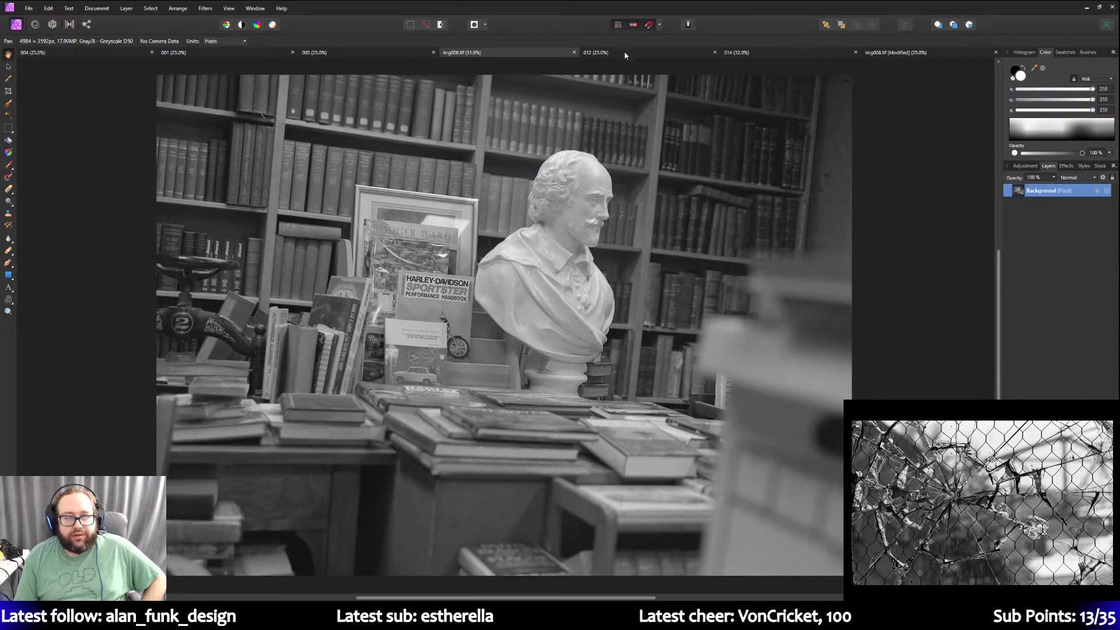
click(624, 55)
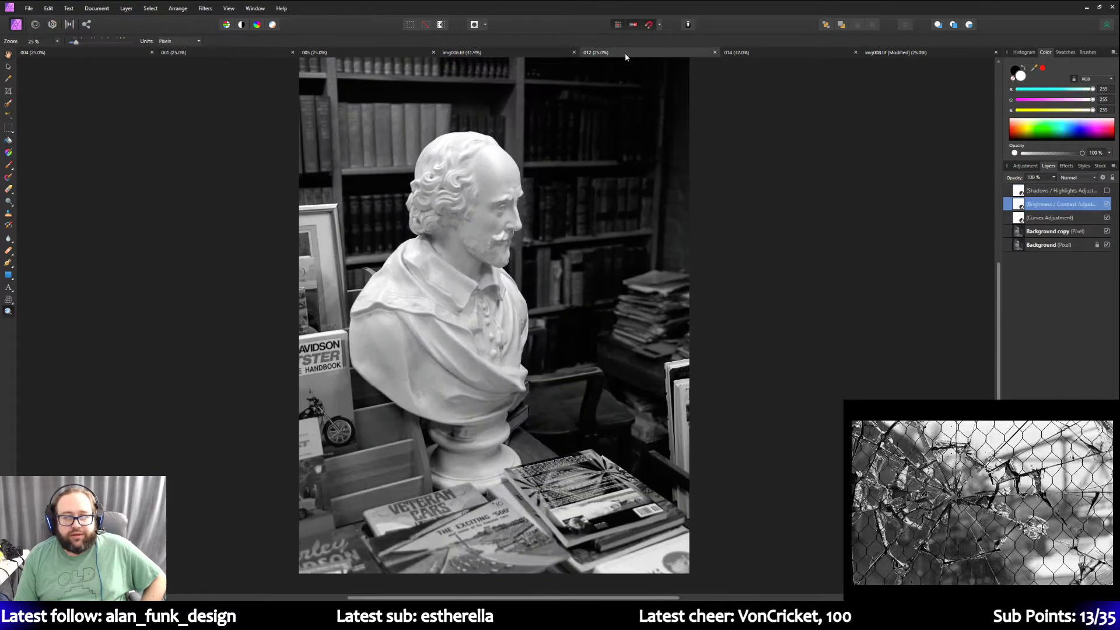
click(759, 54)
click(902, 55)
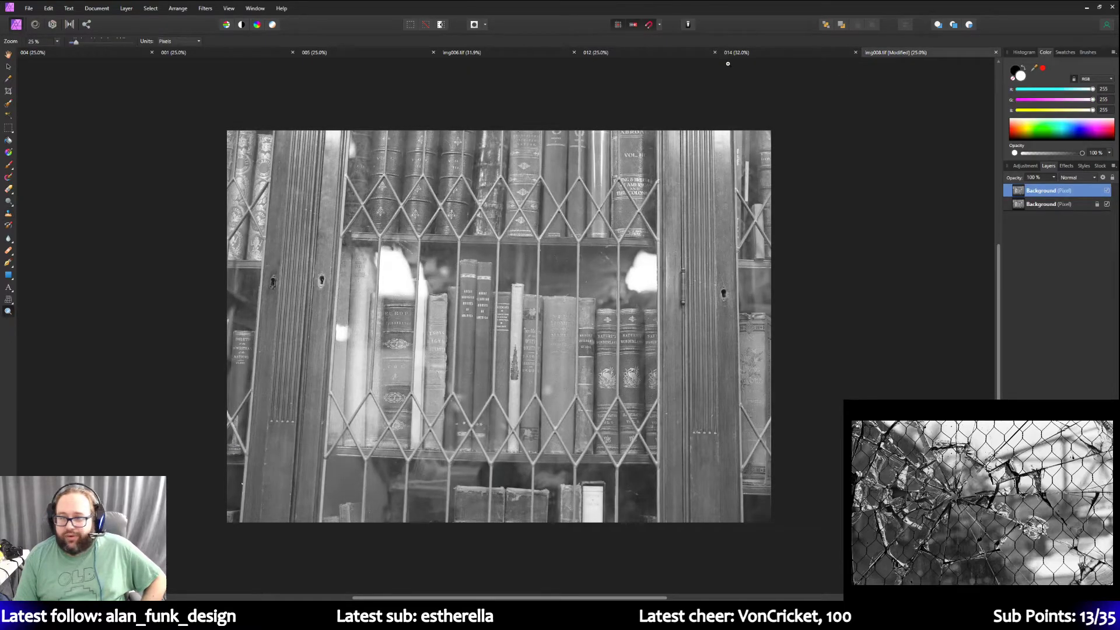
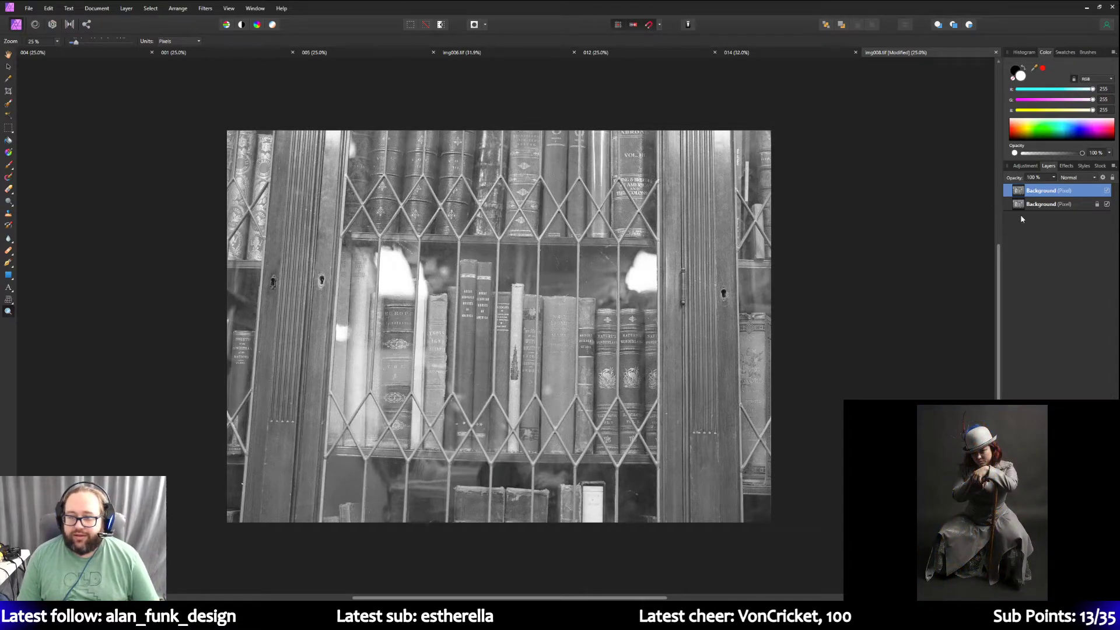
Add a Curves adjustment to the bookcase photo, moving the black point to about 0.178 and the white point to about 0.907.
click(1033, 167)
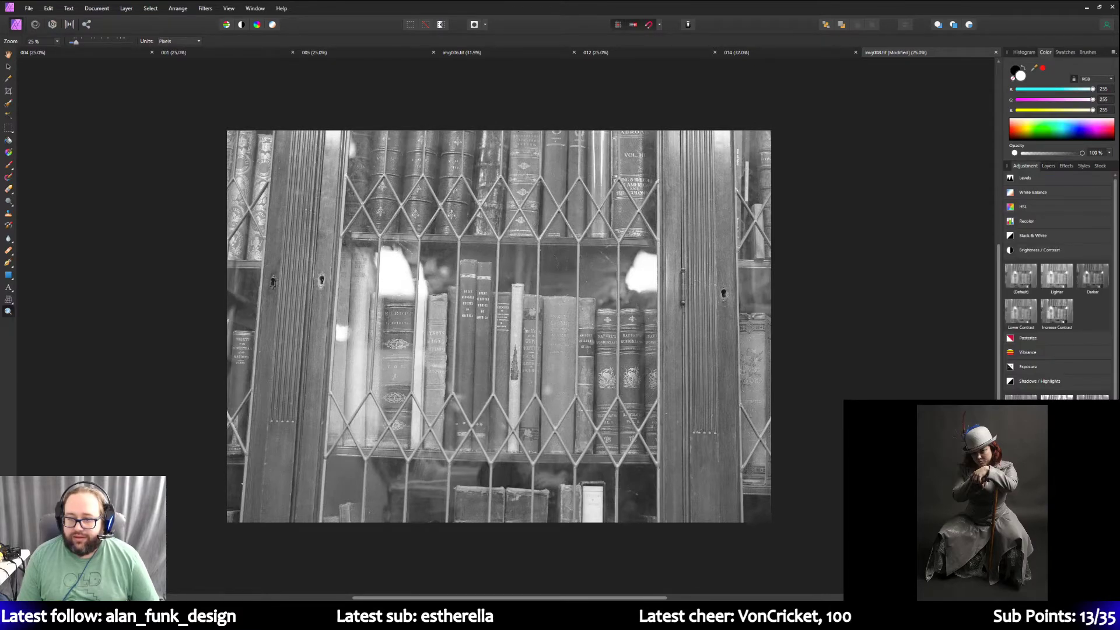
scroll(1082, 396, down, 3)
click(1028, 399)
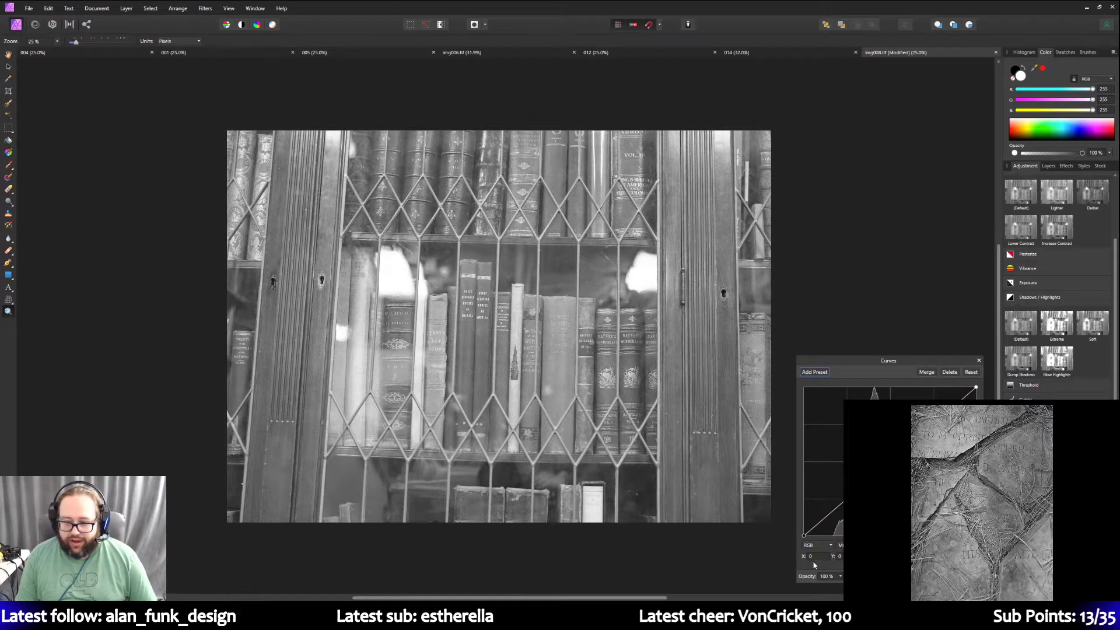
drag(803, 535, 836, 546)
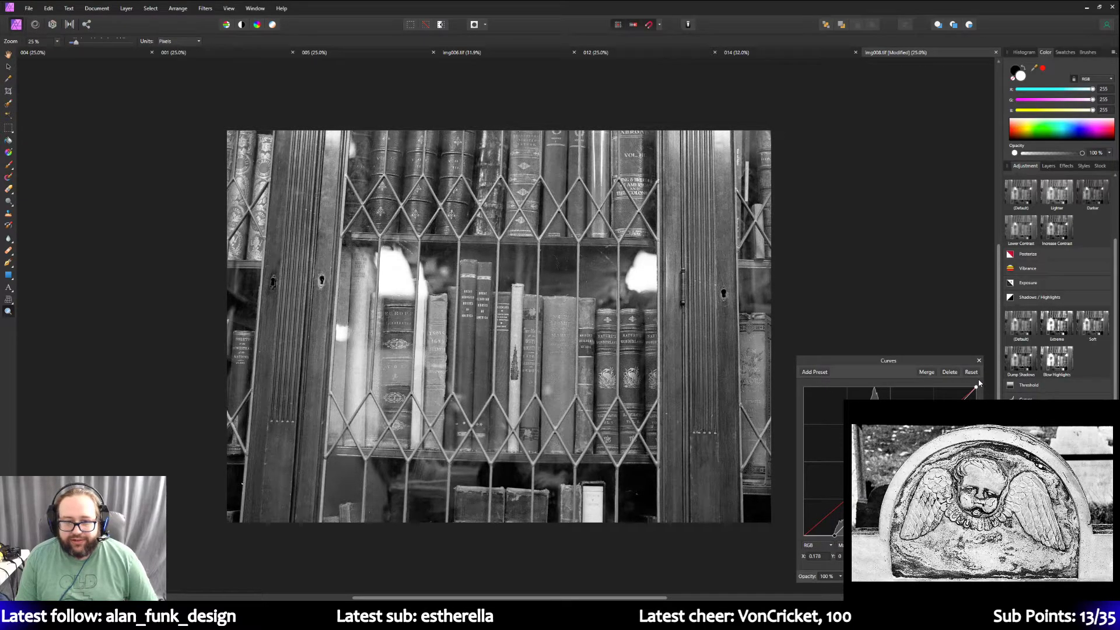
drag(978, 387, 971, 389)
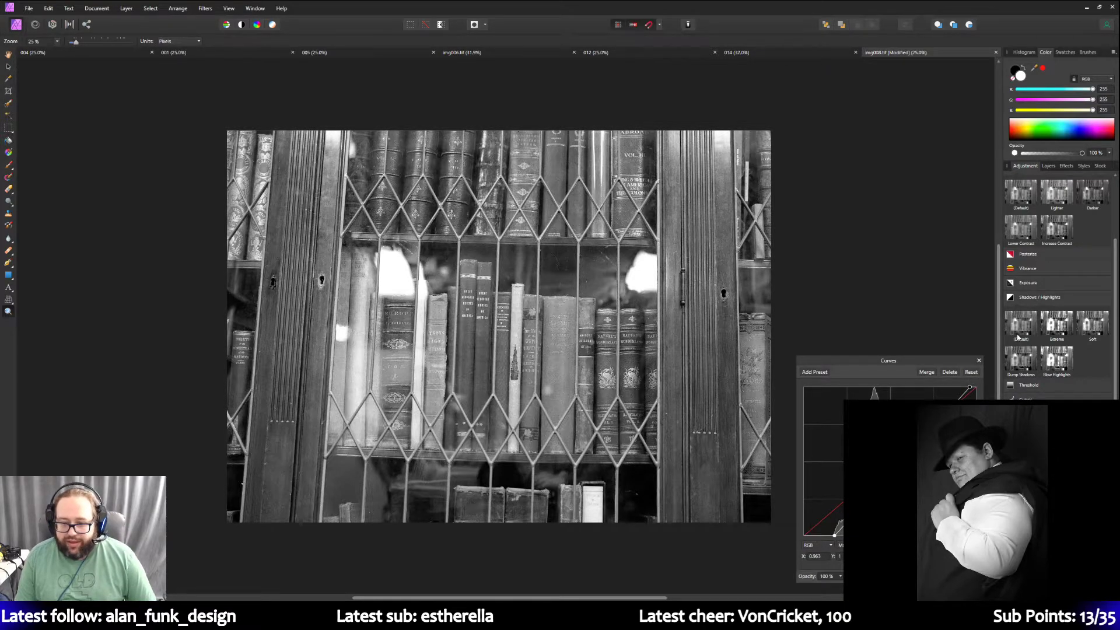
drag(969, 388, 961, 392)
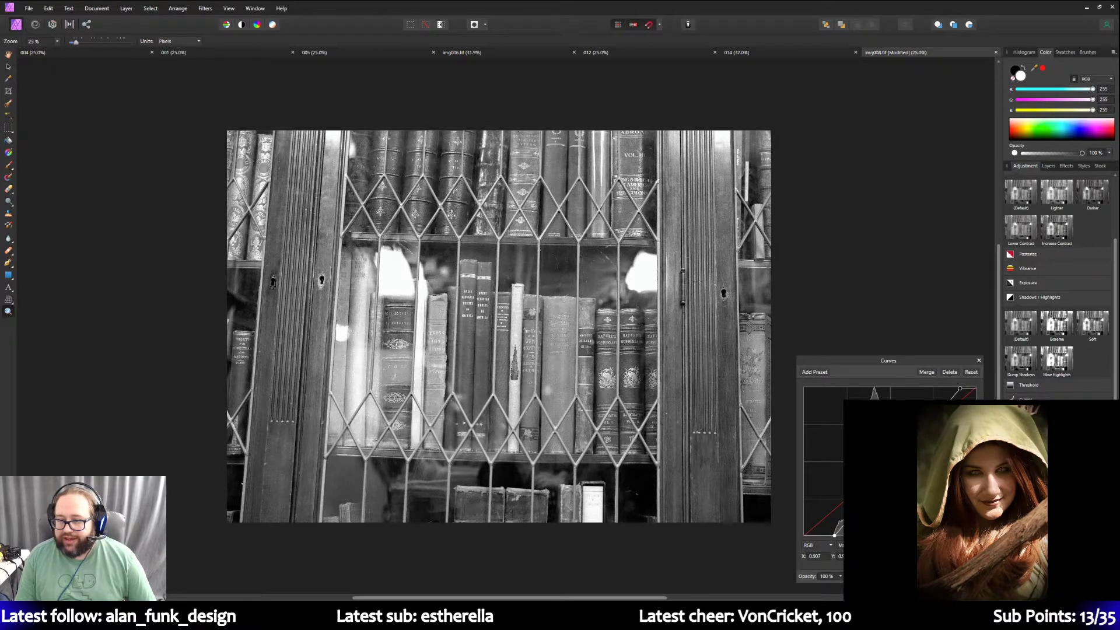
Add a default Brightness / Contrast adjustment and a Shadows / Highlights adjustment above the Curves layer of the bookcase photo.
scroll(1016, 283, up, 3)
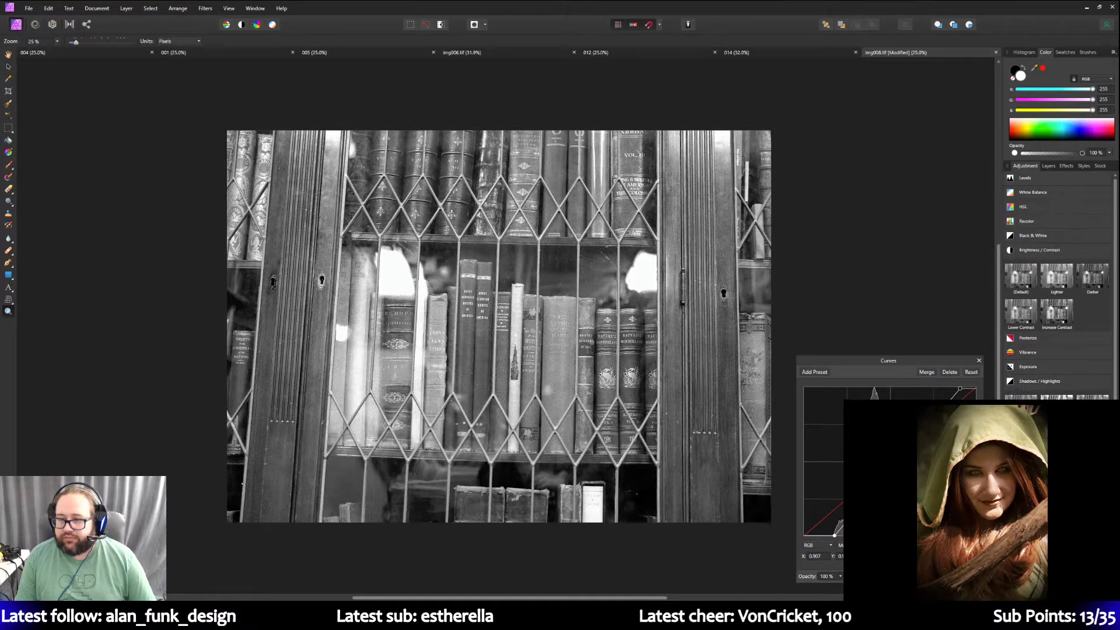
click(1016, 282)
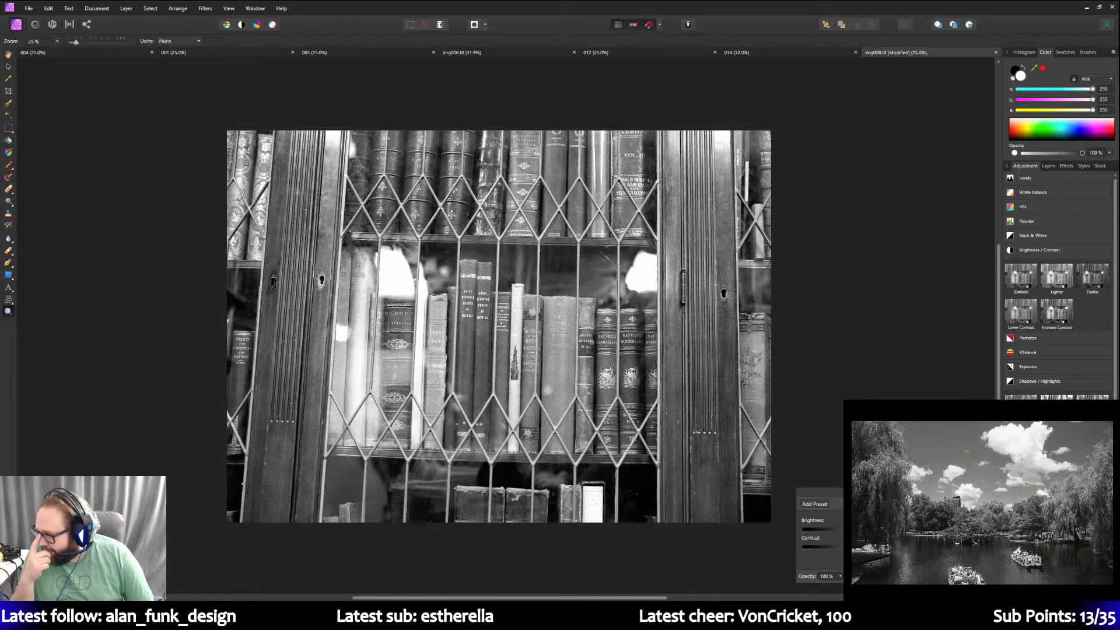
click(1041, 382)
click(1030, 383)
click(1019, 407)
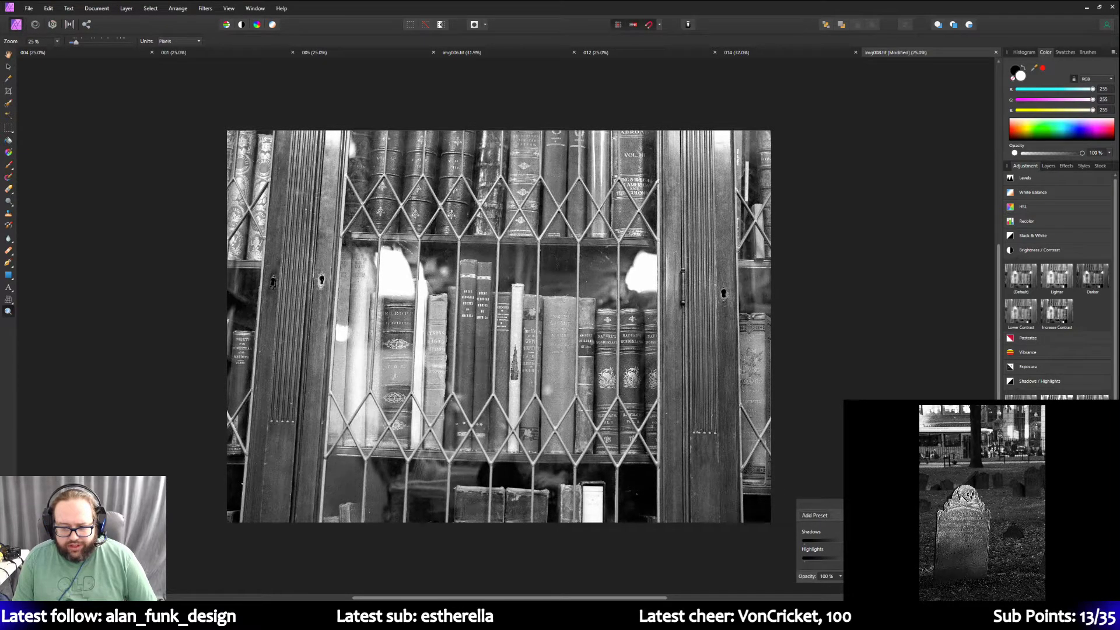
click(1048, 165)
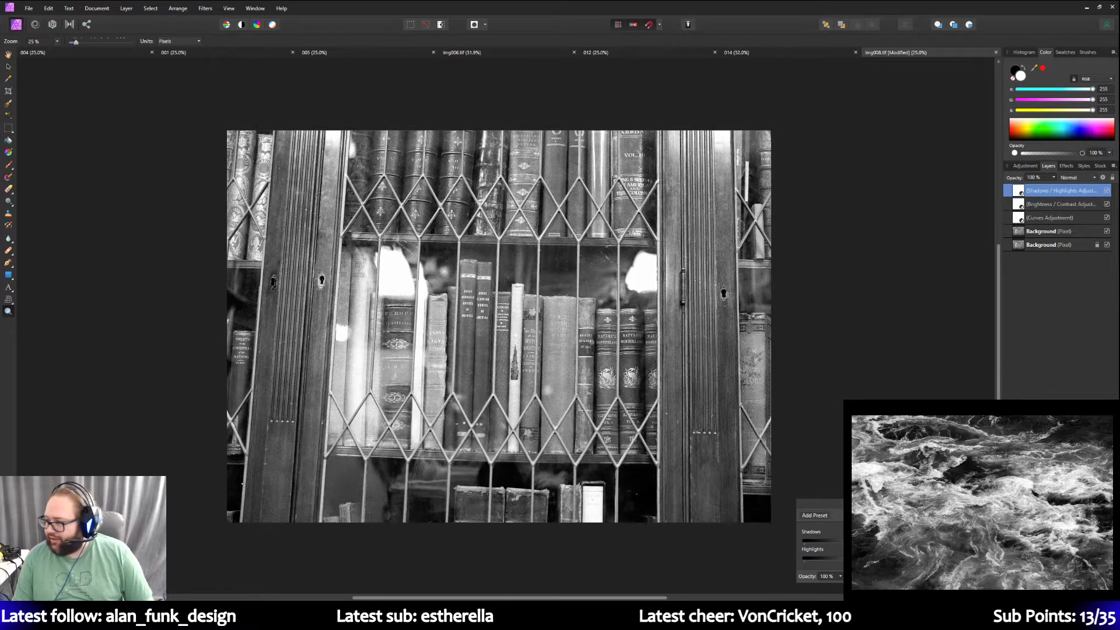
key(Escape)
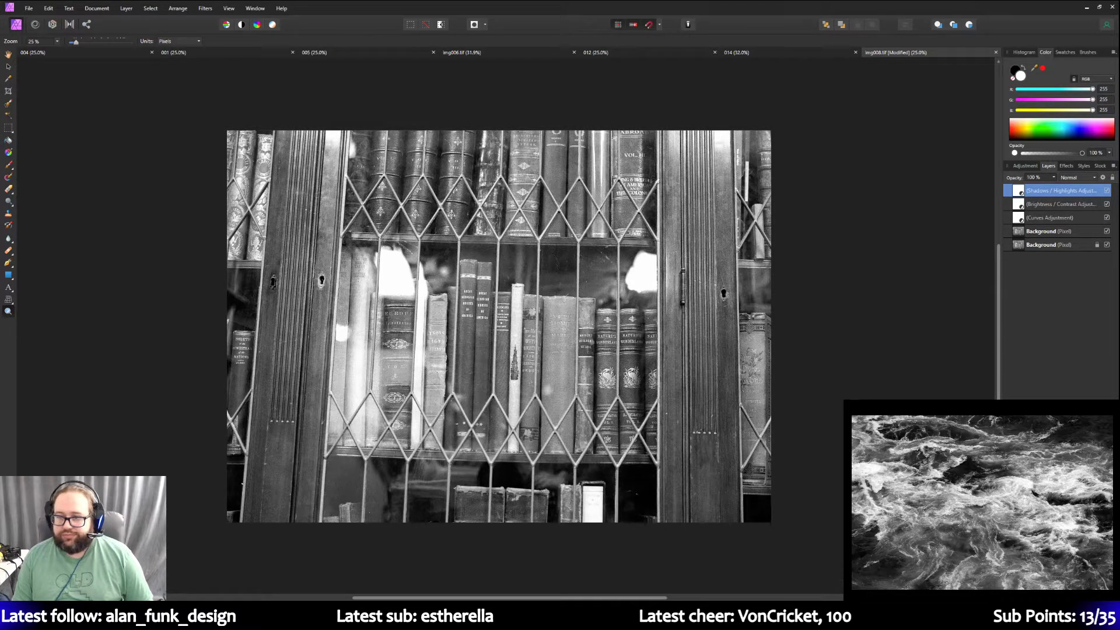
Rename the duplicated, unlocked Background layer as Background copy.
double_click(1042, 232)
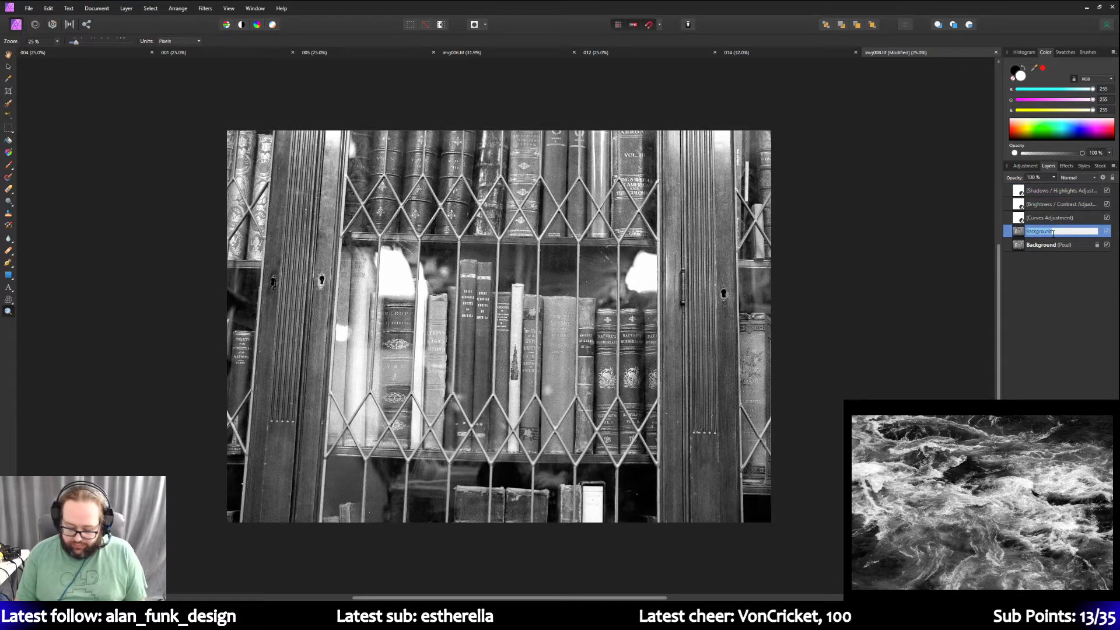
click(1053, 233)
text(c)
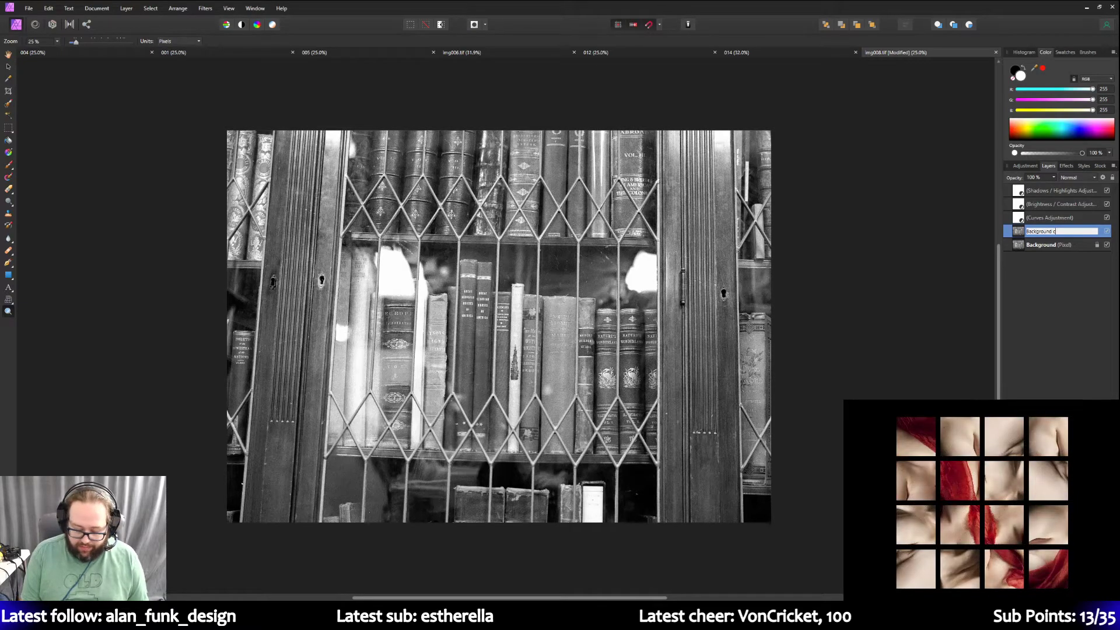
key(Return)
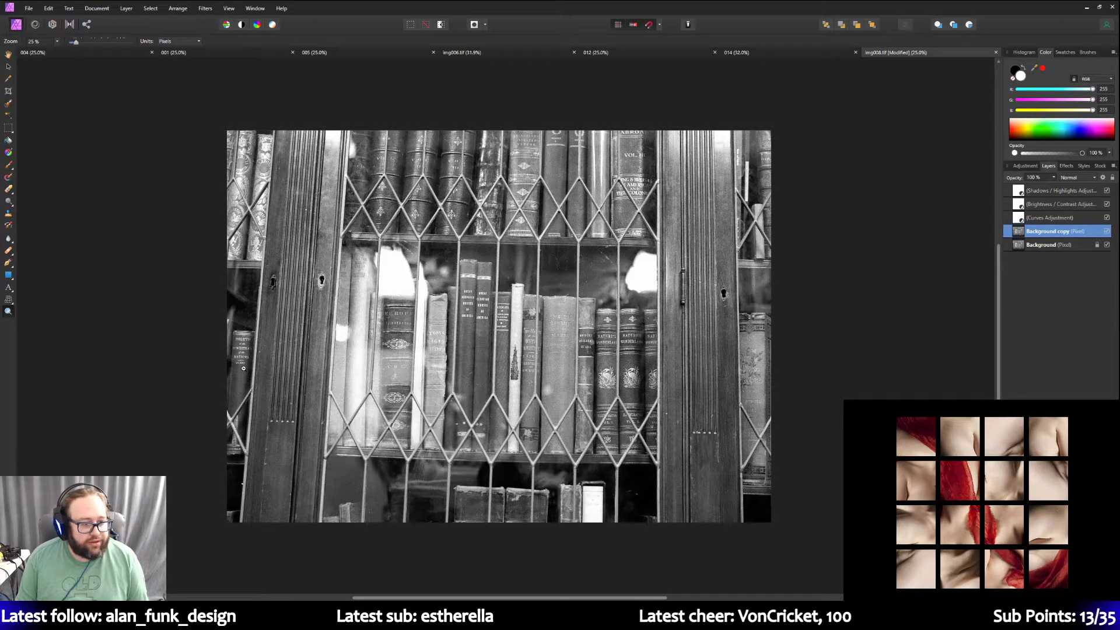
Inspect the whole bookcase photo at 50% zoom for dust specks, scratches and other scan defects.
click(240, 367)
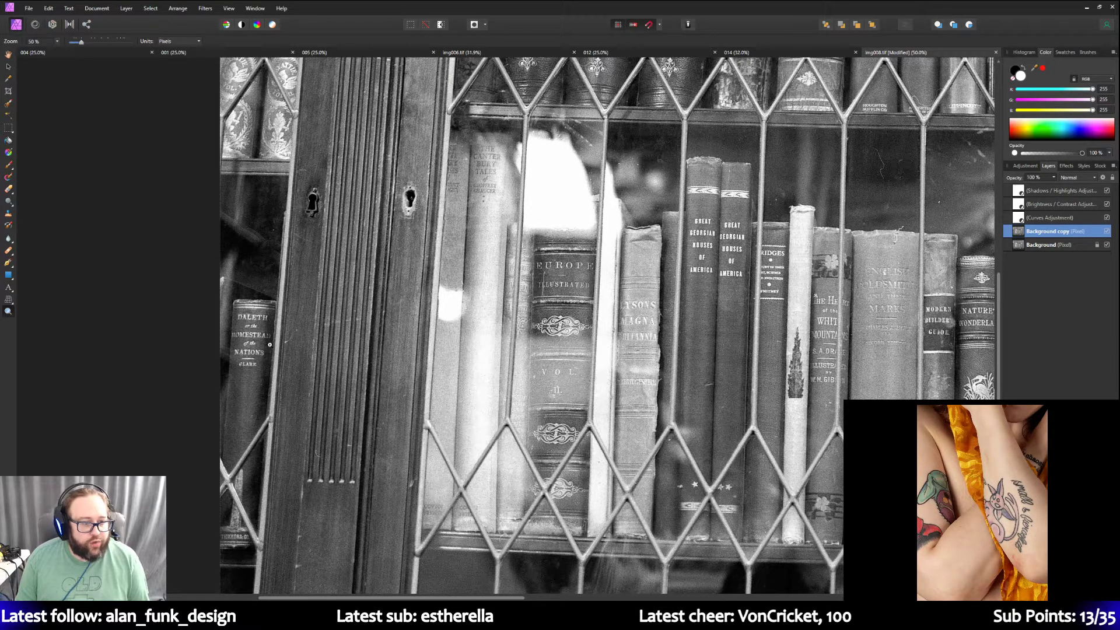
scroll(263, 367, up, 2)
scroll(262, 372, up, 3)
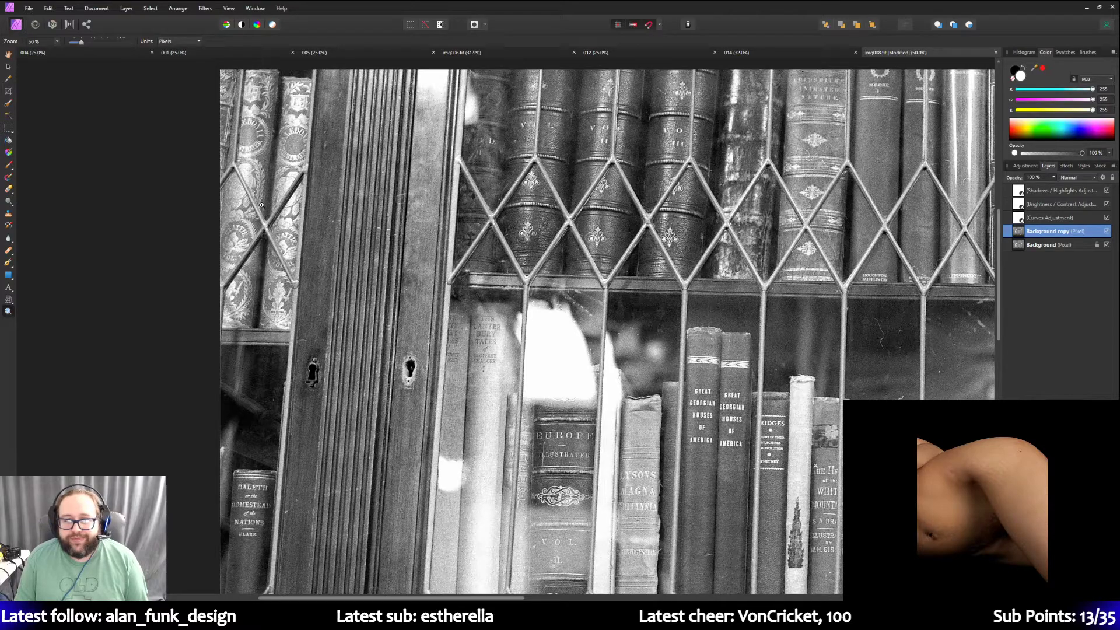
scroll(262, 205, down, 5)
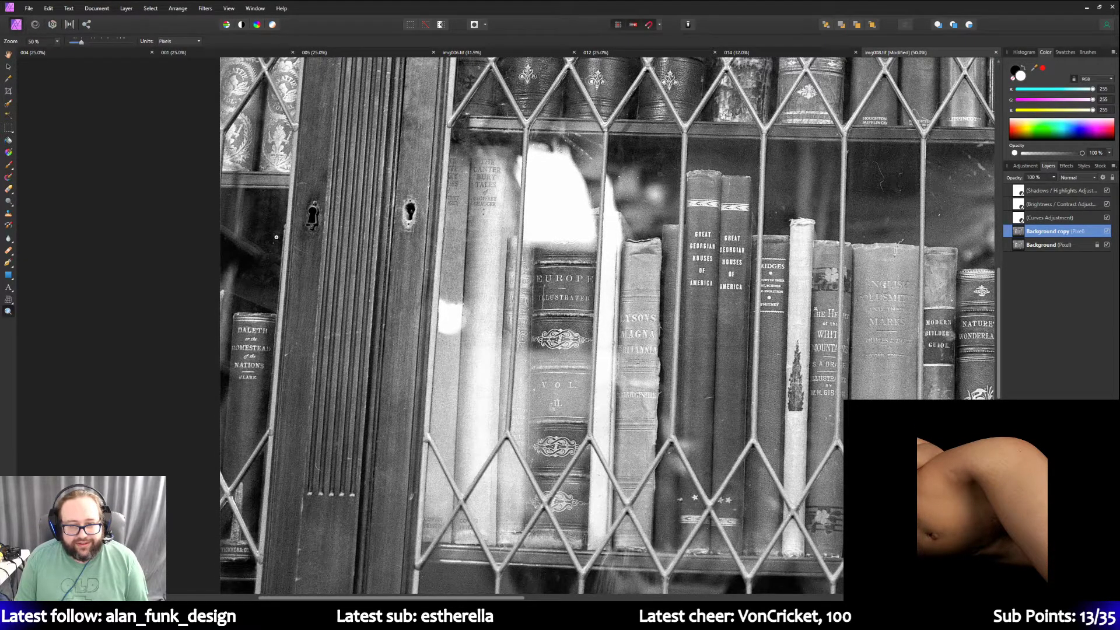
scroll(276, 237, down, 2)
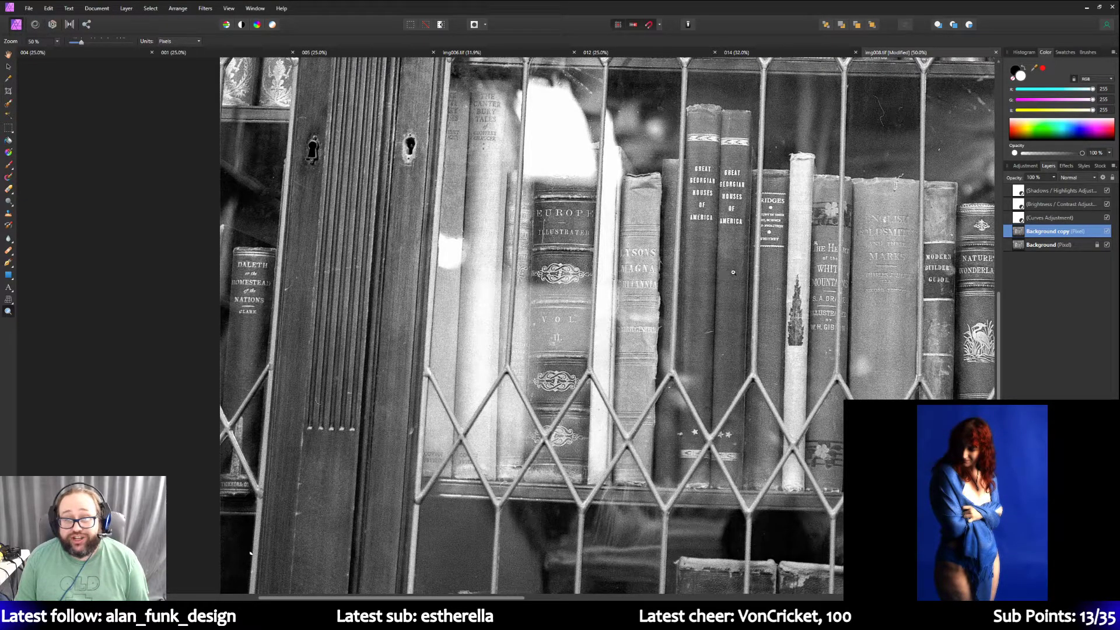
scroll(590, 390, down, 4)
scroll(606, 368, up, 6)
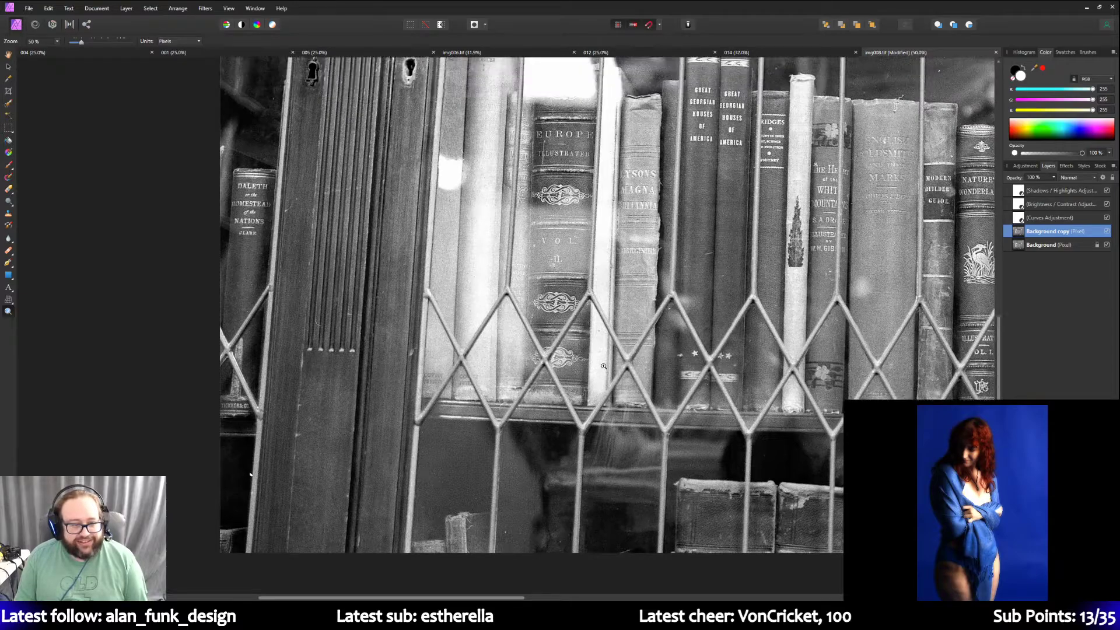
scroll(606, 368, up, 6)
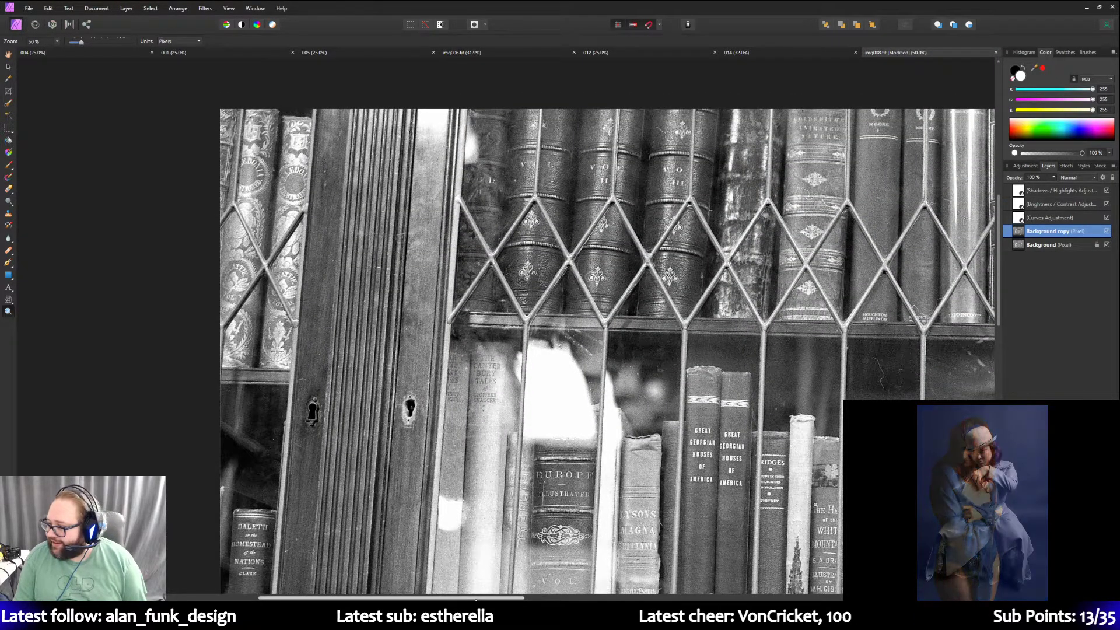
drag(476, 599, 676, 599)
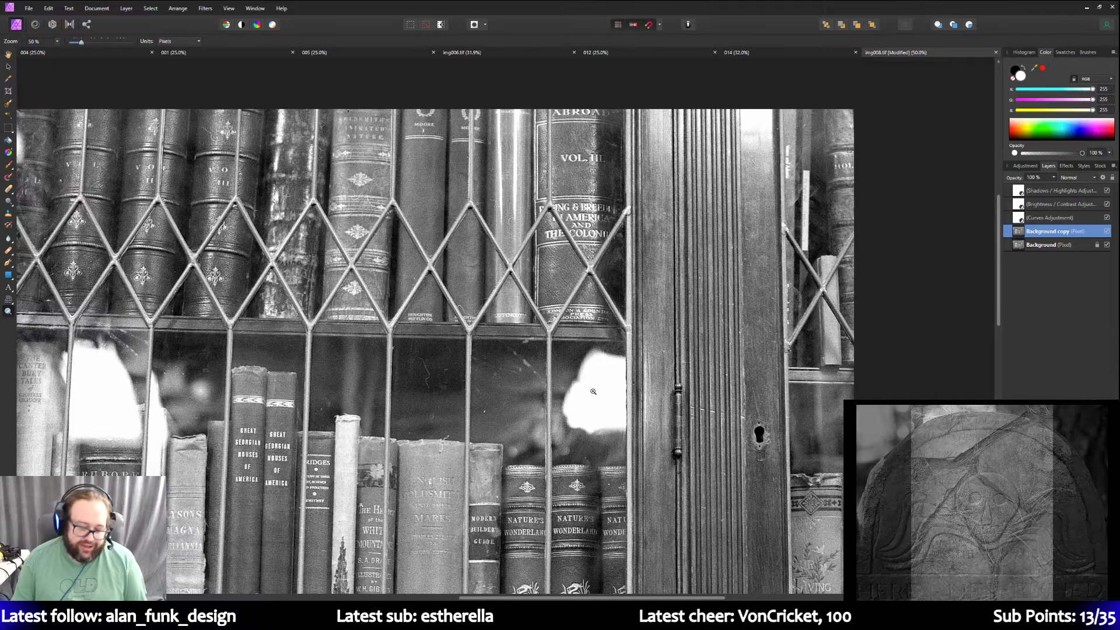
scroll(619, 498, down, 3)
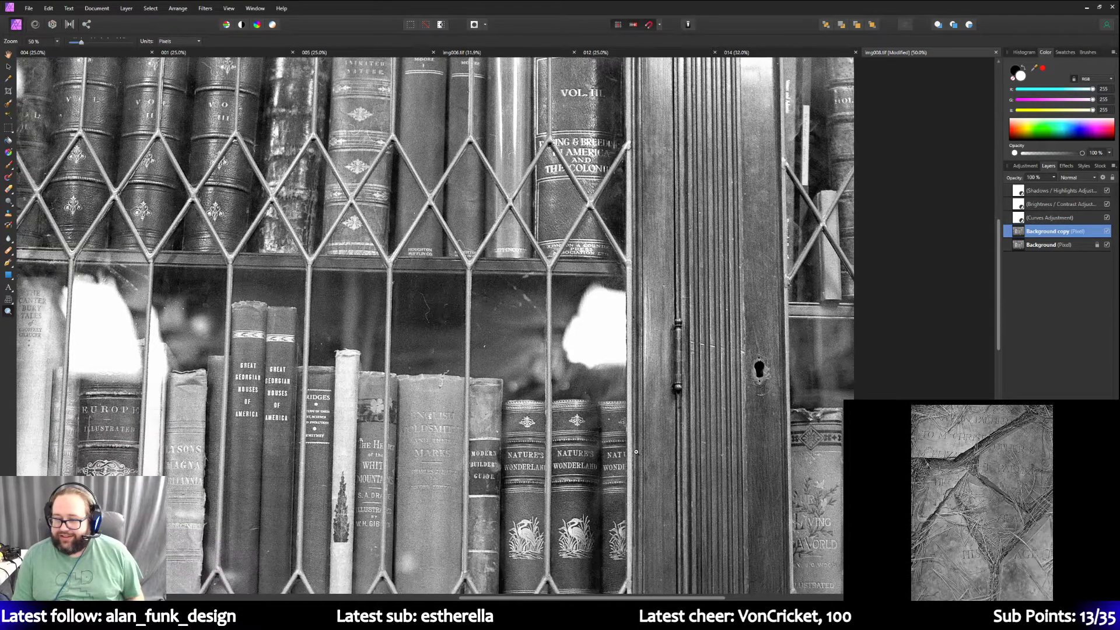
scroll(635, 455, down, 5)
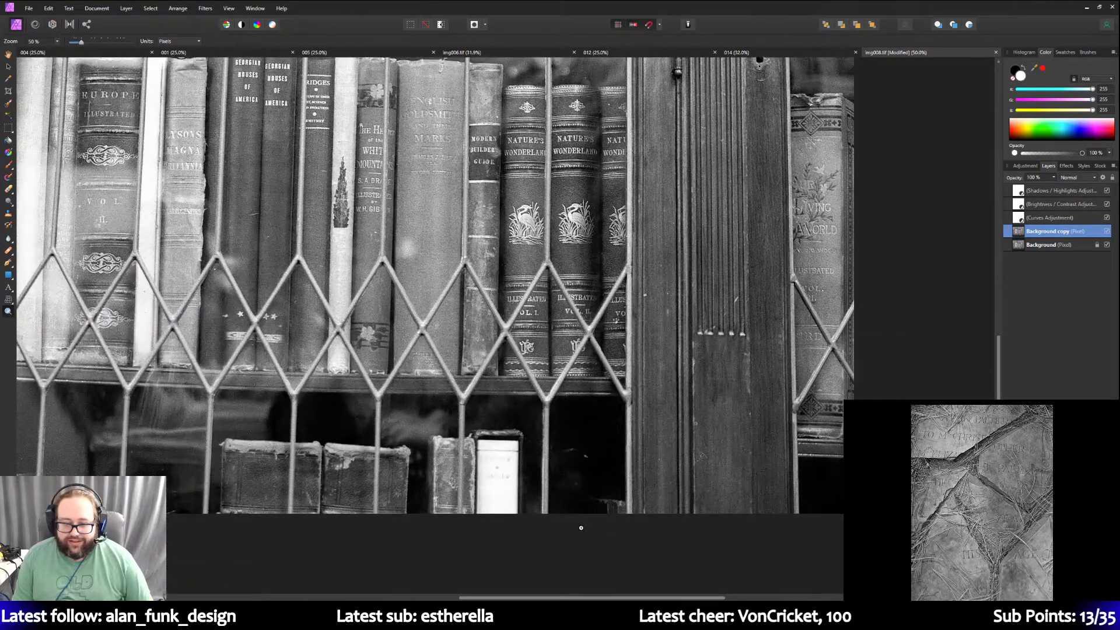
drag(619, 598, 357, 596)
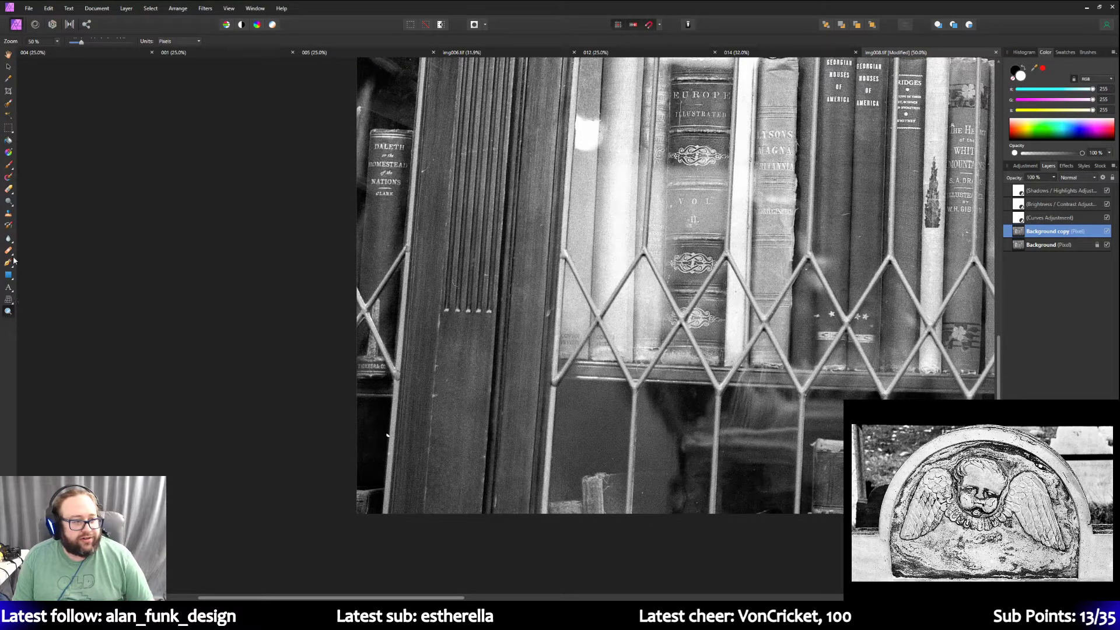
Use the Clone Brush to cover the white speck in the dark gap beside the lower-left cabinet post, and undo the last clone stroke.
click(8, 215)
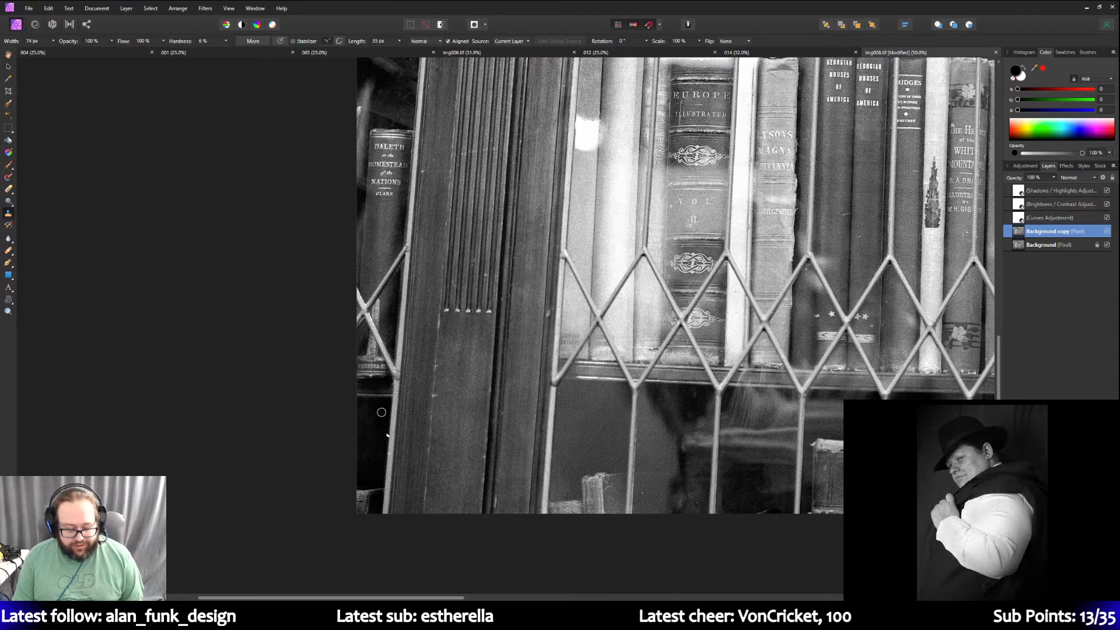
alt+click(381, 413)
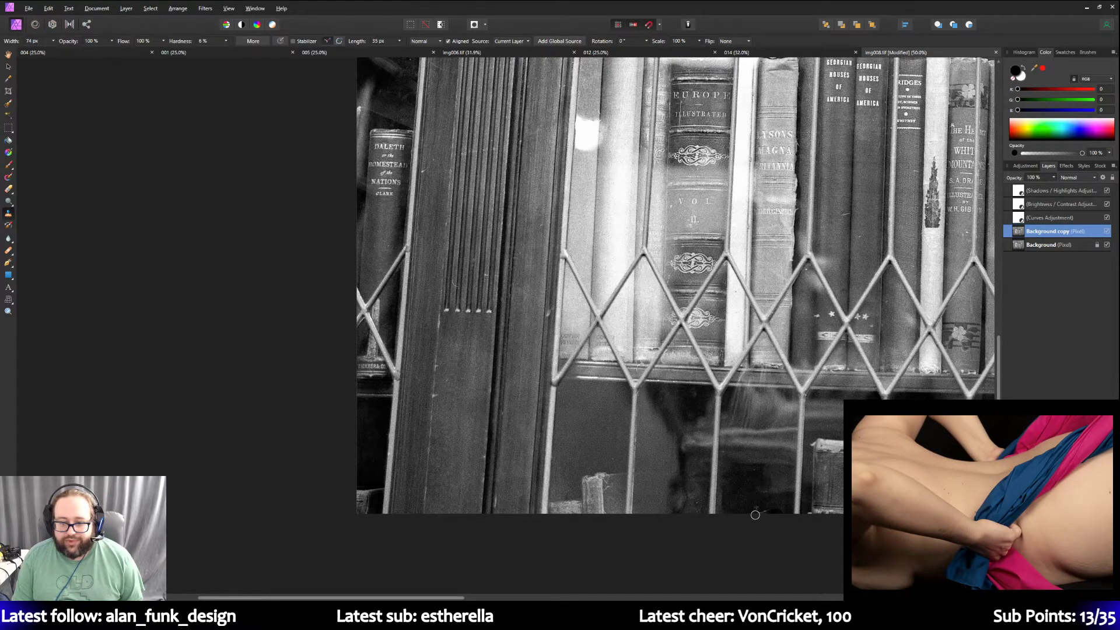
scroll(755, 514, up, 3)
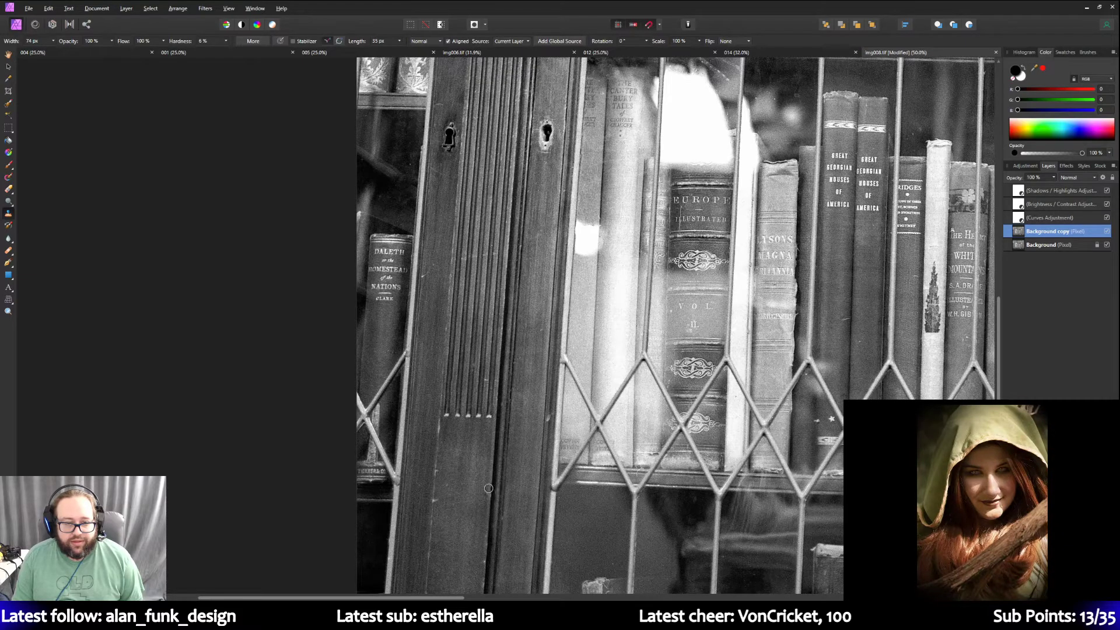
click(49, 8)
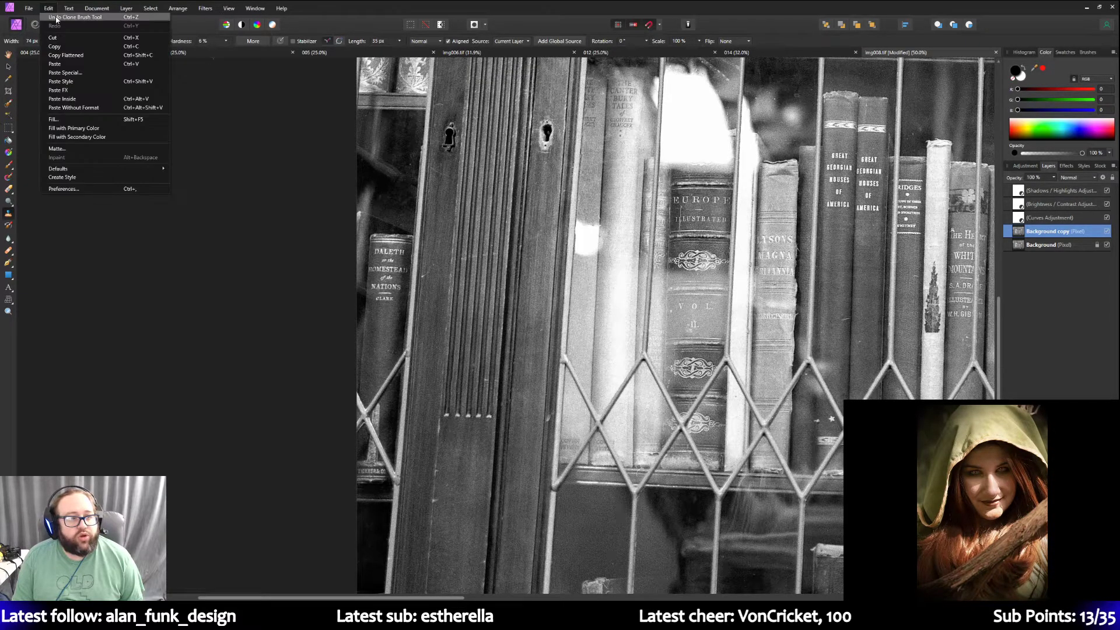
click(56, 18)
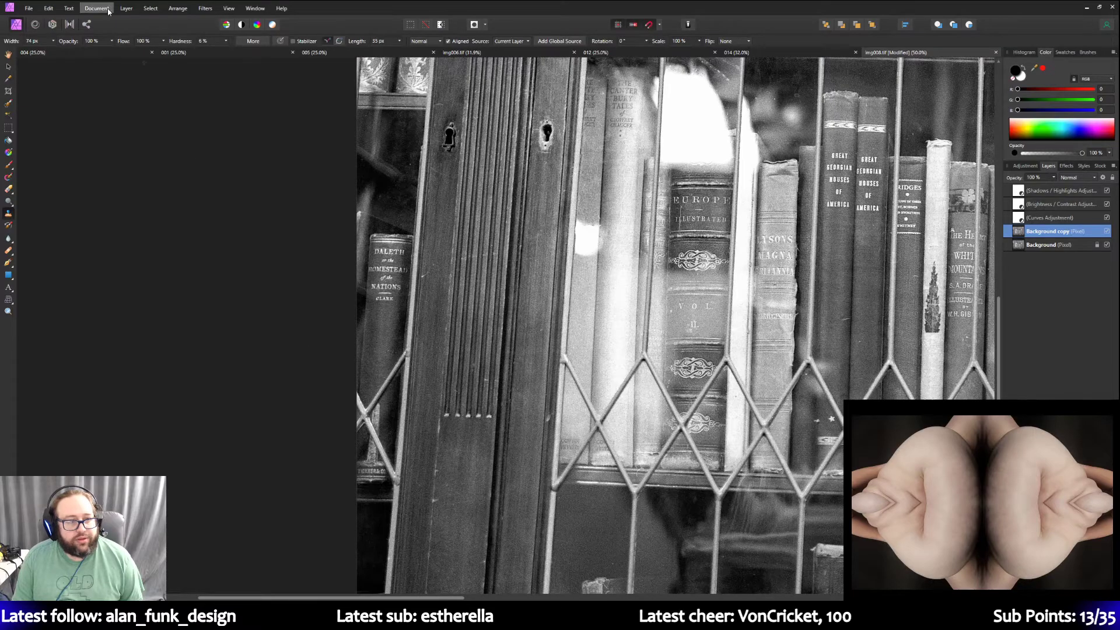
Examine the cabinet posts, book spines and dark shelf gaps across the bookcase photo for remaining dust and scratches.
scroll(570, 335, up, 3)
scroll(572, 344, up, 3)
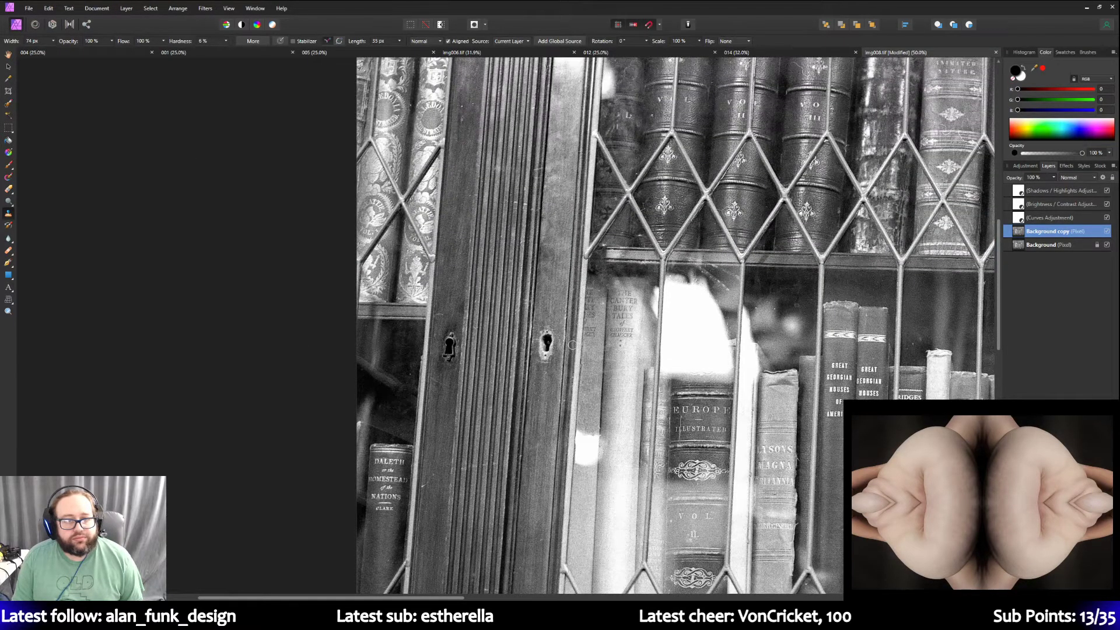
scroll(569, 351, down, 4)
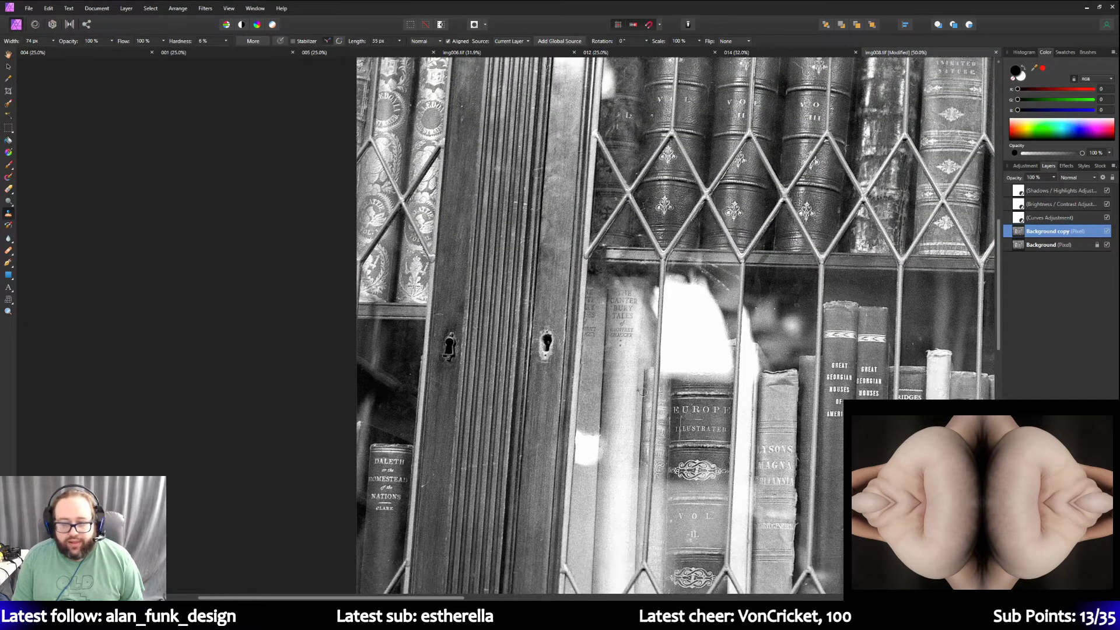
scroll(609, 576, down, 3)
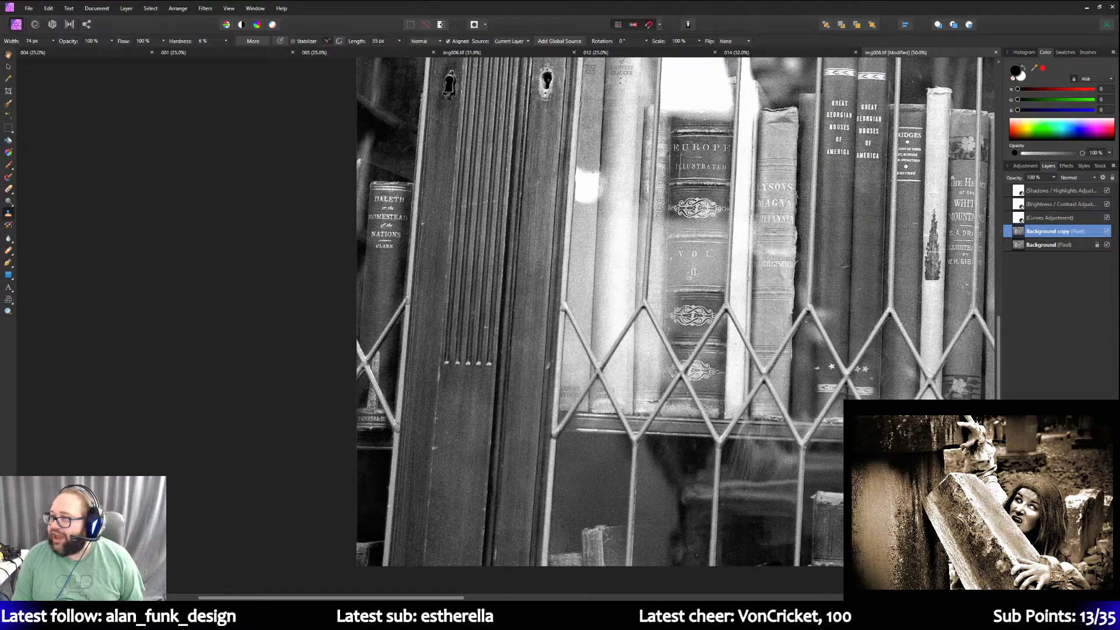
scroll(369, 471, down, 2)
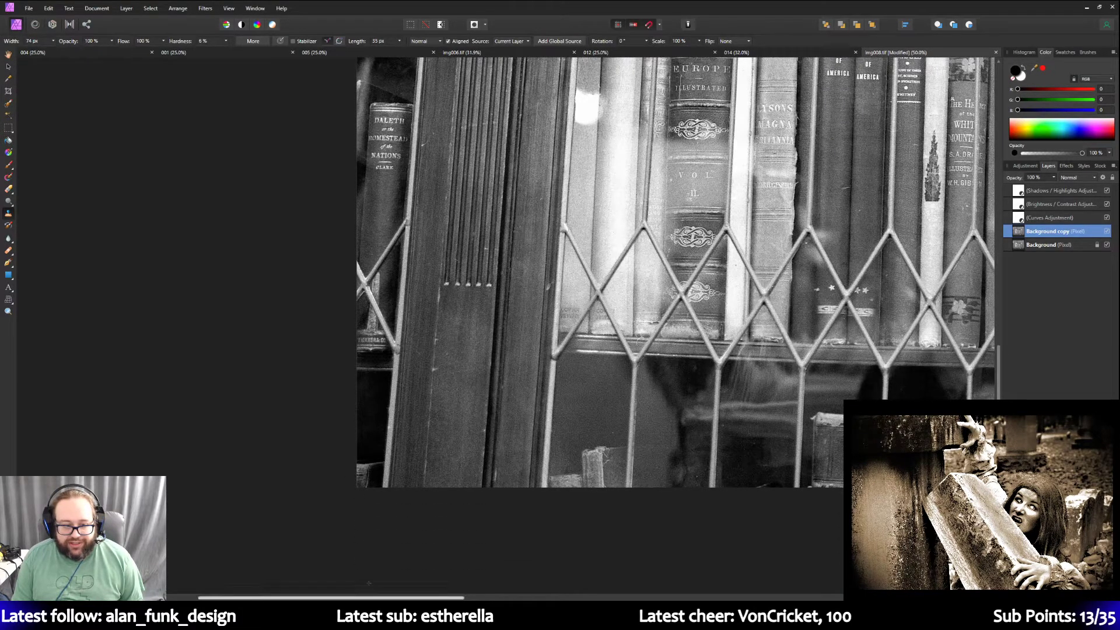
drag(369, 583, 606, 581)
scroll(719, 482, up, 2)
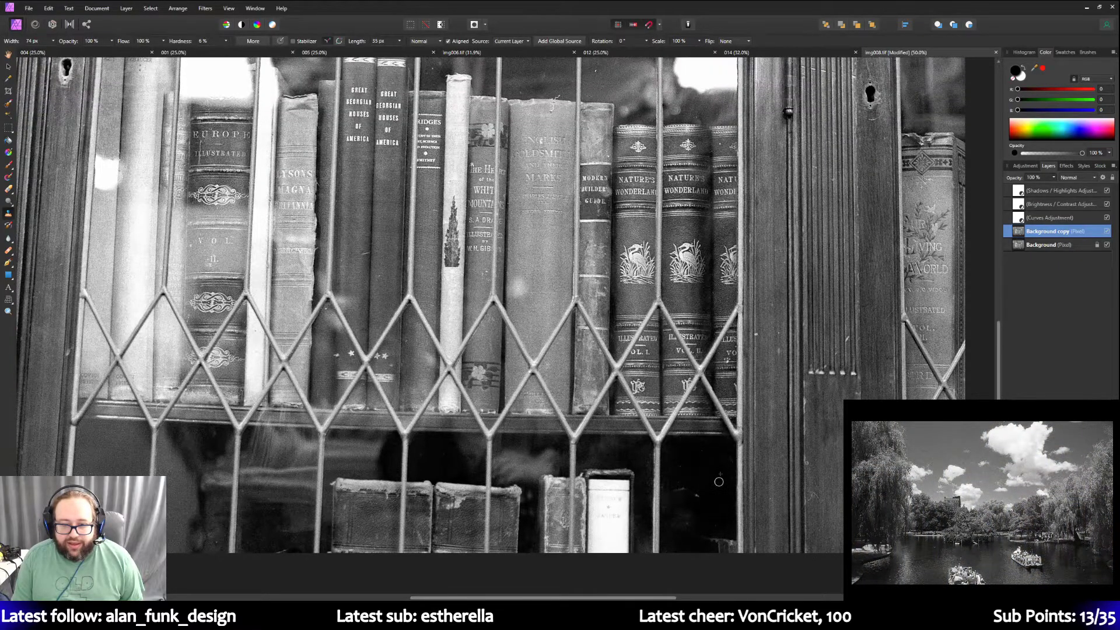
scroll(719, 481, up, 5)
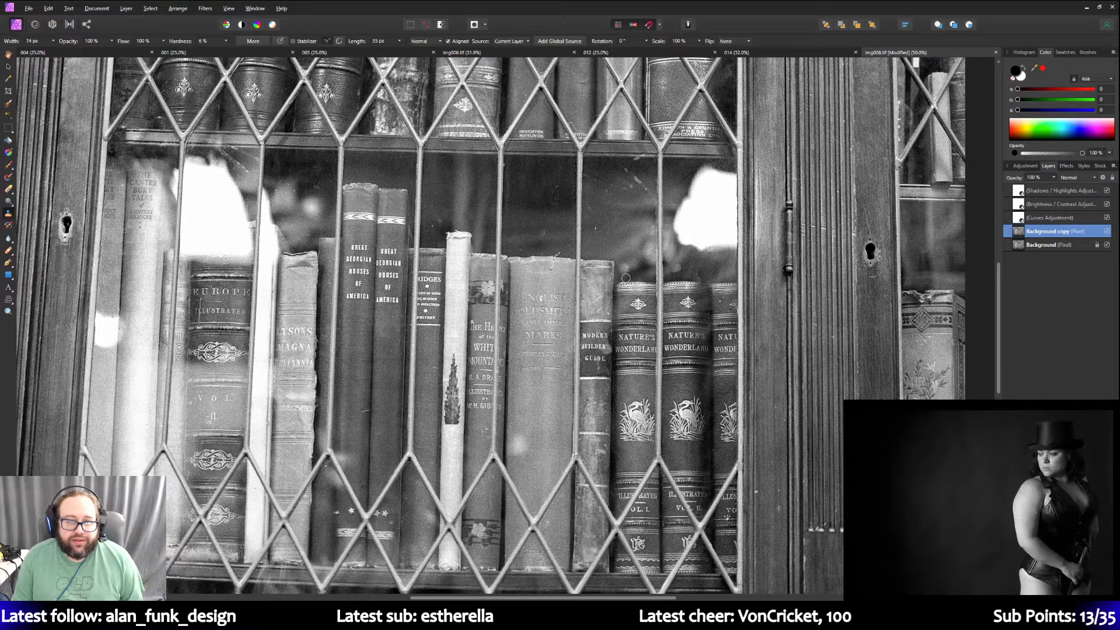
scroll(625, 279, up, 5)
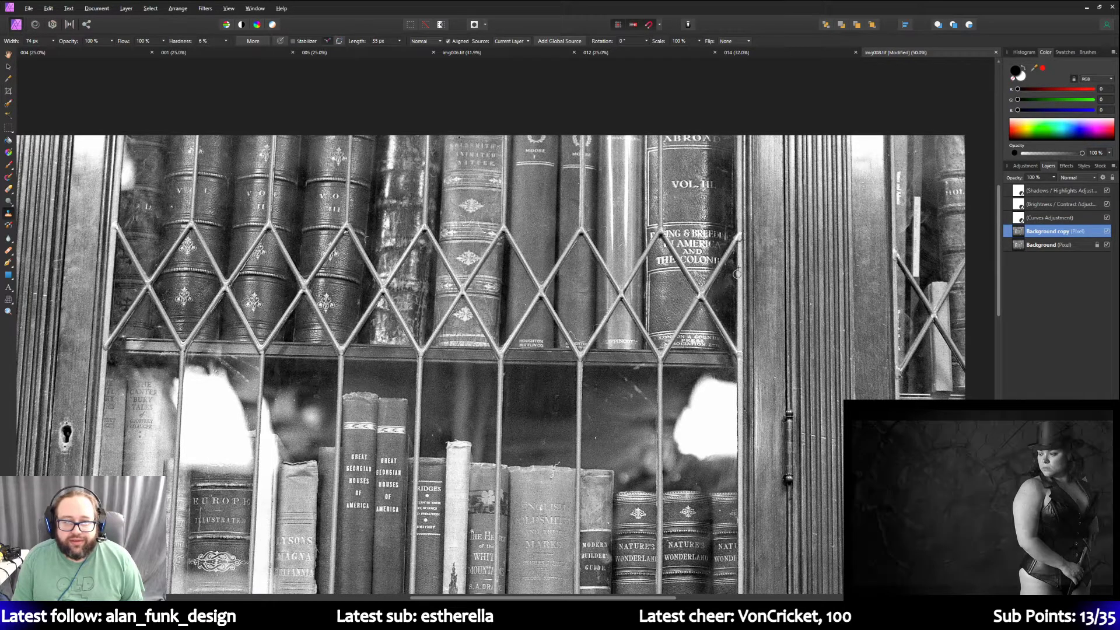
scroll(811, 308, down, 1)
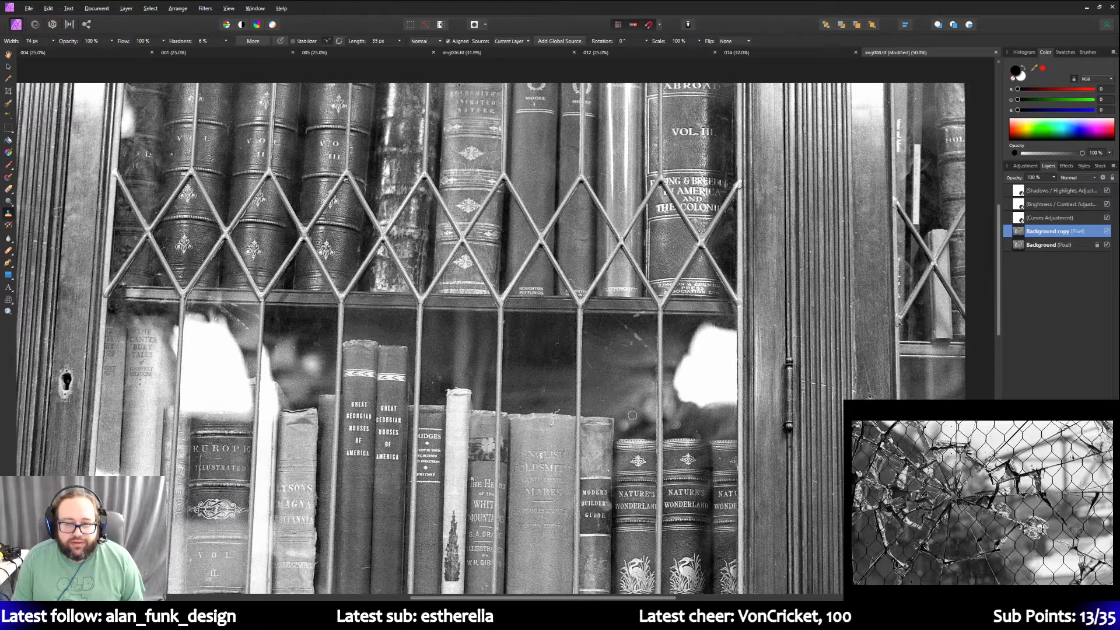
scroll(636, 412, down, 4)
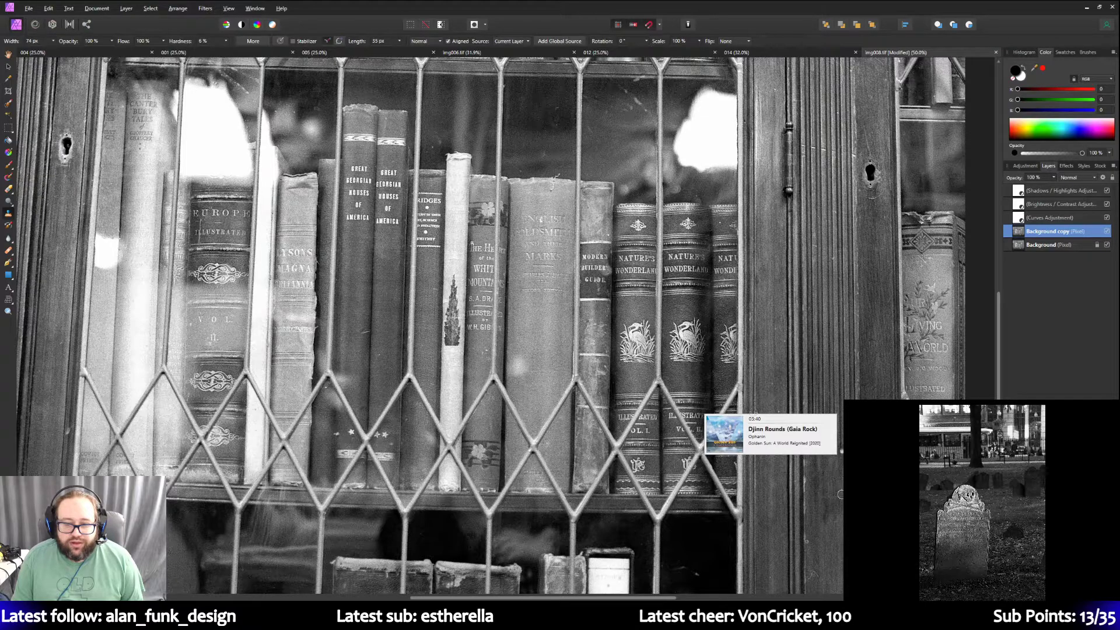
scroll(828, 350, down, 3)
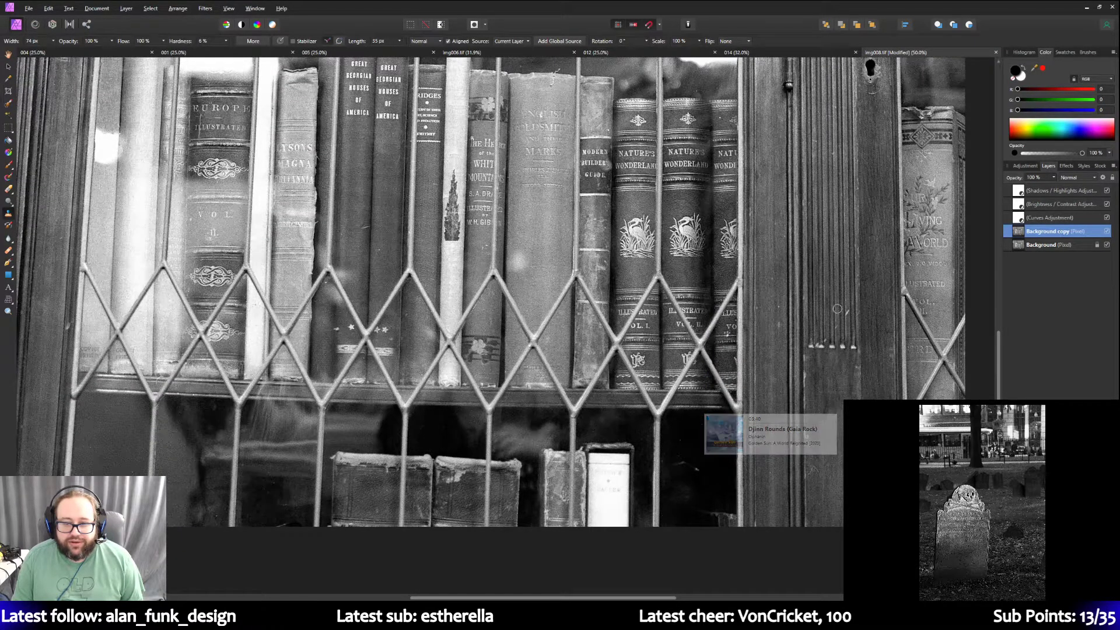
scroll(828, 313, down, 1)
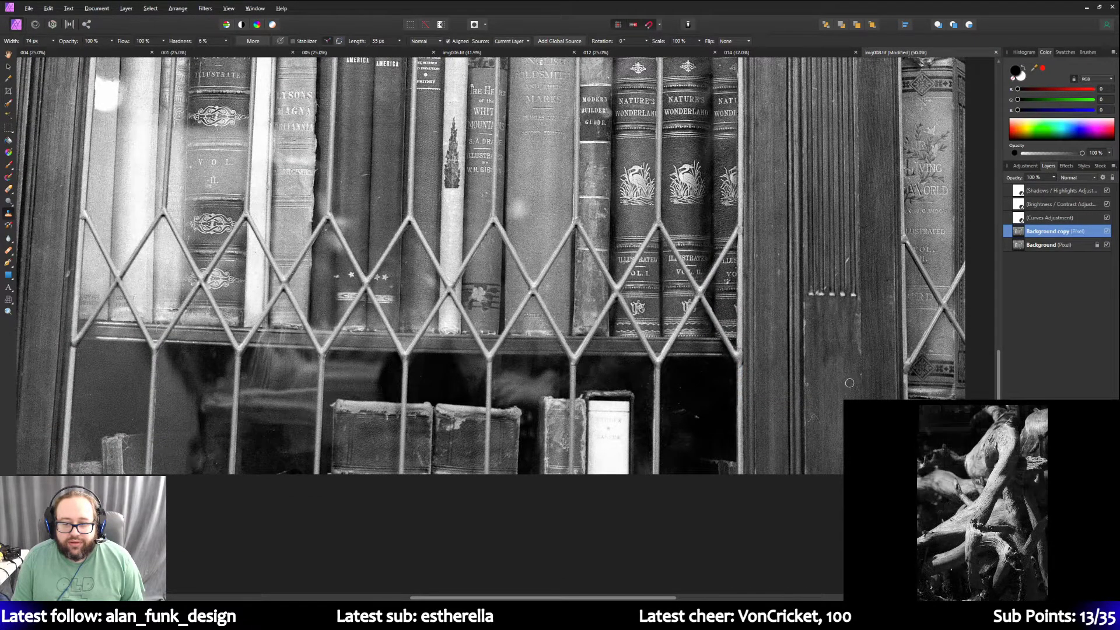
scroll(864, 385, up, 1)
scroll(864, 385, up, 10)
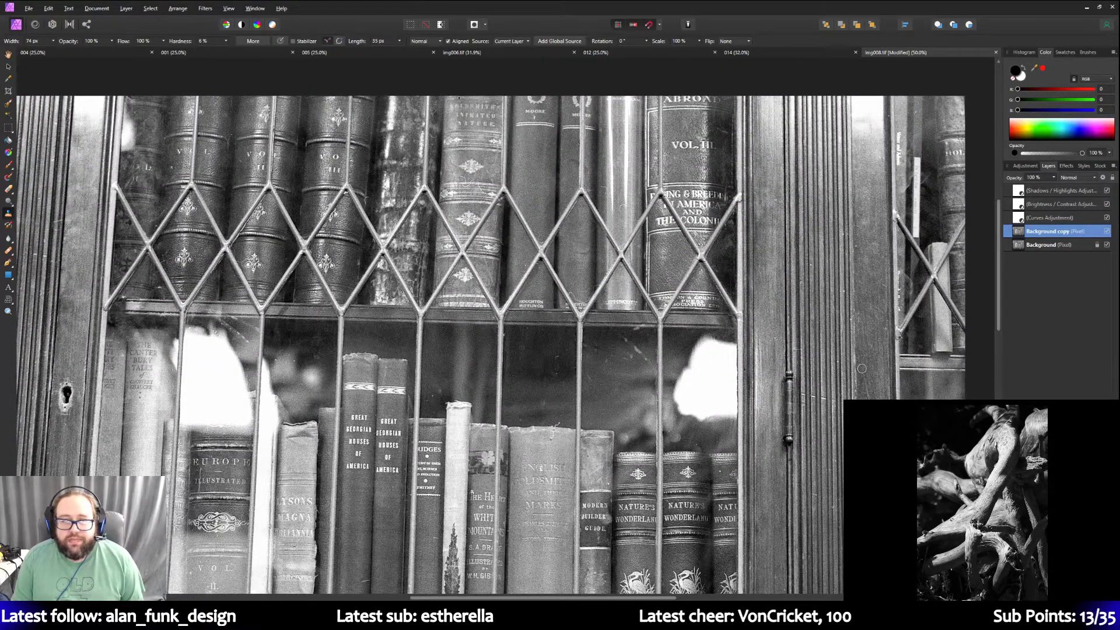
Examine the bookcase photo from the upper shelf down to its lower edge for remaining dust specks and scratches.
scroll(862, 368, down, 5)
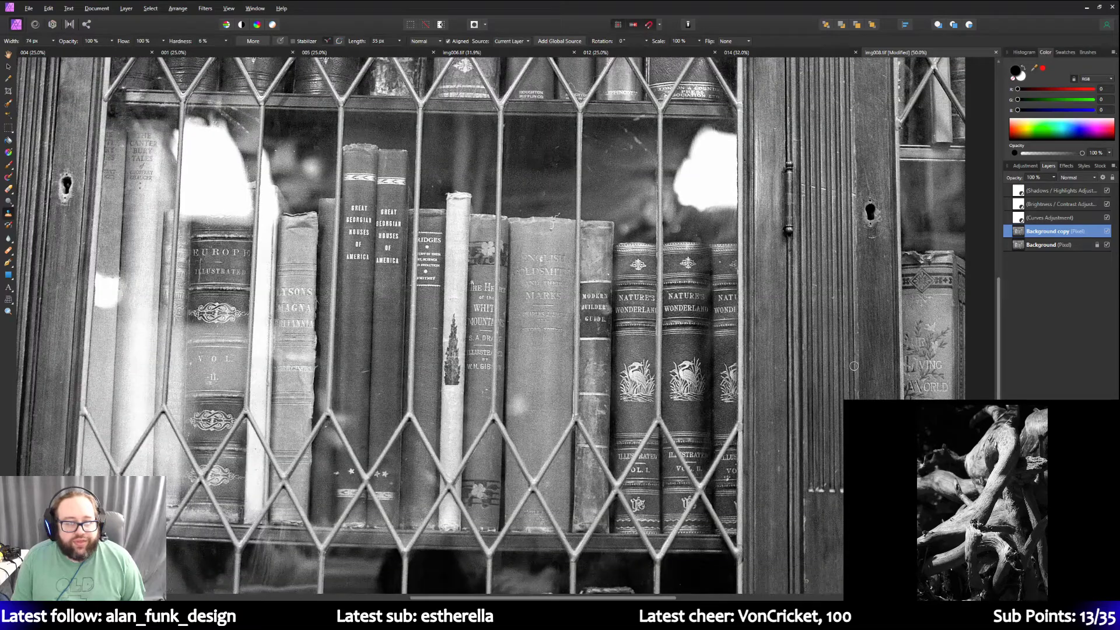
scroll(855, 365, down, 2)
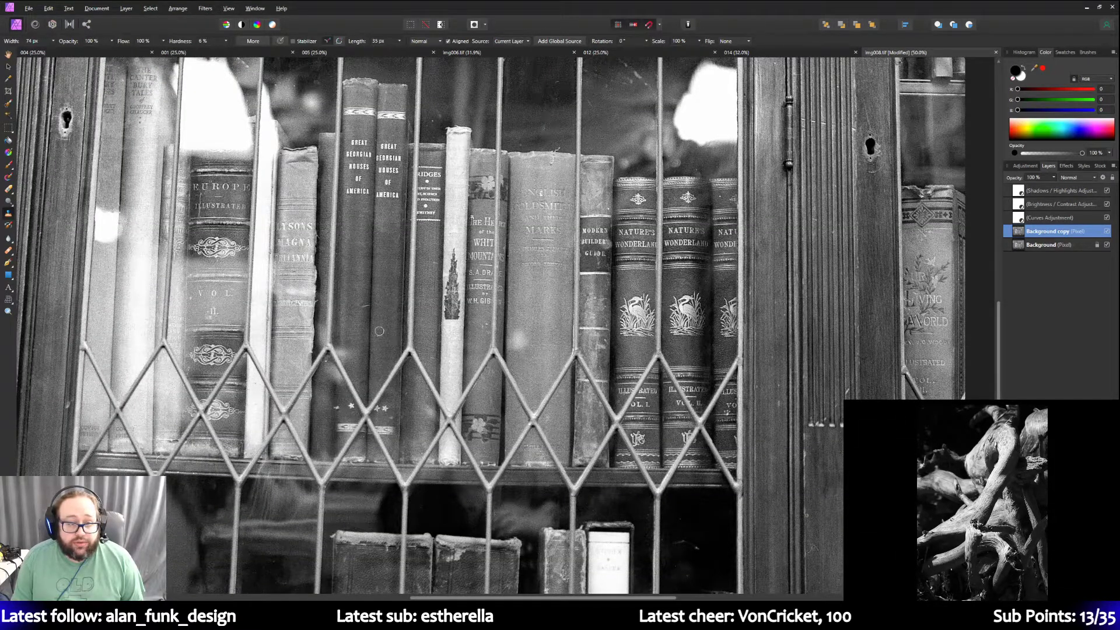
scroll(422, 435, down, 2)
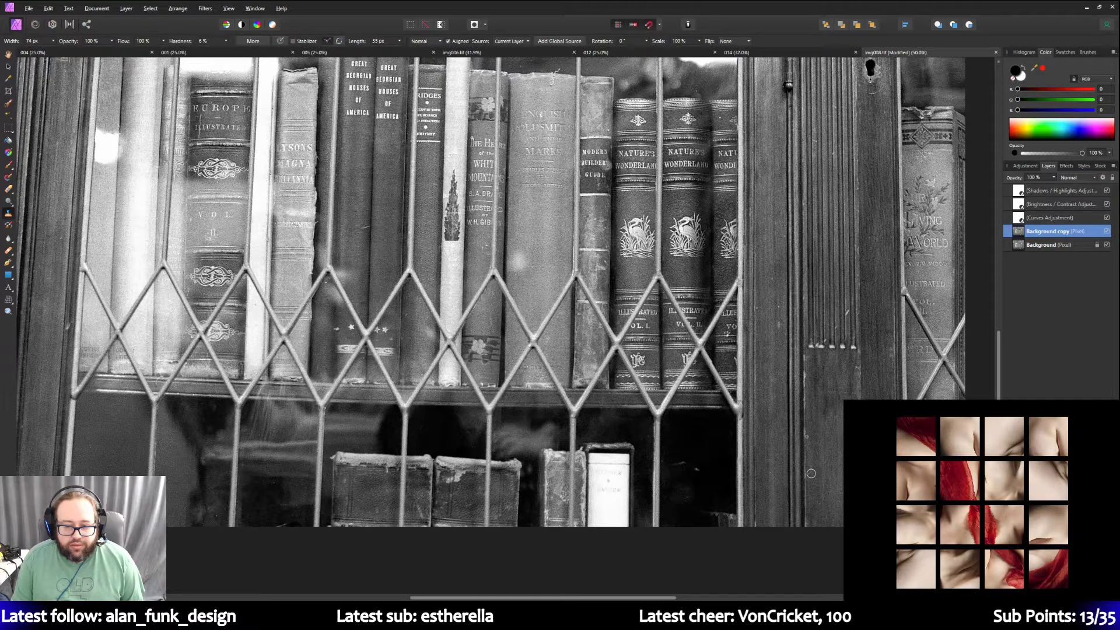
scroll(811, 473, down, 3)
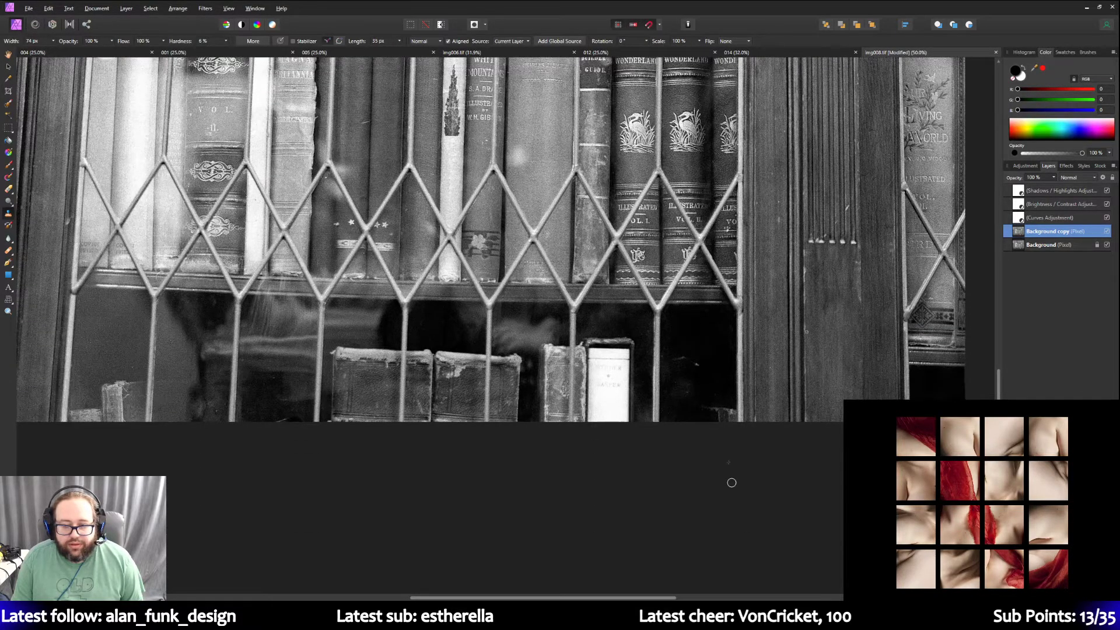
scroll(732, 483, up, 10)
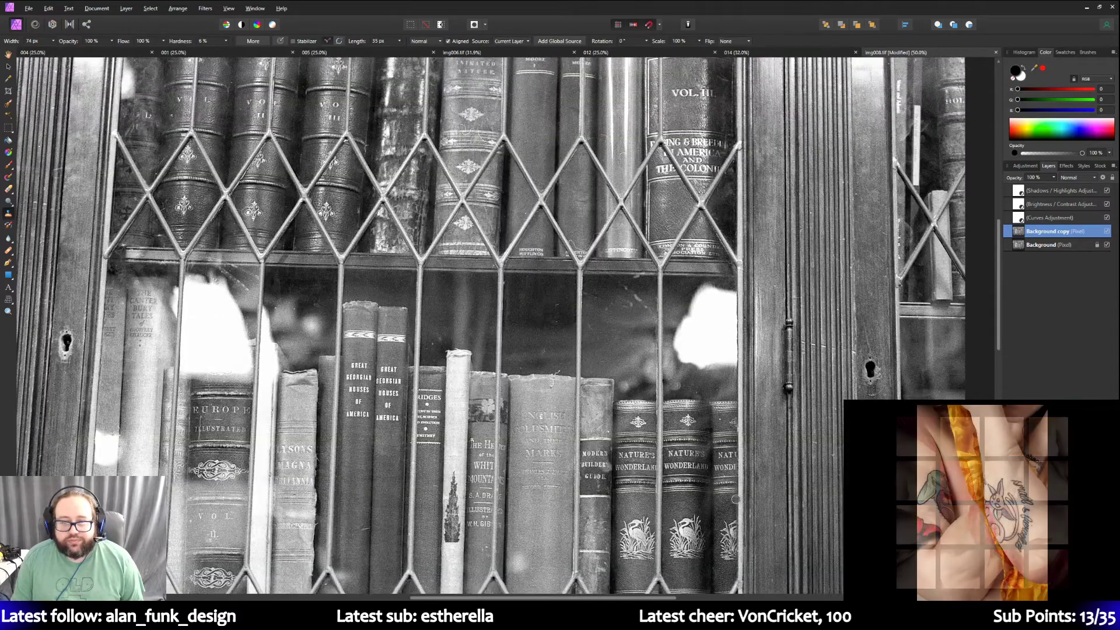
scroll(736, 499, up, 3)
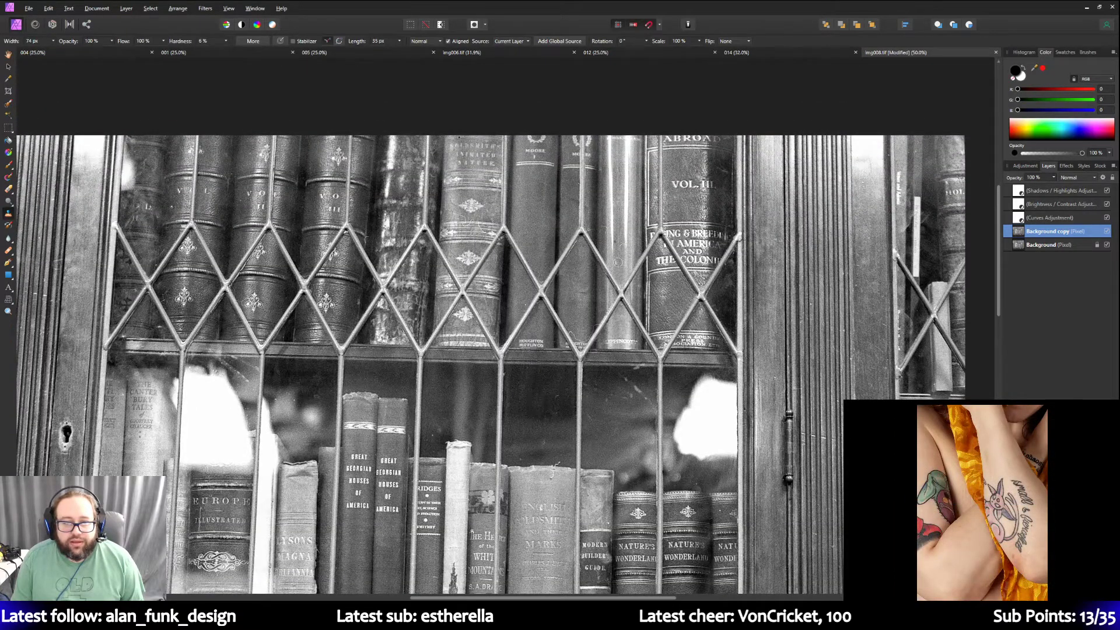
Try the Dust & Scratches filter on a small rectangular marquee over the book spines on the upper shelf.
alt+click(622, 203)
alt+click(624, 233)
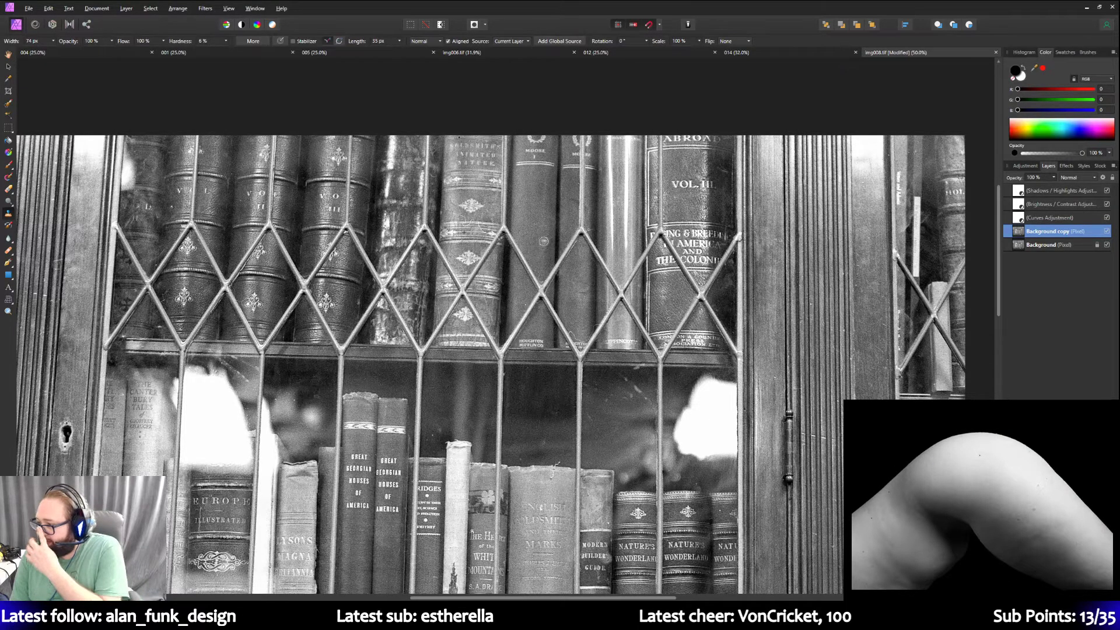
click(8, 127)
drag(457, 212, 484, 234)
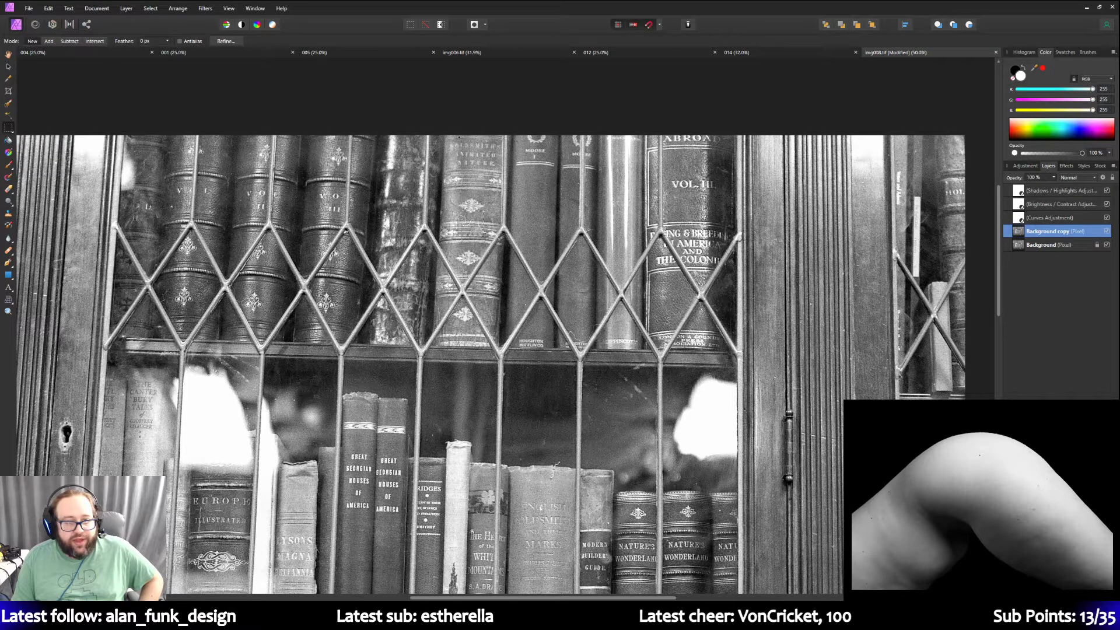
click(205, 8)
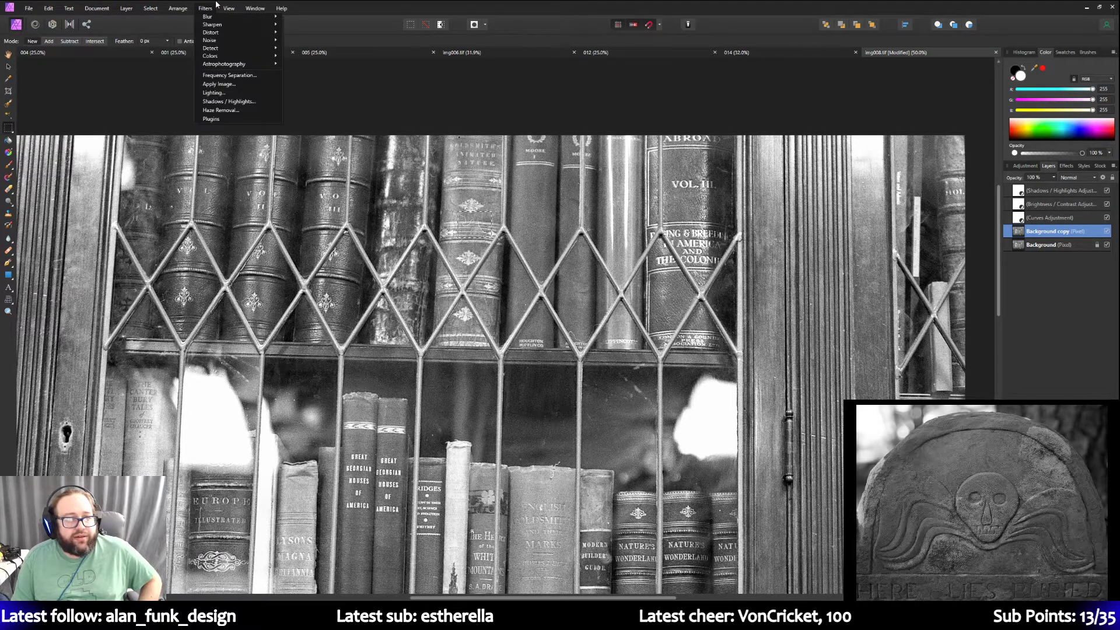
mouse_move(233, 40)
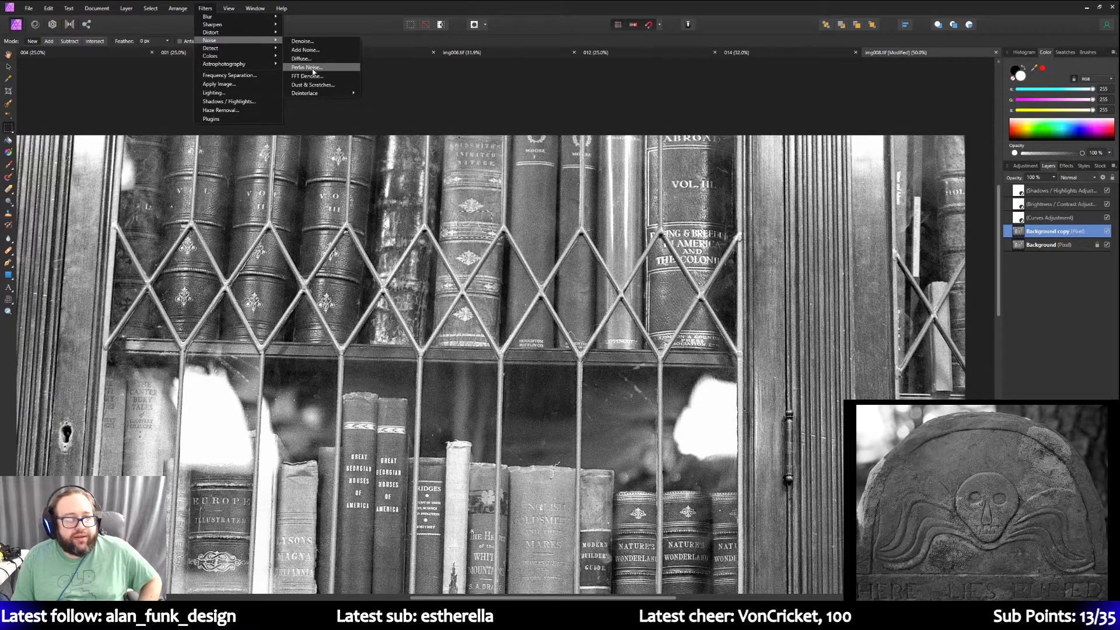
click(315, 85)
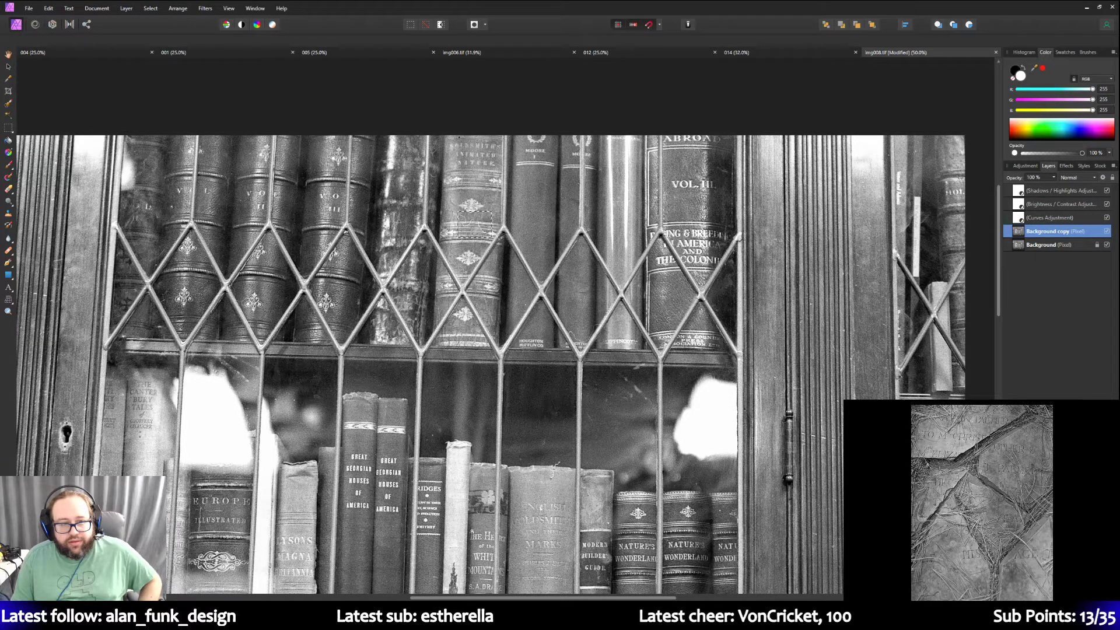
Try filtering a small rectangular marquee area near the shelf between the two rows of books.
key(m)
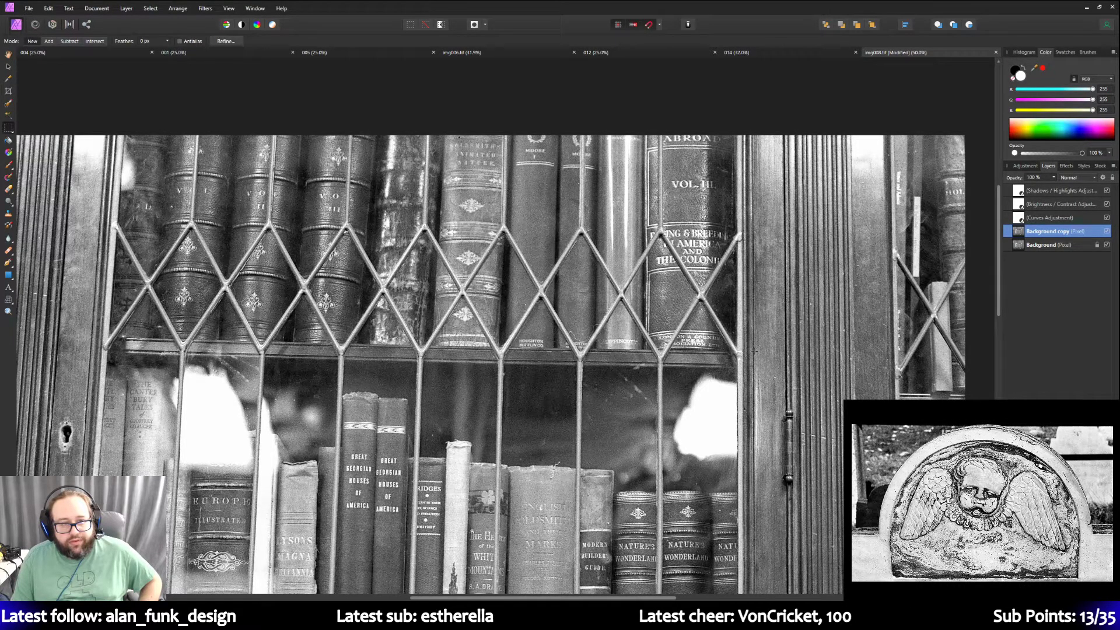
scroll(701, 379, down, 3)
scroll(701, 380, down, 3)
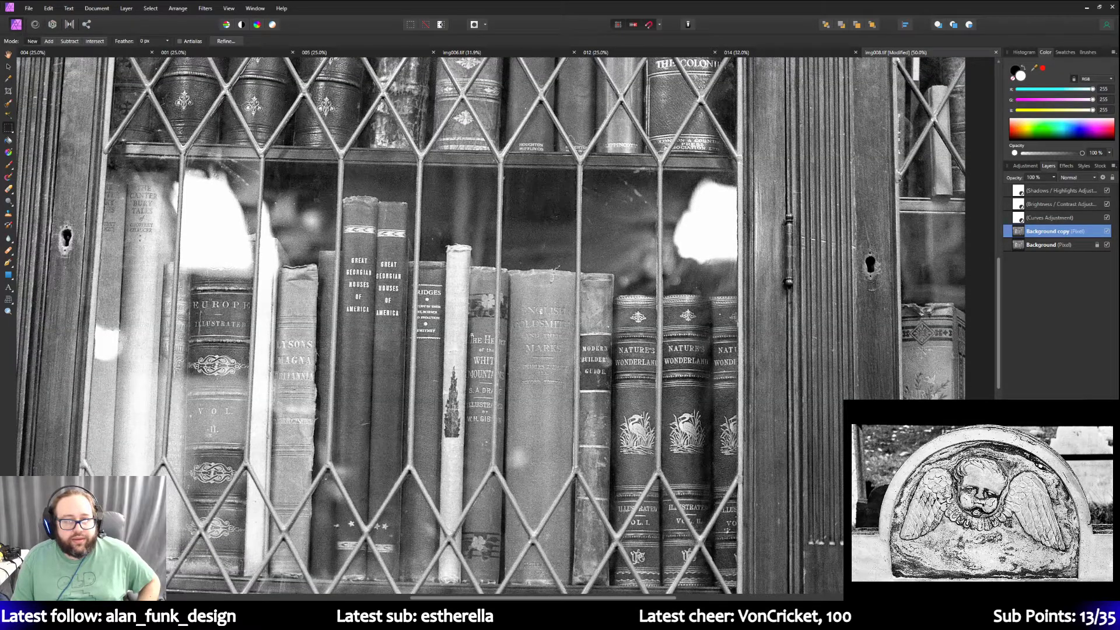
drag(580, 144, 607, 154)
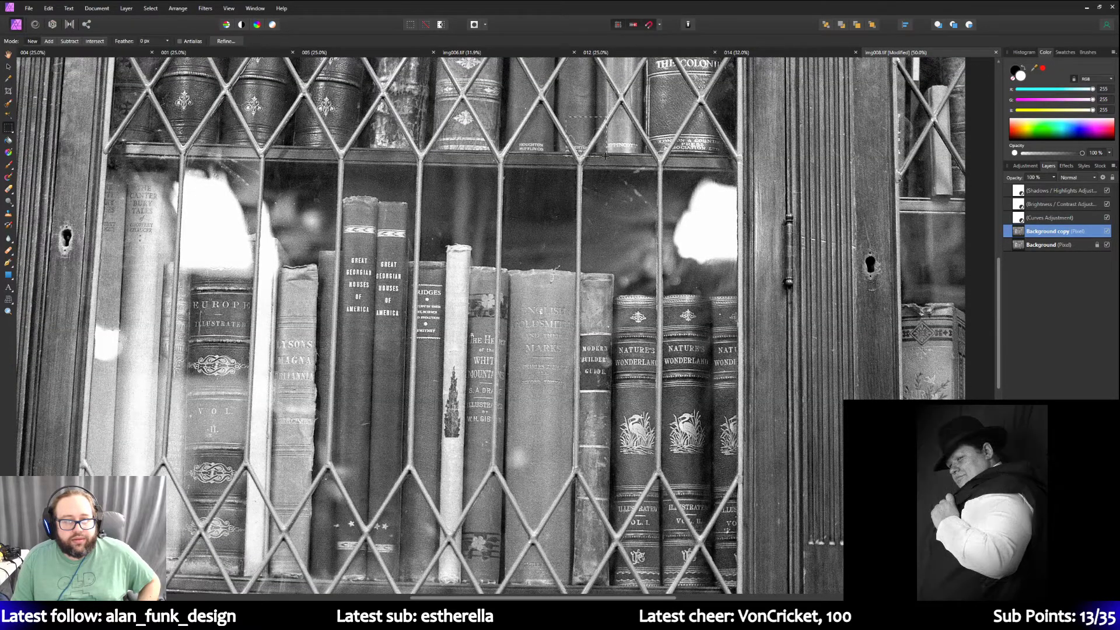
click(197, 9)
click(225, 18)
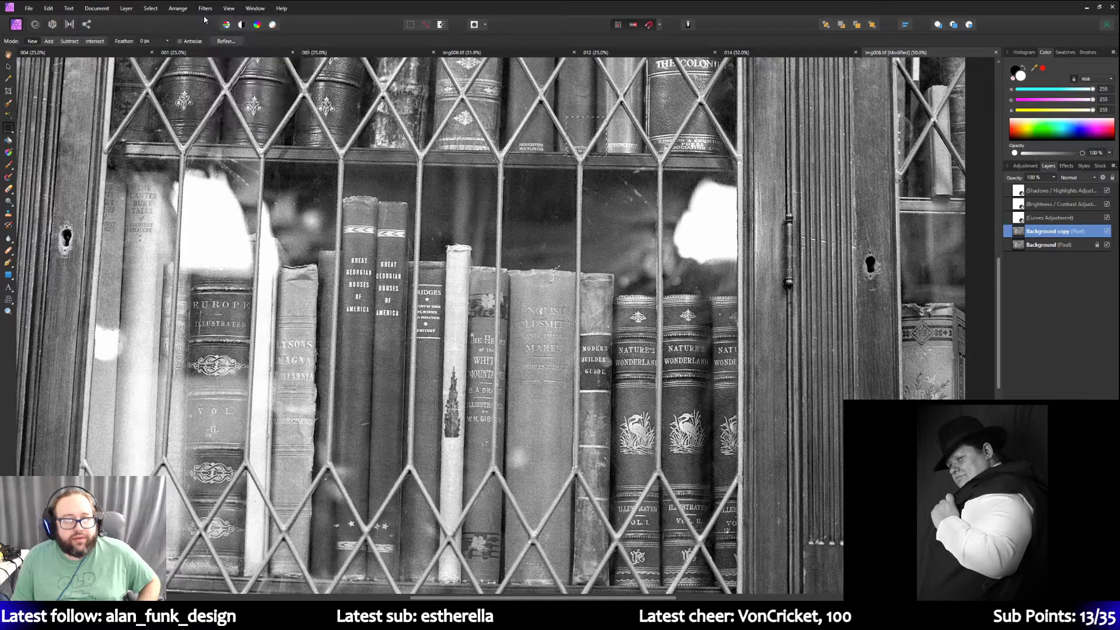
Check the full width and height of the bookcase photo for leftover defects, up close and as a whole at 25% zoom.
scroll(549, 234, down, 2)
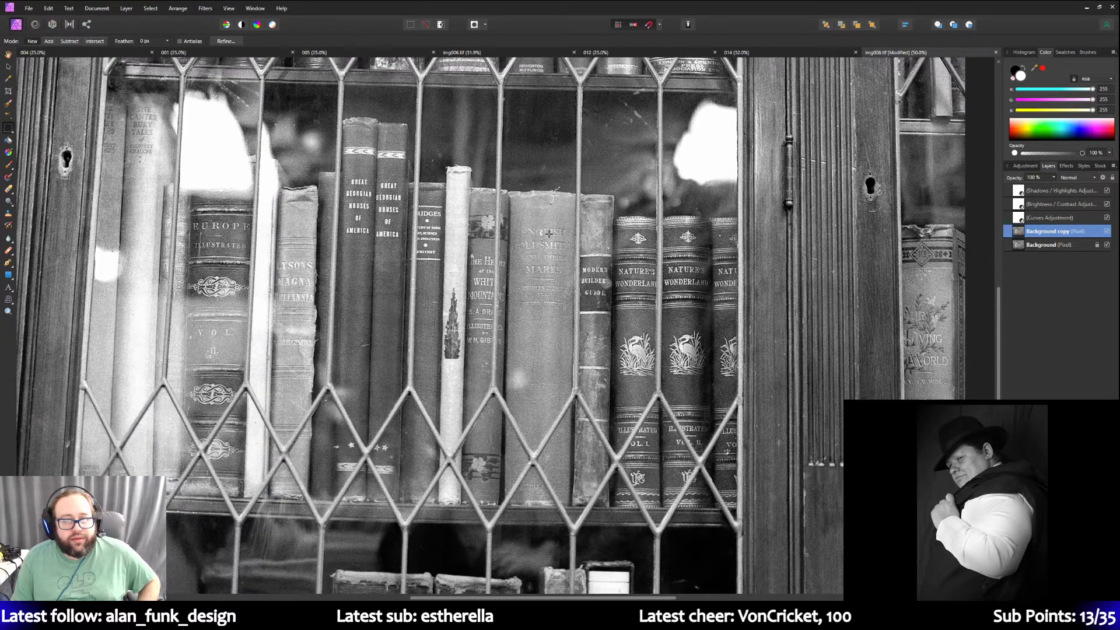
scroll(549, 234, down, 1)
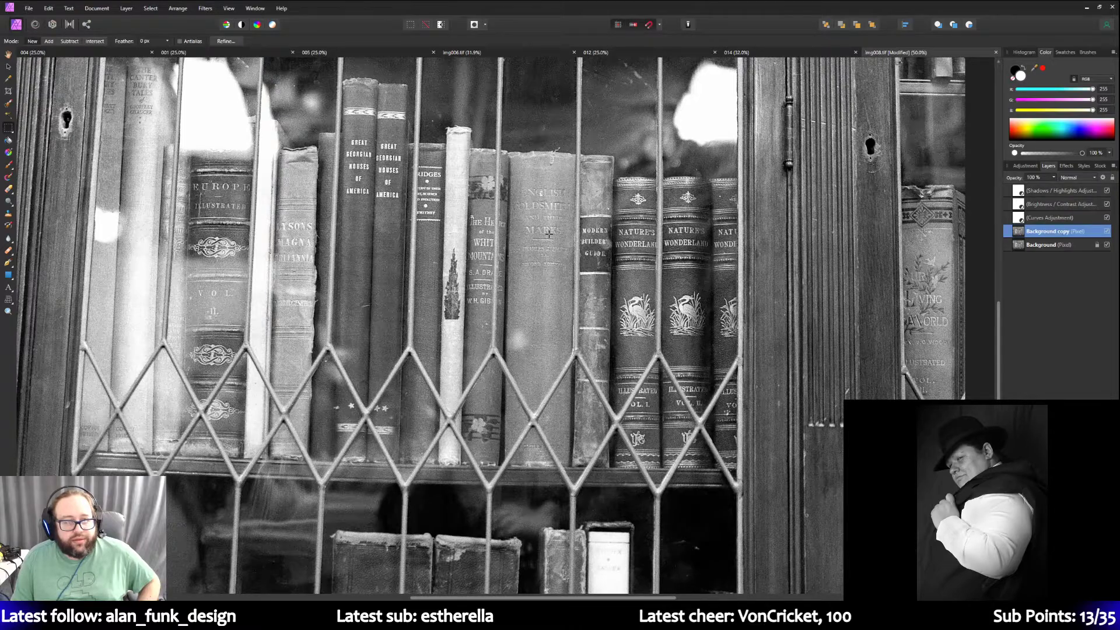
scroll(549, 233, down, 3)
scroll(543, 239, down, 1)
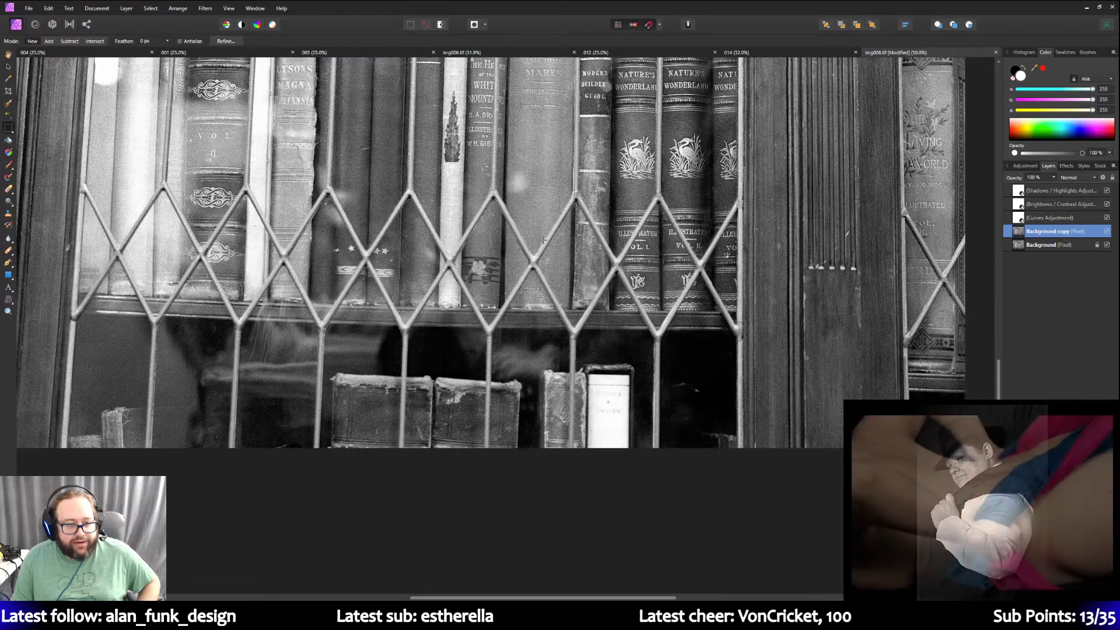
scroll(542, 240, up, 2)
scroll(540, 241, up, 6)
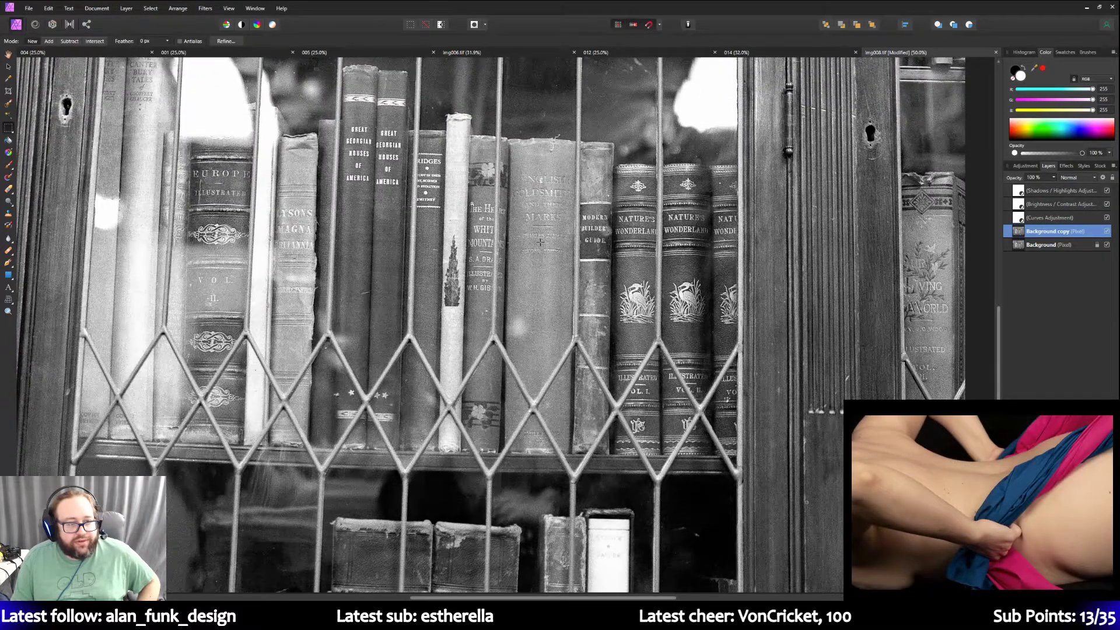
scroll(541, 242, up, 6)
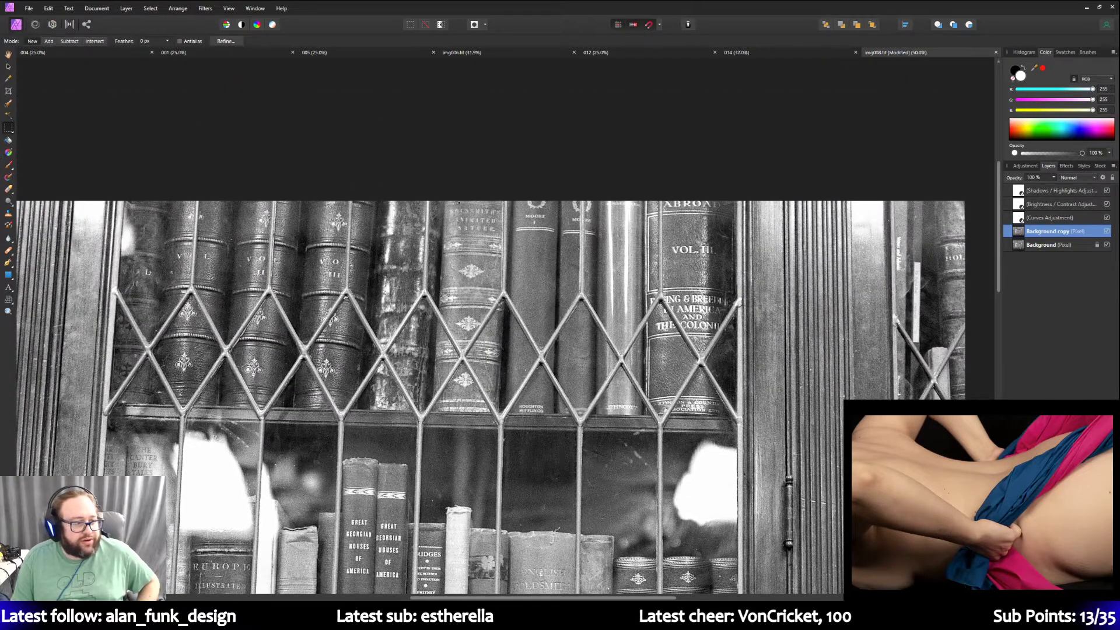
drag(505, 596, 417, 594)
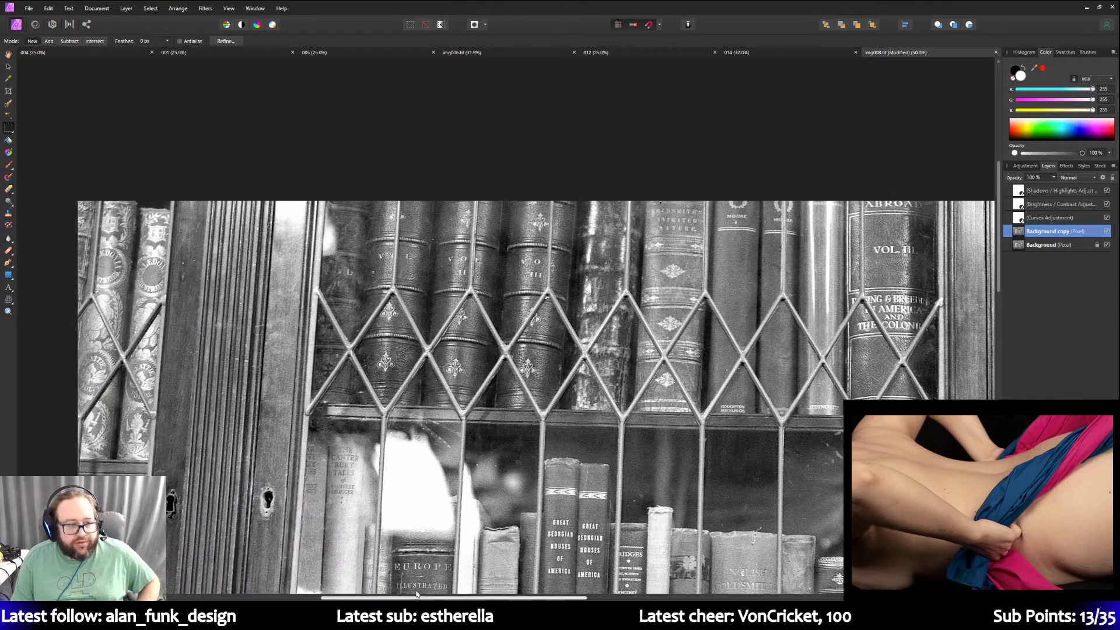
scroll(417, 594, down, 9)
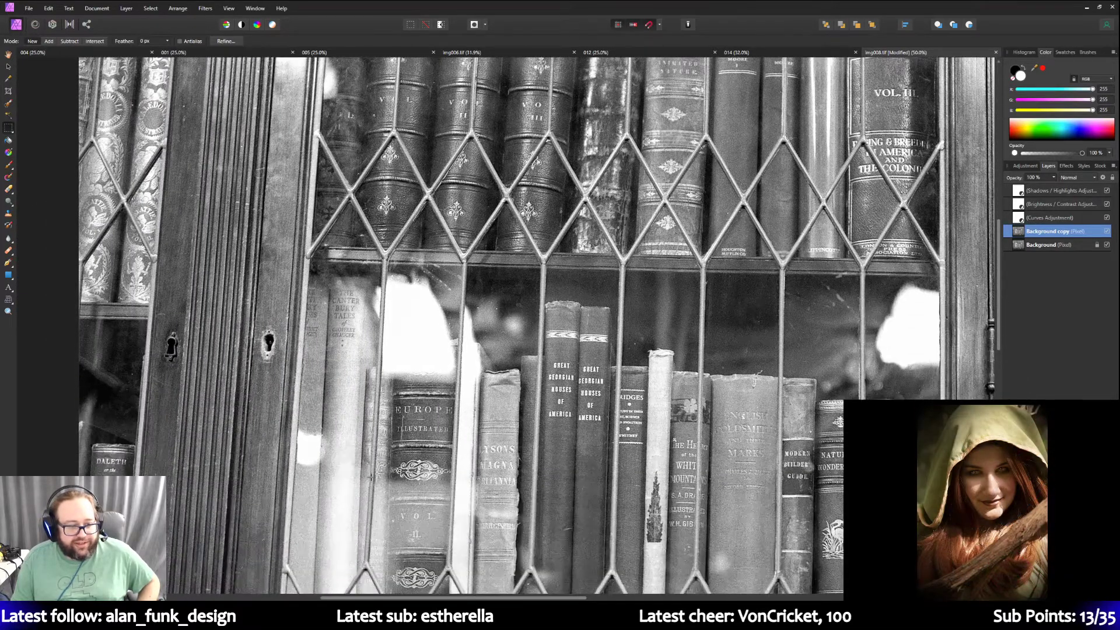
scroll(399, 599, down, 4)
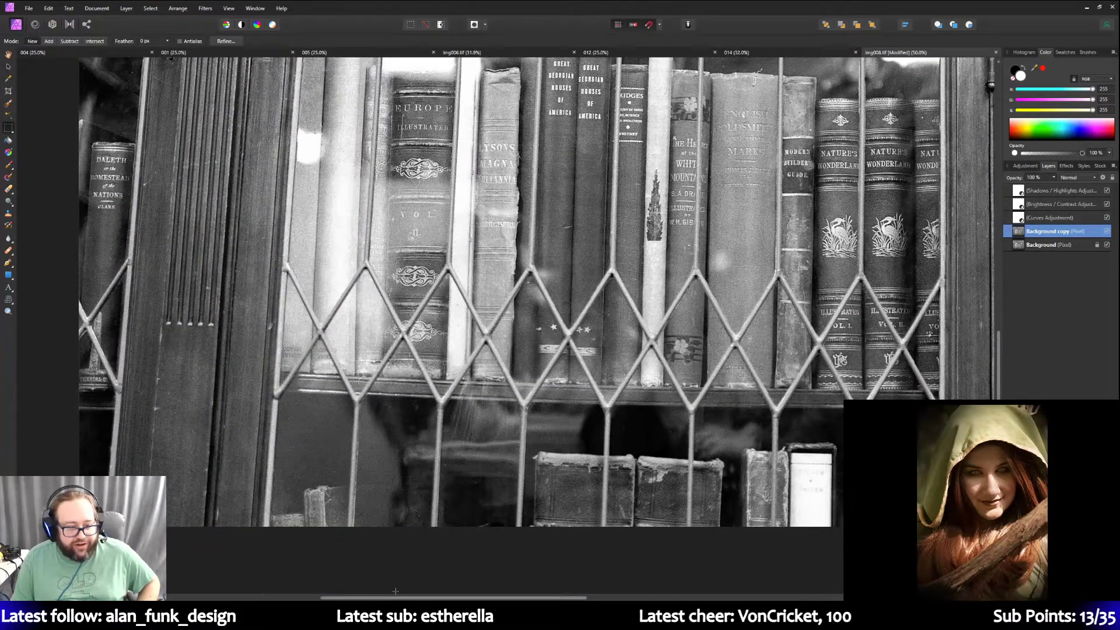
drag(399, 598, 618, 598)
scroll(568, 461, up, 6)
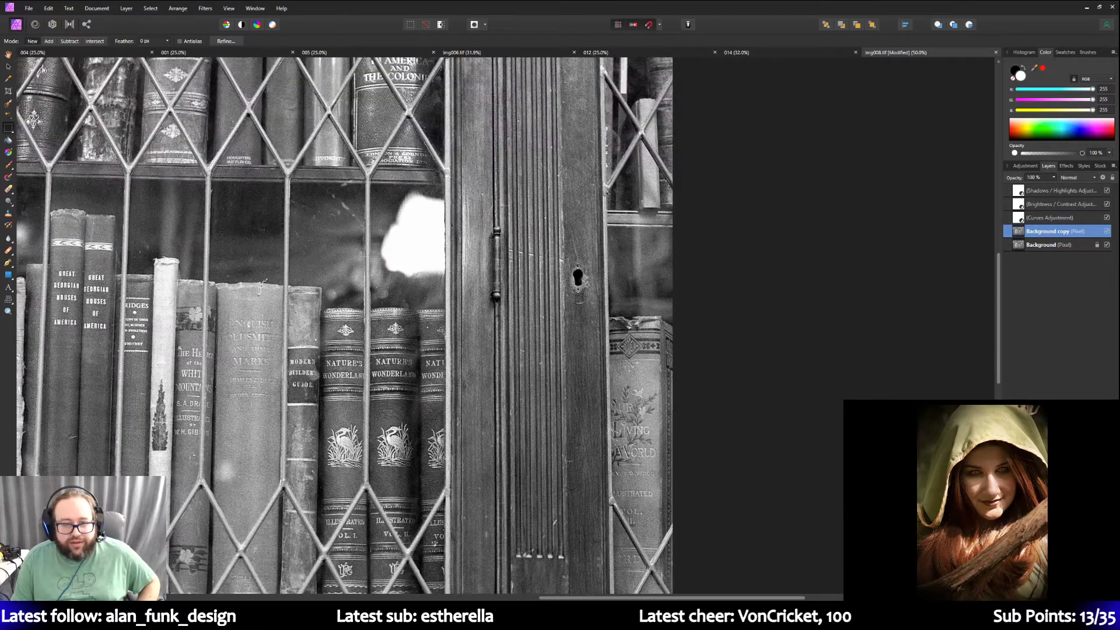
scroll(567, 461, up, 5)
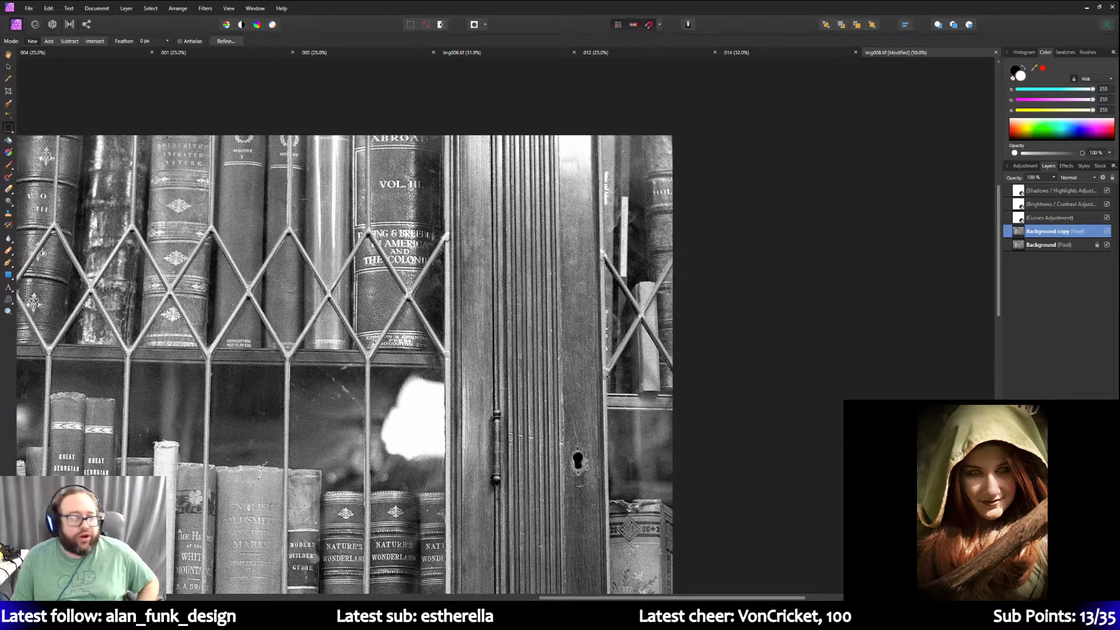
click(8, 311)
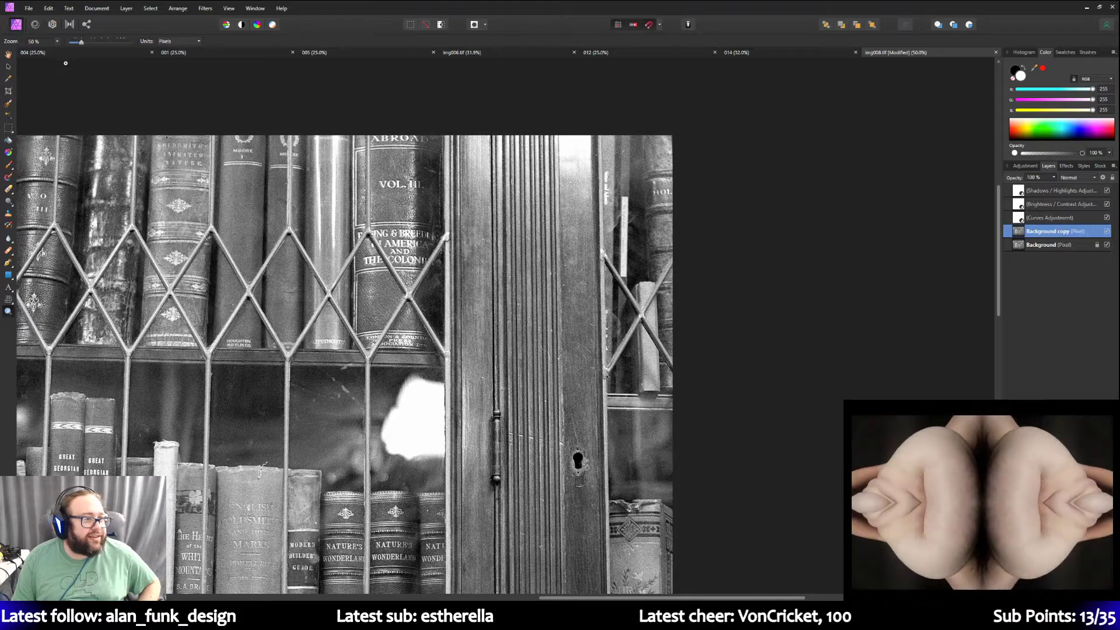
drag(80, 47, 76, 44)
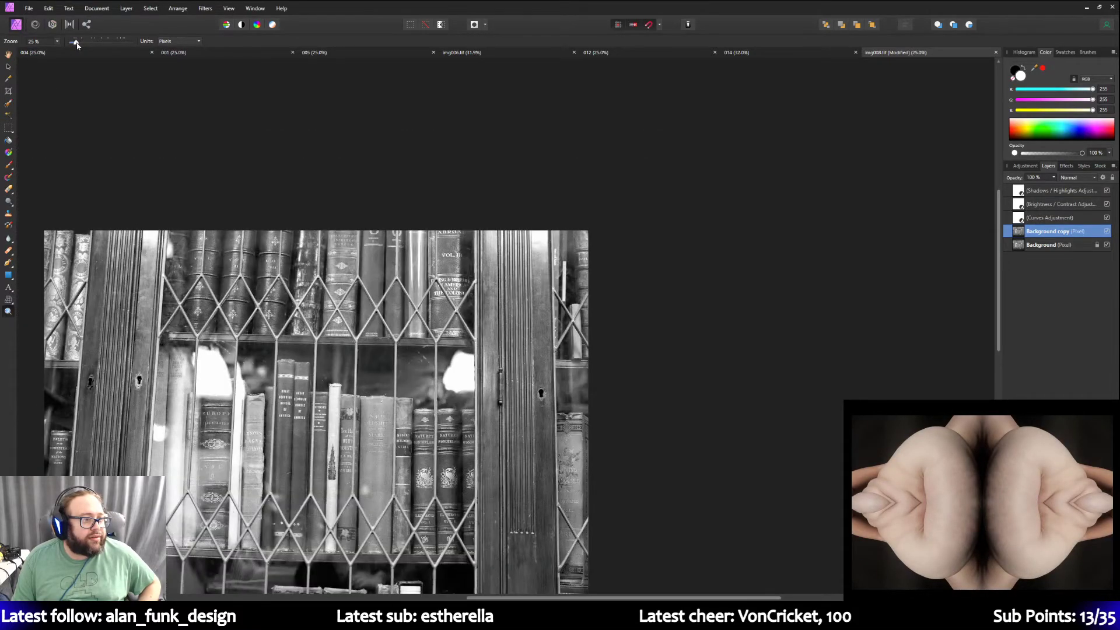
drag(523, 597, 416, 597)
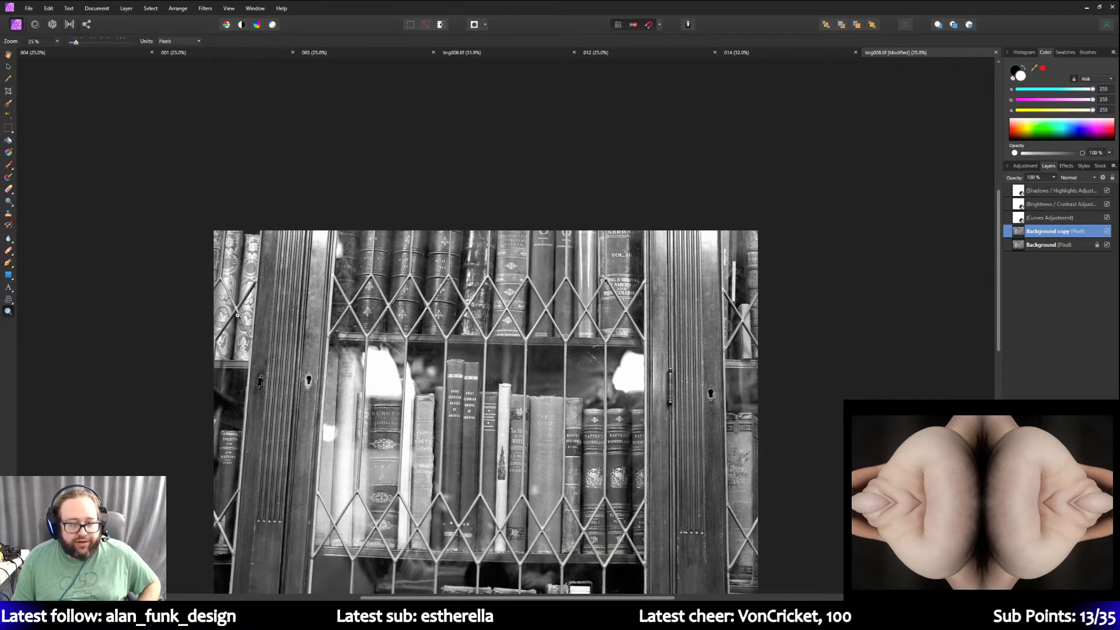
scroll(241, 309, down, 3)
Save the bookcase photo as an Affinity file named 008 in the Lyrical Ballads March 2021 folder, and close the img006.tif document.
click(29, 8)
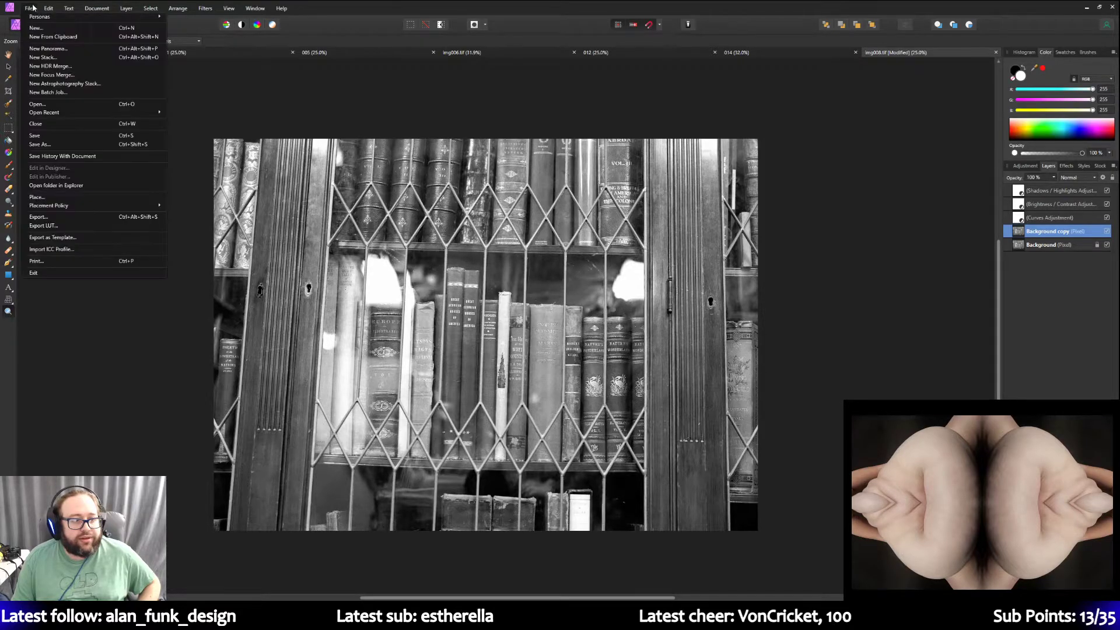
click(66, 143)
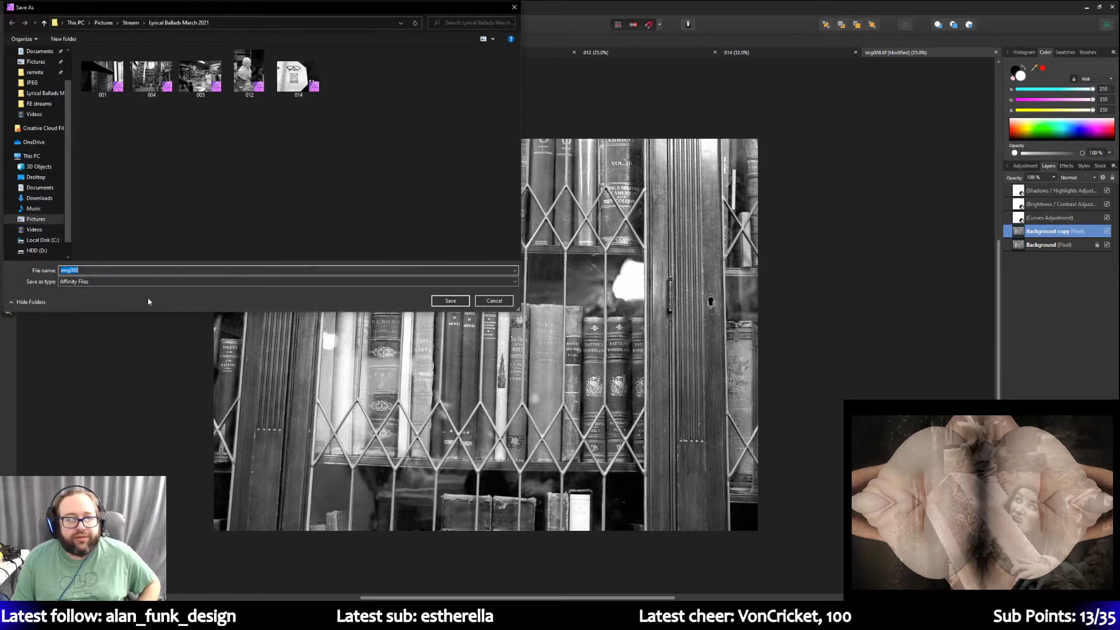
click(69, 270)
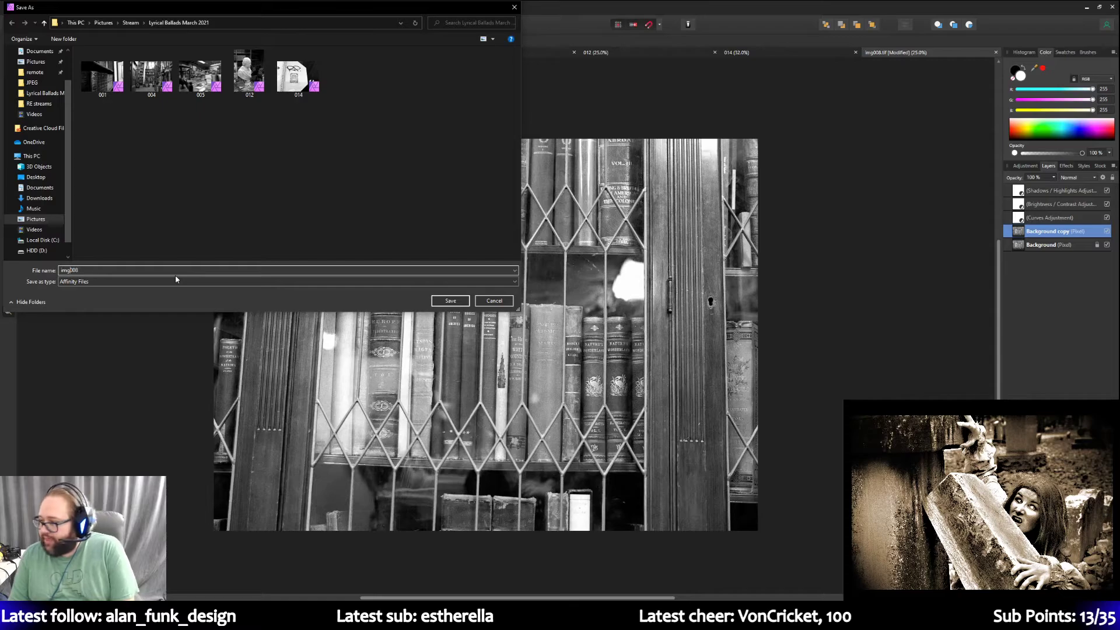
key(BackSpace)
key(BackSpace)
key(BackSpace)
key(Return)
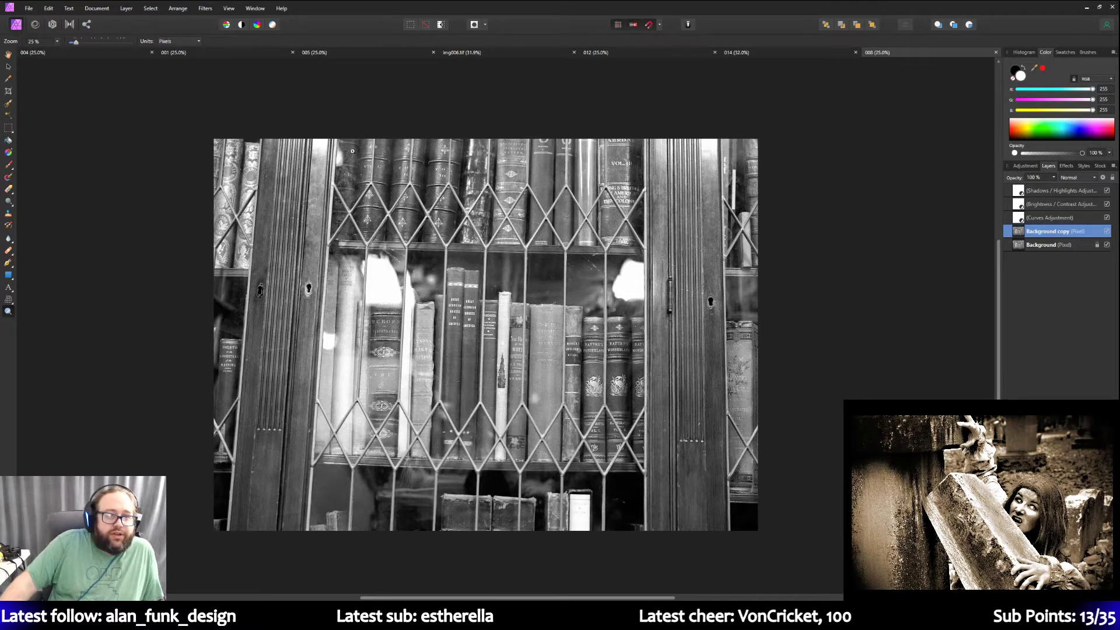
click(574, 53)
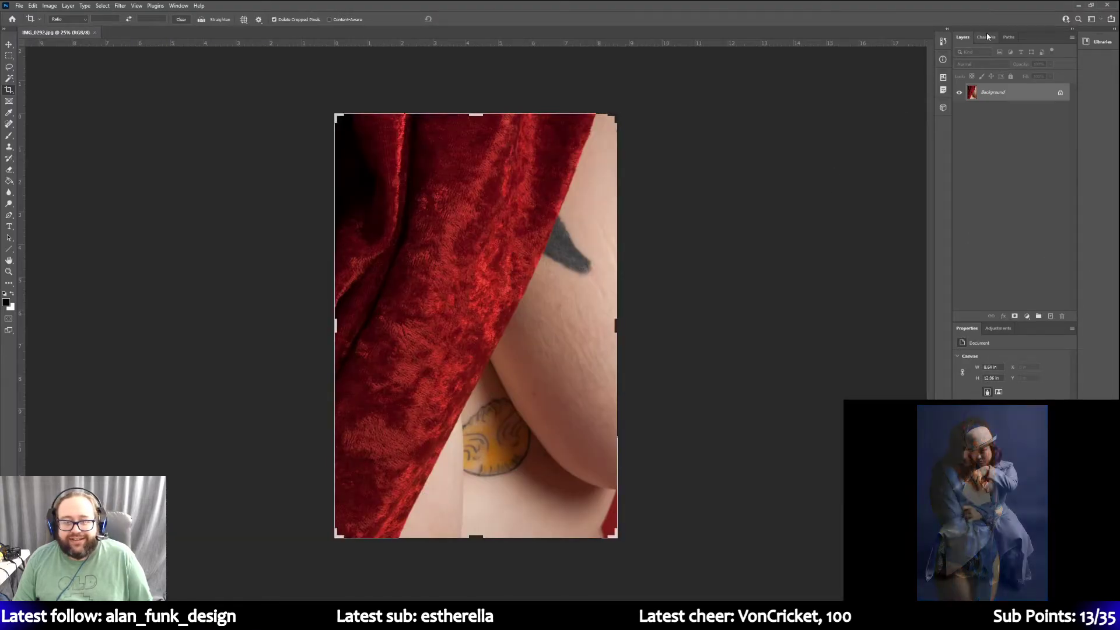
Close Photoshop and bring up the red velvet photo IMG_0292.jpg in Affinity Photo.
click(1107, 5)
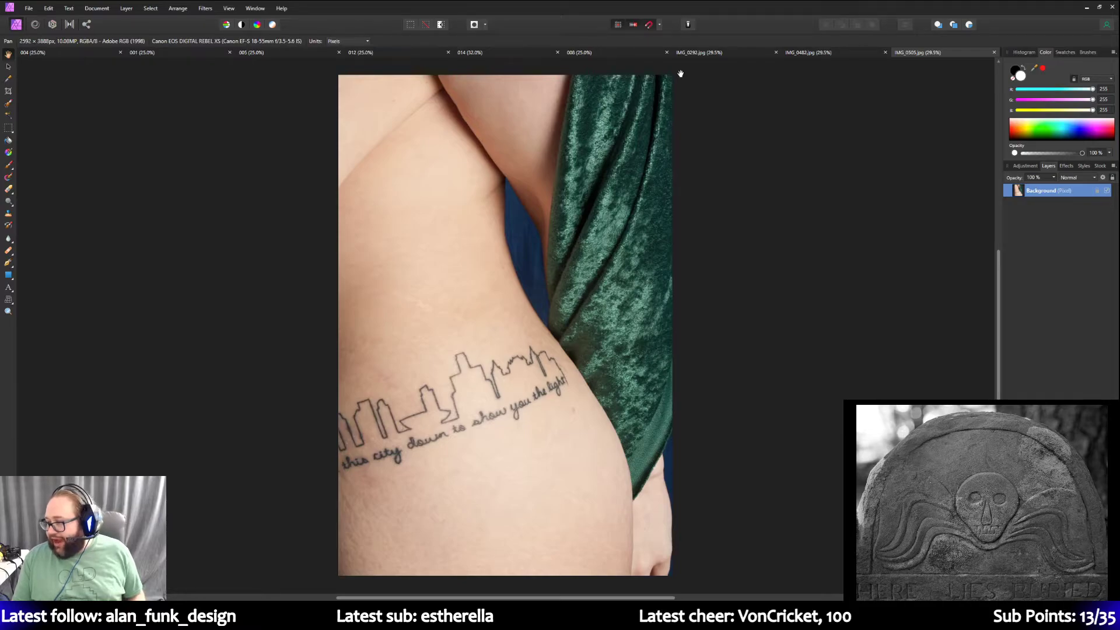
click(703, 53)
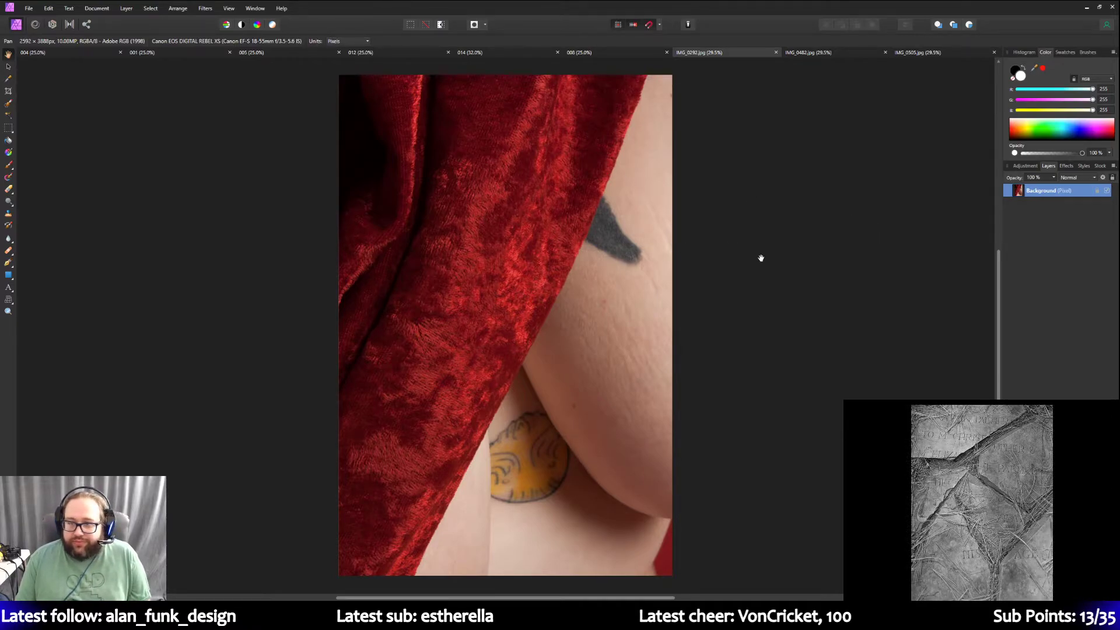
Duplicate the Background layer of the red velvet photo and rename the duplicate as Background copy.
right_click(1046, 196)
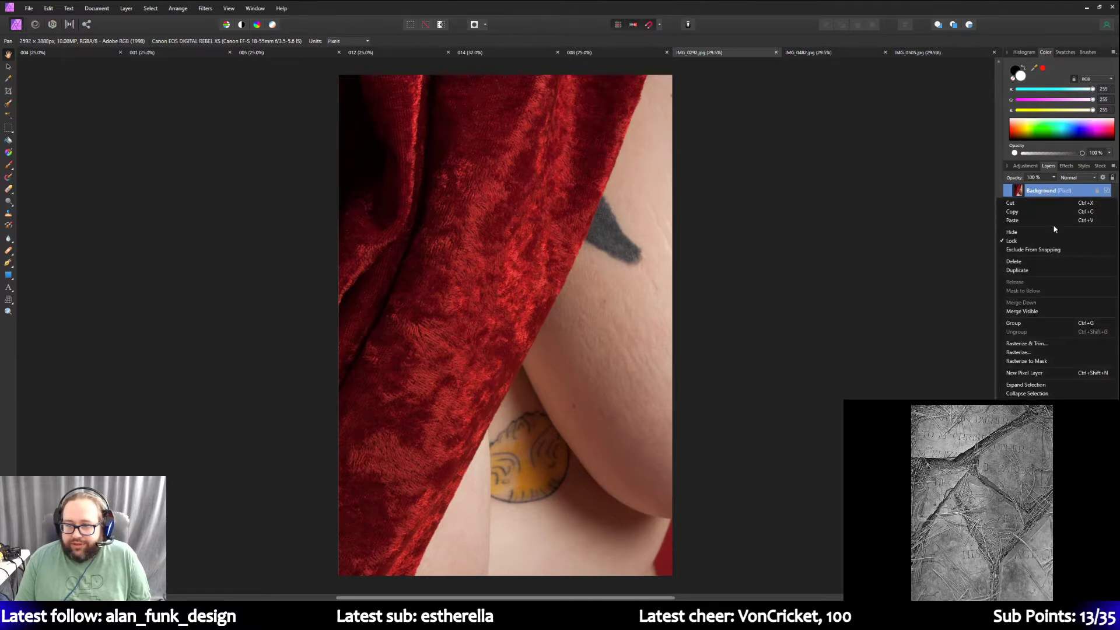
click(1033, 270)
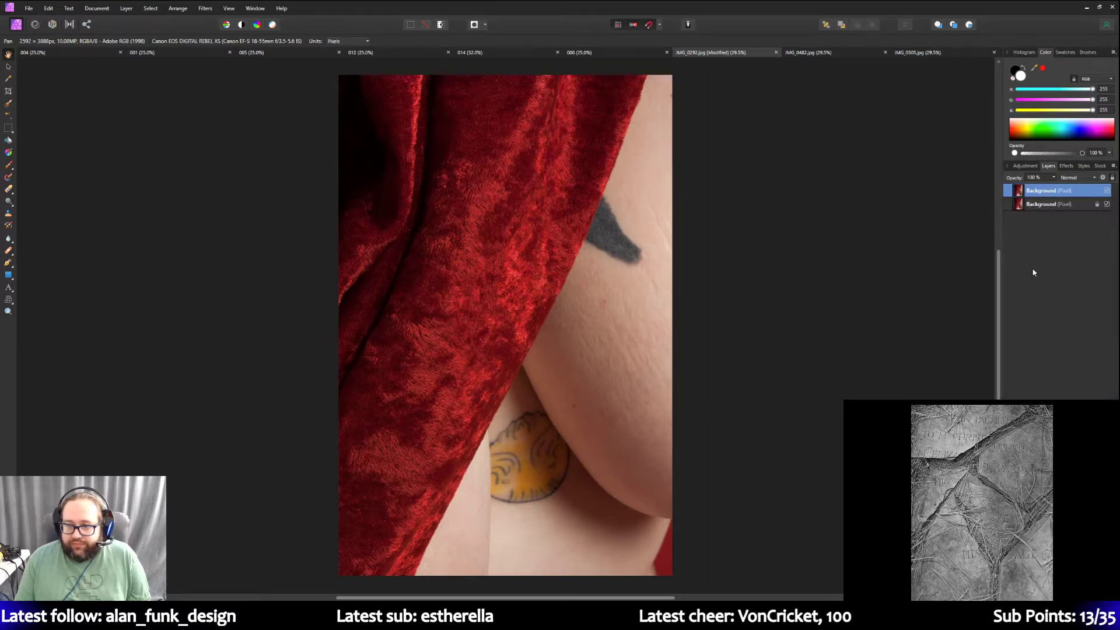
double_click(1052, 195)
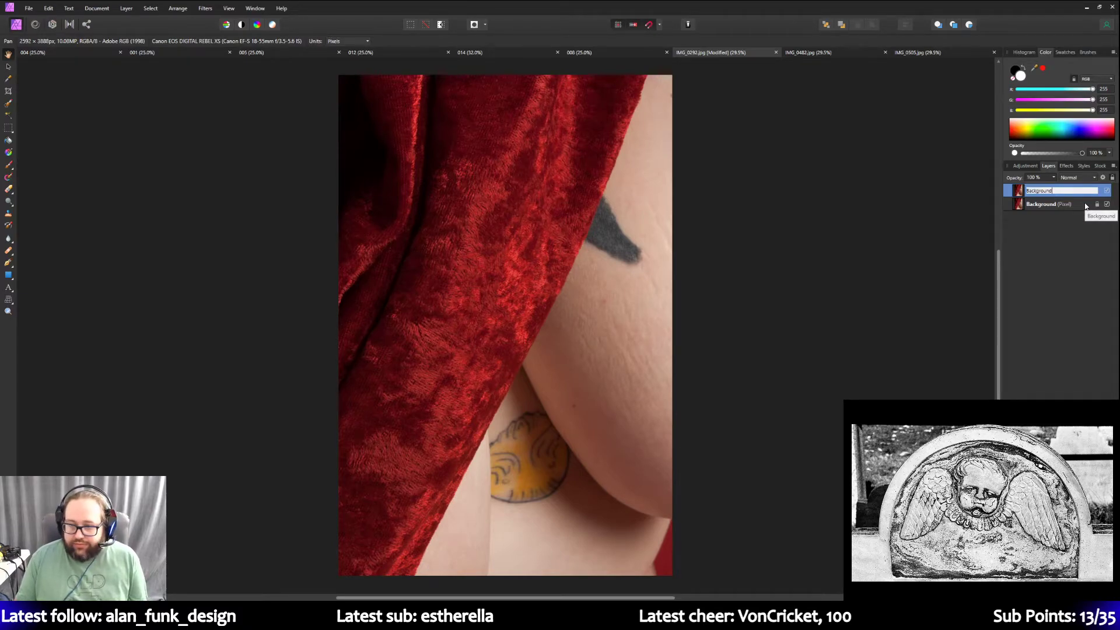
text(copy)
key(Return)
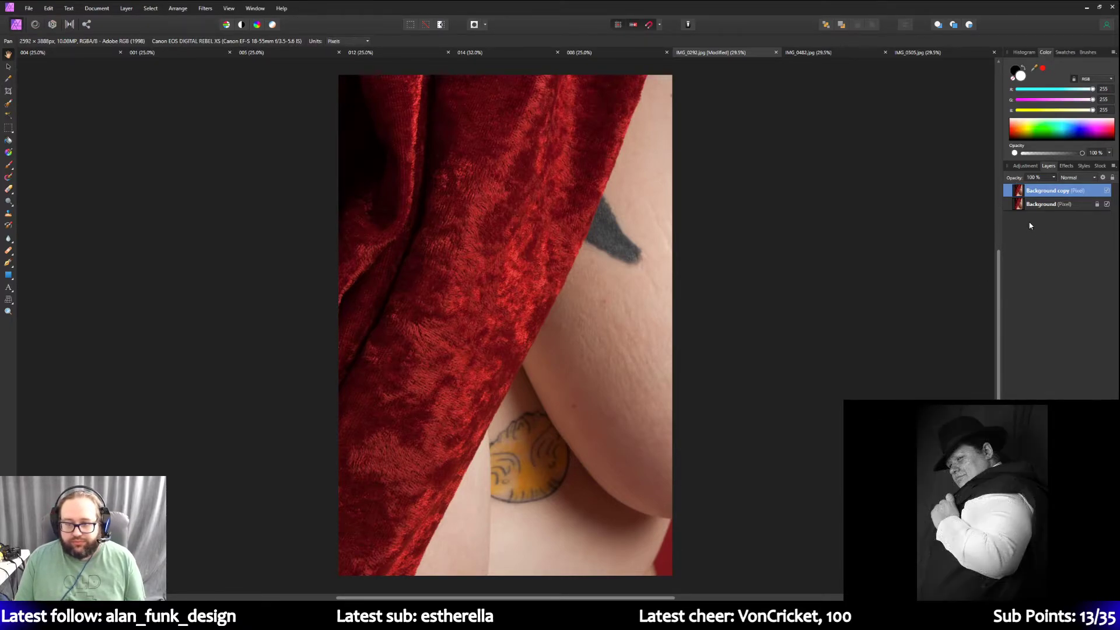
Add a default Curves adjustment and brighten the photo by moving the white point inward to about X 0.905, Y 1.
click(1027, 166)
scroll(1047, 397, down, 5)
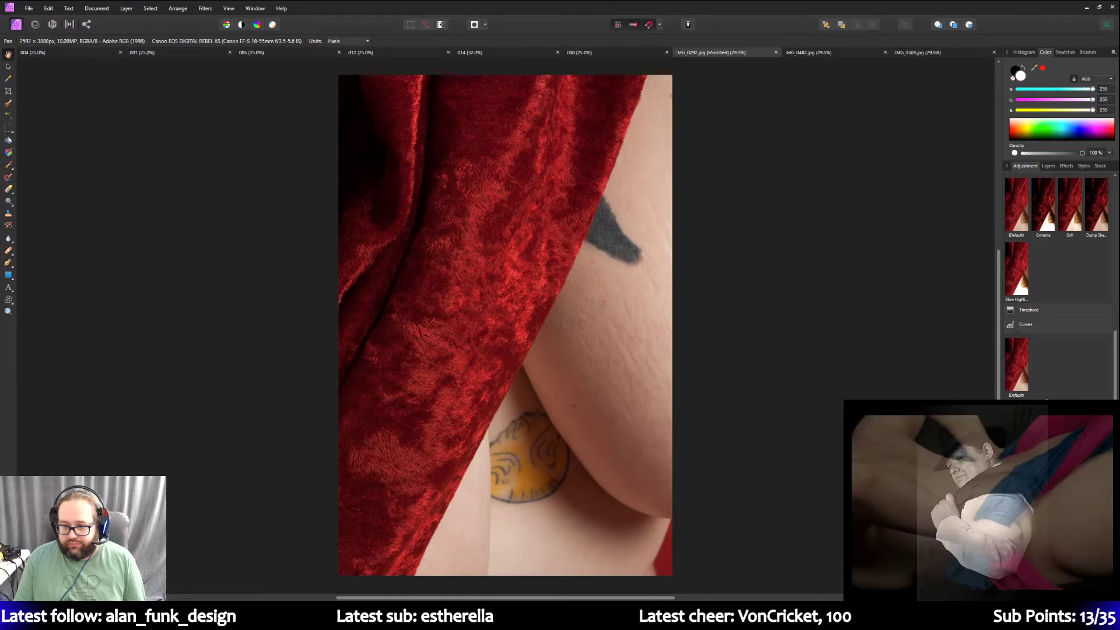
click(1015, 385)
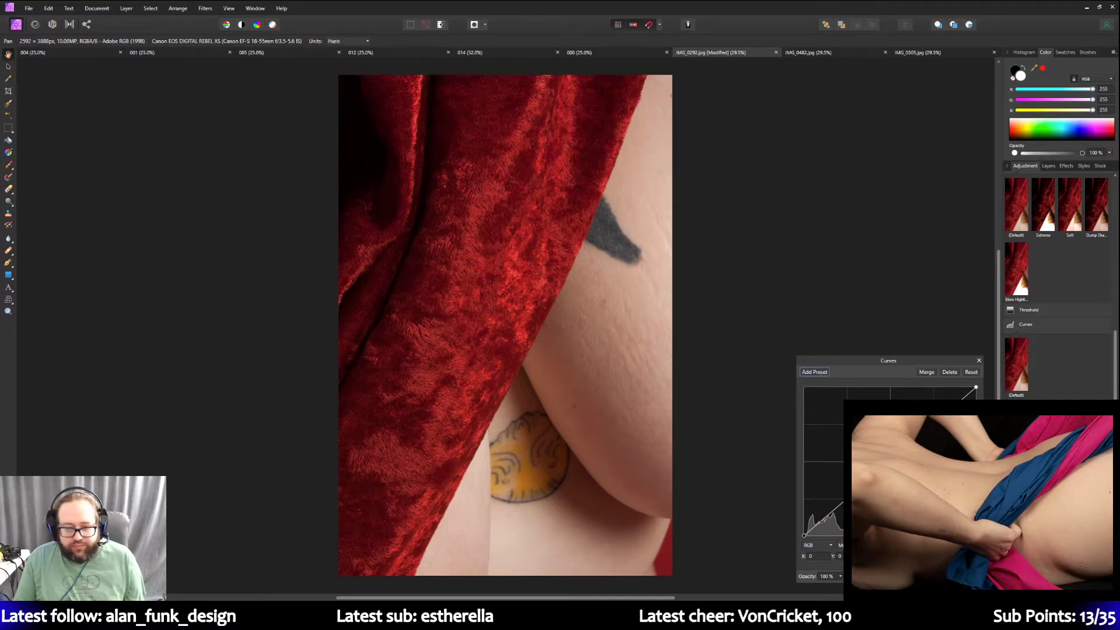
drag(976, 388, 924, 395)
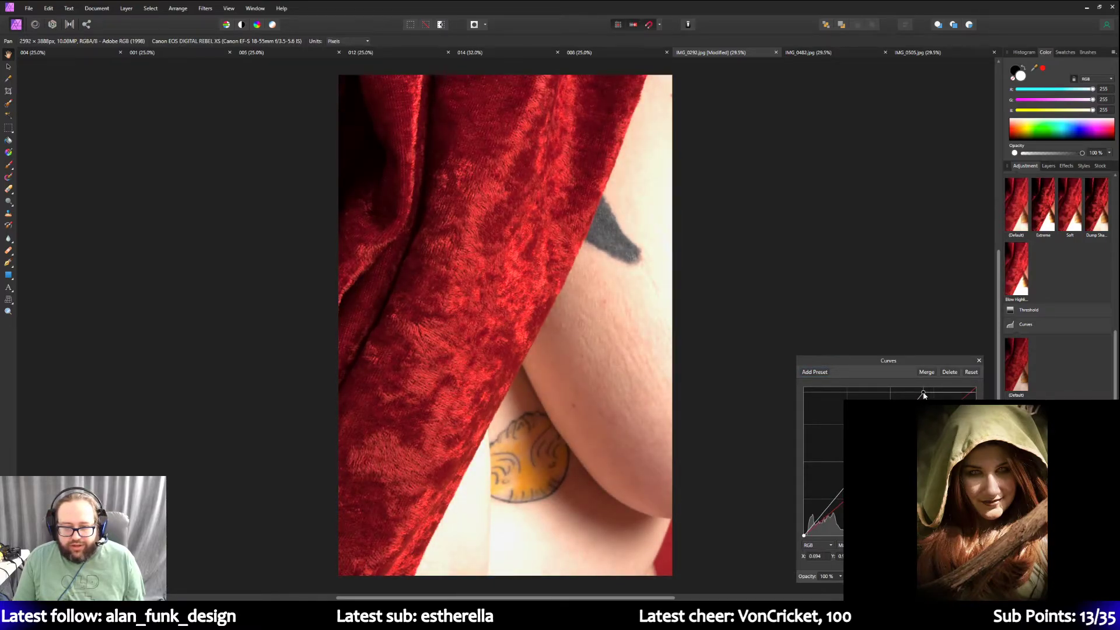
drag(924, 395, 965, 385)
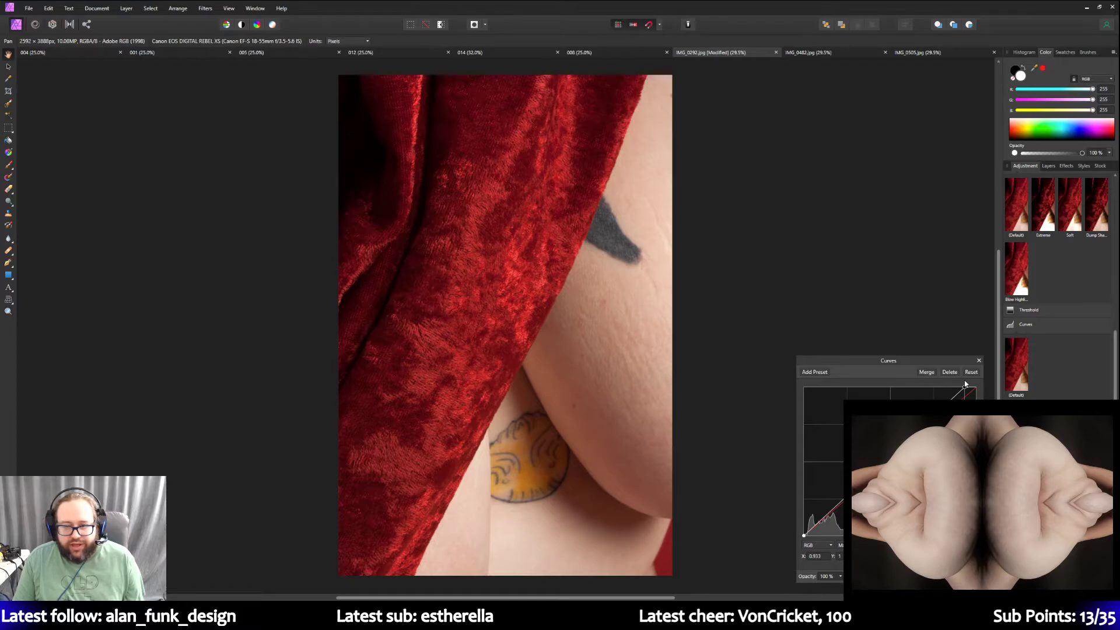
drag(965, 384, 961, 378)
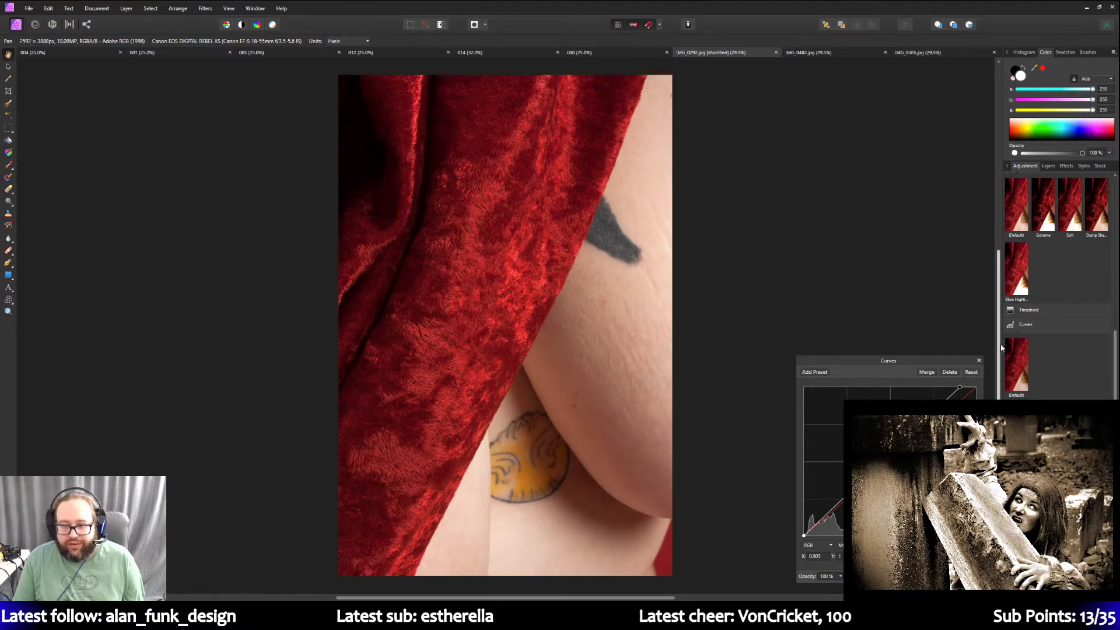
click(979, 360)
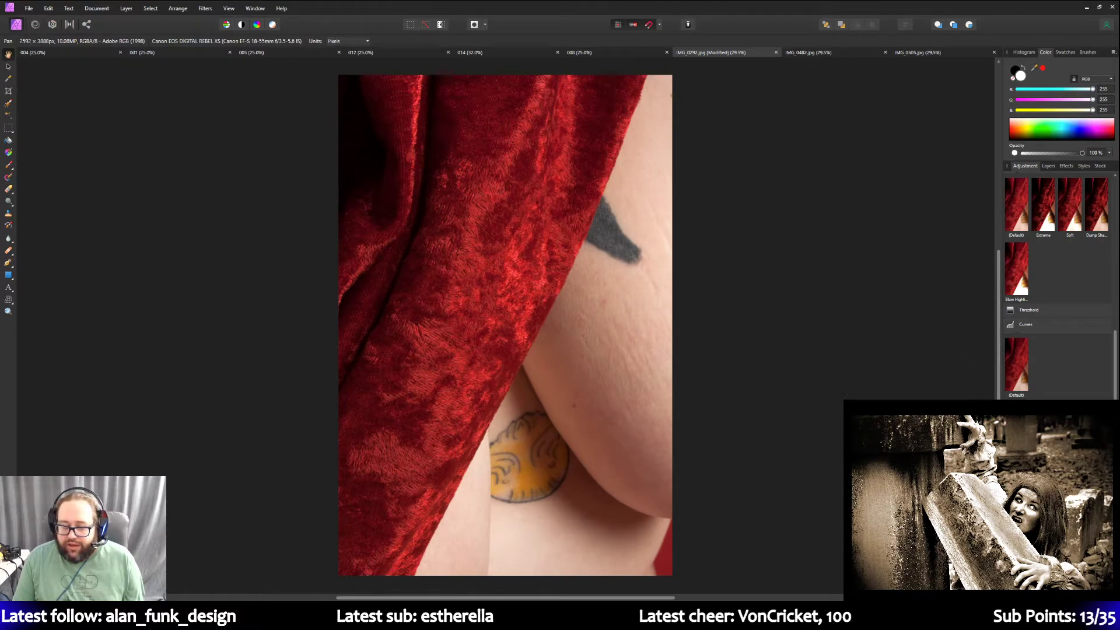
Add a default HSL adjustment to the photo and fine-tune its saturation shift.
scroll(1057, 286, up, 5)
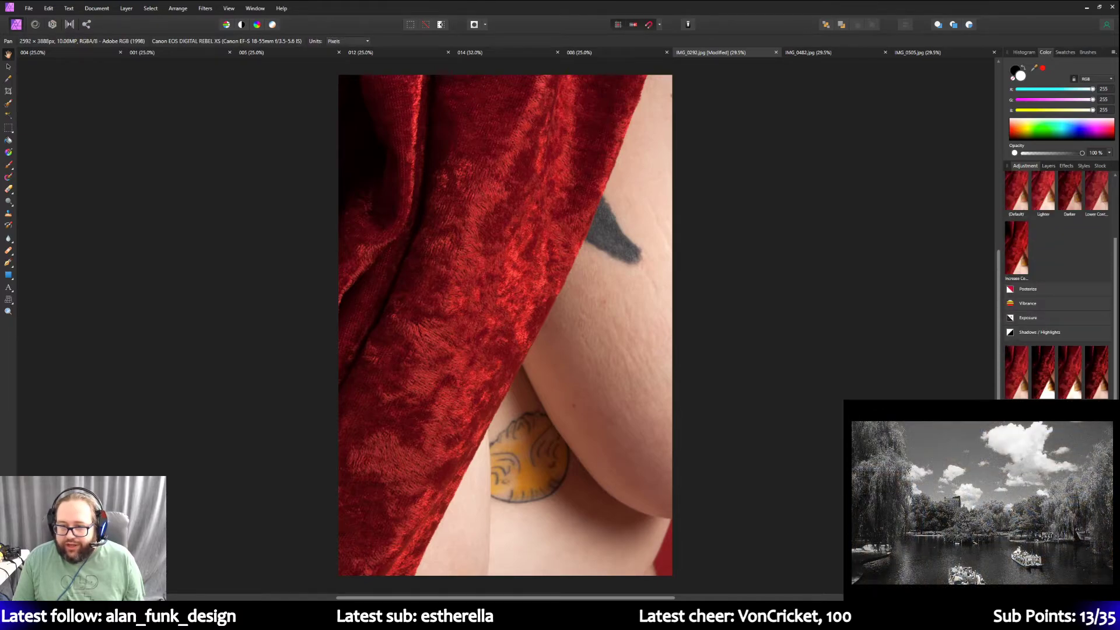
scroll(1057, 286, up, 3)
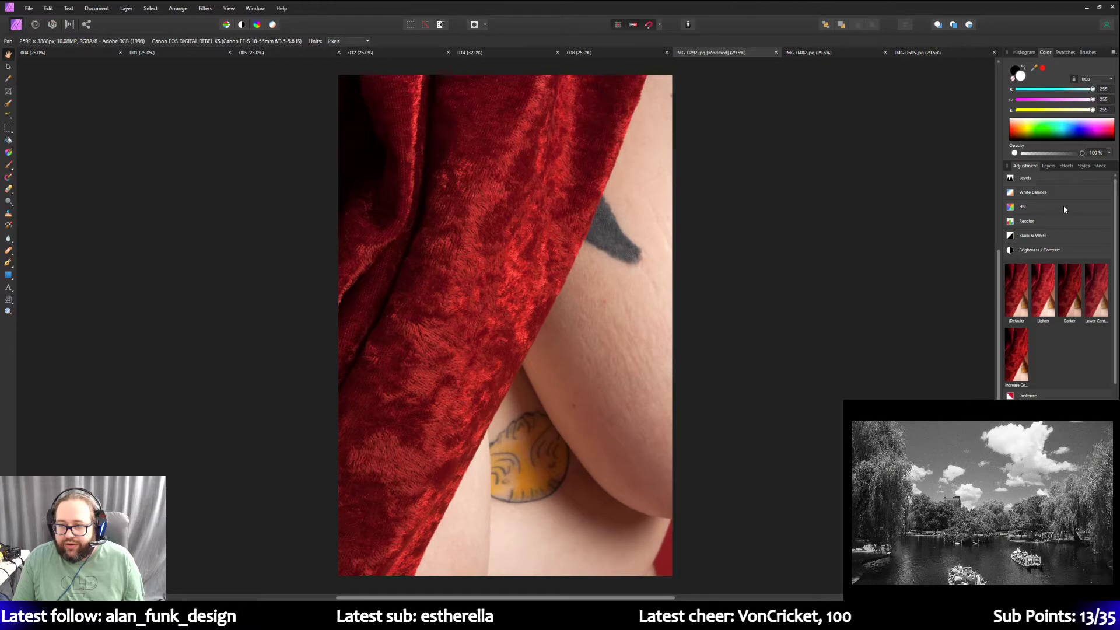
scroll(1065, 292, down, 6)
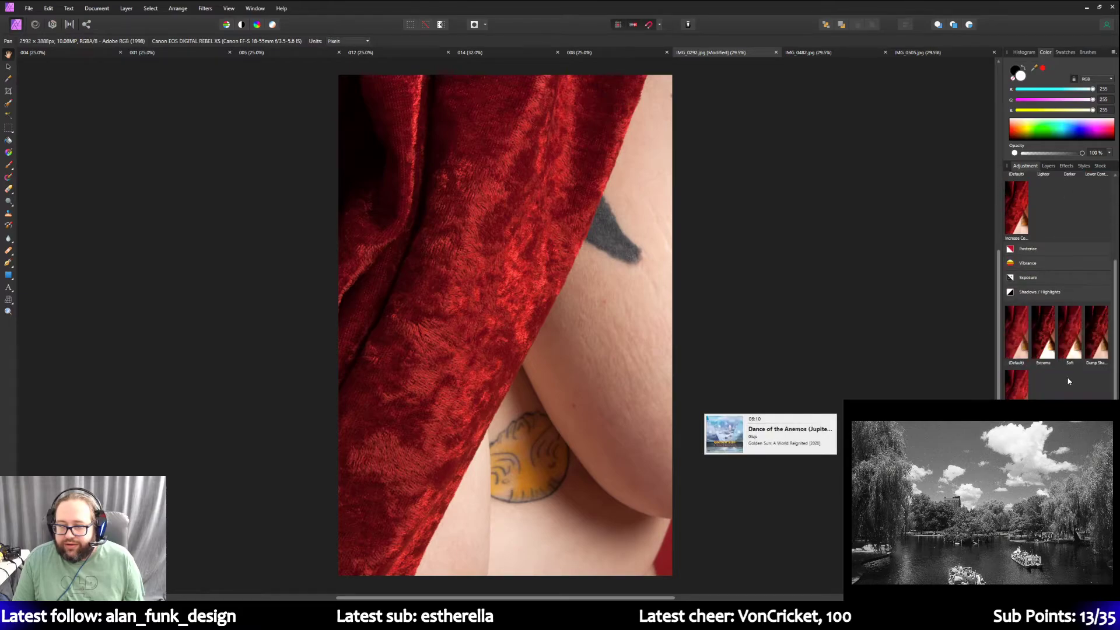
scroll(1069, 380, down, 2)
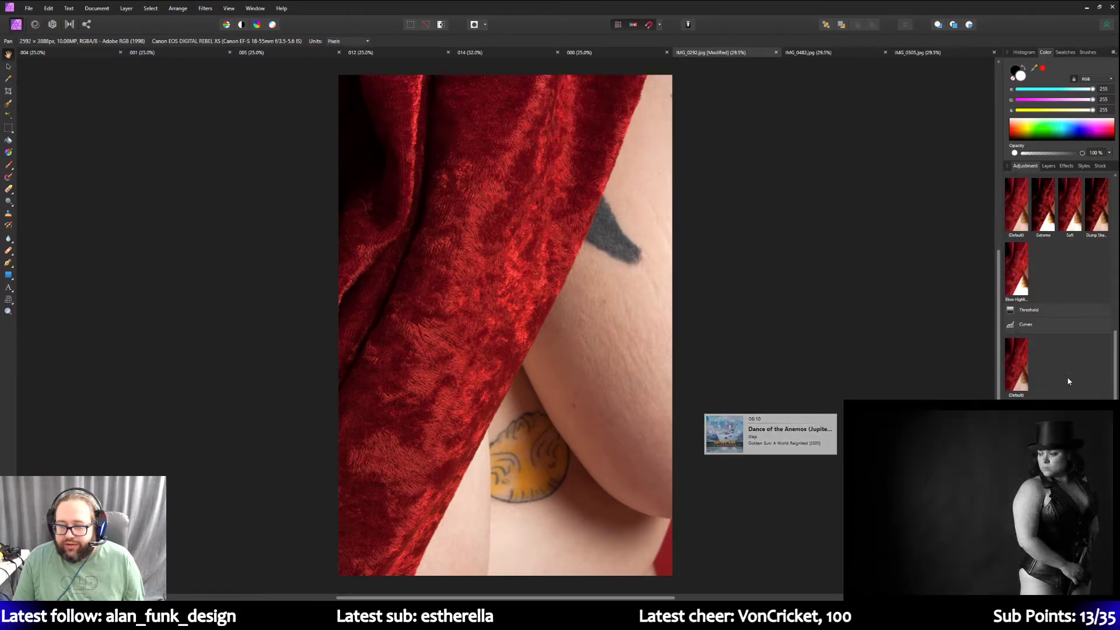
scroll(1068, 381, up, 1)
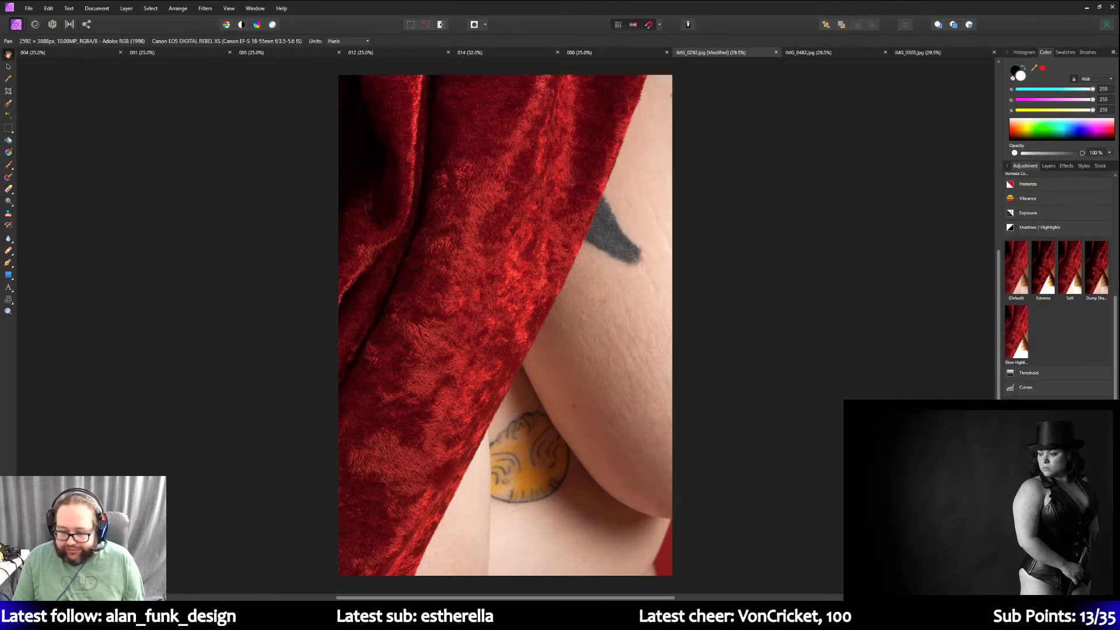
scroll(1059, 292, down, 1)
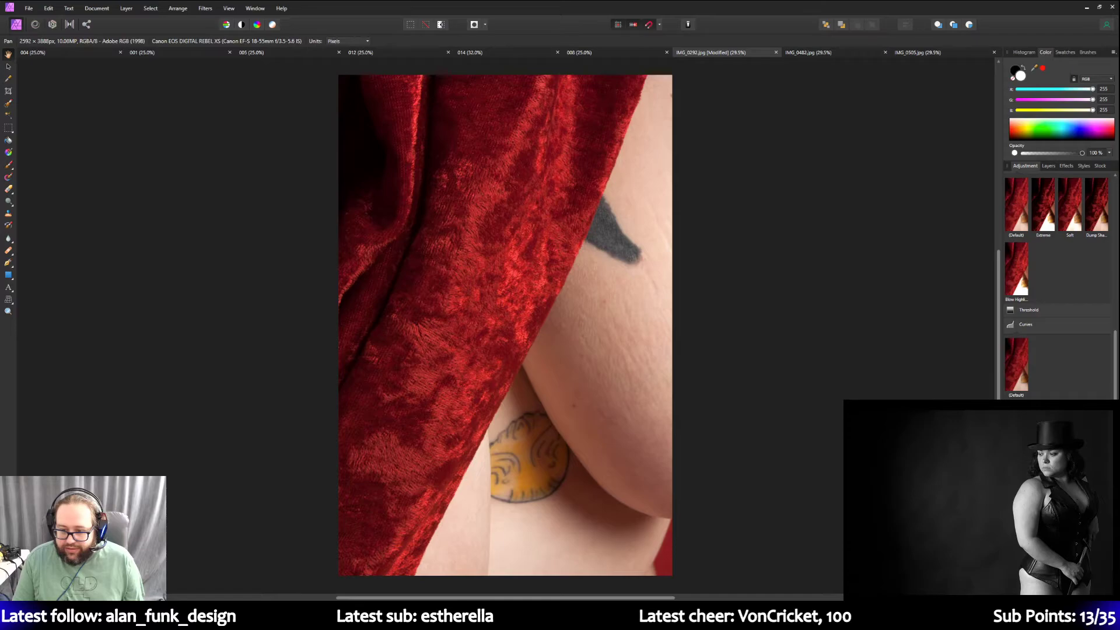
scroll(1052, 208, up, 3)
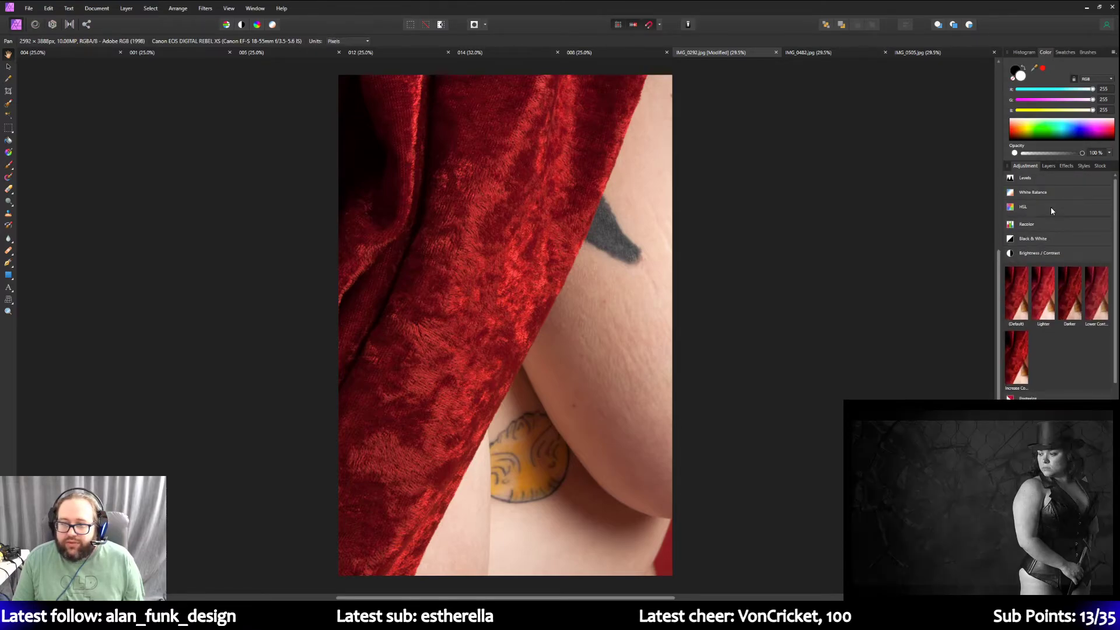
click(1051, 206)
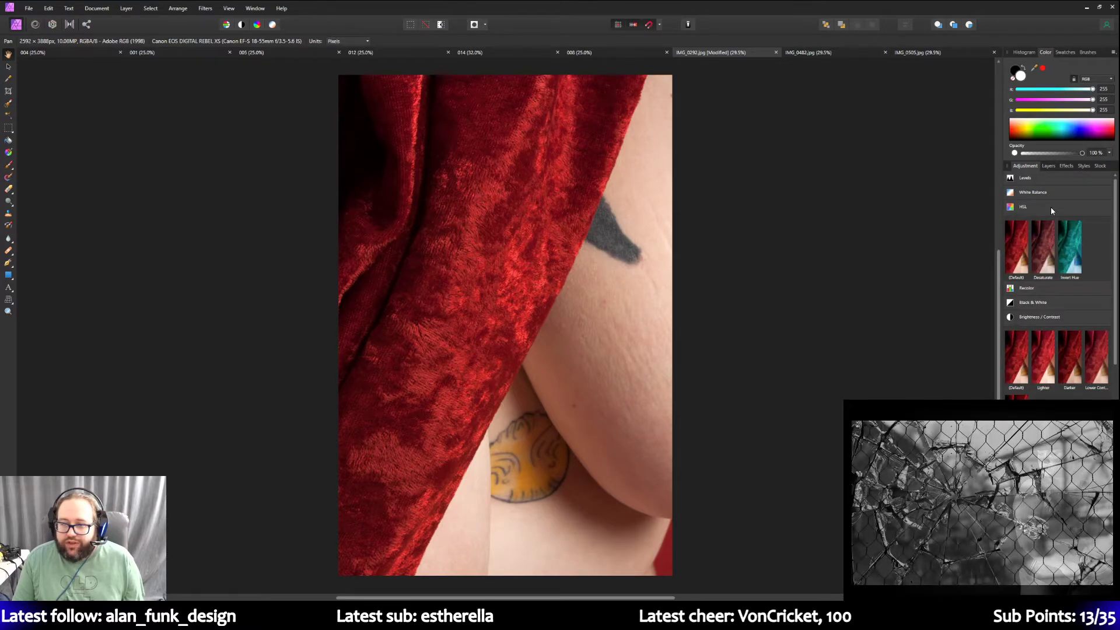
click(1021, 252)
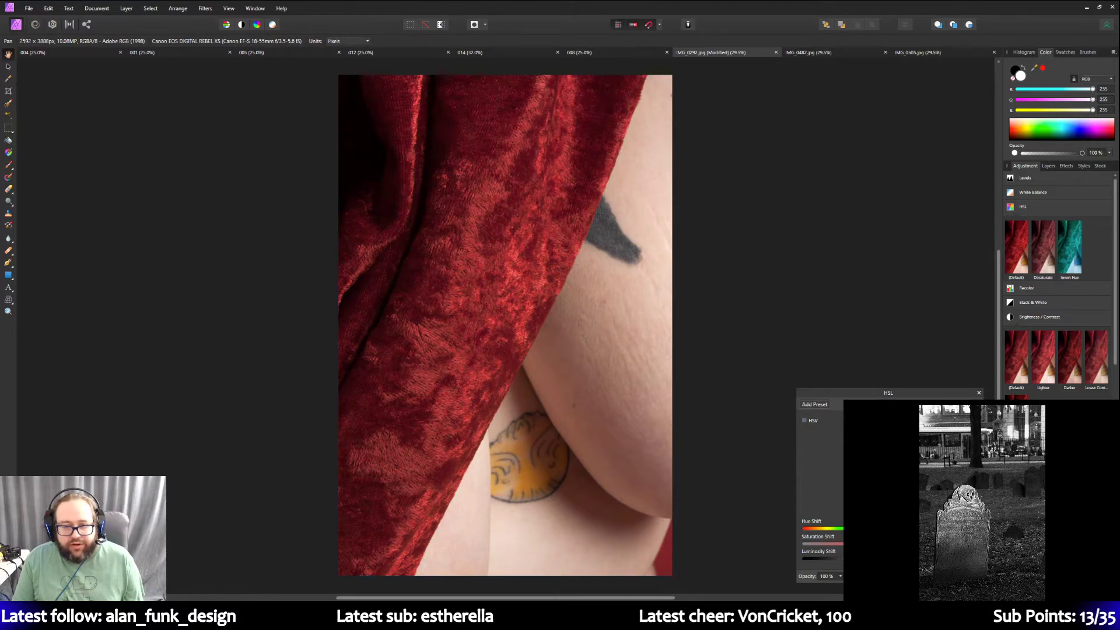
mouse_move(890, 543)
mouse_down()
mouse_move(758, 528)
mouse_move(978, 543)
mouse_move(891, 543)
mouse_up()
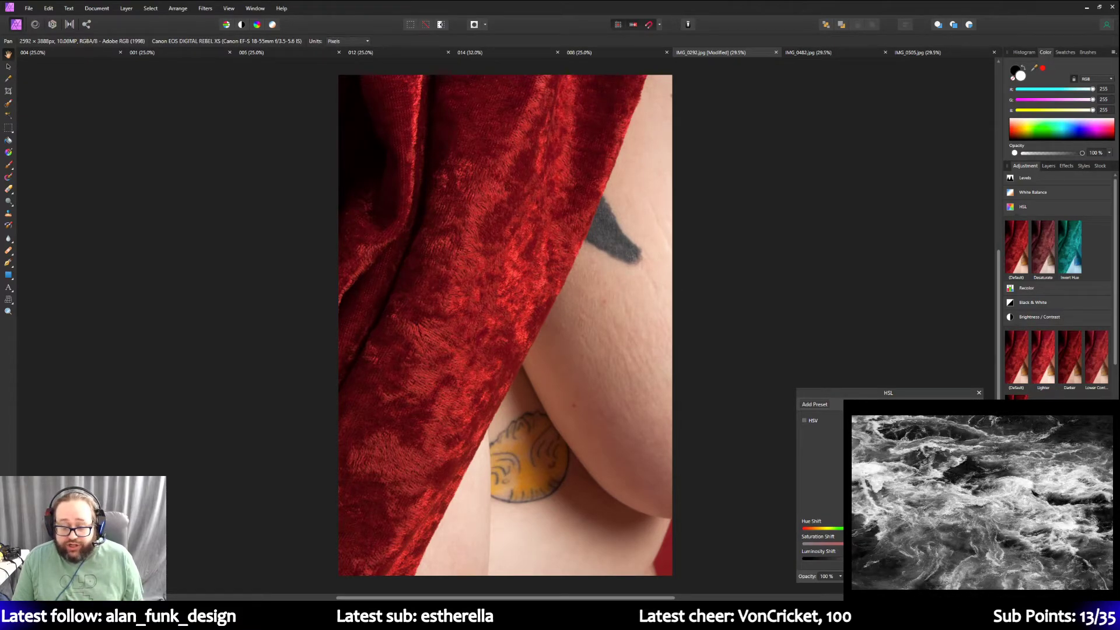
Test the HSL luminosity shift at its darkest setting, and bring it back to slightly below neutral.
drag(891, 559, 805, 557)
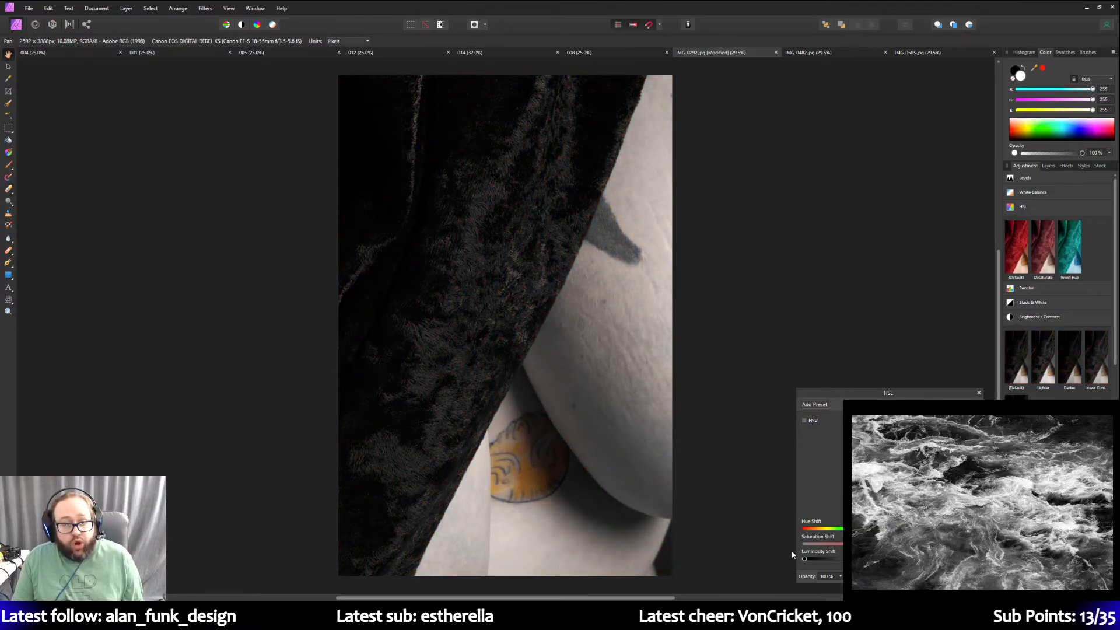
mouse_move(803, 557)
mouse_down()
mouse_move(835, 560)
mouse_move(802, 562)
mouse_up()
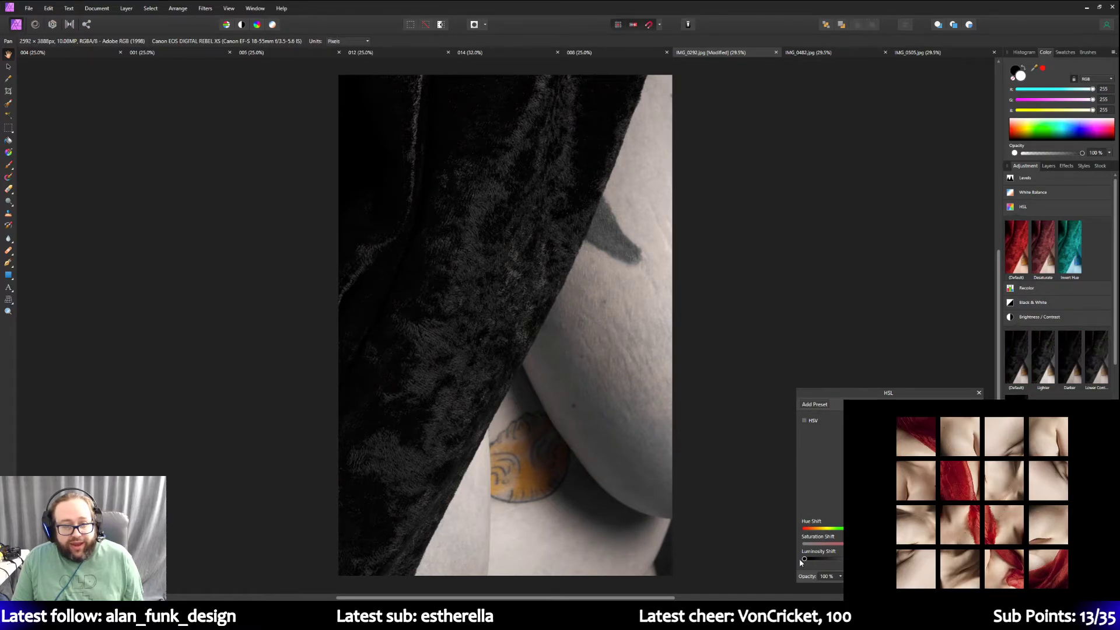
mouse_move(802, 561)
mouse_down()
mouse_move(823, 558)
mouse_move(803, 559)
mouse_up()
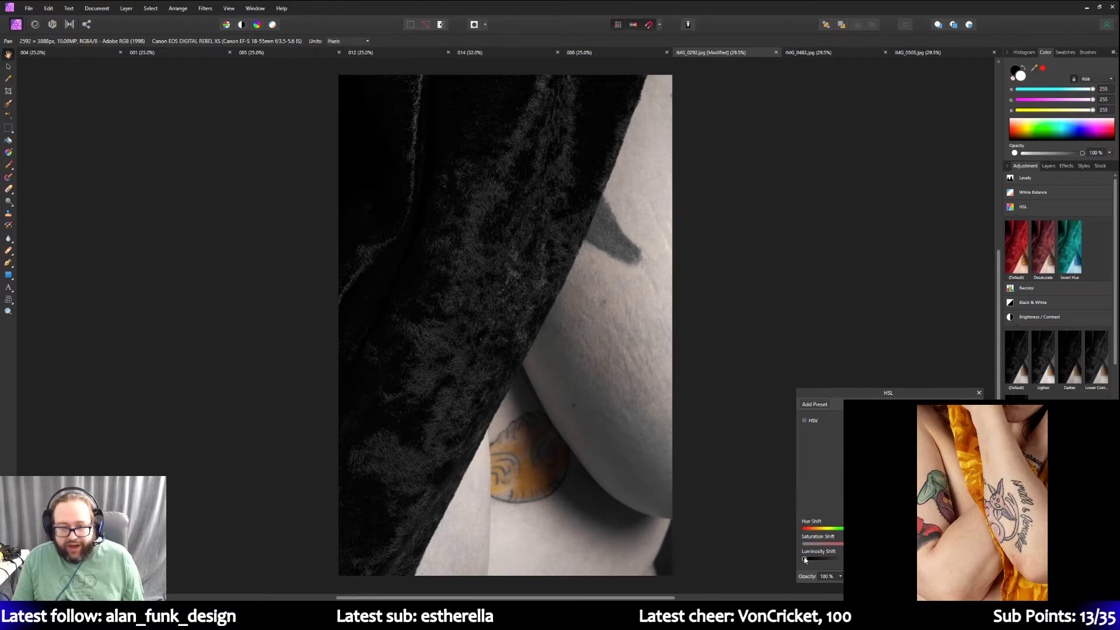
drag(803, 561, 878, 559)
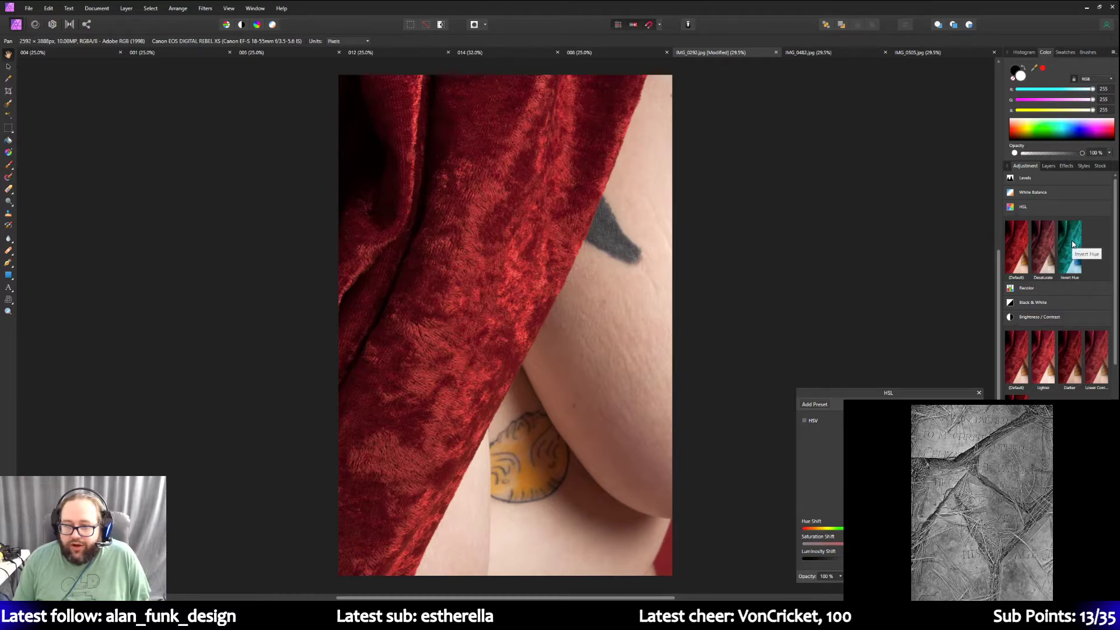
Try the Invert Hue preset on the photo, return to the default HSL preset, and close the HSL settings.
click(1073, 244)
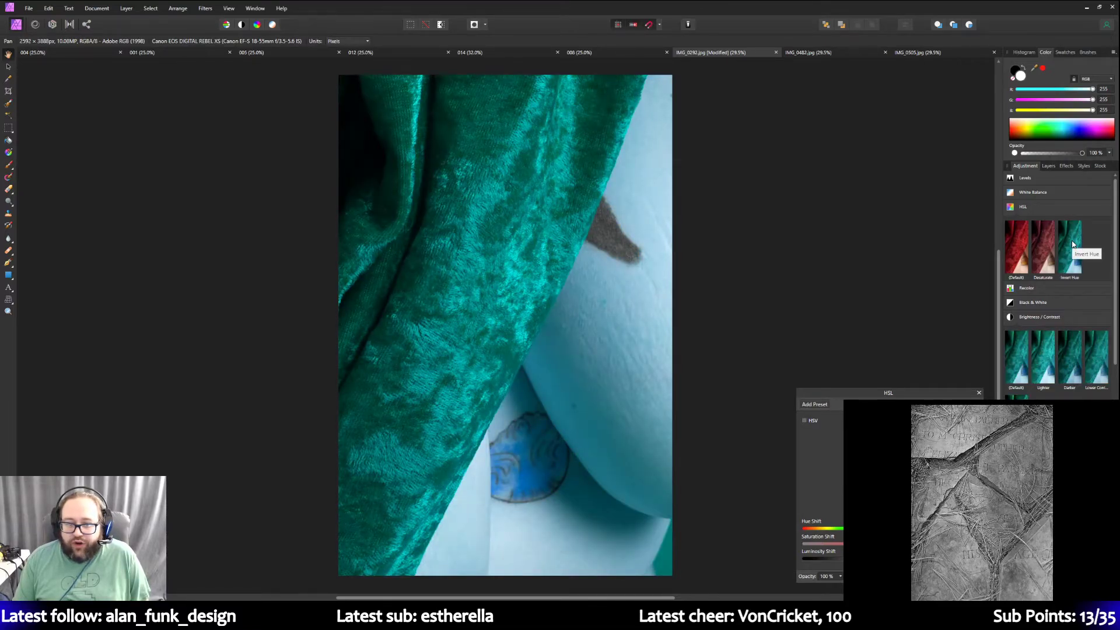
click(1023, 245)
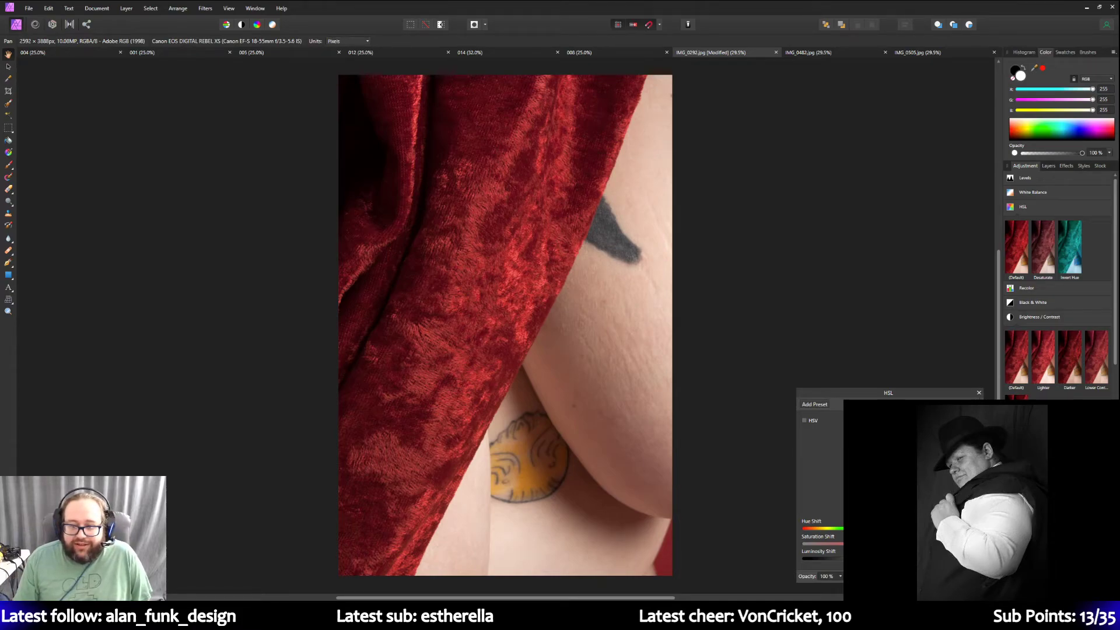
click(979, 393)
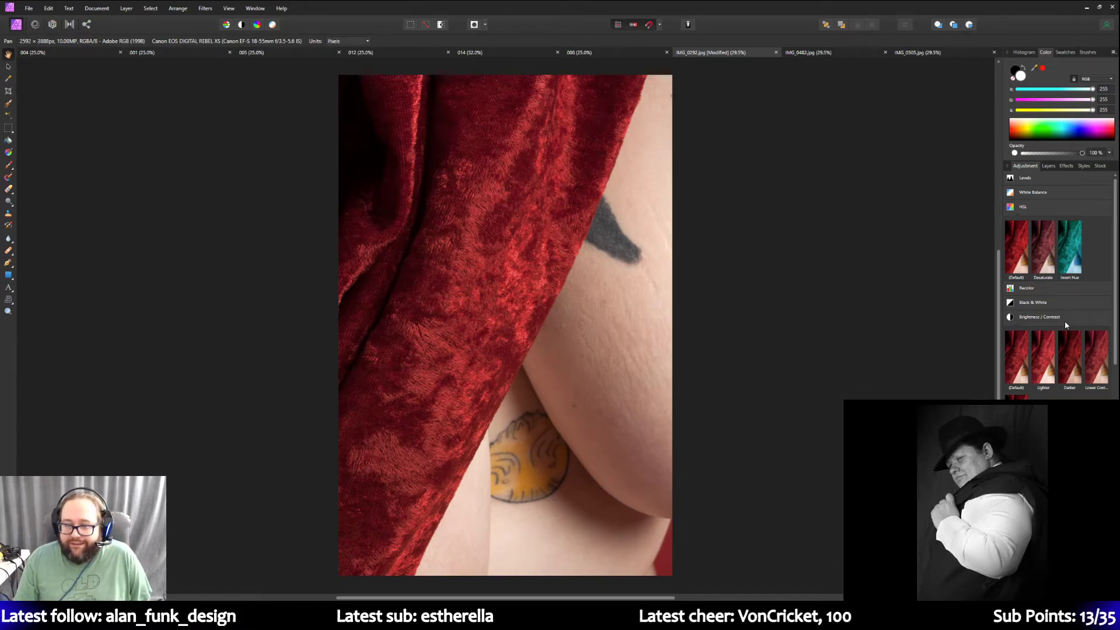
Add a default Shadows / Highlights adjustment and lower its shadows to darken the velvet folds.
scroll(1065, 322, down, 2)
scroll(1066, 325, down, 2)
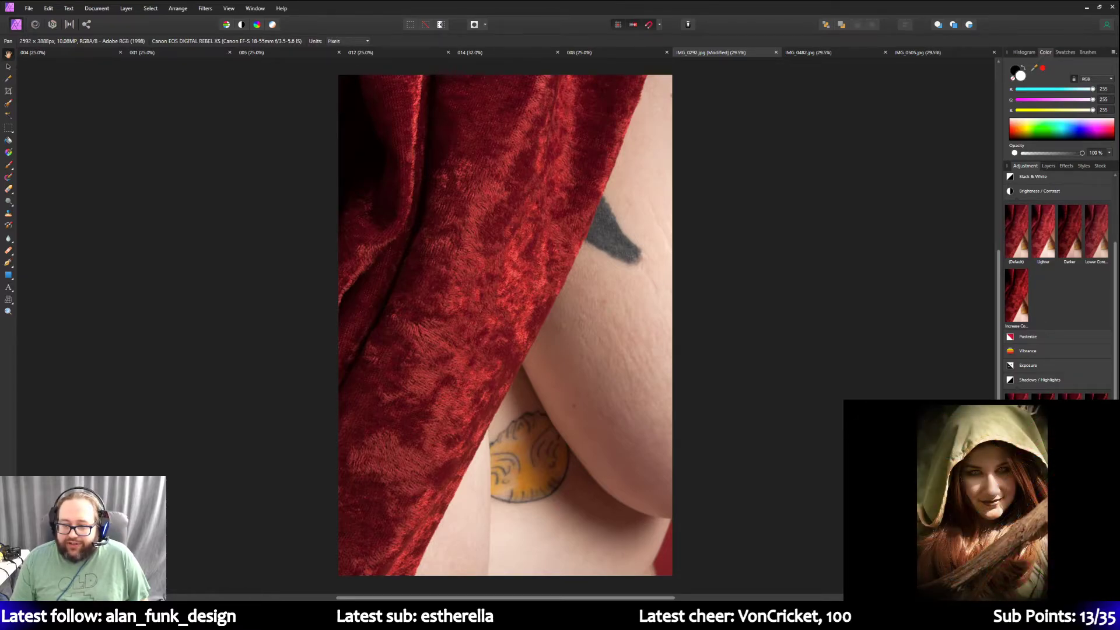
click(1015, 397)
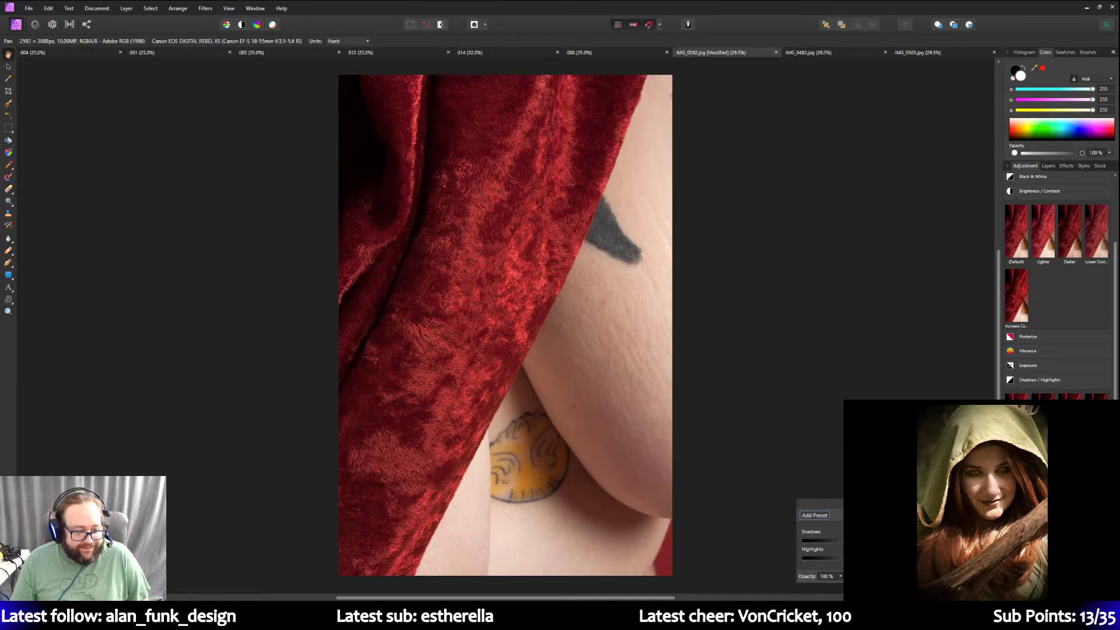
drag(892, 540, 842, 543)
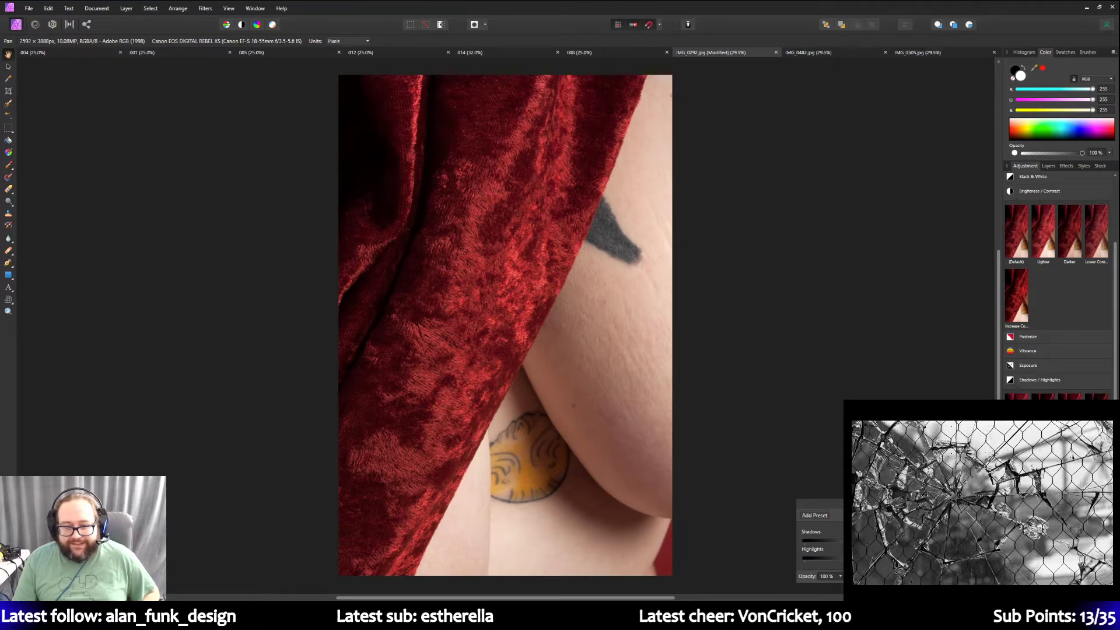
Look through the available adjustments and their presets, including White Balance, for another correction to the velvet photo.
scroll(1059, 286, down, 3)
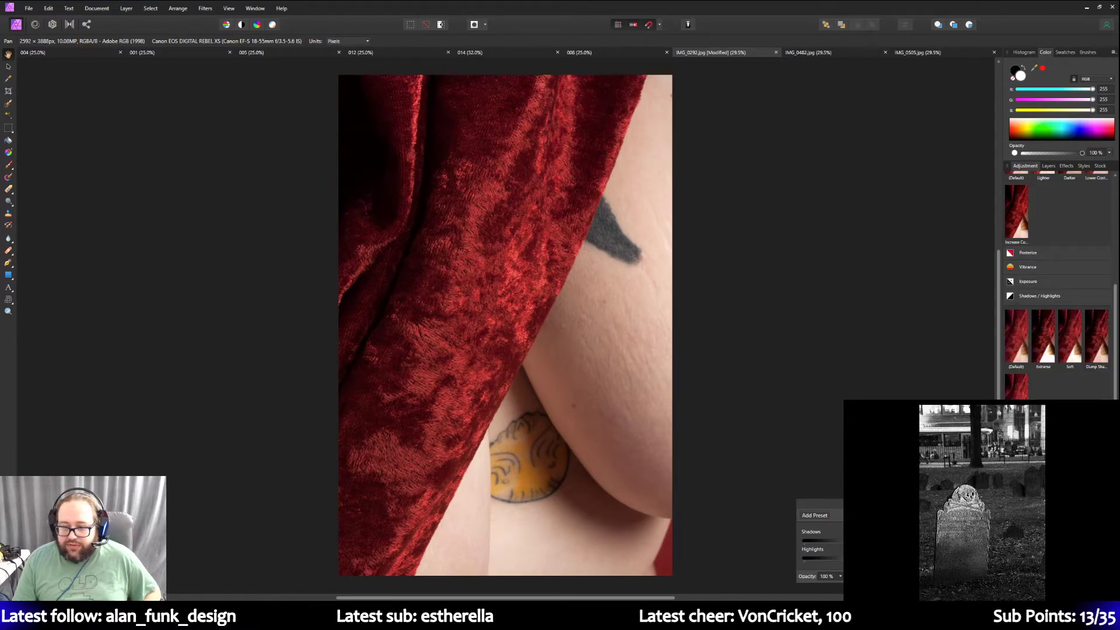
scroll(1059, 286, down, 1)
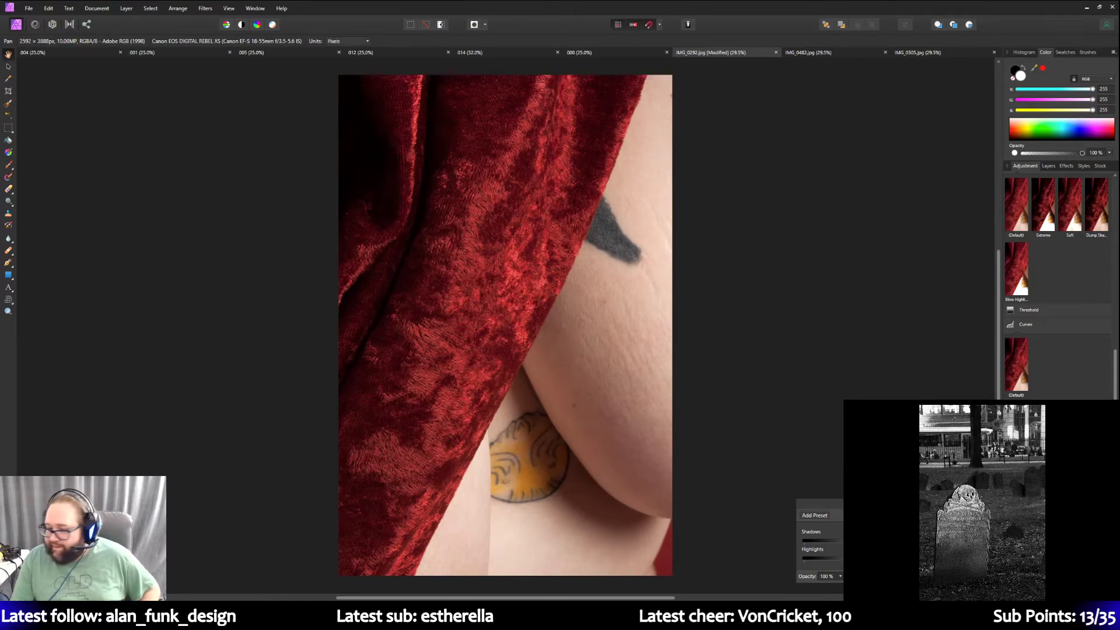
scroll(1059, 285, up, 4)
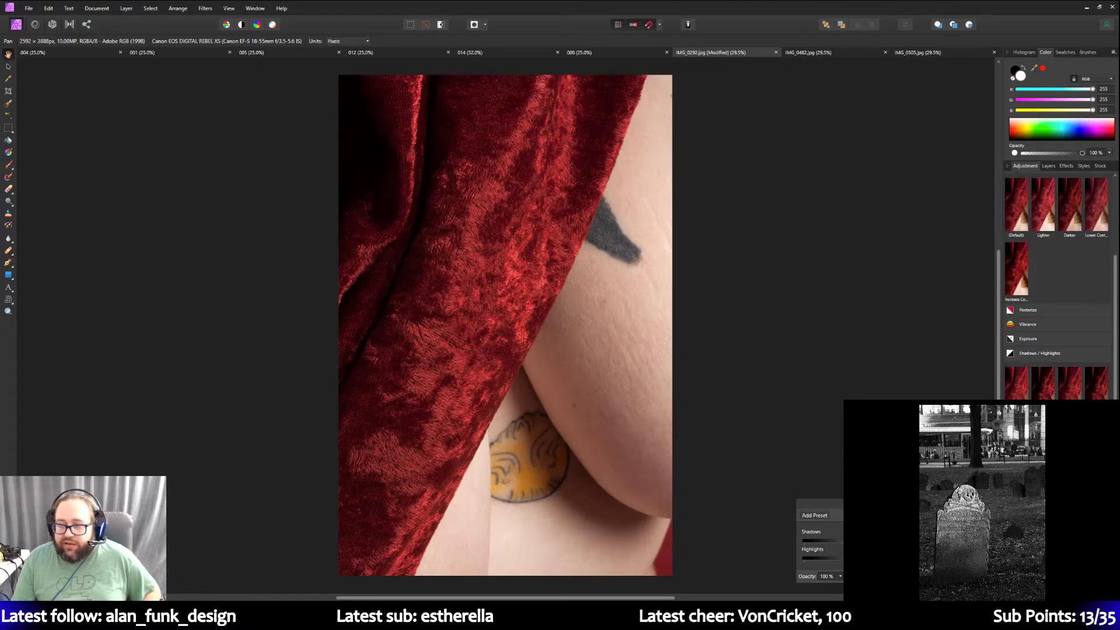
scroll(1059, 286, up, 6)
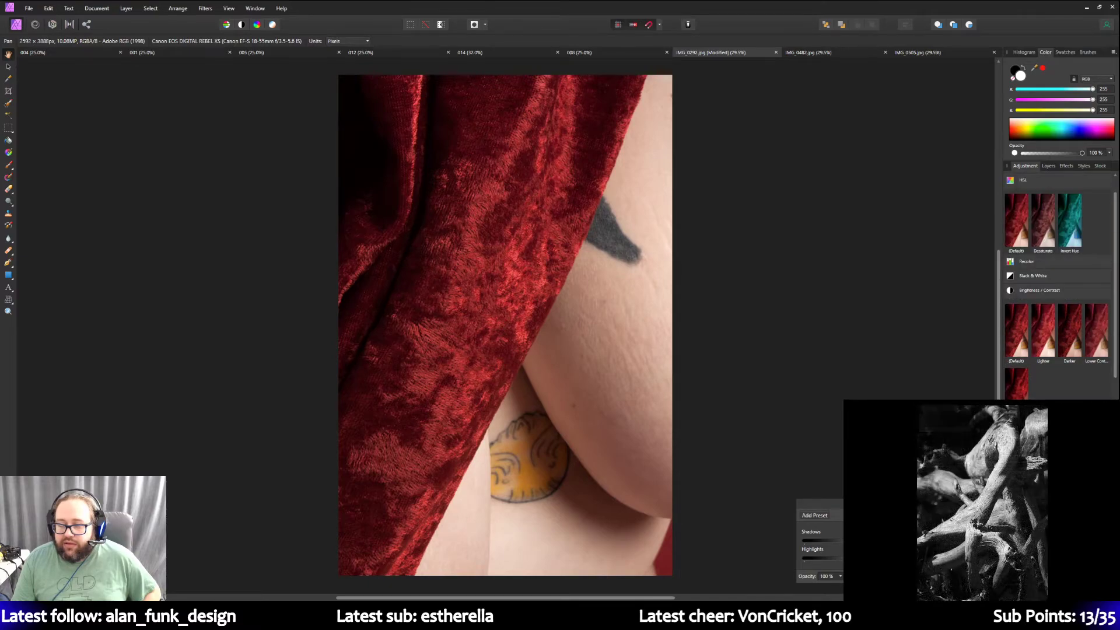
click(1047, 192)
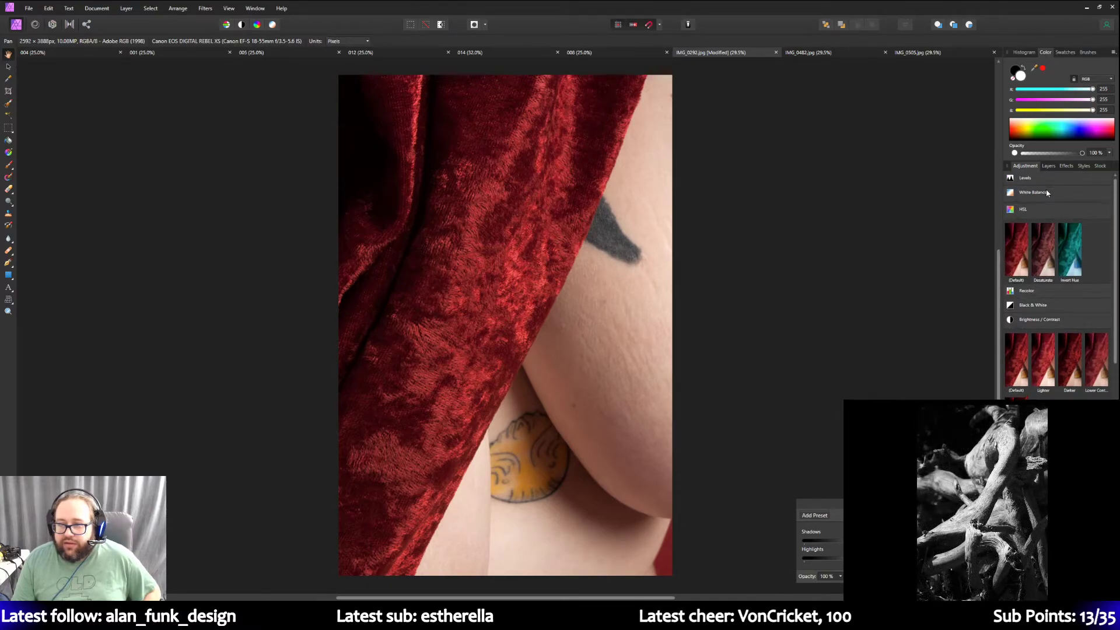
click(1047, 192)
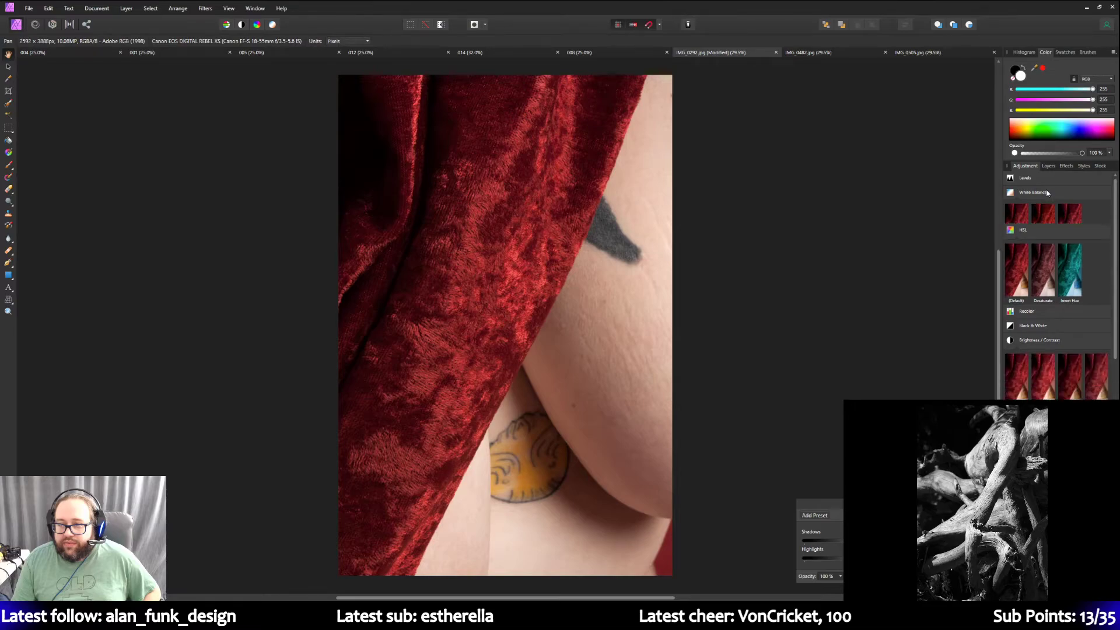
scroll(1049, 263, down, 3)
scroll(1049, 397, down, 5)
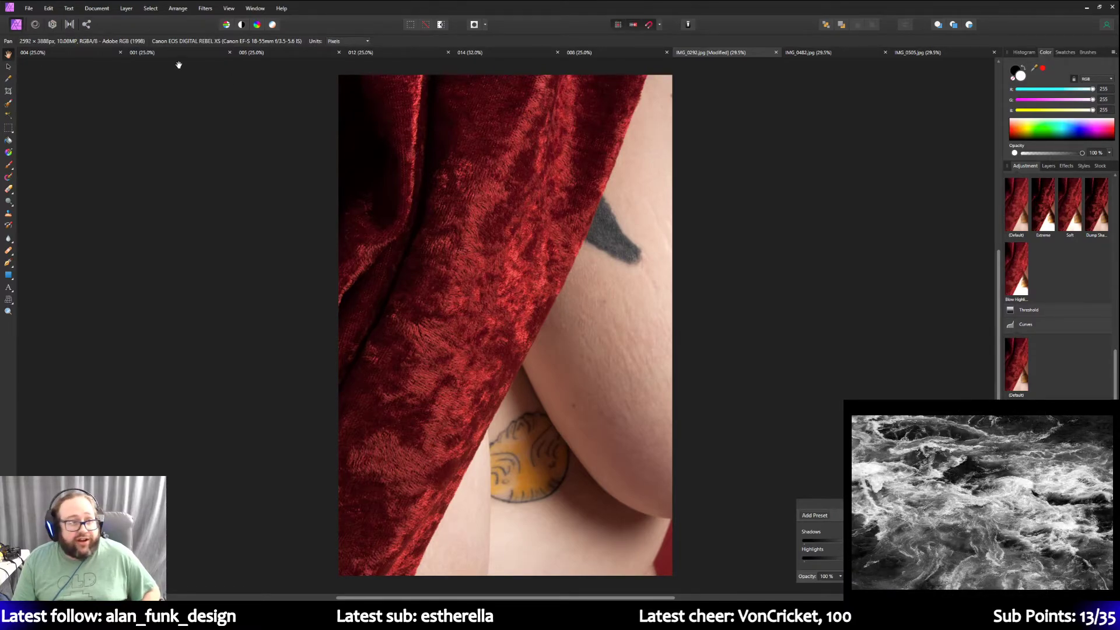
Save the photo as an Affinity file named 0292 in the Red folder.
click(25, 8)
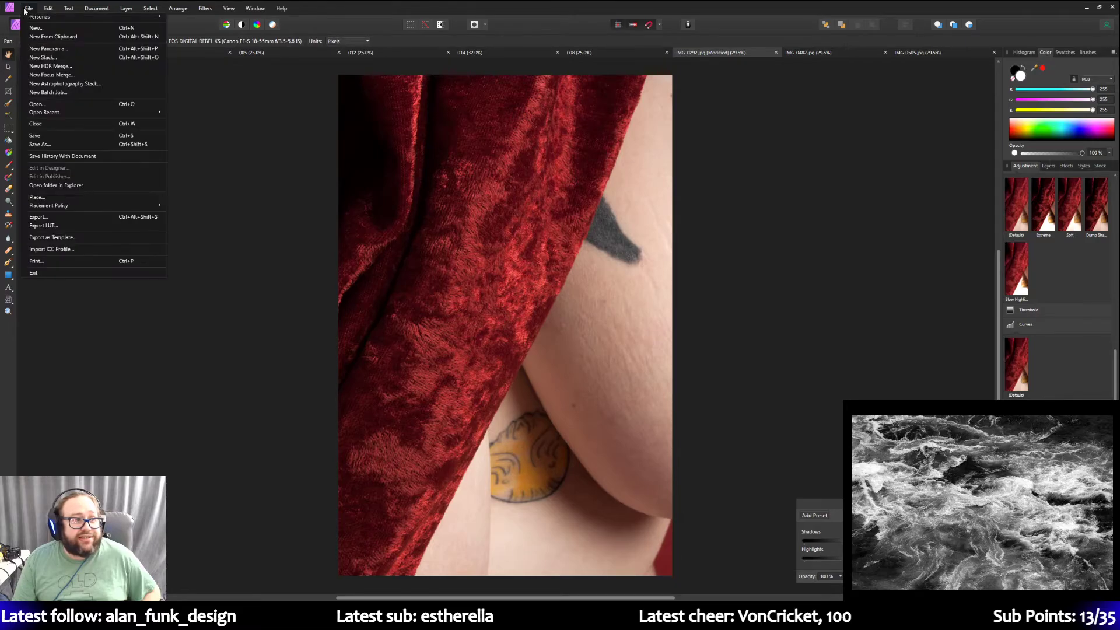
click(53, 145)
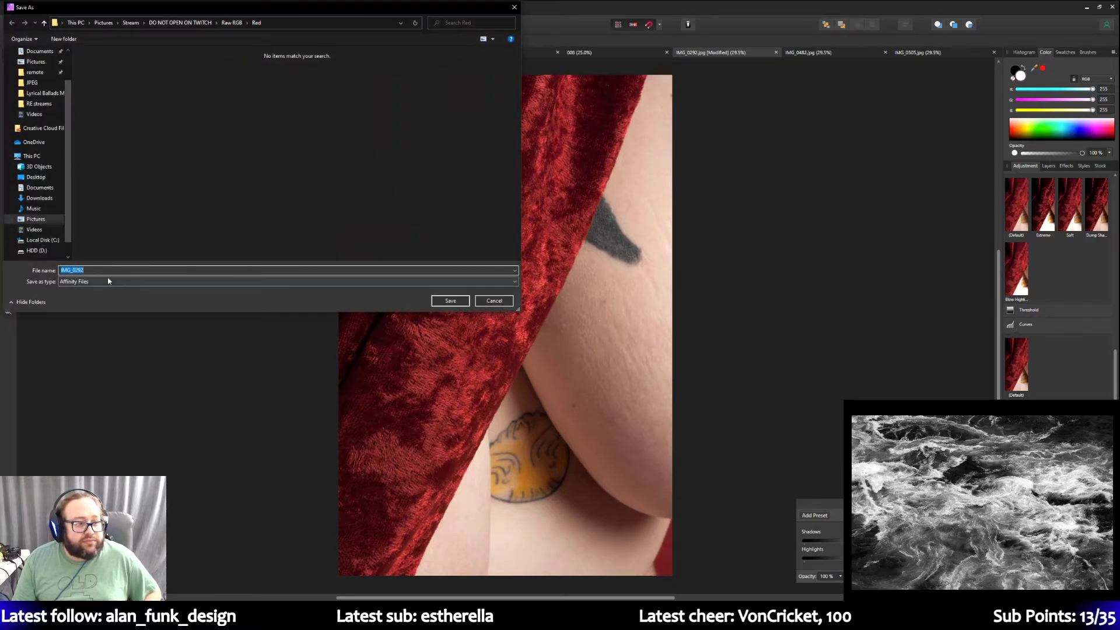
key(Delete)
key(Delete)
key(Delete)
key(Delete)
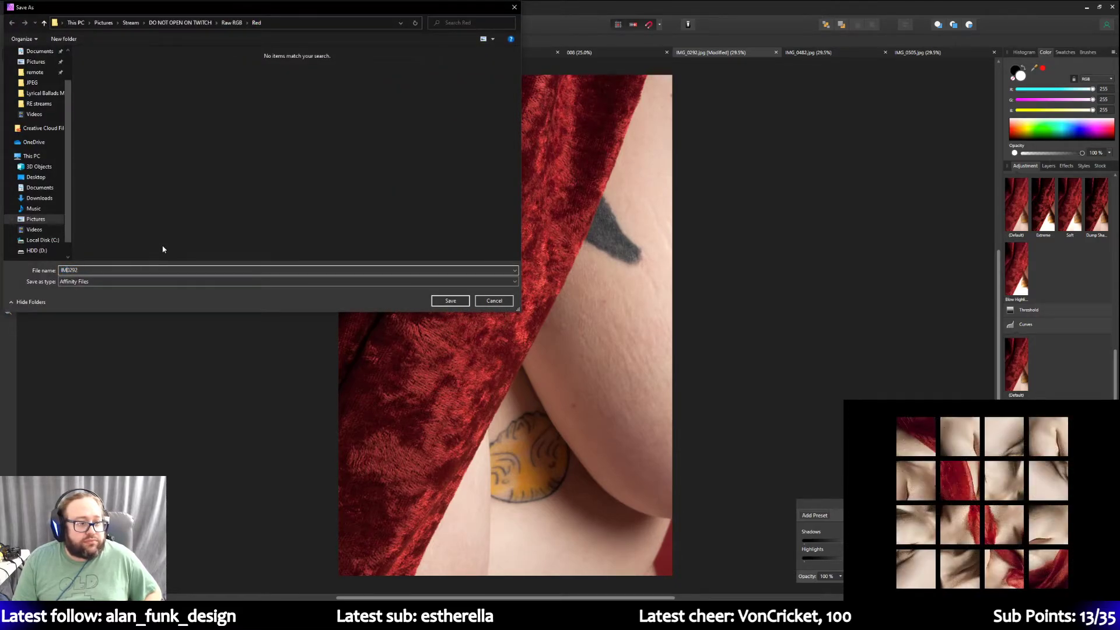
key(Return)
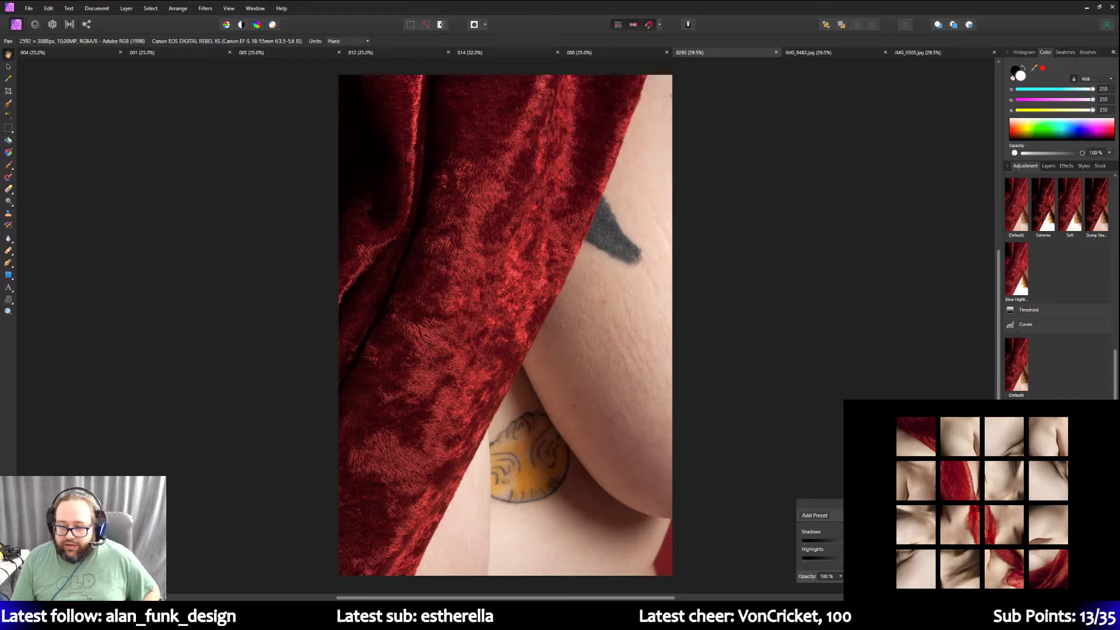
Add a Selective Color adjustment, switch it to Blacks, and check the Shadows / Highlights adjustment layer.
scroll(1056, 280, down, 1)
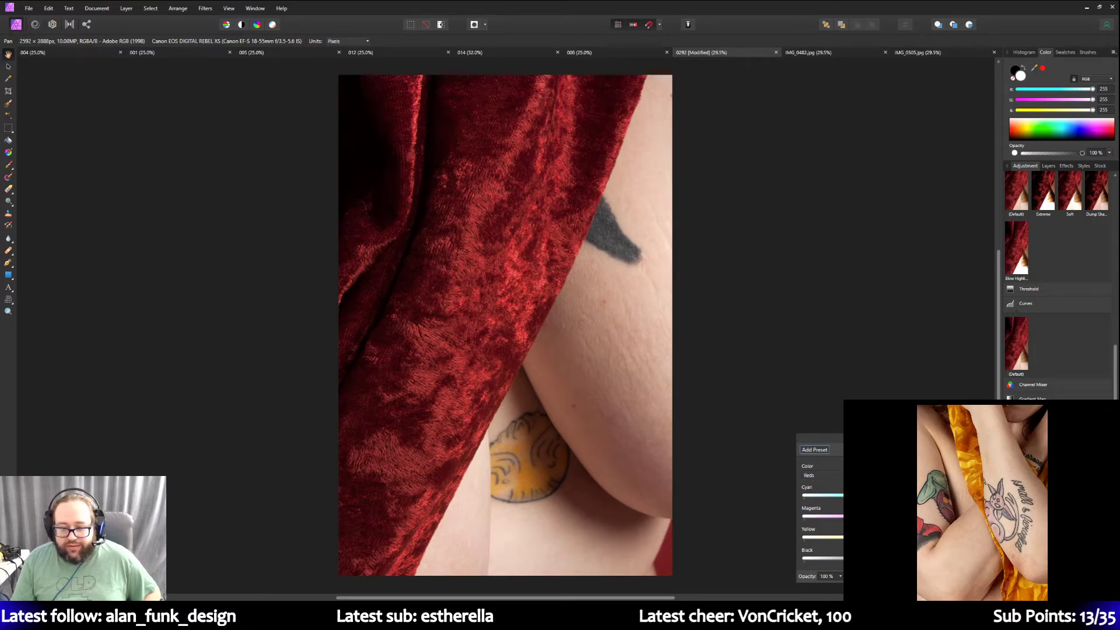
click(821, 475)
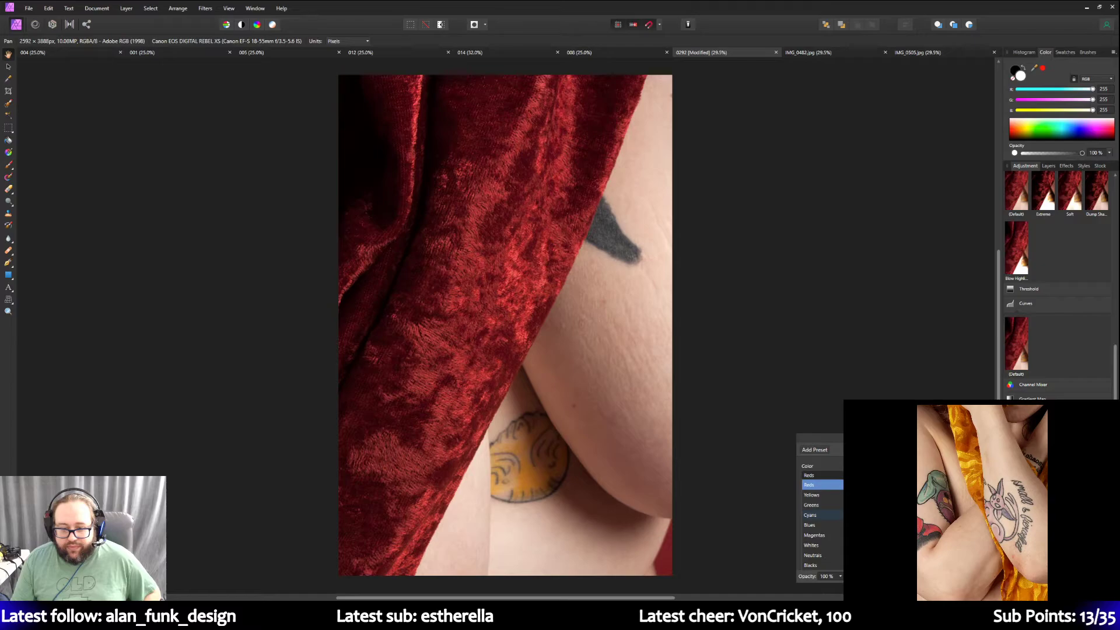
click(821, 565)
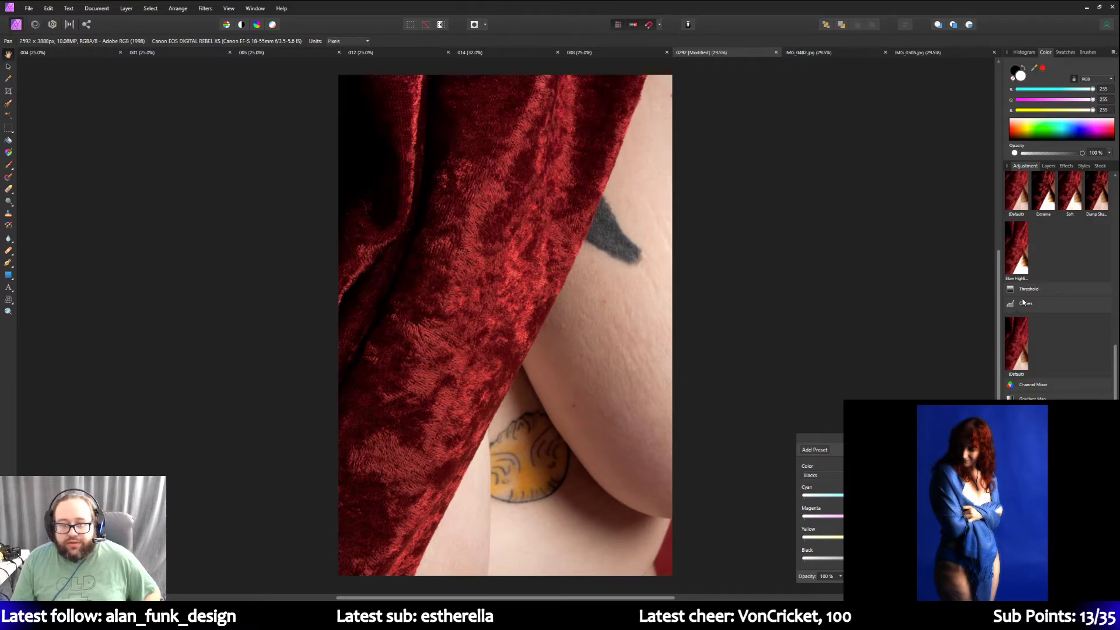
click(1048, 166)
click(1063, 204)
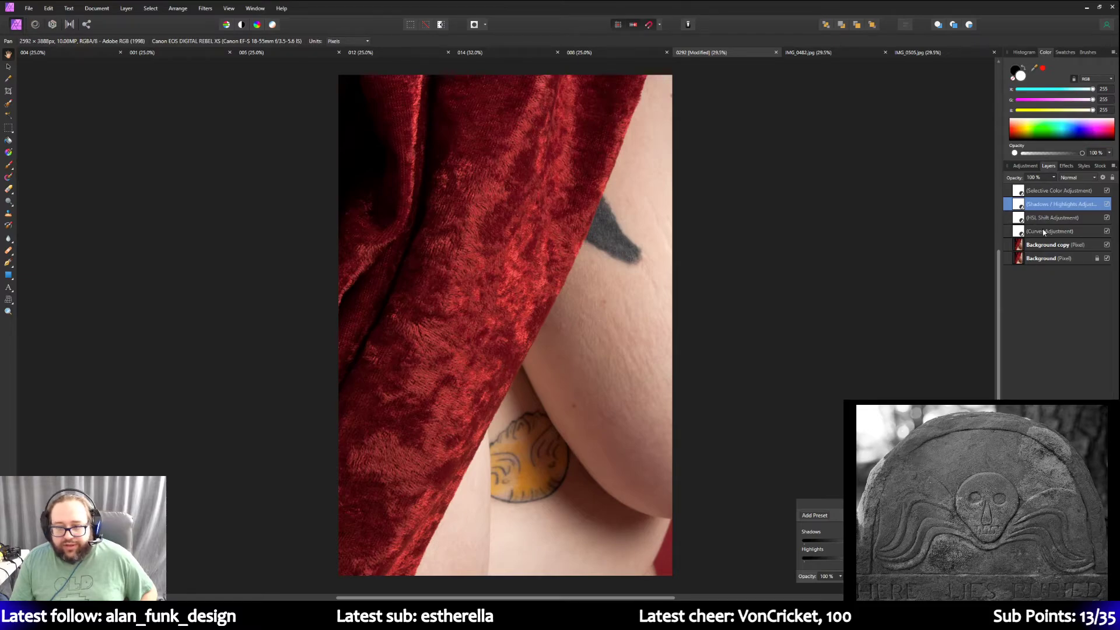
Reopen the Selective Color adjustment, test the black amount for Blacks at its minimum, raise it again, and close the settings.
click(1053, 190)
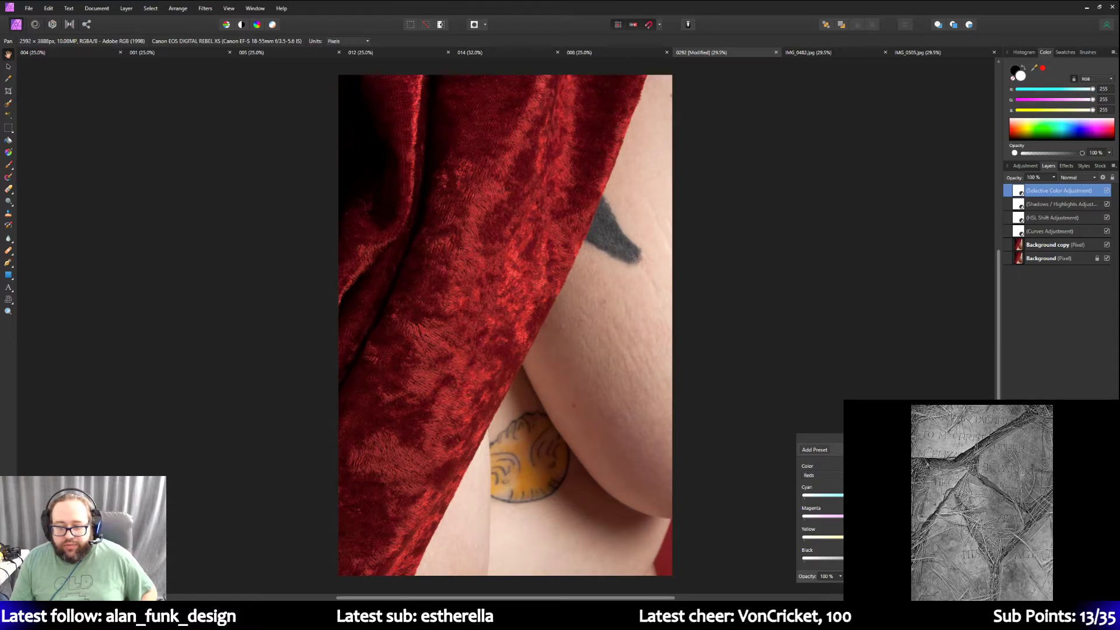
click(822, 475)
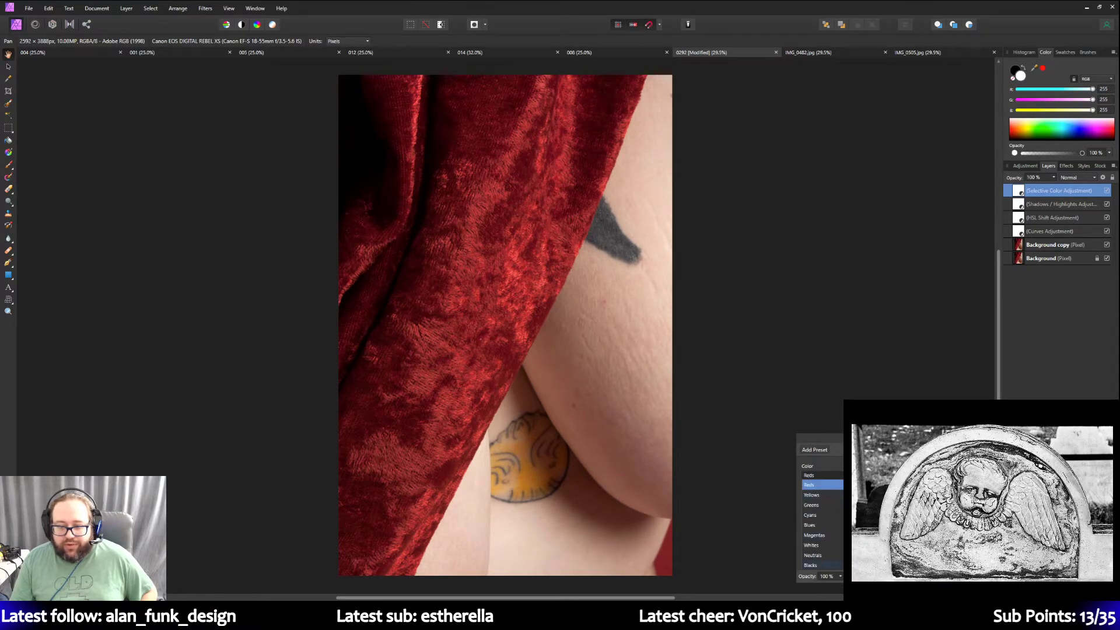
click(817, 565)
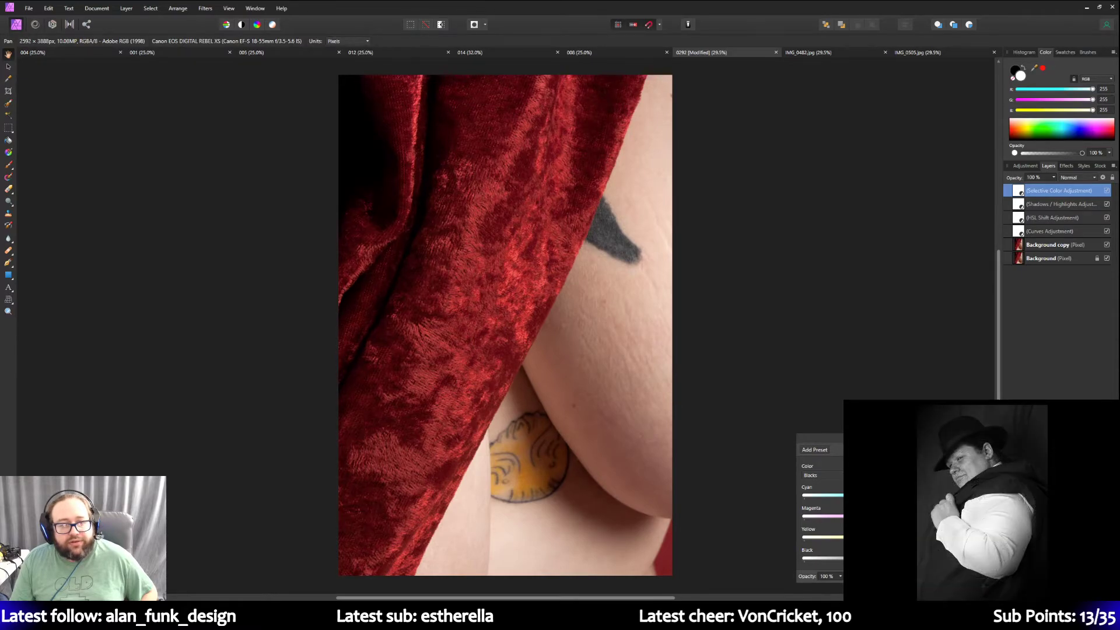
drag(863, 558, 731, 559)
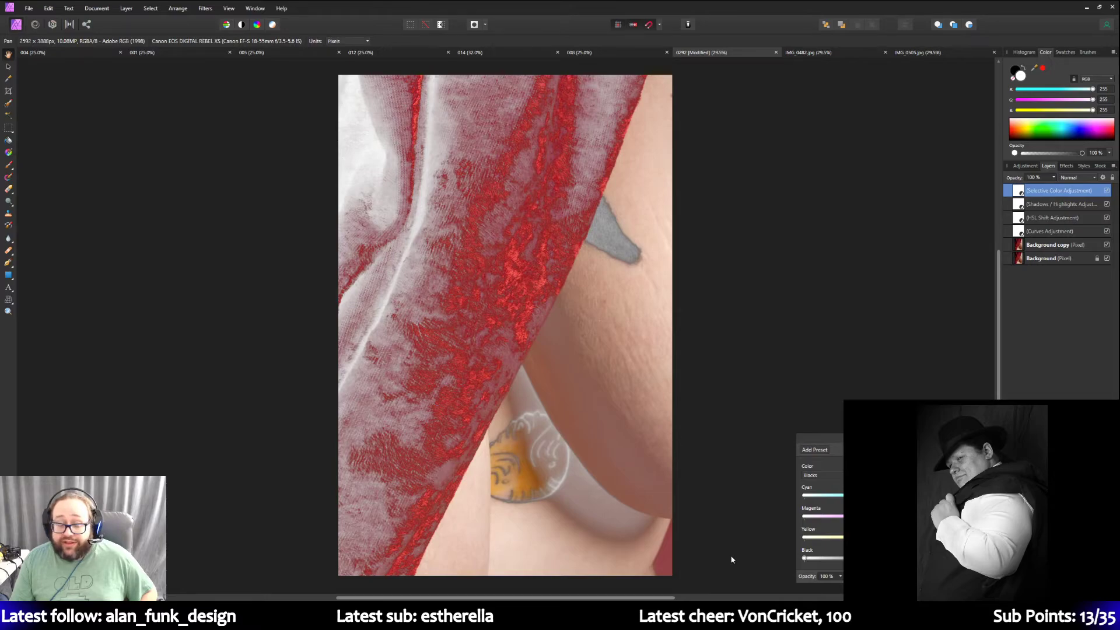
drag(837, 558, 875, 559)
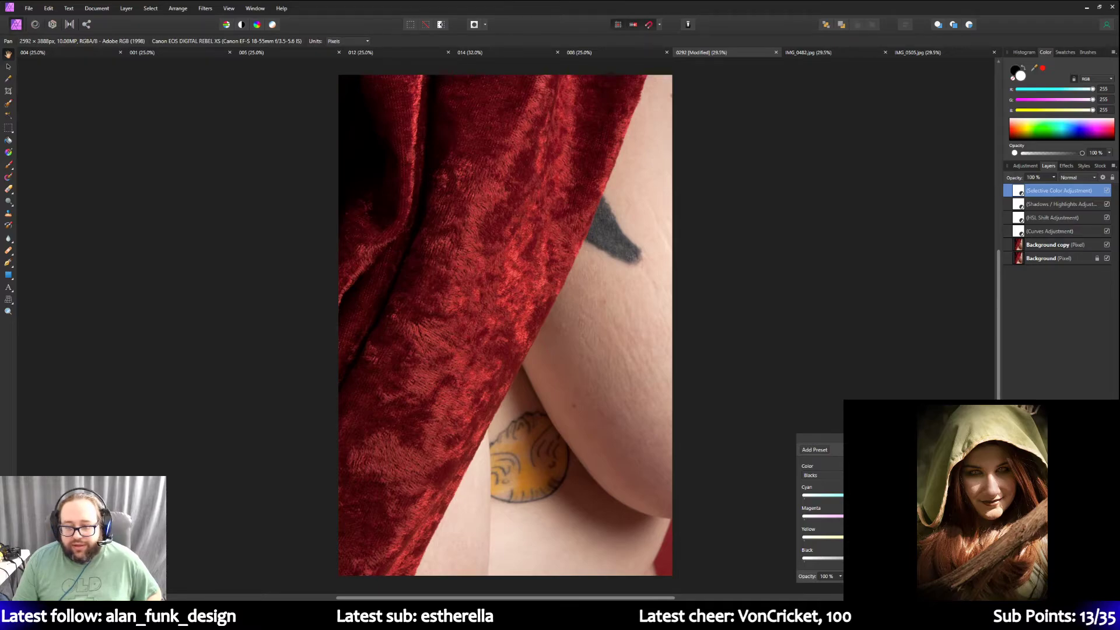
key(Escape)
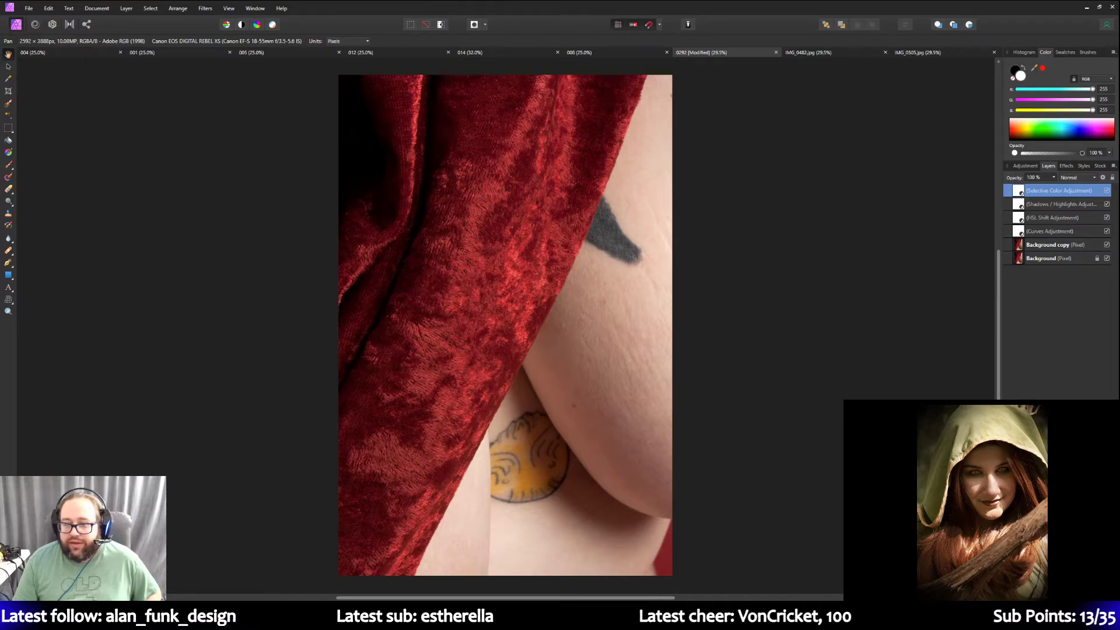
Check the list of adjustments once more and select the Background copy pixel layer for editing.
click(1035, 167)
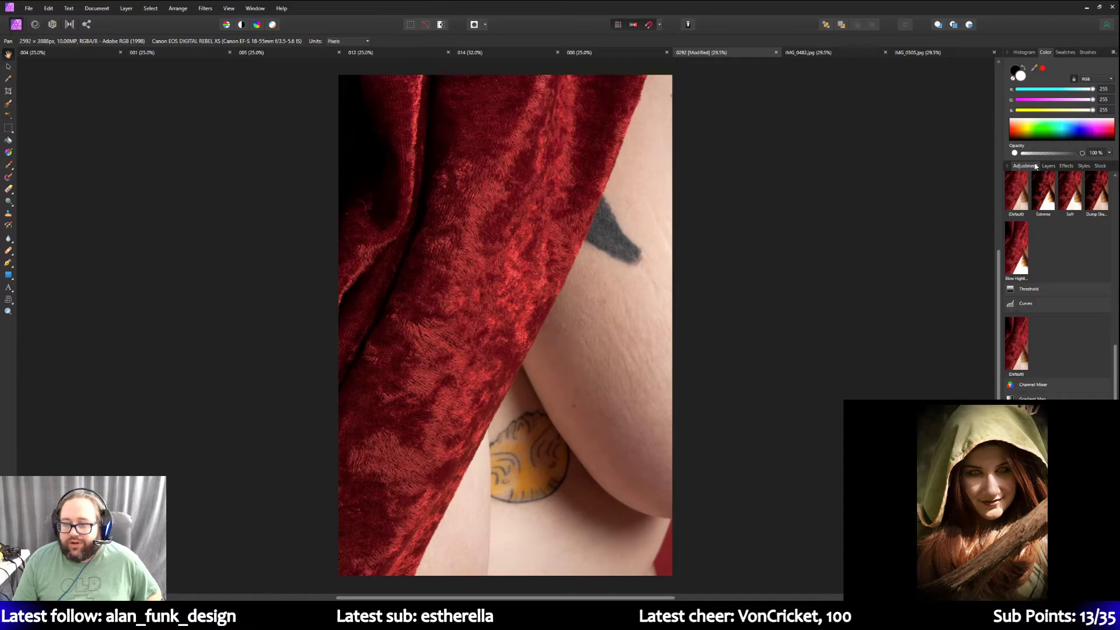
scroll(1033, 374, down, 1)
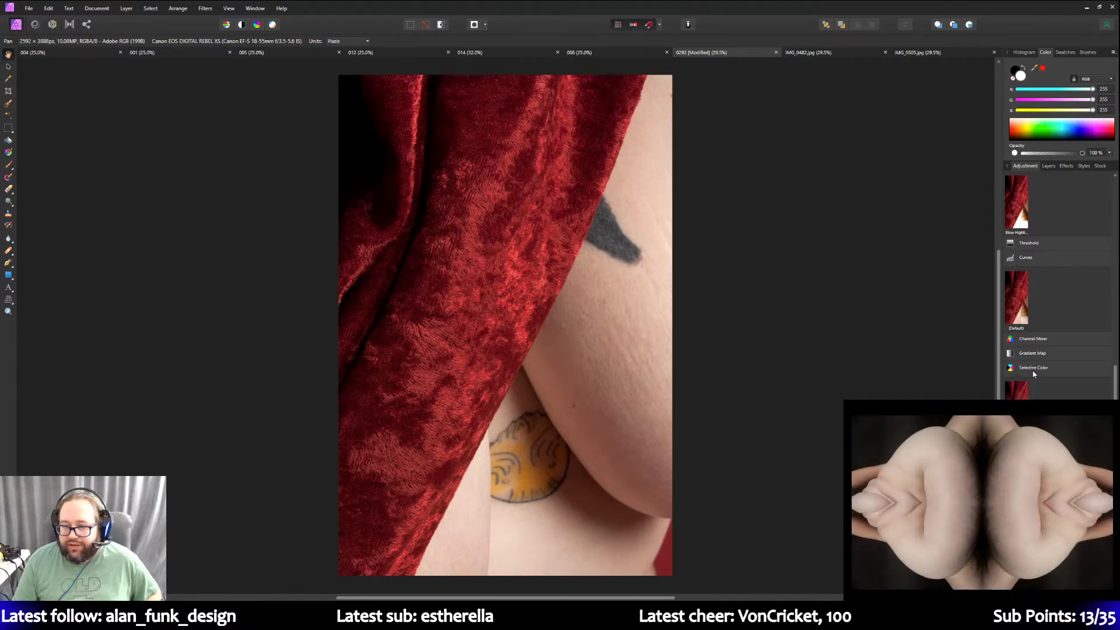
click(1050, 167)
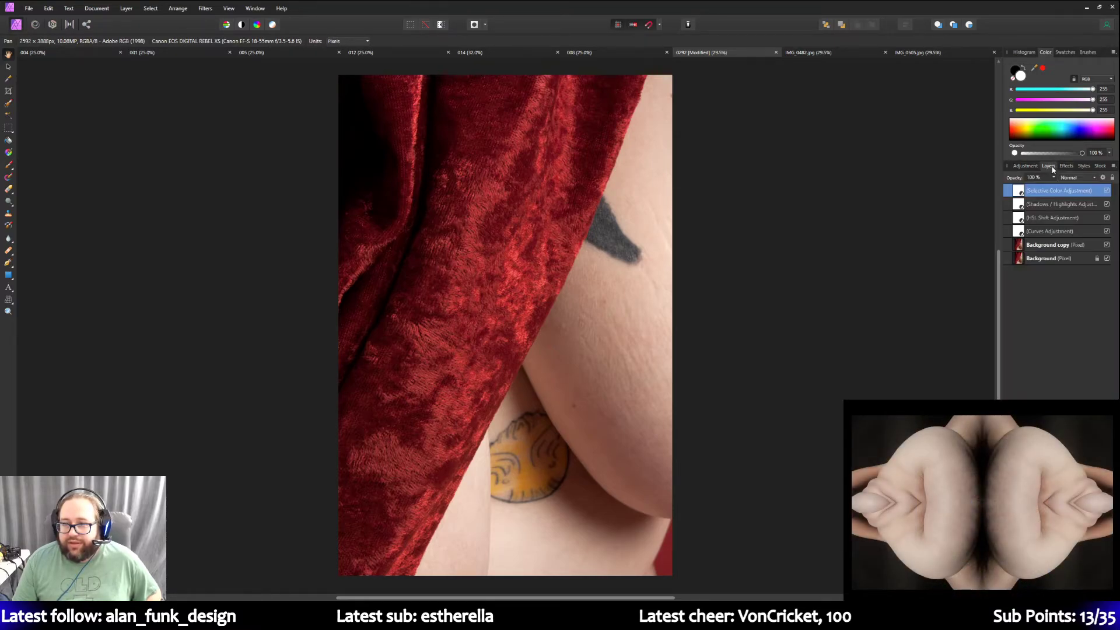
click(1059, 245)
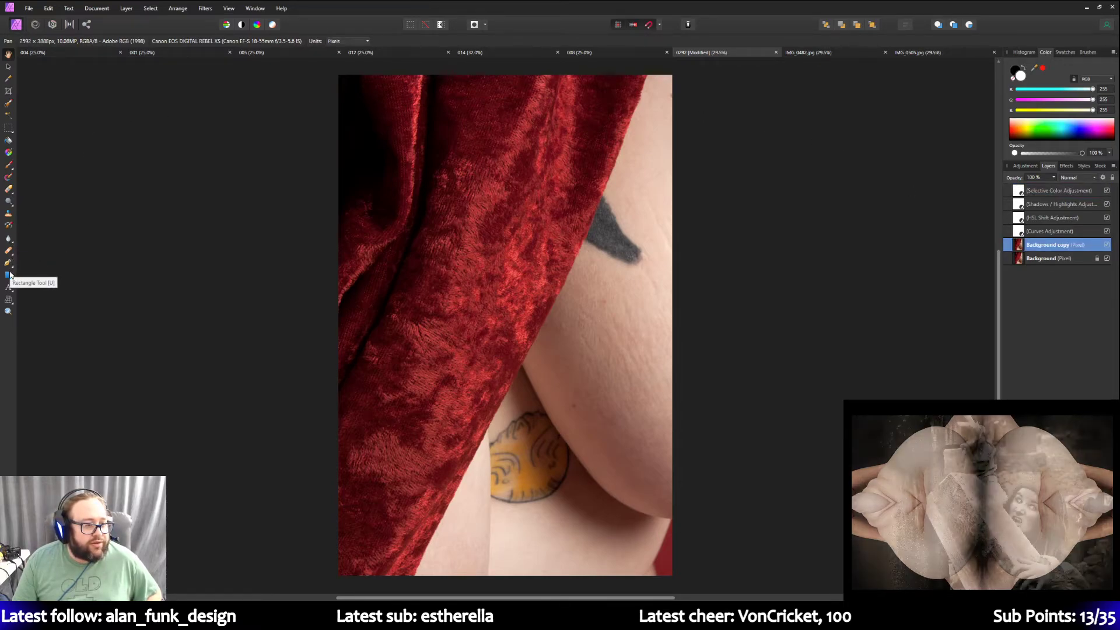
Look through the painting, erasing, retouching, shape and selection tools for one suited to the Background copy layer.
click(8, 143)
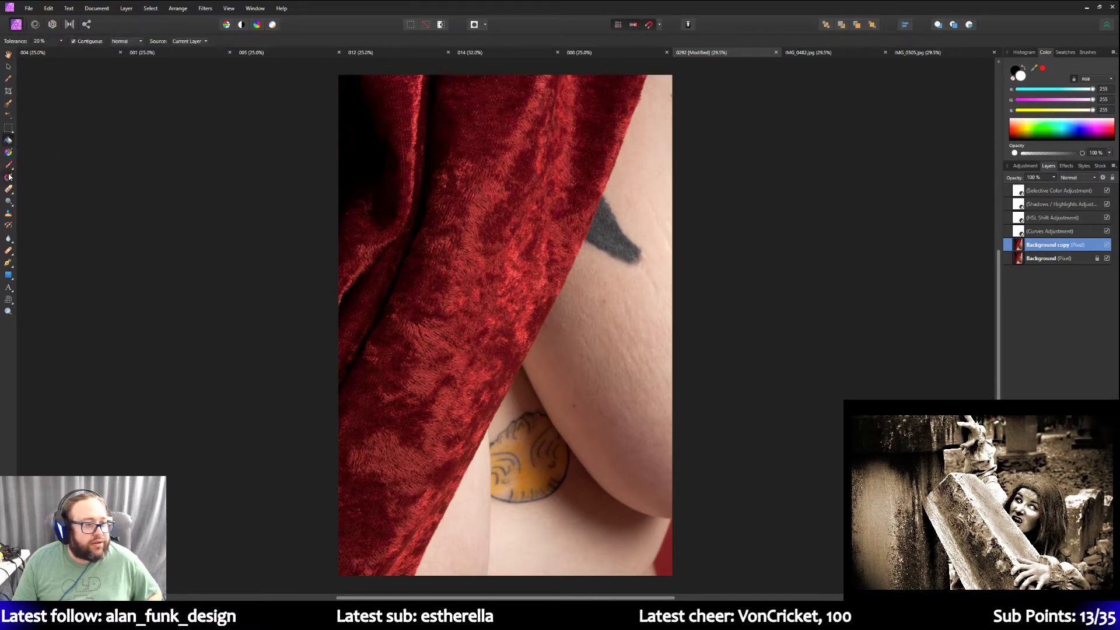
click(10, 177)
click(8, 168)
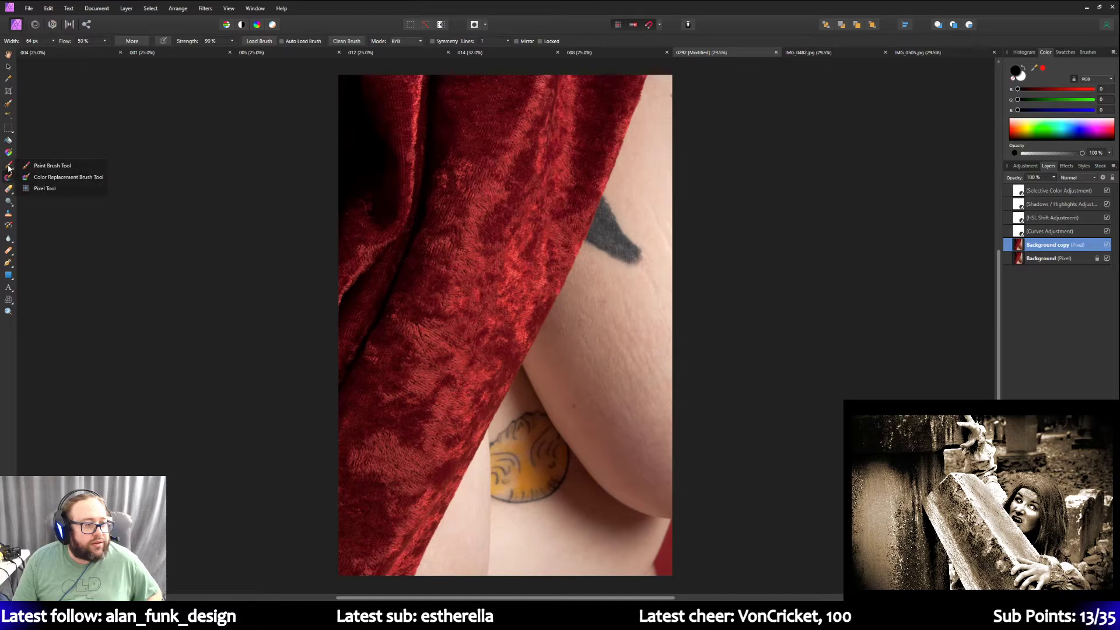
mouse_move(9, 190)
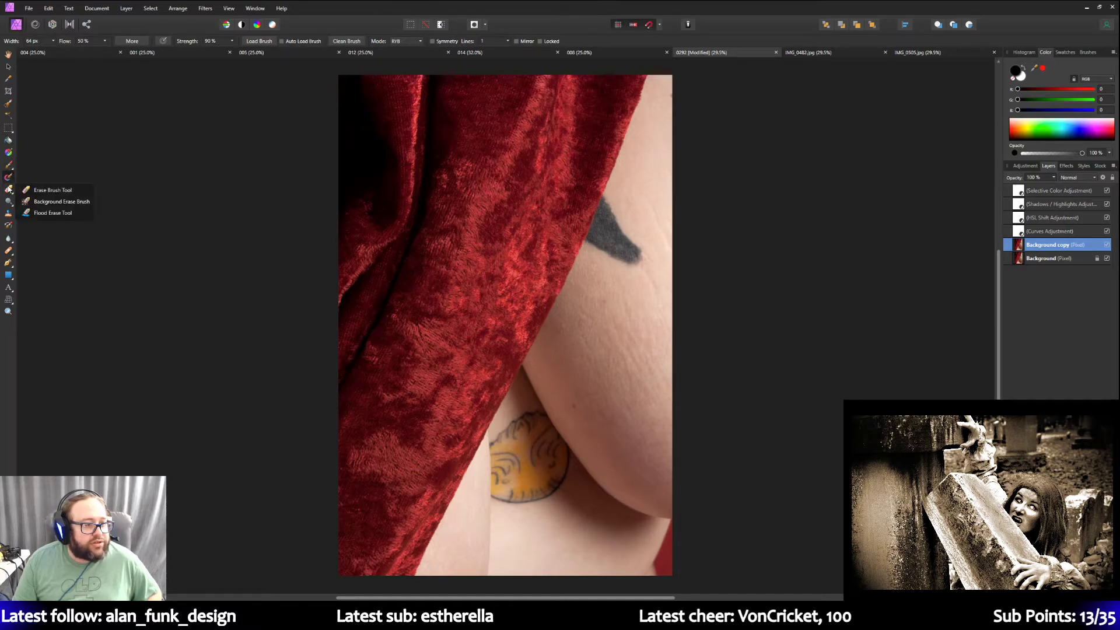
mouse_move(8, 244)
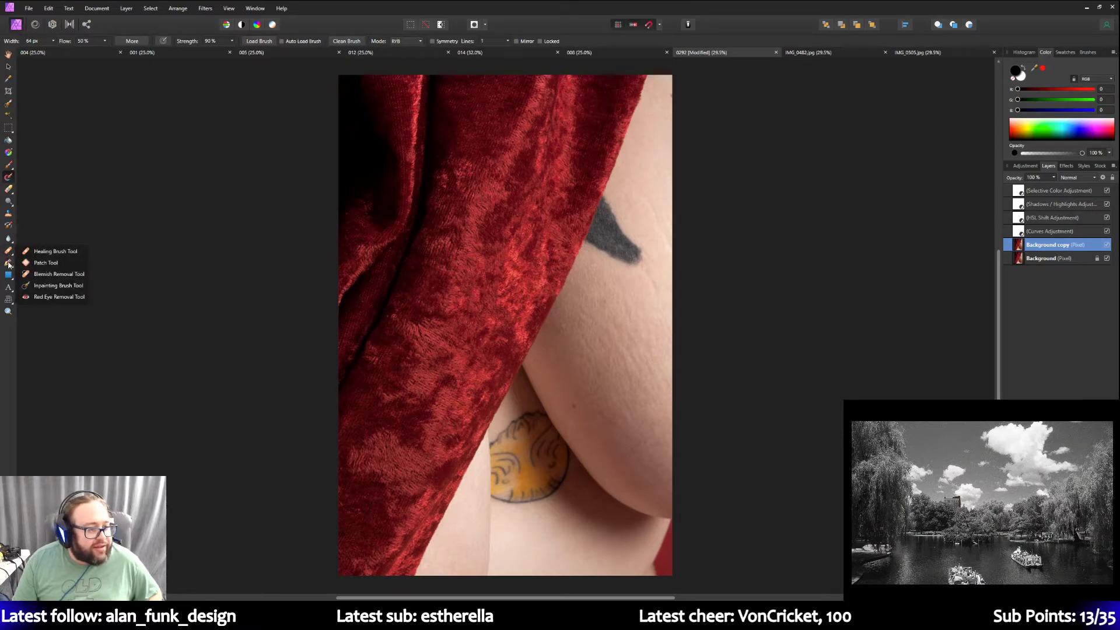
mouse_move(9, 279)
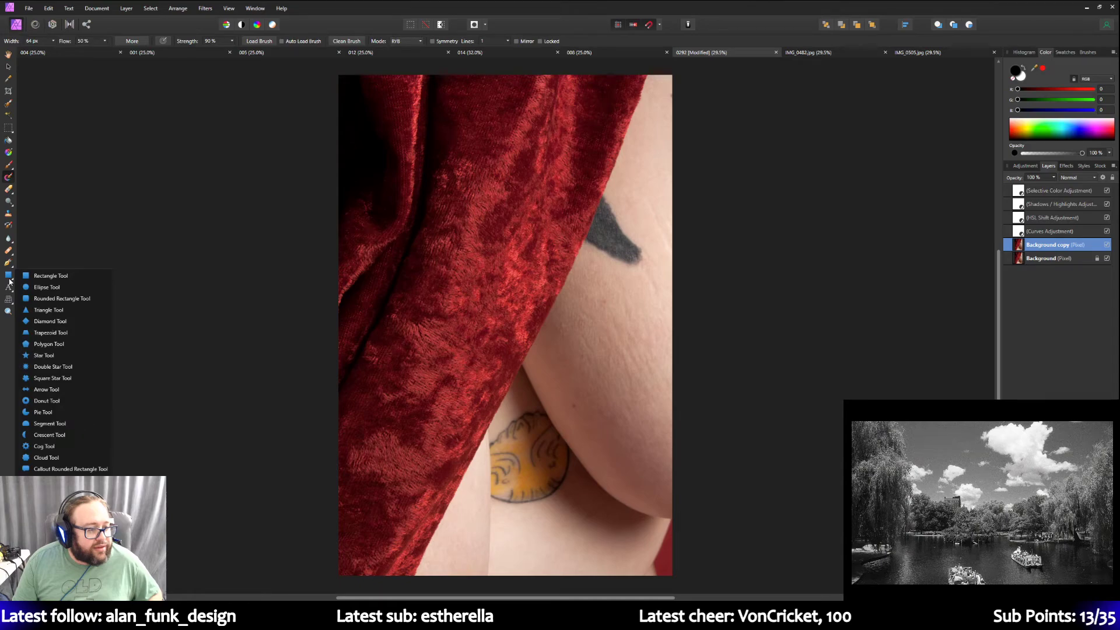
click(8, 104)
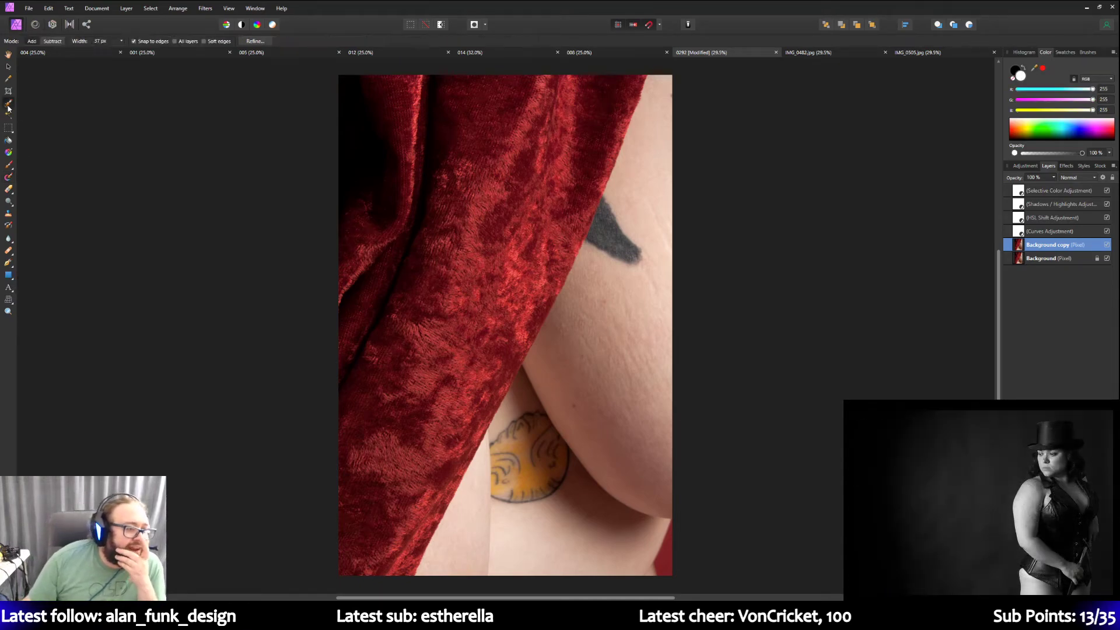
click(9, 141)
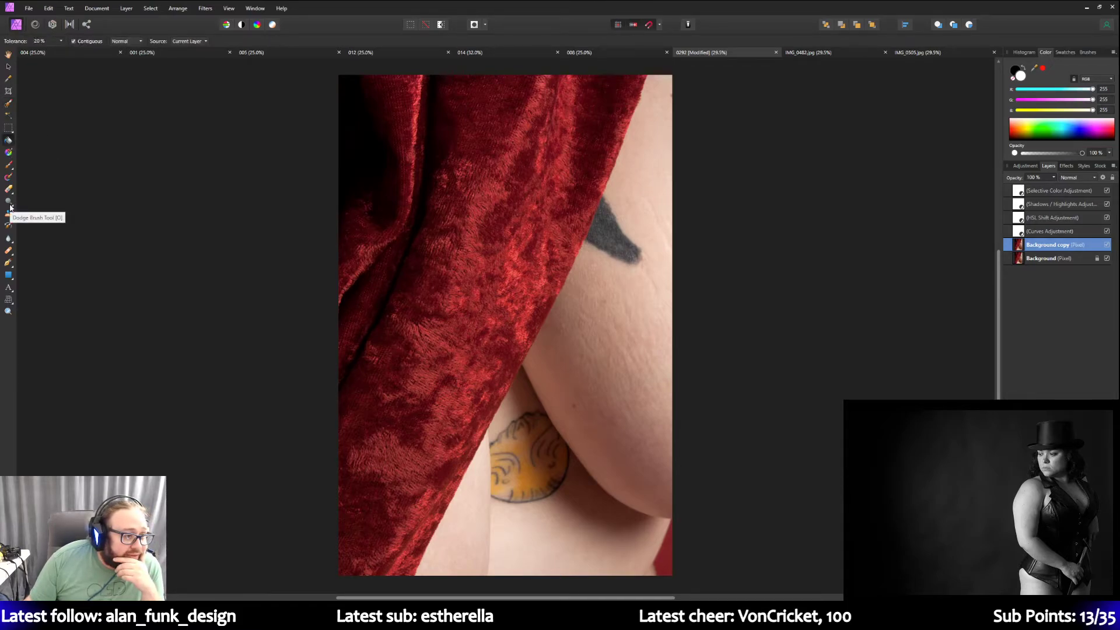
click(7, 239)
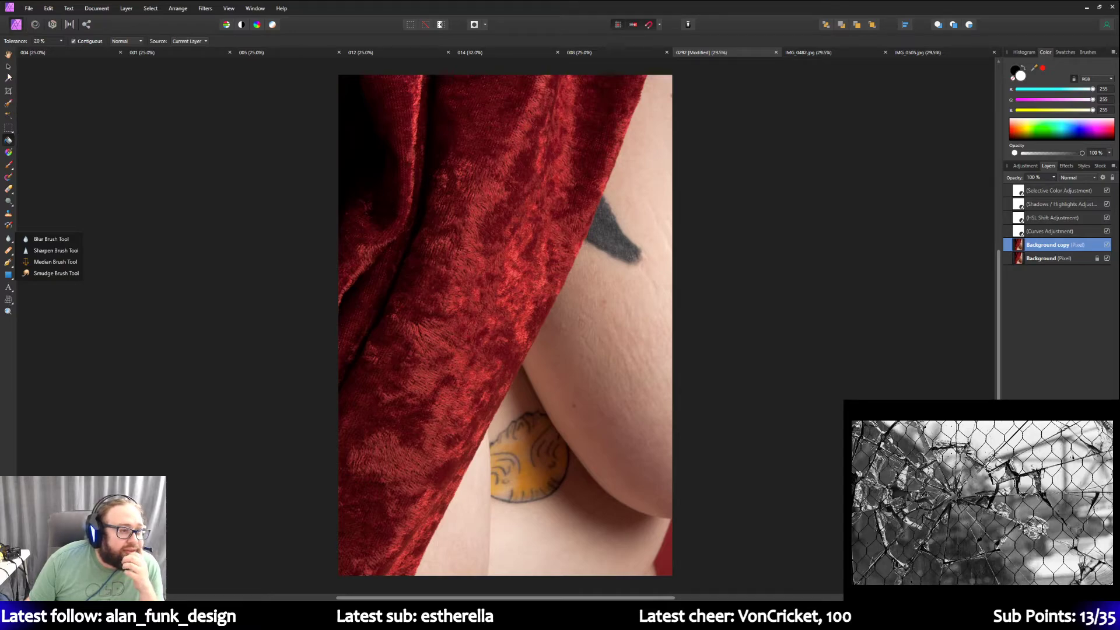
click(10, 129)
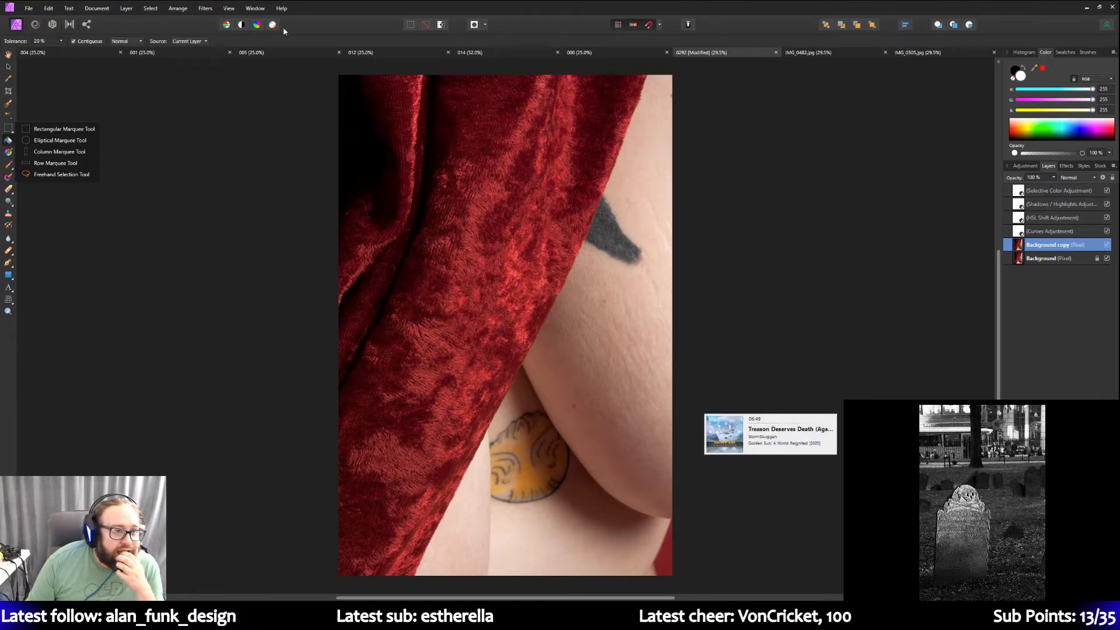
click(299, 19)
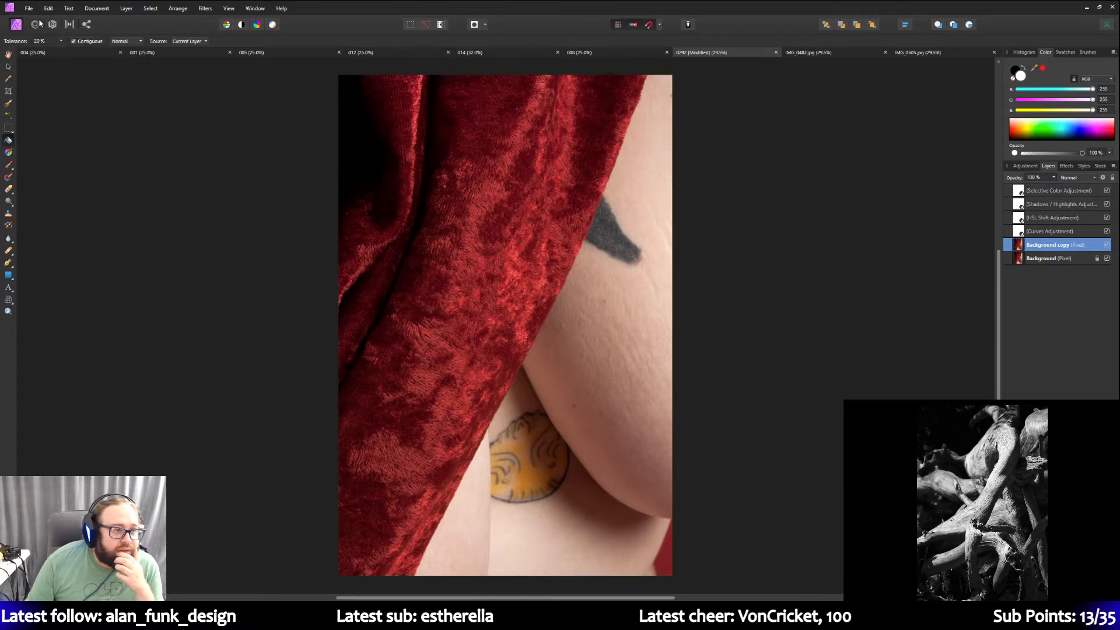
Look through the brush, clone and healing tools for one that suits the Background copy layer.
click(8, 169)
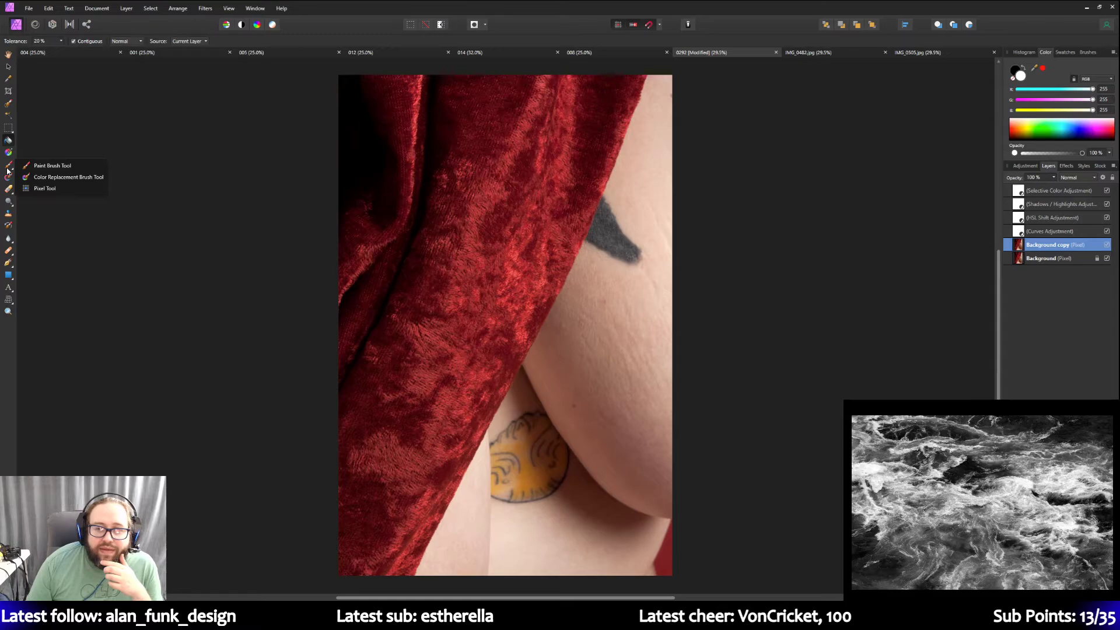
click(8, 201)
click(8, 213)
click(10, 252)
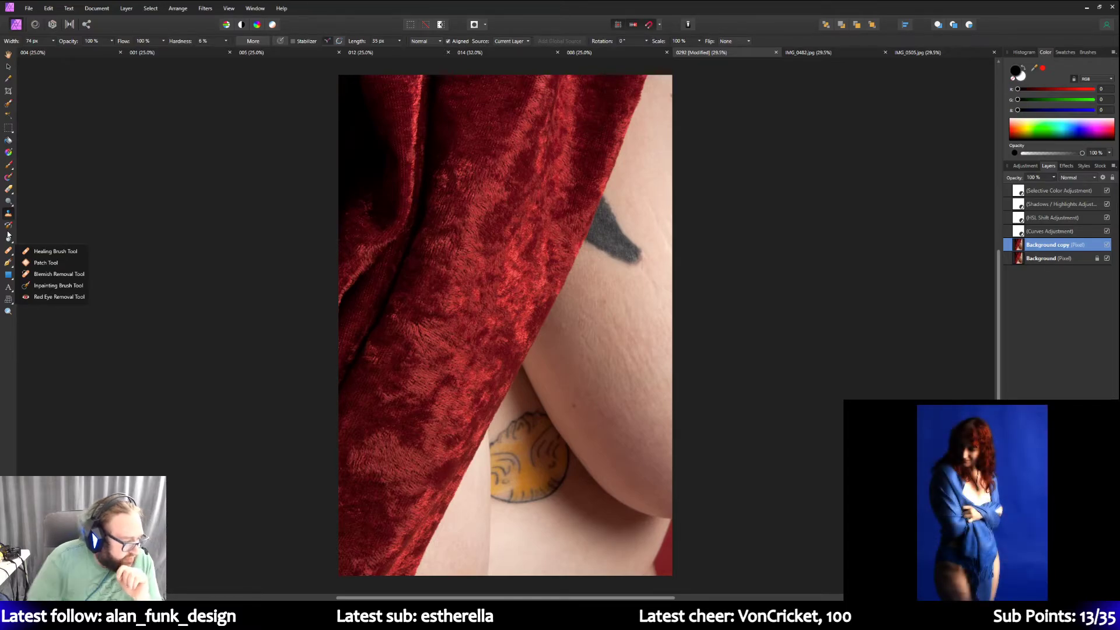
Try a linear gradient fill on the Background copy layer with the Gradient tool and undo it.
click(9, 153)
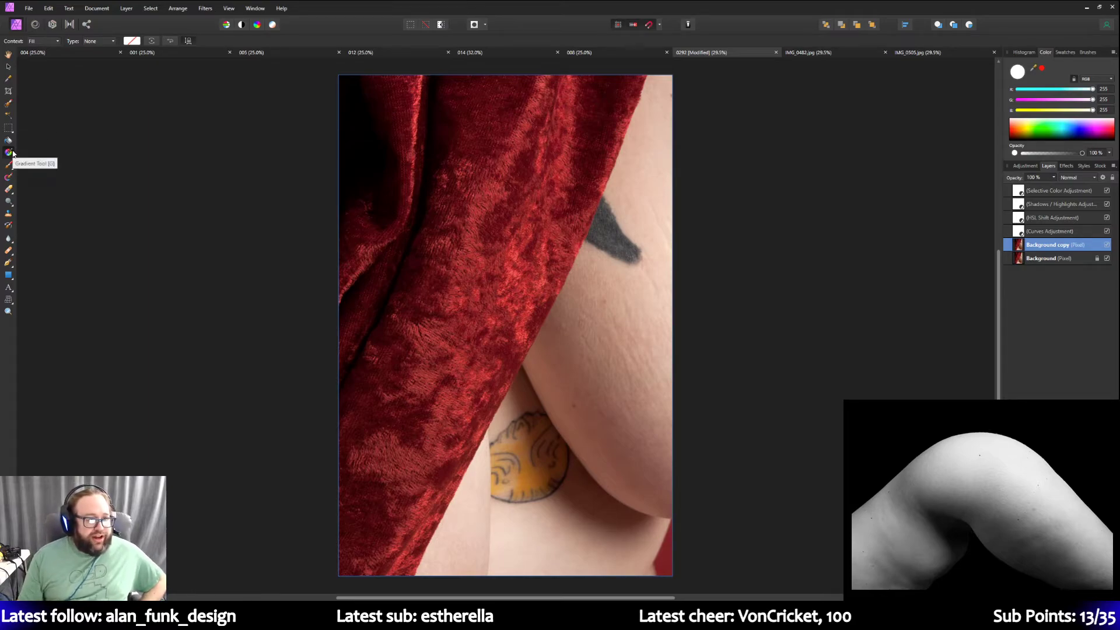
click(57, 42)
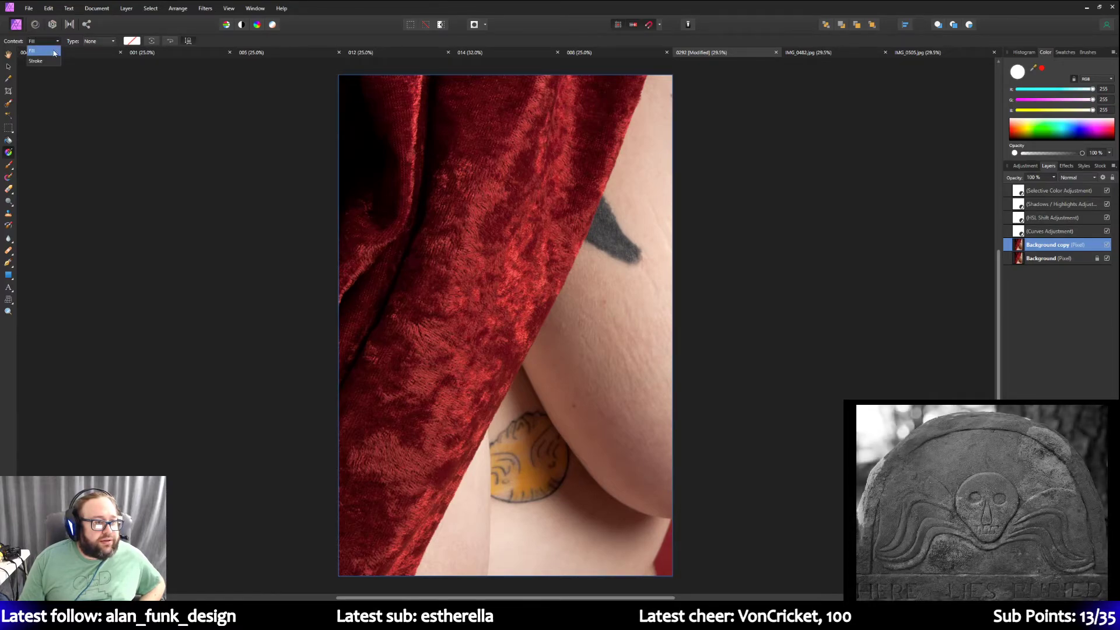
click(114, 43)
click(114, 43)
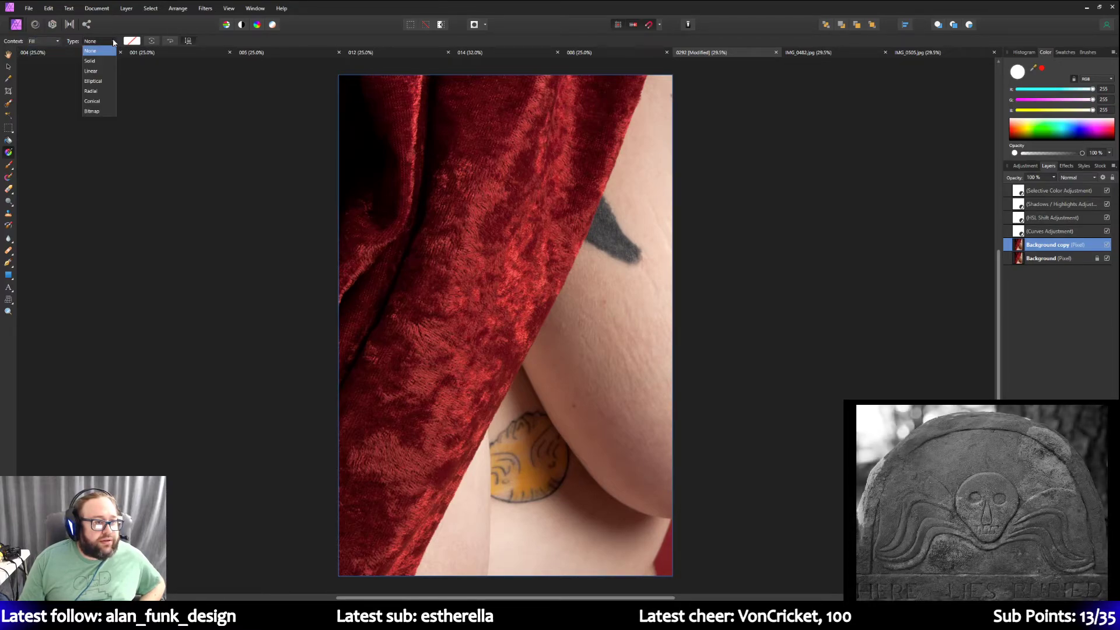
click(115, 43)
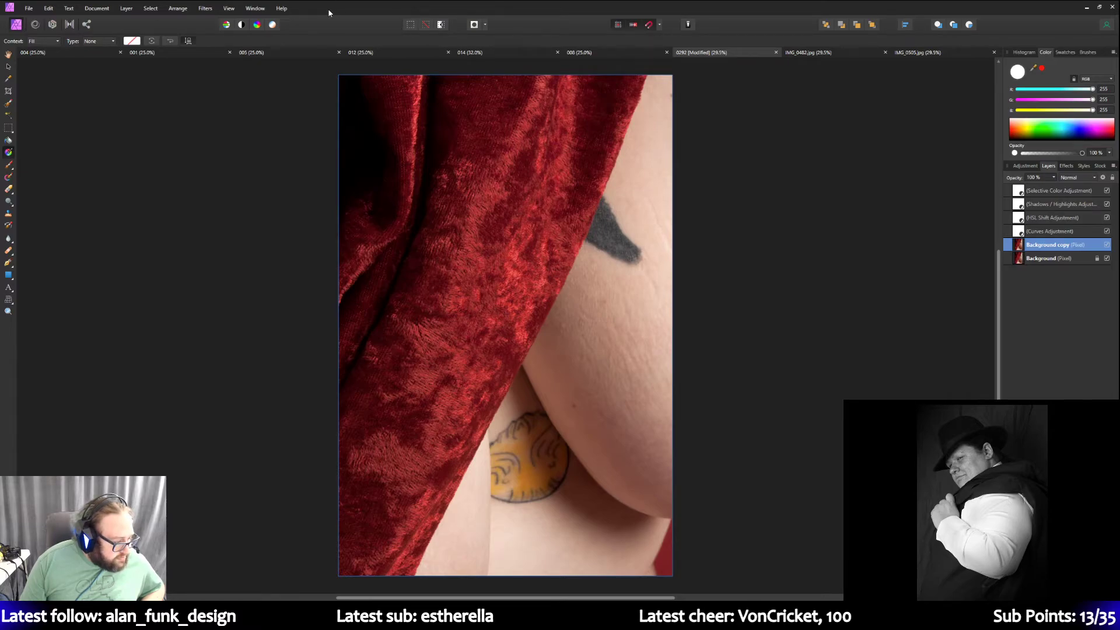
click(110, 41)
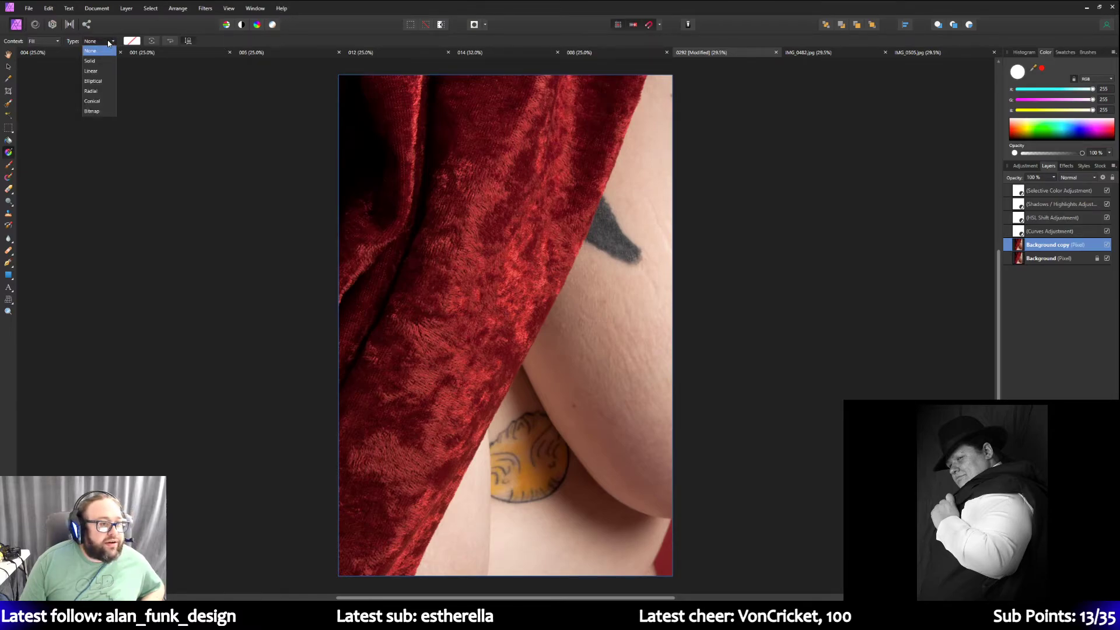
click(100, 71)
click(49, 9)
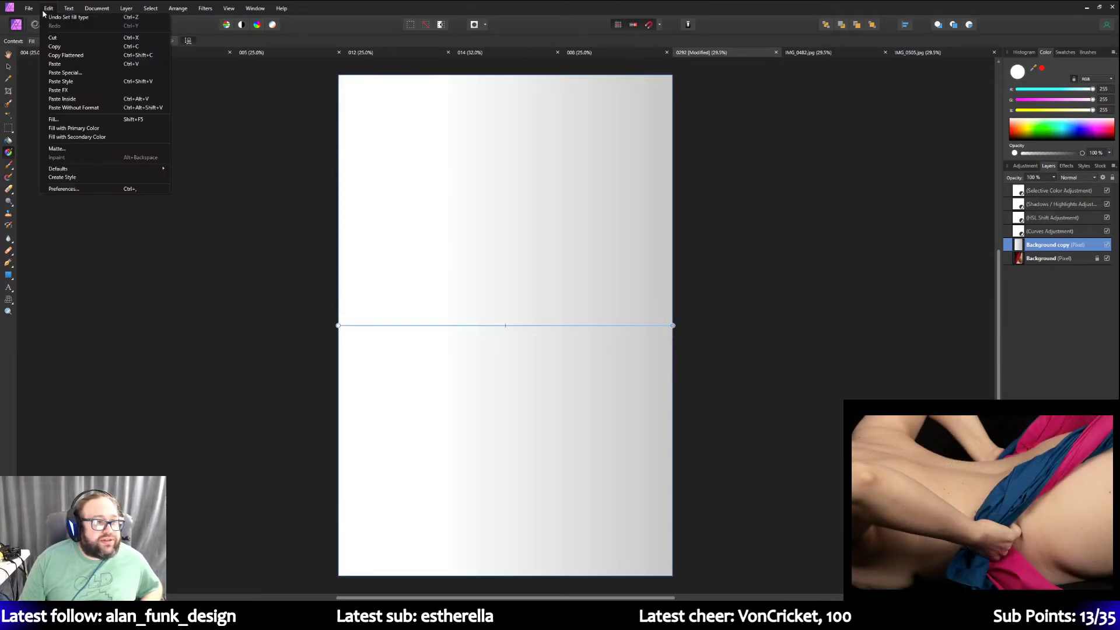
click(47, 17)
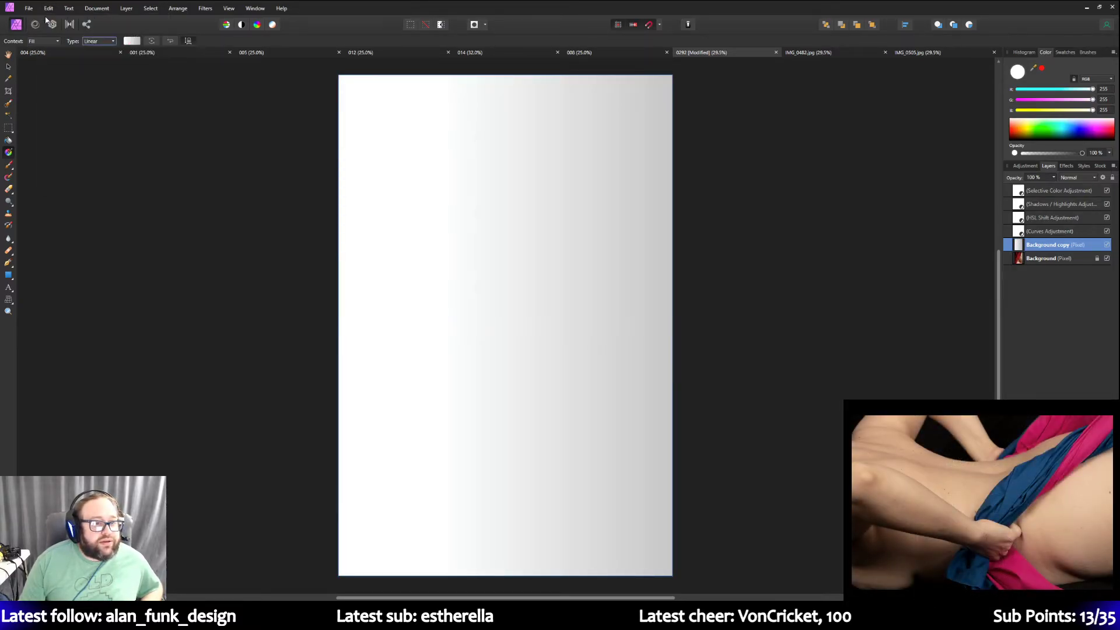
Switch the gradient context to Stroke and try conical and linear gradients on the Background copy layer.
click(56, 41)
click(47, 61)
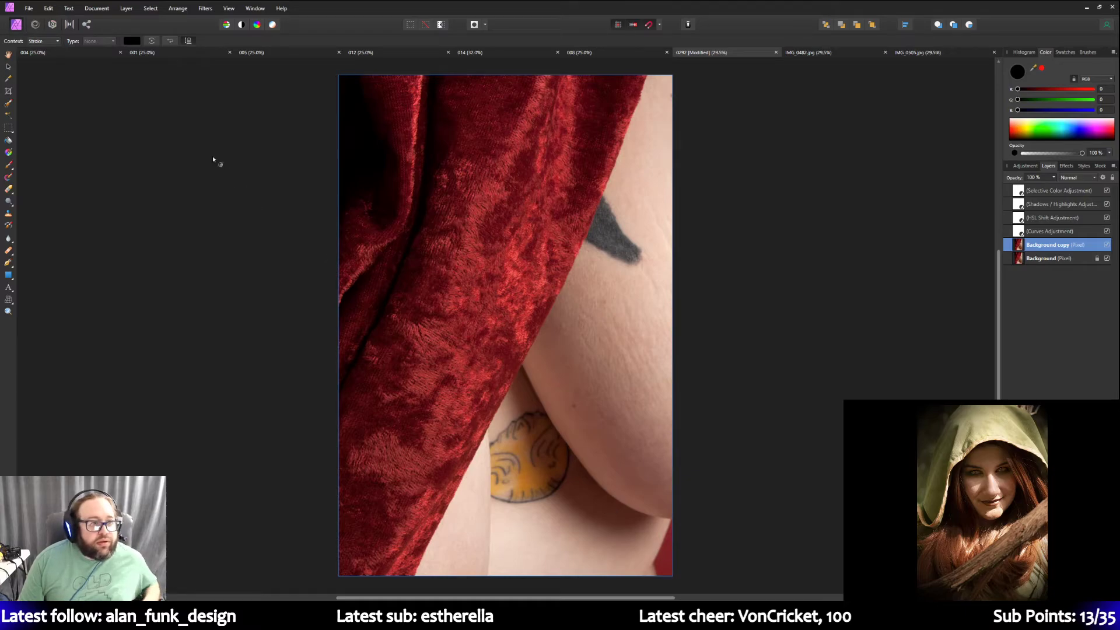
click(132, 42)
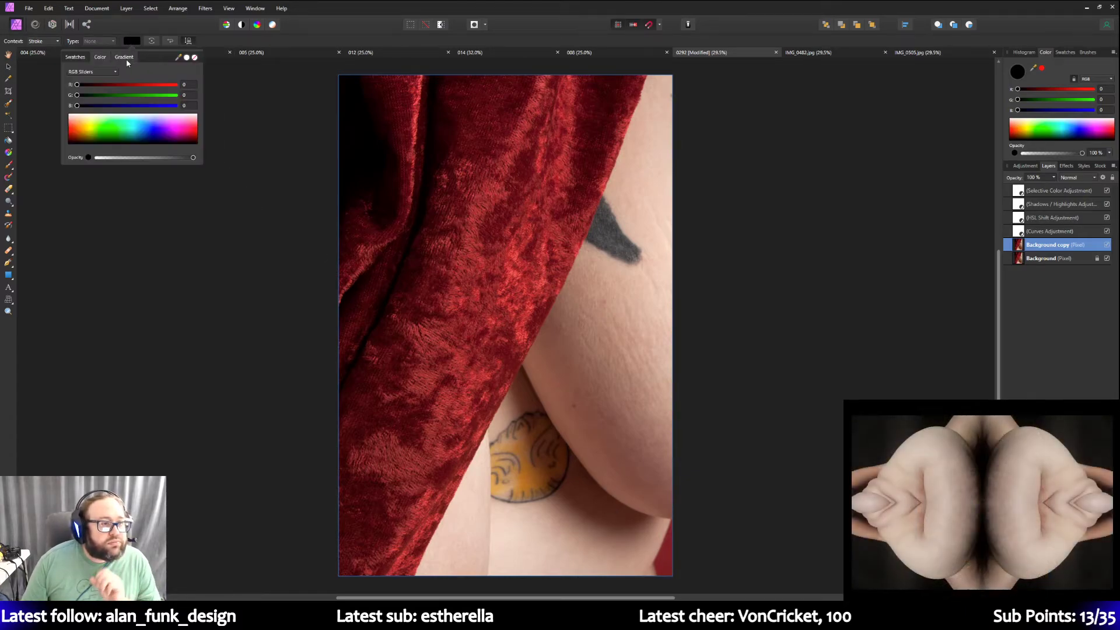
click(124, 57)
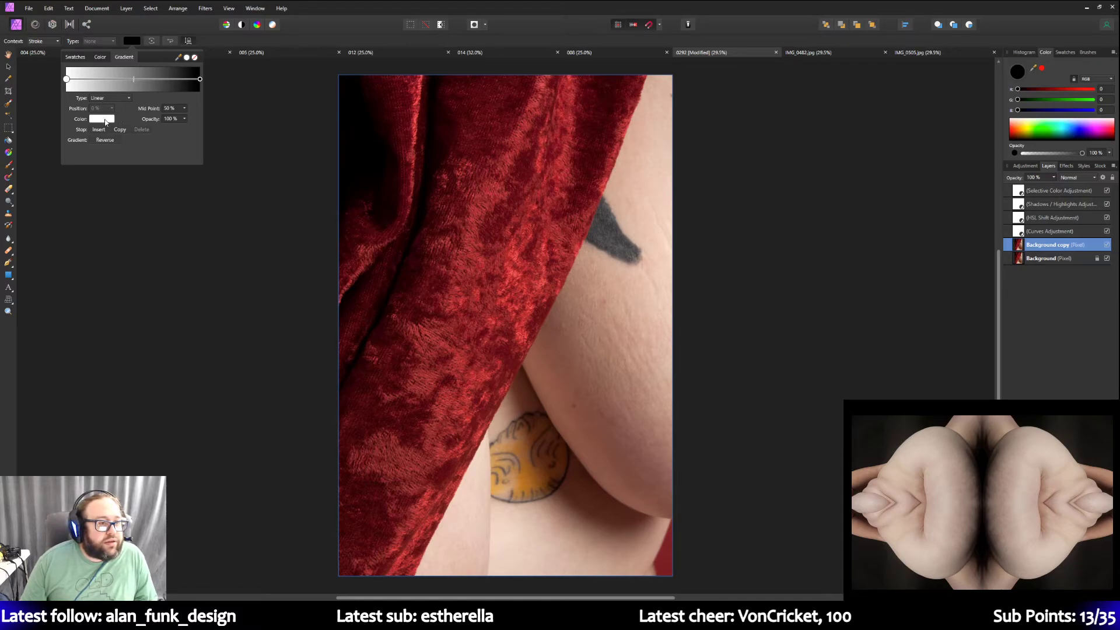
click(105, 98)
click(107, 137)
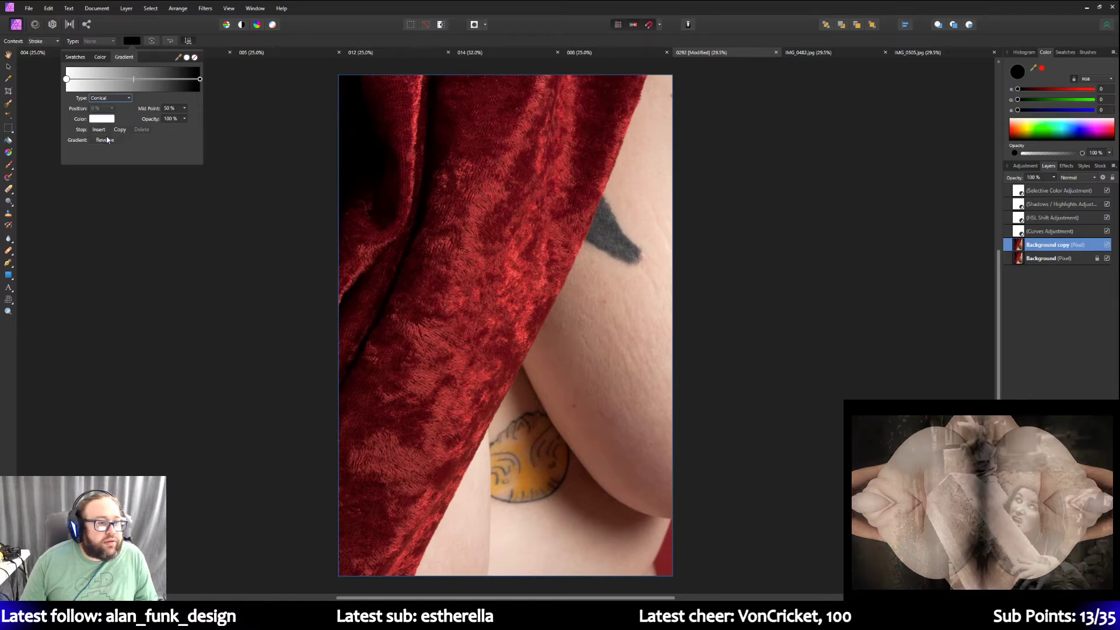
click(107, 101)
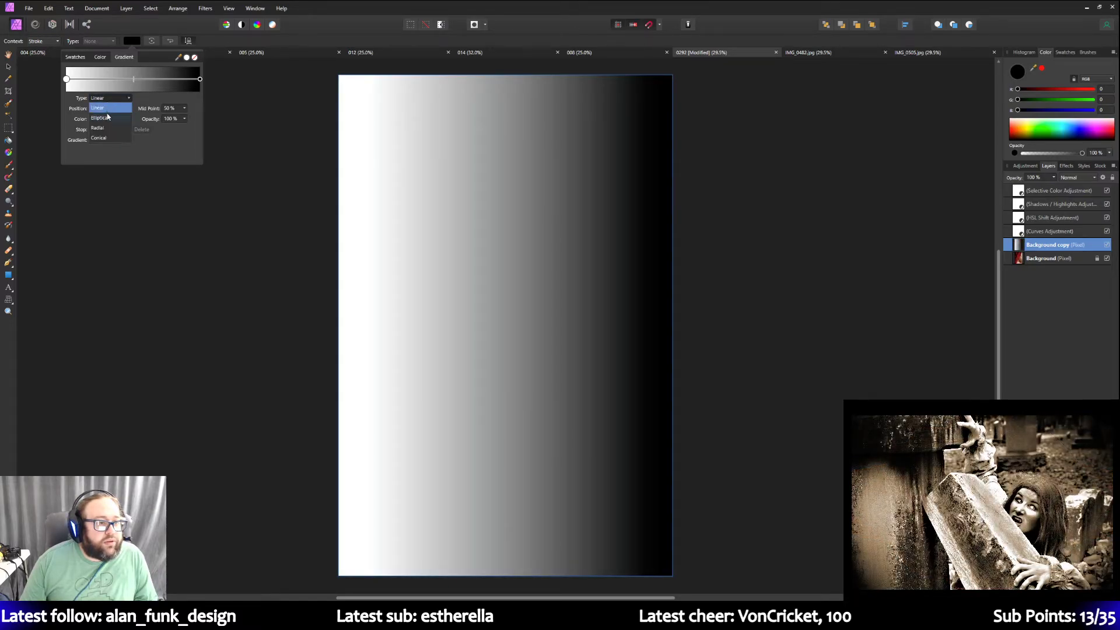
click(106, 99)
click(107, 99)
click(158, 152)
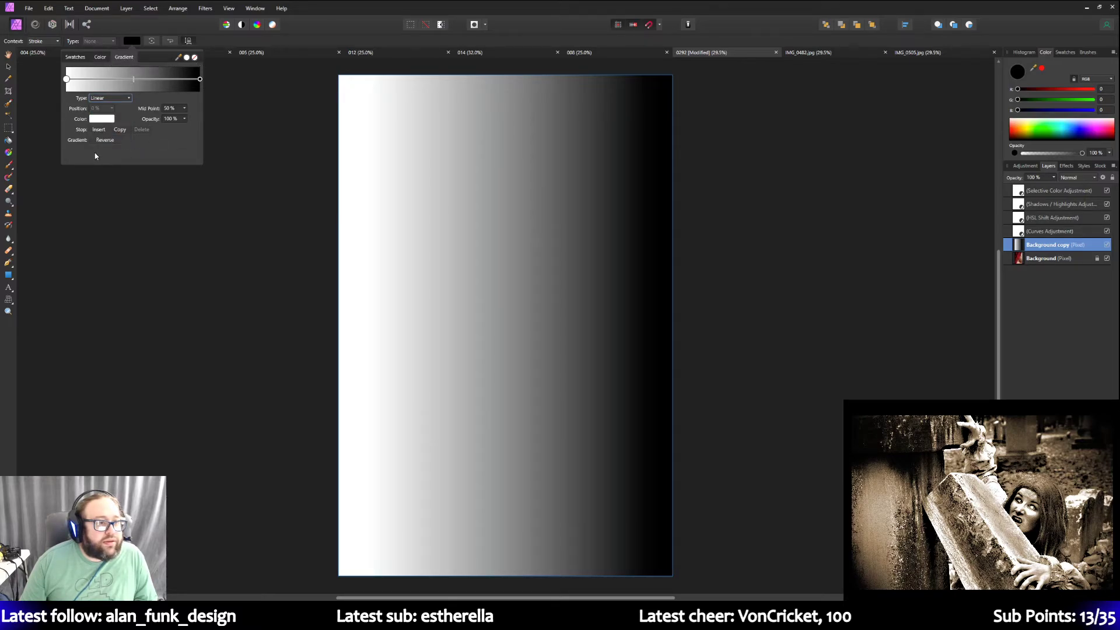
Undo the gradient changes made to the Background copy layer.
click(48, 8)
click(49, 8)
click(49, 8)
click(50, 17)
click(48, 7)
click(50, 17)
click(48, 8)
click(50, 17)
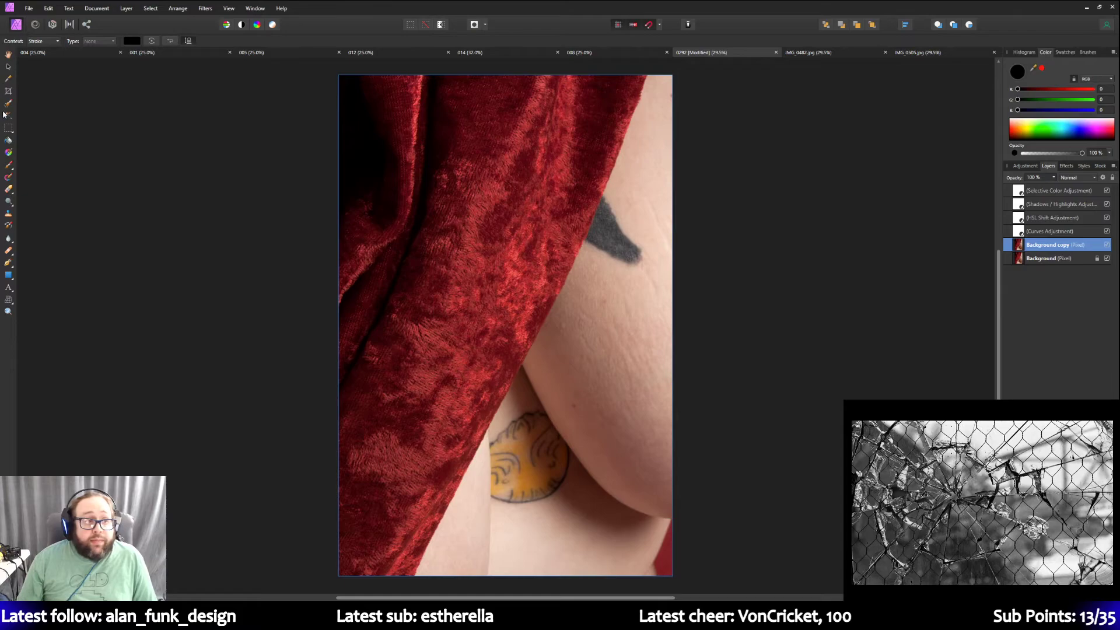
Leave the Gradient tool for the Pan tool and save the red velvet photo 0292.
click(8, 54)
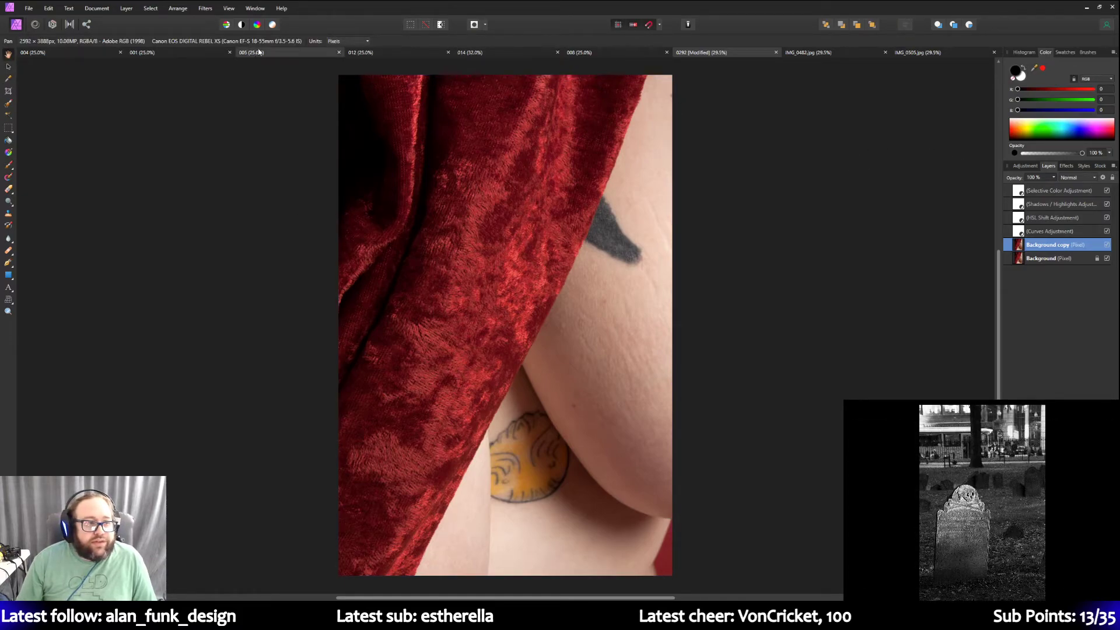
click(28, 9)
click(51, 135)
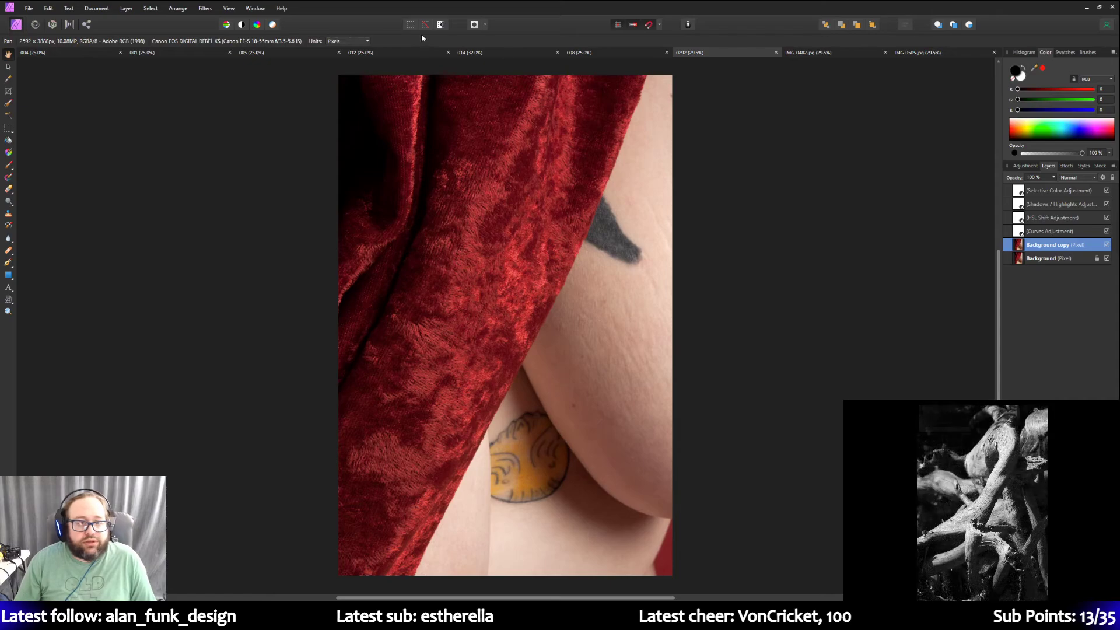
Look through the available adjustments and their presets for the red velvet photo.
click(1031, 167)
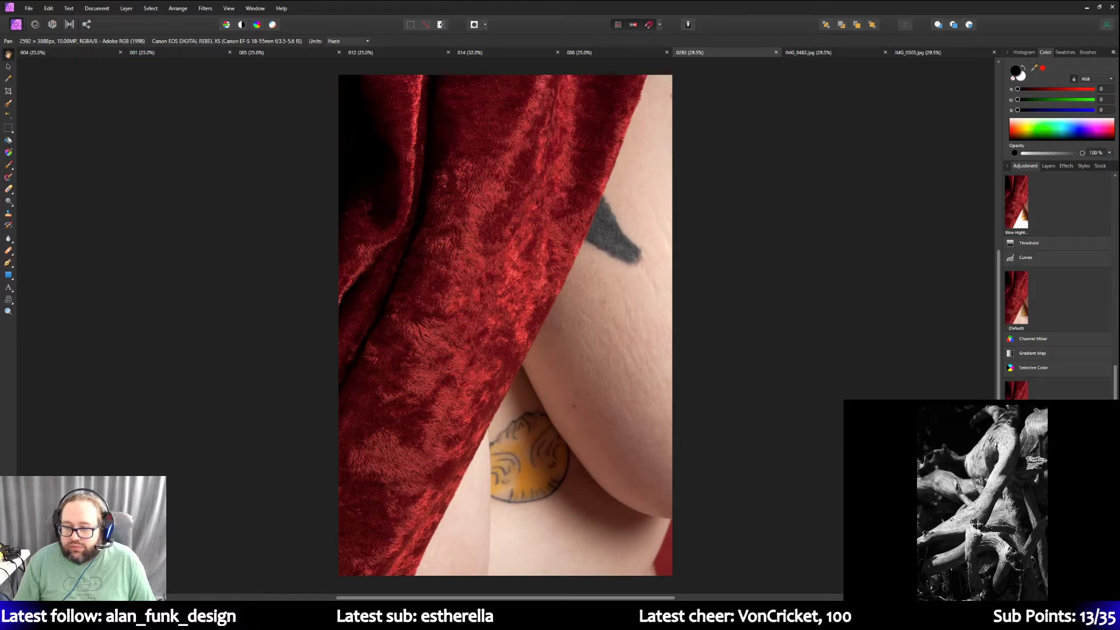
scroll(1059, 286, up, 5)
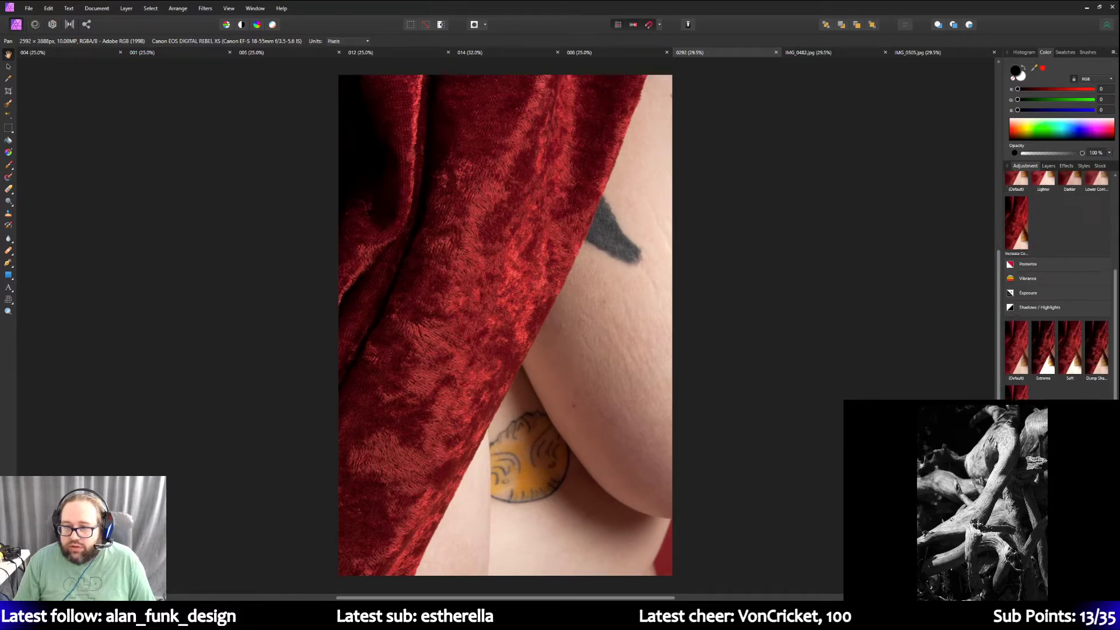
scroll(1059, 286, up, 3)
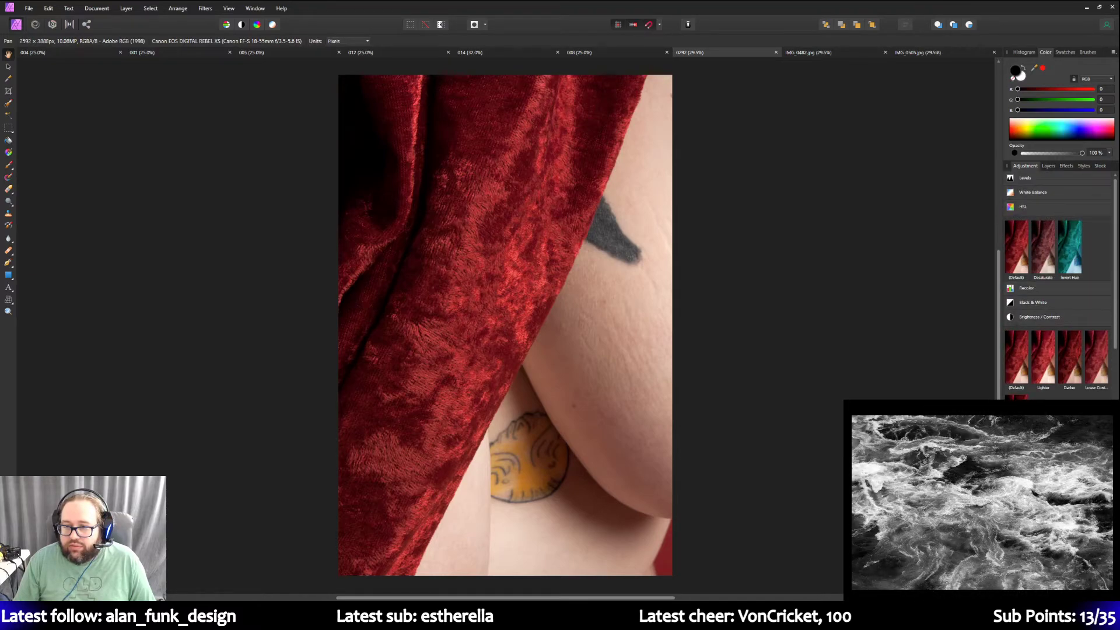
scroll(1059, 286, down, 8)
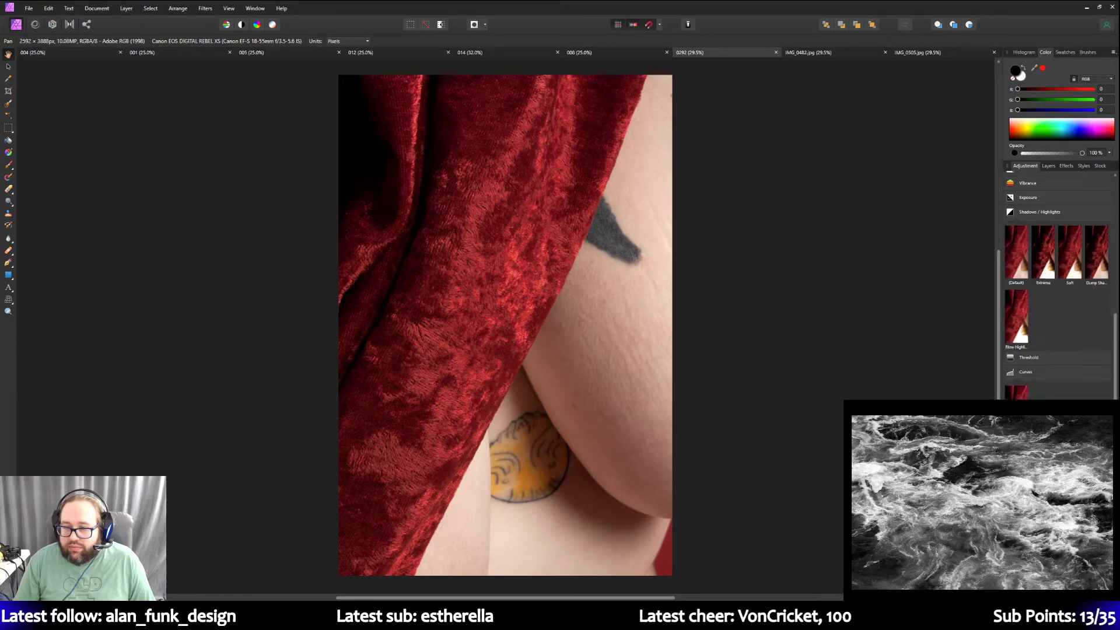
scroll(1059, 286, down, 1)
scroll(1047, 379, down, 1)
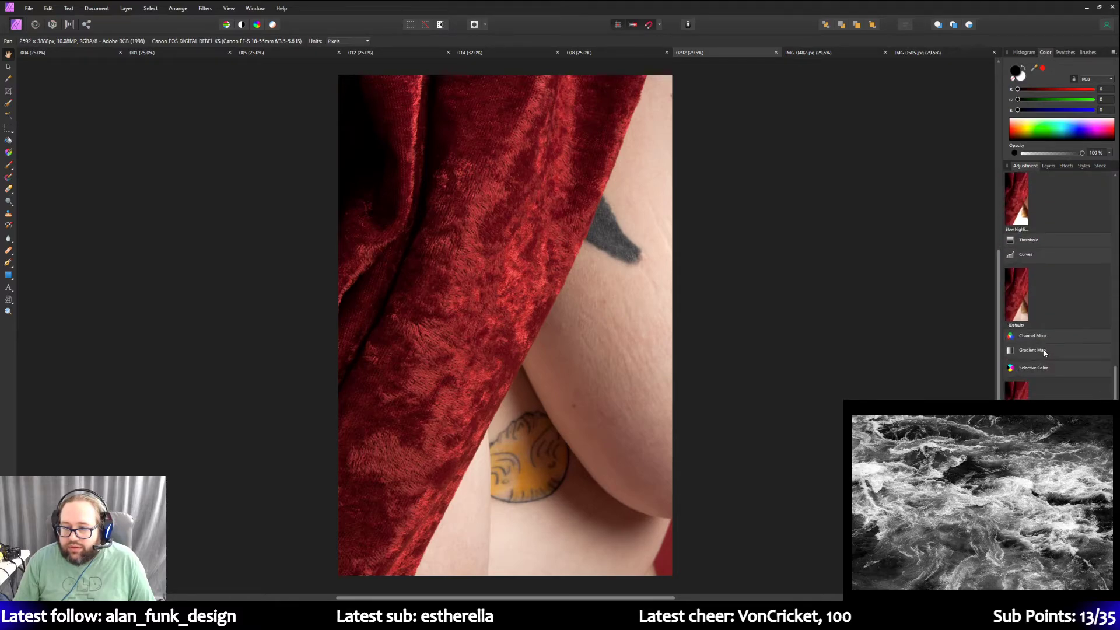
click(1045, 332)
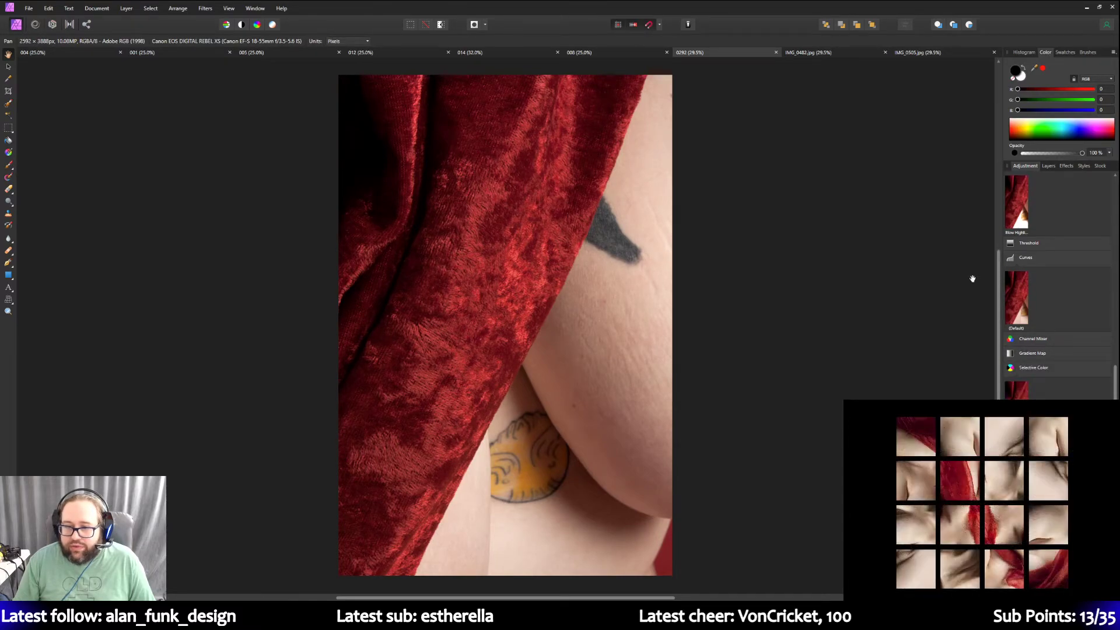
Go to the IMG_0482.jpg photo, duplicate its Background layer and name the duplicate "Background copy".
click(824, 56)
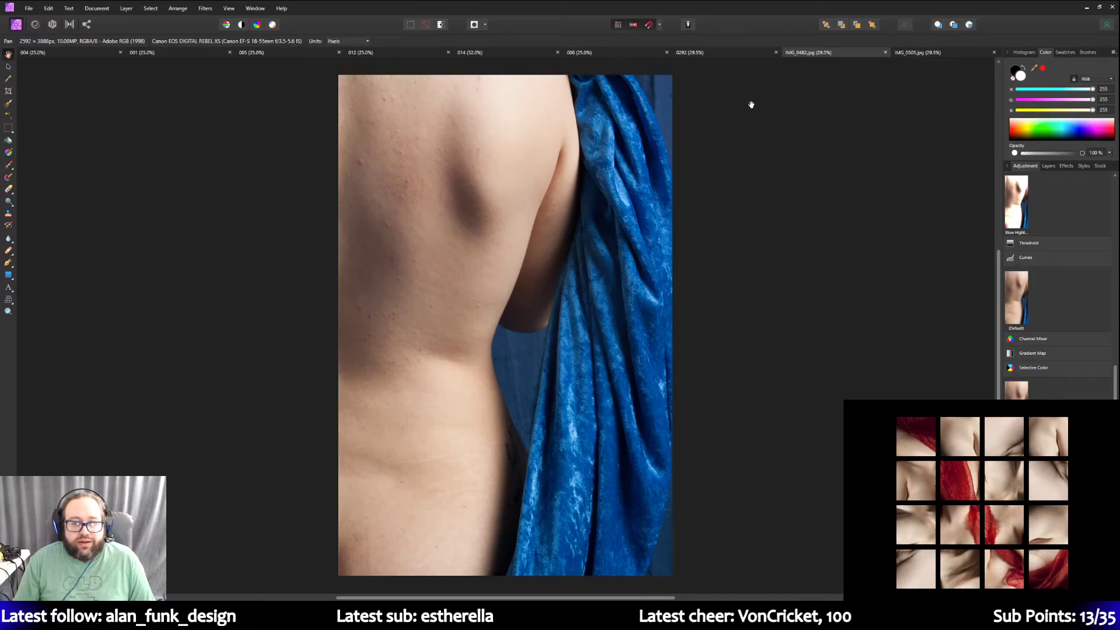
click(1049, 167)
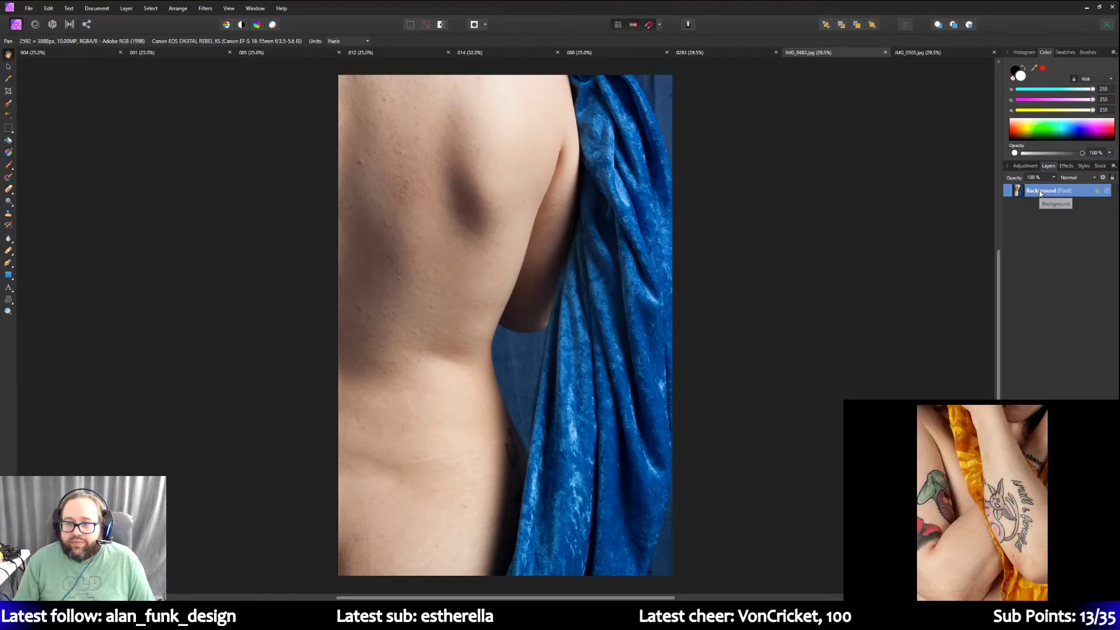
right_click(1040, 193)
click(1035, 270)
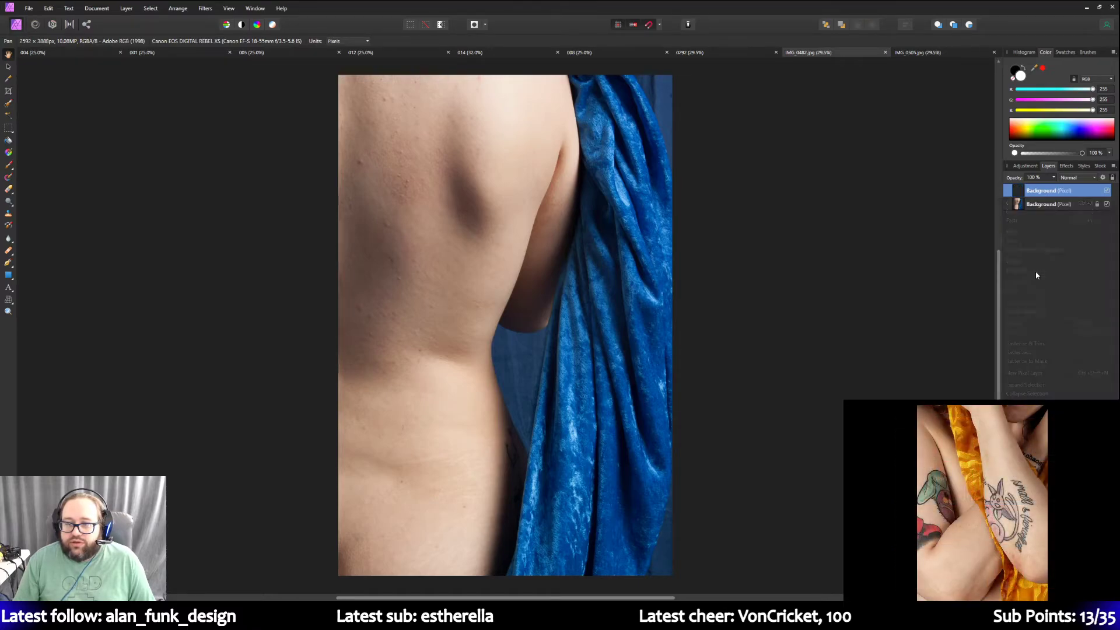
double_click(1050, 191)
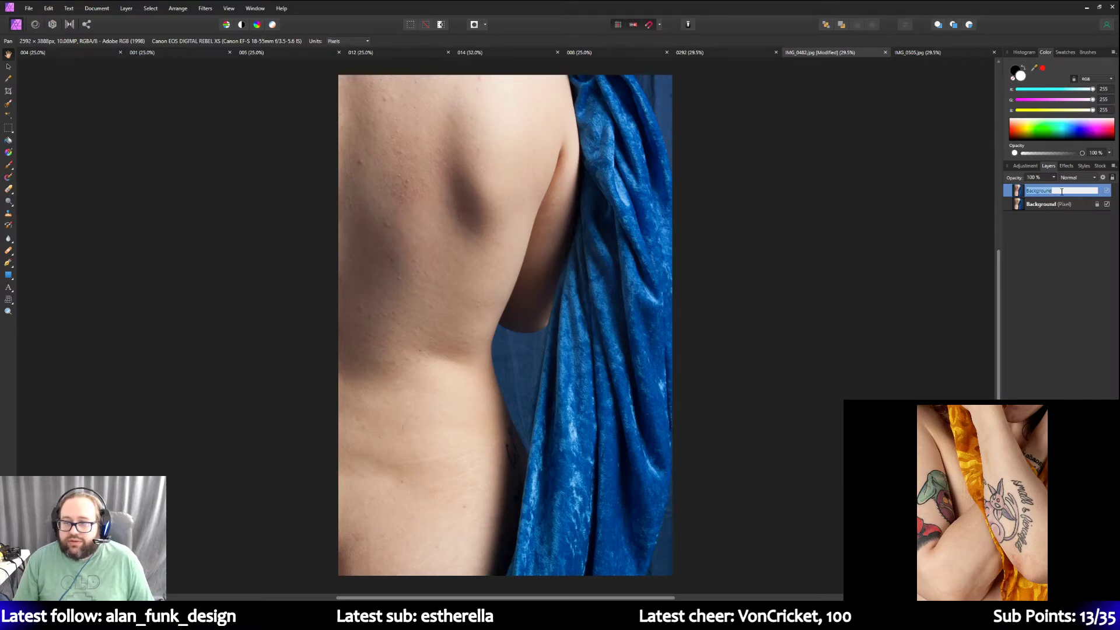
text(copy)
key(Return)
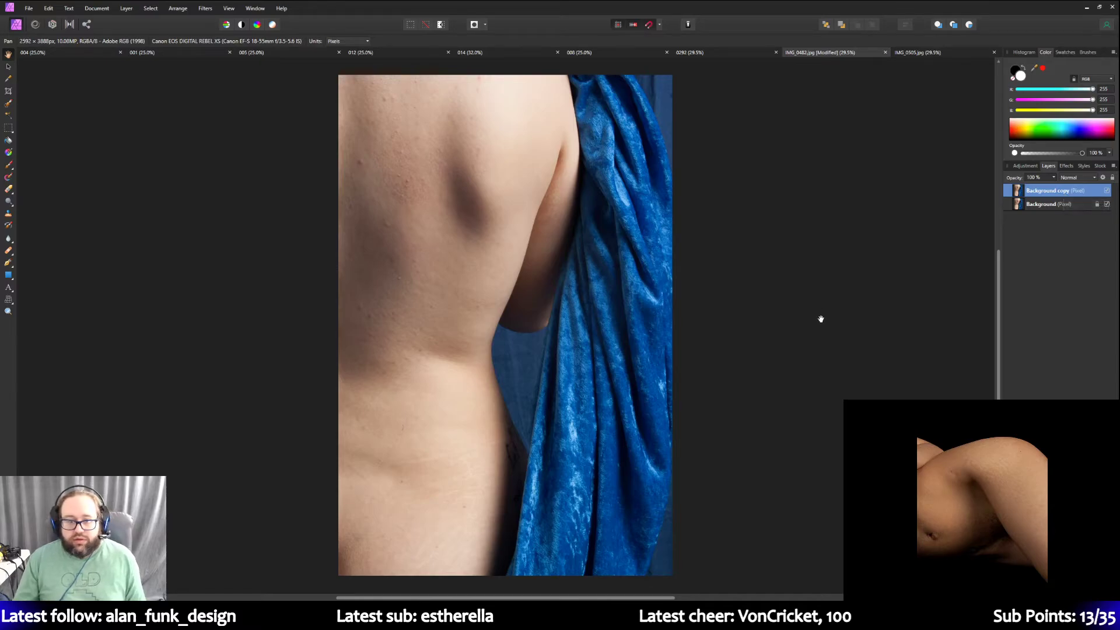
Add a Curves adjustment, moving the black point in to X 0.053 and the white point to X about 0.95.
click(1023, 166)
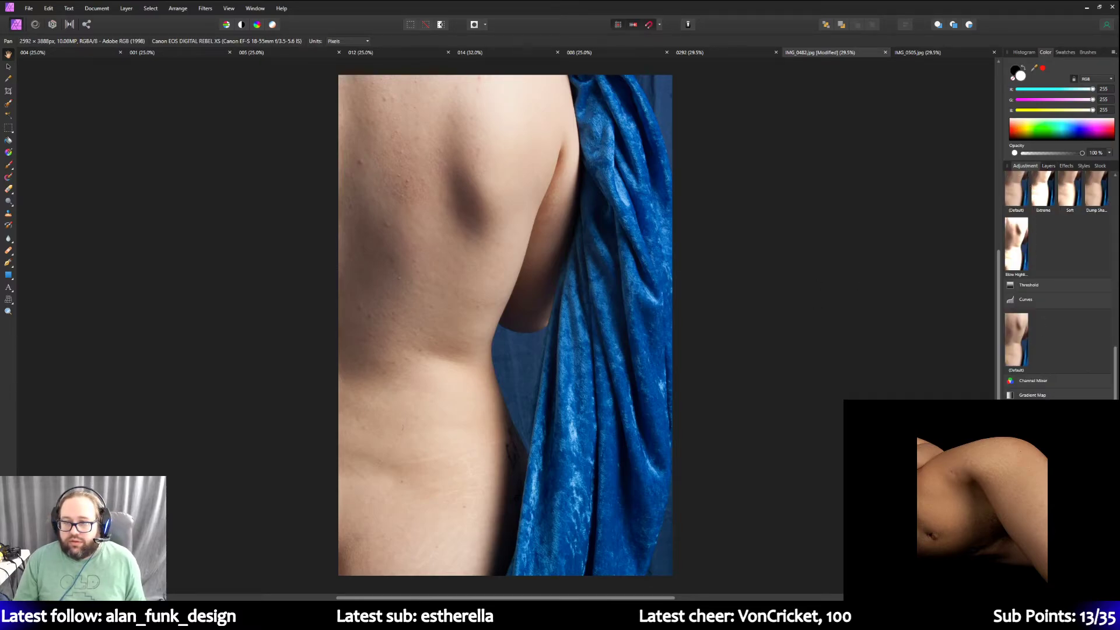
click(1017, 331)
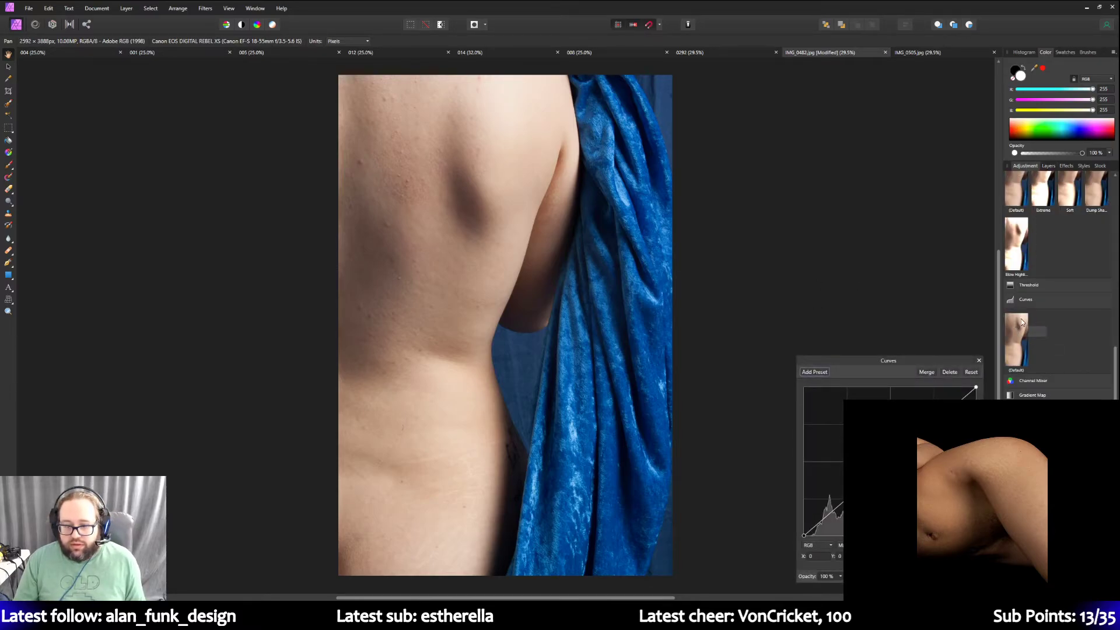
drag(804, 534, 814, 542)
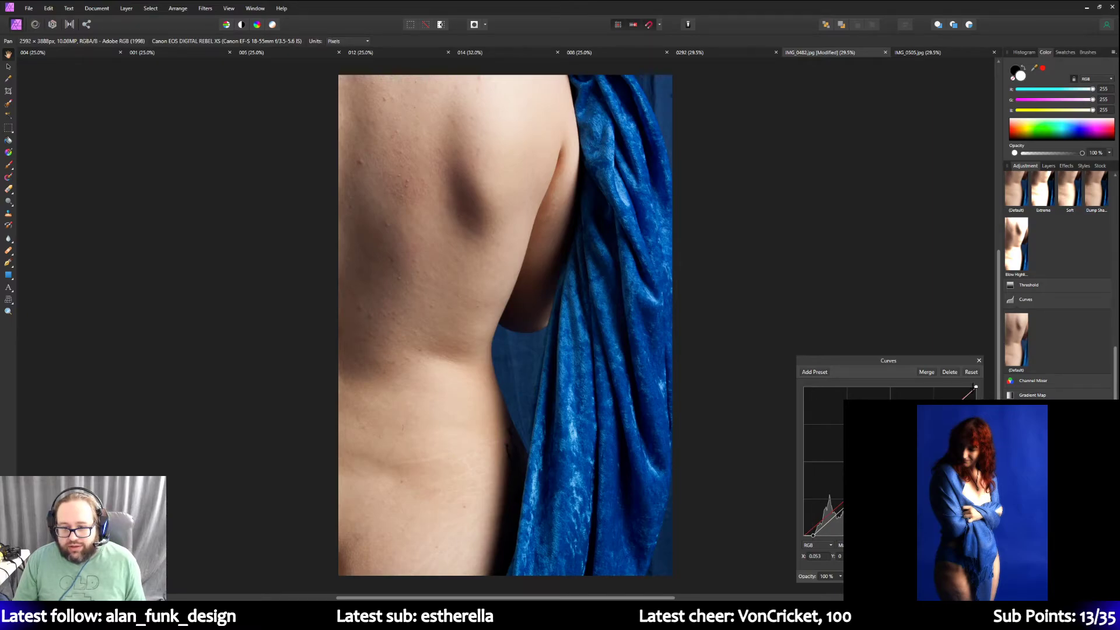
mouse_move(976, 387)
mouse_down()
mouse_move(953, 392)
mouse_move(981, 386)
mouse_up()
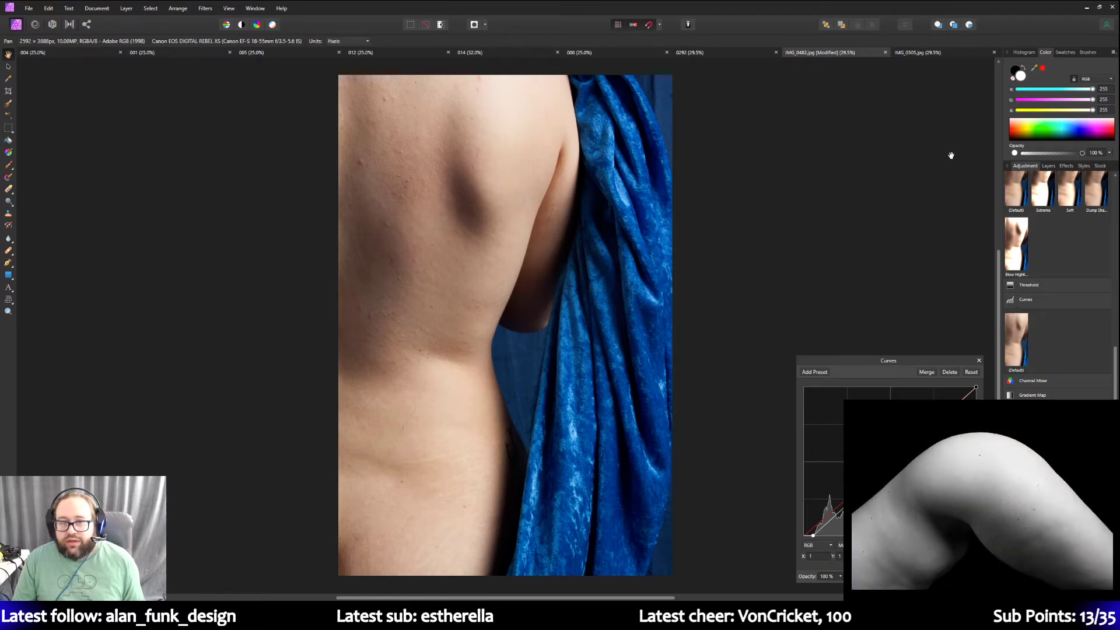
drag(976, 387, 968, 389)
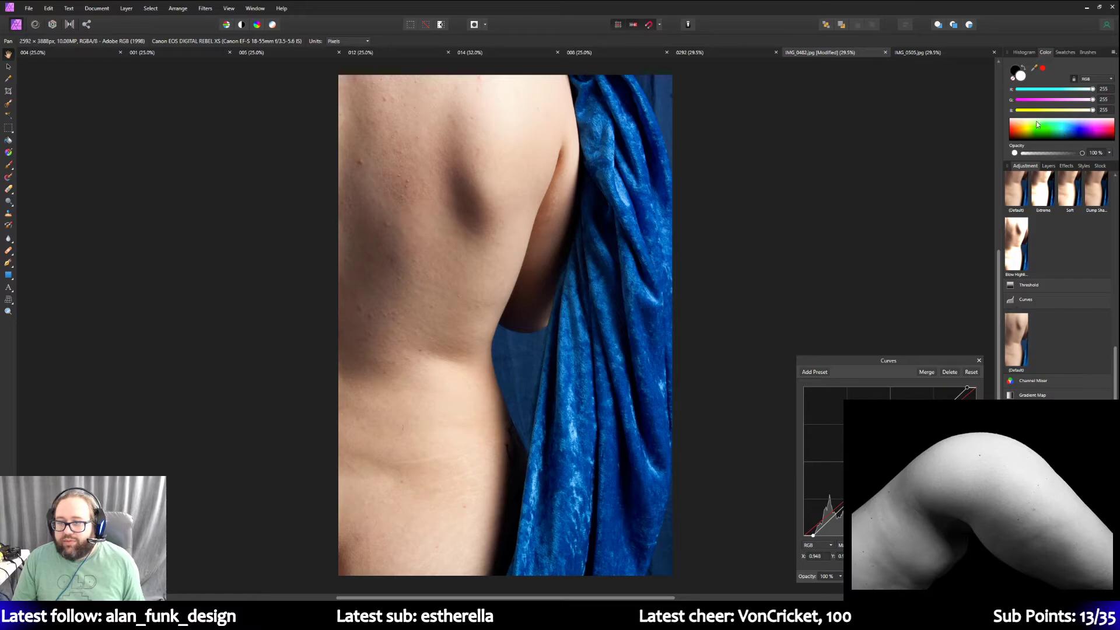
click(1048, 166)
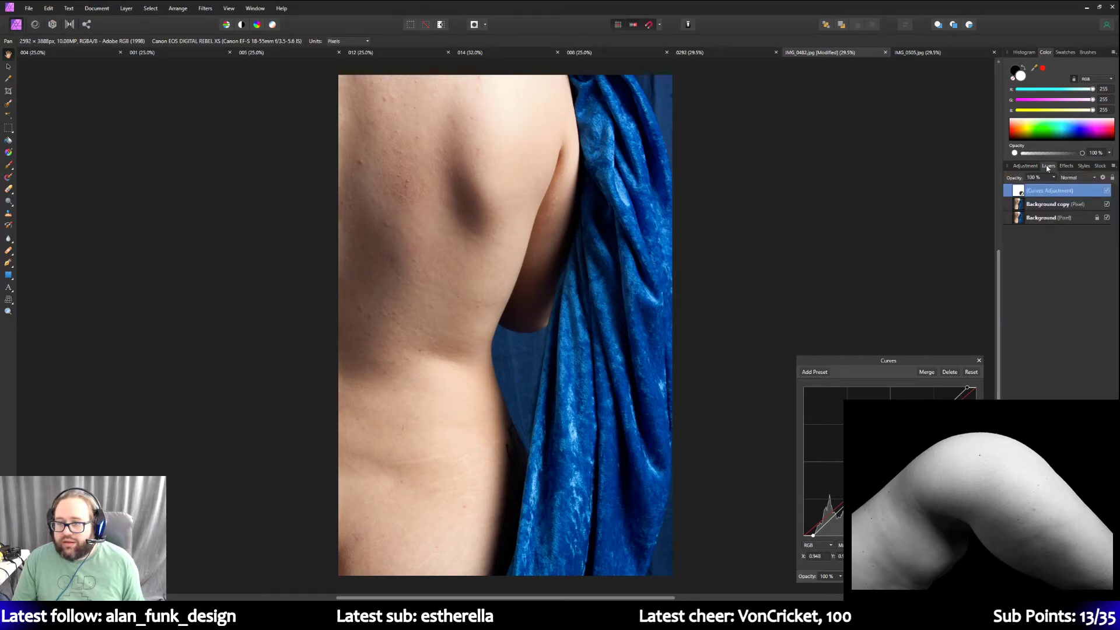
Add an HSL adjustment from the default preset and strongly lower the saturation of the blue velvet.
click(1025, 167)
scroll(1039, 350, down, 5)
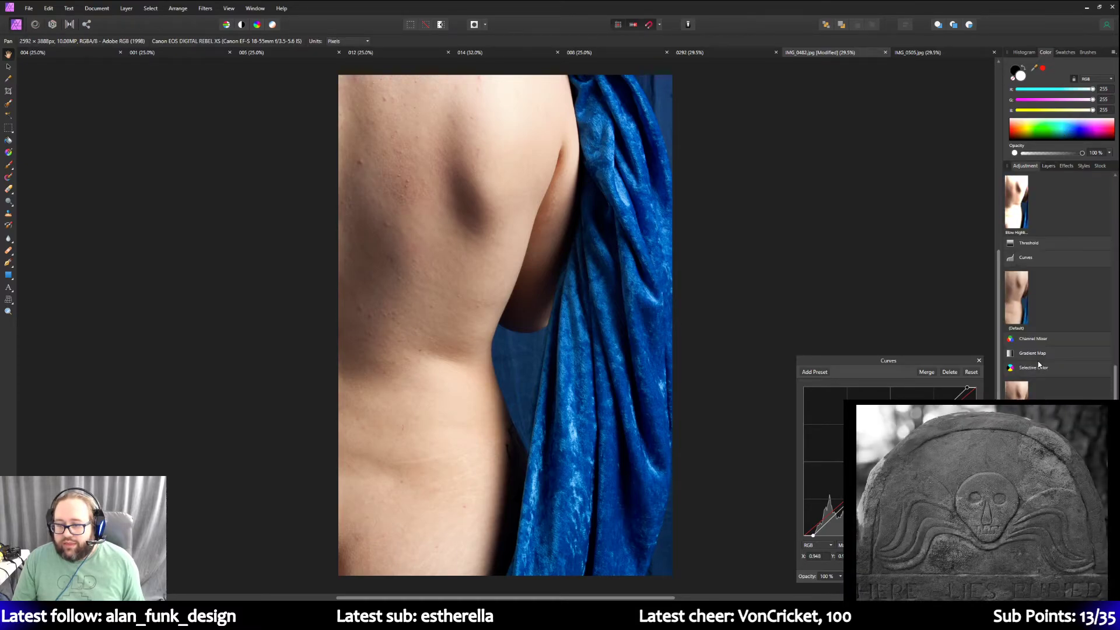
scroll(1038, 364, up, 10)
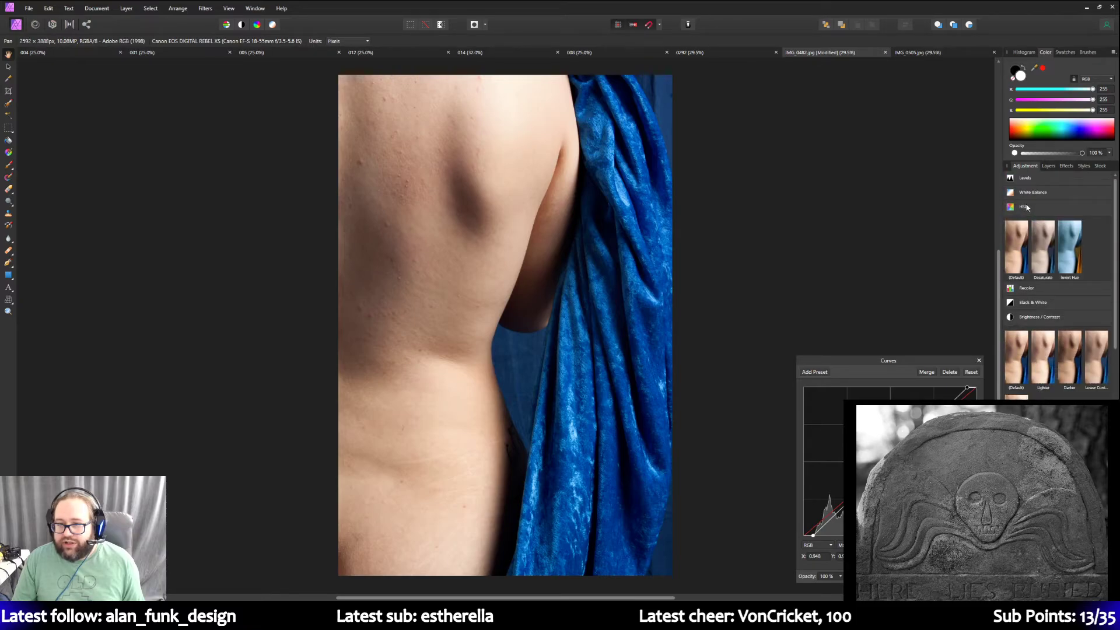
click(1016, 245)
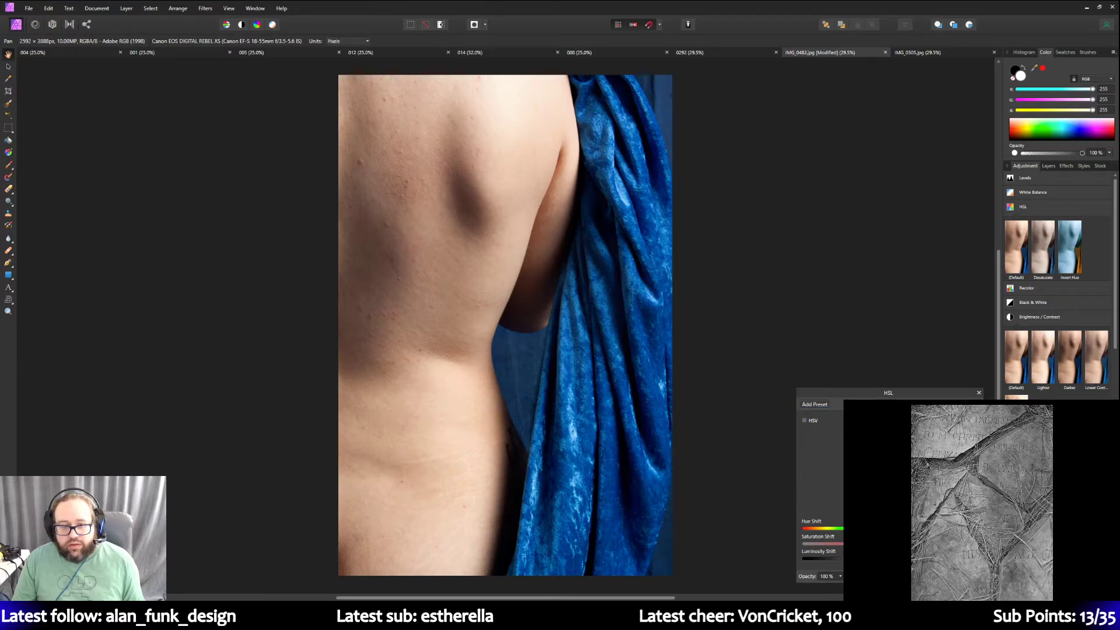
drag(840, 546, 806, 546)
drag(762, 550, 910, 553)
drag(840, 554, 793, 550)
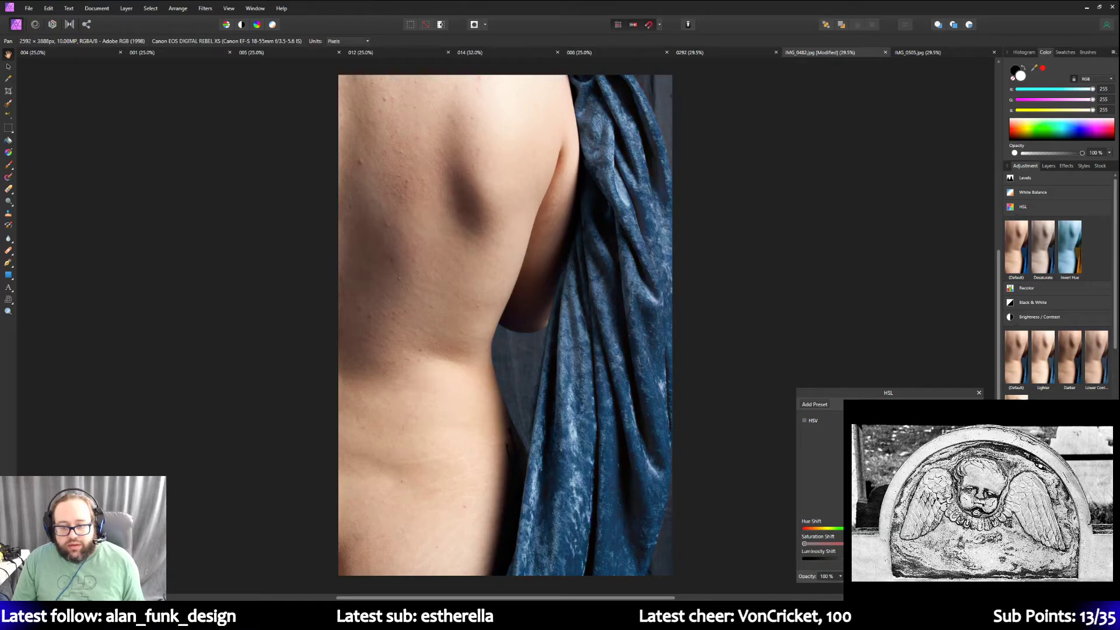
Fine-tune the HSL saturation so the velvet is a moderately muted blue and the skin tones are slightly less saturated.
drag(805, 544, 893, 559)
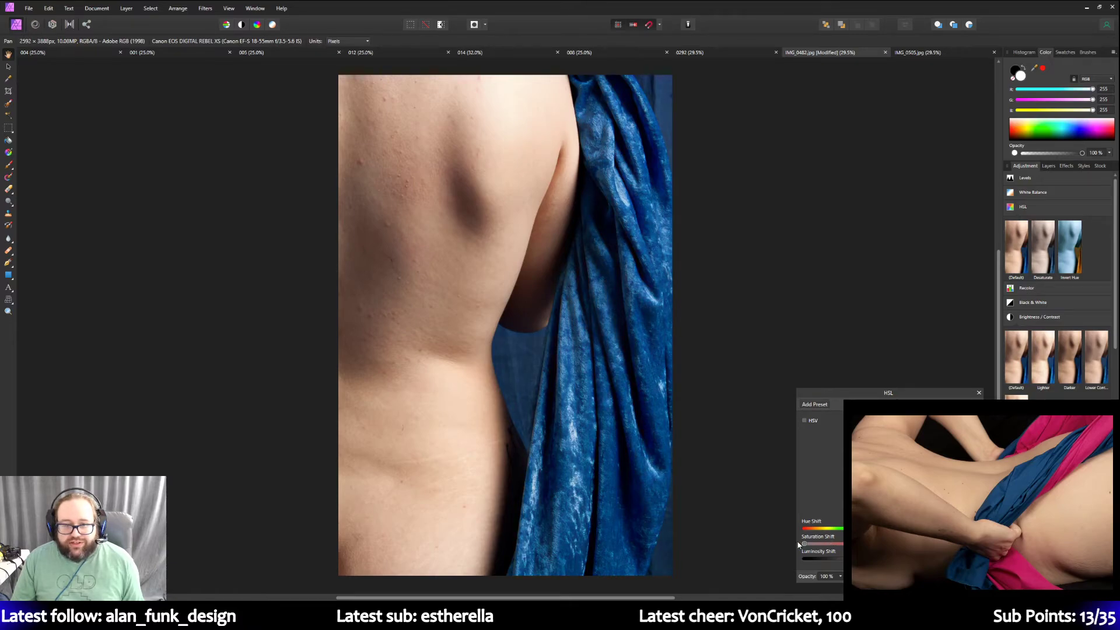
drag(805, 544, 826, 544)
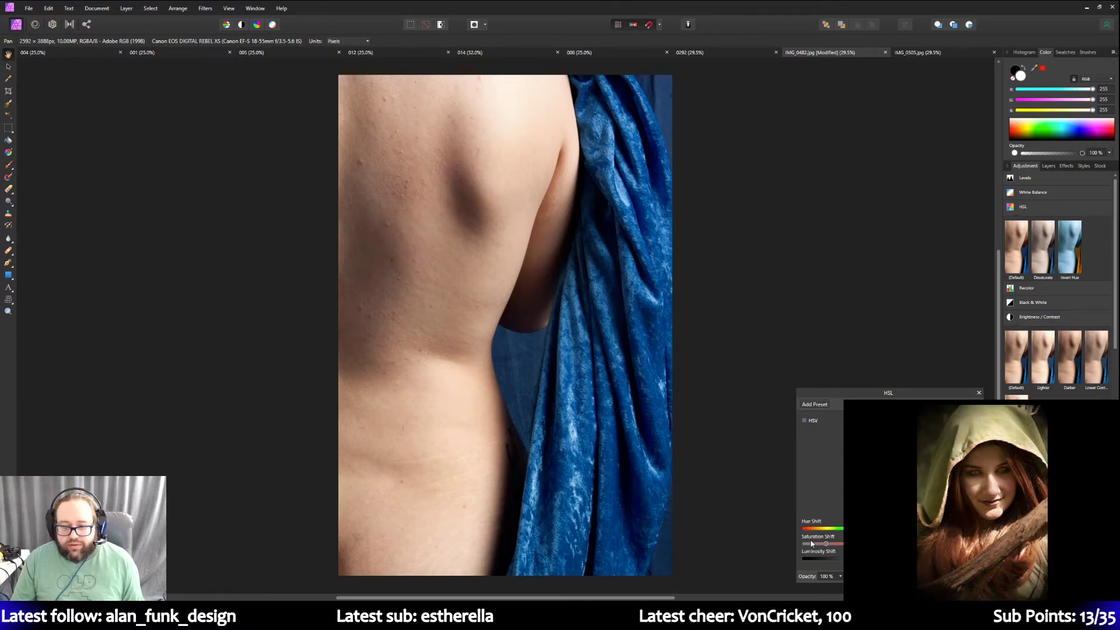
drag(826, 544, 875, 544)
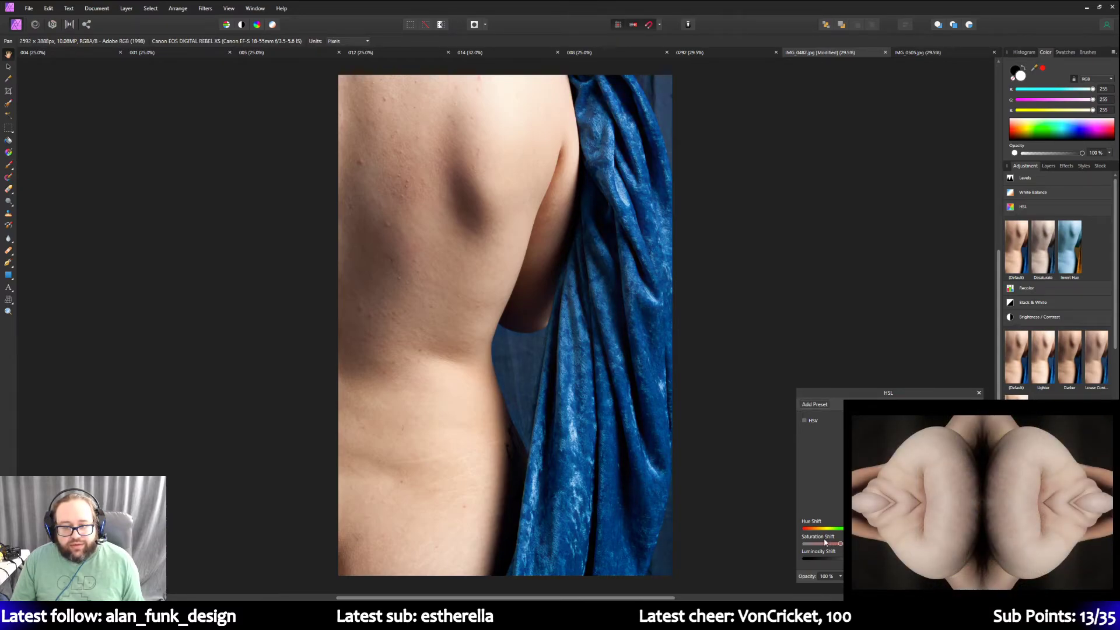
mouse_move(837, 542)
mouse_down()
mouse_move(804, 546)
mouse_move(841, 549)
mouse_up()
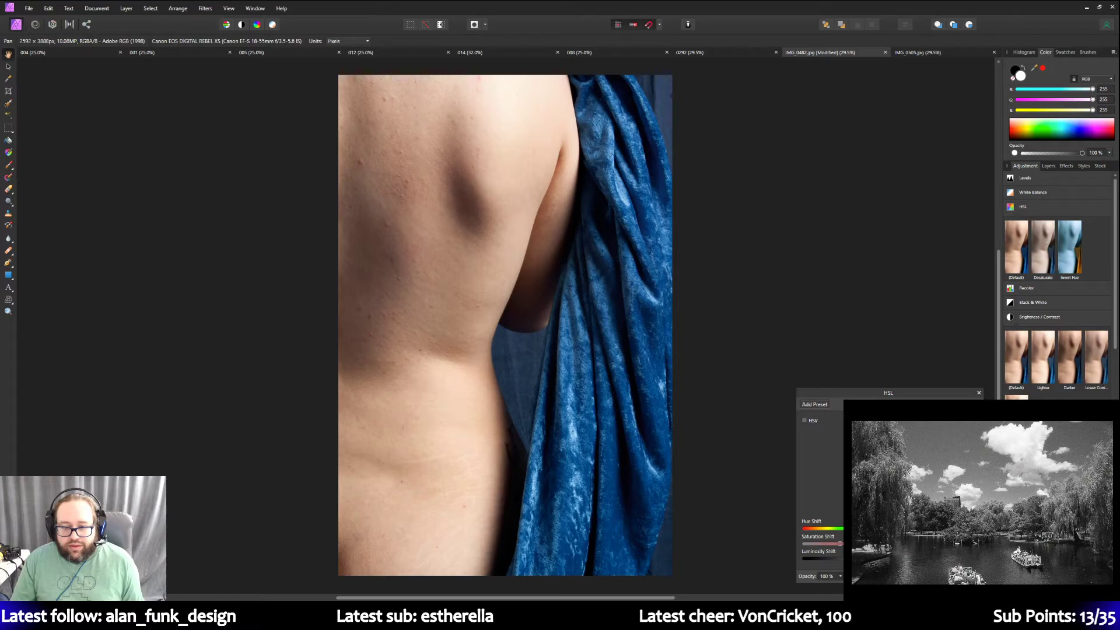
mouse_move(878, 543)
mouse_down()
mouse_move(804, 545)
mouse_move(869, 545)
mouse_up()
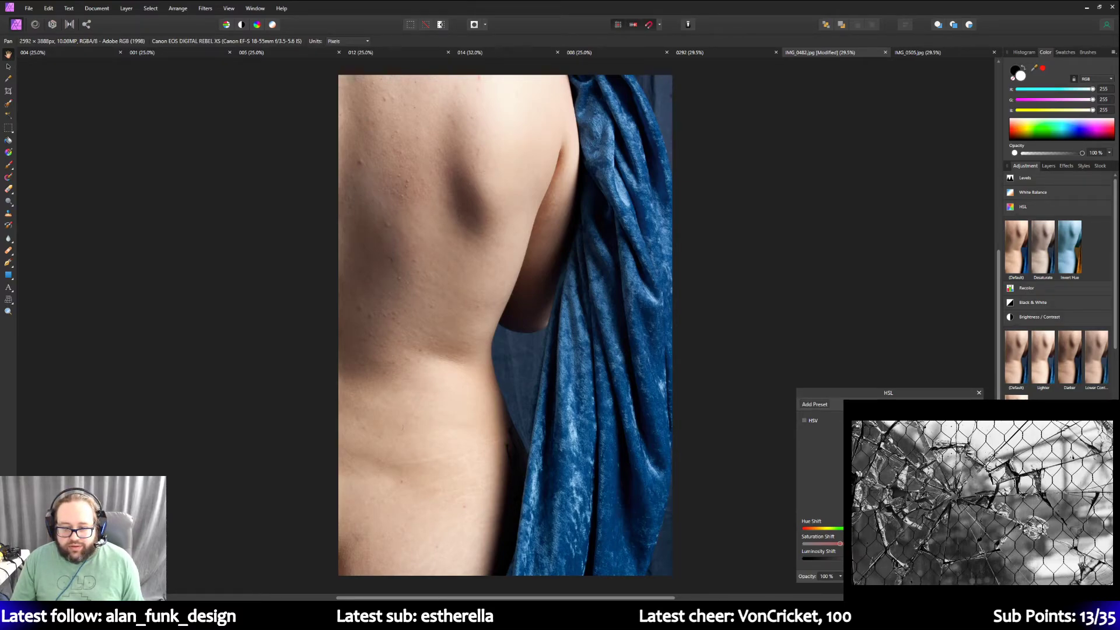
drag(840, 544, 875, 544)
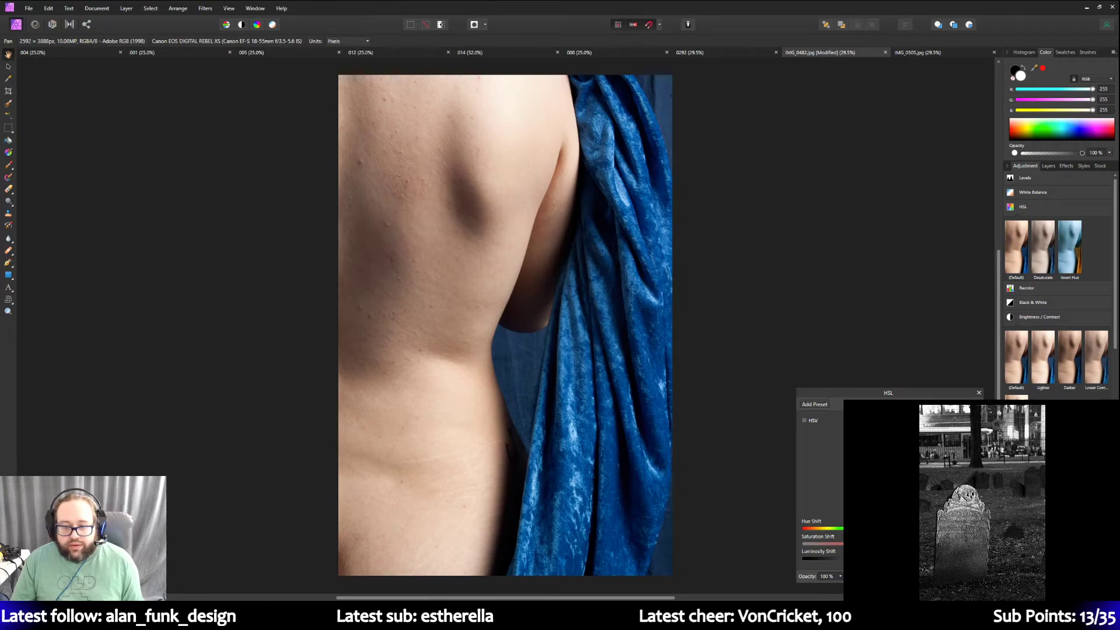
drag(826, 545, 853, 544)
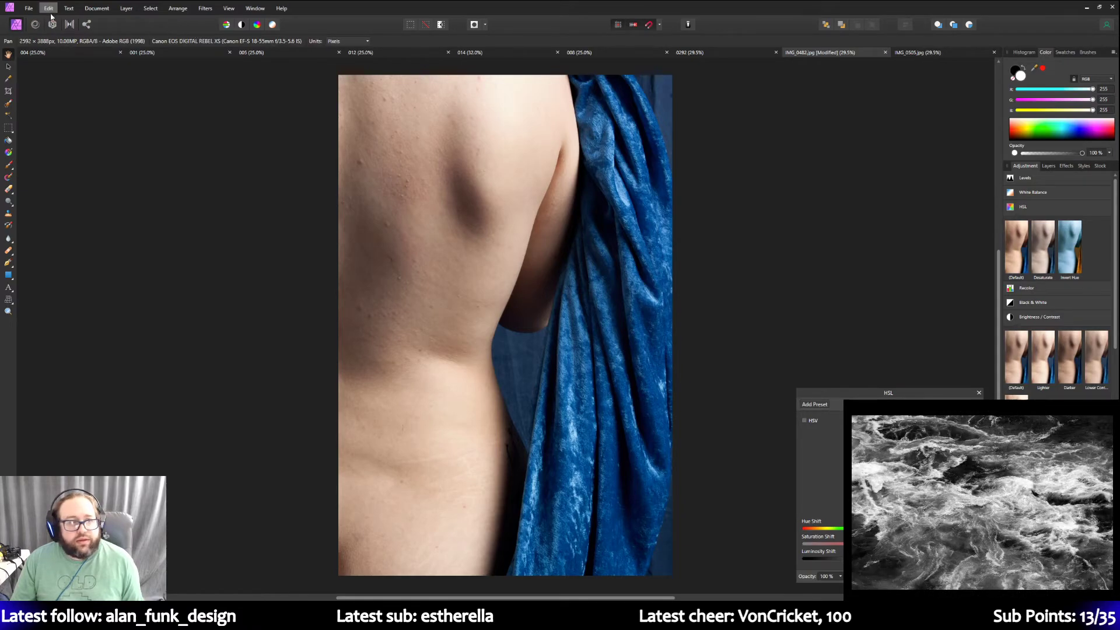
Save the blue velvet photo in the Blue folder as an Affinity file named 0482.
click(29, 8)
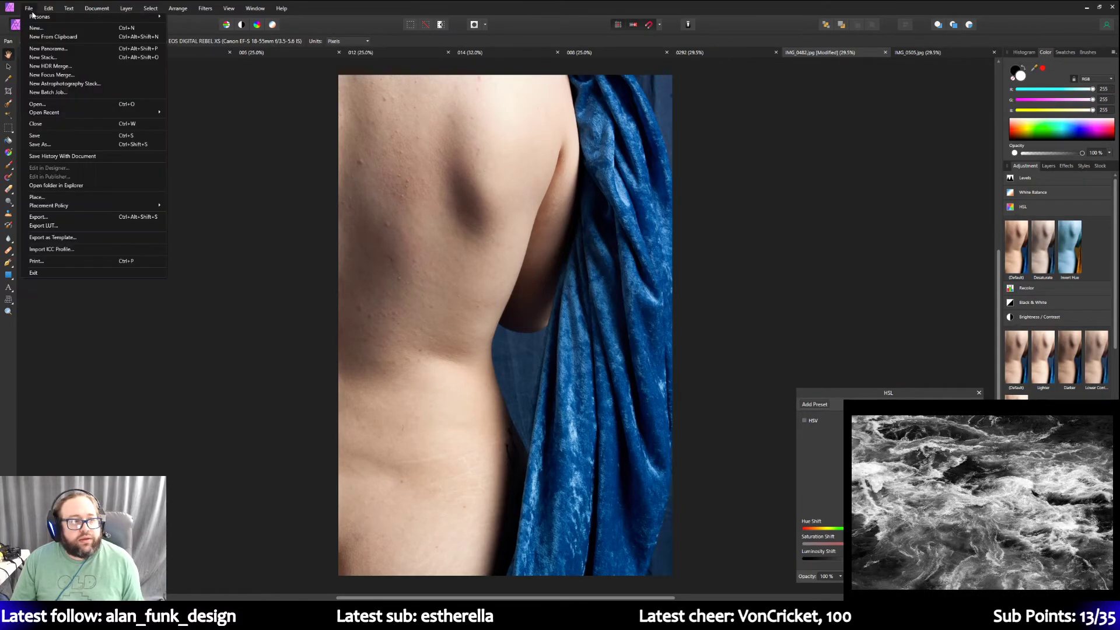
click(41, 145)
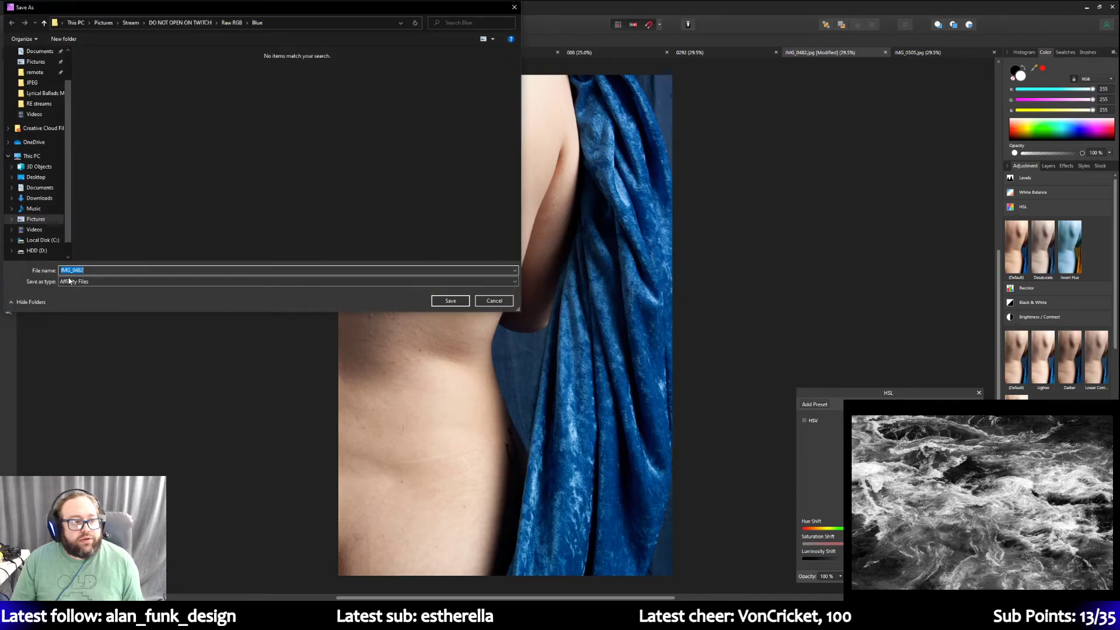
click(71, 270)
key(BackSpace)
key(BackSpace)
key(BackSpace)
key(BackSpace)
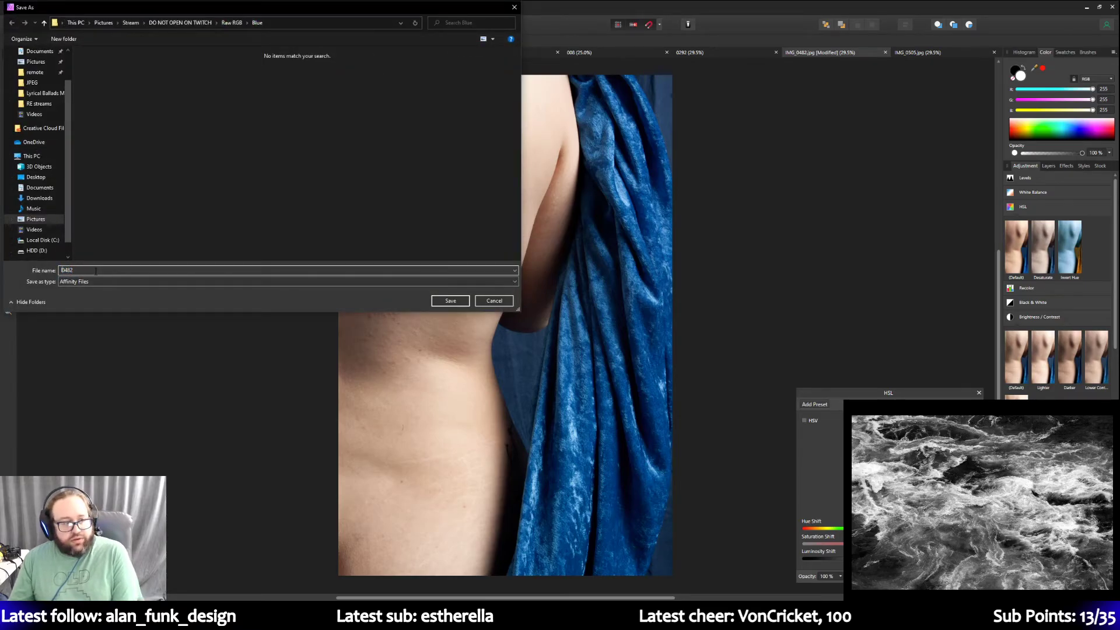
key(Return)
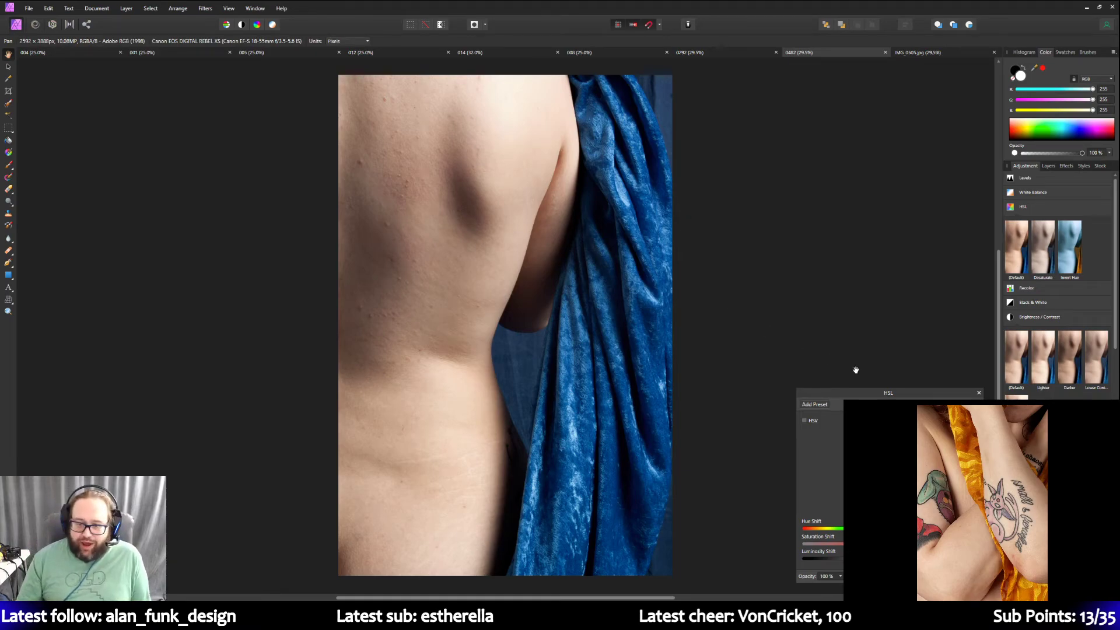
Close the HSL settings and look over the photo's layers, effects and available adjustments.
click(979, 394)
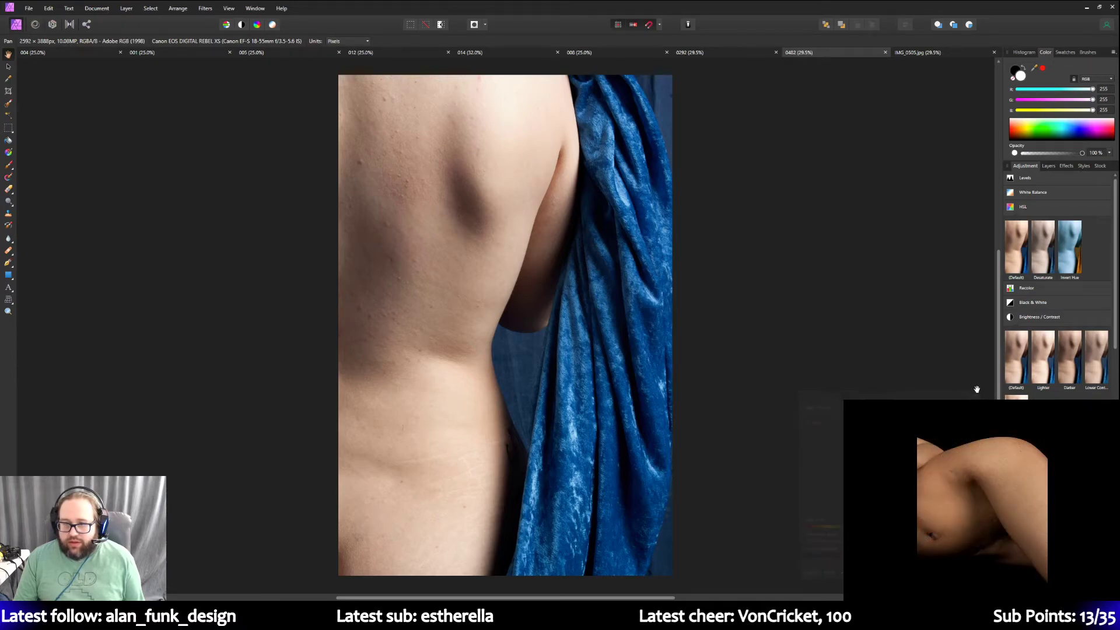
click(1047, 166)
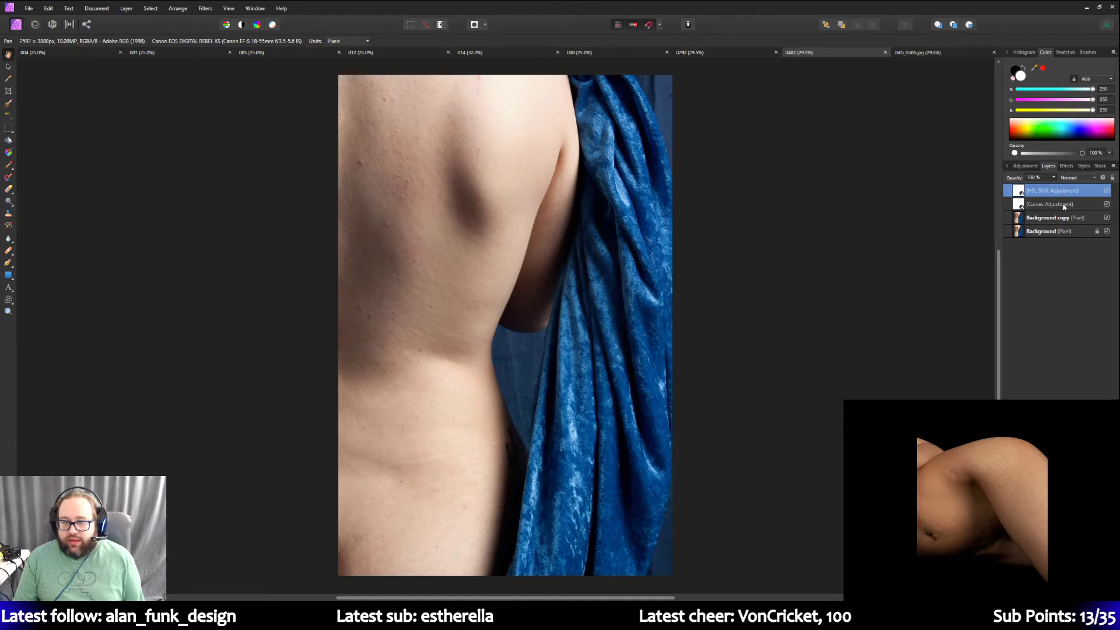
click(1026, 167)
click(1061, 167)
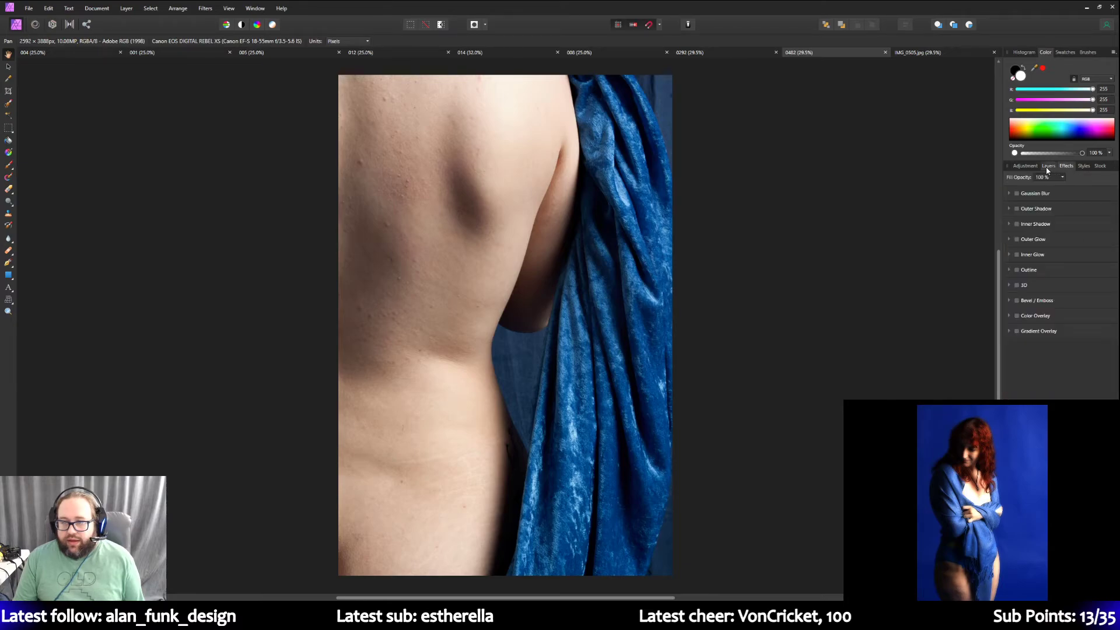
click(1048, 168)
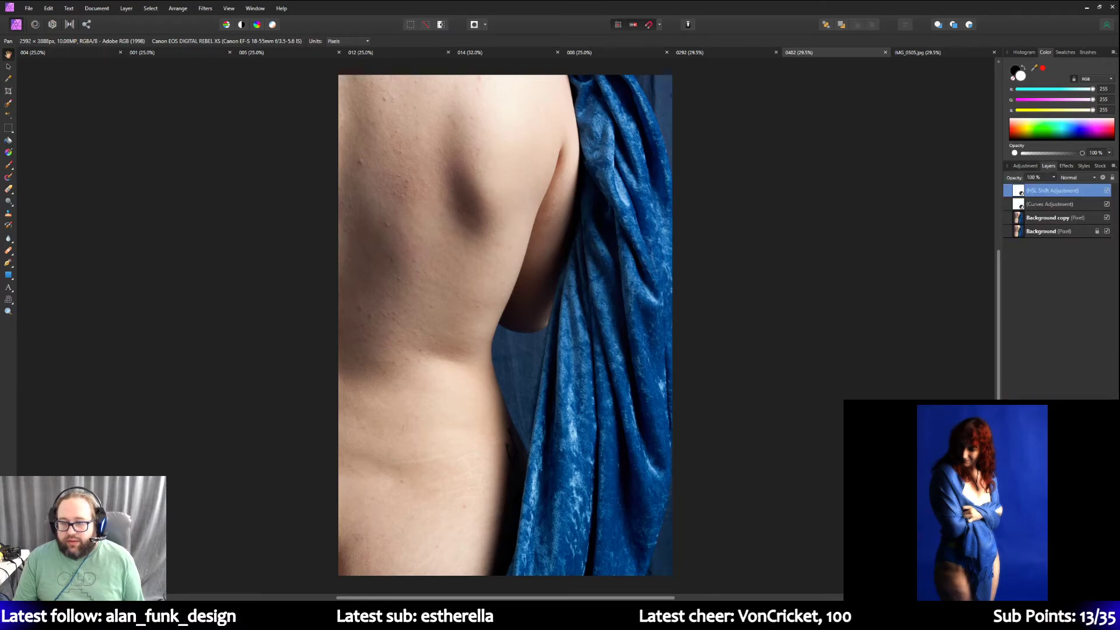
click(1025, 166)
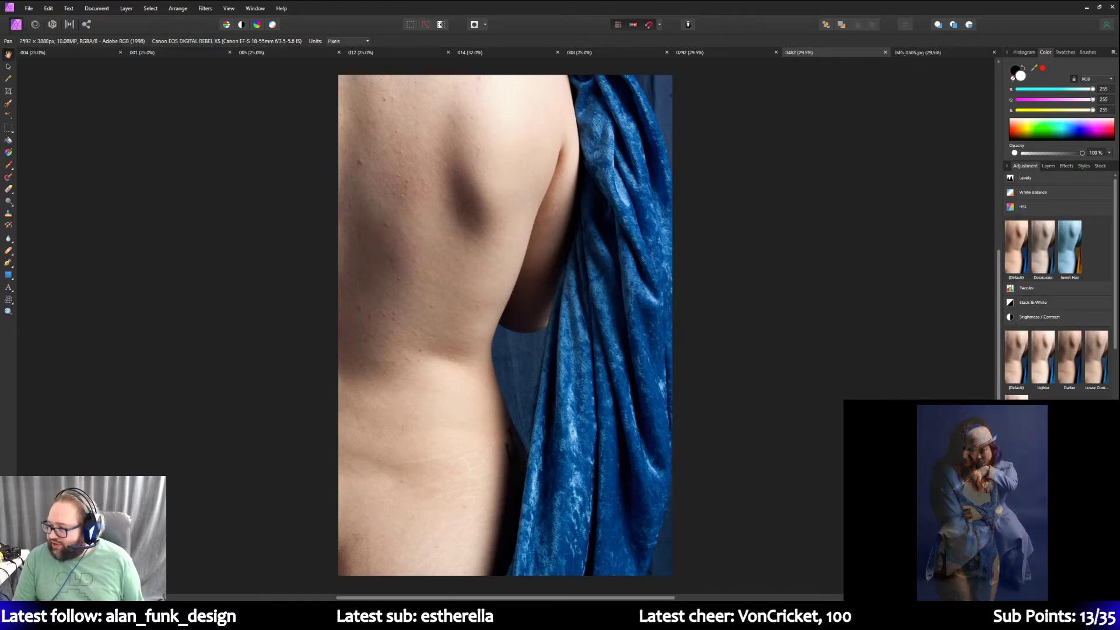
scroll(1057, 286, down, 3)
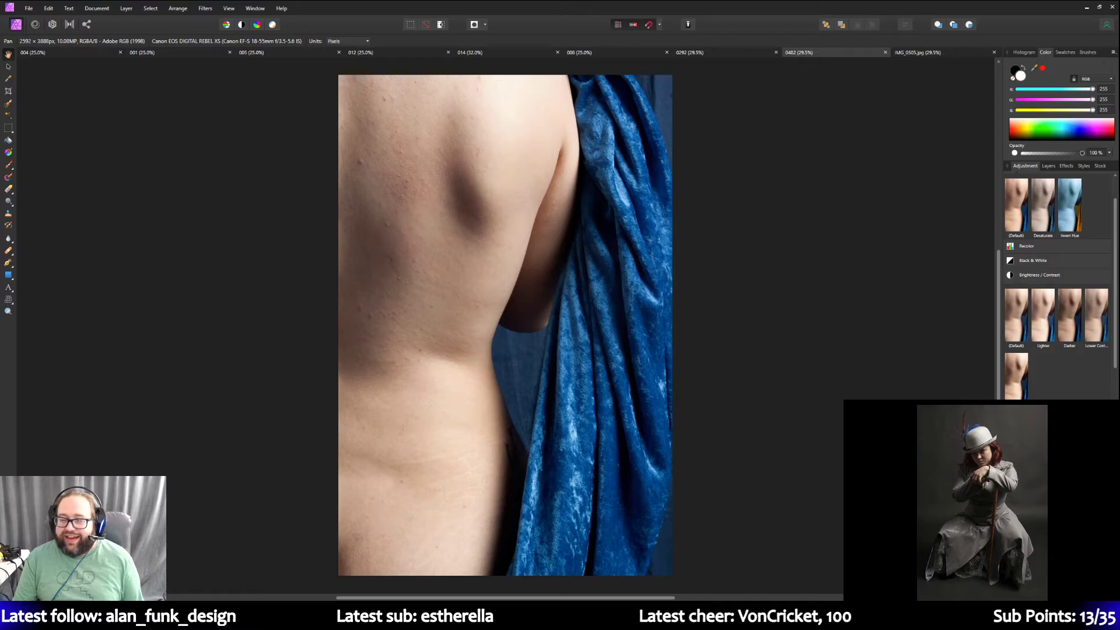
scroll(1057, 286, down, 1)
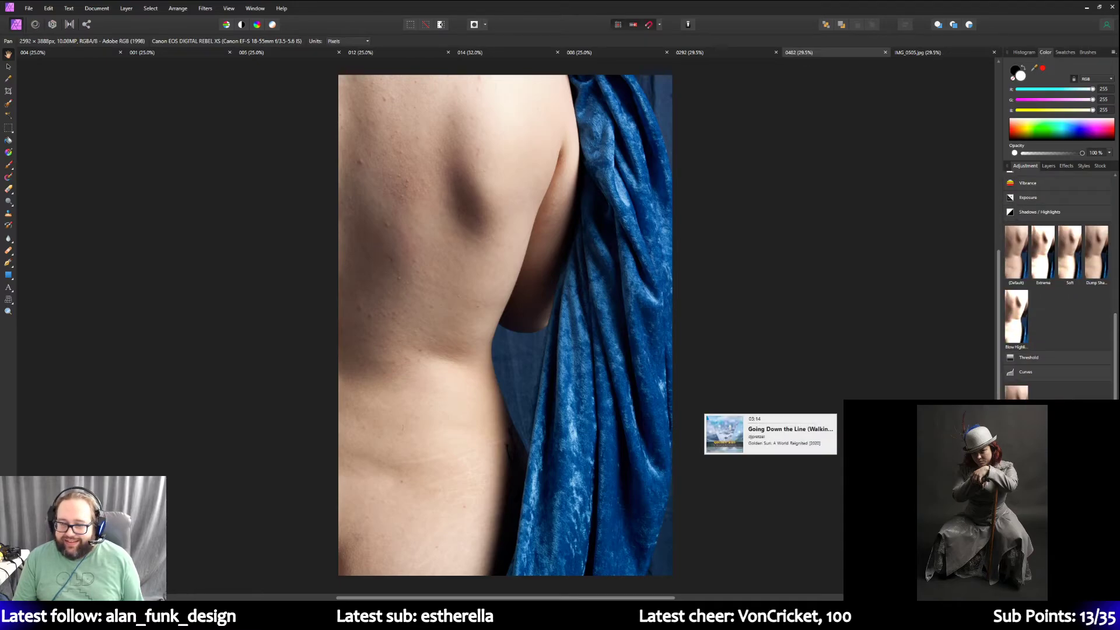
scroll(1057, 286, down, 1)
scroll(1058, 286, down, 2)
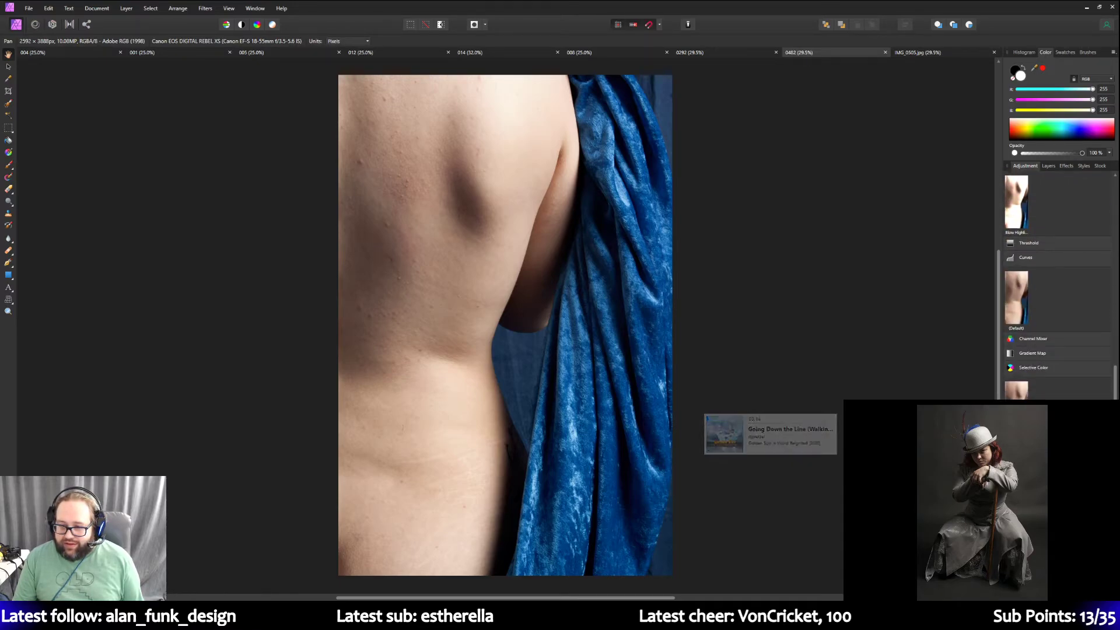
Add a Black & White adjustment, trying the Warm preset and the picker before settling on the default preset.
scroll(1057, 285, up, 4)
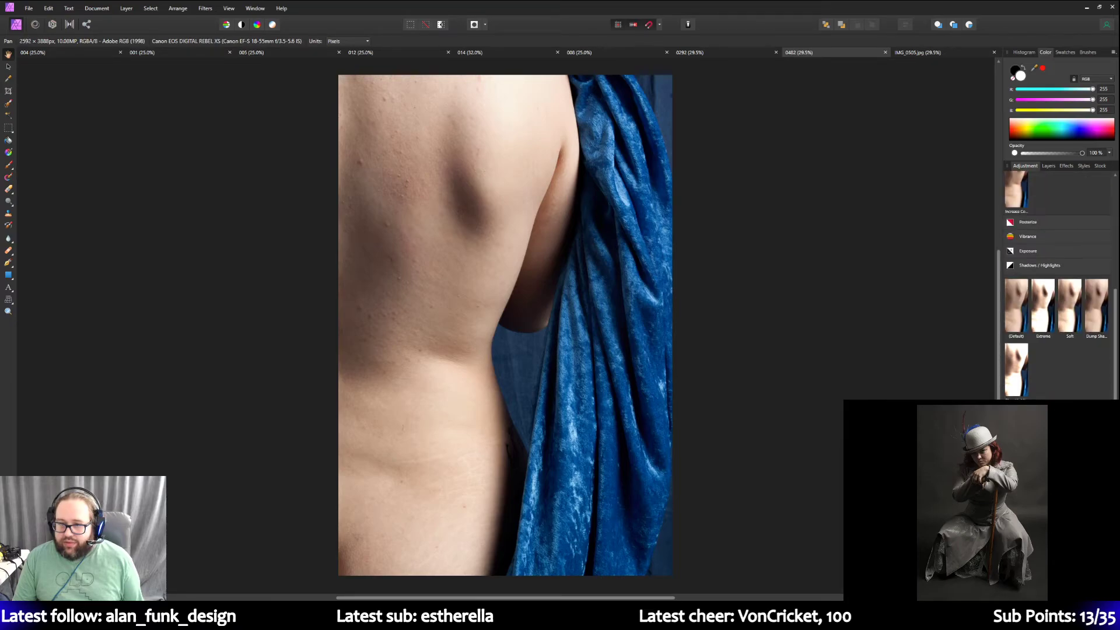
scroll(1049, 254, up, 4)
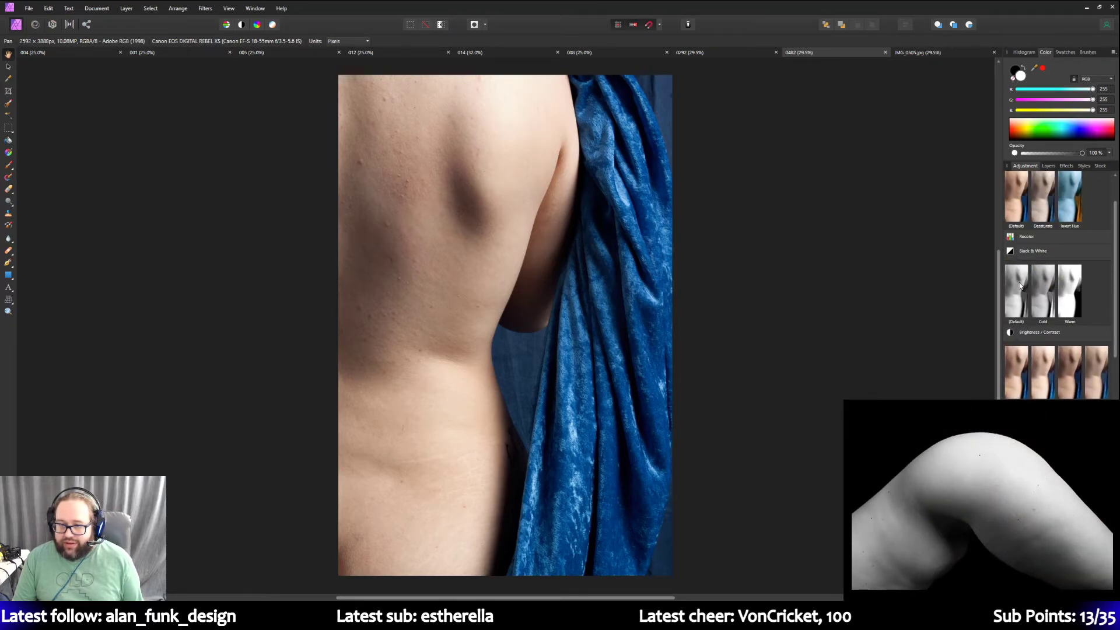
click(1020, 286)
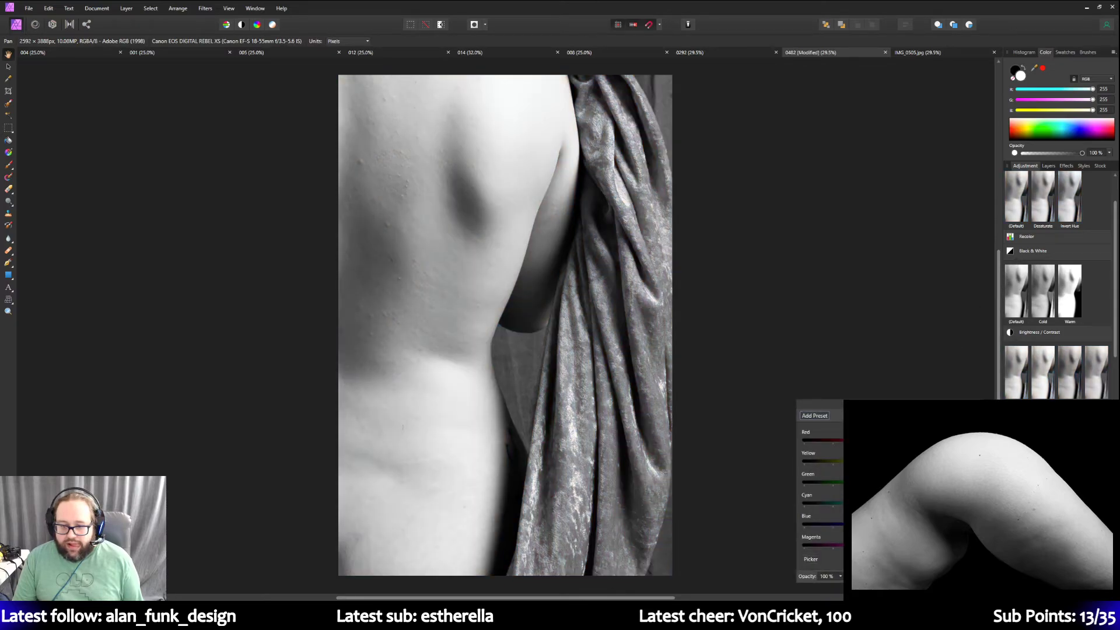
click(1074, 296)
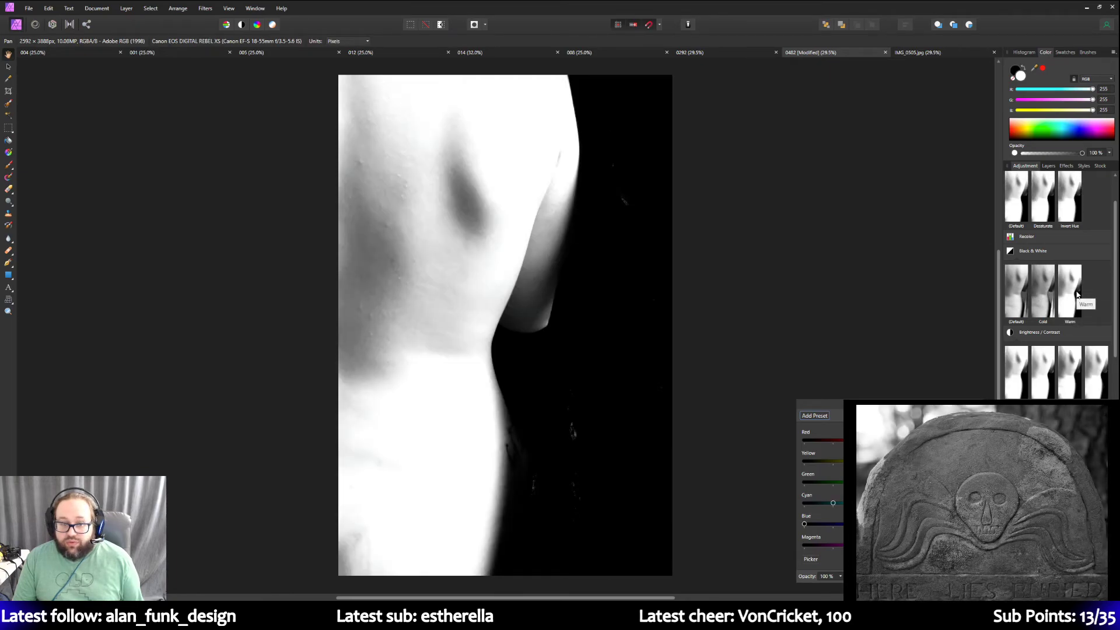
click(1015, 292)
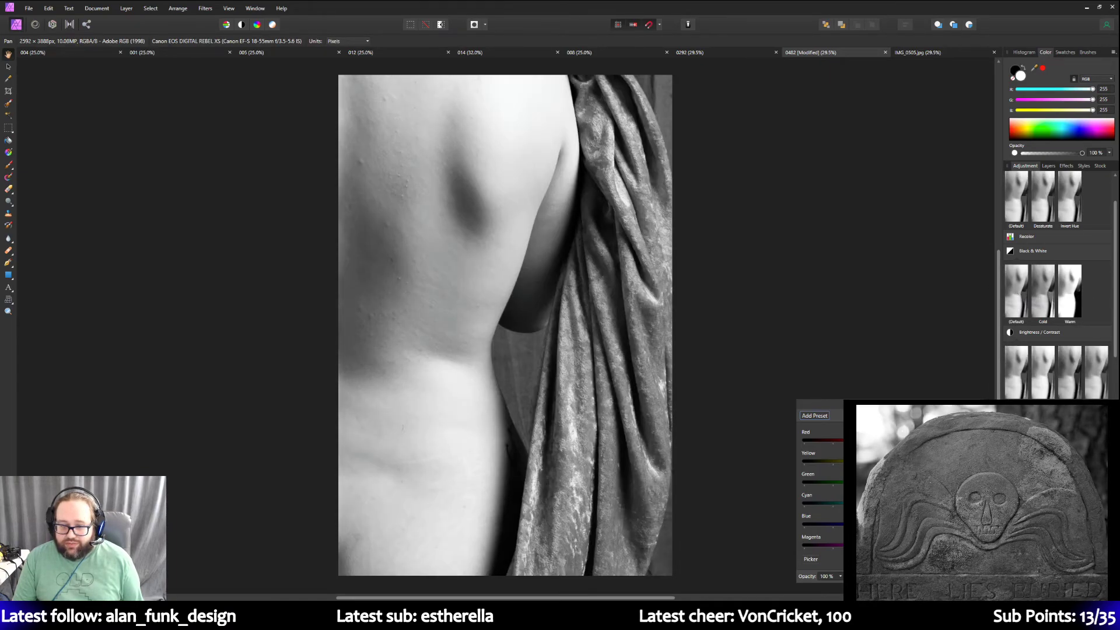
click(810, 559)
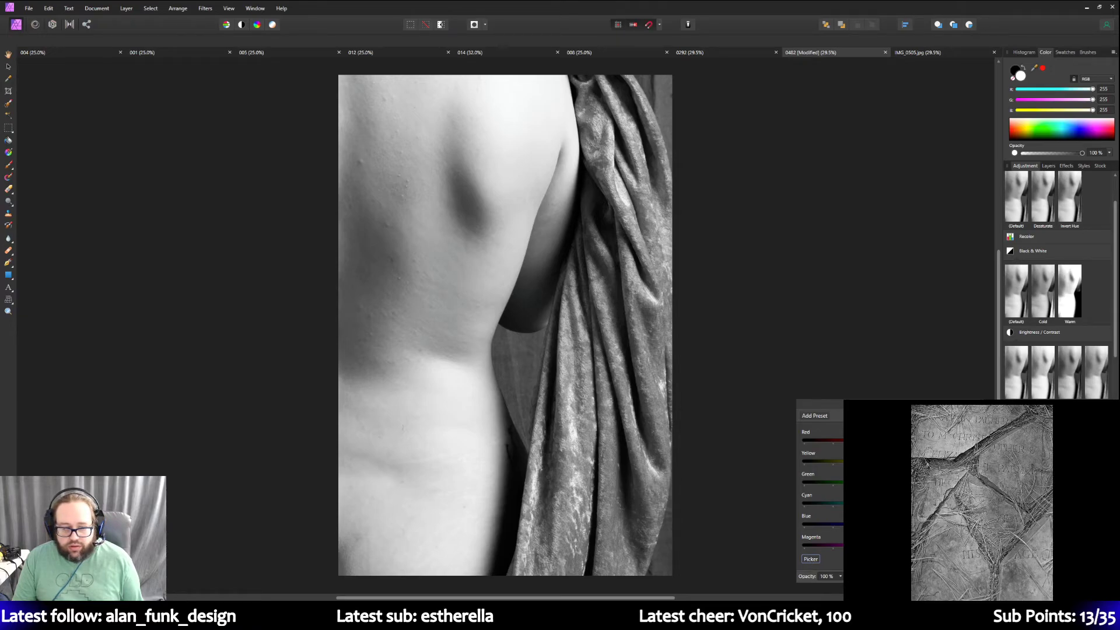
click(966, 405)
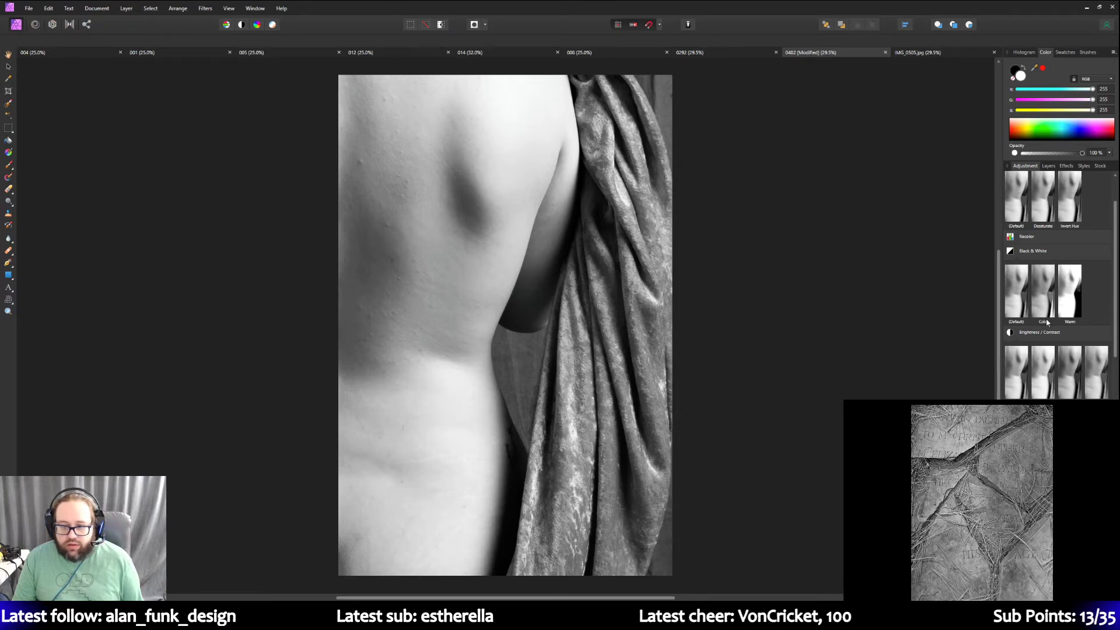
click(1027, 303)
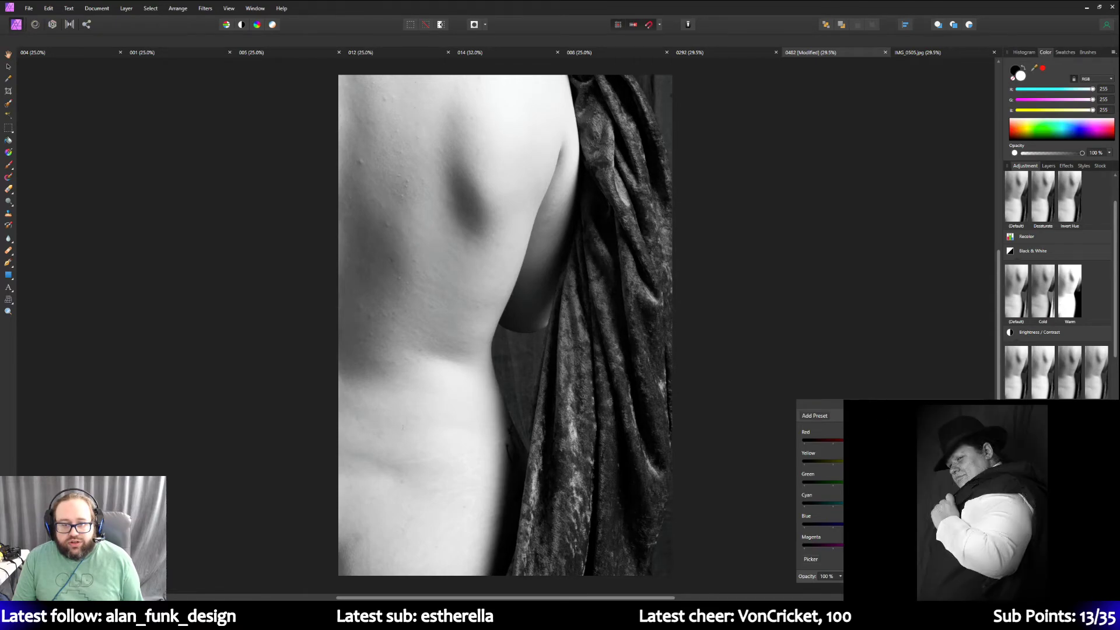
Lower Red and Yellow in the Black & White adjustment to darken the skin, and fine-tune Cyan and Blue for the velvet.
drag(891, 441, 855, 441)
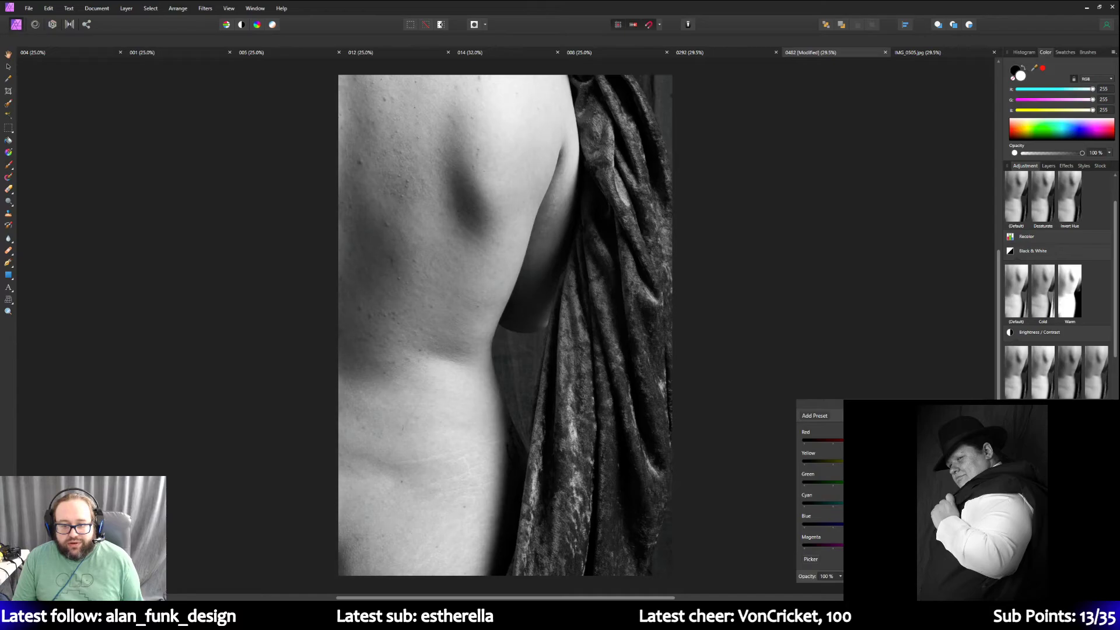
drag(891, 461, 843, 460)
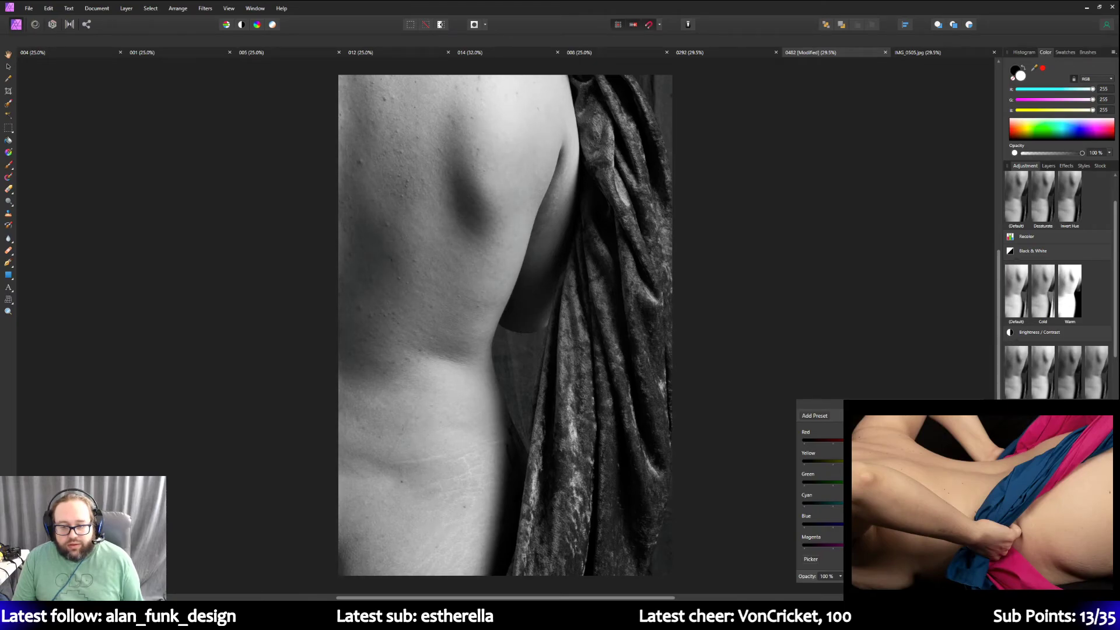
mouse_move(875, 503)
mouse_down()
mouse_move(840, 503)
mouse_move(875, 503)
mouse_up()
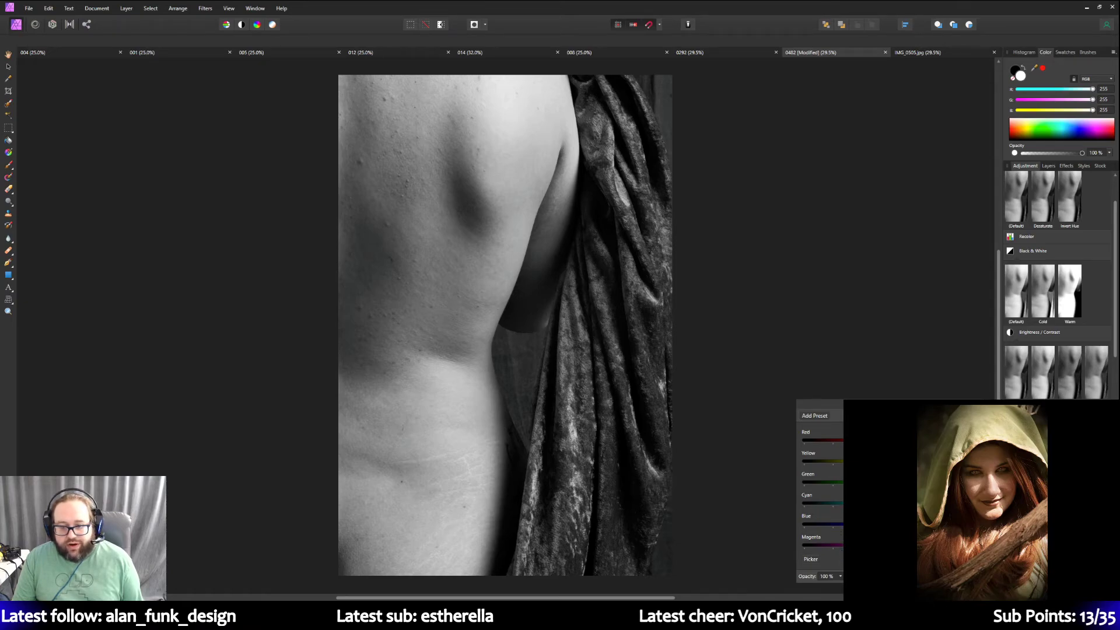
drag(876, 524, 893, 523)
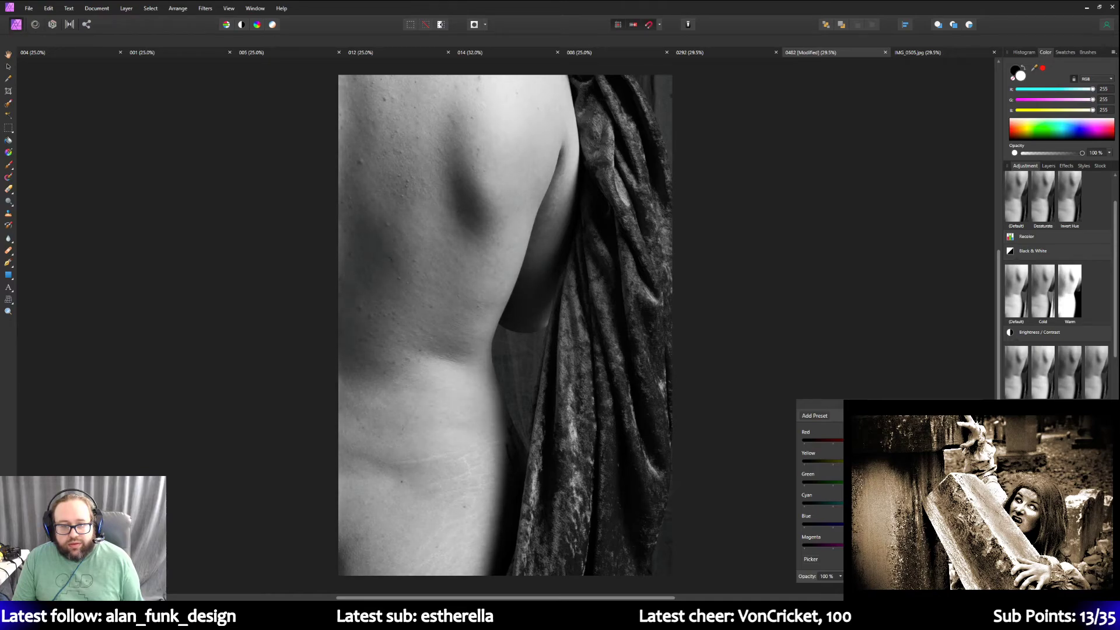
Raise Red slightly in the Black & White adjustment, and add a Selective Color adjustment that deepens the Blacks.
mouse_move(862, 439)
mouse_down()
mouse_move(827, 440)
mouse_move(876, 440)
mouse_up()
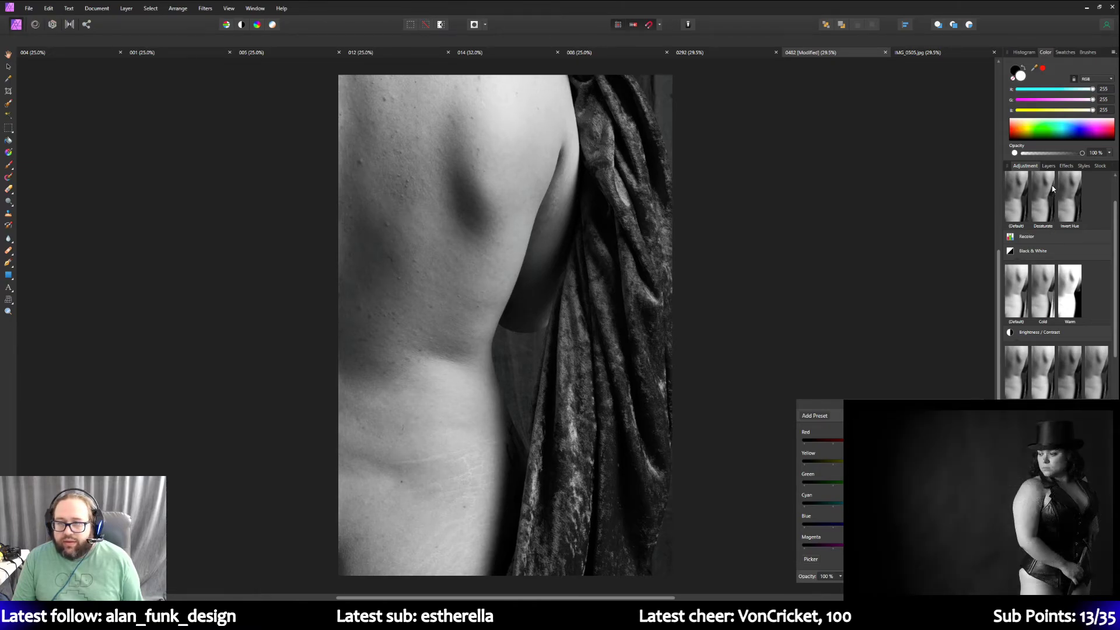
click(1050, 167)
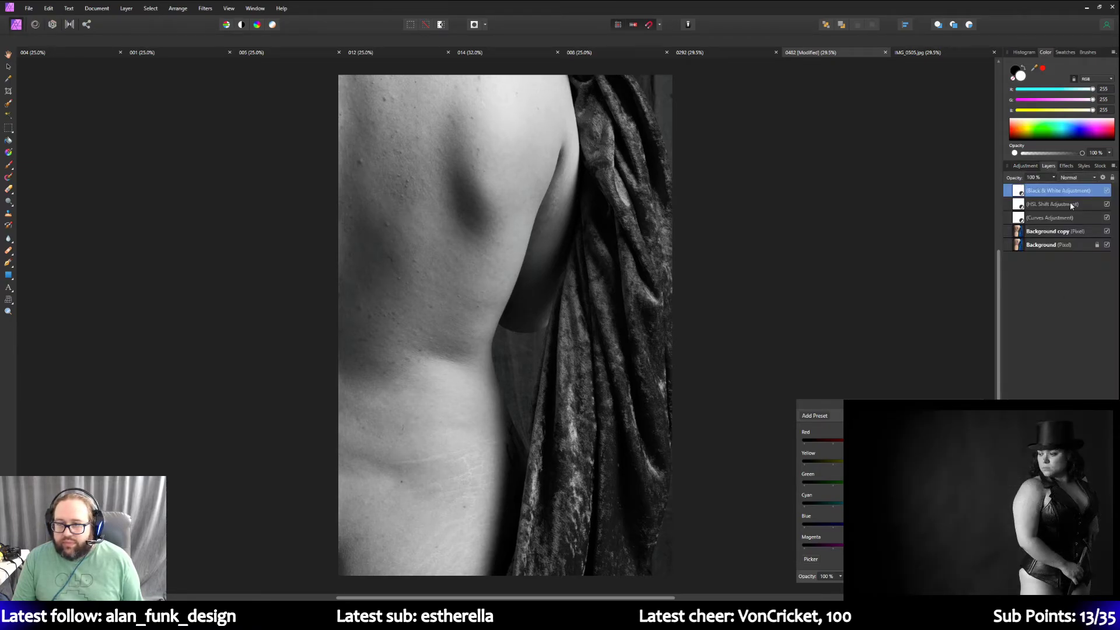
click(1025, 166)
scroll(1072, 372, down, 10)
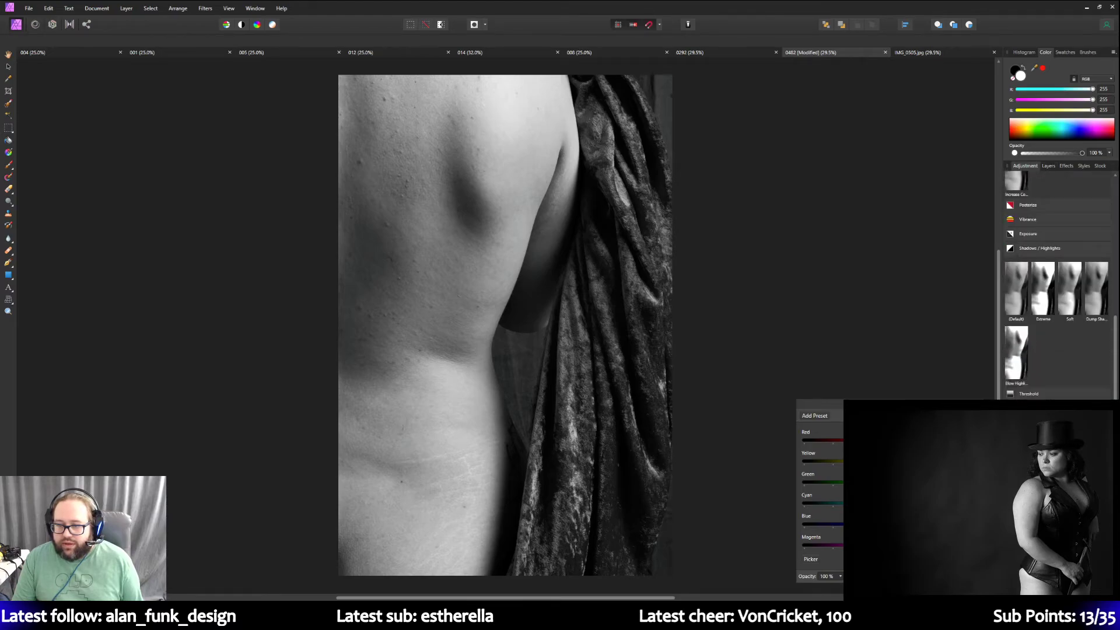
scroll(1059, 292, down, 1)
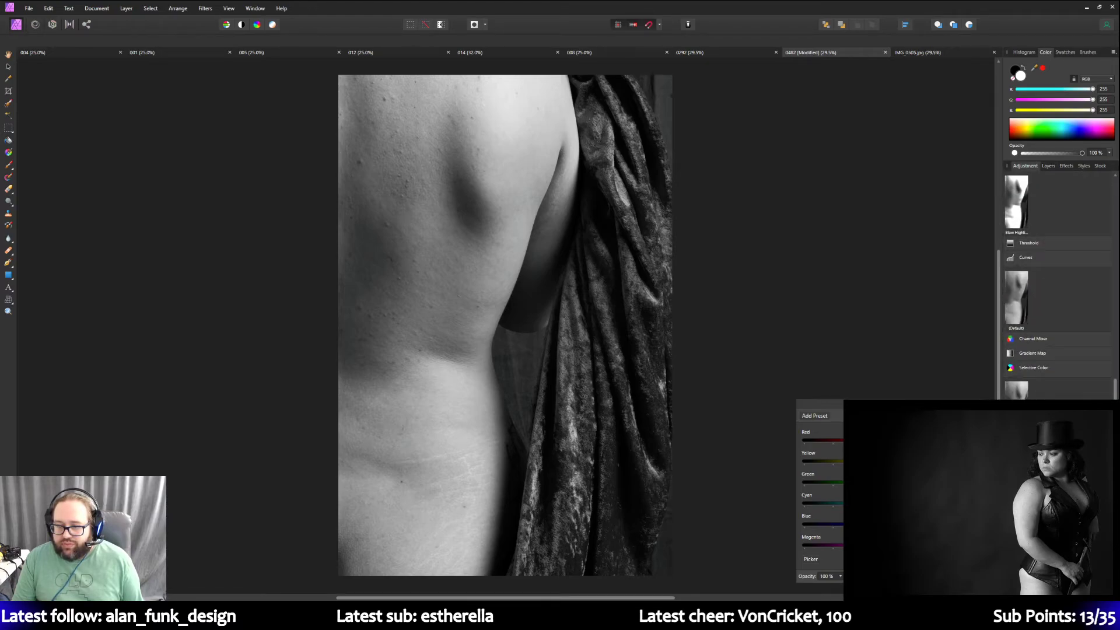
scroll(1057, 286, up, 3)
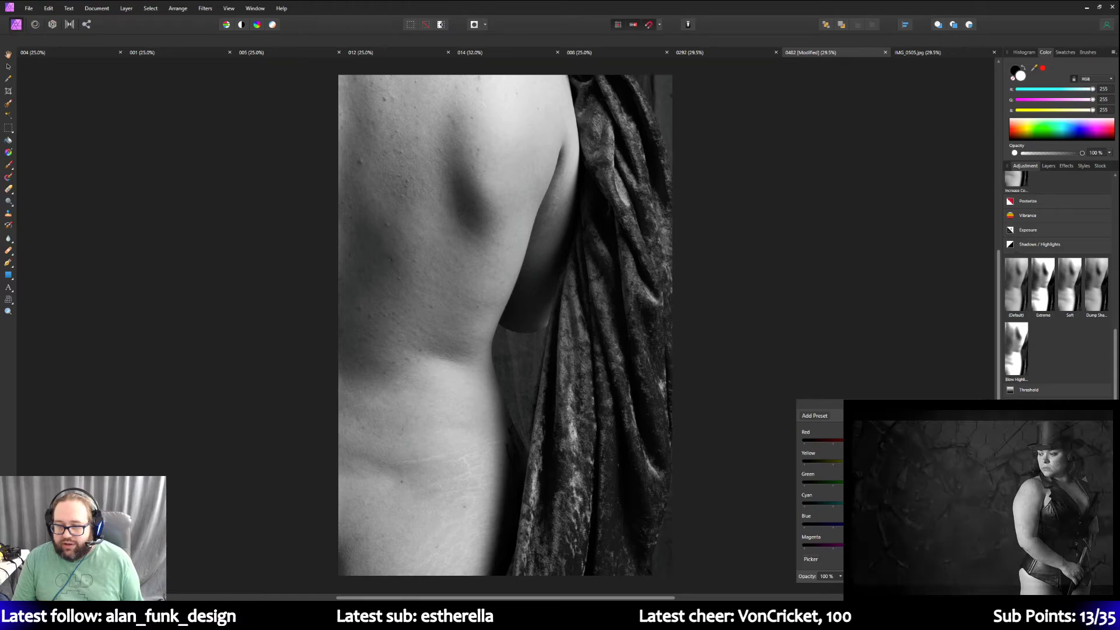
scroll(1057, 291, down, 3)
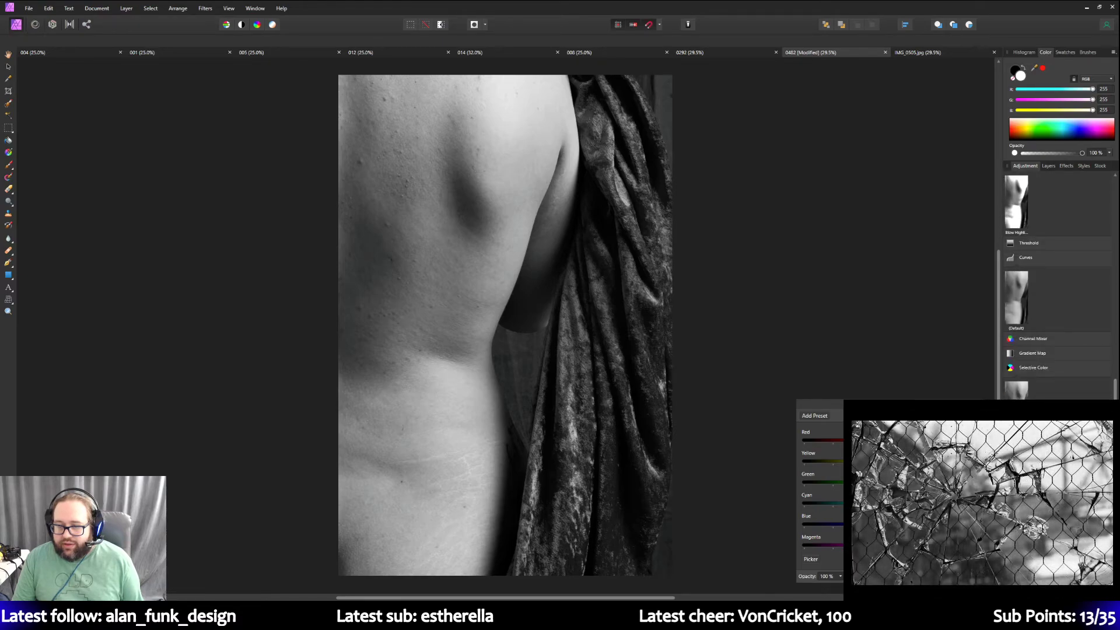
click(1016, 391)
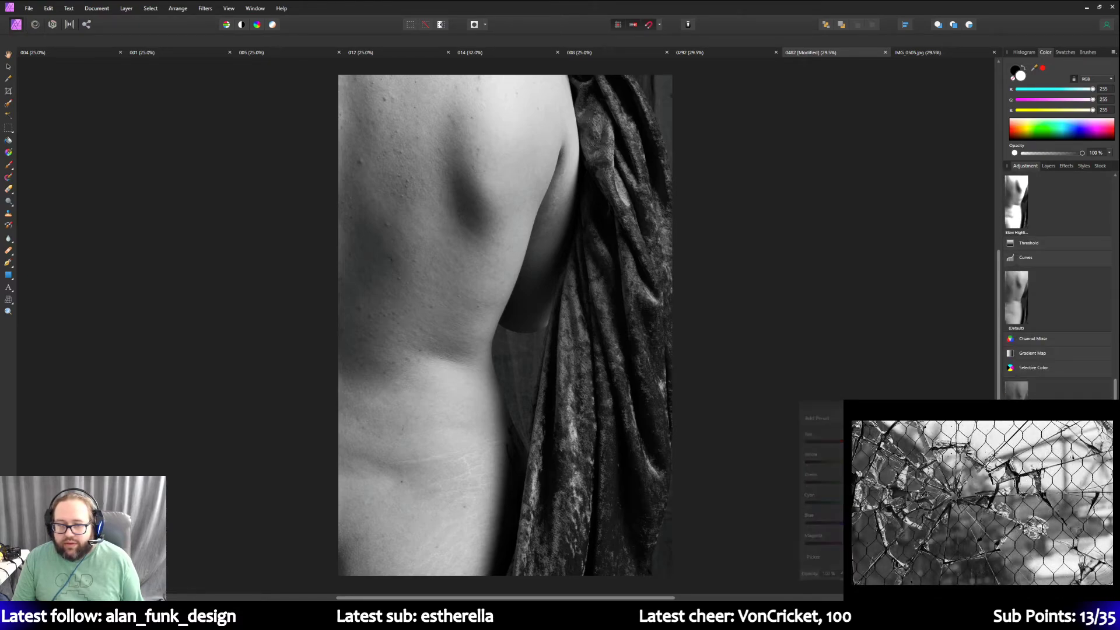
click(821, 474)
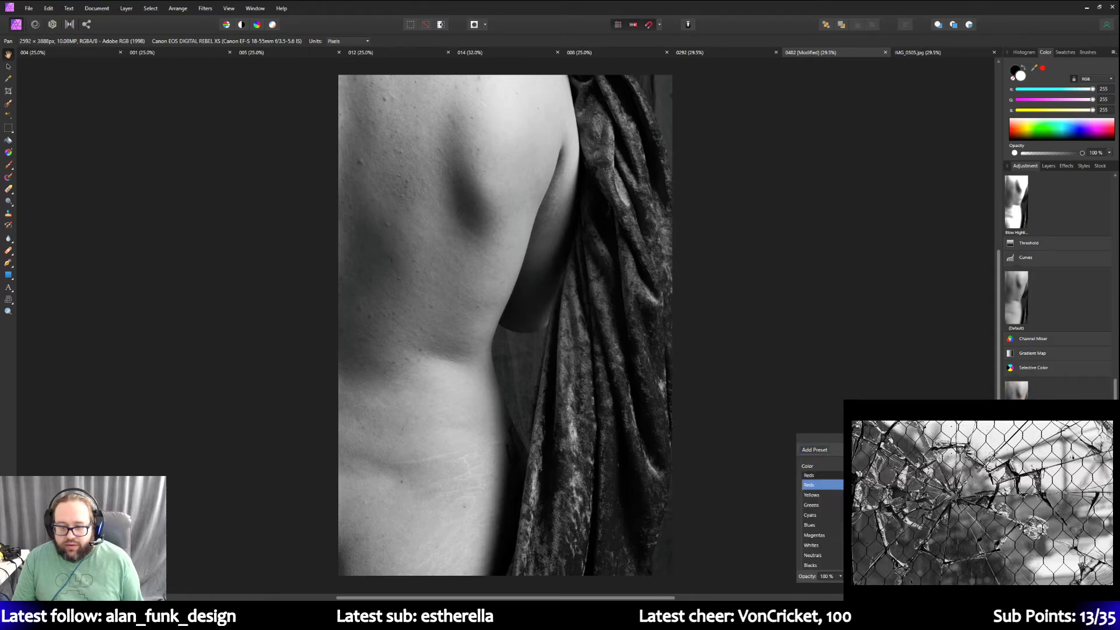
click(816, 566)
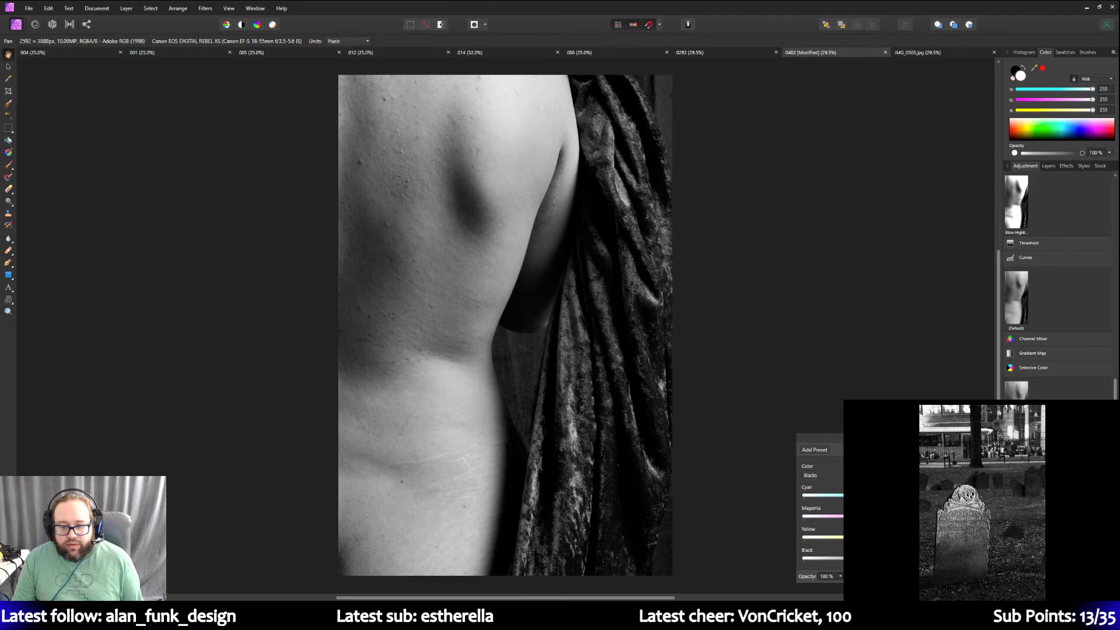
Add a Curves adjustment and pull the white point in to about X 0.905 to brighten the highlights.
click(1055, 167)
click(1025, 166)
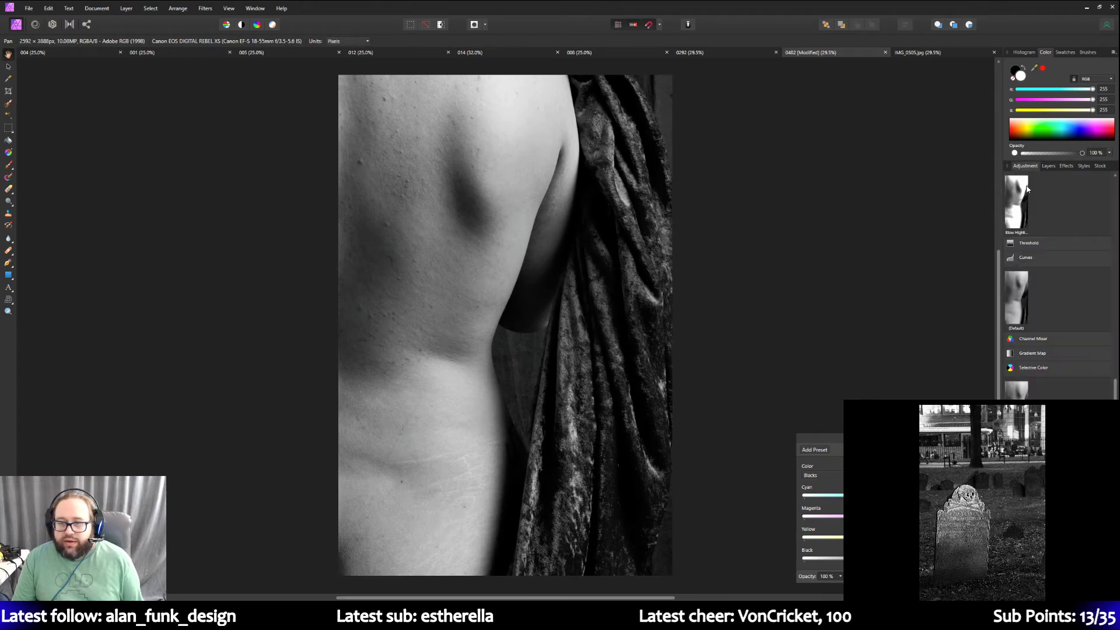
click(1024, 284)
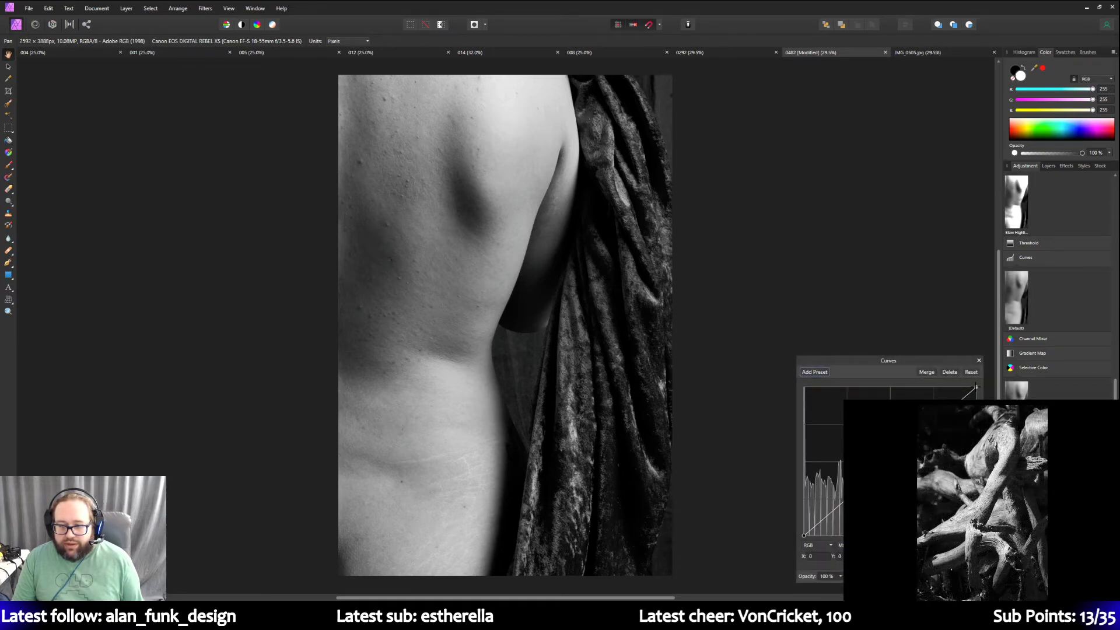
drag(976, 386, 960, 391)
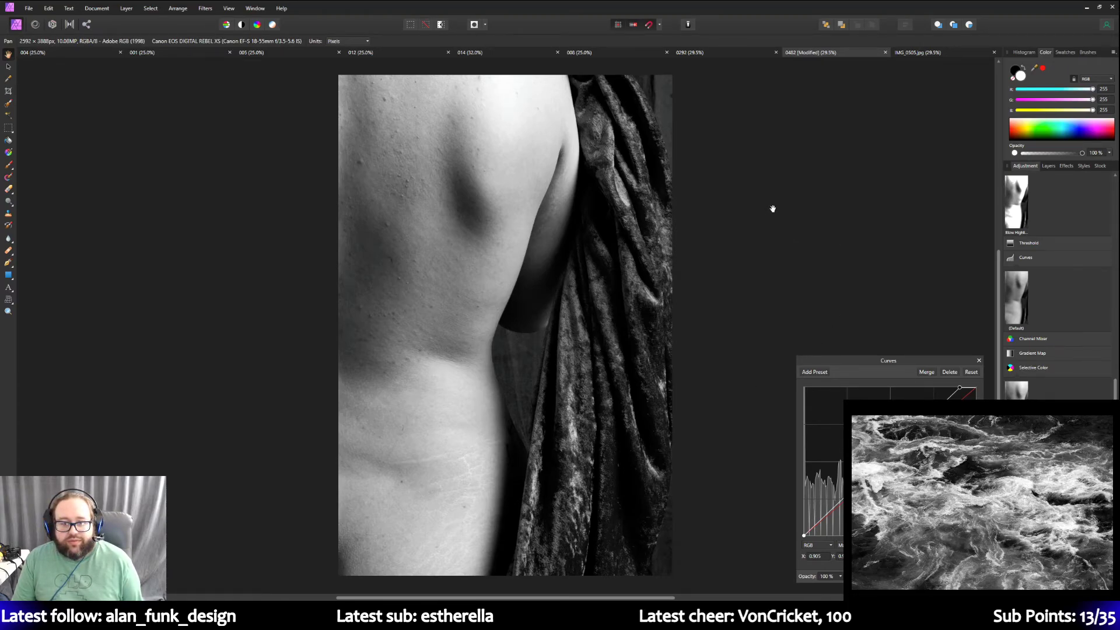
Reopen the Black & White adjustment and fine-tune Blue to lighten the velvet.
click(1049, 166)
double_click(1040, 218)
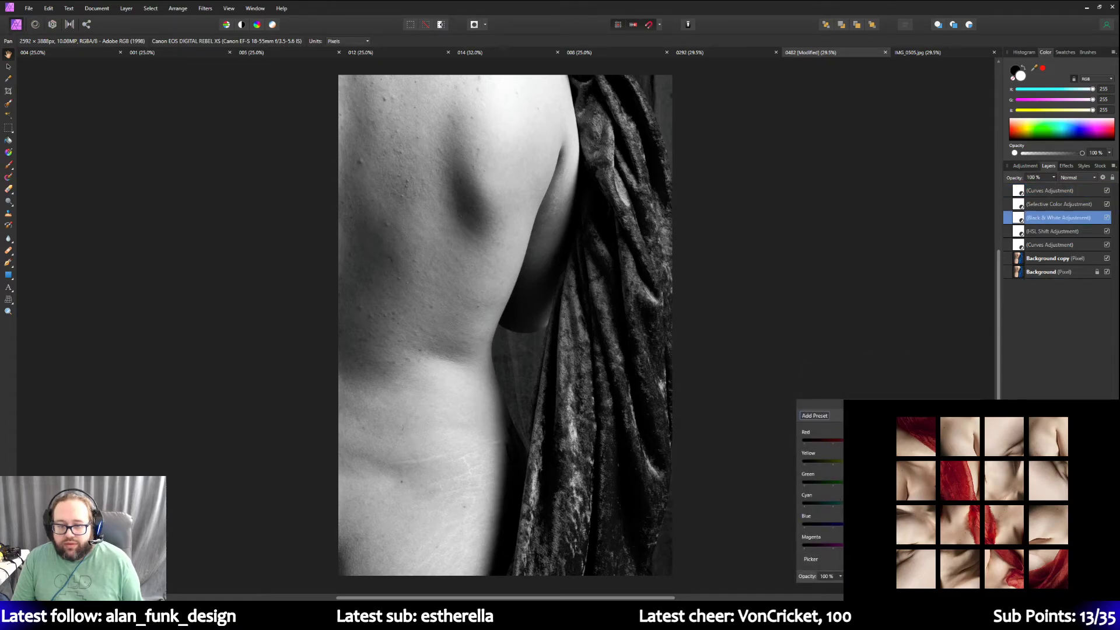
drag(864, 524, 890, 523)
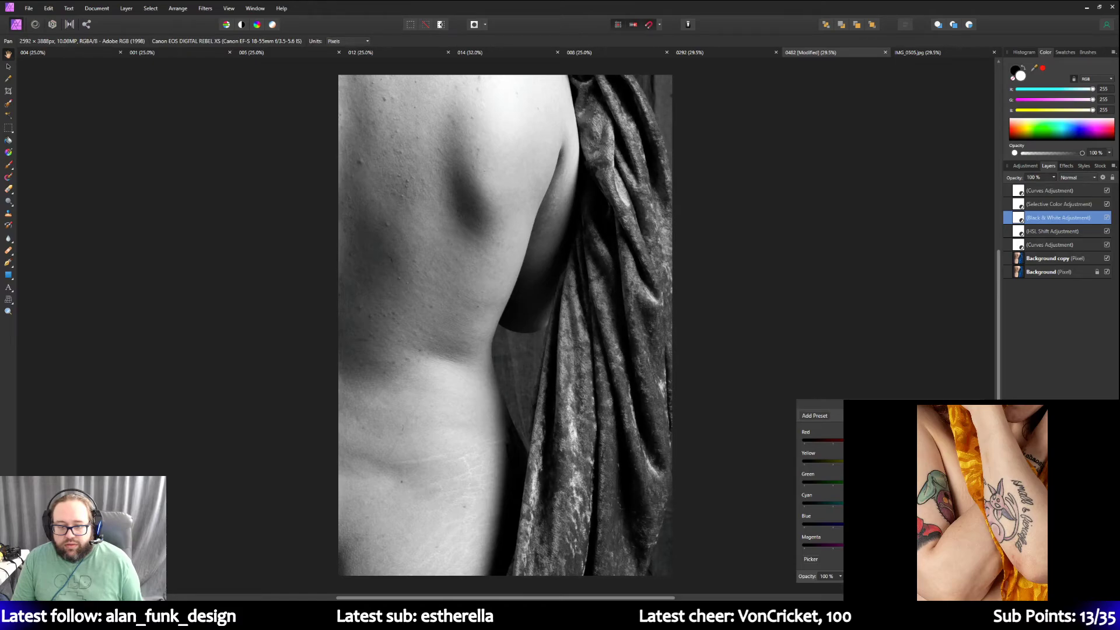
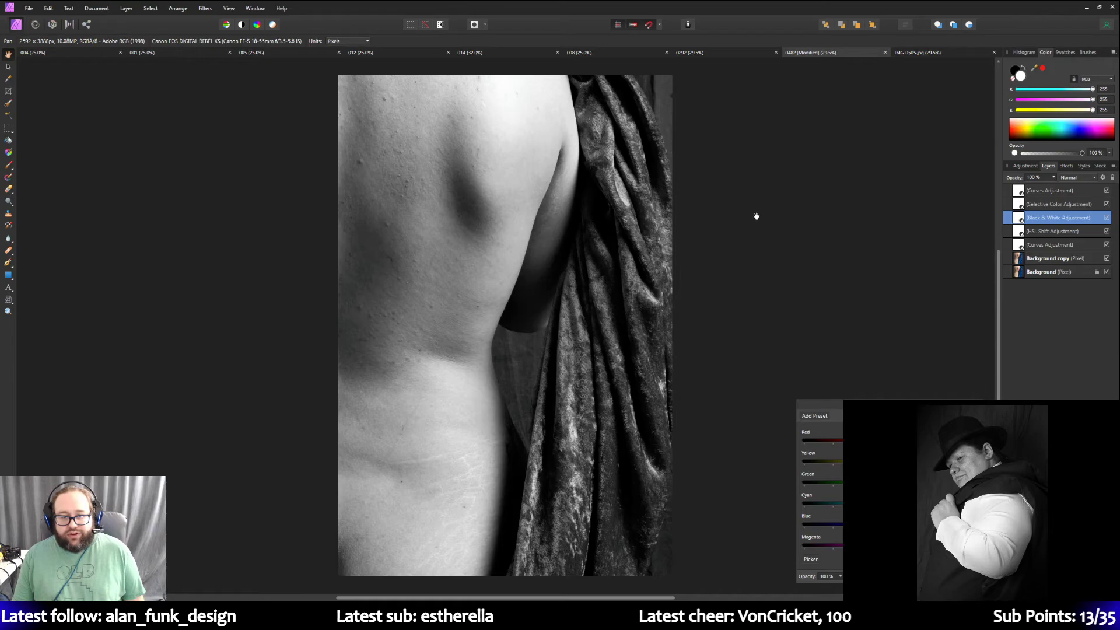
Save the black-and-white version as a separate Affinity file named 0482 bw in the Blue folder.
click(30, 8)
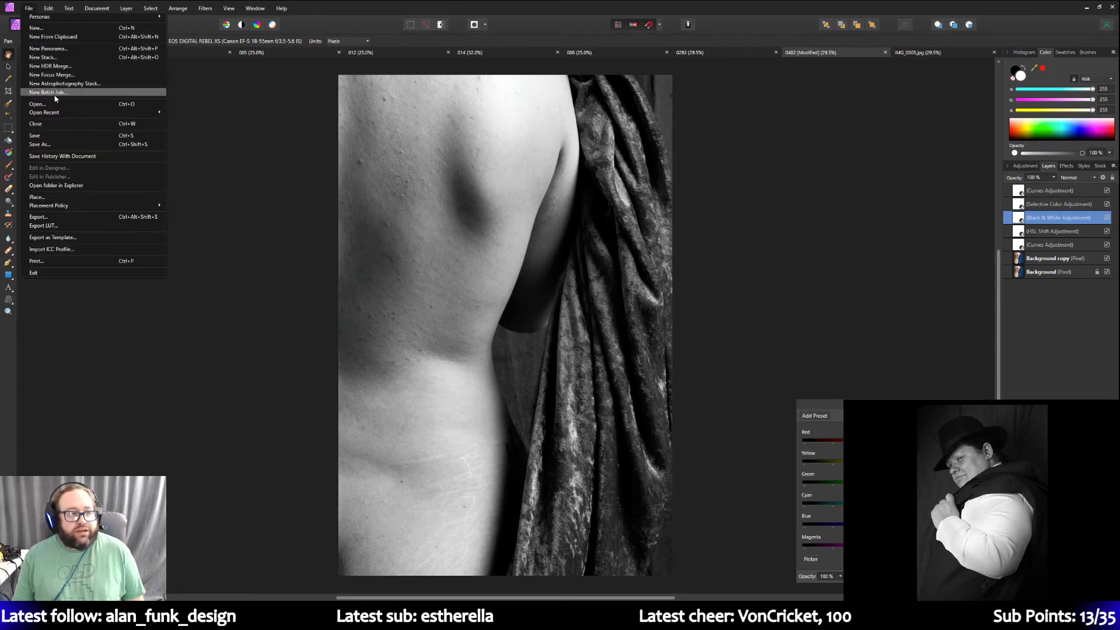
click(57, 145)
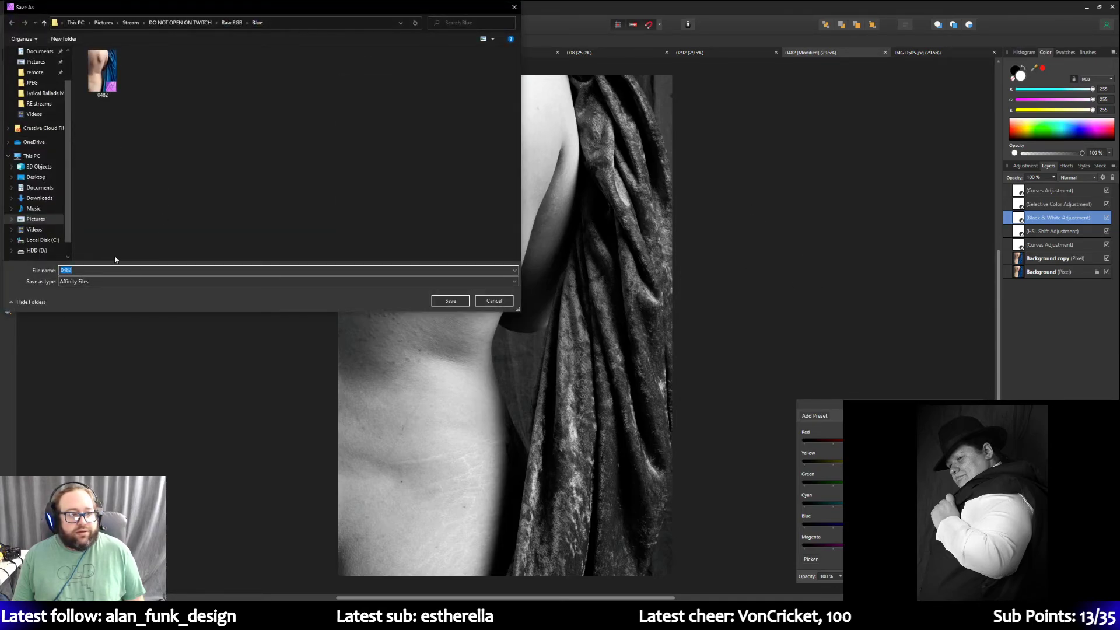
click(77, 269)
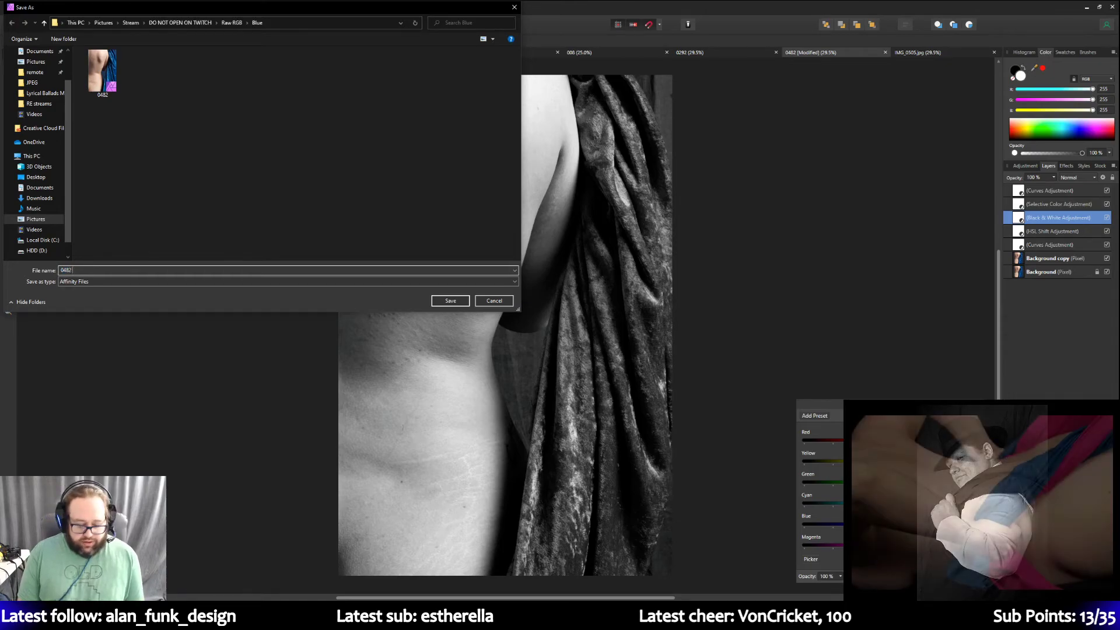
text(bw)
key(Return)
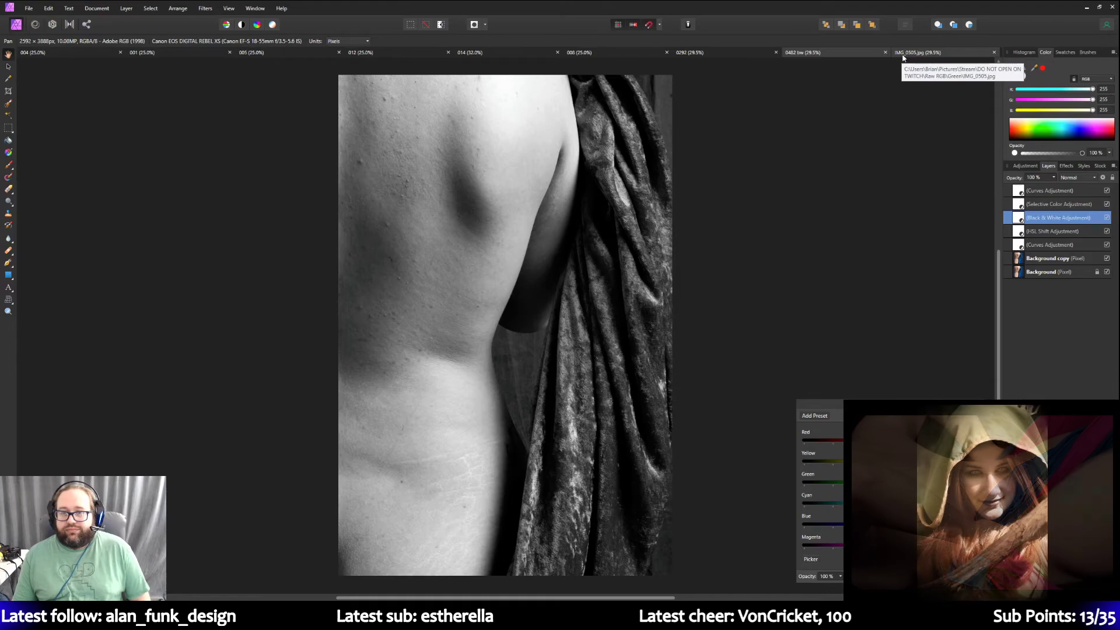
Switch to the green velvet photo IMG_0505.jpg and duplicate its Background layer.
click(903, 58)
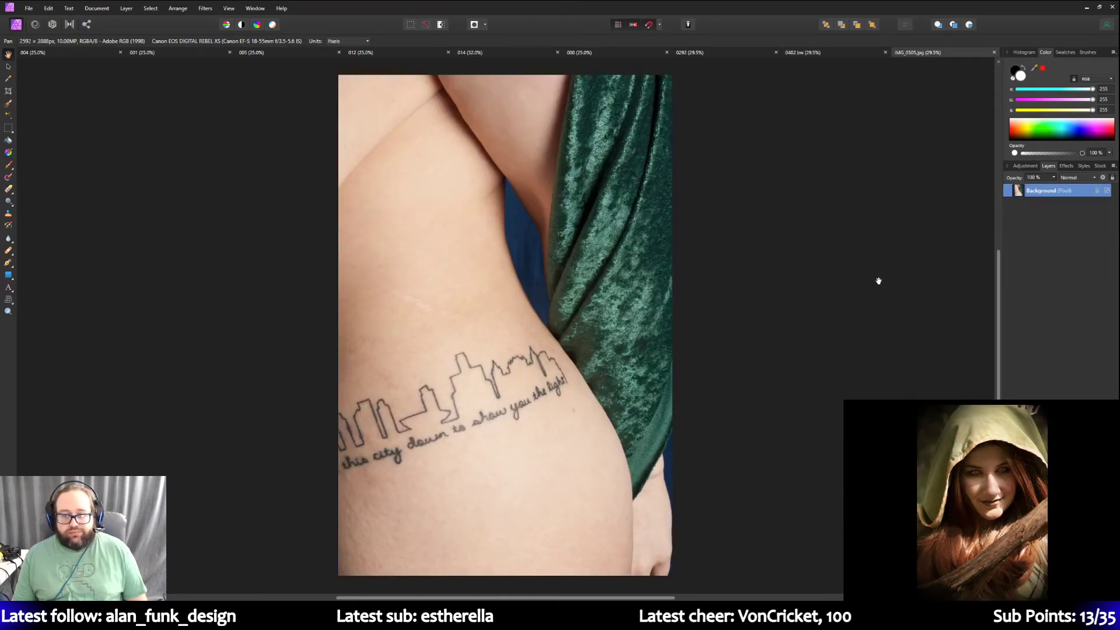
right_click(1052, 195)
click(1022, 271)
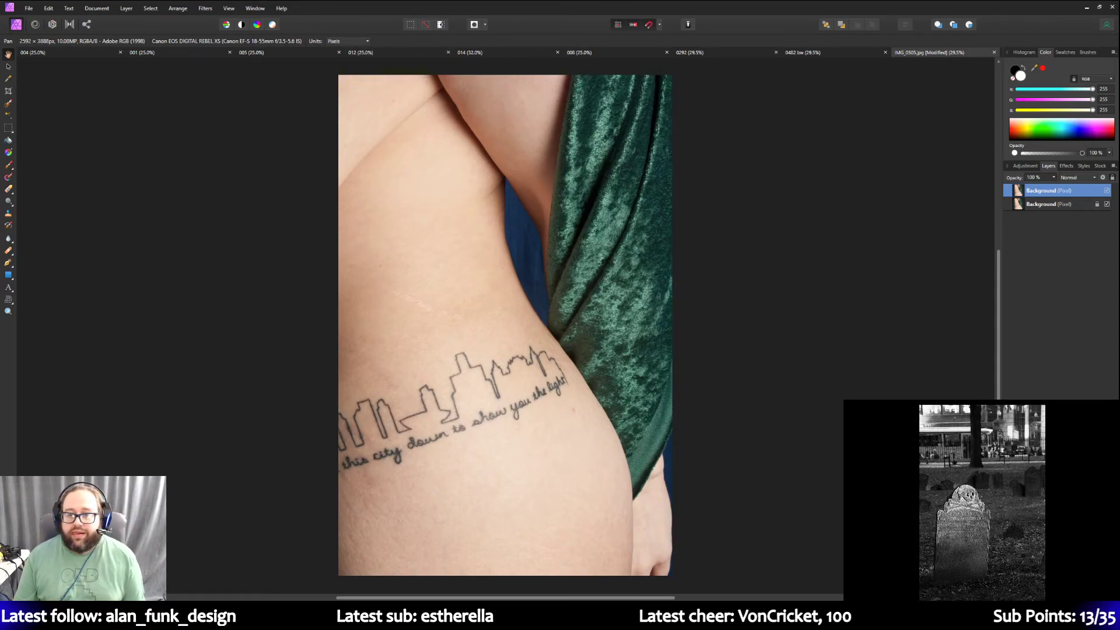
Add a Curves adjustment, moving the black point to about X 0.041 and the white point to about X 0.915.
click(1026, 167)
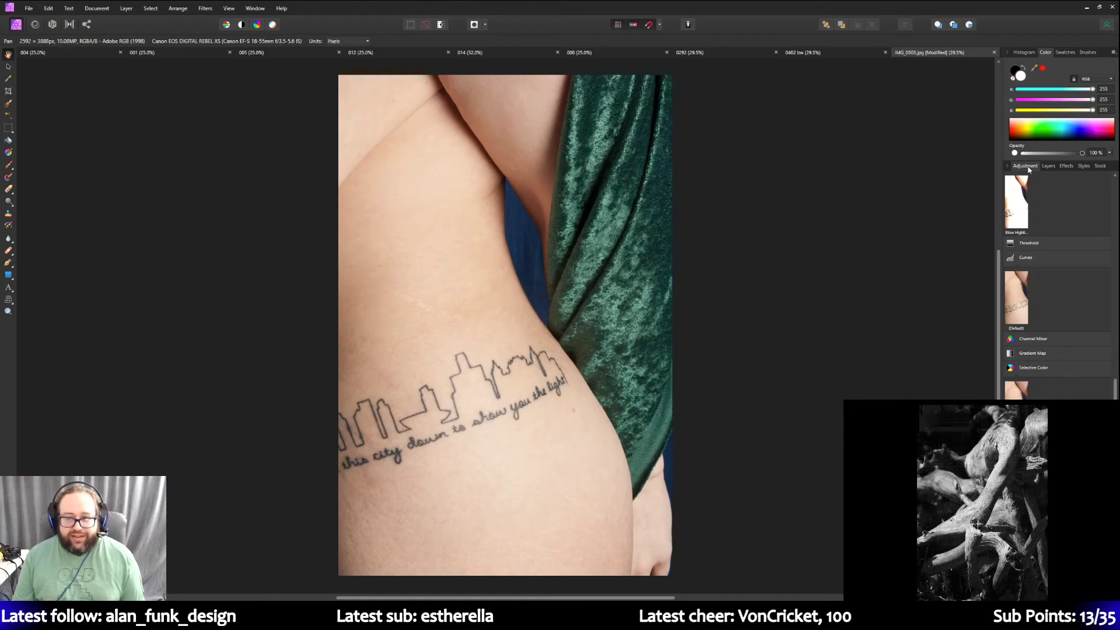
click(1021, 294)
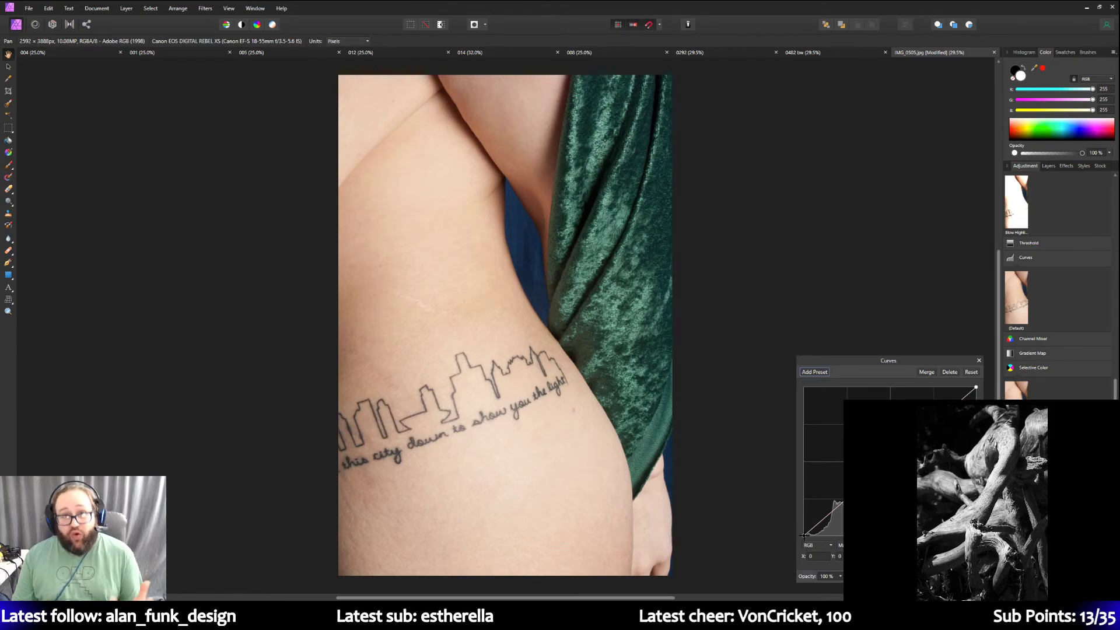
drag(803, 535, 811, 536)
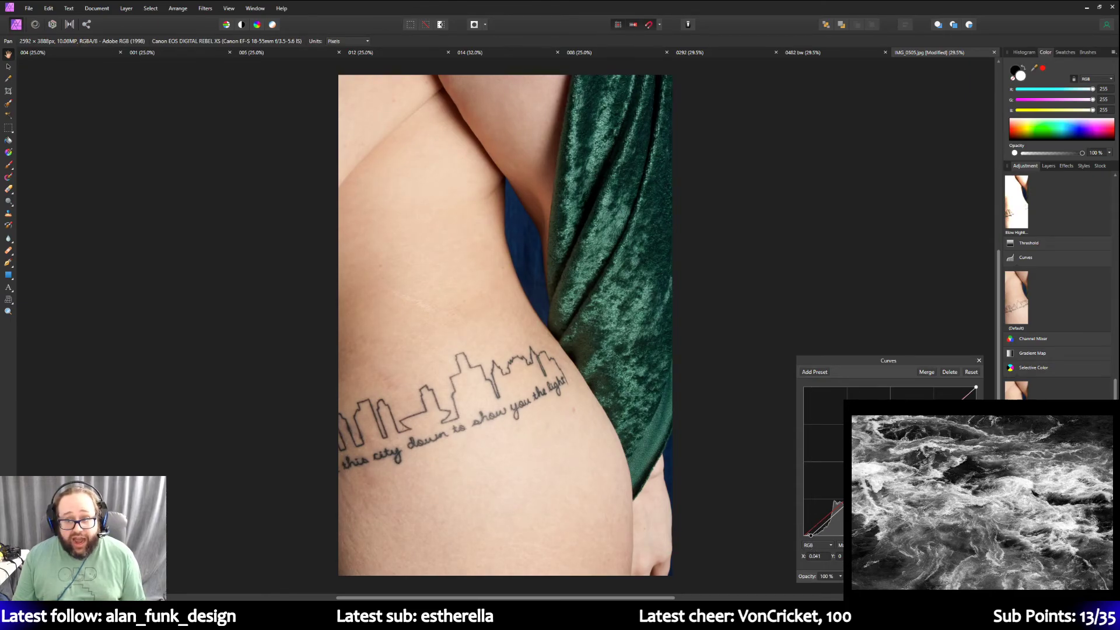
mouse_move(977, 387)
mouse_down()
mouse_move(957, 391)
mouse_move(968, 392)
mouse_up()
drag(968, 392, 962, 389)
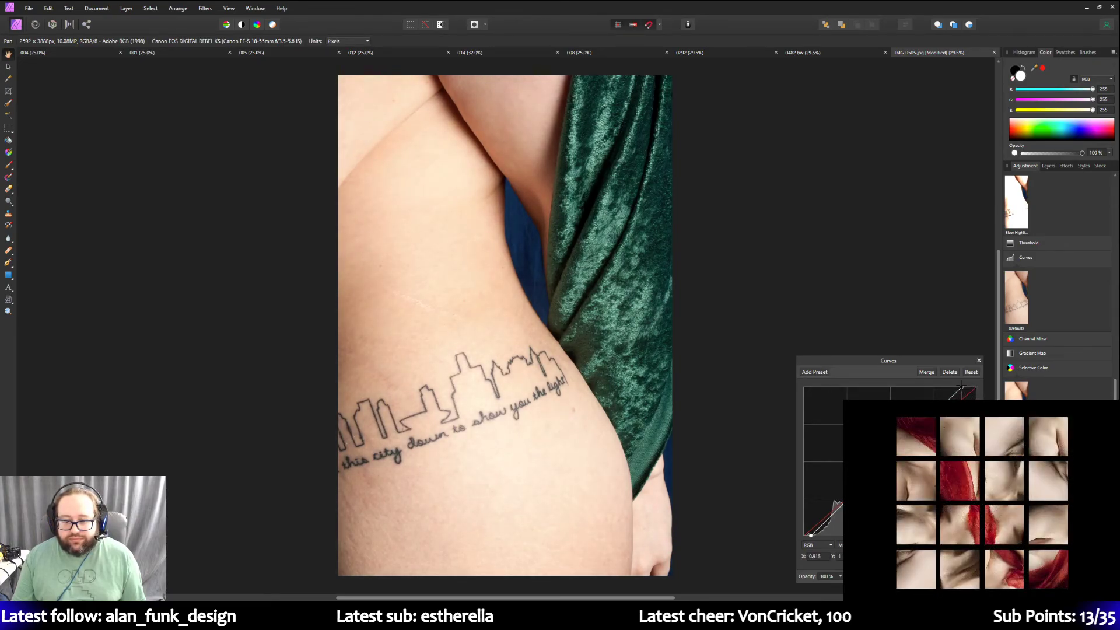
Add a default HSL adjustment and lower saturation and luminosity to neutralize the blue backdrop behind the green velvet.
click(1049, 167)
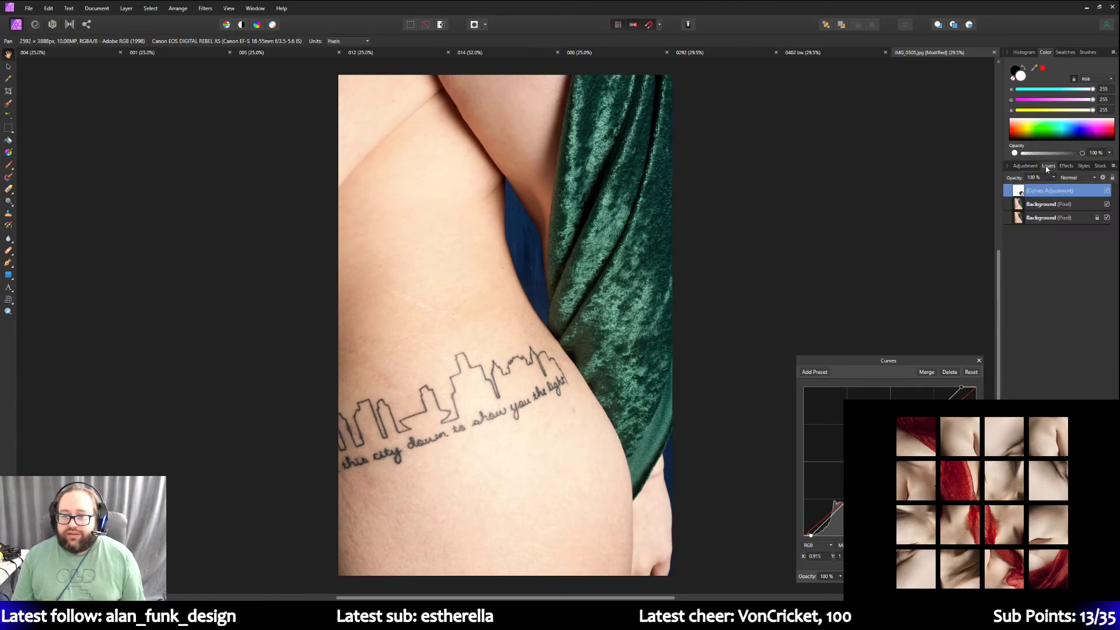
click(1025, 165)
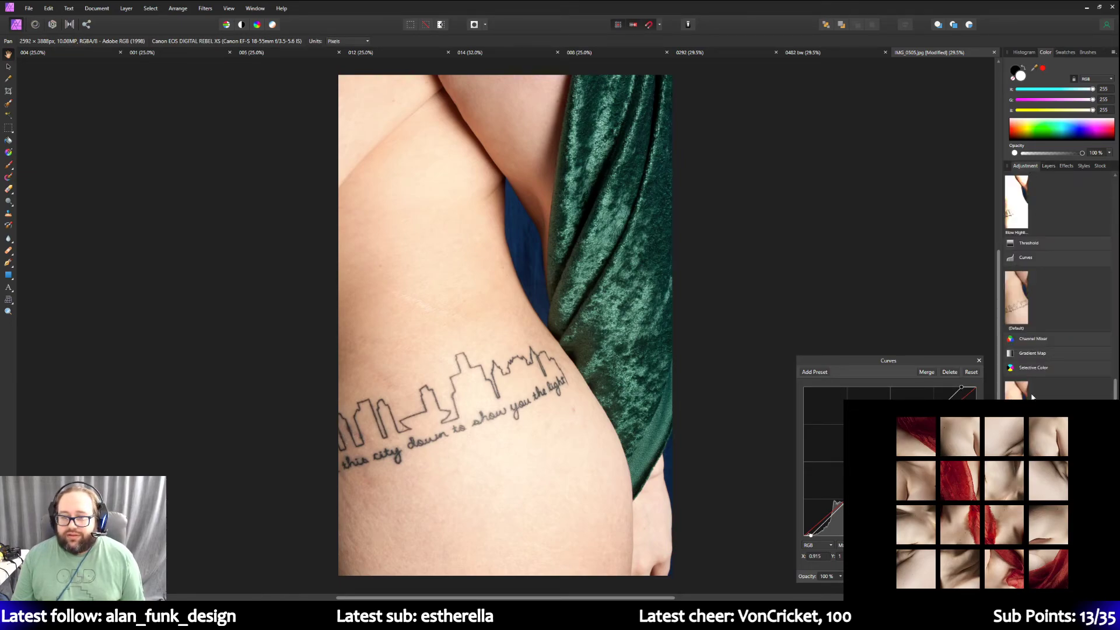
scroll(1029, 398, up, 5)
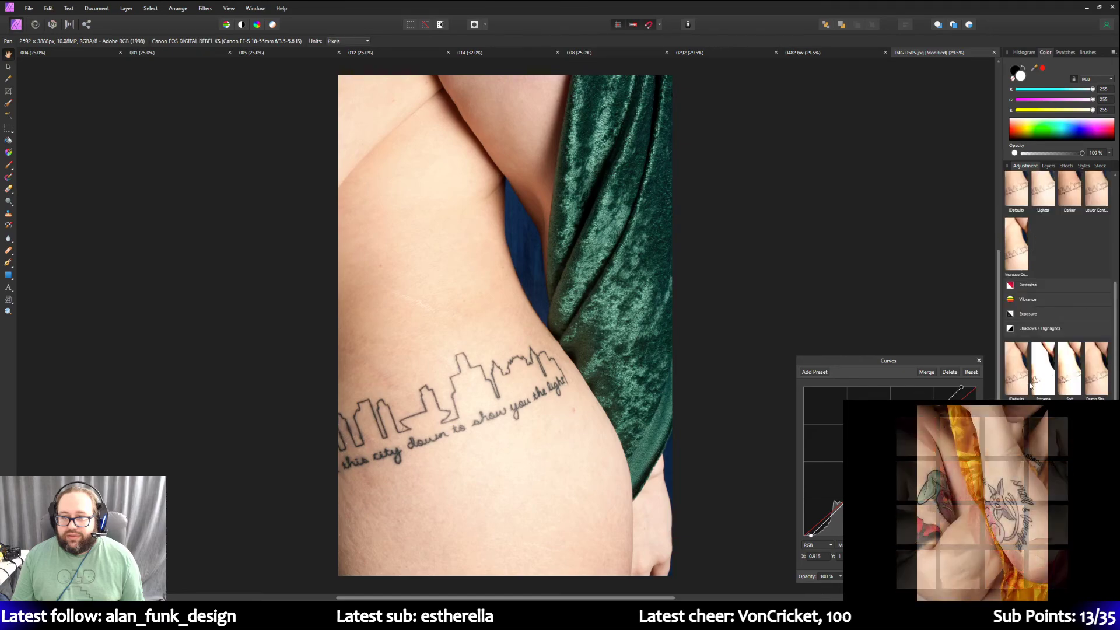
scroll(1029, 385, up, 4)
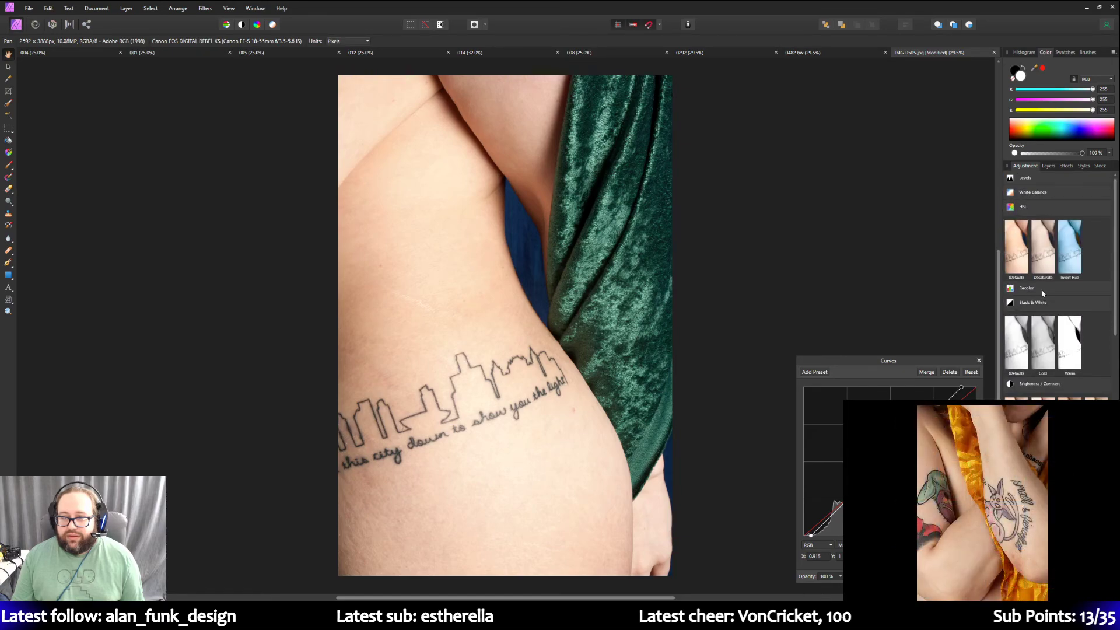
click(1024, 239)
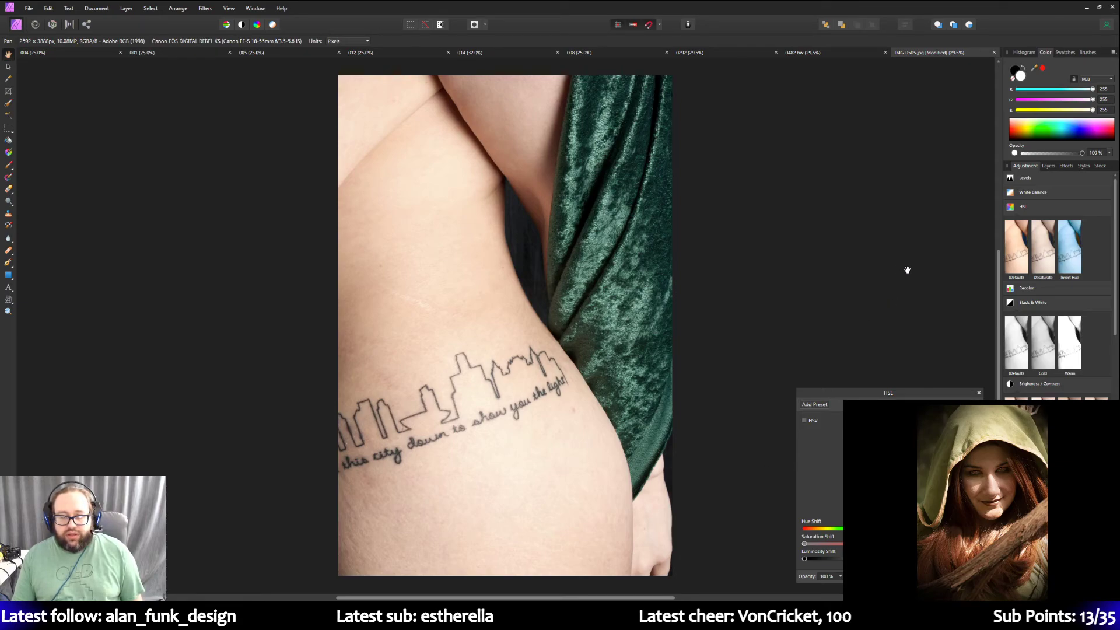
click(978, 393)
Add a Selective Color adjustment above the HSL layer and deepen the Blacks.
click(1049, 167)
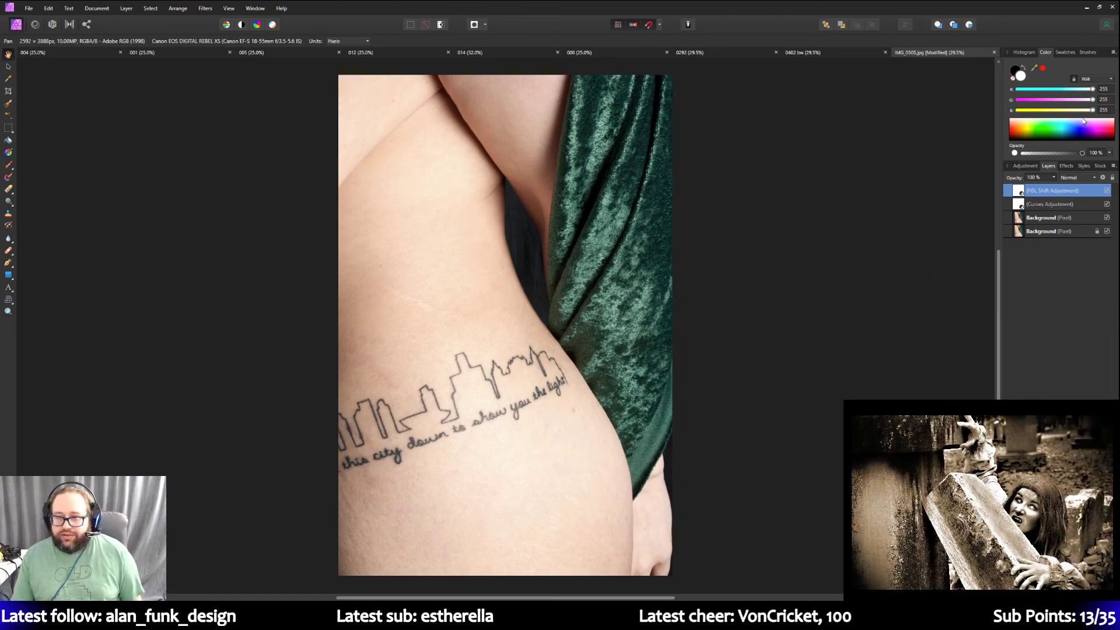
click(1025, 166)
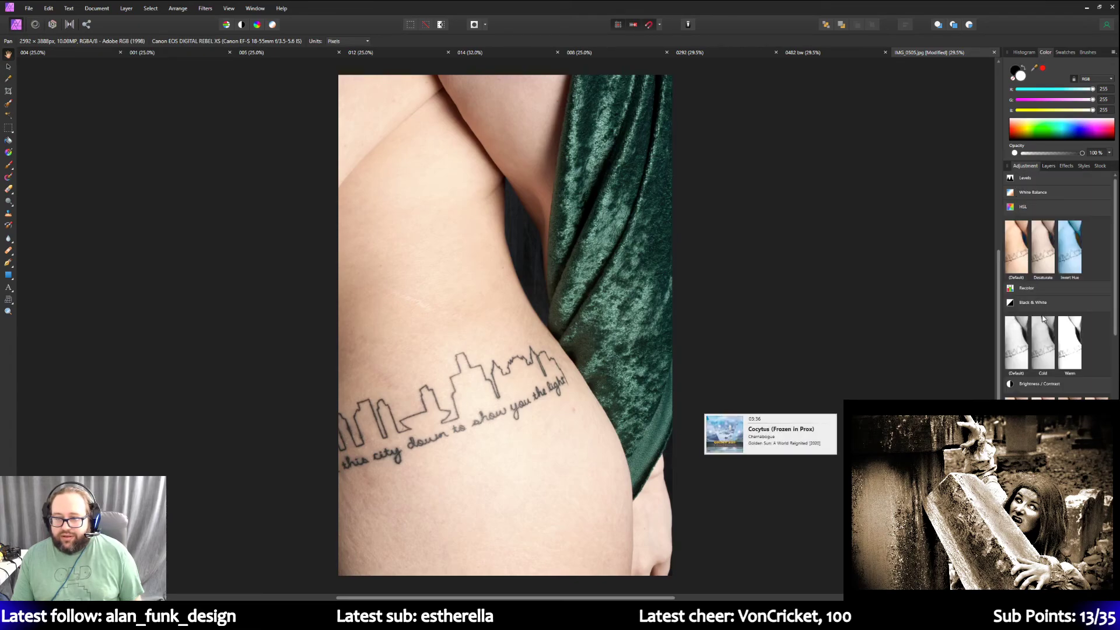
scroll(1019, 297, down, 2)
scroll(1019, 298, down, 6)
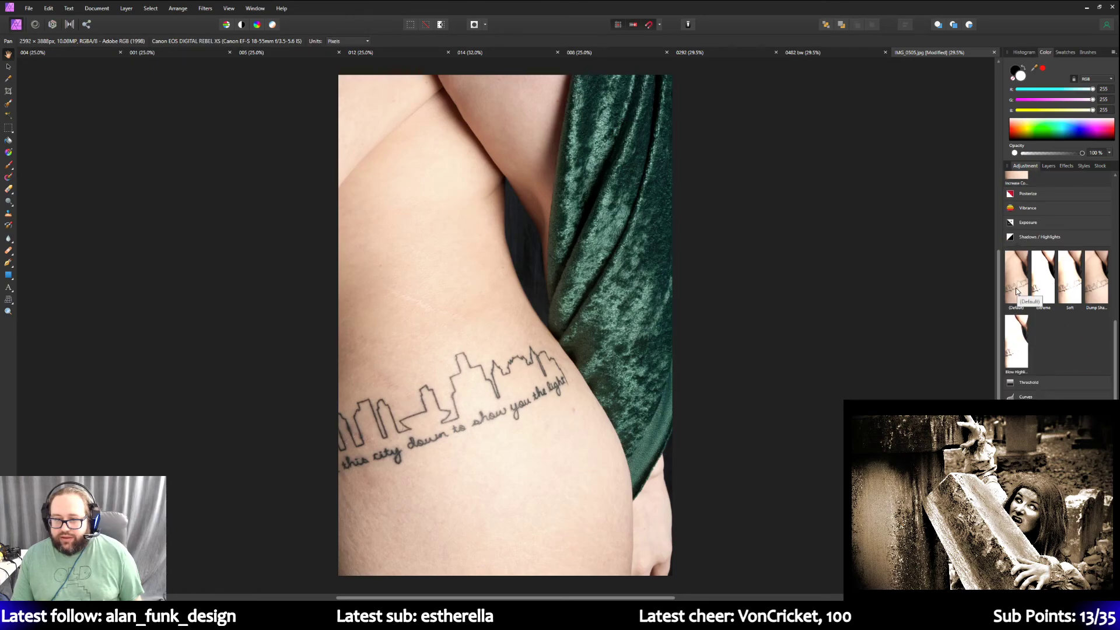
scroll(1021, 293, down, 2)
click(1016, 485)
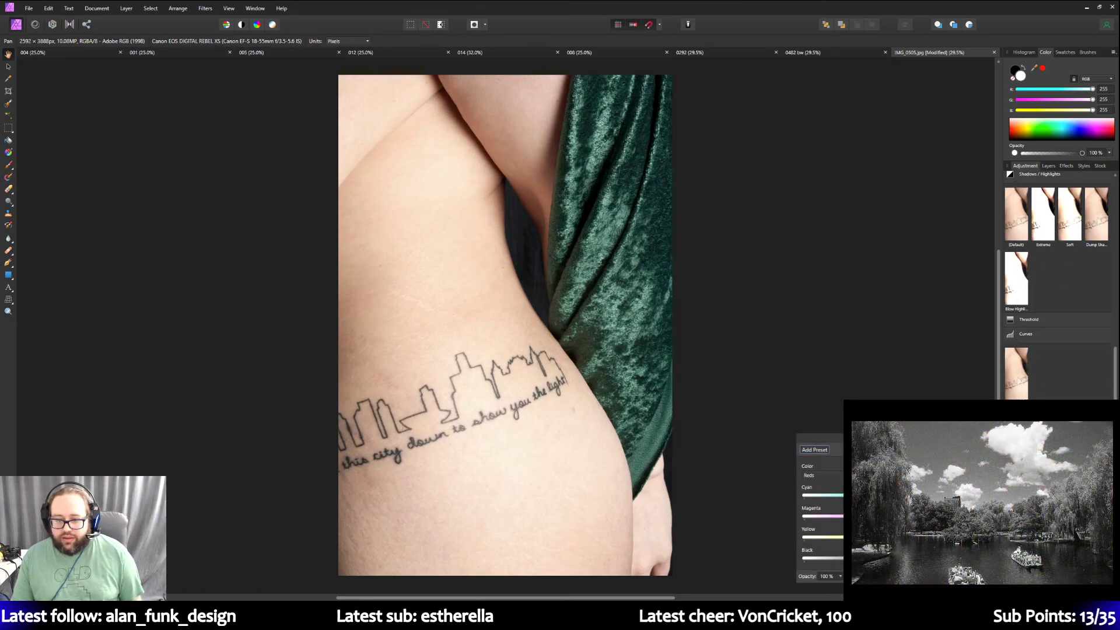
click(822, 476)
click(826, 564)
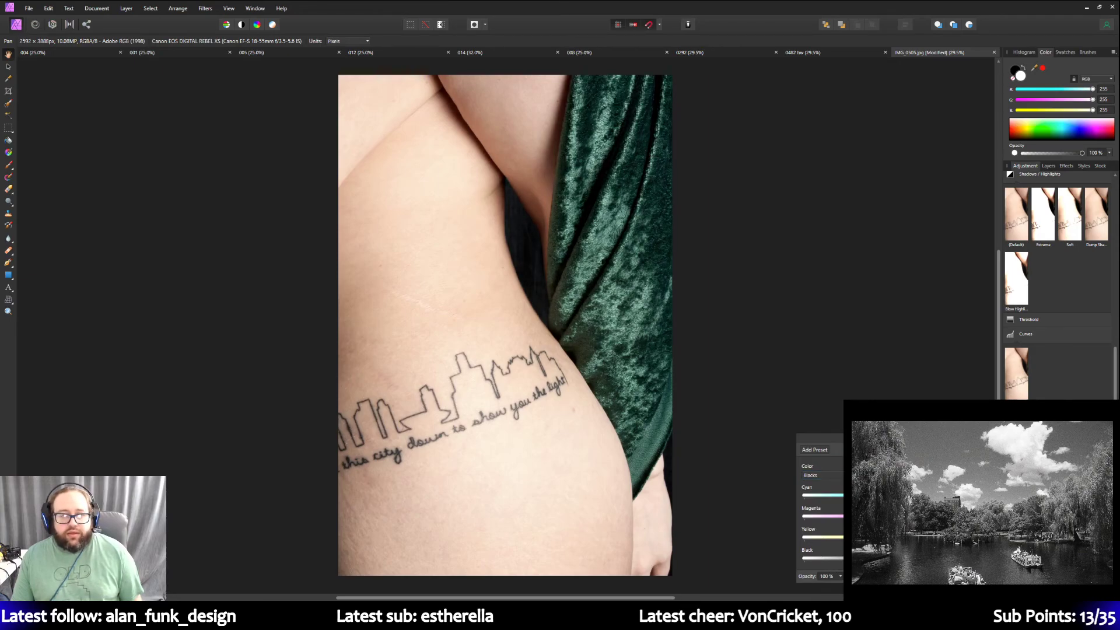
Reopen the Curves adjustment layer and move its white point to about X 0.91.
click(1048, 166)
double_click(1040, 221)
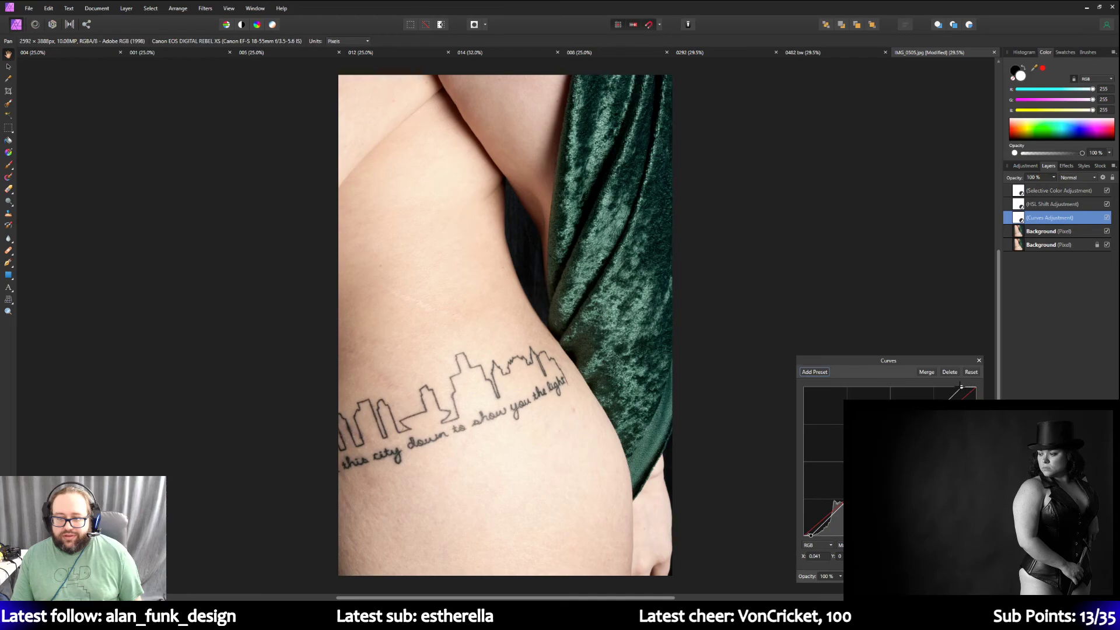
mouse_move(961, 386)
mouse_down()
mouse_move(1004, 389)
mouse_move(972, 377)
mouse_move(960, 386)
mouse_up()
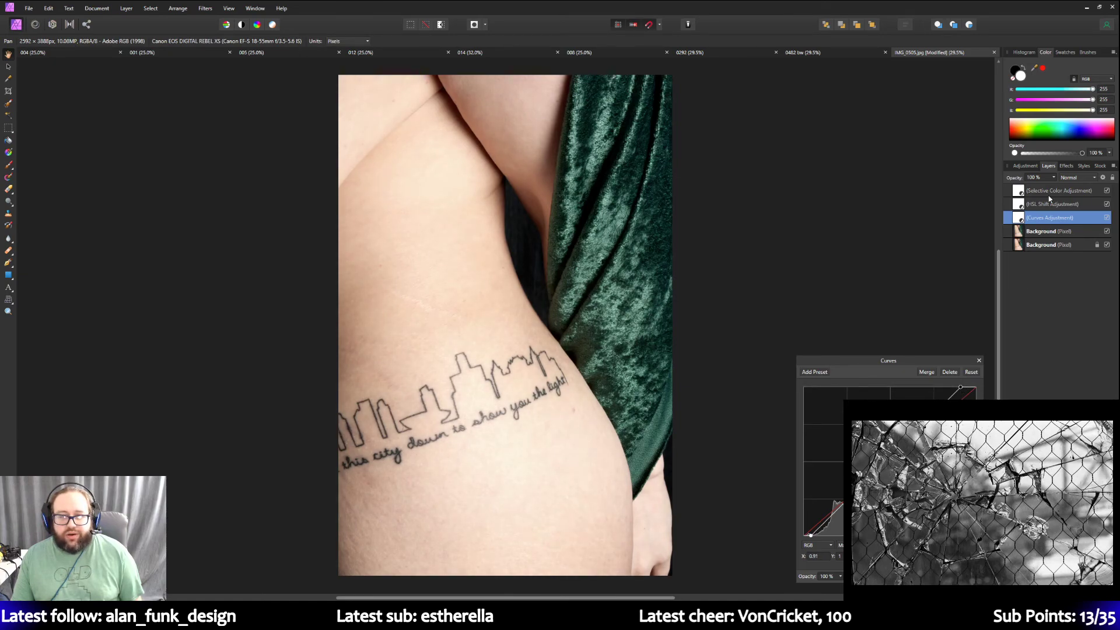
Save the green velvet photo as an Affinity file named 0505 in the Green folder.
click(28, 8)
click(55, 146)
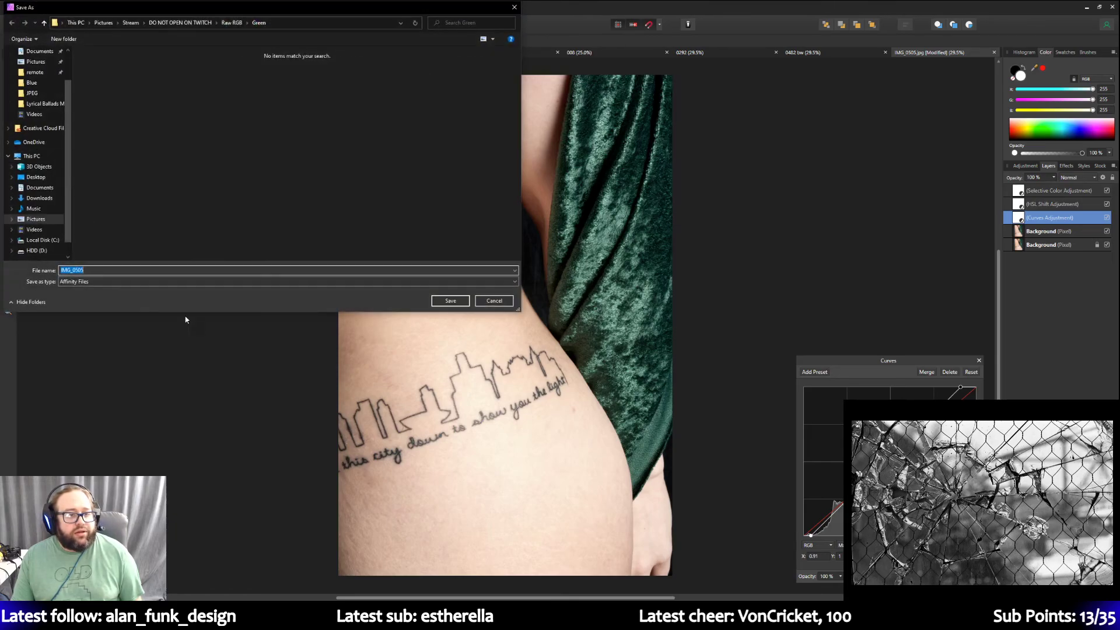
click(108, 271)
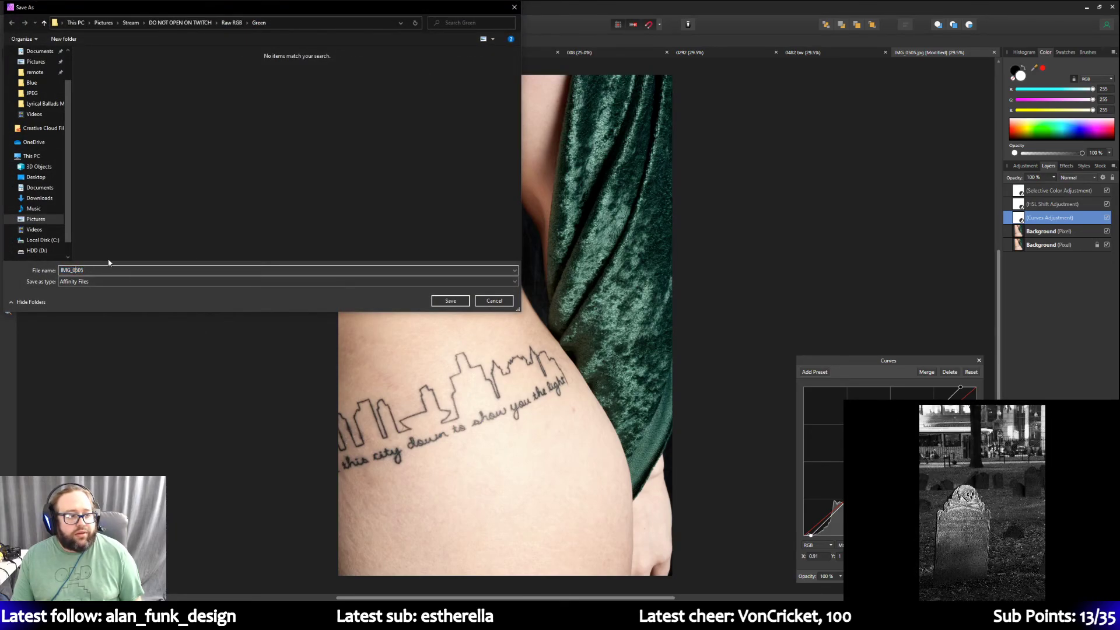
key(Home)
key(Delete)
key(Delete)
key(Delete)
key(Delete)
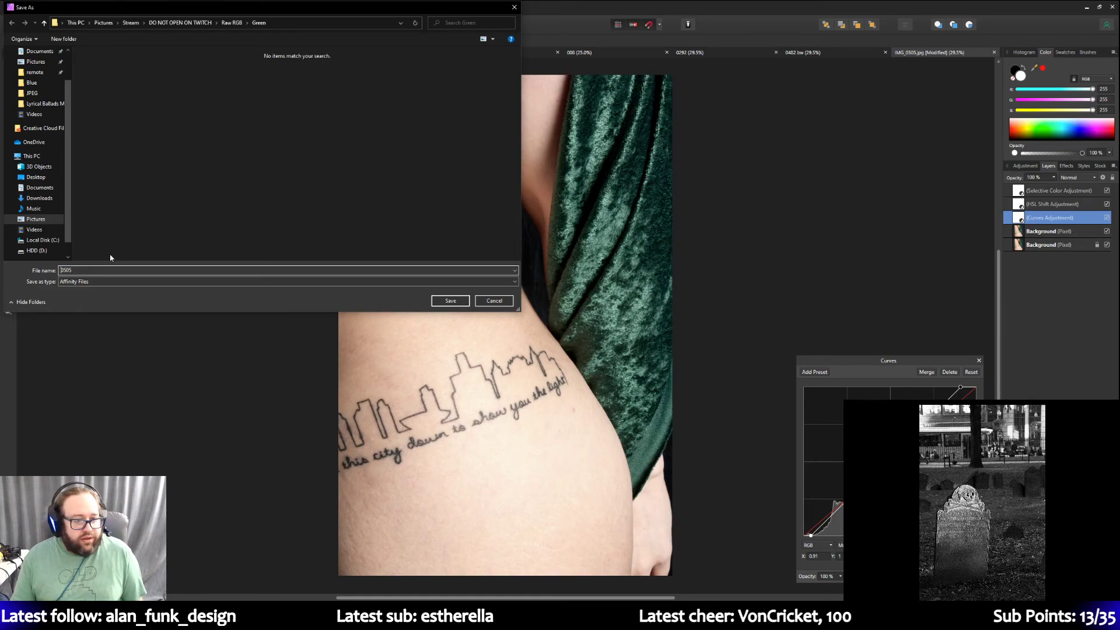
click(449, 301)
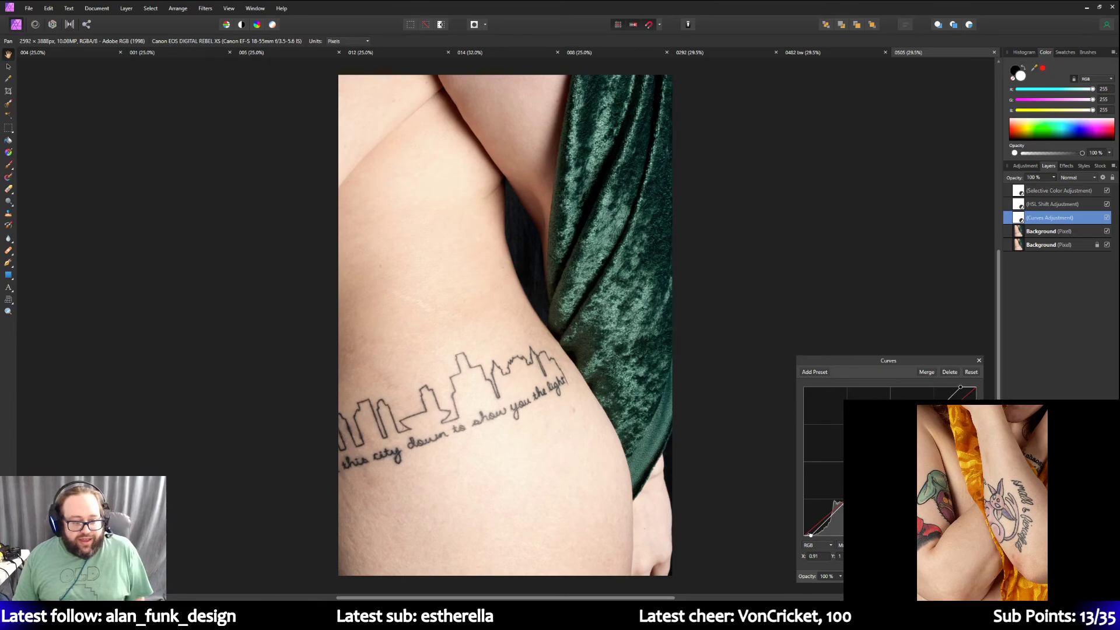
Review the other open edits, from the 0482 bw and red velvet 0292 photos through the black-and-white bookshop photos.
mouse_move(246, 615)
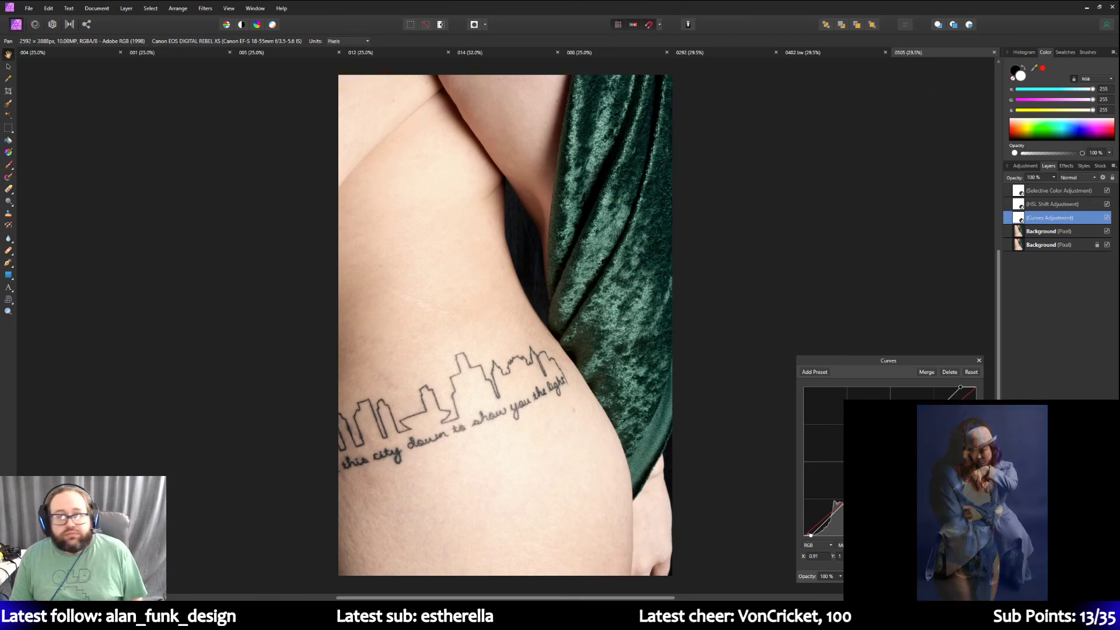
click(824, 56)
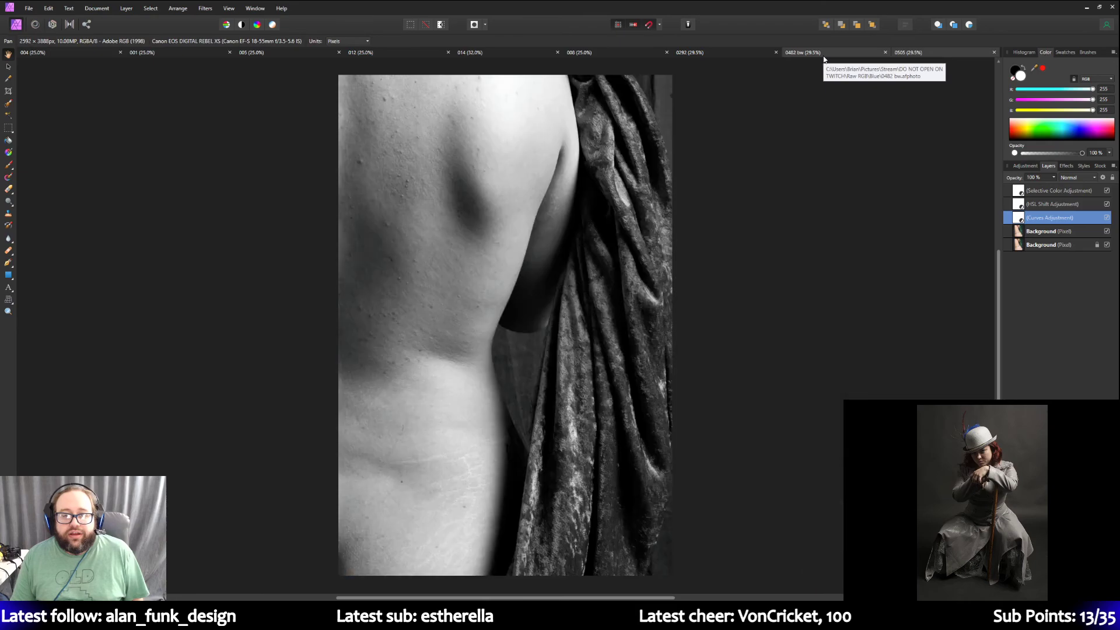
click(703, 56)
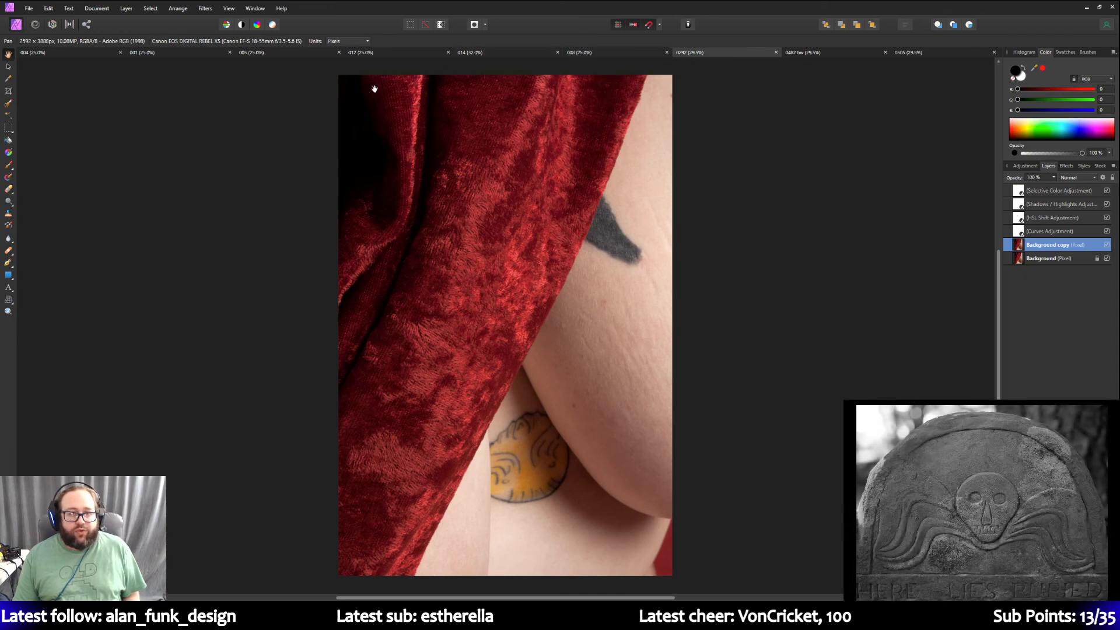
click(47, 54)
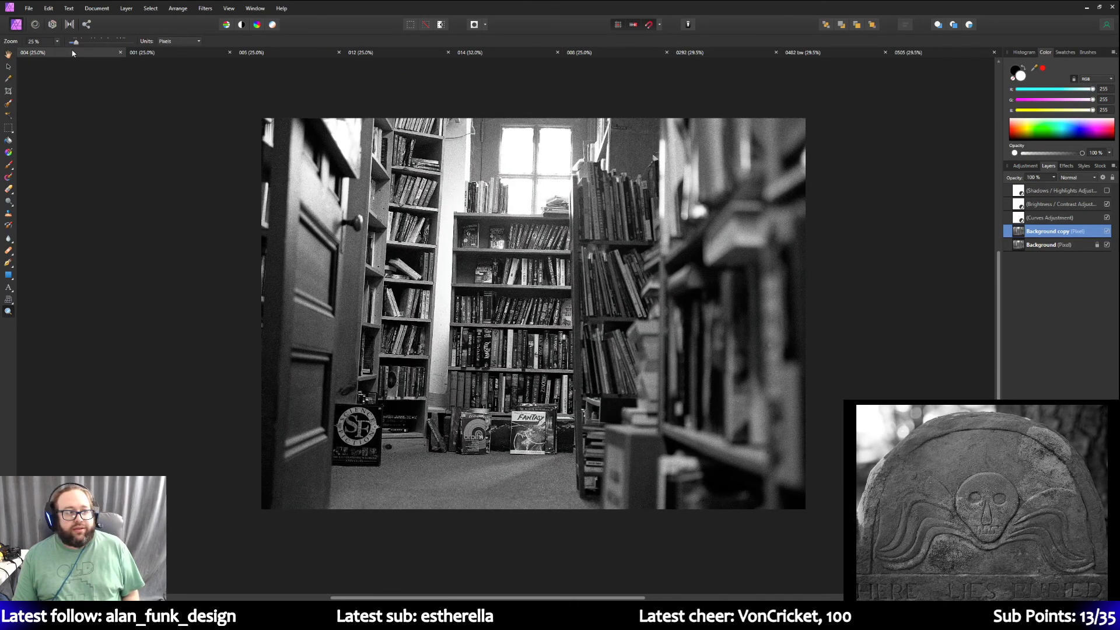
drag(76, 43, 77, 43)
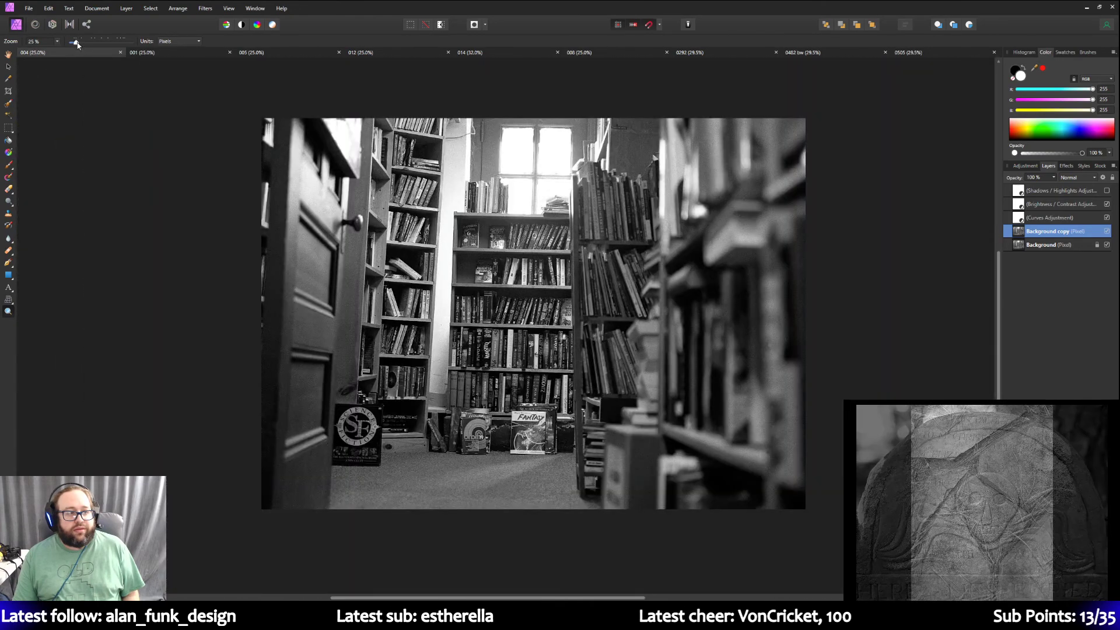
click(169, 53)
scroll(308, 113, down, 4)
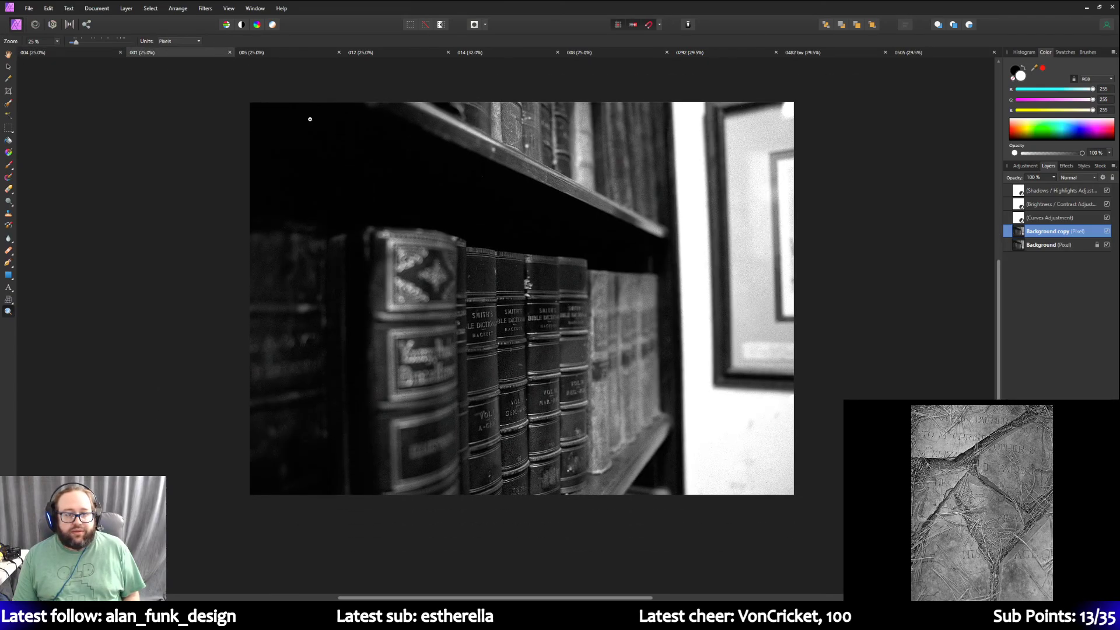
scroll(308, 114, up, 1)
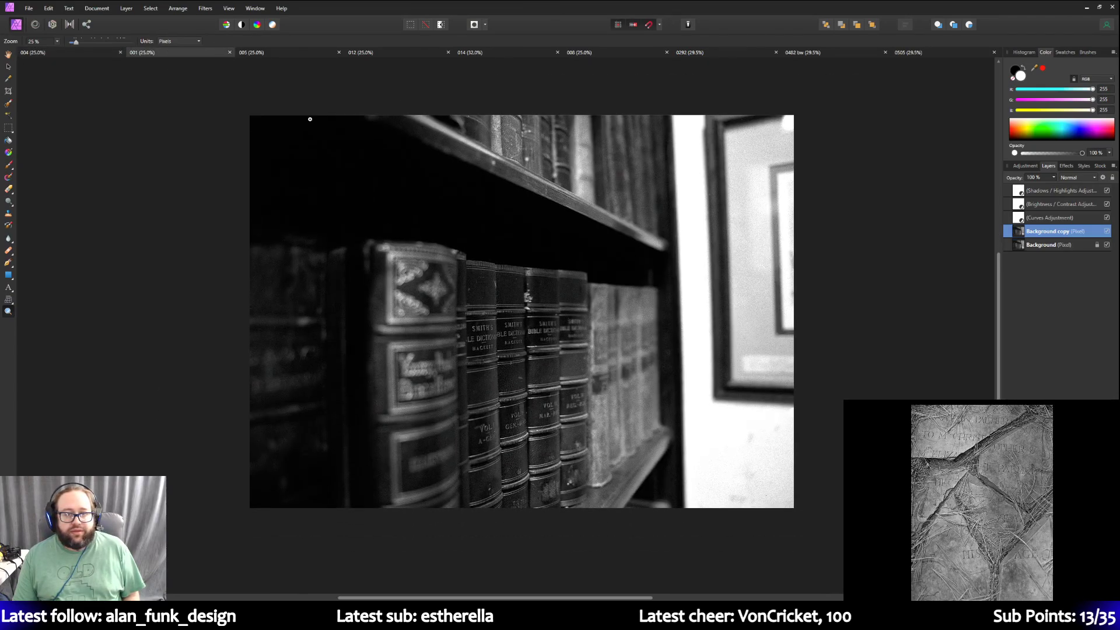
click(288, 54)
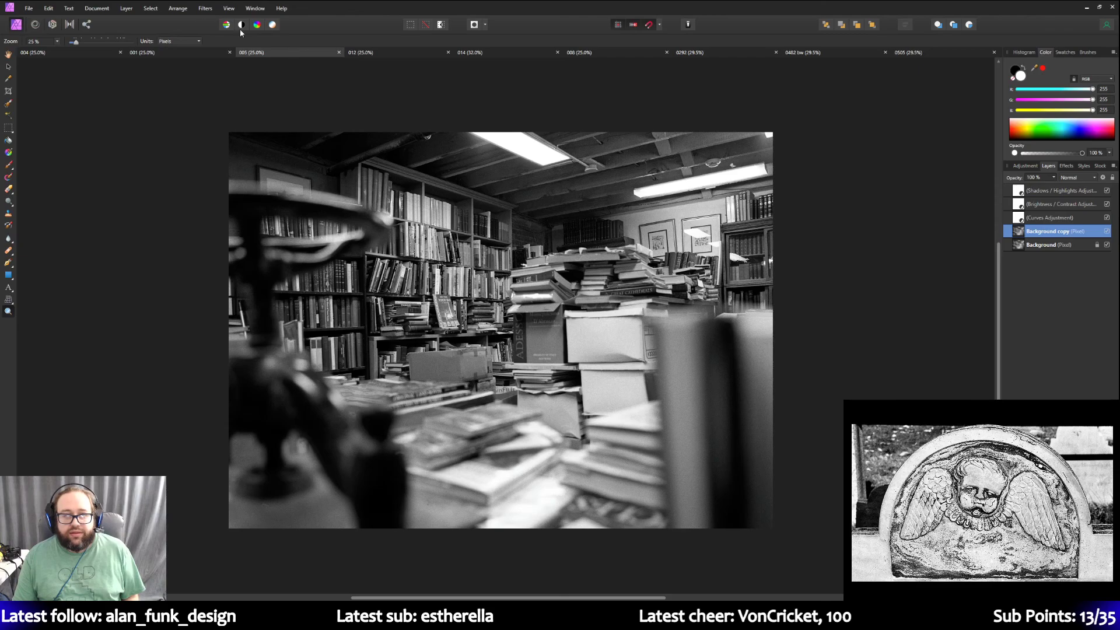
click(378, 55)
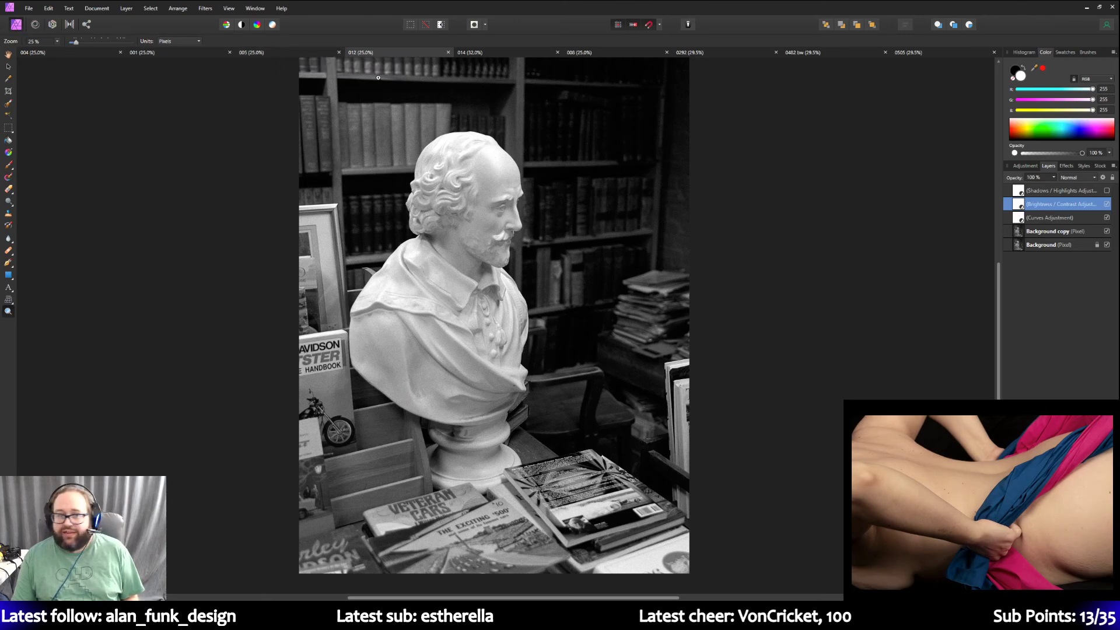
click(474, 53)
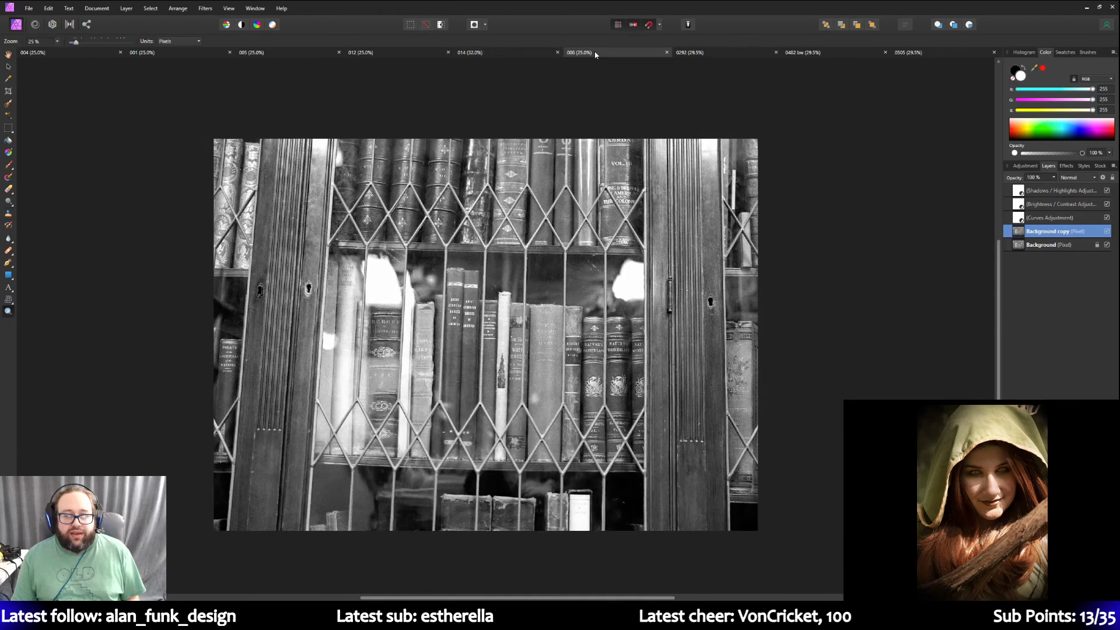
click(596, 54)
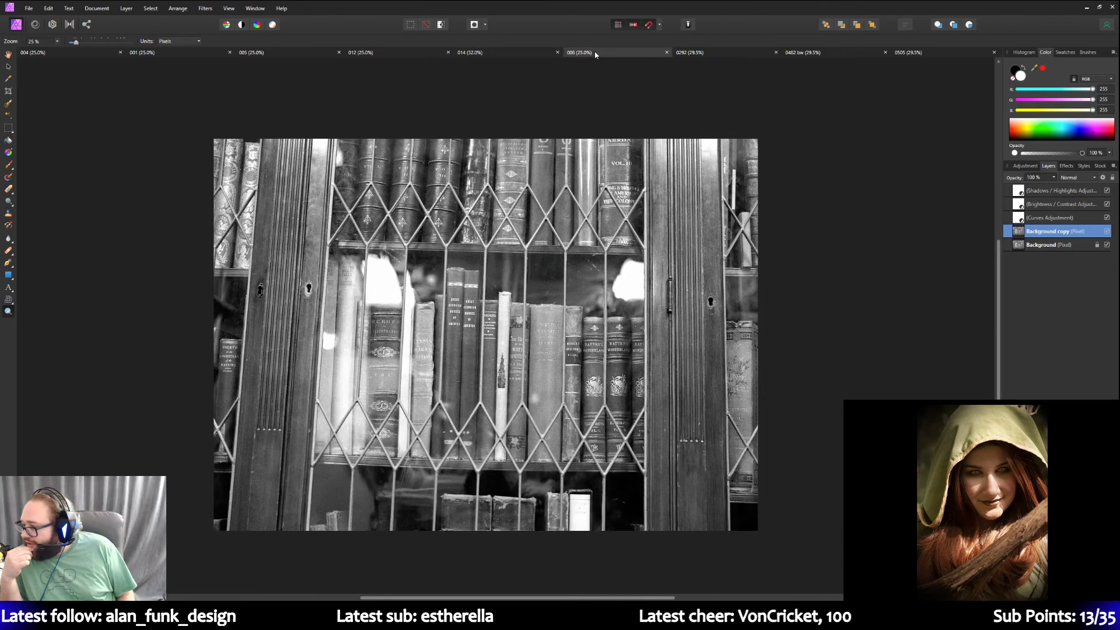